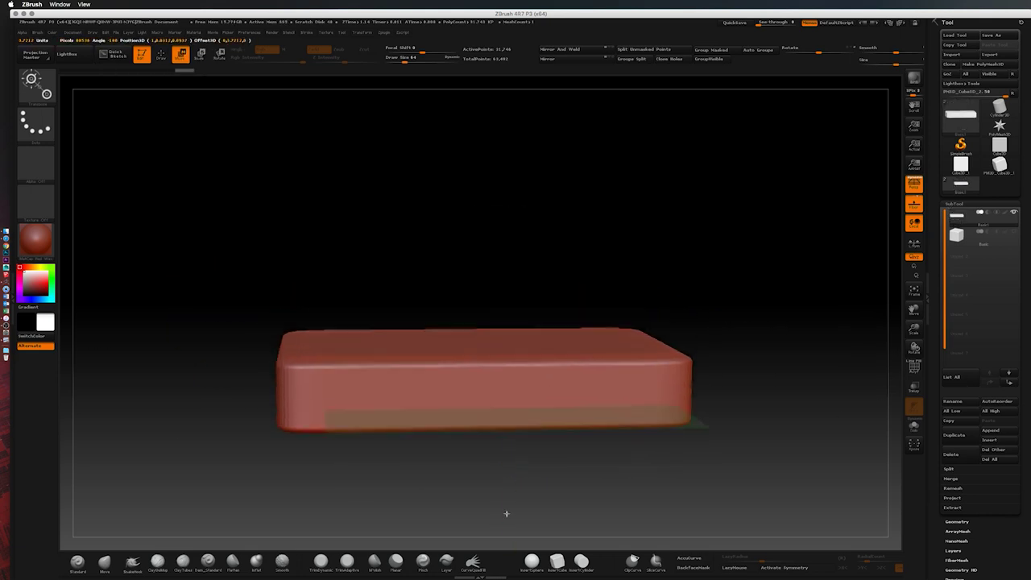
# Step: Tilt the base slab diagonally with the Rotate transpose
pyautogui.press('r')
pyautogui.moveTo(755, 382)
pyautogui.mouseDown()
pyautogui.moveTo(770, 361)
pyautogui.moveTo(820, 440)
pyautogui.mouseUp()
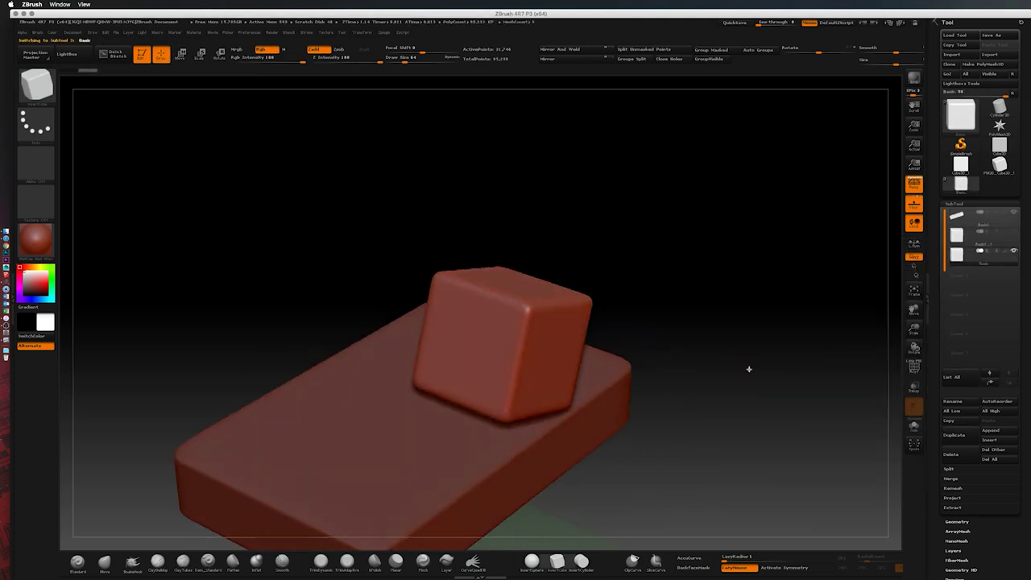
pyautogui.moveTo(749, 369); pyautogui.dragTo(773, 338)
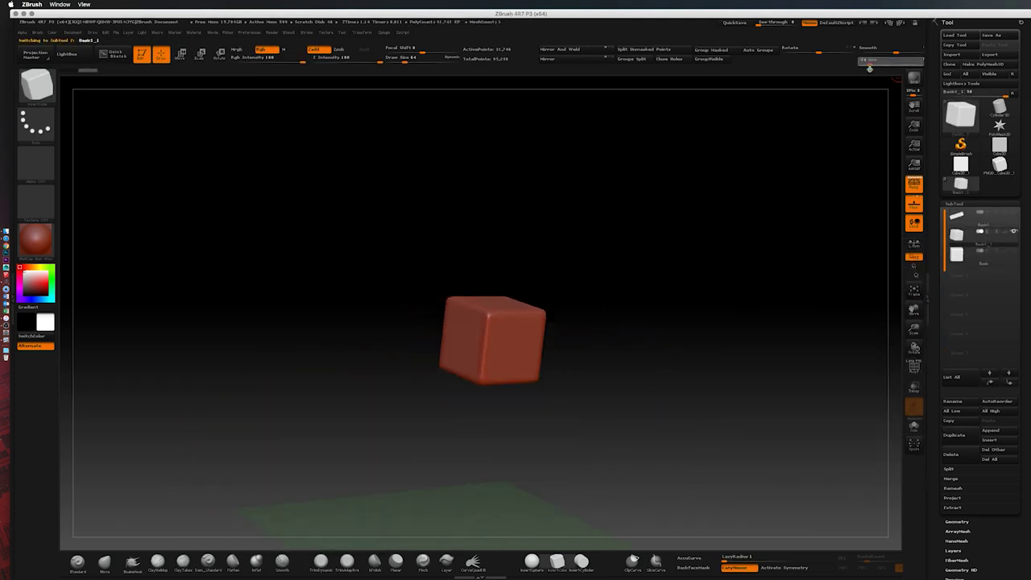
# Step: Move a cube subtool up onto the slab, orbiting to check its placement
pyautogui.keyDown('alt'); pyautogui.click(701, 403); pyautogui.keyUp('alt')
pyautogui.press('w')
pyautogui.keyDown('alt'); pyautogui.click(491, 338); pyautogui.keyUp('alt')
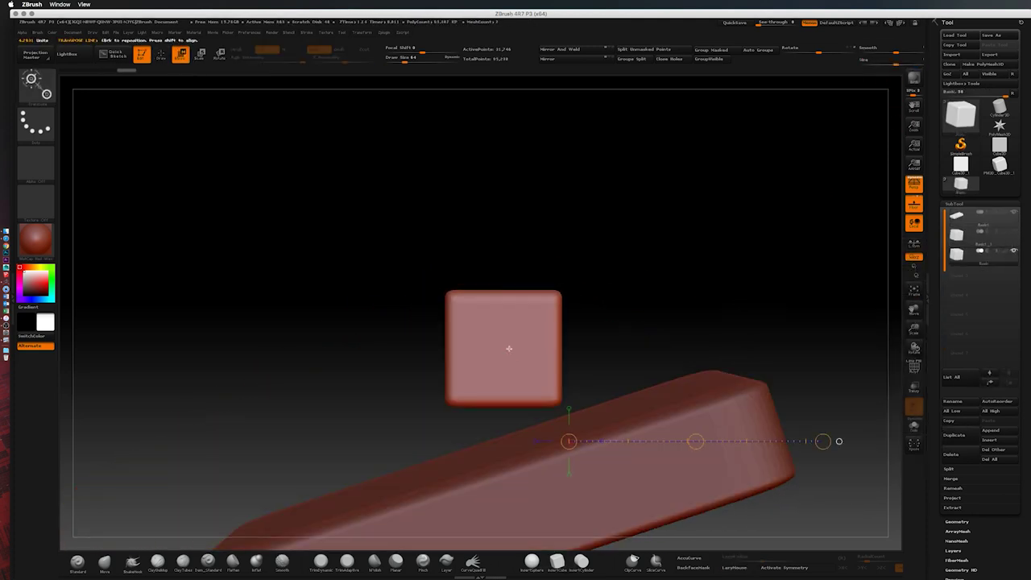
pyautogui.moveTo(509, 346); pyautogui.dragTo(509, 278)
pyautogui.moveTo(449, 337); pyautogui.dragTo(447, 187)
pyautogui.moveTo(564, 202); pyautogui.dragTo(731, 368)
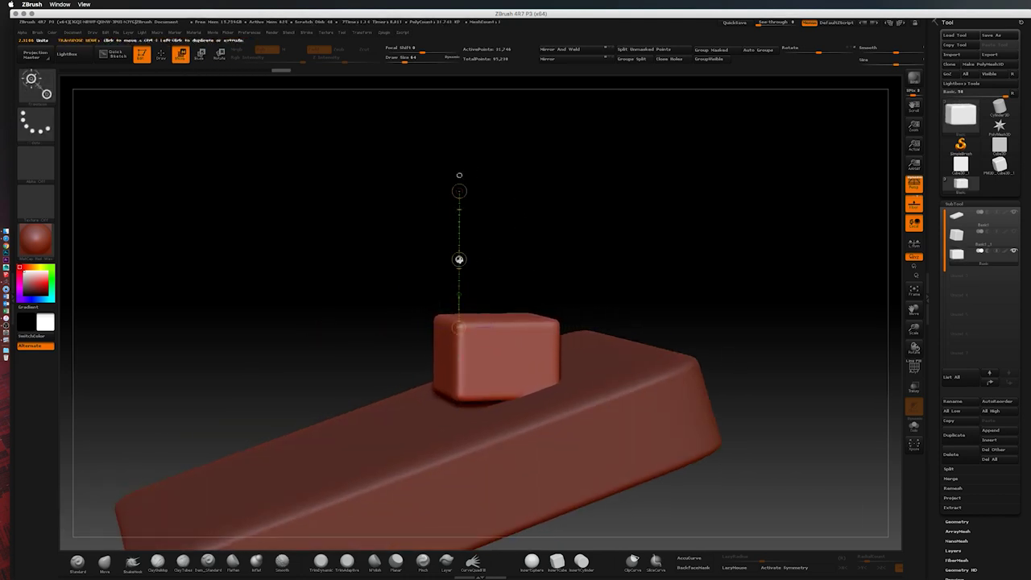
pyautogui.moveTo(731, 368); pyautogui.dragTo(774, 355)
pyautogui.moveTo(504, 395); pyautogui.dragTo(745, 452)
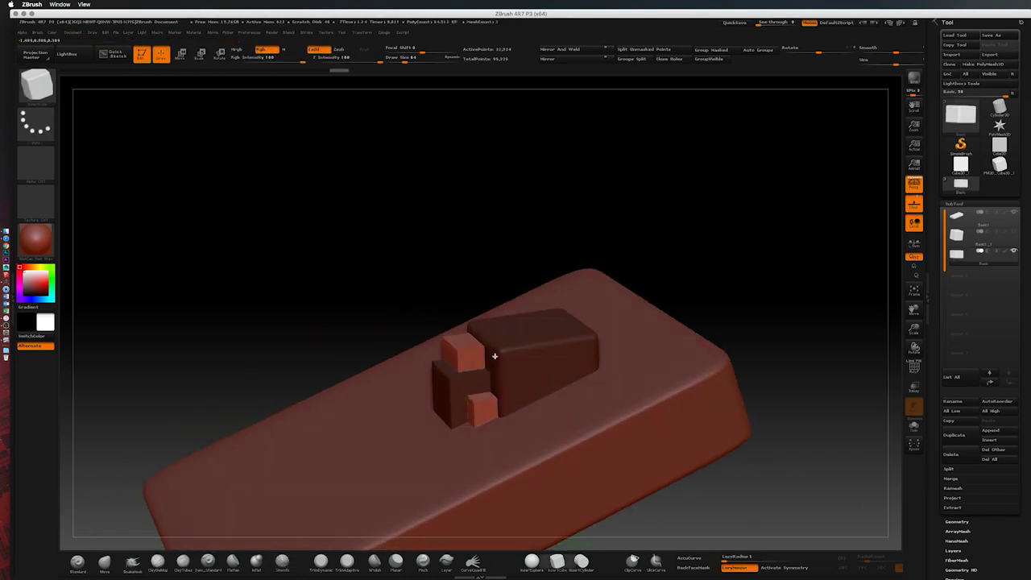
pyautogui.moveTo(566, 348); pyautogui.dragTo(761, 419)
pyautogui.moveTo(420, 384)
pyautogui.mouseDown()
pyautogui.moveTo(680, 385)
pyautogui.moveTo(375, 362)
pyautogui.moveTo(652, 376)
pyautogui.moveTo(726, 476)
pyautogui.moveTo(776, 380)
pyautogui.moveTo(808, 380)
pyautogui.moveTo(828, 326)
pyautogui.moveTo(812, 315)
pyautogui.mouseUp()
# Step: Insert a new cube and scale it into a tall block behind the stack
pyautogui.press('w')
pyautogui.press('q')
pyautogui.moveTo(791, 358); pyautogui.dragTo(725, 347)
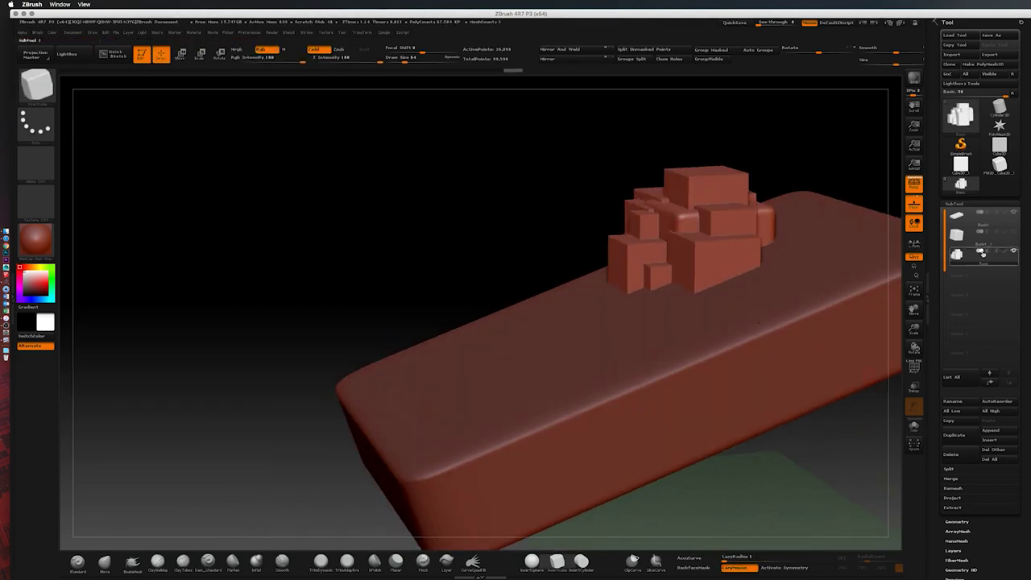
pyautogui.click(956, 254)
pyautogui.press('w')
pyautogui.moveTo(645, 193); pyautogui.dragTo(834, 184)
pyautogui.moveTo(773, 199)
pyautogui.mouseDown()
pyautogui.moveTo(811, 132)
pyautogui.moveTo(257, 108)
pyautogui.mouseUp()
pyautogui.press('e')
pyautogui.moveTo(487, 242); pyautogui.dragTo(487, 114)
pyautogui.moveTo(451, 207)
pyautogui.mouseDown()
pyautogui.moveTo(773, 258)
pyautogui.moveTo(304, 133)
pyautogui.moveTo(457, 216)
pyautogui.moveTo(674, 239)
pyautogui.moveTo(571, 191)
pyautogui.mouseUp()
# Step: Move a new block across the slab beside the tall upright block
pyautogui.moveTo(552, 156); pyautogui.dragTo(553, 293)
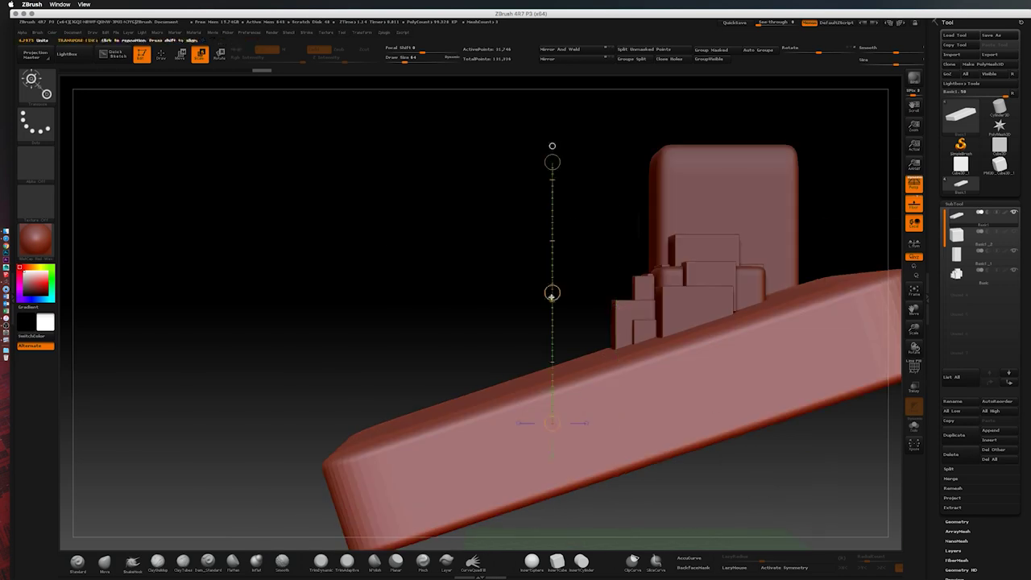
pyautogui.press('w')
pyautogui.moveTo(601, 342)
pyautogui.mouseDown()
pyautogui.moveTo(817, 263)
pyautogui.moveTo(465, 295)
pyautogui.moveTo(415, 340)
pyautogui.mouseUp()
pyautogui.press('q')
pyautogui.moveTo(720, 284)
pyautogui.mouseDown()
pyautogui.moveTo(524, 346)
pyautogui.moveTo(462, 352)
pyautogui.moveTo(736, 299)
pyautogui.moveTo(583, 347)
pyautogui.moveTo(714, 282)
pyautogui.moveTo(723, 258)
pyautogui.moveTo(996, 240)
pyautogui.mouseUp()
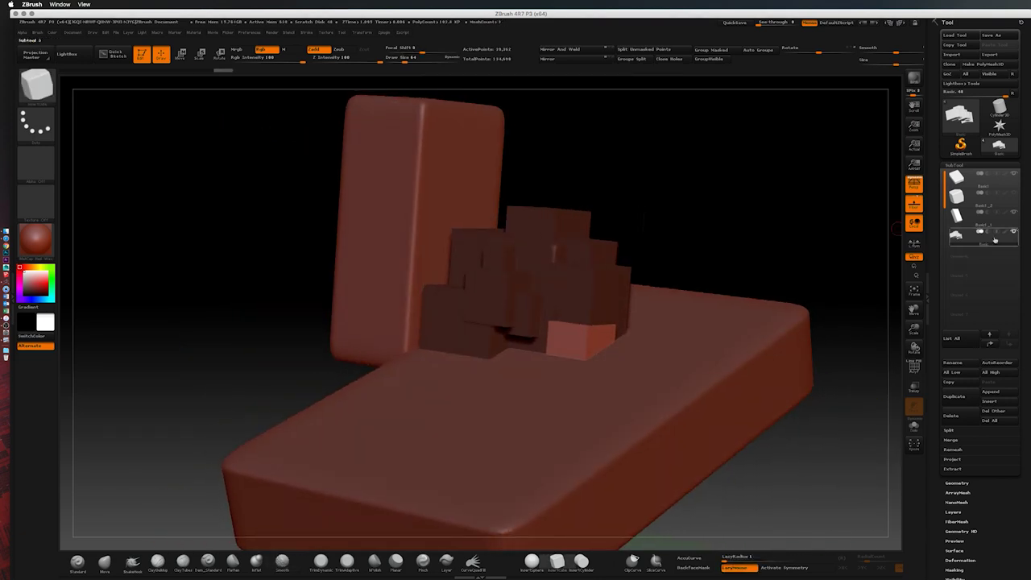
pyautogui.moveTo(838, 323); pyautogui.dragTo(564, 347)
pyautogui.press('w')
pyautogui.moveTo(432, 390); pyautogui.dragTo(655, 400)
pyautogui.moveTo(744, 181)
pyautogui.mouseDown()
pyautogui.moveTo(728, 172)
pyautogui.moveTo(423, 384)
pyautogui.moveTo(418, 309)
pyautogui.moveTo(414, 318)
pyautogui.moveTo(458, 281)
pyautogui.mouseUp()
pyautogui.press('q')
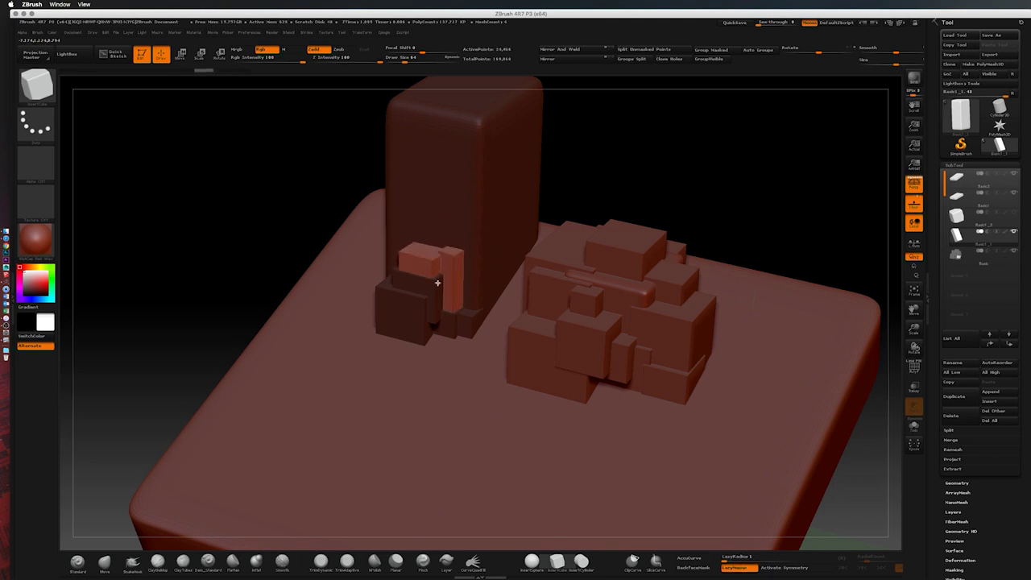
# Step: Place a large cube on top of the tall stack
pyautogui.moveTo(759, 199); pyautogui.dragTo(347, 307)
pyautogui.moveTo(382, 267)
pyautogui.mouseDown()
pyautogui.moveTo(605, 201)
pyautogui.moveTo(320, 323)
pyautogui.moveTo(362, 229)
pyautogui.moveTo(327, 271)
pyautogui.mouseUp()
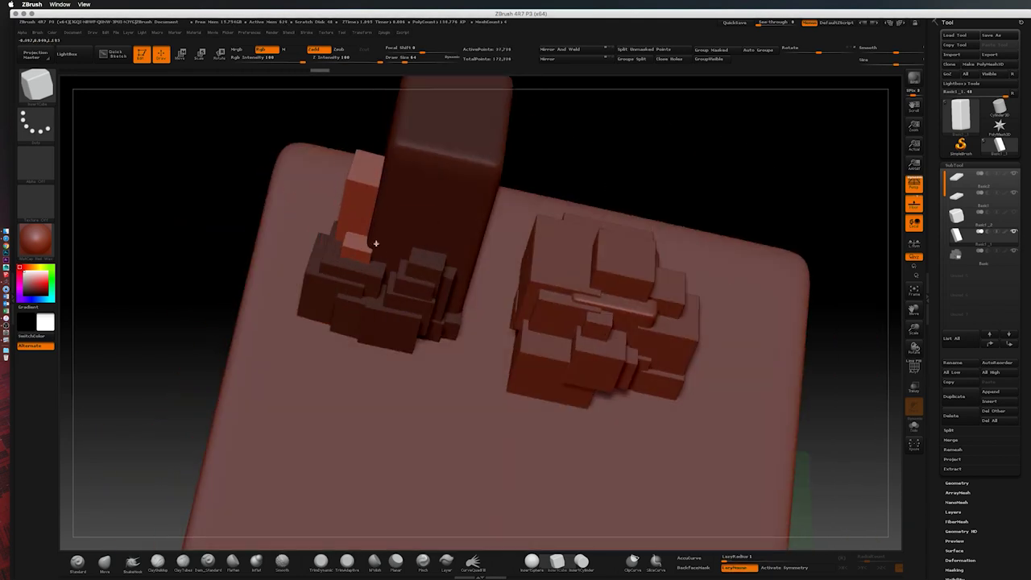
pyautogui.moveTo(654, 195)
pyautogui.mouseDown()
pyautogui.moveTo(405, 144)
pyautogui.moveTo(658, 162)
pyautogui.moveTo(456, 198)
pyautogui.moveTo(679, 288)
pyautogui.moveTo(667, 275)
pyautogui.mouseUp()
pyautogui.moveTo(432, 214)
pyautogui.mouseDown()
pyautogui.moveTo(720, 166)
pyautogui.moveTo(750, 235)
pyautogui.moveTo(530, 271)
pyautogui.mouseUp()
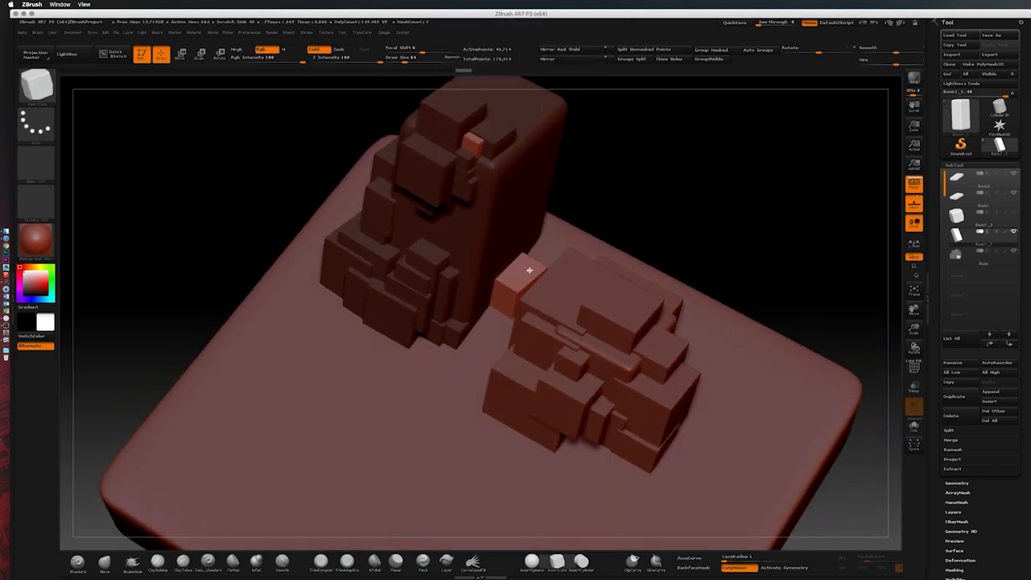
pyautogui.moveTo(694, 179)
pyautogui.mouseDown()
pyautogui.moveTo(536, 236)
pyautogui.moveTo(728, 164)
pyautogui.moveTo(779, 202)
pyautogui.moveTo(525, 225)
pyautogui.moveTo(613, 241)
pyautogui.moveTo(679, 272)
pyautogui.moveTo(739, 220)
pyautogui.moveTo(596, 173)
pyautogui.mouseUp()
pyautogui.moveTo(596, 173)
pyautogui.mouseDown()
pyautogui.moveTo(621, 181)
pyautogui.moveTo(553, 185)
pyautogui.moveTo(540, 173)
pyautogui.moveTo(730, 355)
pyautogui.moveTo(763, 154)
pyautogui.moveTo(771, 237)
pyautogui.moveTo(814, 266)
pyautogui.moveTo(734, 244)
pyautogui.moveTo(165, 279)
pyautogui.mouseUp()
# Step: Insert two more cubes and arrange them in a low row across the slab's front
pyautogui.click(991, 402)
pyautogui.click(853, 275)
pyautogui.press('w')
pyautogui.moveTo(667, 283)
pyautogui.mouseDown()
pyautogui.moveTo(709, 279)
pyautogui.moveTo(531, 259)
pyautogui.mouseUp()
pyautogui.moveTo(271, 156)
pyautogui.mouseDown()
pyautogui.moveTo(651, 362)
pyautogui.moveTo(785, 221)
pyautogui.moveTo(537, 212)
pyautogui.moveTo(784, 232)
pyautogui.mouseUp()
pyautogui.press('q')
pyautogui.moveTo(458, 325)
pyautogui.mouseDown()
pyautogui.moveTo(582, 189)
pyautogui.moveTo(387, 352)
pyautogui.moveTo(690, 350)
pyautogui.moveTo(493, 264)
pyautogui.mouseUp()
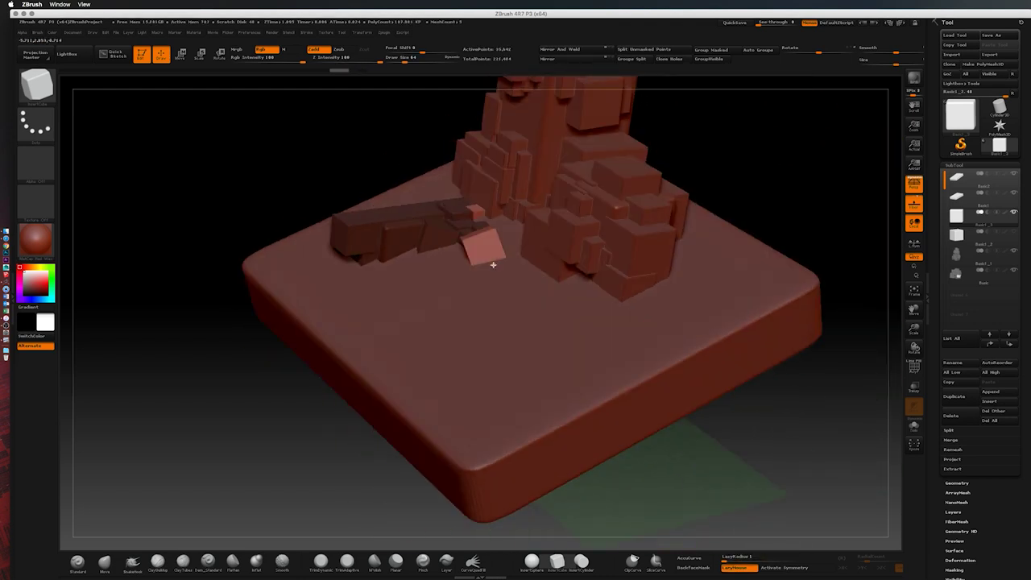
pyautogui.moveTo(779, 168)
pyautogui.mouseDown()
pyautogui.moveTo(371, 297)
pyautogui.moveTo(362, 230)
pyautogui.moveTo(260, 346)
pyautogui.moveTo(376, 273)
pyautogui.mouseUp()
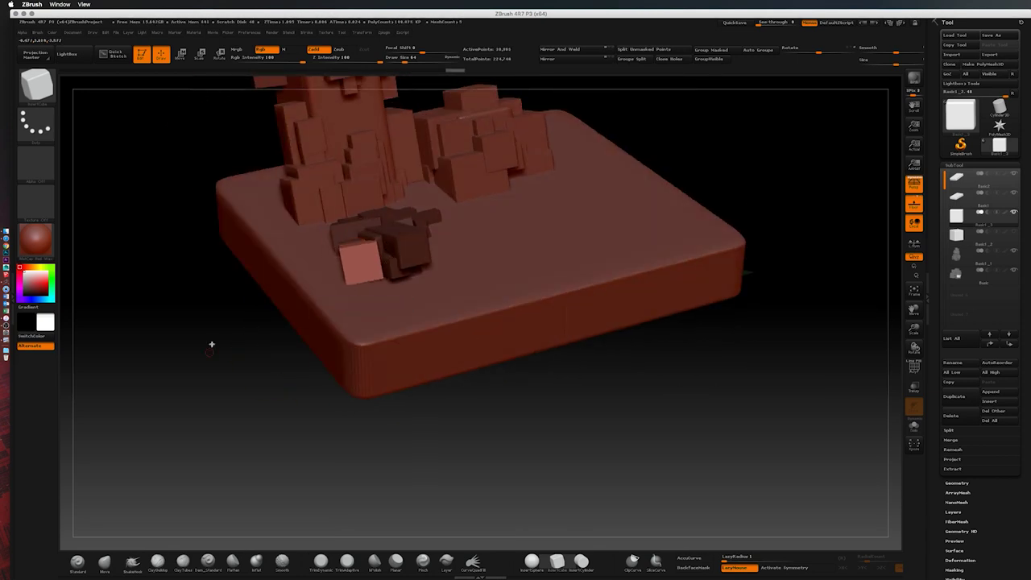
pyautogui.moveTo(211, 345)
pyautogui.mouseDown()
pyautogui.moveTo(682, 166)
pyautogui.moveTo(613, 180)
pyautogui.moveTo(743, 294)
pyautogui.moveTo(373, 228)
pyautogui.moveTo(799, 230)
pyautogui.moveTo(718, 230)
pyautogui.moveTo(640, 322)
pyautogui.moveTo(212, 47)
pyautogui.mouseUp()
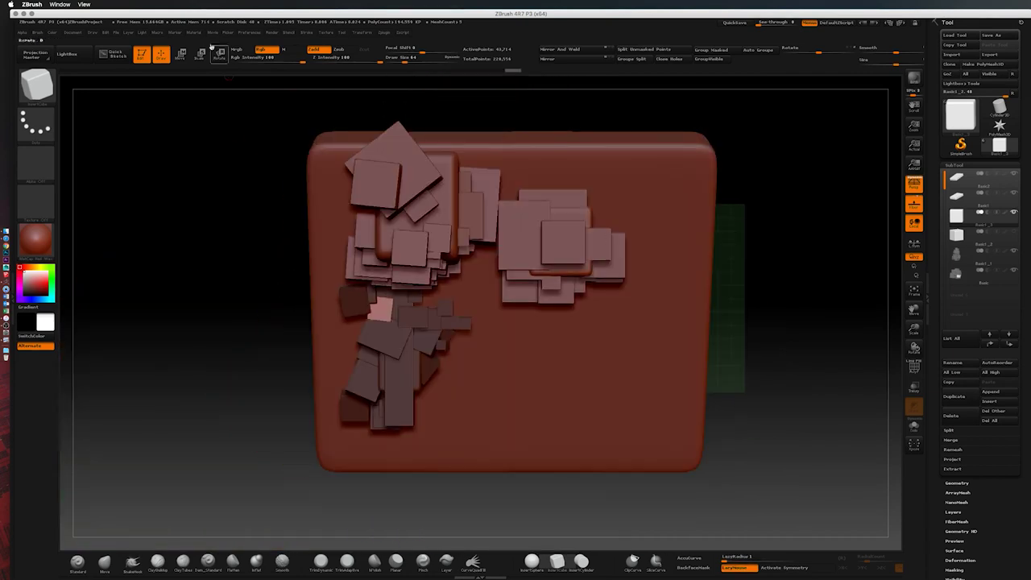
# Step: Position rubble cubes with a move line and save the project
pyautogui.moveTo(367, 312); pyautogui.dragTo(771, 309)
pyautogui.moveTo(803, 352)
pyautogui.mouseDown()
pyautogui.moveTo(784, 351)
pyautogui.moveTo(677, 223)
pyautogui.moveTo(685, 265)
pyautogui.moveTo(486, 477)
pyautogui.moveTo(754, 245)
pyautogui.moveTo(460, 362)
pyautogui.moveTo(725, 314)
pyautogui.mouseUp()
pyautogui.hotkey('ctrl', 's')
pyautogui.press('Return')
# Step: Move small rubble cubes into a pile at the stack's foot and save again
pyautogui.press('w')
pyautogui.moveTo(474, 268); pyautogui.dragTo(687, 339)
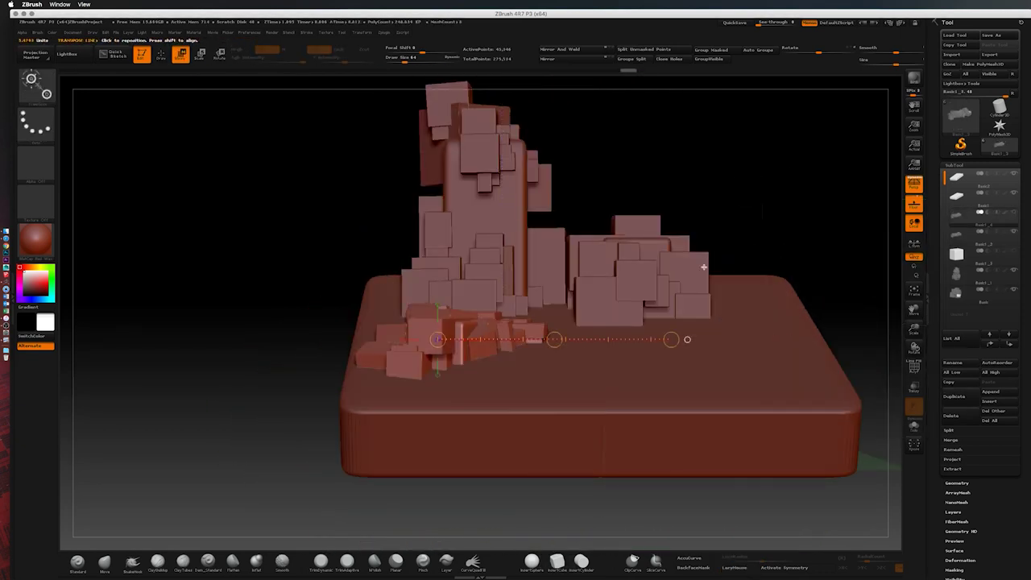
pyautogui.moveTo(704, 267); pyautogui.dragTo(773, 231)
pyautogui.moveTo(854, 274)
pyautogui.mouseDown()
pyautogui.moveTo(826, 323)
pyautogui.moveTo(871, 202)
pyautogui.mouseUp()
pyautogui.press('q')
pyautogui.moveTo(242, 161)
pyautogui.mouseDown()
pyautogui.moveTo(621, 328)
pyautogui.moveTo(689, 321)
pyautogui.moveTo(801, 132)
pyautogui.moveTo(804, 246)
pyautogui.moveTo(500, 361)
pyautogui.mouseUp()
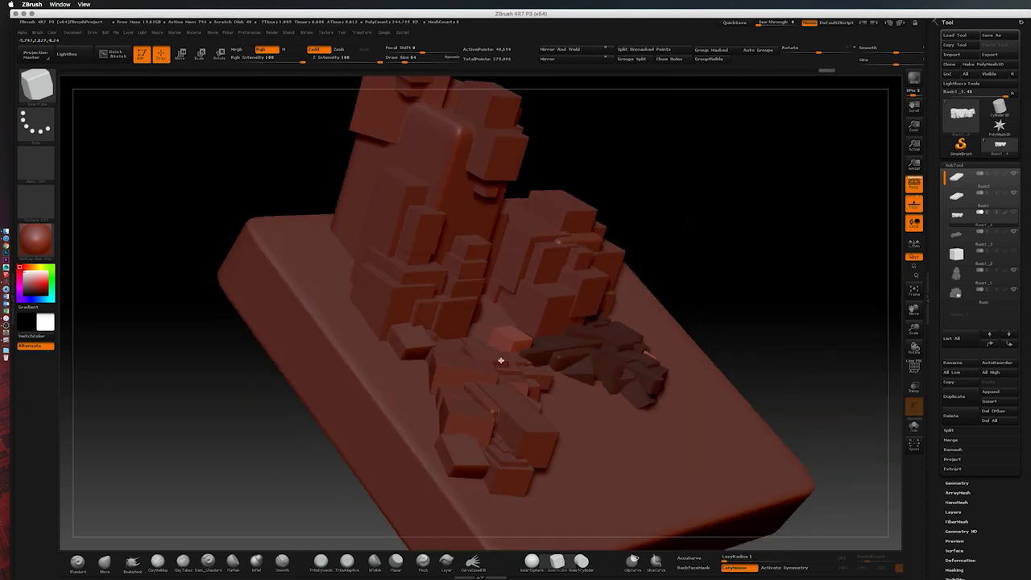
pyautogui.moveTo(510, 322)
pyautogui.mouseDown()
pyautogui.moveTo(766, 339)
pyautogui.moveTo(647, 285)
pyautogui.moveTo(505, 331)
pyautogui.moveTo(774, 279)
pyautogui.moveTo(776, 228)
pyautogui.moveTo(790, 247)
pyautogui.moveTo(779, 271)
pyautogui.moveTo(784, 291)
pyautogui.moveTo(826, 267)
pyautogui.moveTo(793, 207)
pyautogui.mouseUp()
pyautogui.hotkey('ctrl', 's')
pyautogui.press('Return')
# Step: Show the Movie timeline, set a camera key, and save over ZBrushProject2.ZPR
pyautogui.click(213, 32)
pyautogui.click(230, 149)
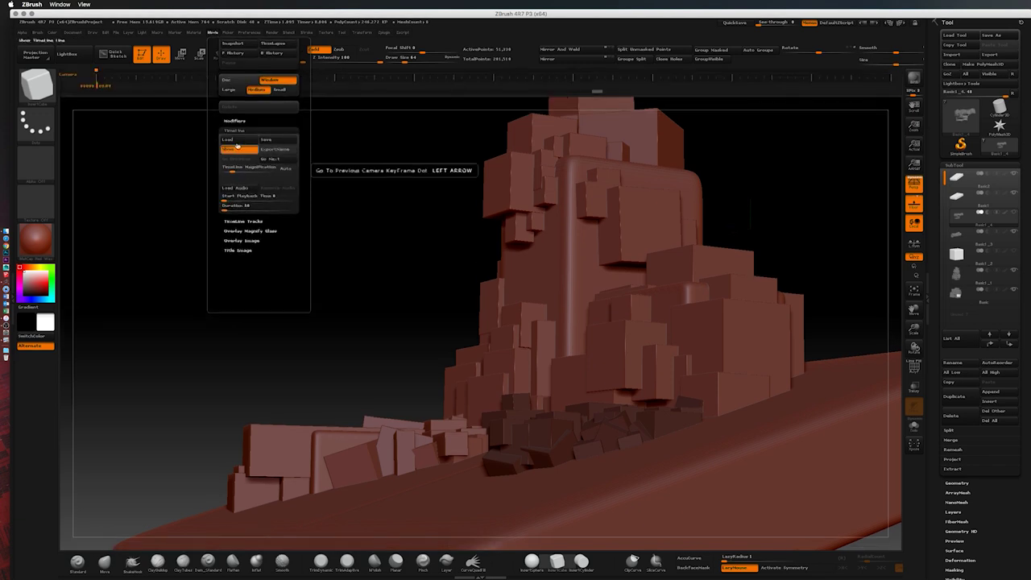
pyautogui.click(185, 86)
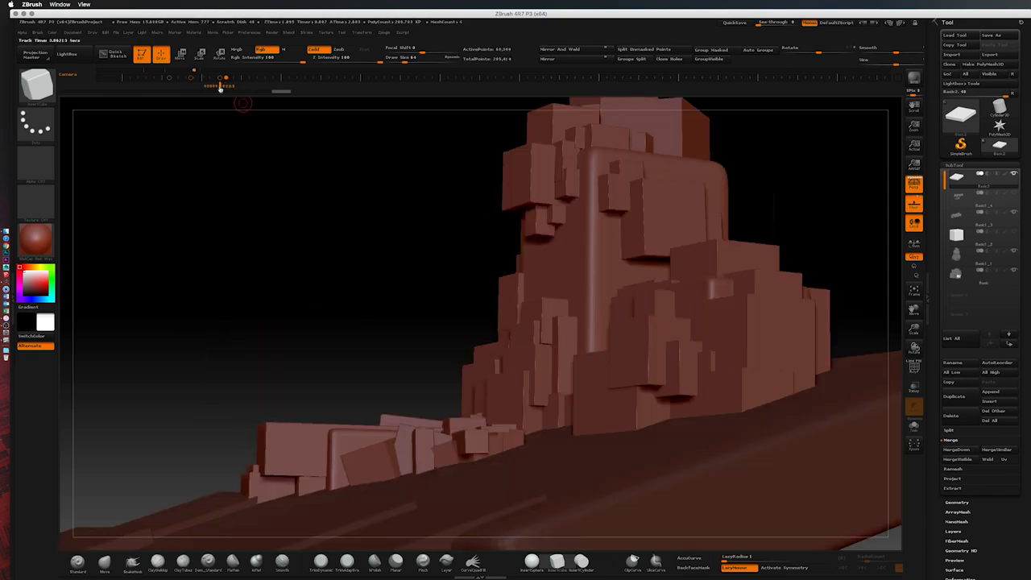
pyautogui.hotkey('ctrl', 's')
pyautogui.press('Return')
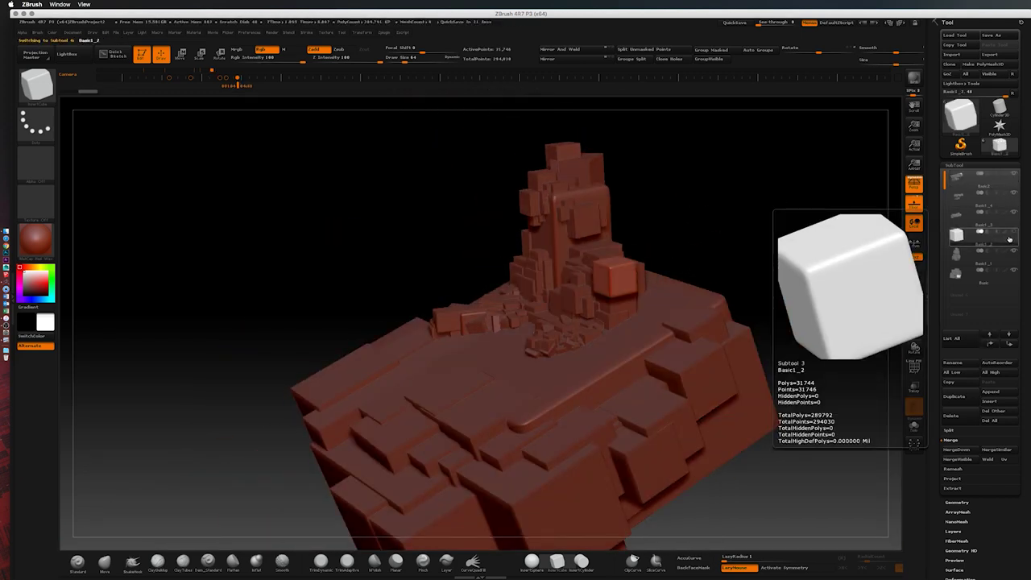
# Step: Switch between subtool 3 and Basic1_2, hide the floating cube, and select the new cube piece
pyautogui.moveTo(659, 250); pyautogui.dragTo(662, 348)
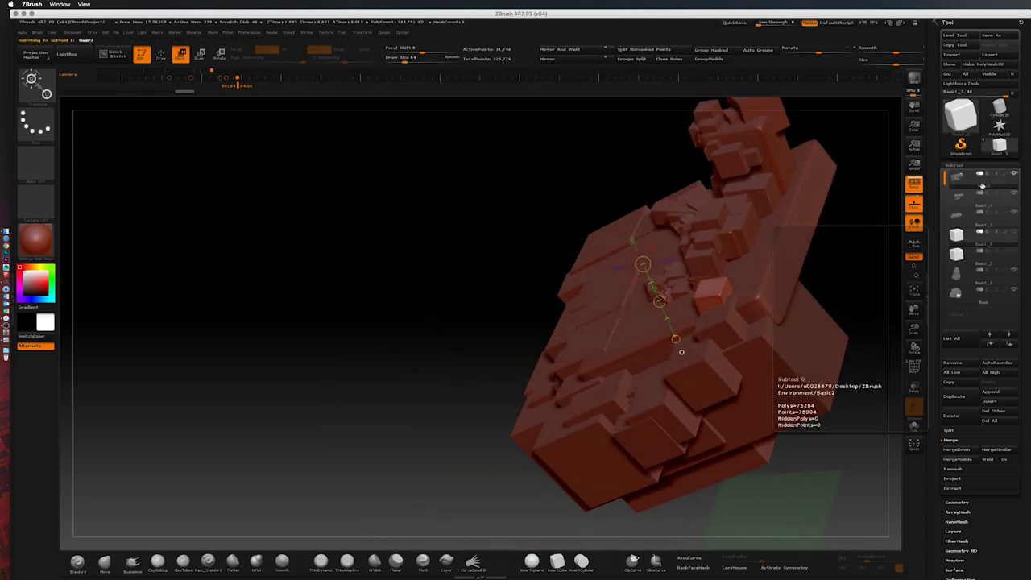
pyautogui.click(974, 222)
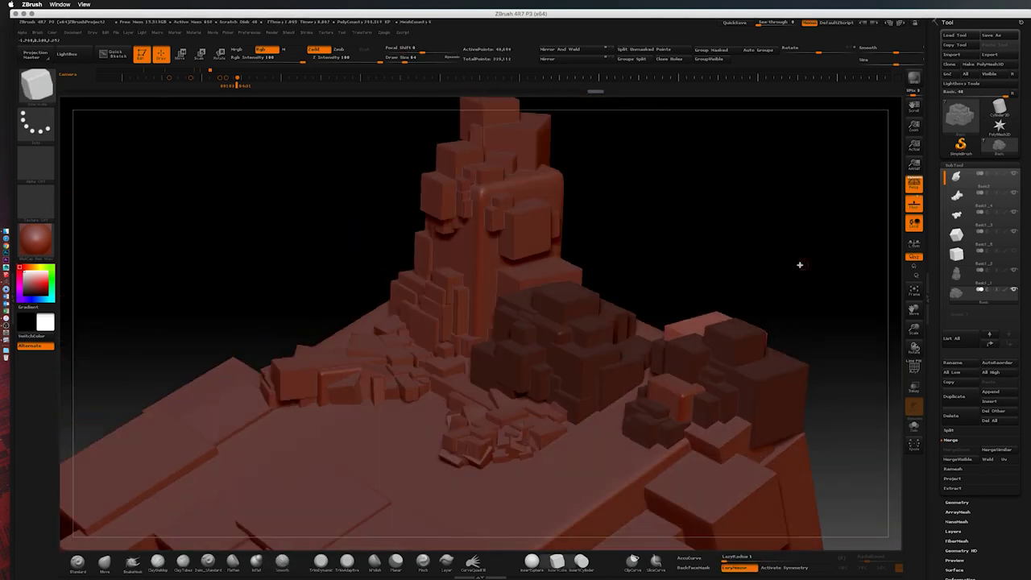
pyautogui.press('r')
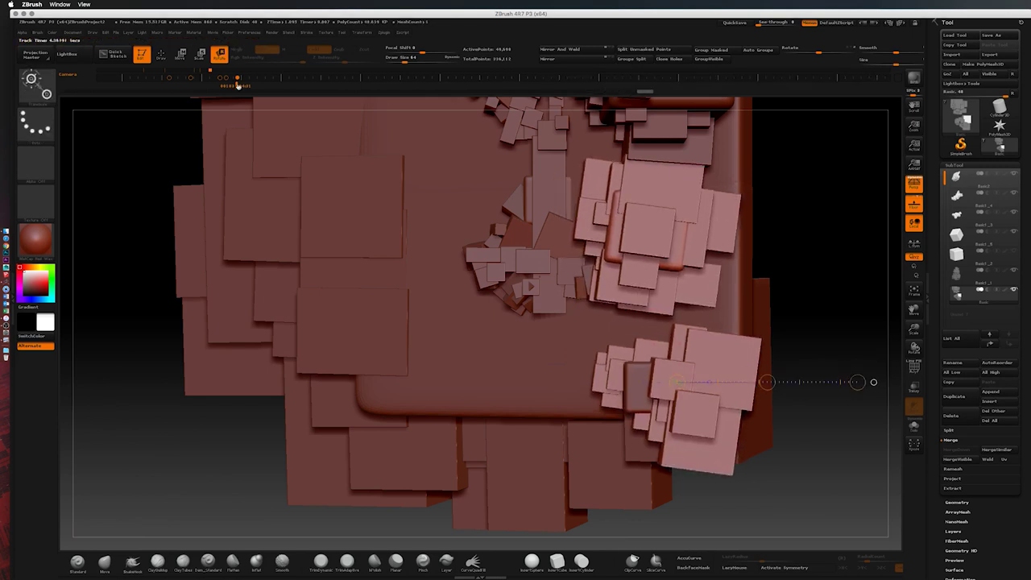
pyautogui.click(238, 84)
pyautogui.click(983, 253)
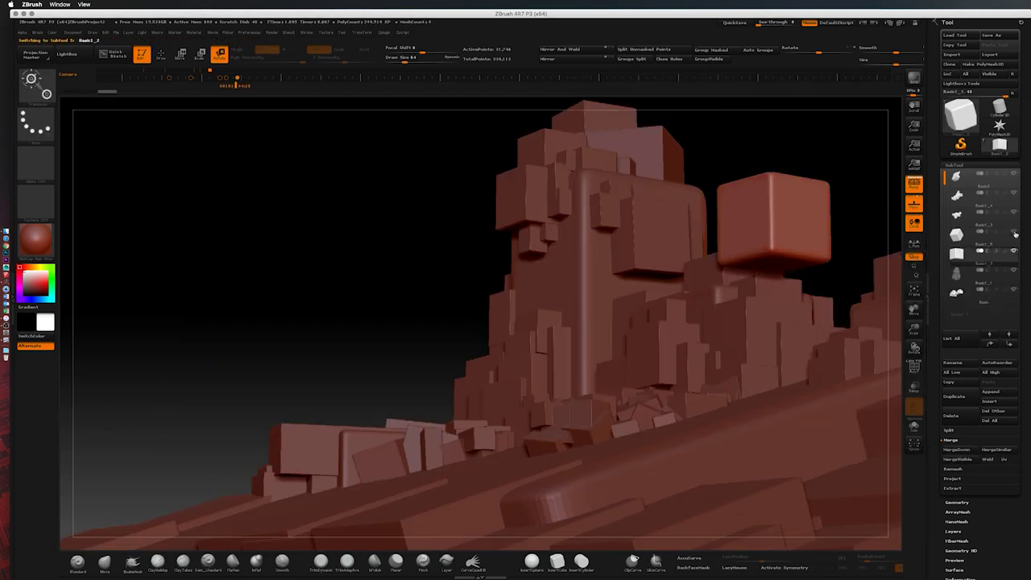
pyautogui.click(1015, 251)
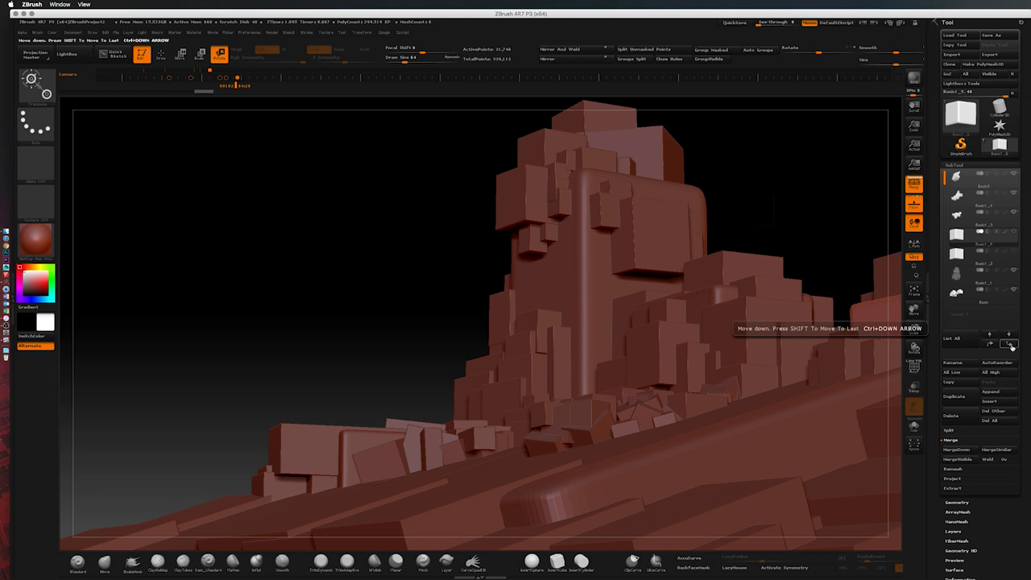
pyautogui.click(1003, 272)
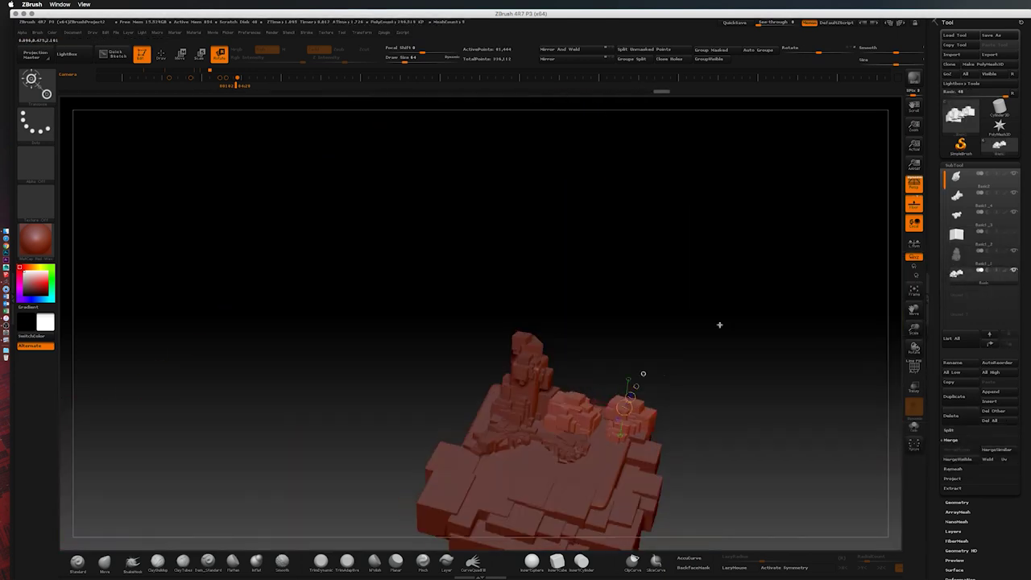
pyautogui.moveTo(718, 322); pyautogui.dragTo(817, 398)
pyautogui.click(238, 84)
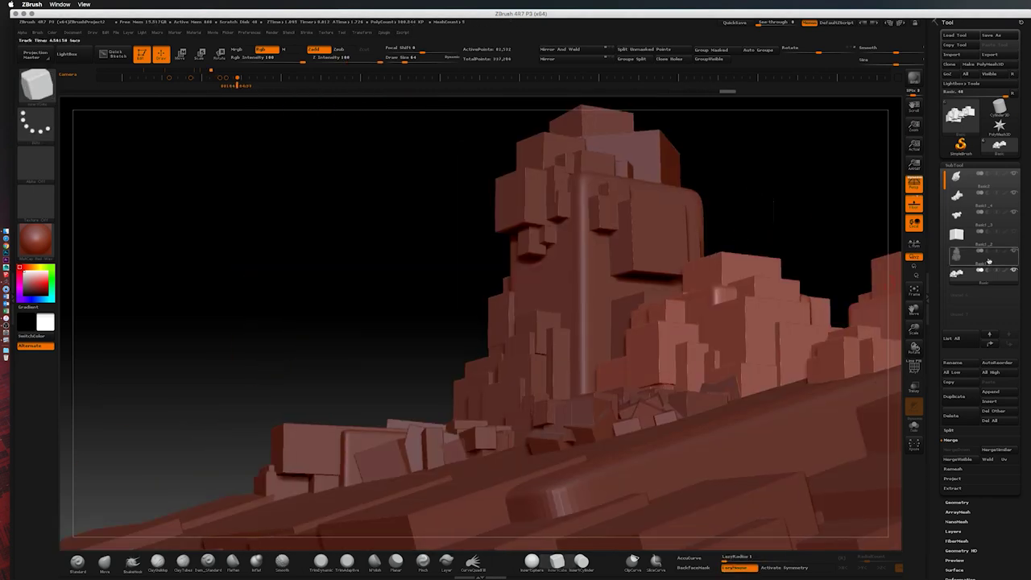
pyautogui.click(988, 260)
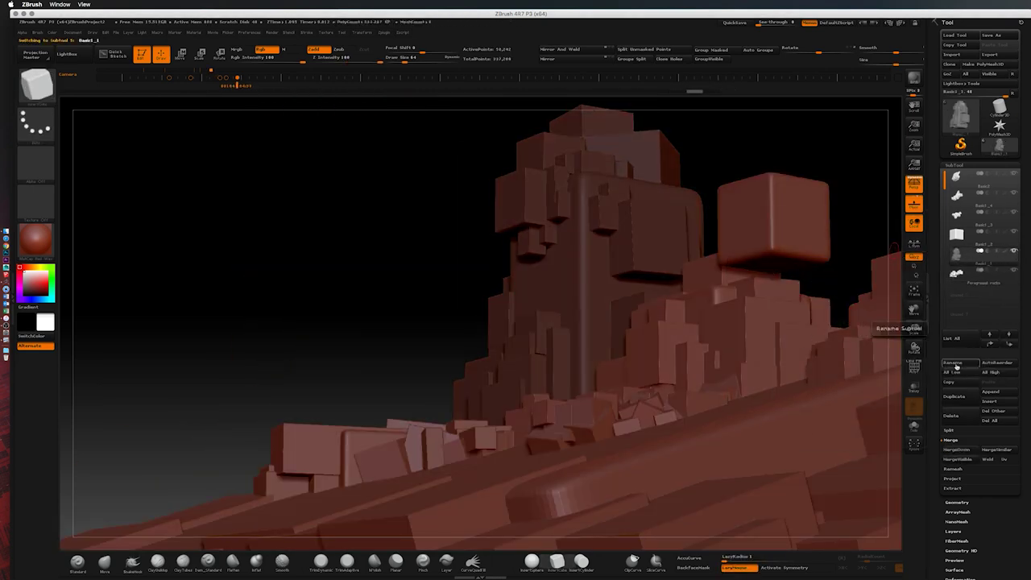
# Step: Select Basic1_4, Basic1_3 and Basic2, then start renaming Basic2
pyautogui.click(989, 206)
pyautogui.click(977, 219)
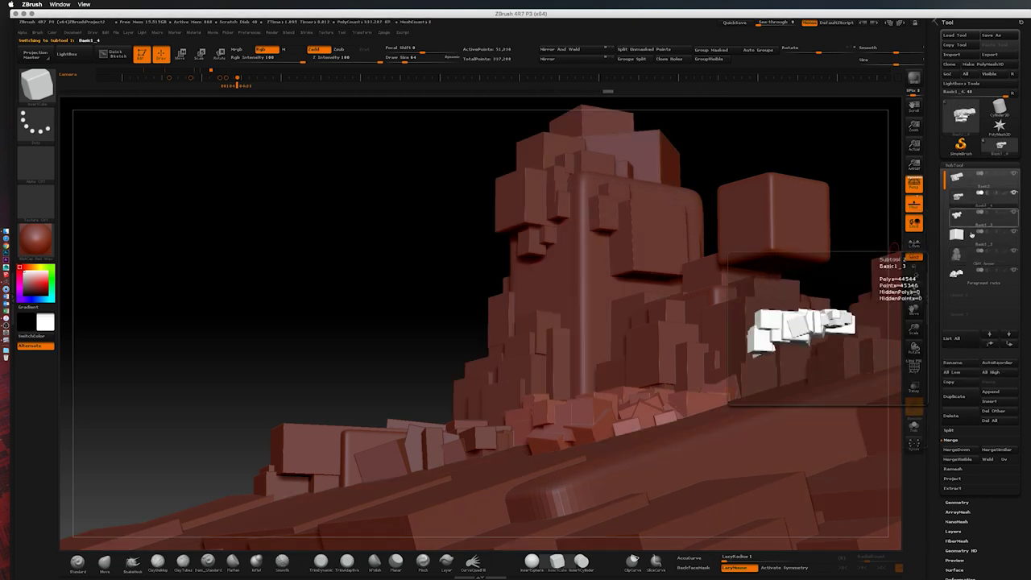
pyautogui.click(957, 176)
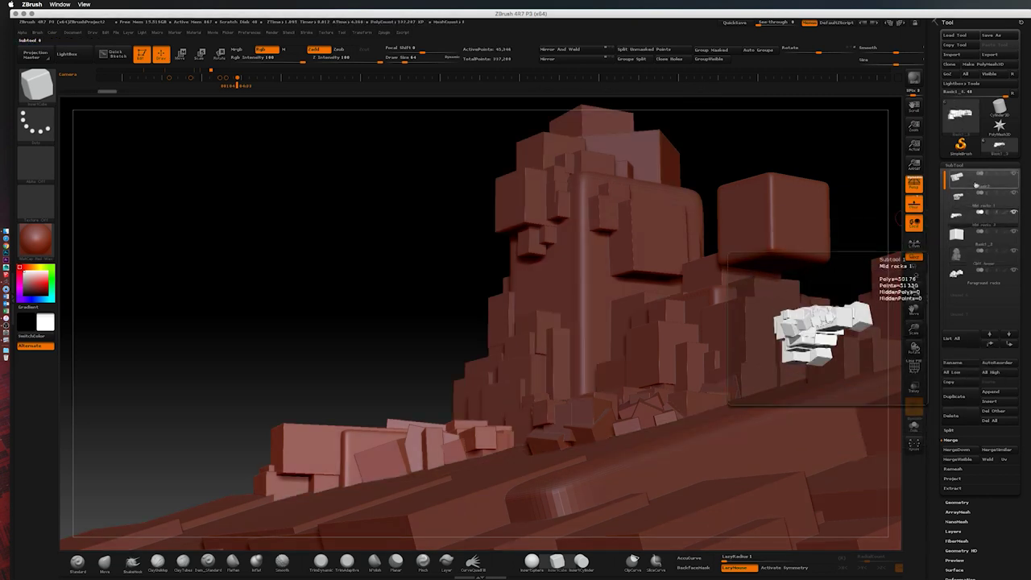
pyautogui.click(953, 363)
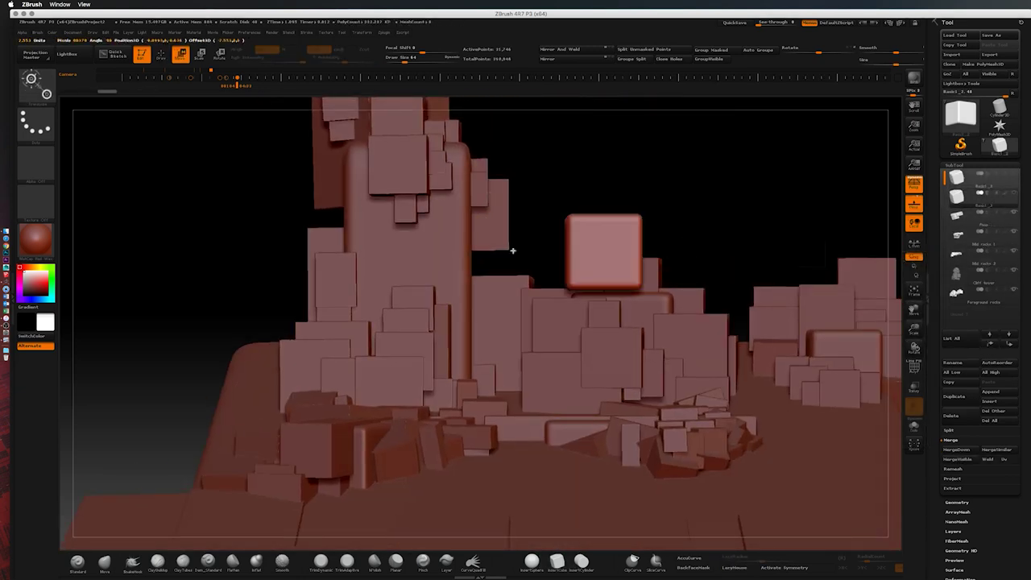
# Step: Orbit to an upright view of the rock and switch to Move mode
pyautogui.moveTo(511, 249)
pyautogui.mouseDown()
pyautogui.moveTo(421, 322)
pyautogui.moveTo(651, 233)
pyautogui.moveTo(683, 267)
pyautogui.moveTo(762, 306)
pyautogui.mouseUp()
pyautogui.press('q')
pyautogui.moveTo(725, 265)
pyautogui.mouseDown()
pyautogui.moveTo(771, 341)
pyautogui.moveTo(323, 387)
pyautogui.moveTo(525, 218)
pyautogui.moveTo(601, 247)
pyautogui.moveTo(588, 284)
pyautogui.mouseUp()
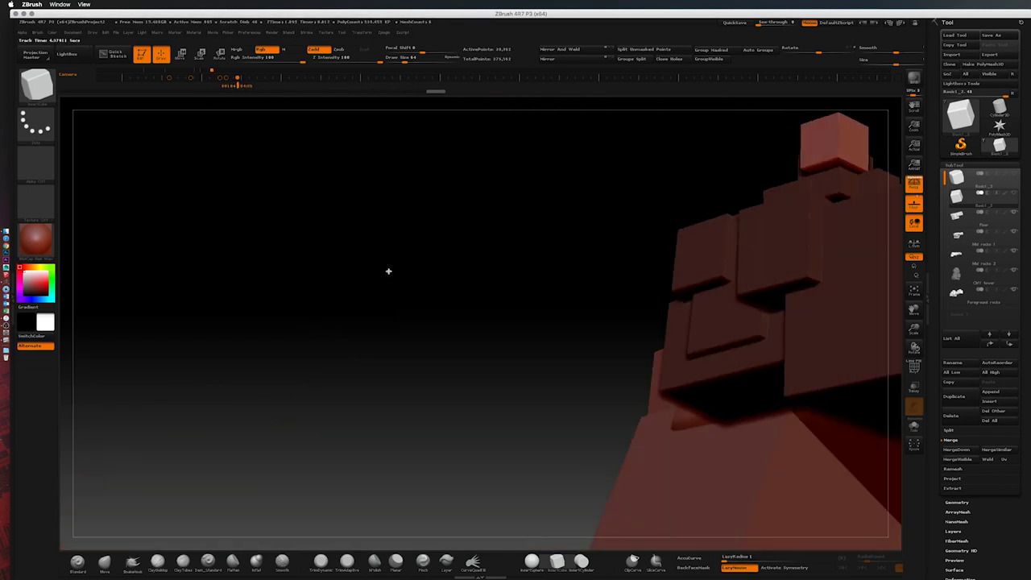
pyautogui.press('w')
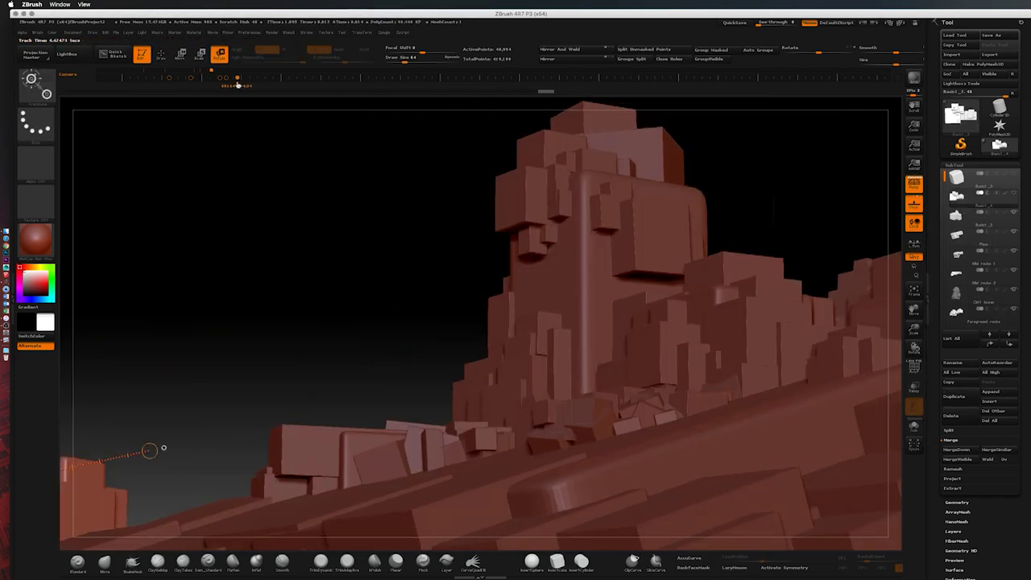
# Step: Return to Draw mode and jump the camera to a saved timeline view
pyautogui.press('w')
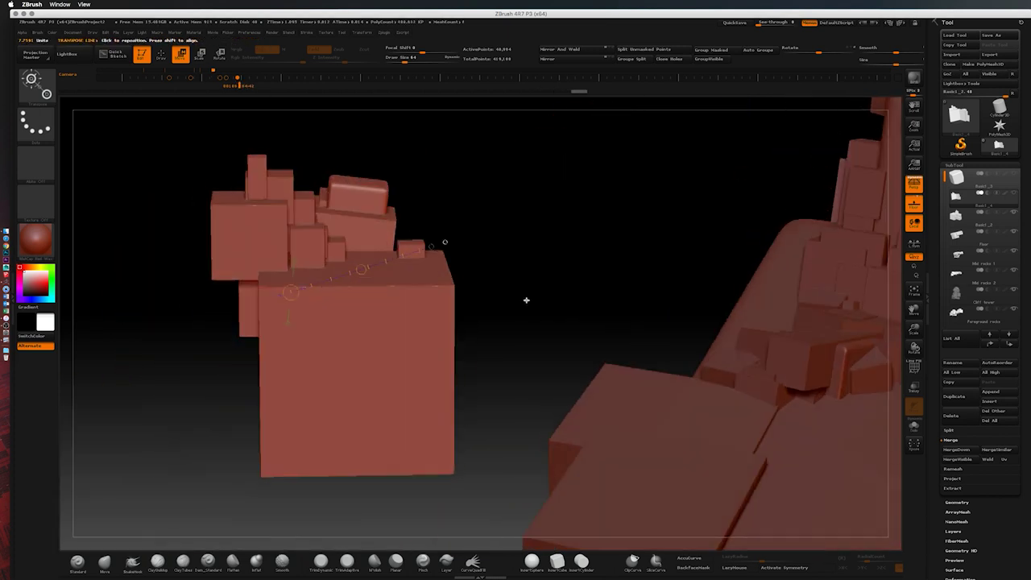
pyautogui.press('q')
pyautogui.moveTo(311, 258); pyautogui.dragTo(260, 282)
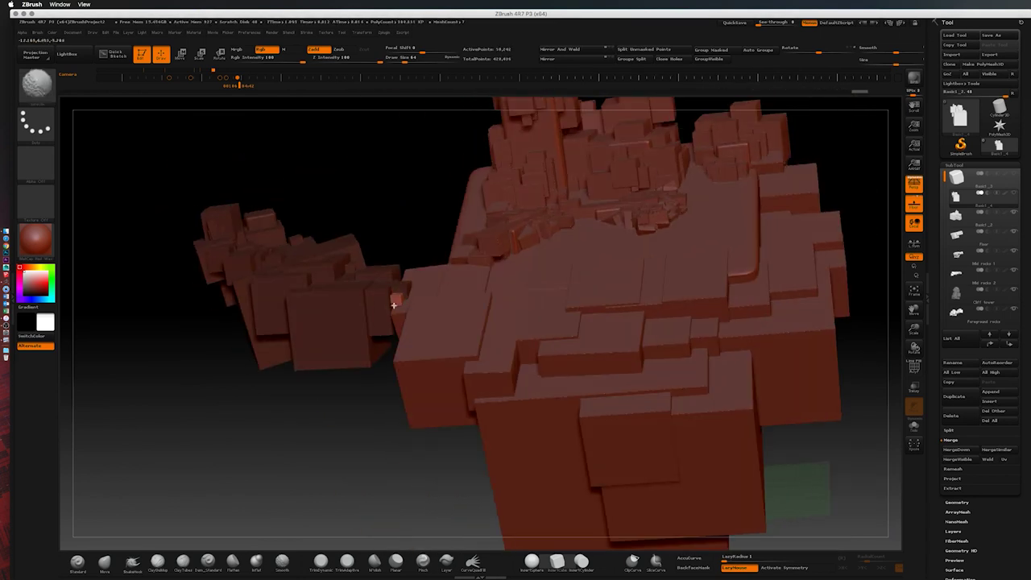
pyautogui.click(238, 89)
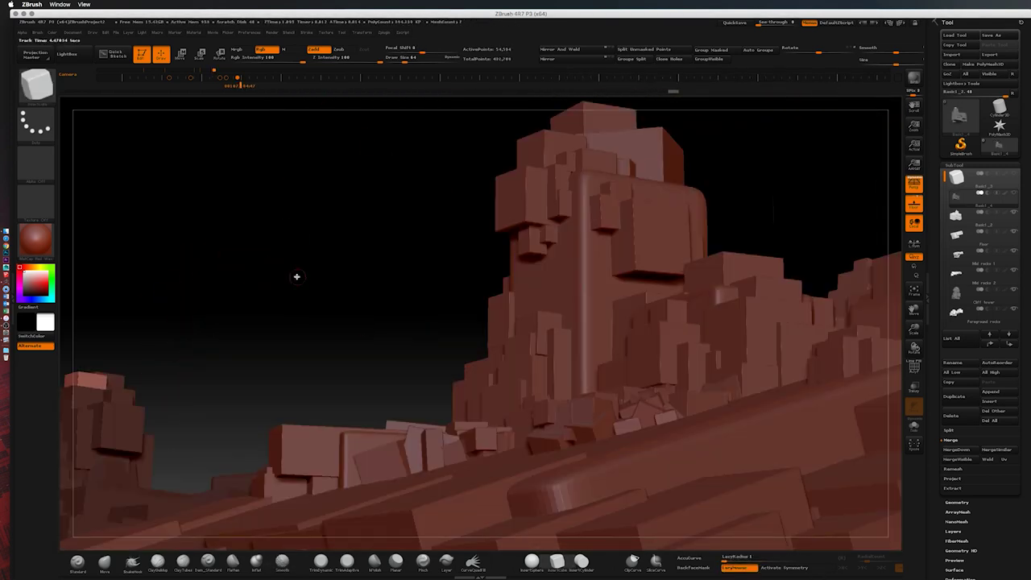
# Step: Lift a block on the Cliff tower face upward with the Move transpose
pyautogui.keyDown('alt'); pyautogui.click(607, 257); pyautogui.keyUp('alt')
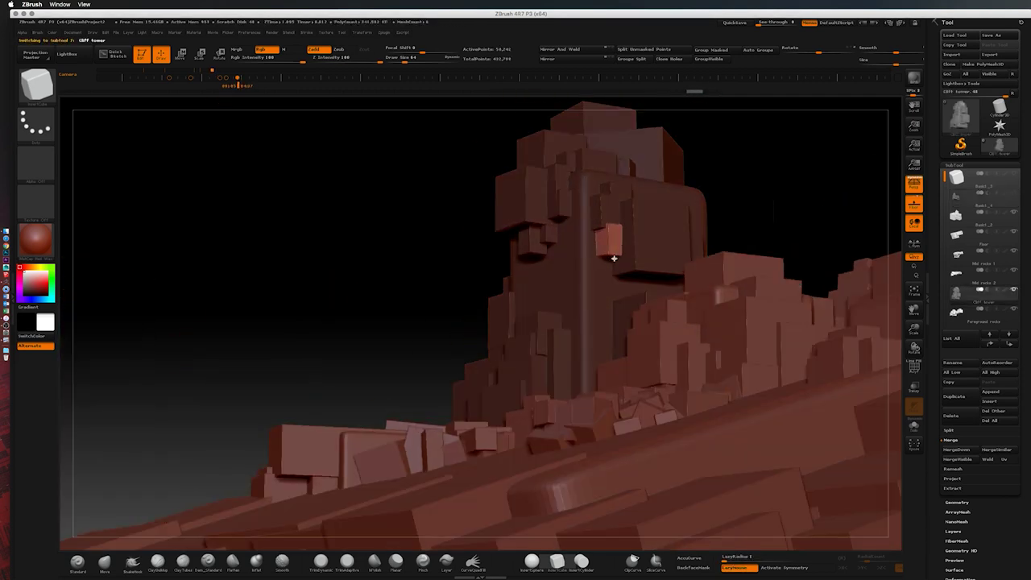
pyautogui.press('w')
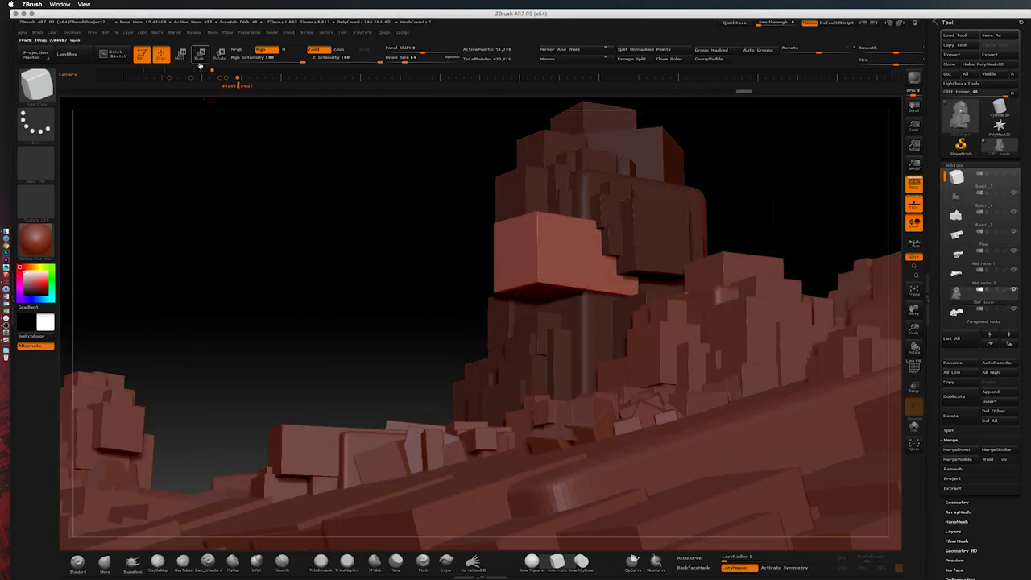
pyautogui.moveTo(568, 257); pyautogui.dragTo(556, 214)
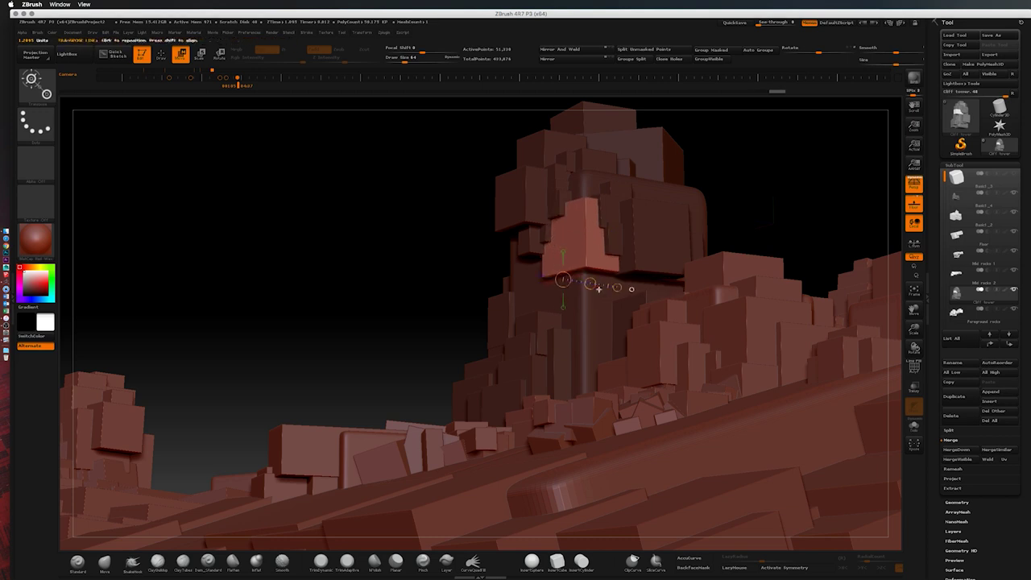
pyautogui.moveTo(426, 277); pyautogui.dragTo(544, 397)
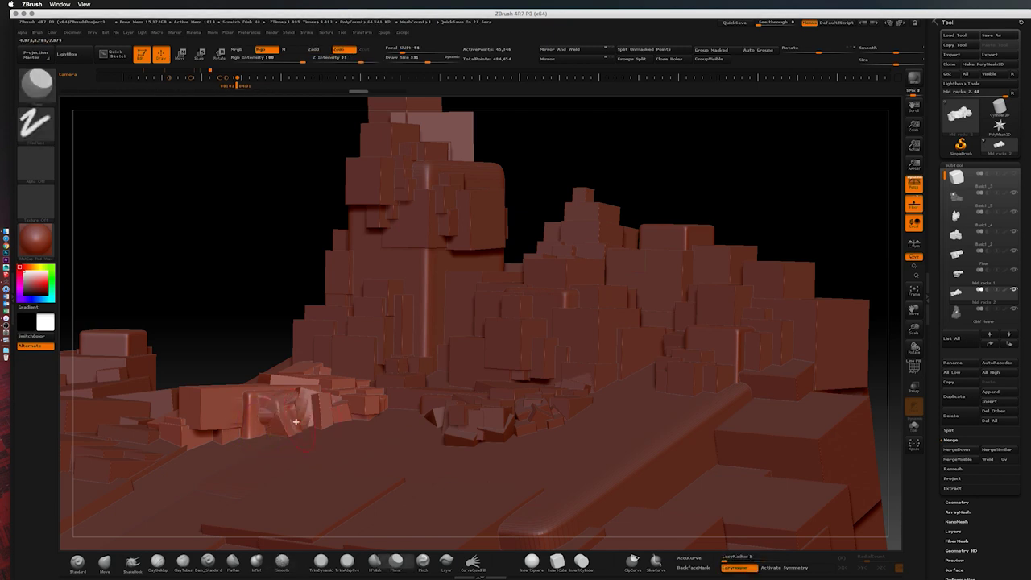
# Step: Sculpt the Cliff tower face and save the project twice
pyautogui.press('shift')
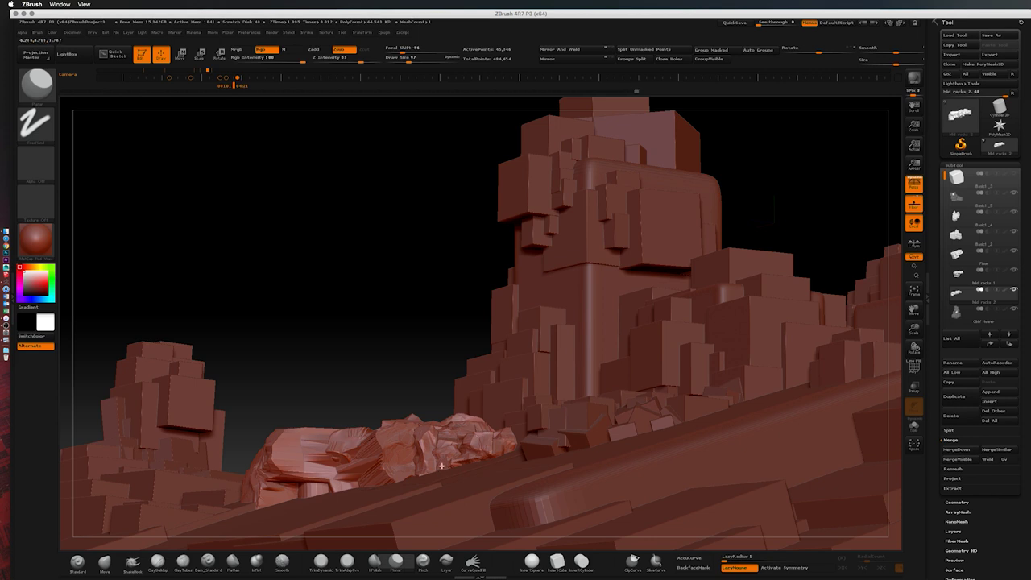
pyautogui.hotkey('ctrl', 's')
pyautogui.press('Return')
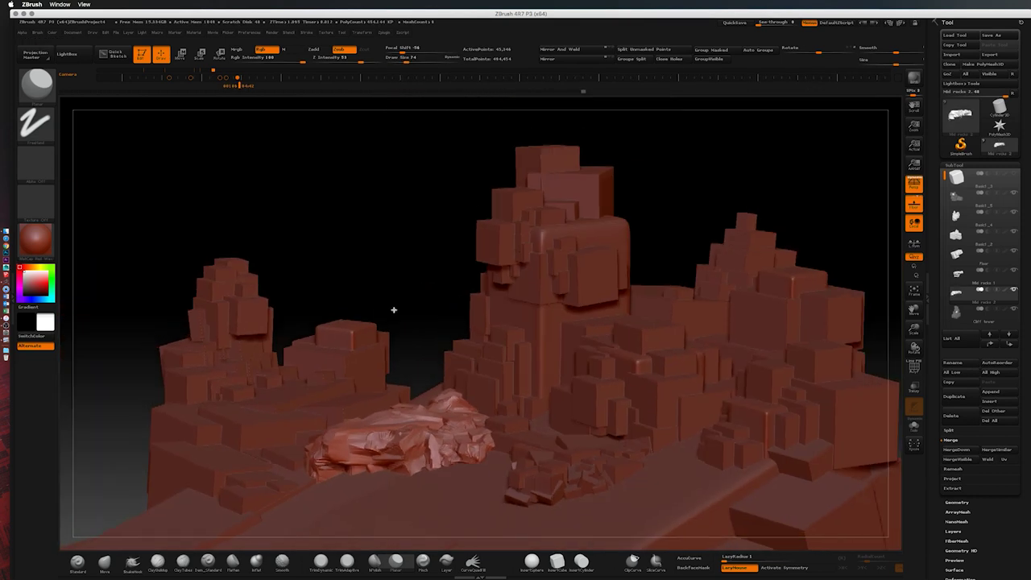
pyautogui.hotkey('ctrl', 's')
pyautogui.press('Return')
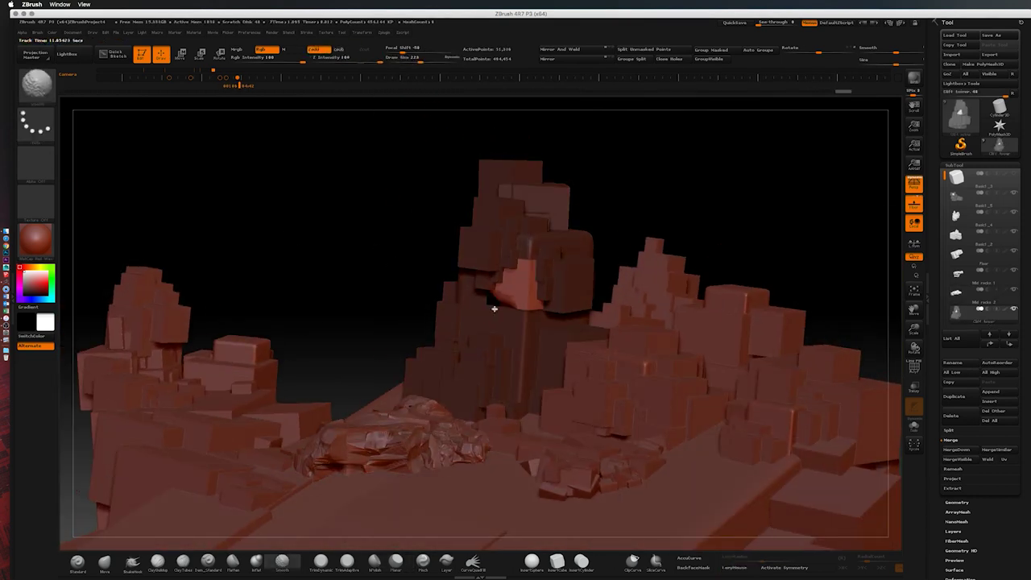
# Step: Smooth and reshape the Cliff tower's rock face, then zoom in on the fallen rock pile
pyautogui.press('shift')
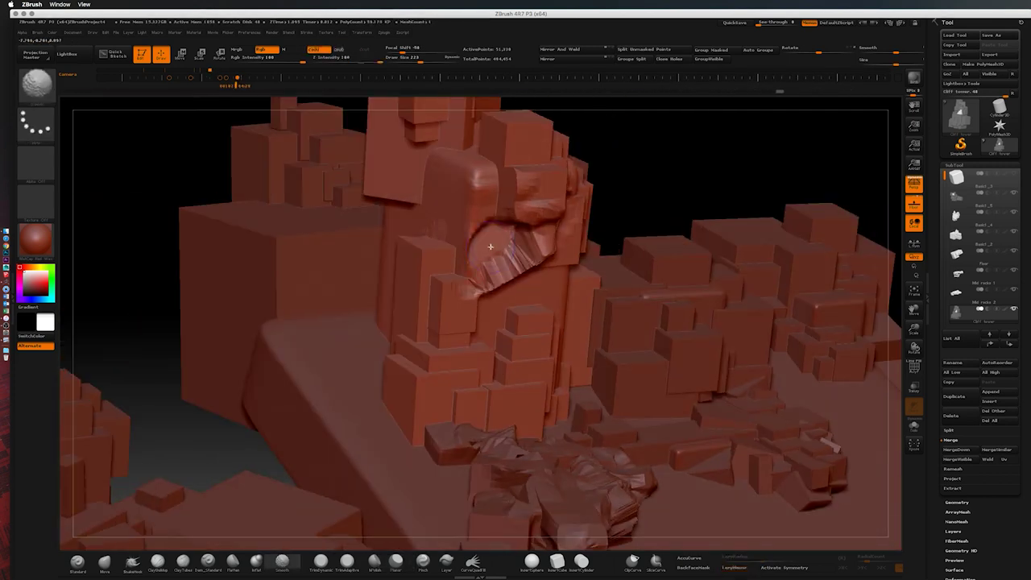
pyautogui.moveTo(488, 242); pyautogui.dragTo(465, 323)
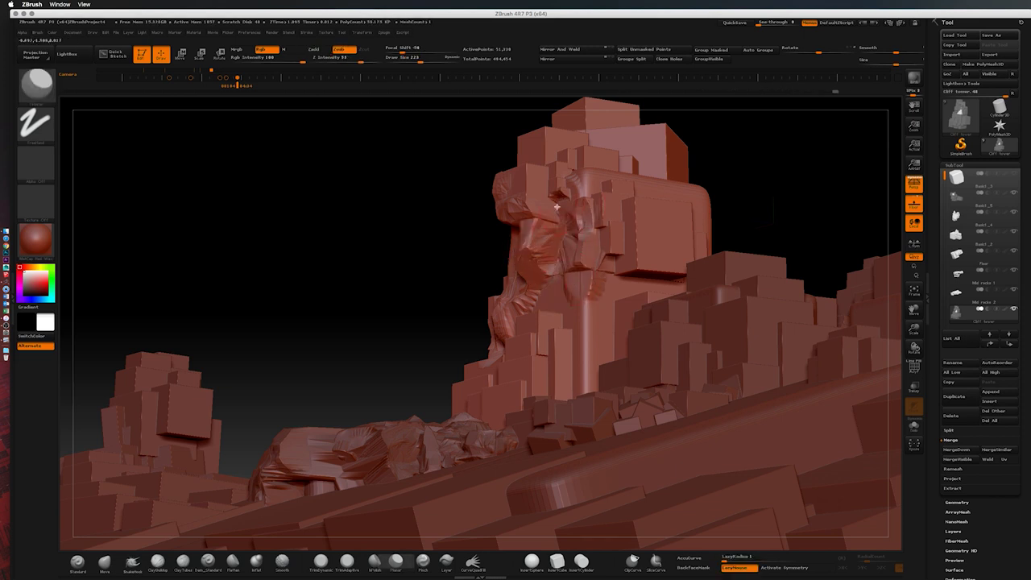
pyautogui.moveTo(575, 199); pyautogui.dragTo(588, 209)
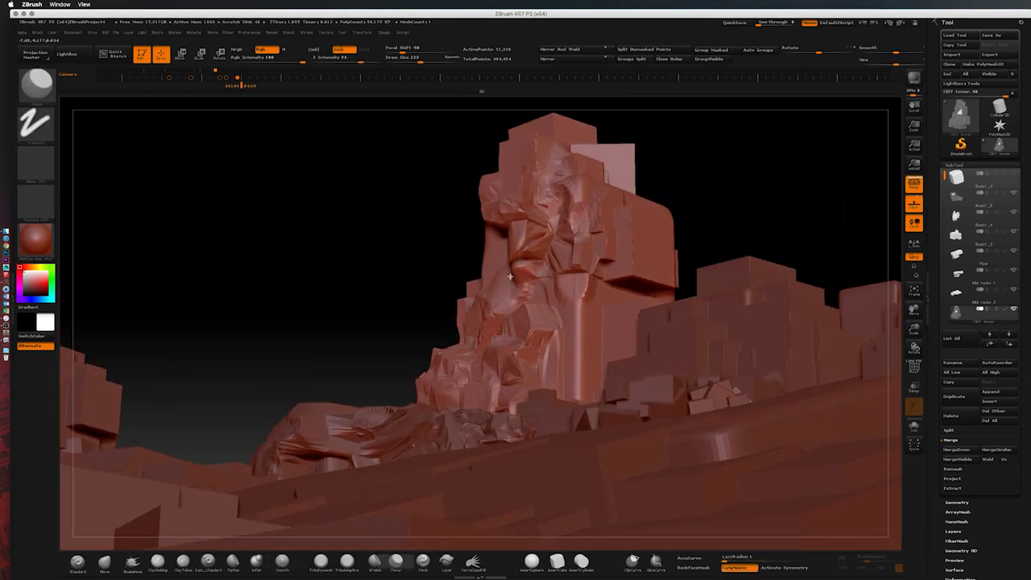
pyautogui.keyDown('alt'); pyautogui.click(585, 281); pyautogui.keyUp('alt')
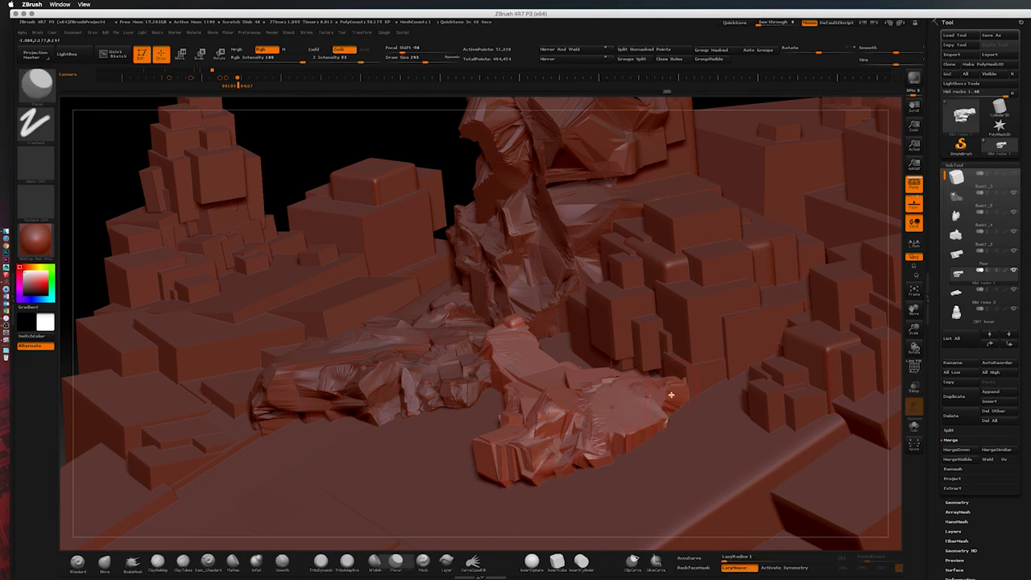
pyautogui.moveTo(378, 231); pyautogui.dragTo(529, 355)
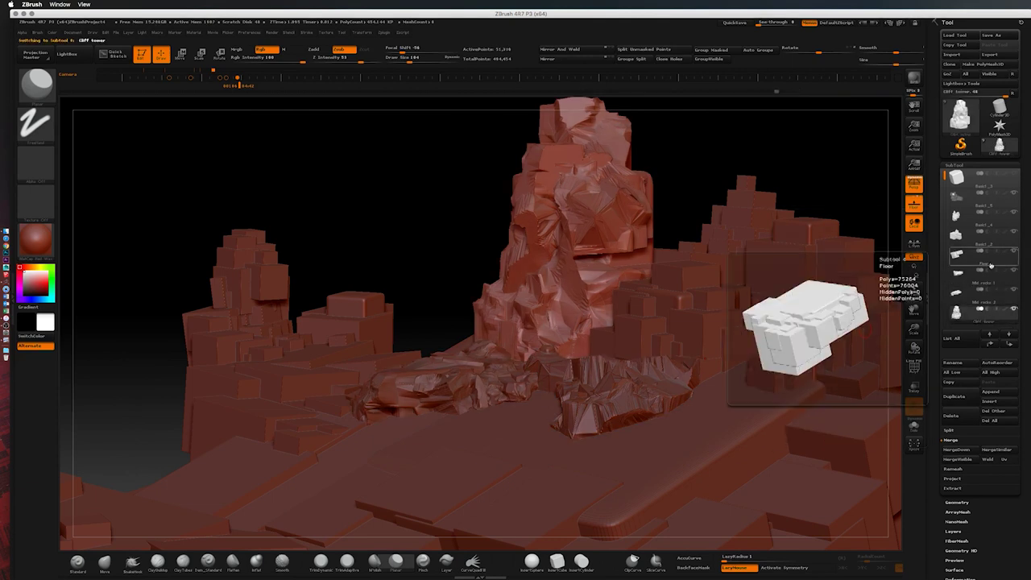
# Step: Select the Foreground rocks subtool and sculpt it into faceted stone
pyautogui.click(991, 226)
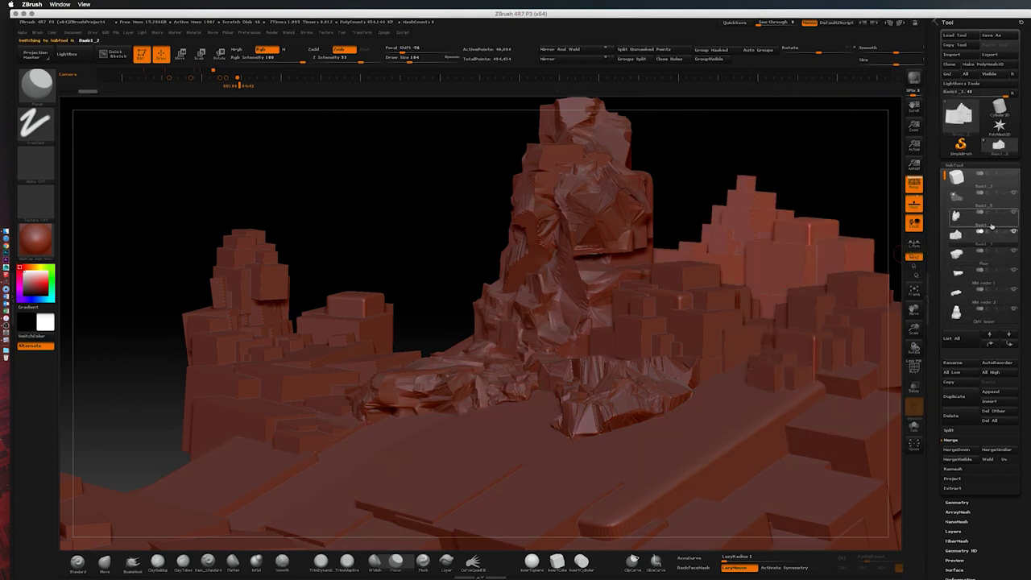
pyautogui.click(951, 339)
pyautogui.click(919, 357)
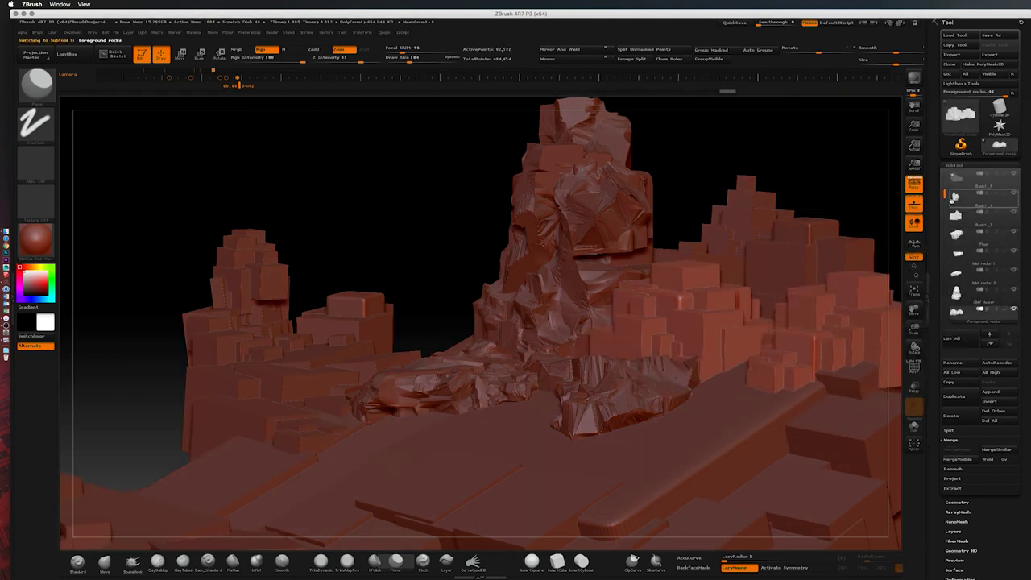
pyautogui.press('b')
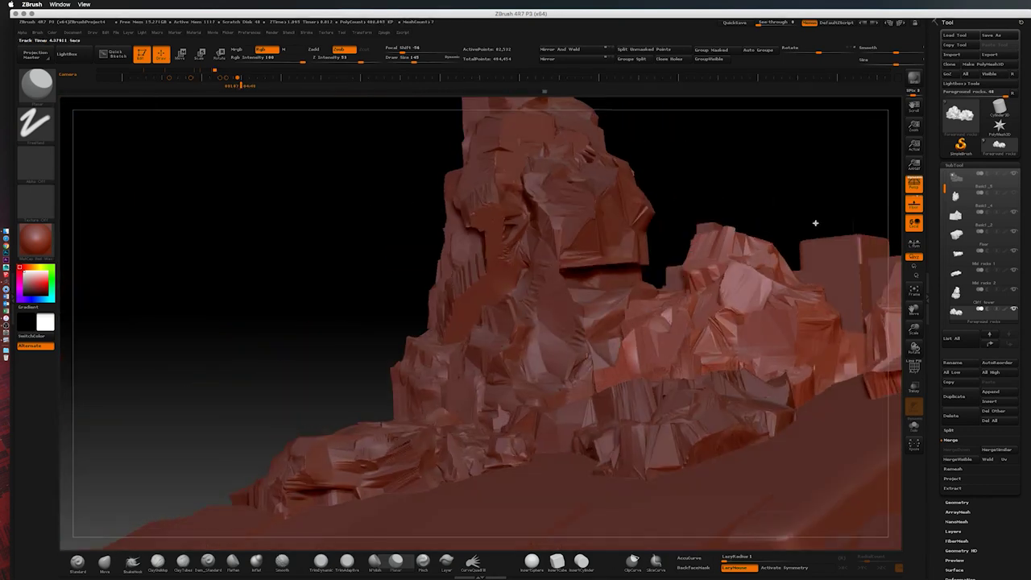
# Step: Select the Floor subtool and carve a groove across it
pyautogui.click(968, 260)
pyautogui.click(958, 233)
pyautogui.moveTo(451, 397)
pyautogui.mouseDown()
pyautogui.moveTo(386, 438)
pyautogui.moveTo(435, 451)
pyautogui.mouseUp()
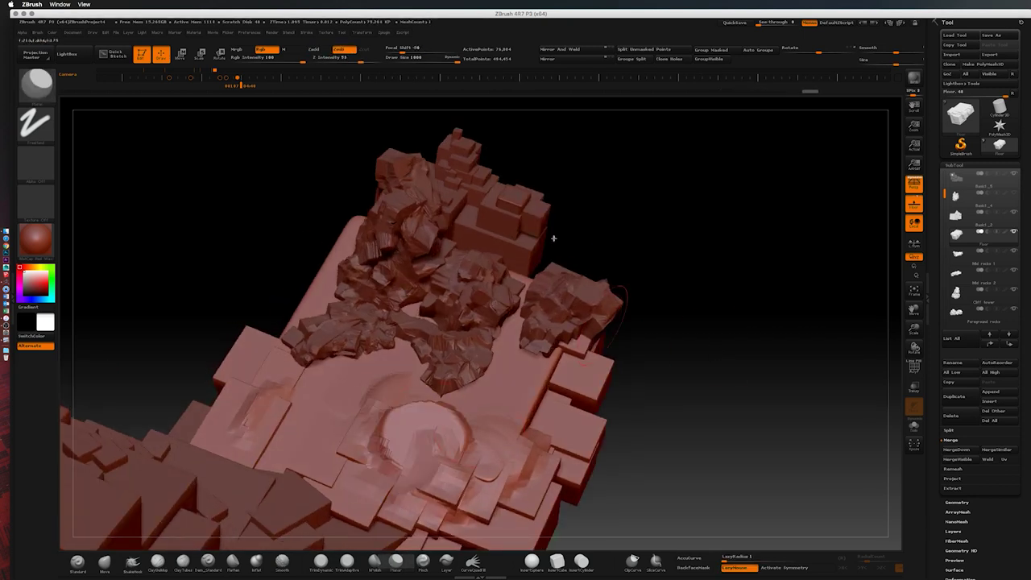
# Step: Revert the floor groove and step through the history with Ctrl+Shift+Z
pyautogui.moveTo(673, 93); pyautogui.dragTo(612, 92)
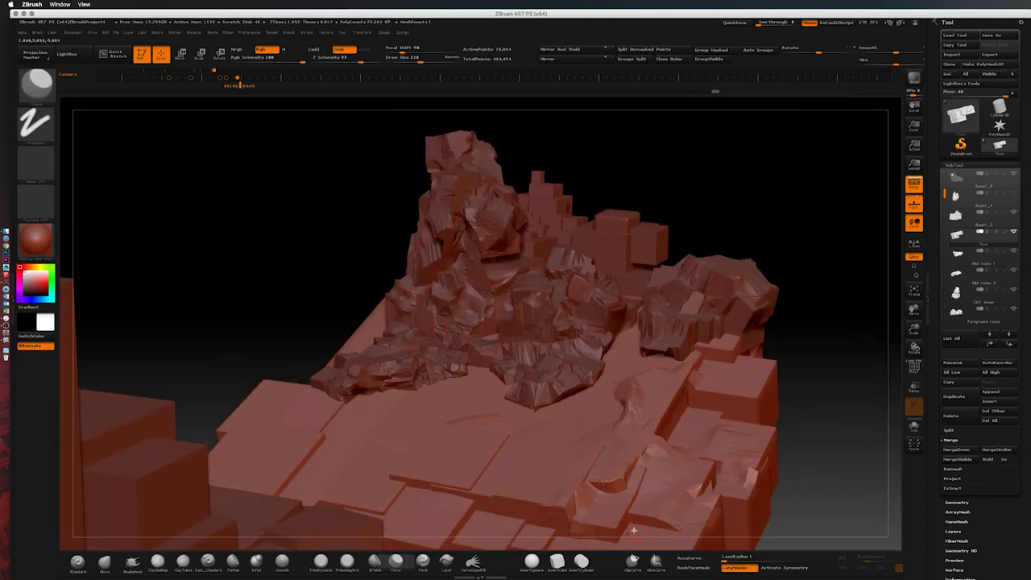
pyautogui.hotkey('ctrl', 'shift', 'z')
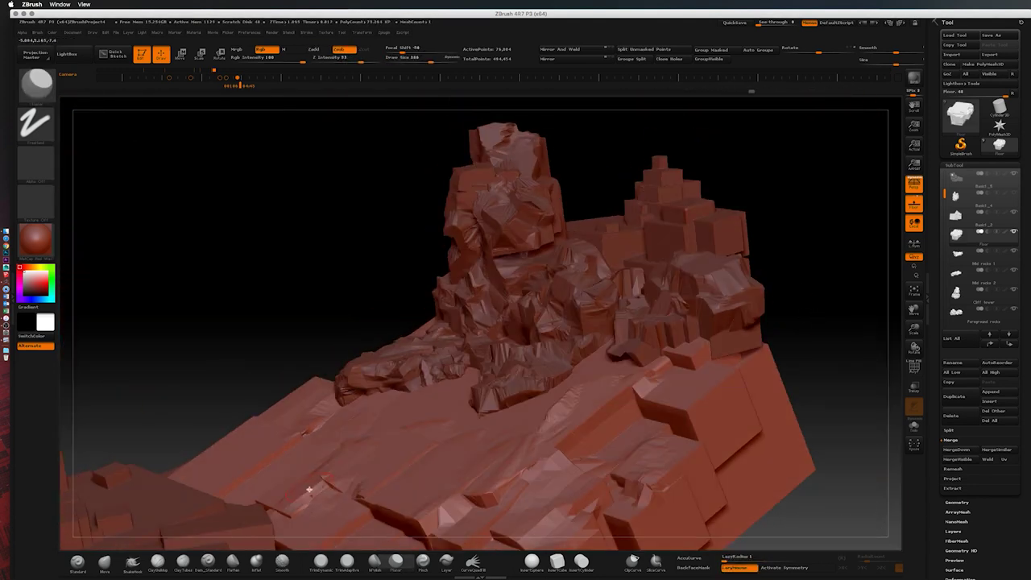
pyautogui.hotkey('ctrl', 'shift', 'z')
pyautogui.hotkey('ctrl', 'shift', 'z')
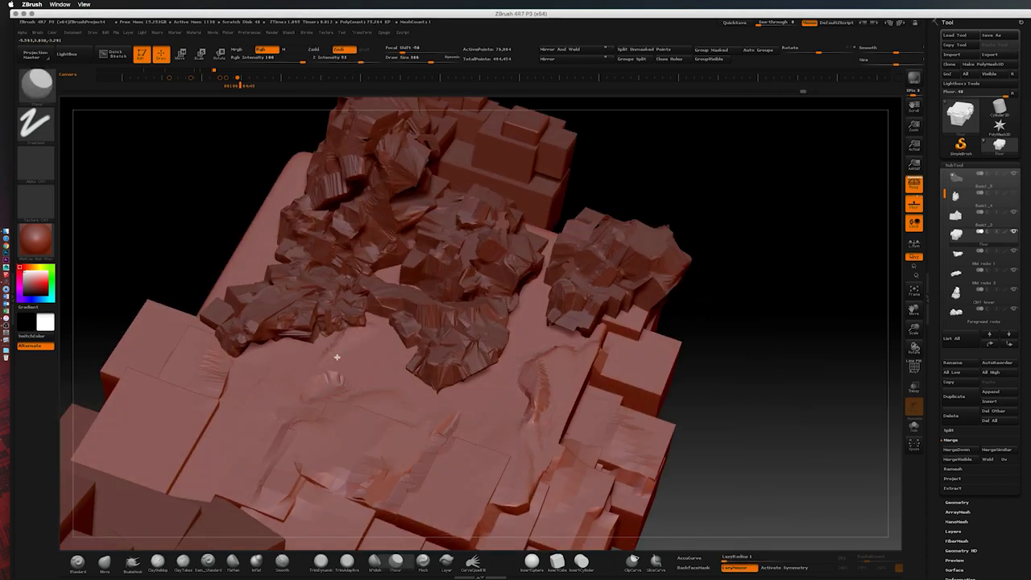
pyautogui.hotkey('ctrl', 'shift', 'z')
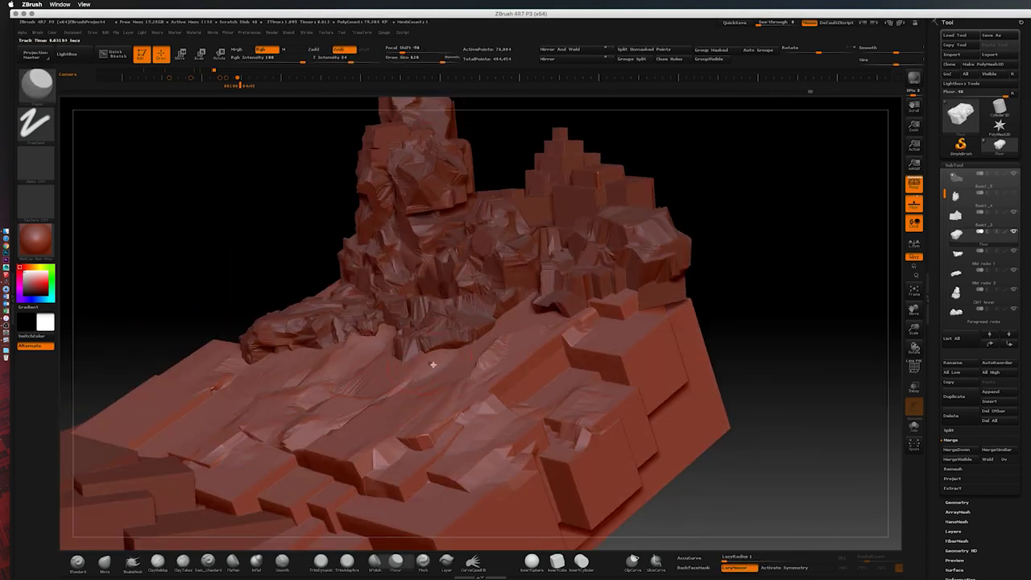
pyautogui.hotkey('ctrl', 'shift', 'z')
pyautogui.hotkey('ctrl', 'shift', 'z')
pyautogui.hotkey('ctrl', 'shift', 'z')
pyautogui.hotkey('ctrl', 'shift', 'z')
pyautogui.hotkey('ctrl', 'shift', 'z')
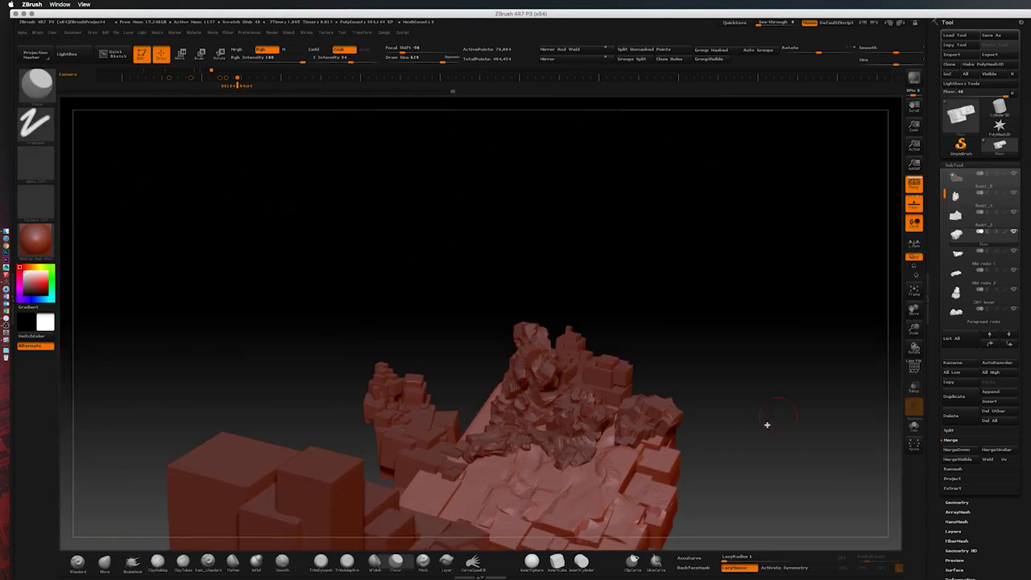
pyautogui.hotkey('ctrl', 'shift', 'z')
pyautogui.hotkey('ctrl', 'shift', 'z')
# Step: Undo twice on the Cliff tower, then make the Floor subtool active for sculpting
pyautogui.keyDown('alt'); pyautogui.click(617, 503); pyautogui.keyUp('alt')
pyautogui.hotkey('ctrl', 'z')
pyautogui.hotkey('ctrl', 'z')
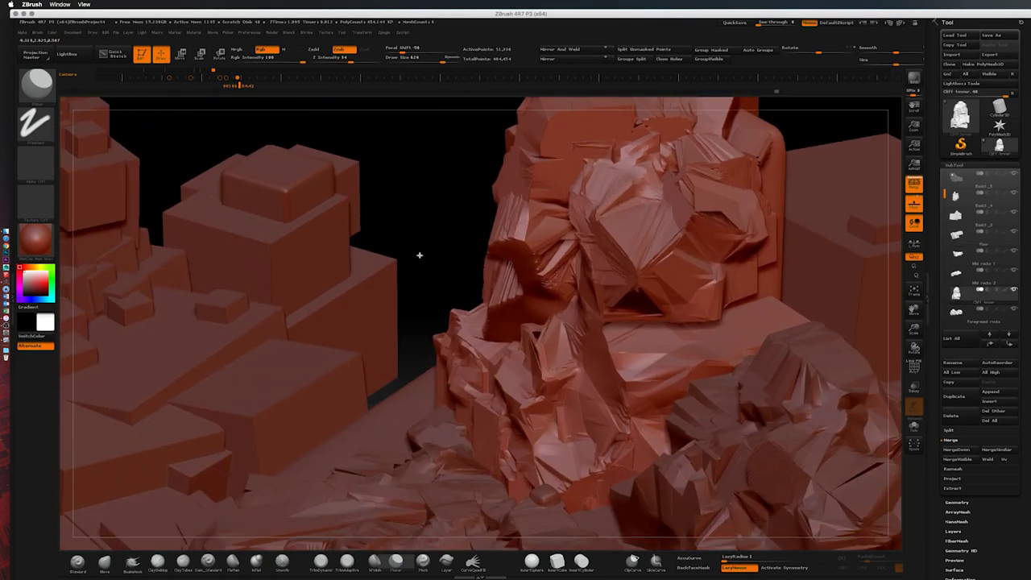
pyautogui.hotkey('ctrl', 'z')
pyautogui.hotkey('ctrl', 'z')
pyautogui.keyDown('alt'); pyautogui.click(611, 475); pyautogui.keyUp('alt')
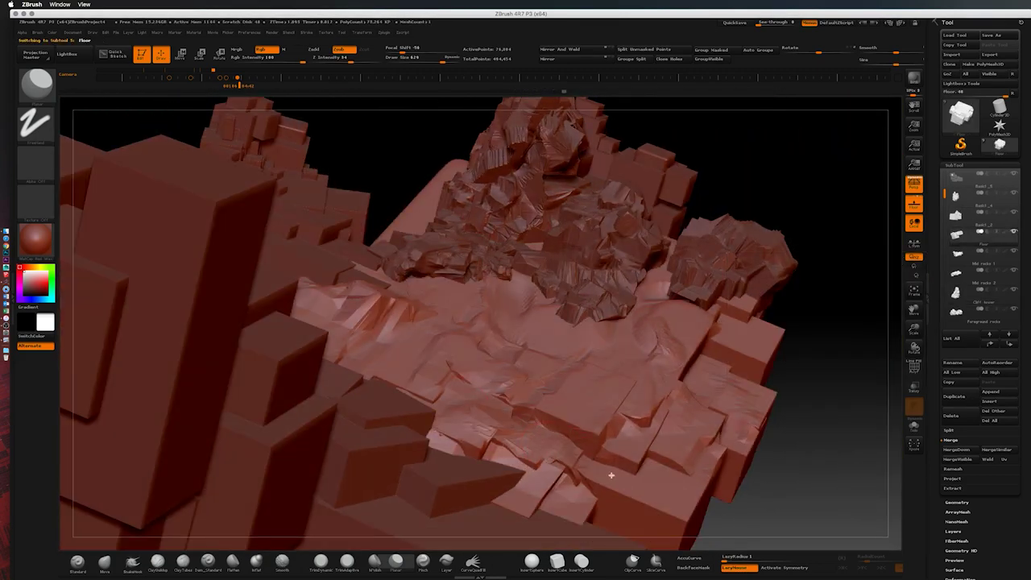
pyautogui.click(335, 79)
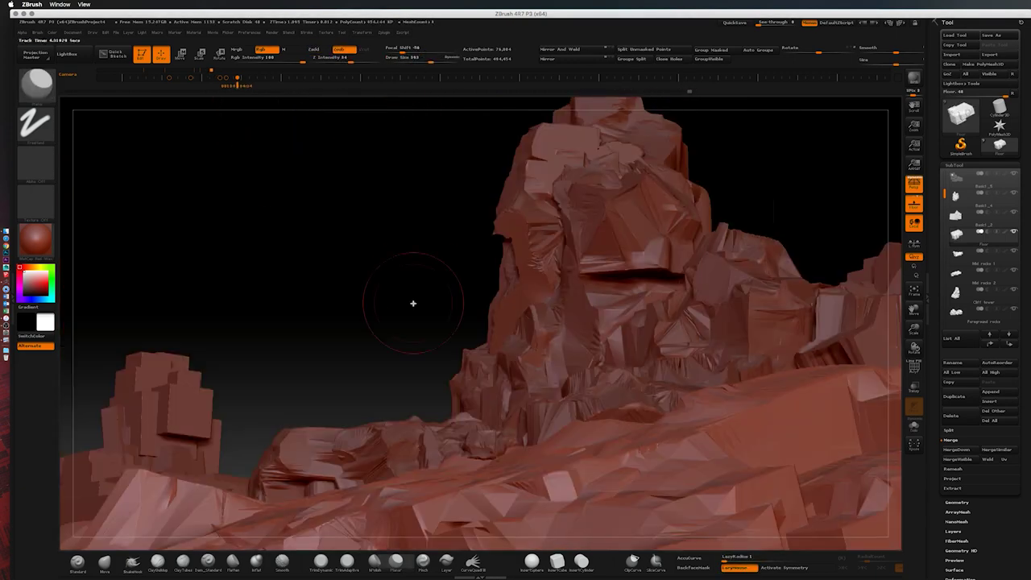
# Step: Save the ZBrush project under the proposed name ZBrushProject5.zpr
pyautogui.hotkey('ctrl', 's')
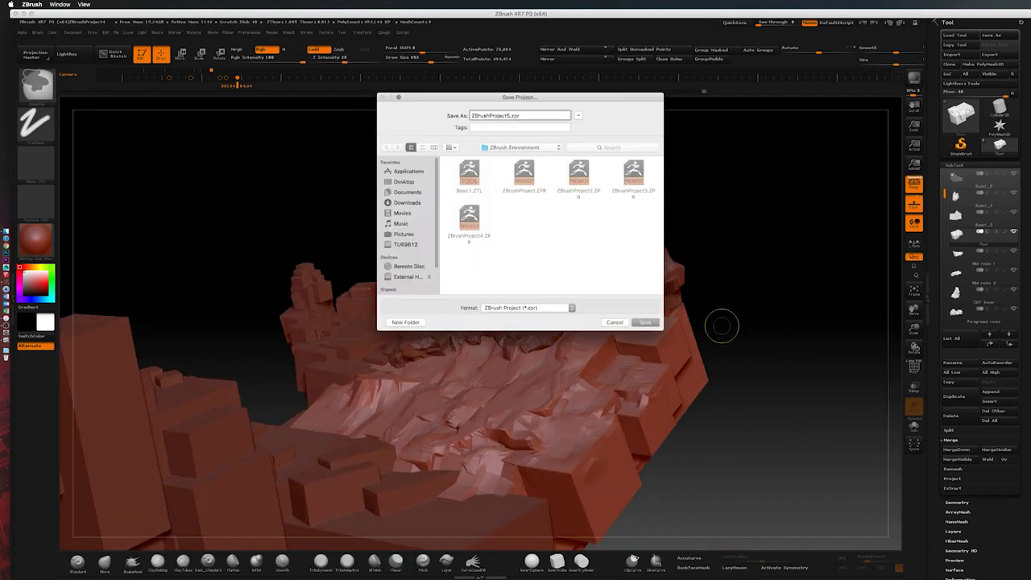
pyautogui.press('Return')
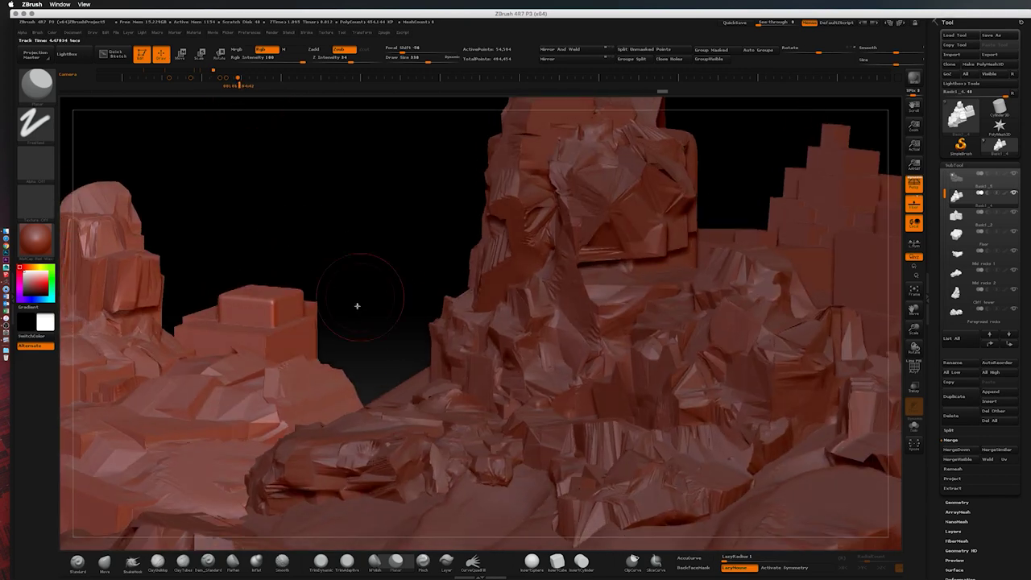
# Step: Use a Scale transpose line to shrink the inserted block on the tall rock into a small ledge
pyautogui.press('r')
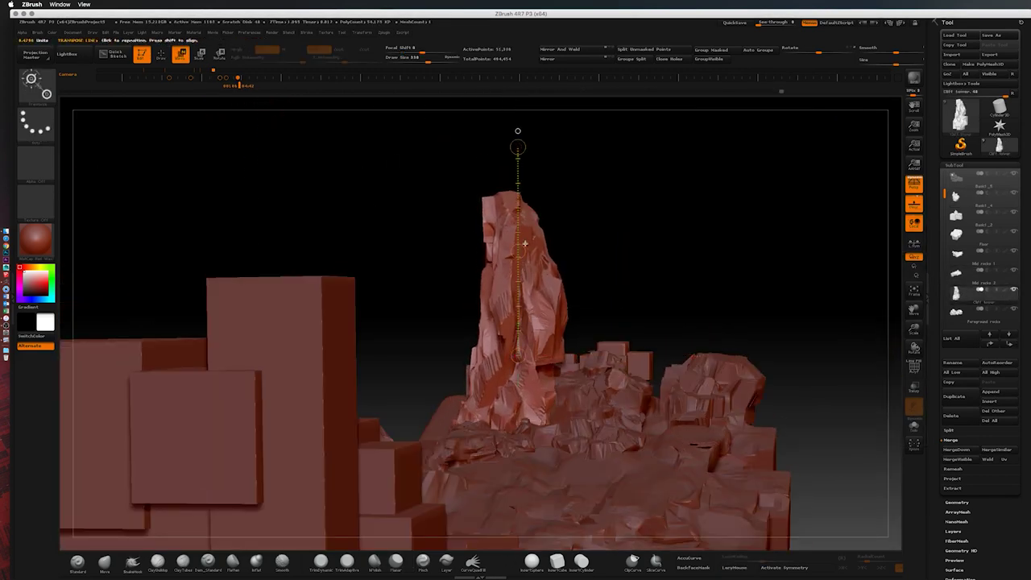
pyautogui.press('e')
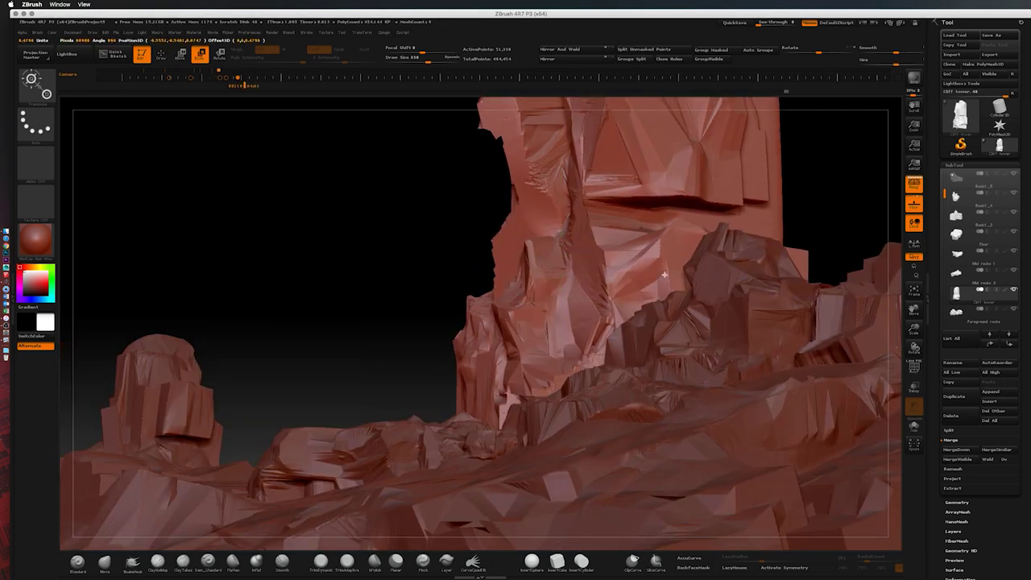
pyautogui.moveTo(605, 221); pyautogui.dragTo(377, 271)
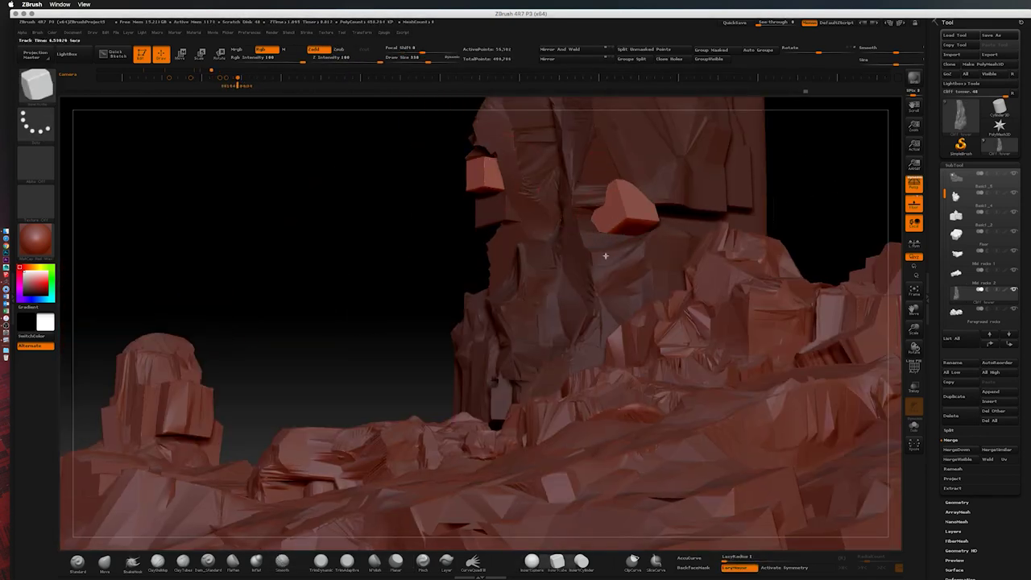
pyautogui.moveTo(611, 219); pyautogui.dragTo(610, 249)
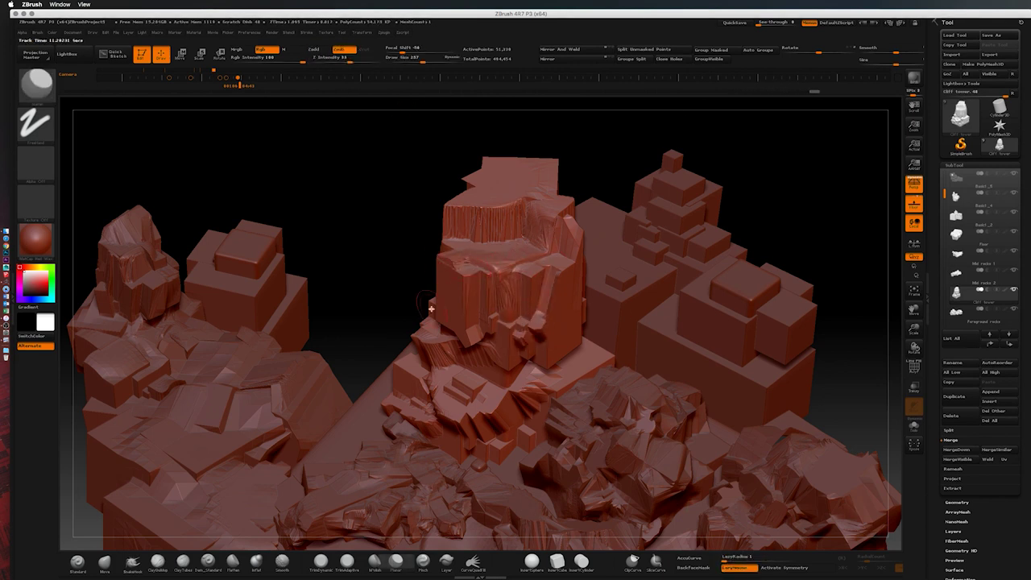
pyautogui.click(238, 90)
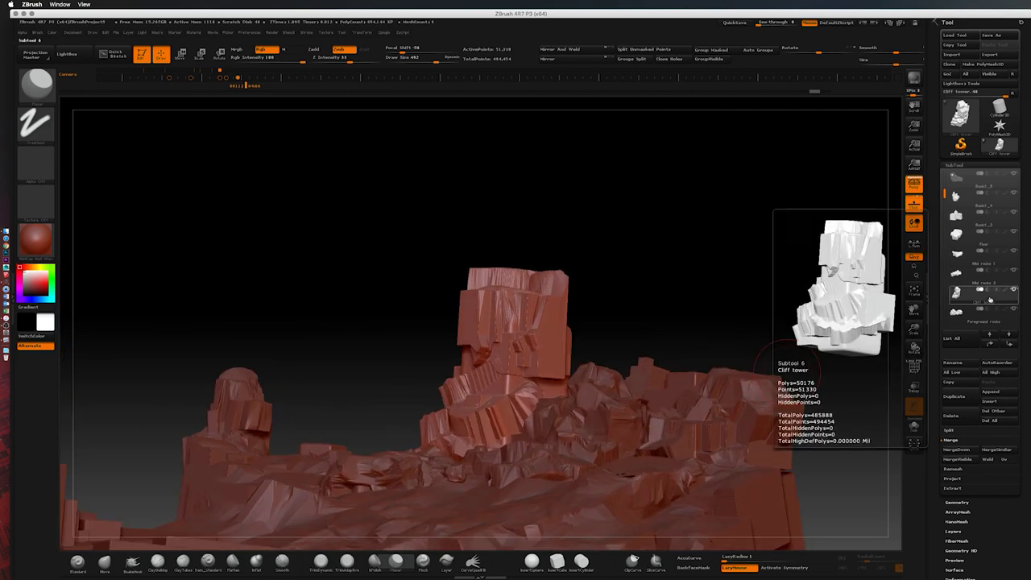
# Step: Cycle through the transform modes and inspect the Mid rocks 1, Basic1_2 and Cliff tower subtools
pyautogui.press('w')
pyautogui.press('e')
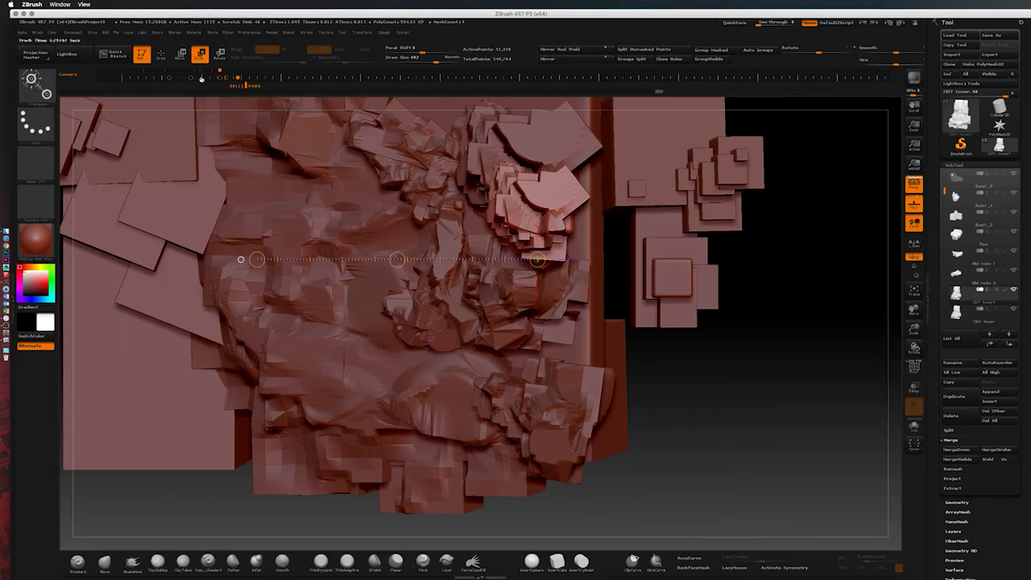
pyautogui.press('r')
pyautogui.press('w')
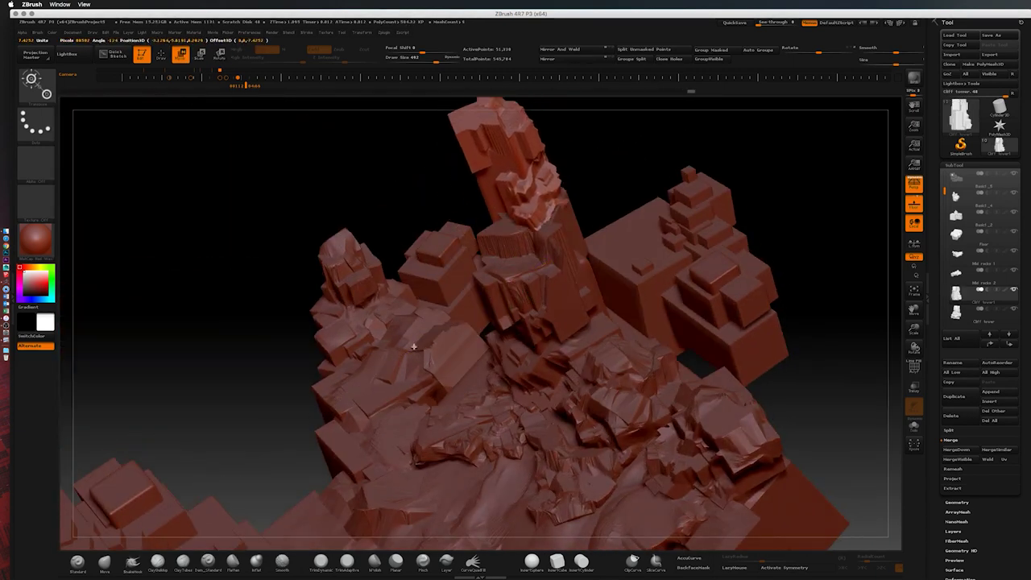
pyautogui.press('q')
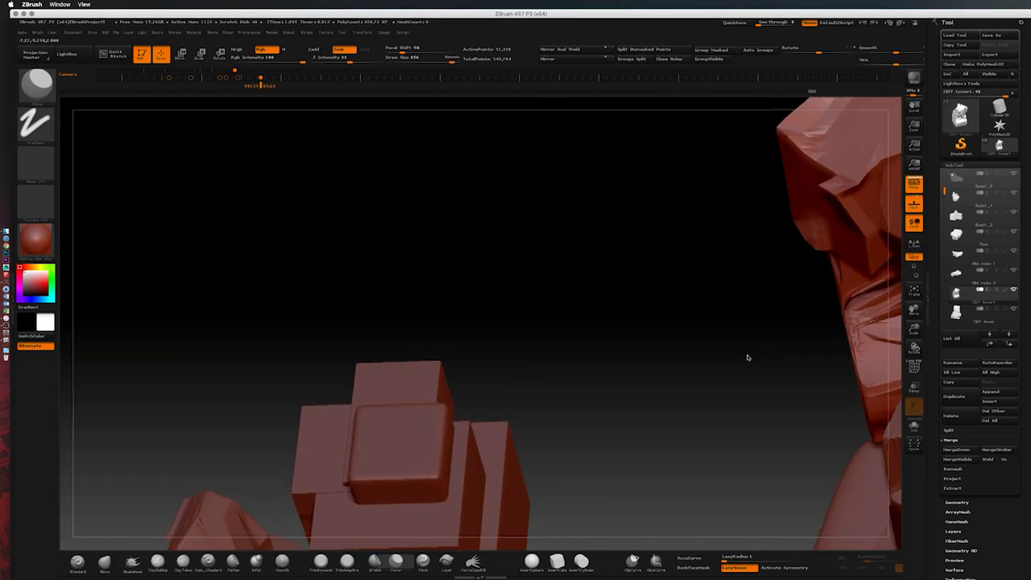
pyautogui.click(967, 255)
pyautogui.keyDown('alt'); pyautogui.click(525, 181); pyautogui.keyUp('alt')
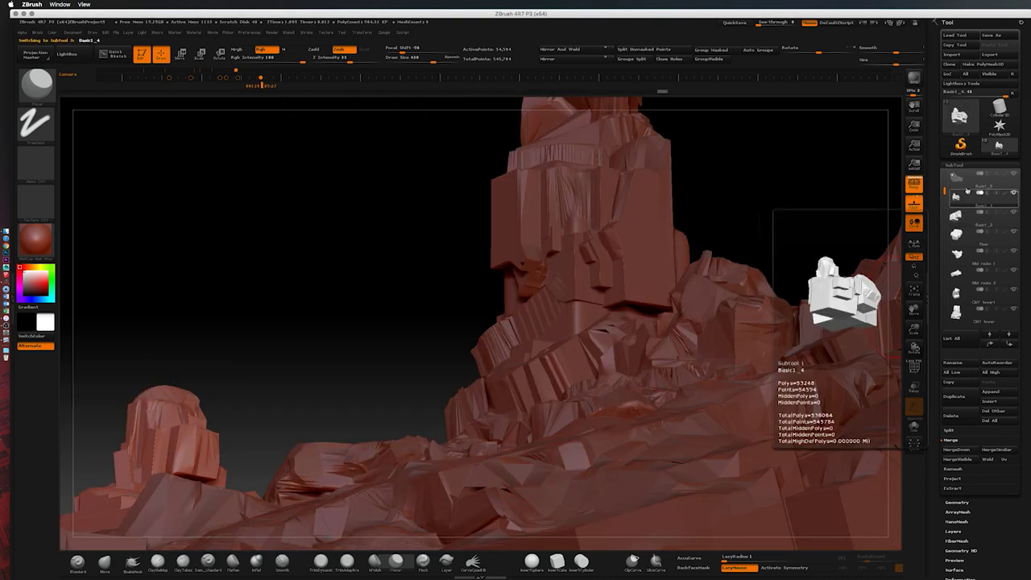
pyautogui.click(967, 306)
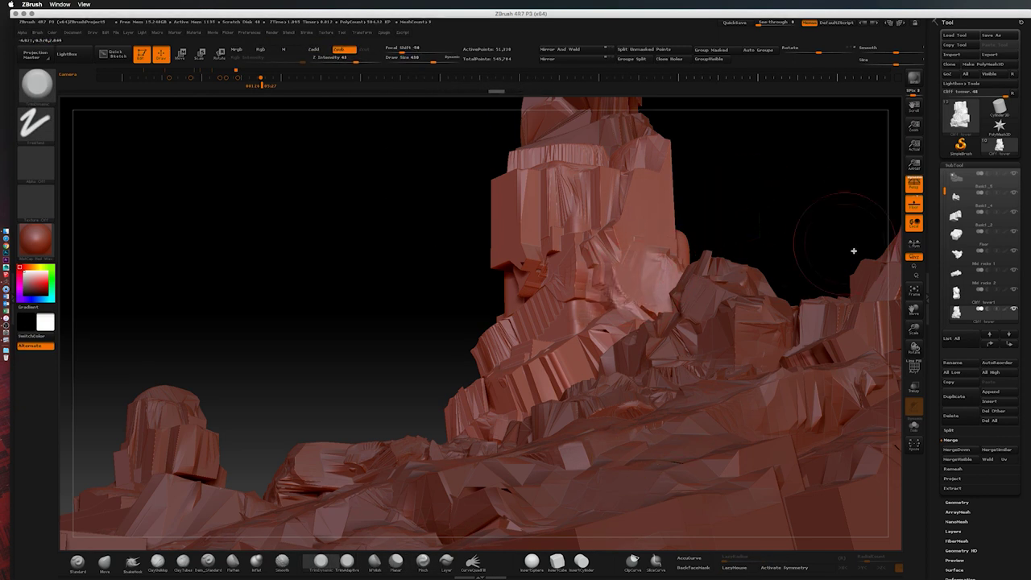
pyautogui.moveTo(779, 261)
pyautogui.mouseDown()
pyautogui.moveTo(763, 225)
pyautogui.moveTo(689, 199)
pyautogui.moveTo(709, 241)
pyautogui.mouseUp()
pyautogui.moveTo(541, 241)
pyautogui.mouseDown()
pyautogui.moveTo(572, 274)
pyautogui.moveTo(721, 260)
pyautogui.moveTo(362, 194)
pyautogui.moveTo(233, 338)
pyautogui.moveTo(408, 140)
pyautogui.moveTo(736, 322)
pyautogui.mouseUp()
# Step: Save the project, replacing the existing saved project file
pyautogui.hotkey('ctrl', 's')
pyautogui.press('Return')
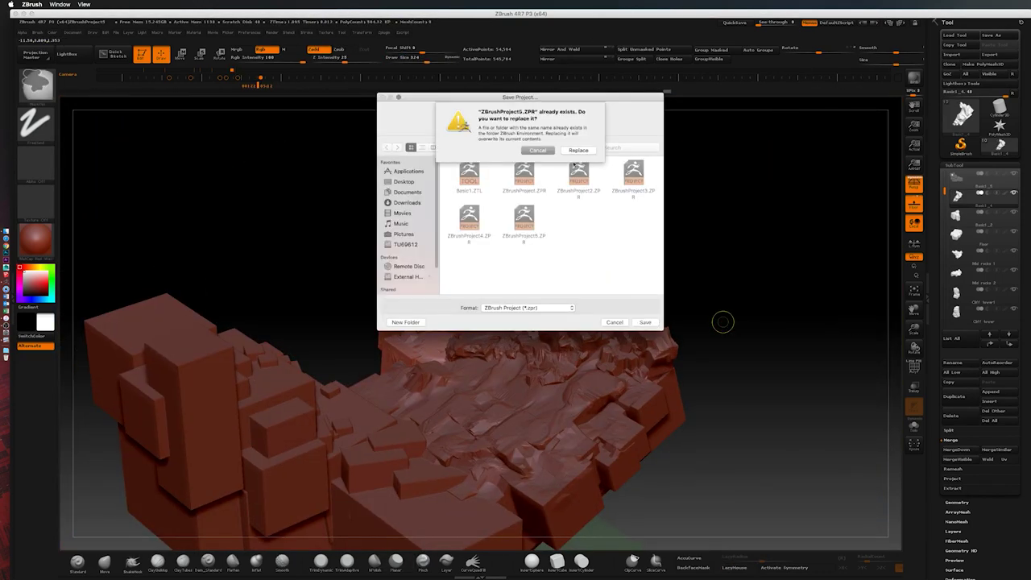
pyautogui.press('Return')
pyautogui.press('w')
# Step: Draw a rotate transpose line on the rock, then return to the spire close-up with Cliff tower selected
pyautogui.moveTo(780, 363)
pyautogui.mouseDown()
pyautogui.moveTo(321, 394)
pyautogui.moveTo(766, 426)
pyautogui.moveTo(370, 364)
pyautogui.mouseUp()
pyautogui.press('r')
pyautogui.moveTo(180, 314)
pyautogui.mouseDown()
pyautogui.moveTo(779, 382)
pyautogui.moveTo(745, 404)
pyautogui.mouseUp()
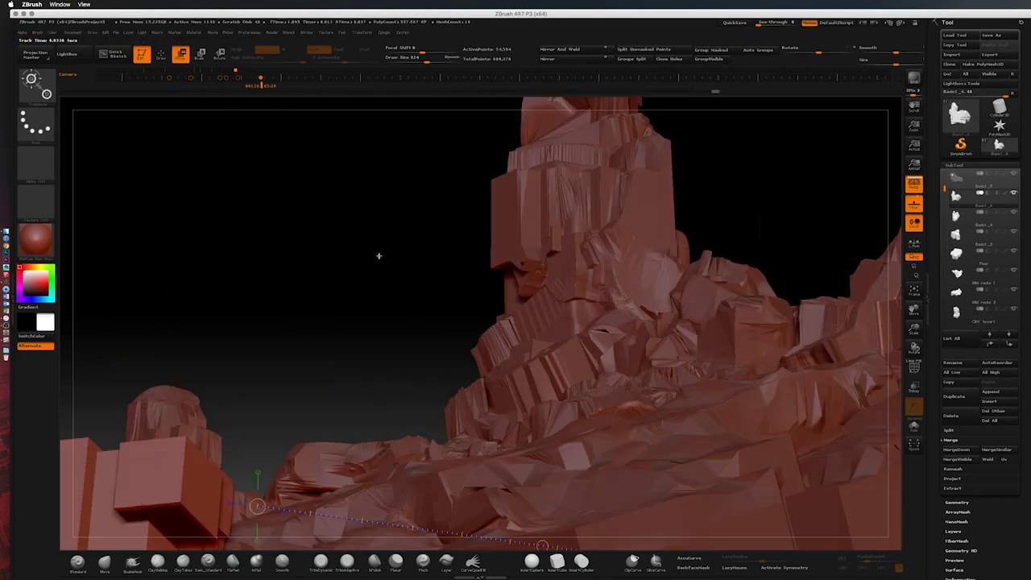
pyautogui.press('e')
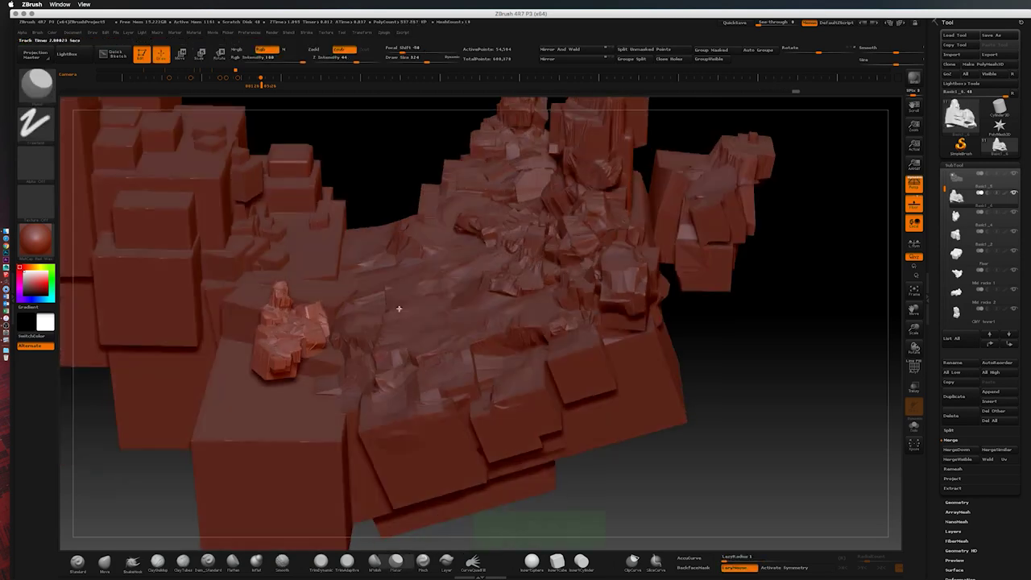
pyautogui.press('w')
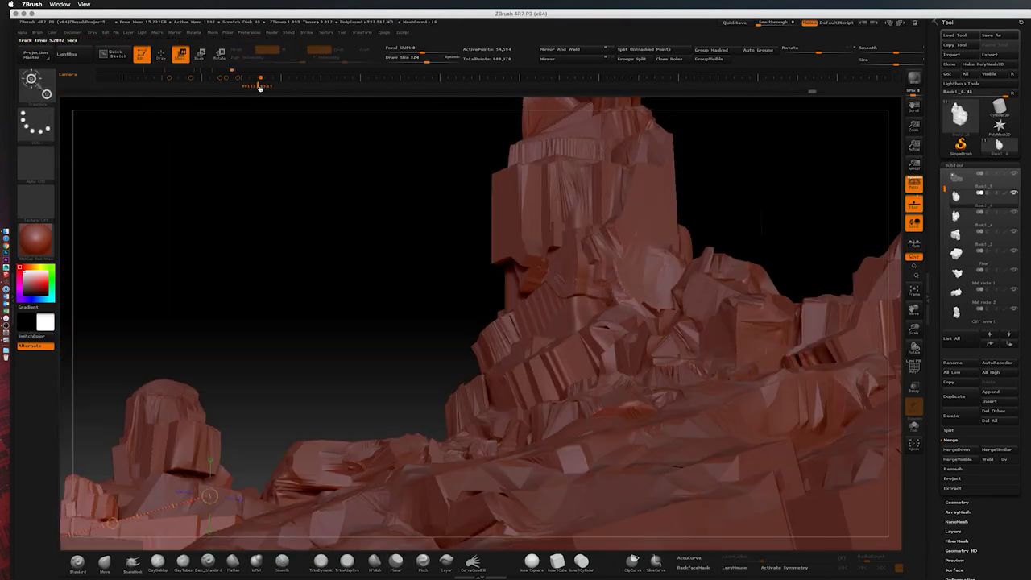
pyautogui.press('q')
pyautogui.press('b')
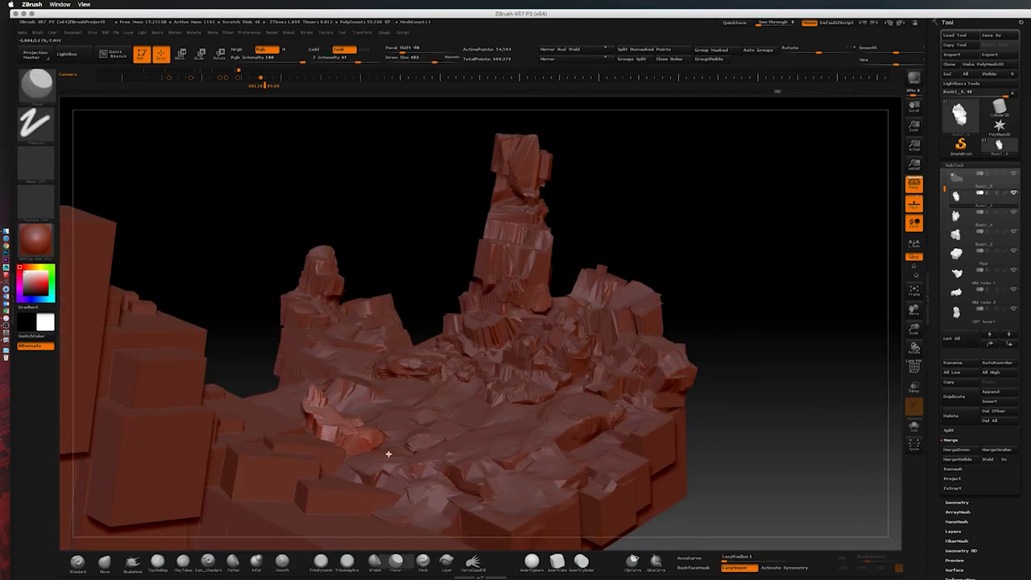
pyautogui.click(261, 85)
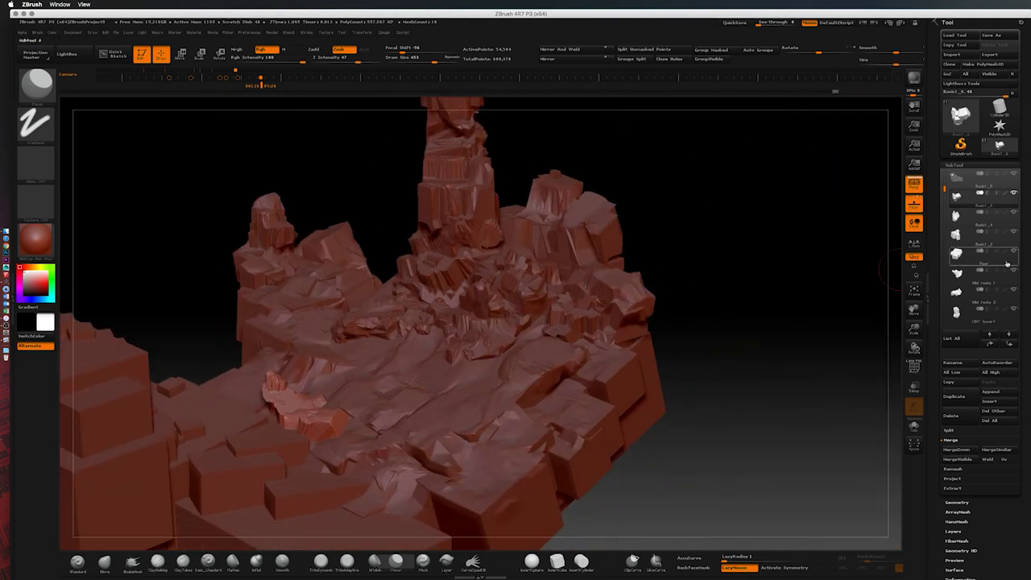
pyautogui.click(971, 276)
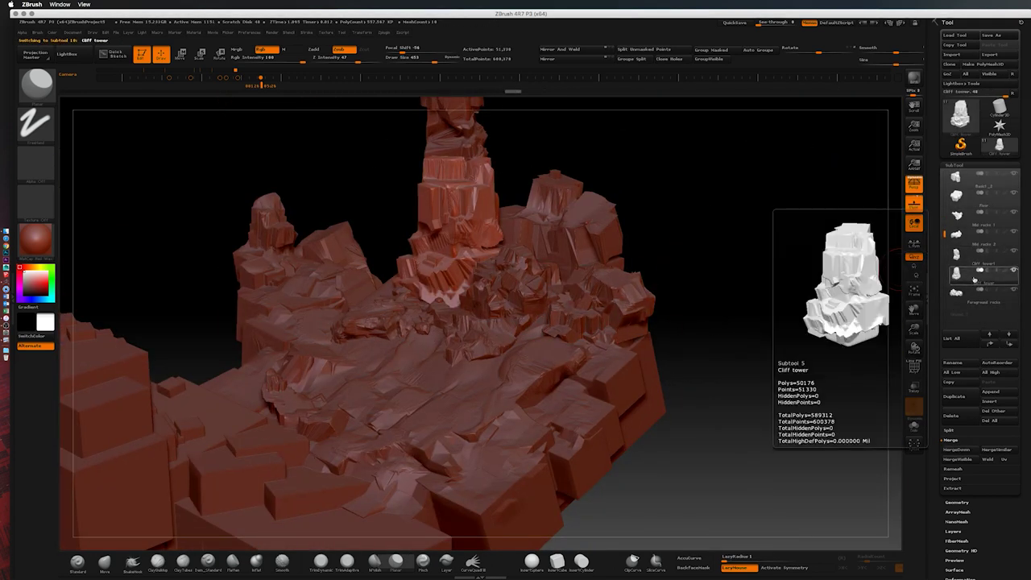
# Step: Duplicate the Cliff tower, move the copy left and farther back, and rotate it into a new pose
pyautogui.click(954, 396)
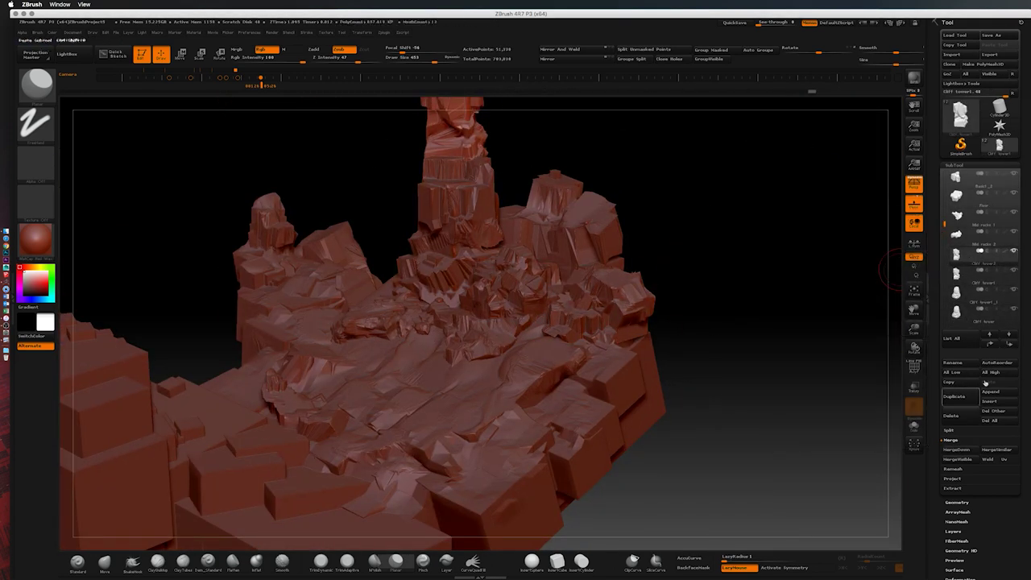
pyautogui.press('w')
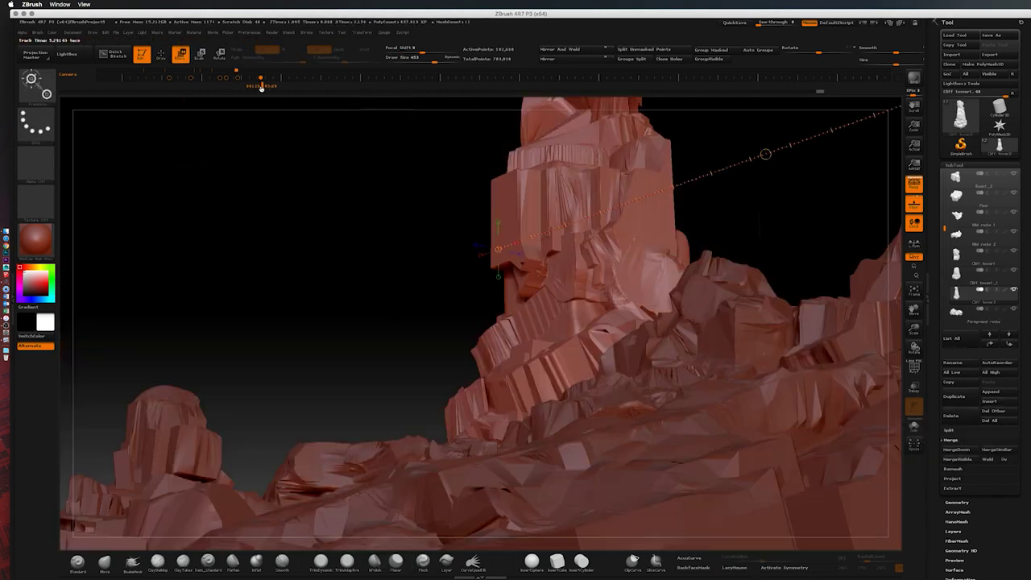
pyautogui.moveTo(361, 274)
pyautogui.mouseDown()
pyautogui.moveTo(893, 339)
pyautogui.moveTo(470, 346)
pyautogui.moveTo(637, 282)
pyautogui.moveTo(498, 359)
pyautogui.mouseUp()
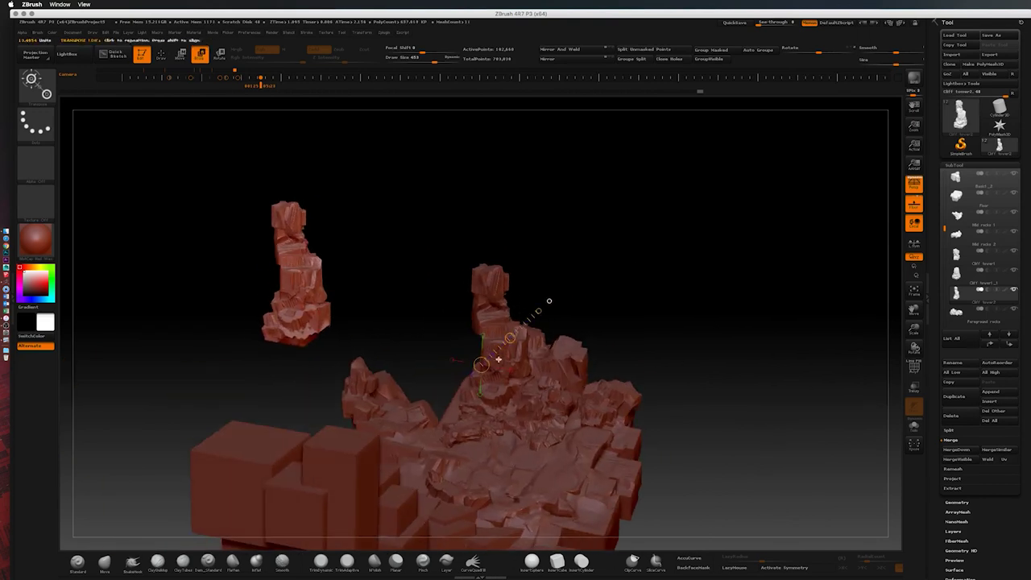
pyautogui.moveTo(770, 93)
pyautogui.mouseDown()
pyautogui.moveTo(575, 335)
pyautogui.moveTo(229, 376)
pyautogui.moveTo(414, 325)
pyautogui.moveTo(306, 352)
pyautogui.moveTo(462, 284)
pyautogui.mouseUp()
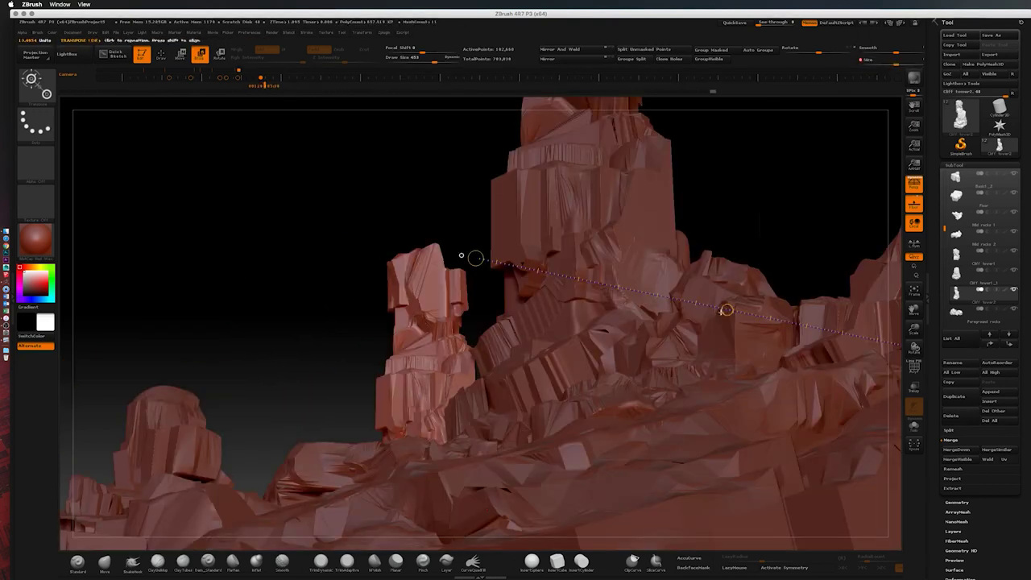
pyautogui.press('r')
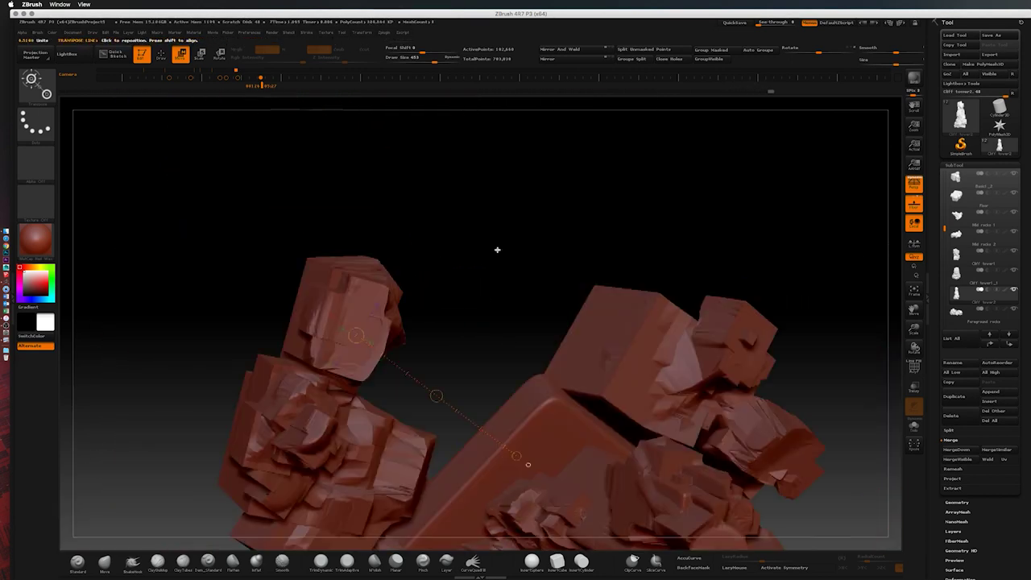
pyautogui.moveTo(336, 331)
pyautogui.mouseDown()
pyautogui.moveTo(282, 317)
pyautogui.moveTo(506, 319)
pyautogui.mouseUp()
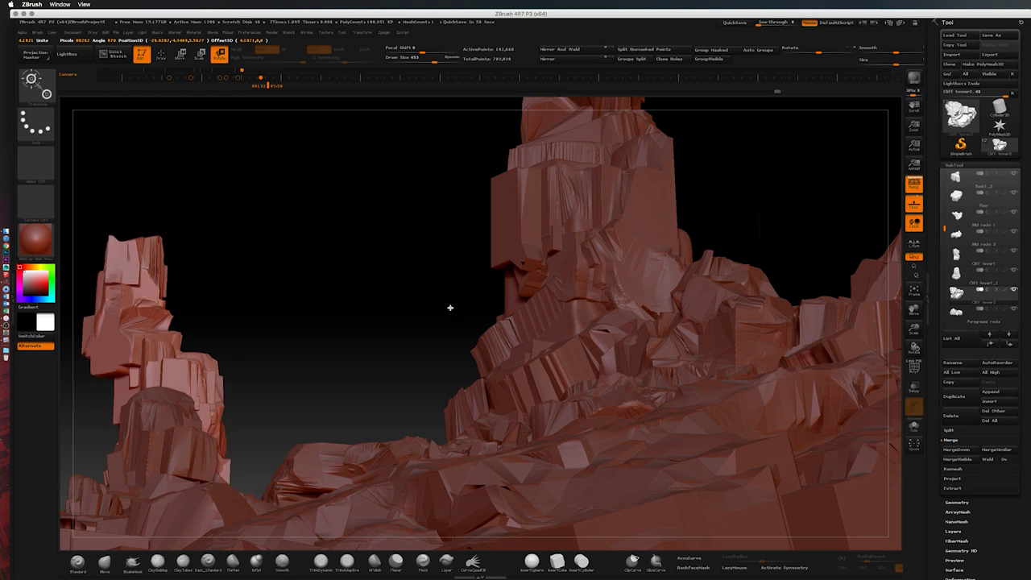
# Step: Restore the copied spire upright, insert cube blocks around its base, and save the project
pyautogui.hotkey('ctrl', 'z')
pyautogui.press('r')
pyautogui.moveTo(310, 328)
pyautogui.mouseDown()
pyautogui.moveTo(329, 373)
pyautogui.moveTo(396, 361)
pyautogui.moveTo(449, 307)
pyautogui.mouseUp()
pyautogui.press('q')
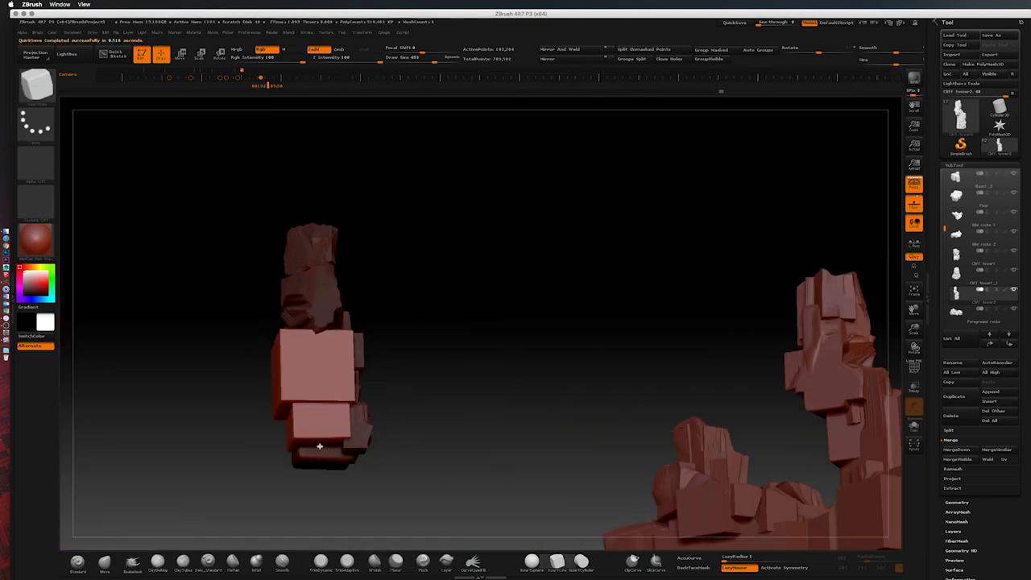
pyautogui.moveTo(343, 461)
pyautogui.mouseDown()
pyautogui.moveTo(376, 477)
pyautogui.moveTo(325, 426)
pyautogui.mouseUp()
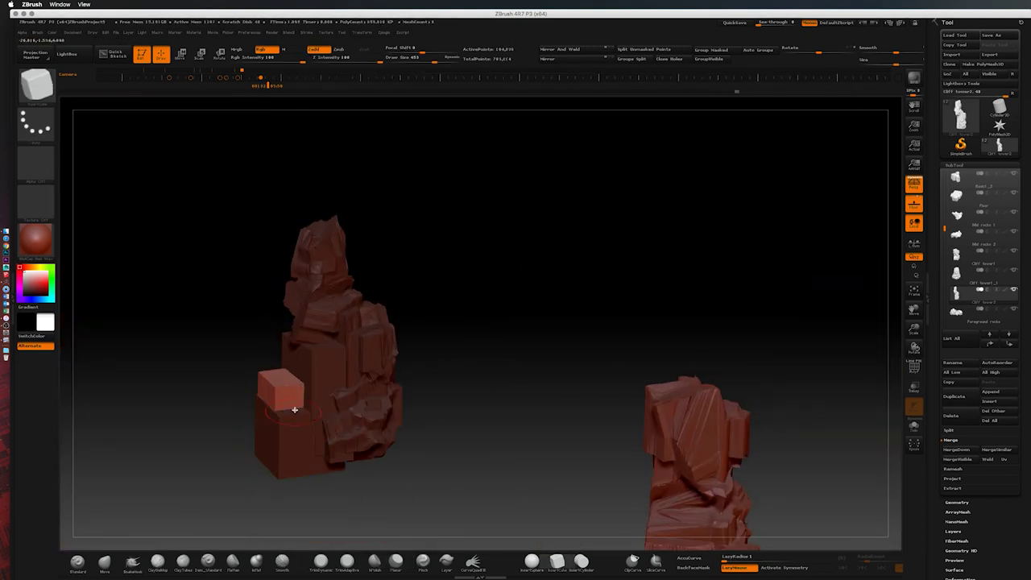
pyautogui.moveTo(257, 453)
pyautogui.mouseDown()
pyautogui.moveTo(421, 437)
pyautogui.moveTo(430, 490)
pyautogui.moveTo(492, 490)
pyautogui.moveTo(436, 427)
pyautogui.mouseUp()
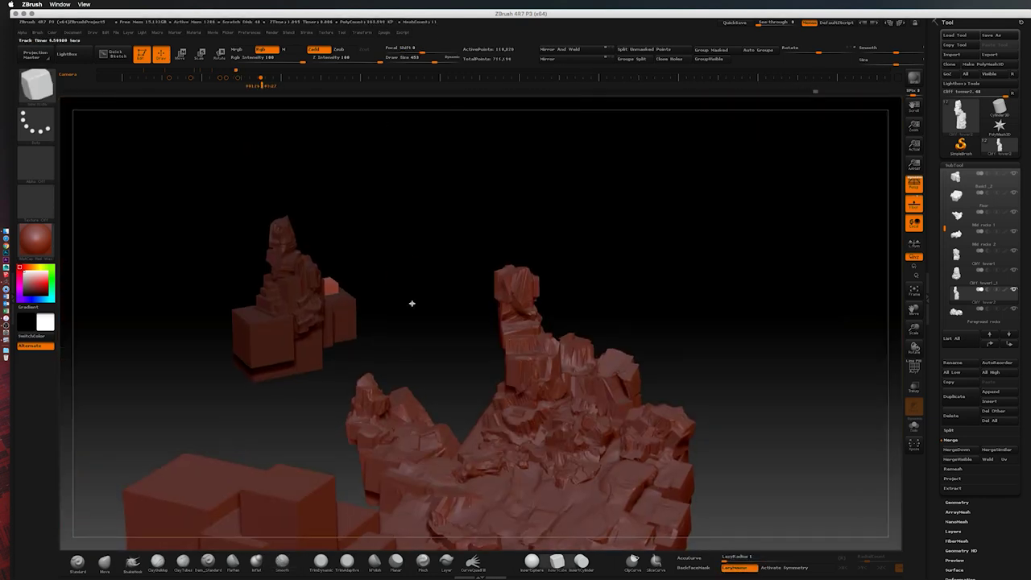
pyautogui.hotkey('ctrl', 's')
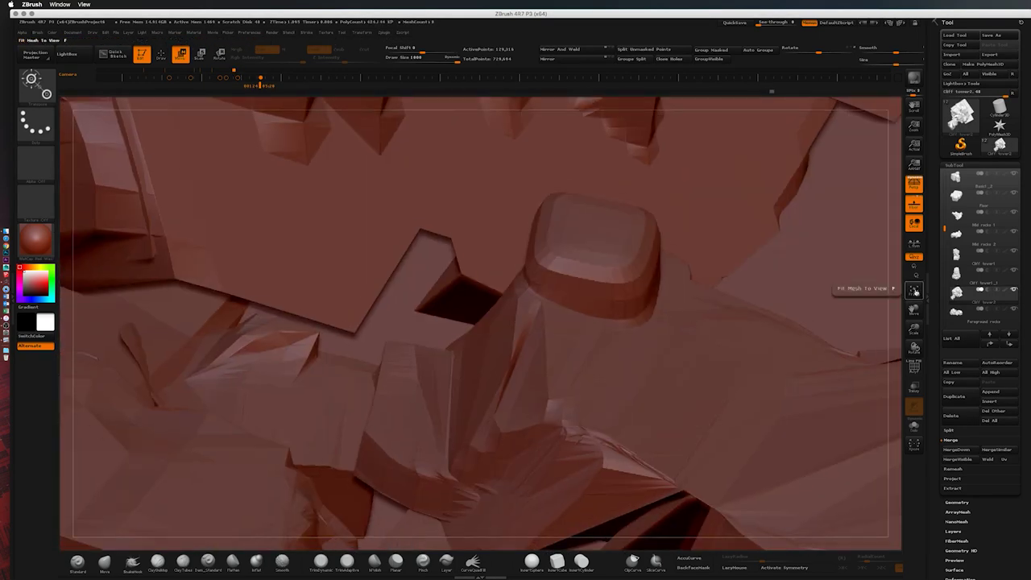
# Step: Rotate the left rock spire down and to the left, then show the Tool > Geometry settings
pyautogui.click(914, 291)
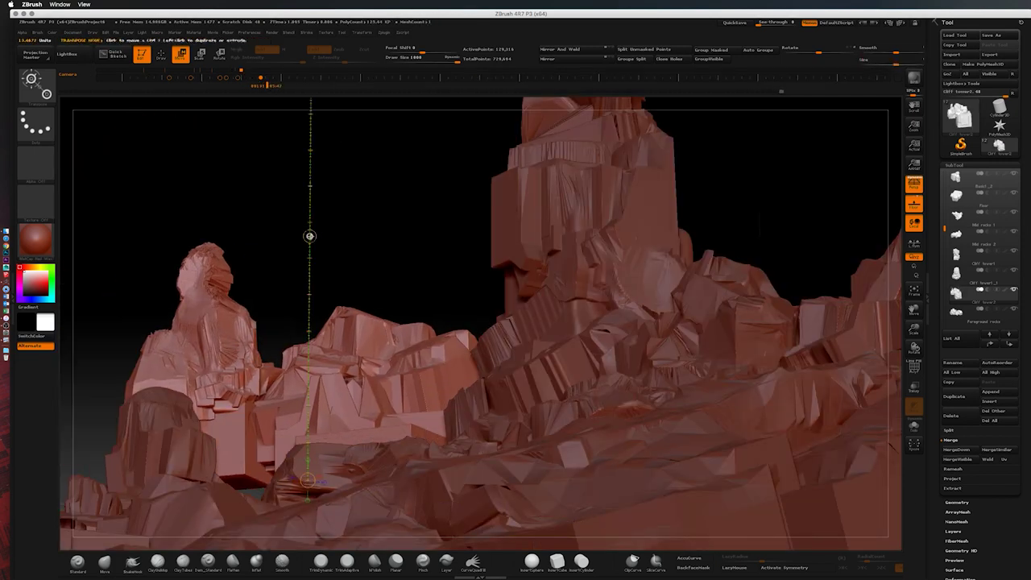
pyautogui.press('r')
pyautogui.moveTo(310, 480); pyautogui.dragTo(417, 484)
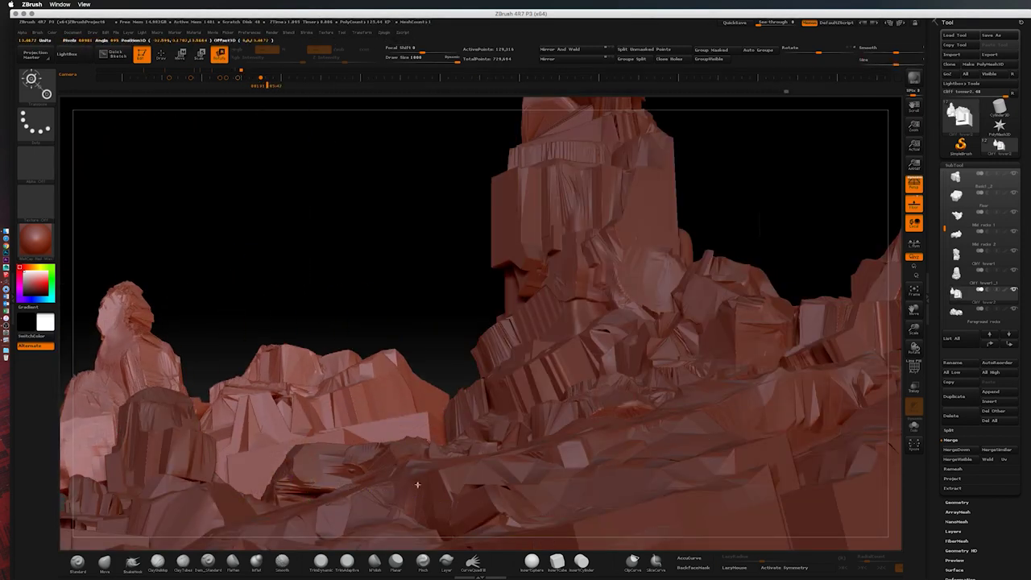
pyautogui.press('w')
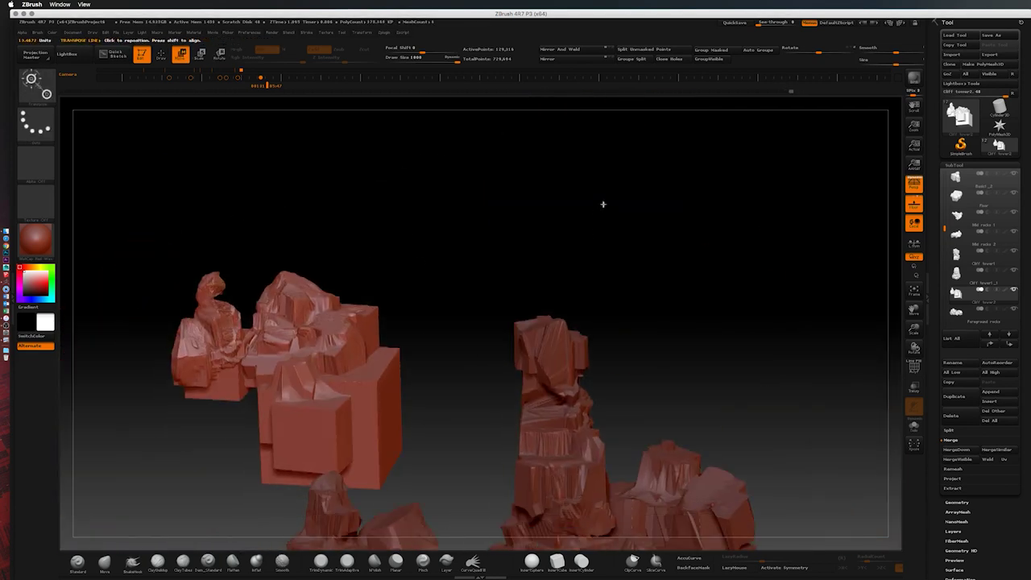
pyautogui.press('q')
pyautogui.click(957, 502)
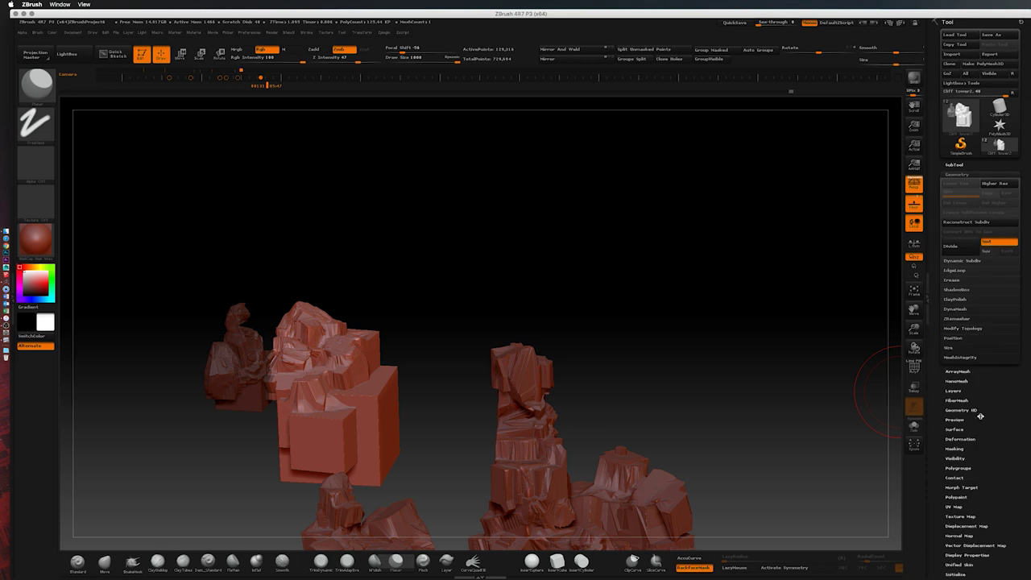
# Step: Orbit around the rock meshes from several angles, then return to the saved cliff view in Move mode
pyautogui.click(955, 458)
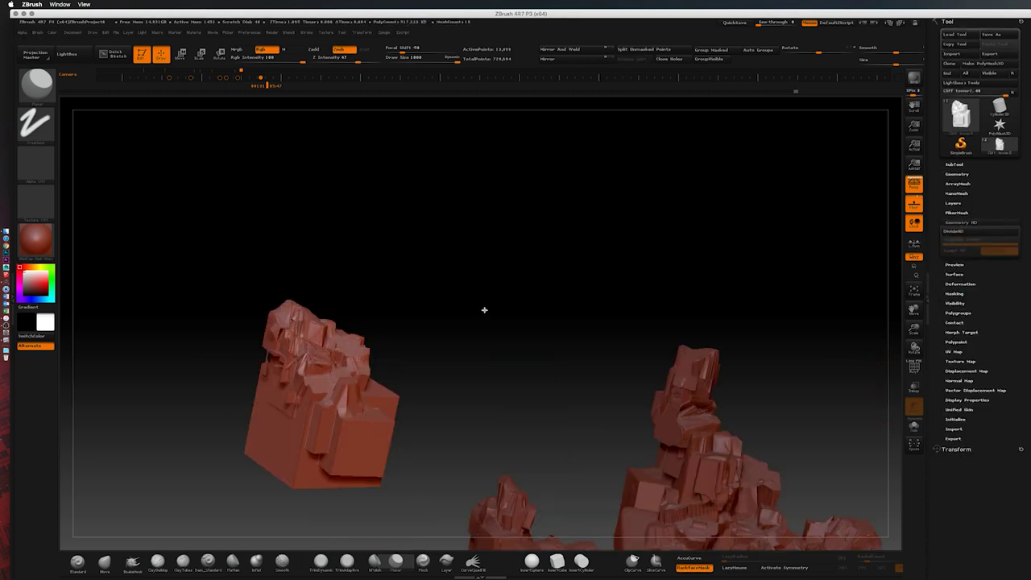
pyautogui.moveTo(612, 338)
pyautogui.mouseDown()
pyautogui.moveTo(516, 357)
pyautogui.moveTo(440, 530)
pyautogui.mouseUp()
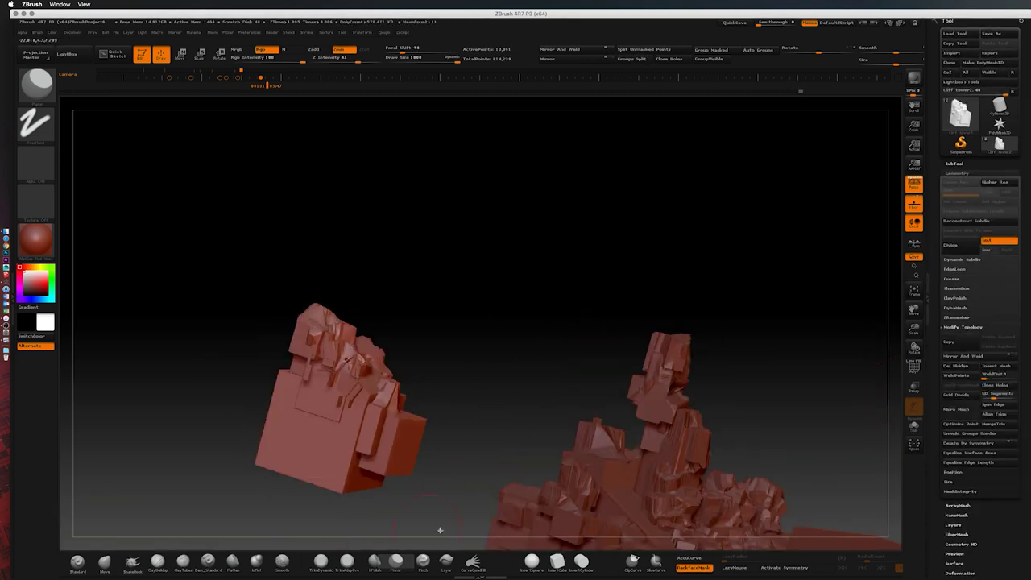
pyautogui.moveTo(507, 317); pyautogui.dragTo(315, 376)
pyautogui.moveTo(338, 432); pyautogui.dragTo(341, 396)
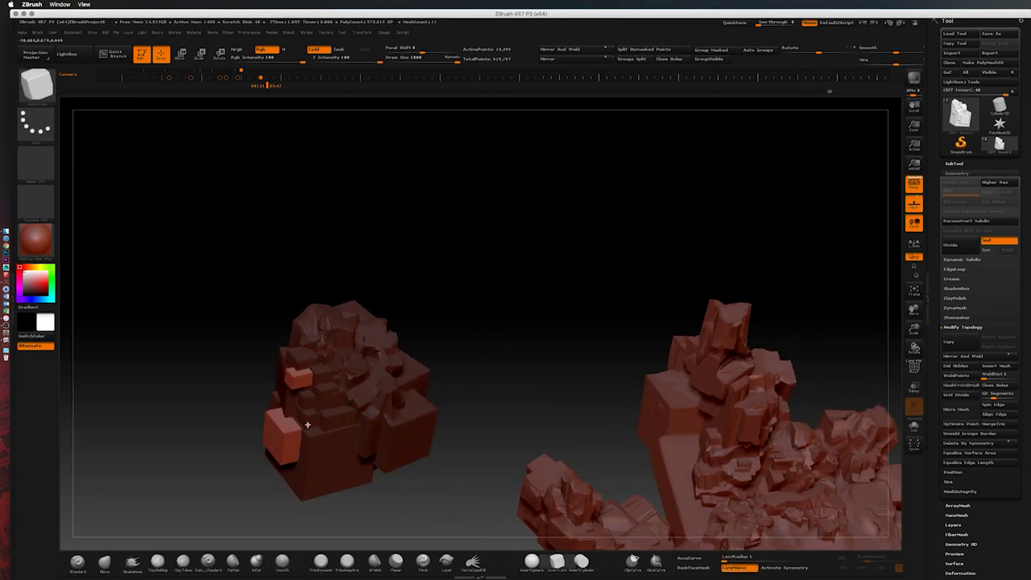
pyautogui.moveTo(295, 392); pyautogui.dragTo(372, 419)
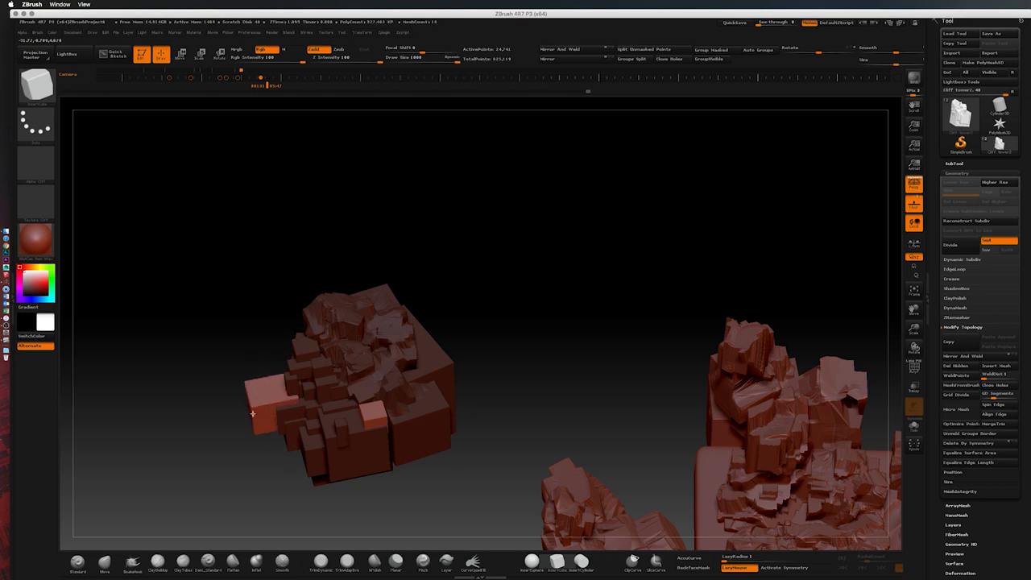
pyautogui.moveTo(250, 382)
pyautogui.mouseDown()
pyautogui.moveTo(306, 184)
pyautogui.moveTo(525, 362)
pyautogui.moveTo(541, 388)
pyautogui.moveTo(343, 428)
pyautogui.mouseUp()
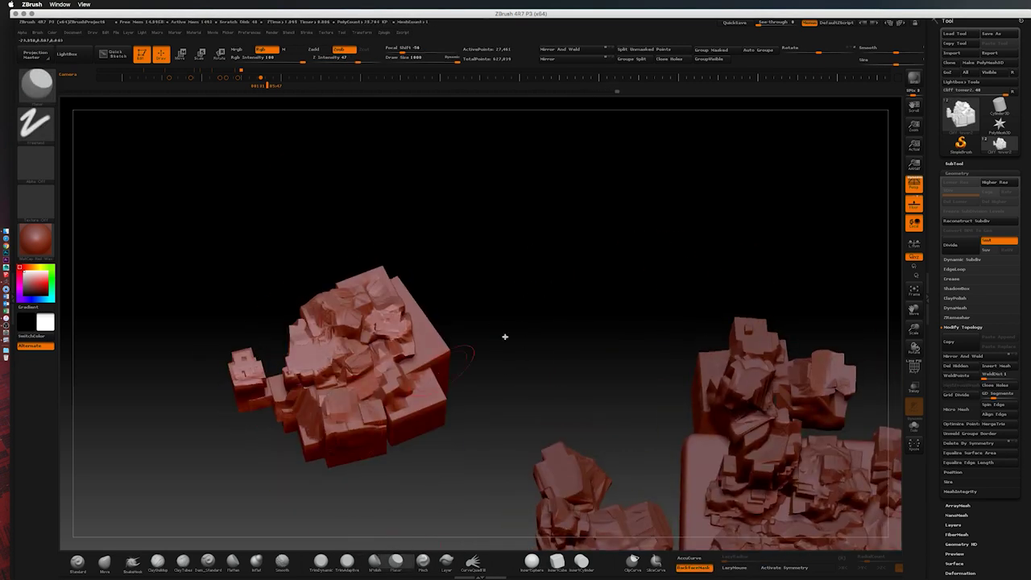
pyautogui.moveTo(505, 337); pyautogui.dragTo(301, 393)
pyautogui.moveTo(517, 483)
pyautogui.mouseDown()
pyautogui.moveTo(535, 373)
pyautogui.moveTo(355, 415)
pyautogui.mouseUp()
pyautogui.moveTo(454, 410)
pyautogui.mouseDown()
pyautogui.moveTo(345, 154)
pyautogui.moveTo(203, 126)
pyautogui.mouseUp()
pyautogui.press('w')
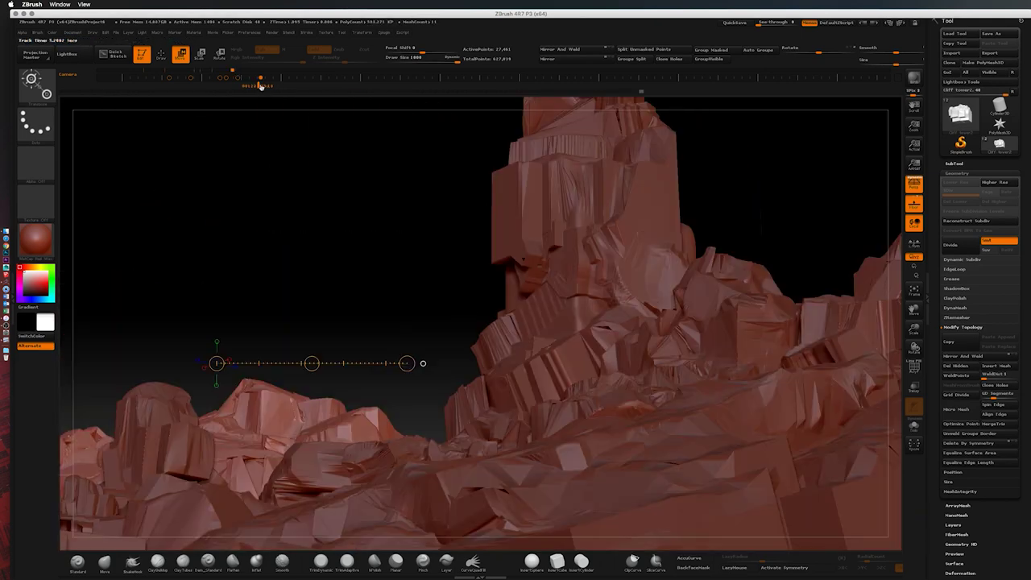
# Step: Expand the SubTool list and activate Foreground rocks, then Cliff tower1_1 and another tower part
pyautogui.click(954, 164)
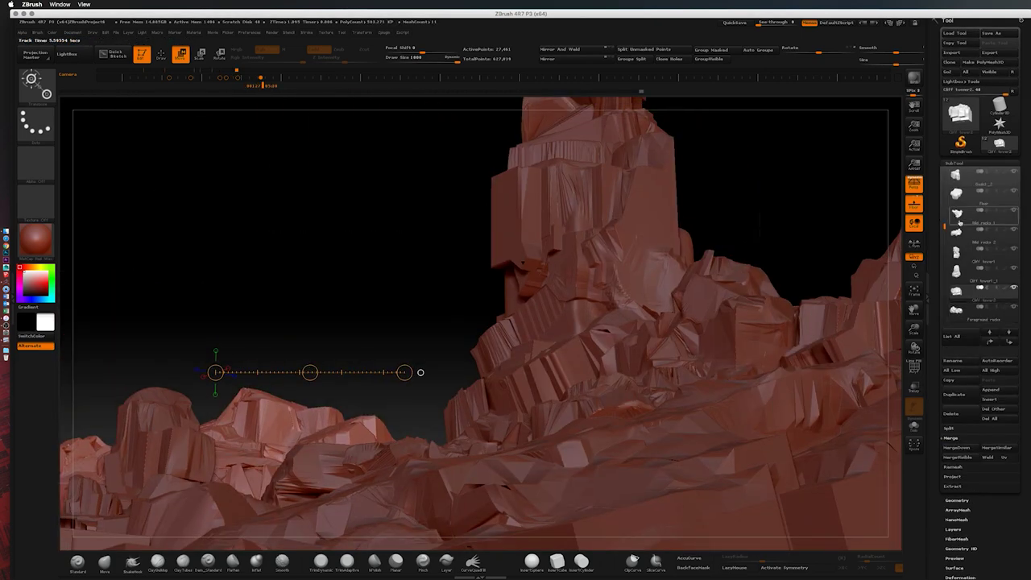
pyautogui.click(956, 309)
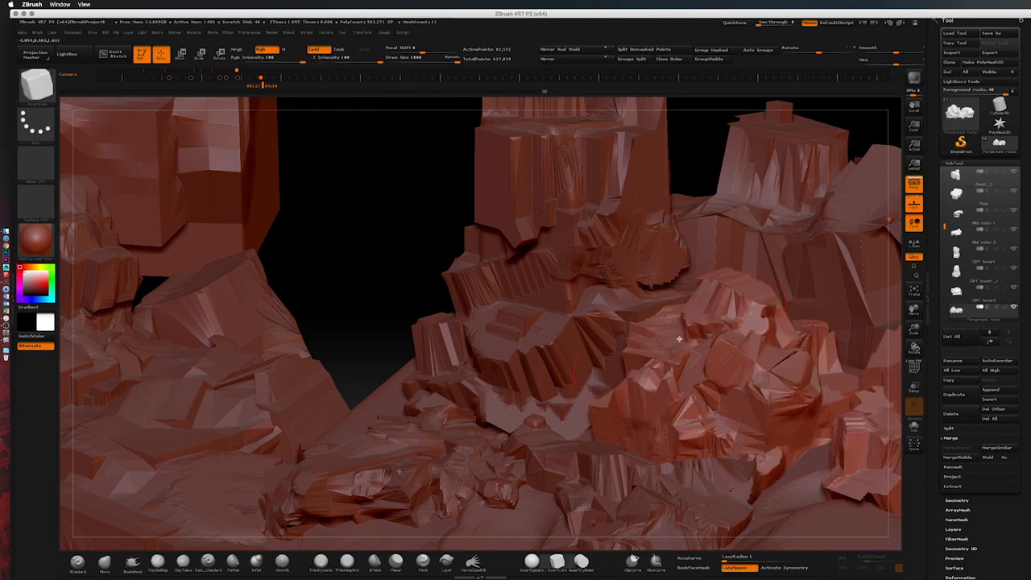
pyautogui.keyDown('alt'); pyautogui.click(695, 314); pyautogui.keyUp('alt')
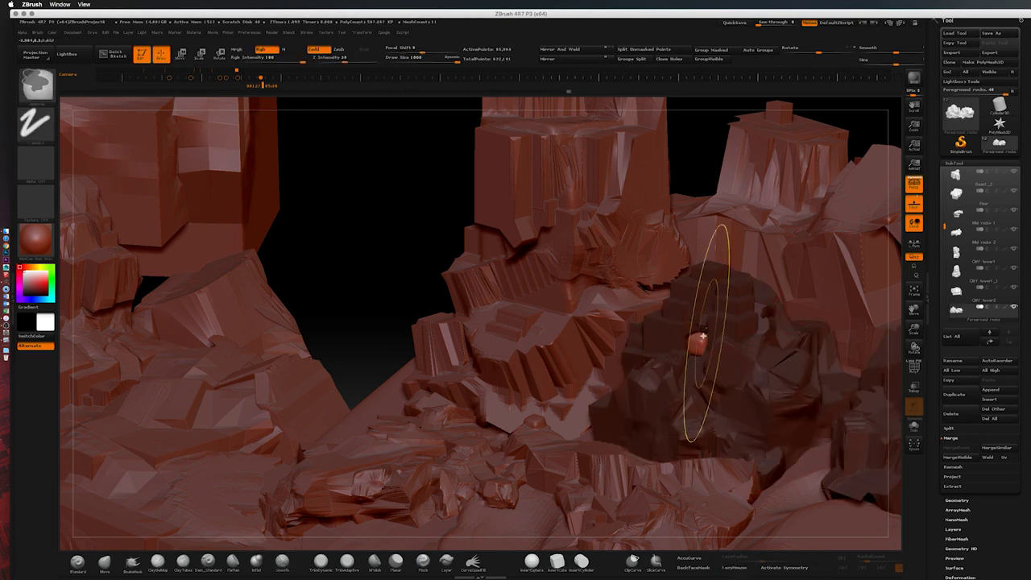
pyautogui.moveTo(724, 262)
pyautogui.mouseDown()
pyautogui.moveTo(417, 230)
pyautogui.moveTo(475, 260)
pyautogui.moveTo(576, 253)
pyautogui.mouseUp()
pyautogui.moveTo(728, 288)
pyautogui.mouseDown()
pyautogui.moveTo(500, 170)
pyautogui.moveTo(683, 330)
pyautogui.moveTo(684, 345)
pyautogui.moveTo(945, 225)
pyautogui.mouseUp()
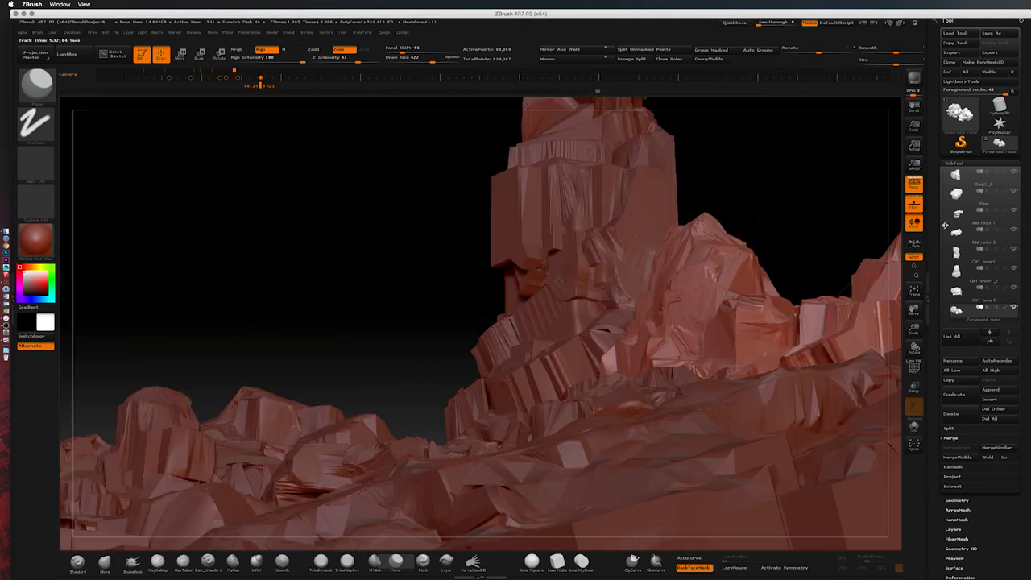
pyautogui.scroll(-3, 979, 266)
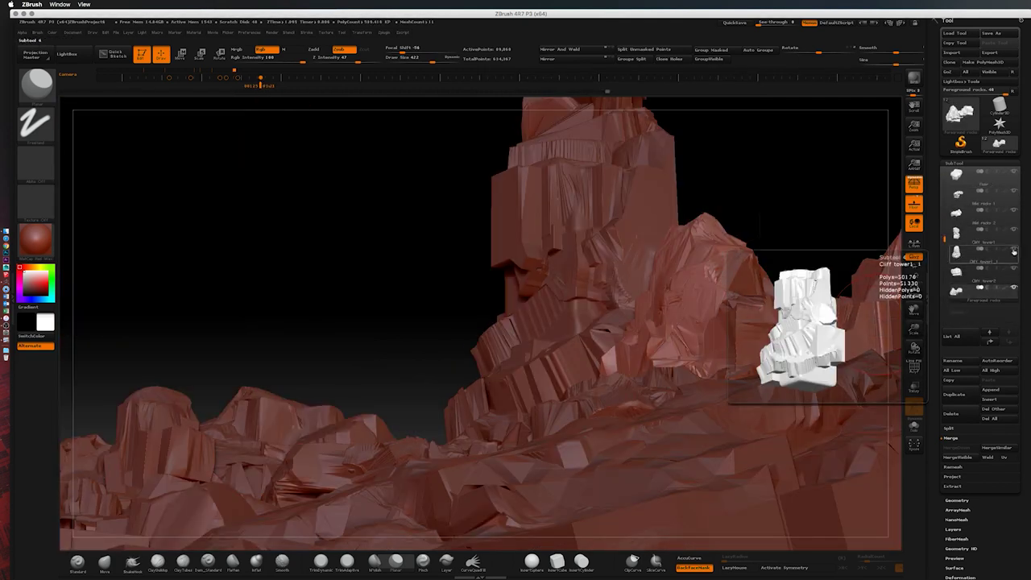
pyautogui.click(999, 240)
pyautogui.keyDown('alt'); pyautogui.click(508, 207); pyautogui.keyUp('alt')
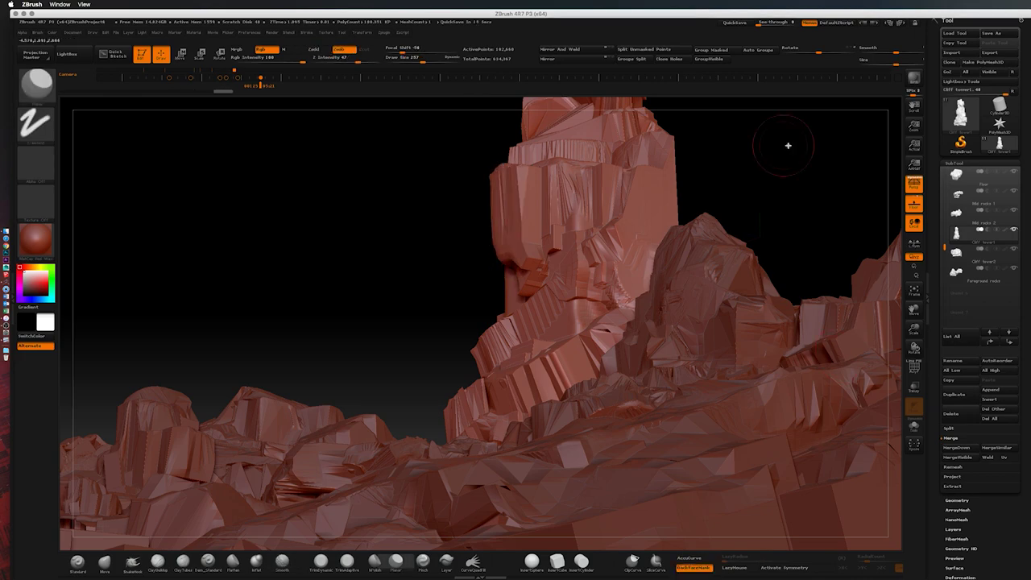
# Step: Save the project and append a Cube3D subtool to the scene
pyautogui.hotkey('ctrl', 's')
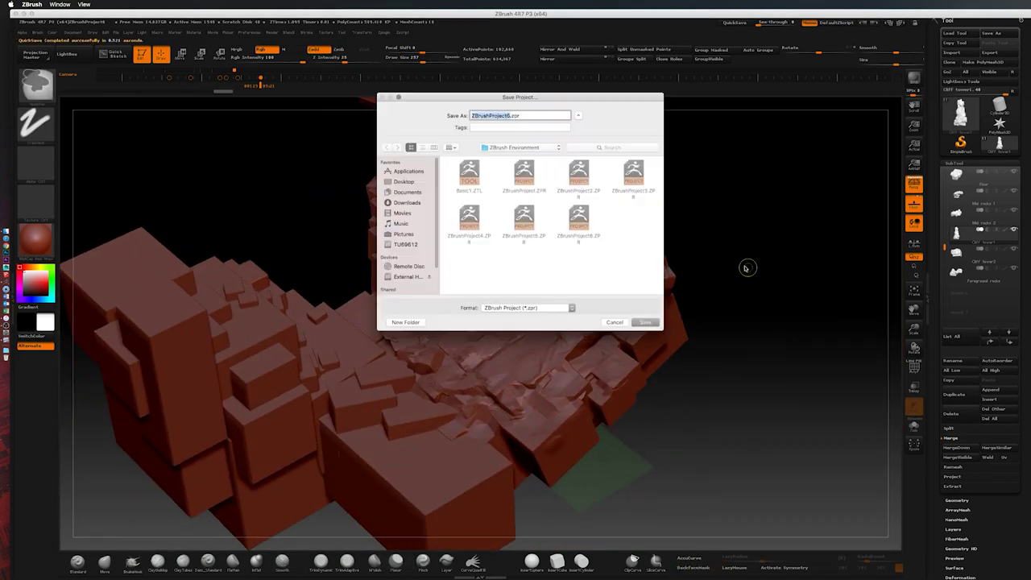
pyautogui.press('Return')
pyautogui.click(955, 394)
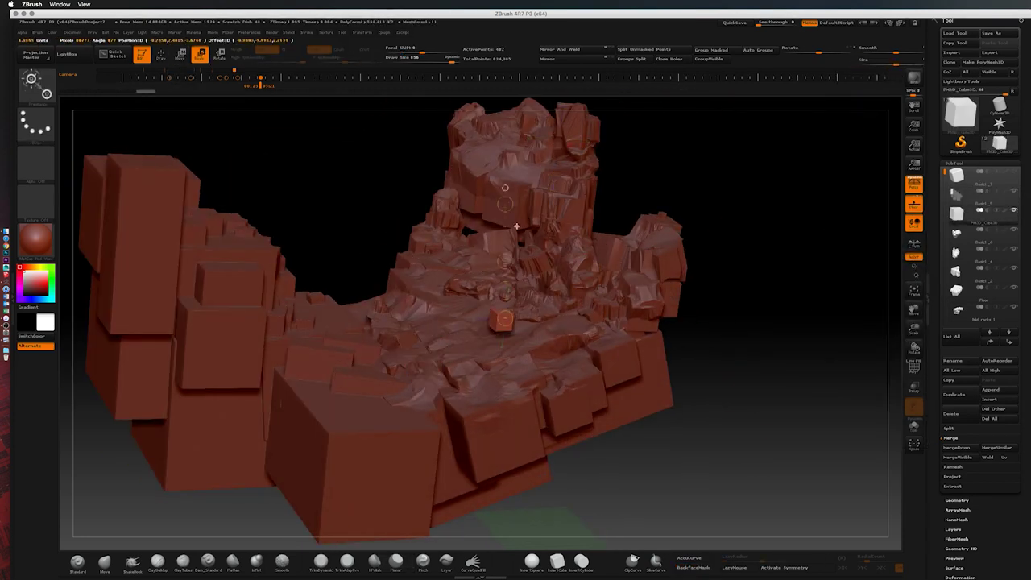
# Step: Position the new cube and insert a Sphere3D part
pyautogui.moveTo(735, 319); pyautogui.dragTo(766, 386)
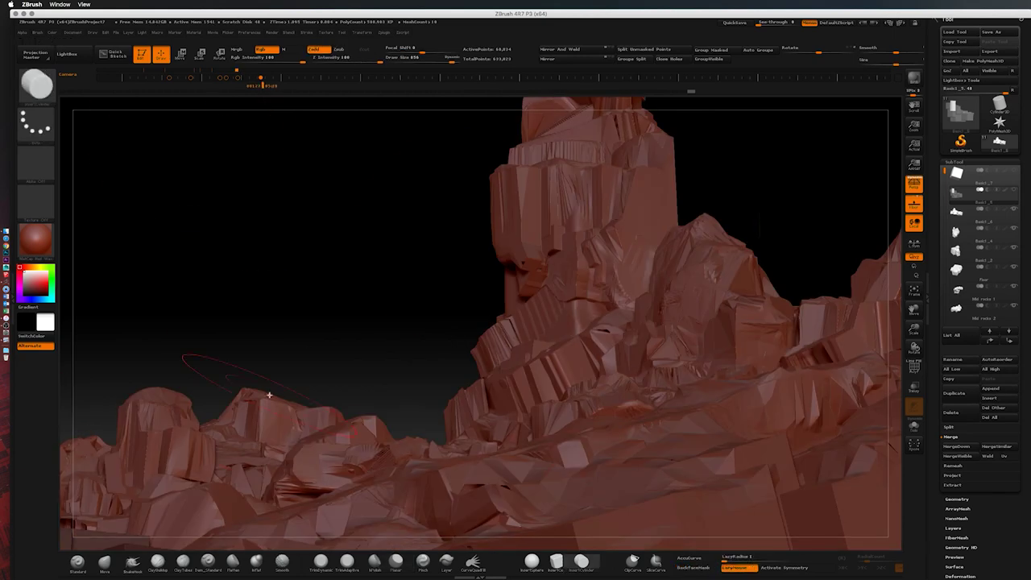
pyautogui.press('w')
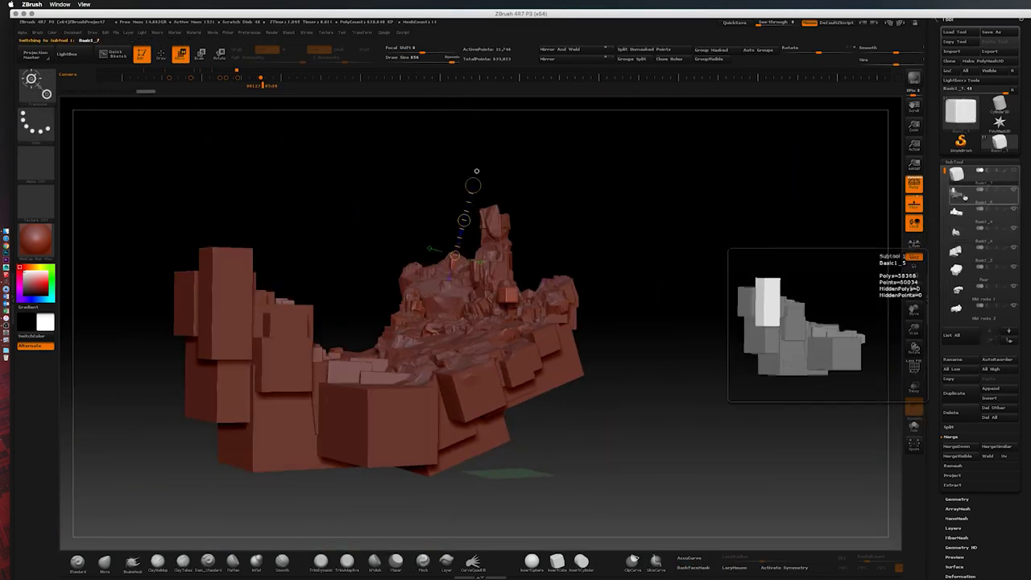
pyautogui.click(990, 398)
pyautogui.click(729, 407)
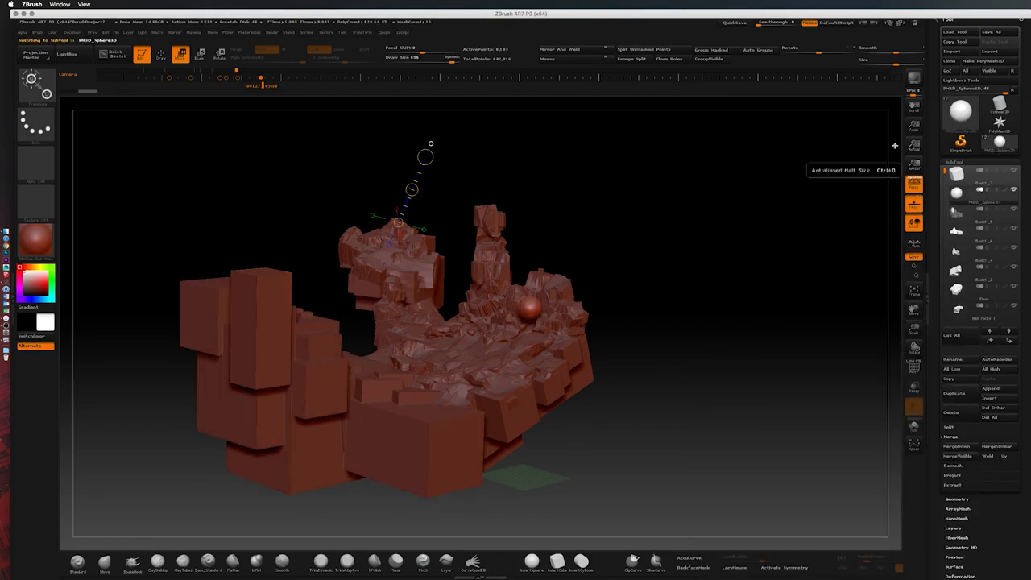
# Step: Insert a Plane3D part and scale it up into a large square
pyautogui.moveTo(703, 339)
pyautogui.mouseDown()
pyautogui.moveTo(191, 299)
pyautogui.moveTo(589, 373)
pyautogui.mouseUp()
pyautogui.click(990, 398)
pyautogui.click(766, 376)
pyautogui.moveTo(803, 124)
pyautogui.mouseDown()
pyautogui.moveTo(451, 364)
pyautogui.moveTo(670, 373)
pyautogui.moveTo(735, 344)
pyautogui.mouseUp()
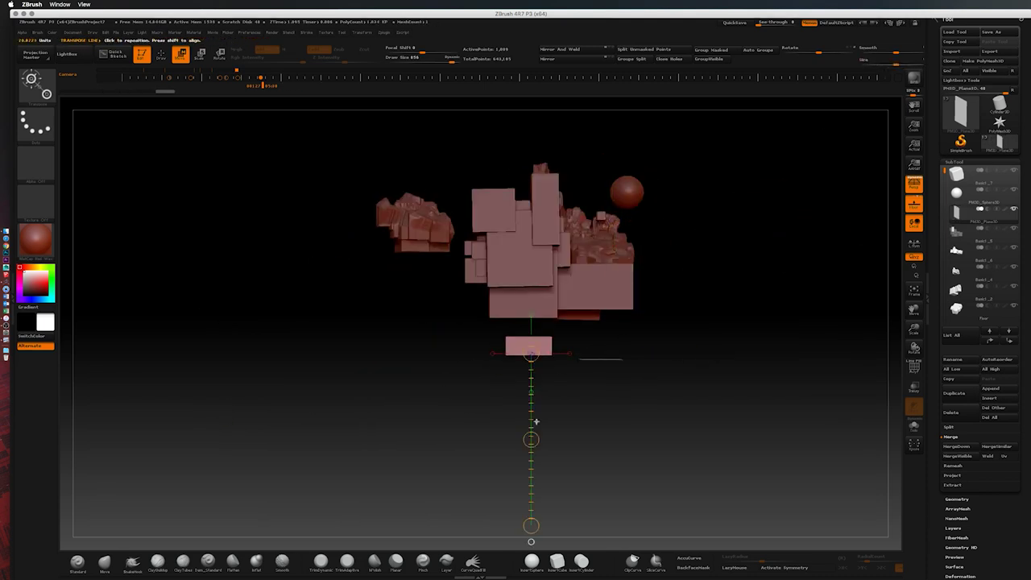
pyautogui.moveTo(642, 284)
pyautogui.mouseDown()
pyautogui.moveTo(575, 479)
pyautogui.moveTo(488, 324)
pyautogui.moveTo(663, 329)
pyautogui.mouseUp()
pyautogui.moveTo(522, 303); pyautogui.dragTo(638, 421)
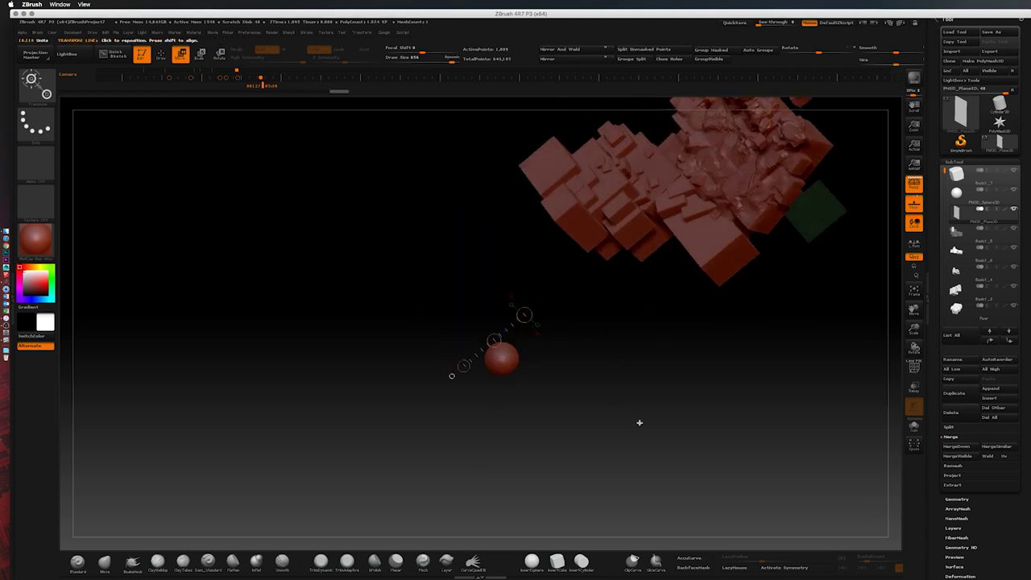
pyautogui.press('q')
pyautogui.moveTo(553, 260)
pyautogui.mouseDown()
pyautogui.moveTo(505, 328)
pyautogui.moveTo(725, 339)
pyautogui.mouseUp()
# Step: Append another Cube3D, then select the sphere and rename it
pyautogui.click(990, 388)
pyautogui.click(761, 409)
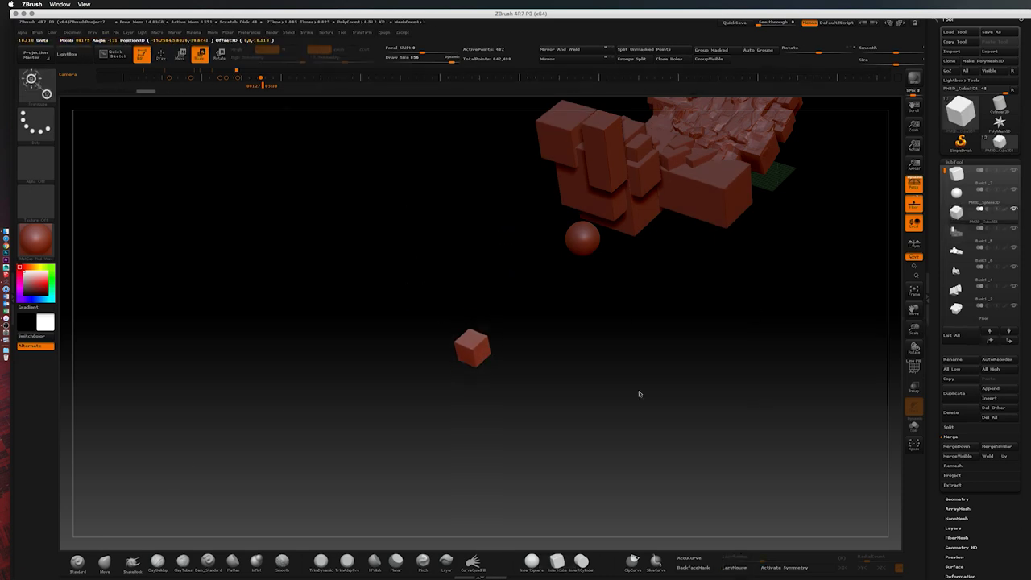
pyautogui.press('q')
pyautogui.moveTo(250, 147)
pyautogui.mouseDown()
pyautogui.moveTo(718, 397)
pyautogui.moveTo(576, 410)
pyautogui.moveTo(500, 359)
pyautogui.mouseUp()
pyautogui.press('w')
pyautogui.moveTo(410, 288)
pyautogui.mouseDown()
pyautogui.moveTo(408, 451)
pyautogui.moveTo(537, 333)
pyautogui.mouseUp()
pyautogui.click(986, 332)
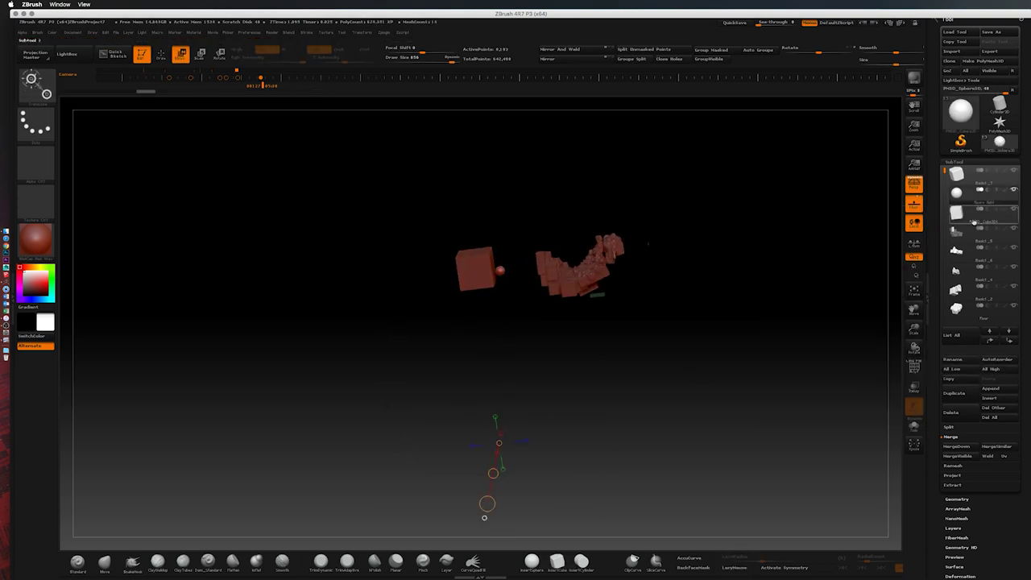
pyautogui.press('Escape')
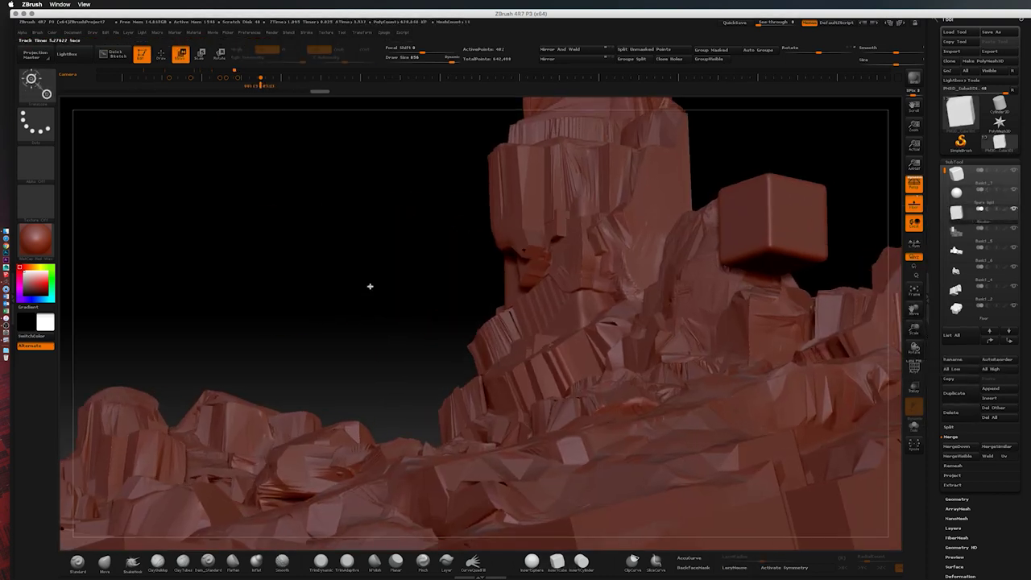
pyautogui.moveTo(980, 246)
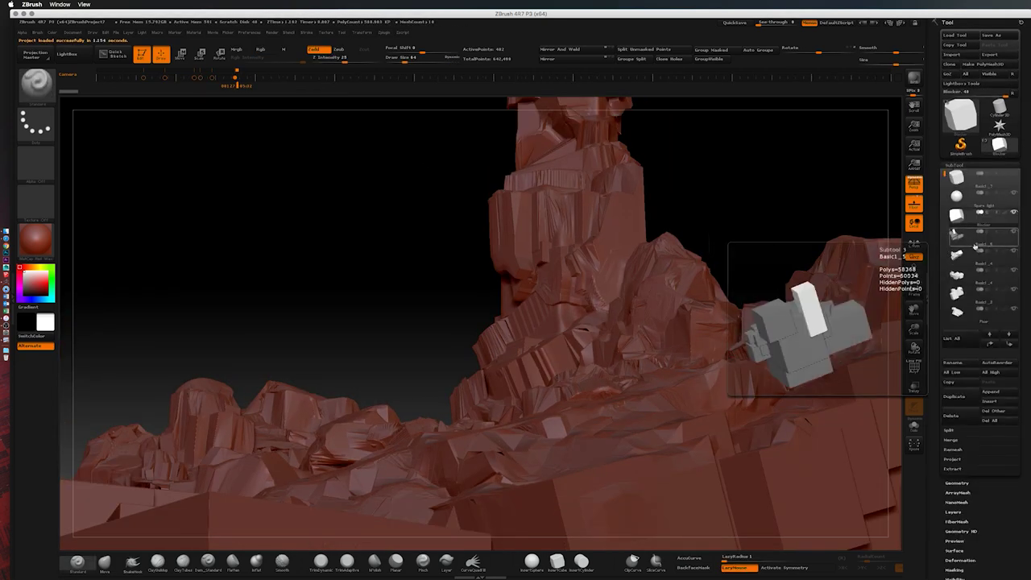
# Step: Select the Basic1_5 subtool and smooth the front block's top with the Shift Smooth brush
pyautogui.click(967, 314)
pyautogui.click(975, 236)
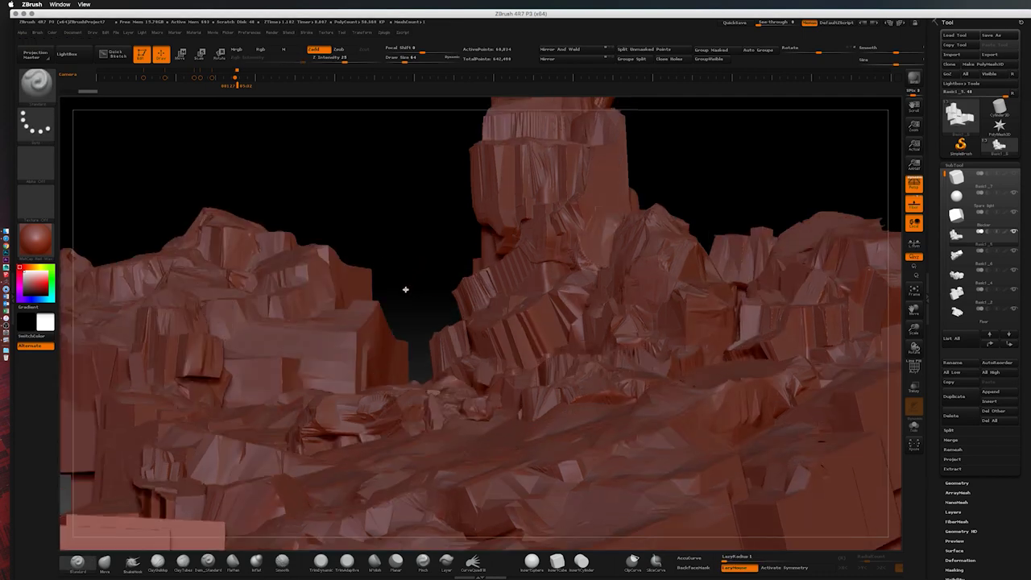
pyautogui.press('shift')
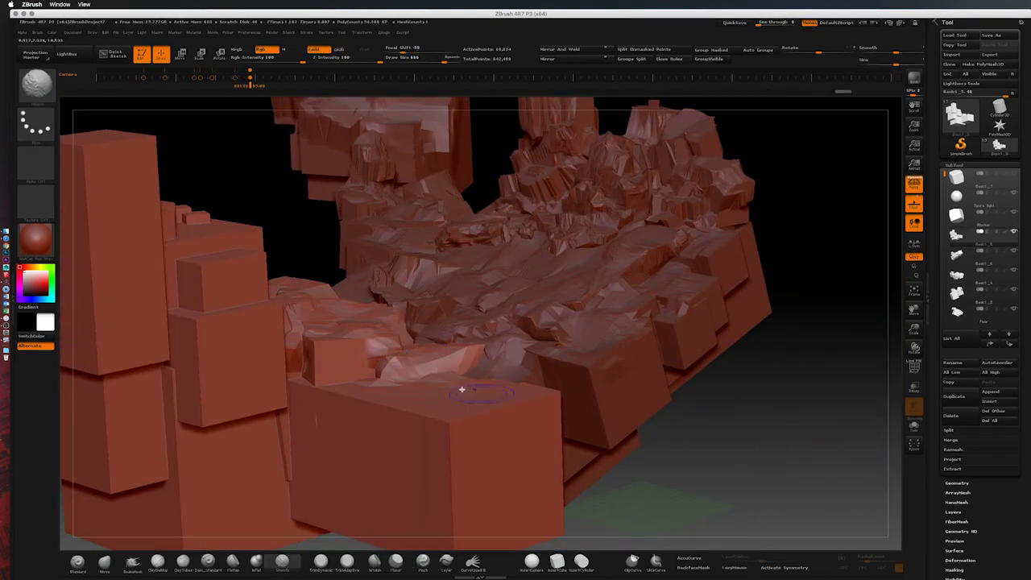
pyautogui.moveTo(483, 419); pyautogui.dragTo(481, 364)
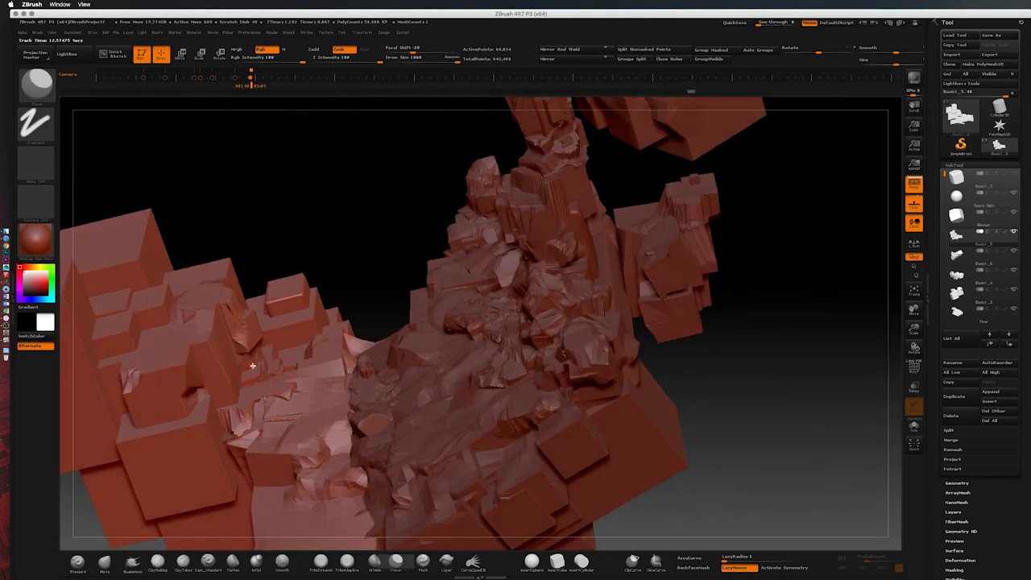
# Step: Add rough crumbly detail to the block top and level the view frontally
pyautogui.moveTo(252, 366); pyautogui.dragTo(262, 351)
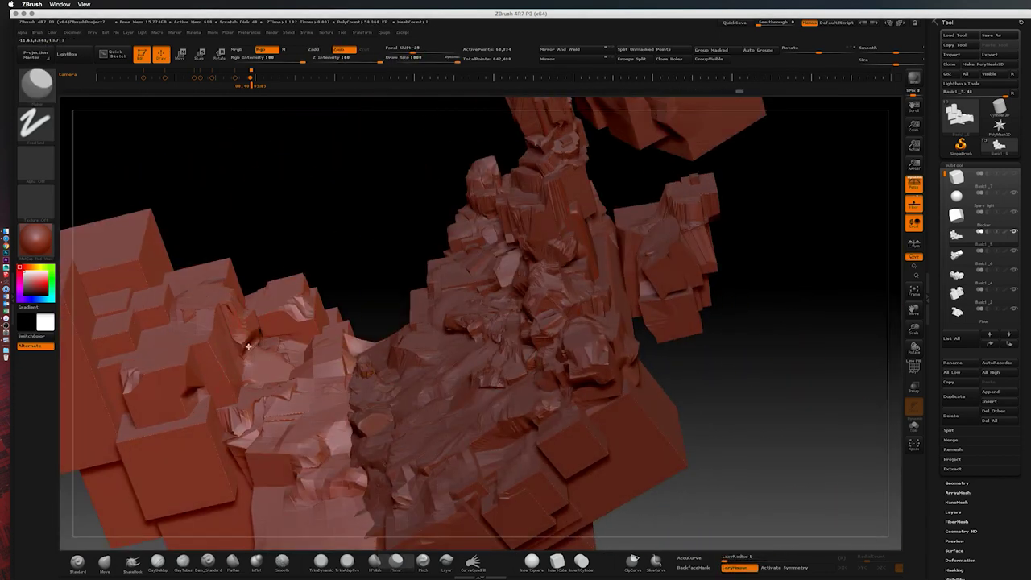
pyautogui.moveTo(359, 207); pyautogui.dragTo(284, 387)
pyautogui.moveTo(380, 286); pyautogui.dragTo(887, 330)
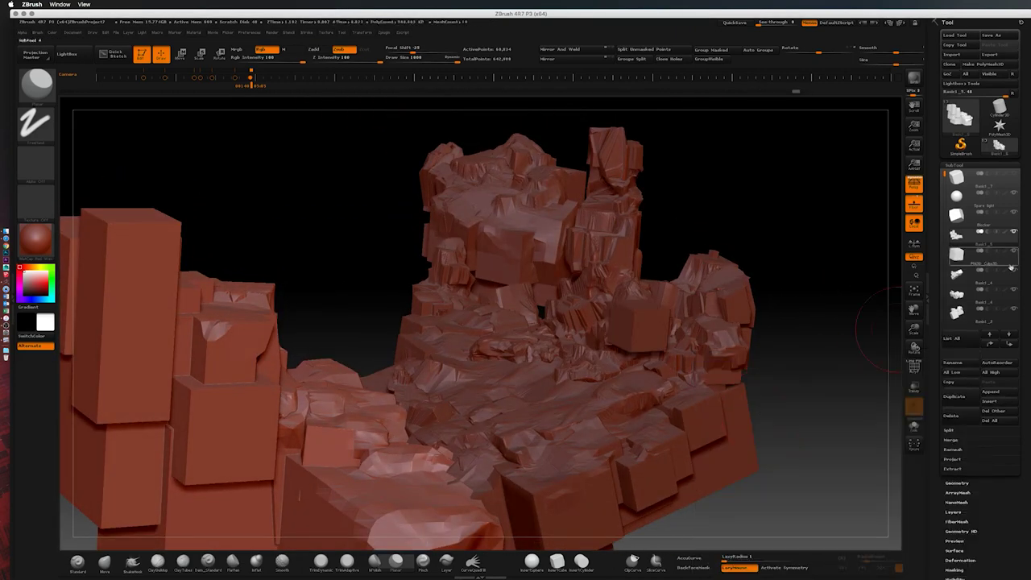
# Step: Move a cube block up, back and right onto the terrain
pyautogui.press('w')
pyautogui.moveTo(810, 293)
pyautogui.mouseDown()
pyautogui.moveTo(740, 471)
pyautogui.moveTo(399, 349)
pyautogui.mouseUp()
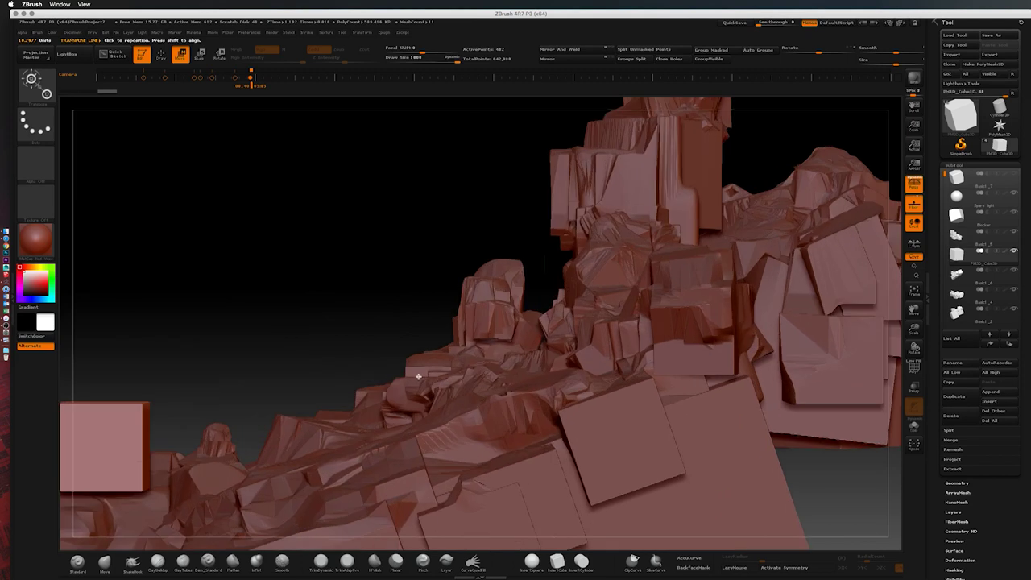
pyautogui.moveTo(333, 405); pyautogui.dragTo(516, 299)
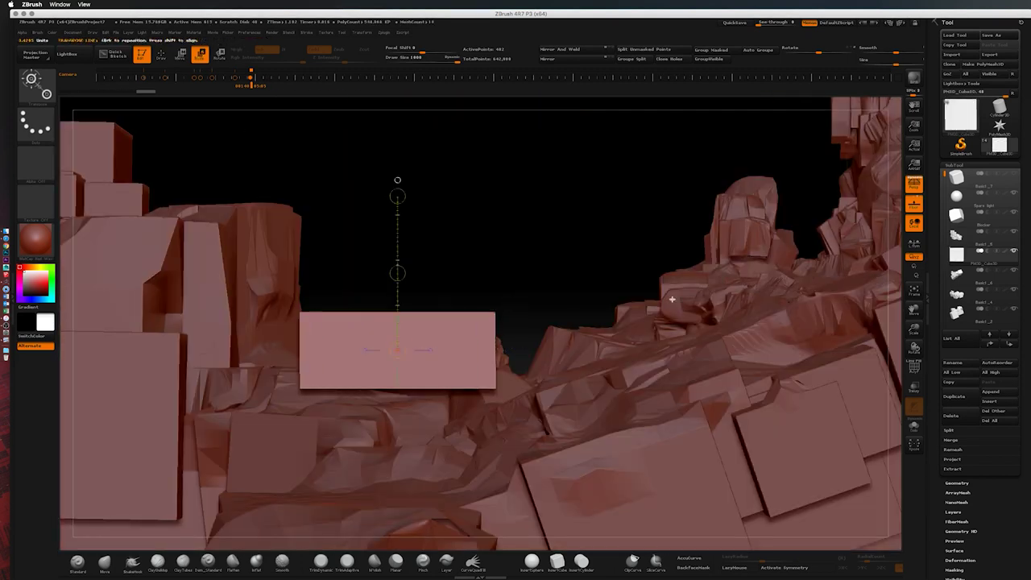
pyautogui.moveTo(393, 347); pyautogui.dragTo(492, 419)
pyautogui.moveTo(442, 382)
pyautogui.mouseDown()
pyautogui.moveTo(531, 305)
pyautogui.moveTo(430, 365)
pyautogui.mouseUp()
pyautogui.moveTo(272, 389)
pyautogui.mouseDown()
pyautogui.moveTo(531, 218)
pyautogui.moveTo(425, 283)
pyautogui.mouseUp()
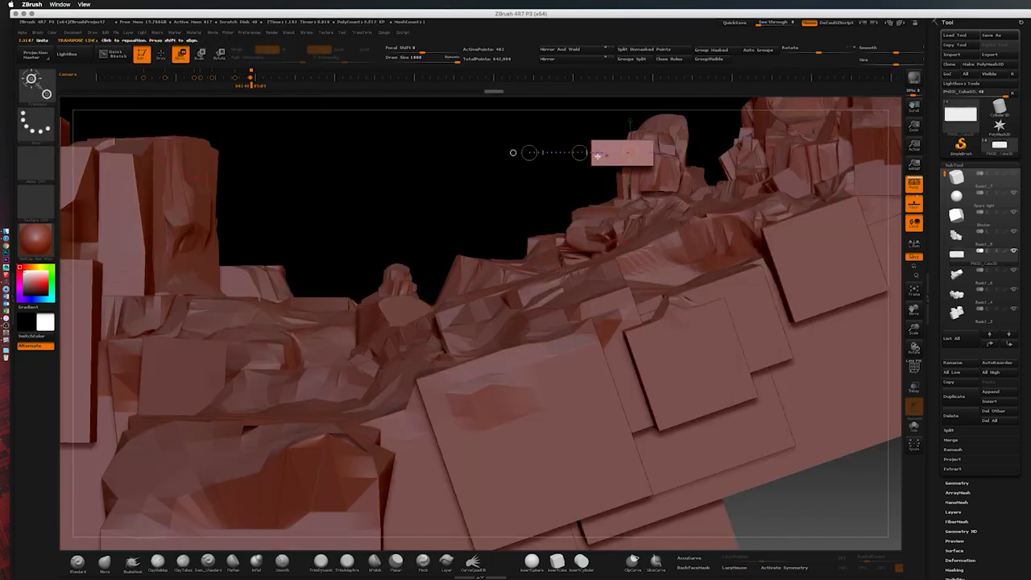
pyautogui.moveTo(597, 155); pyautogui.dragTo(375, 292)
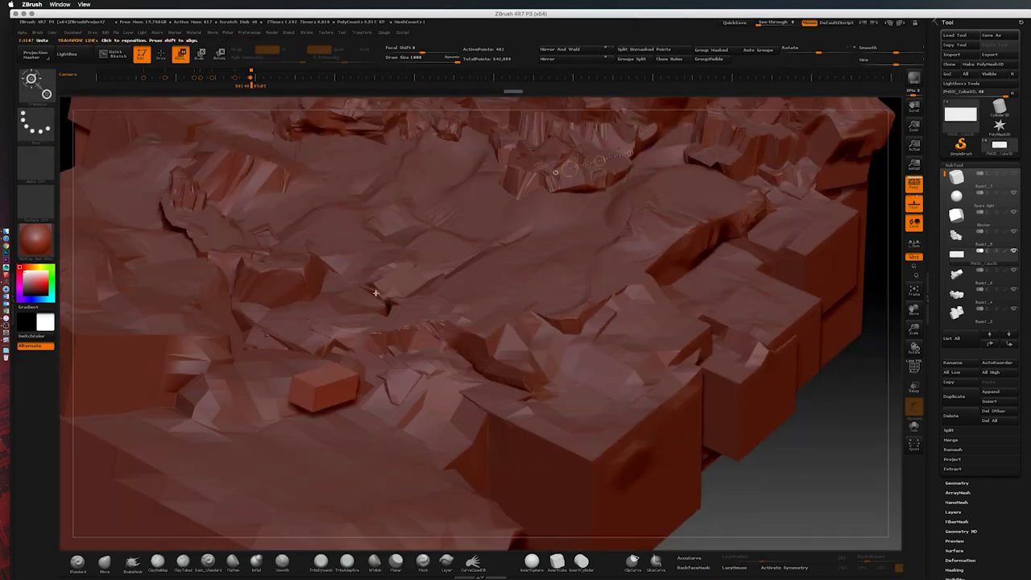
# Step: Reshape and reposition the small block on the terrain, returning to the stored cliff-tower view
pyautogui.press('q')
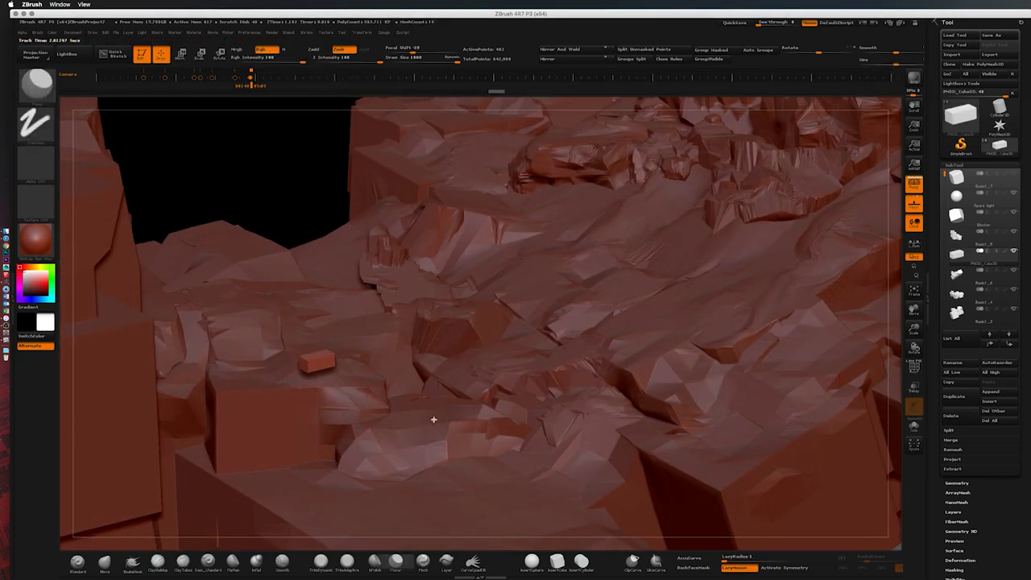
pyautogui.moveTo(433, 419); pyautogui.dragTo(601, 528)
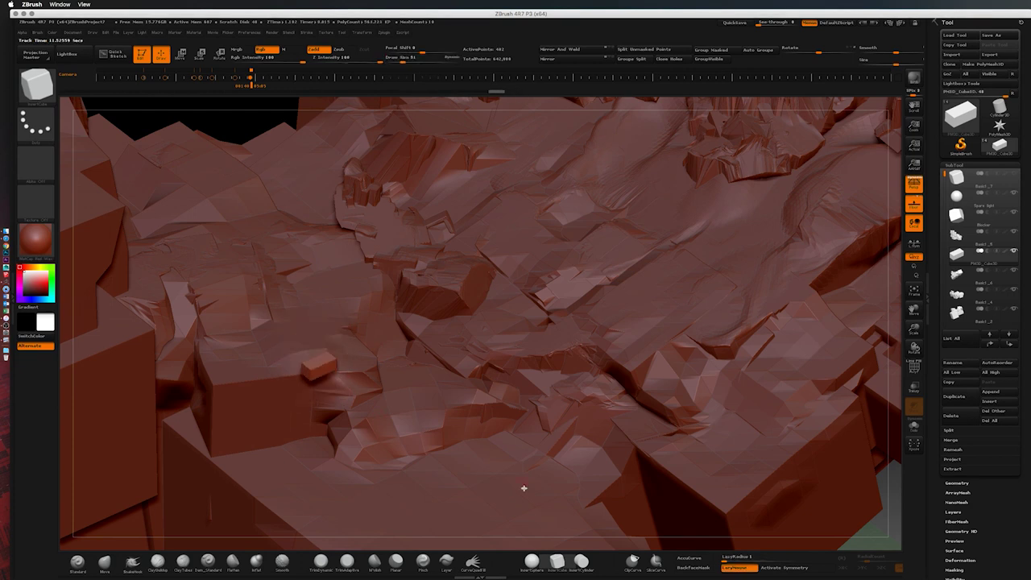
pyautogui.click(254, 87)
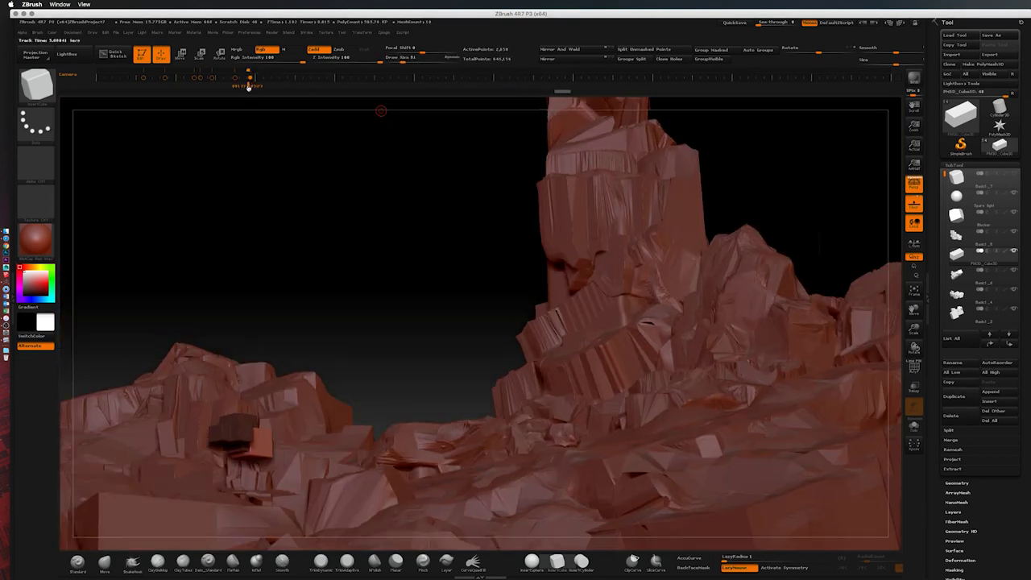
pyautogui.moveTo(196, 467); pyautogui.dragTo(246, 510)
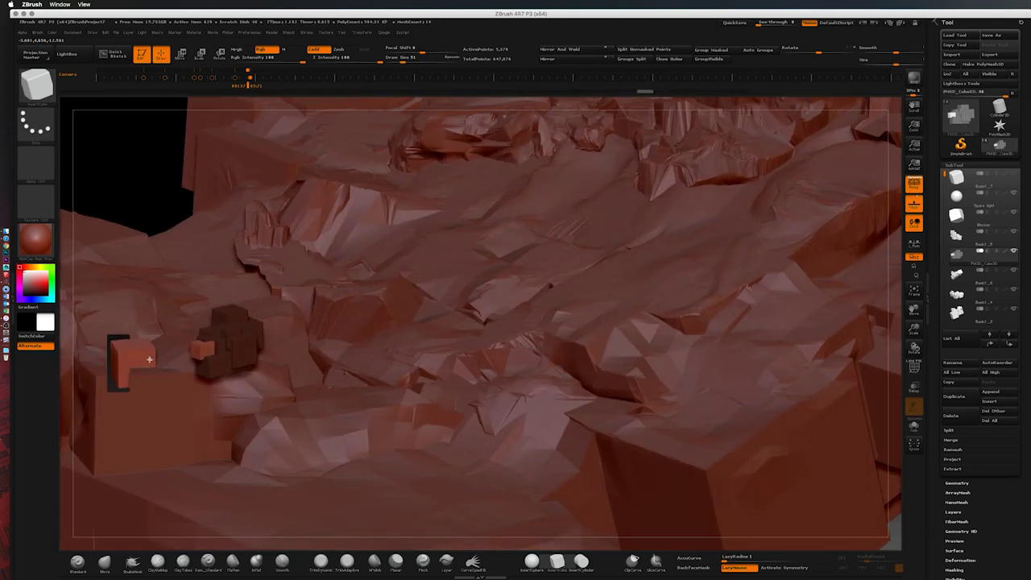
pyautogui.click(252, 85)
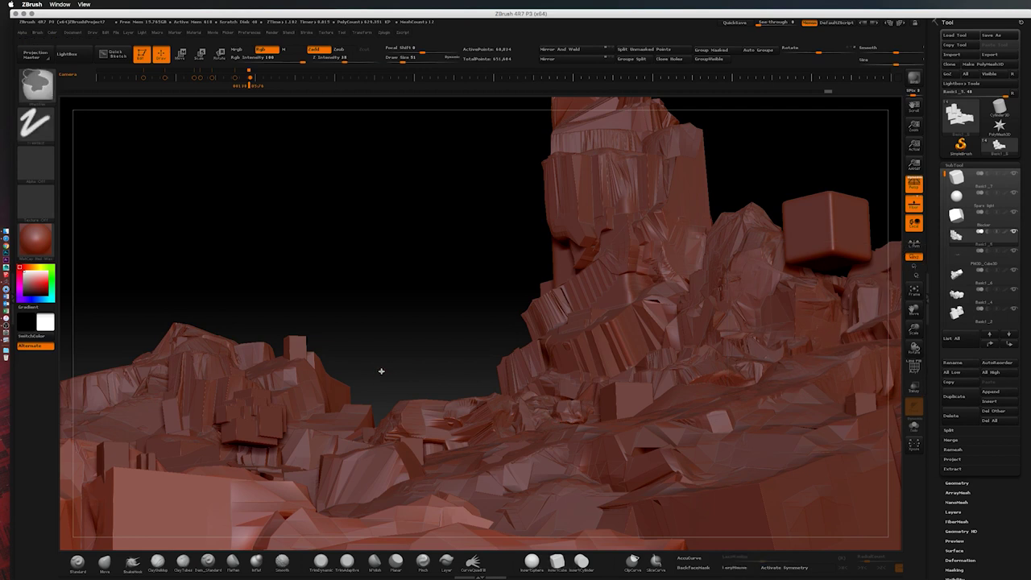
# Step: Delete the large floating cube subtool
pyautogui.click(955, 199)
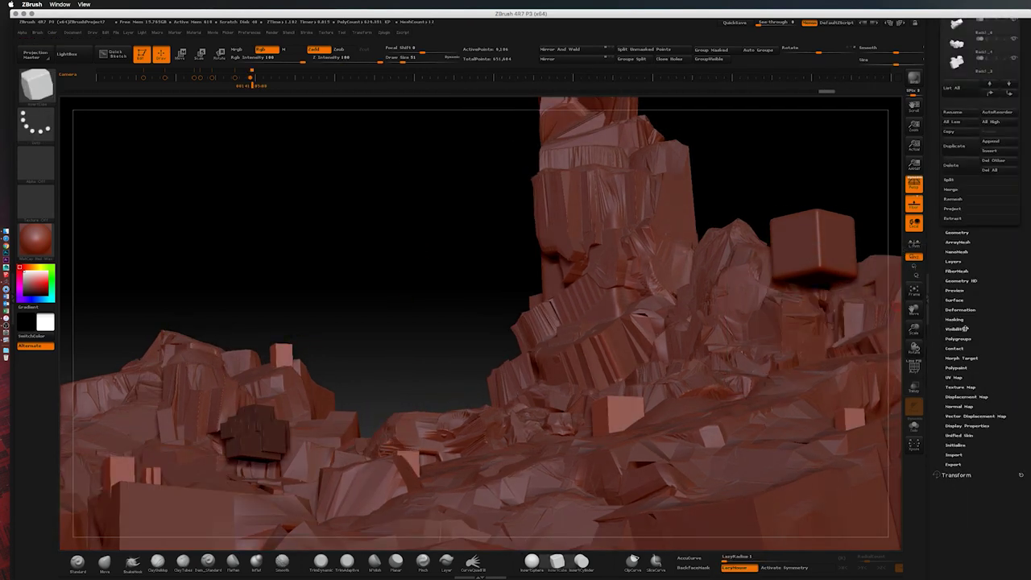
pyautogui.scroll(5, 955, 199)
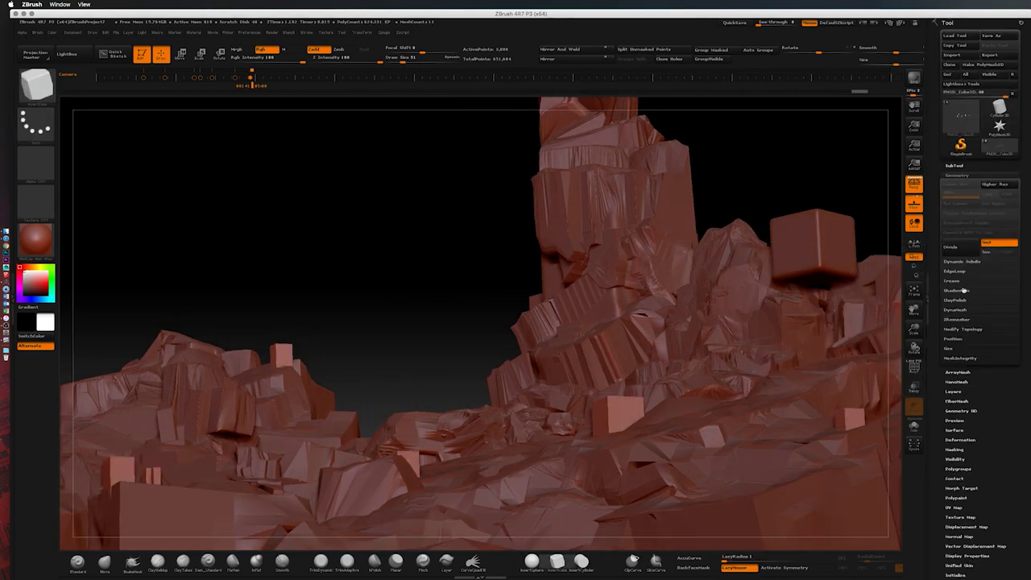
pyautogui.click(975, 329)
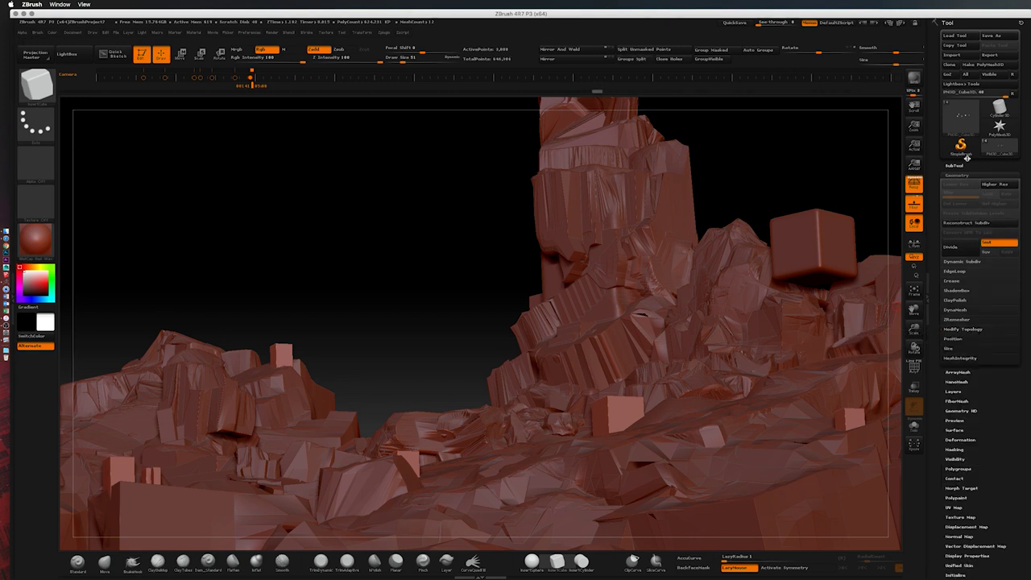
pyautogui.click(956, 165)
pyautogui.click(980, 295)
# Step: Select the small block piece, view the terrain and spire, and launch SubTool Master Export
pyautogui.keyDown('alt'); pyautogui.click(215, 460); pyautogui.keyUp('alt')
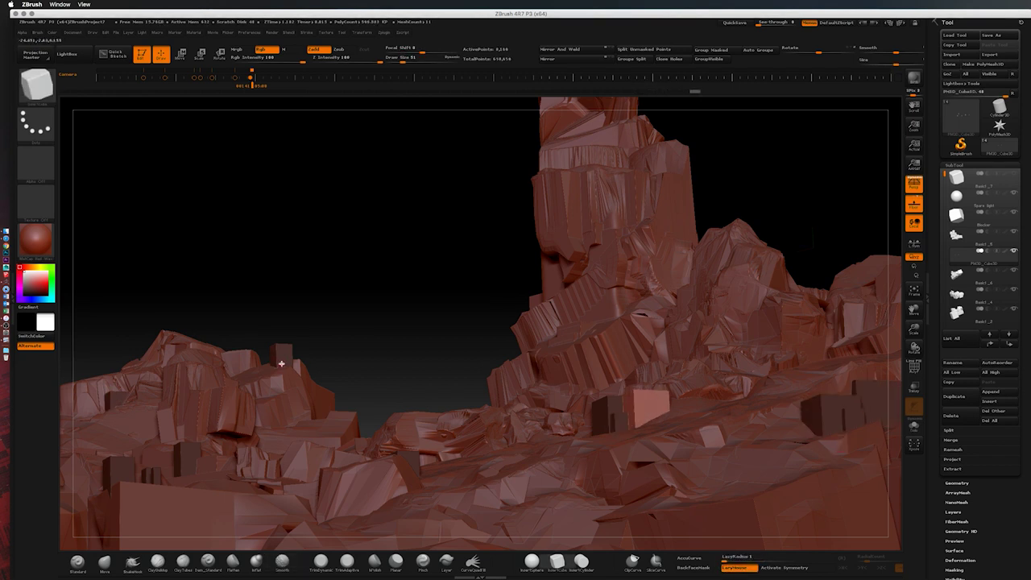
pyautogui.keyDown('alt'); pyautogui.click(193, 473); pyautogui.keyUp('alt')
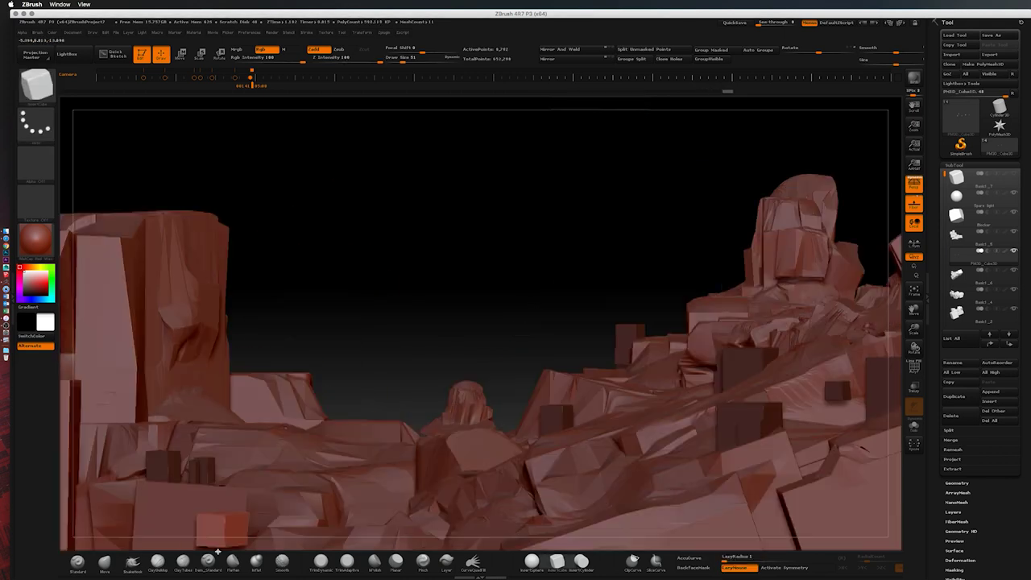
pyautogui.moveTo(266, 84); pyautogui.dragTo(252, 85)
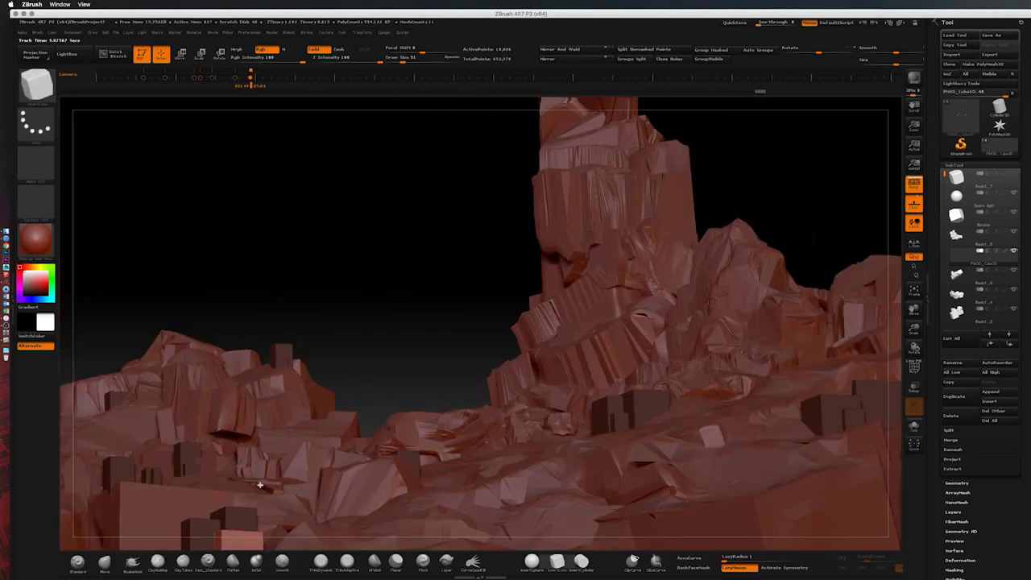
pyautogui.moveTo(259, 484); pyautogui.dragTo(573, 385)
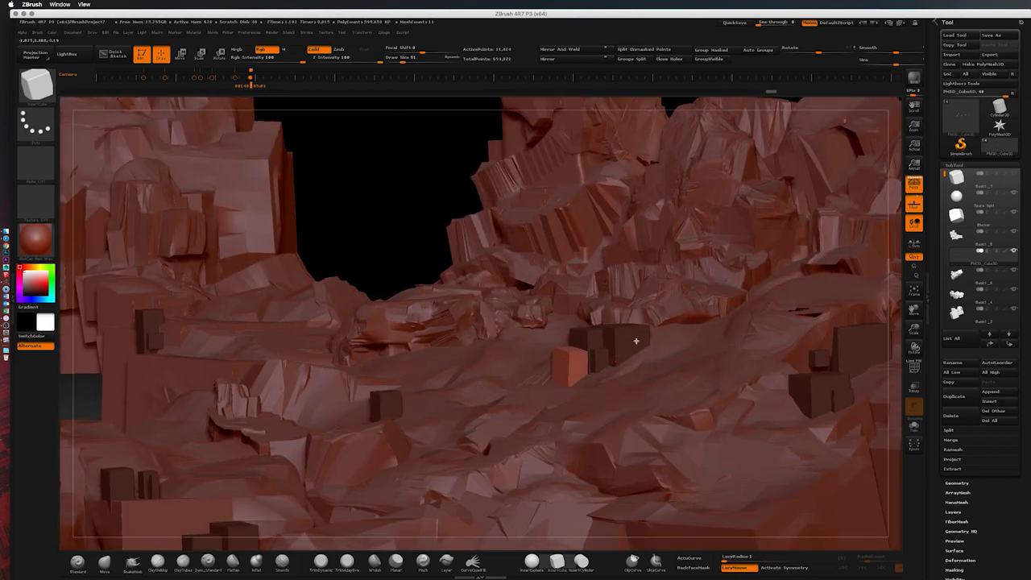
pyautogui.moveTo(399, 191); pyautogui.dragTo(686, 431)
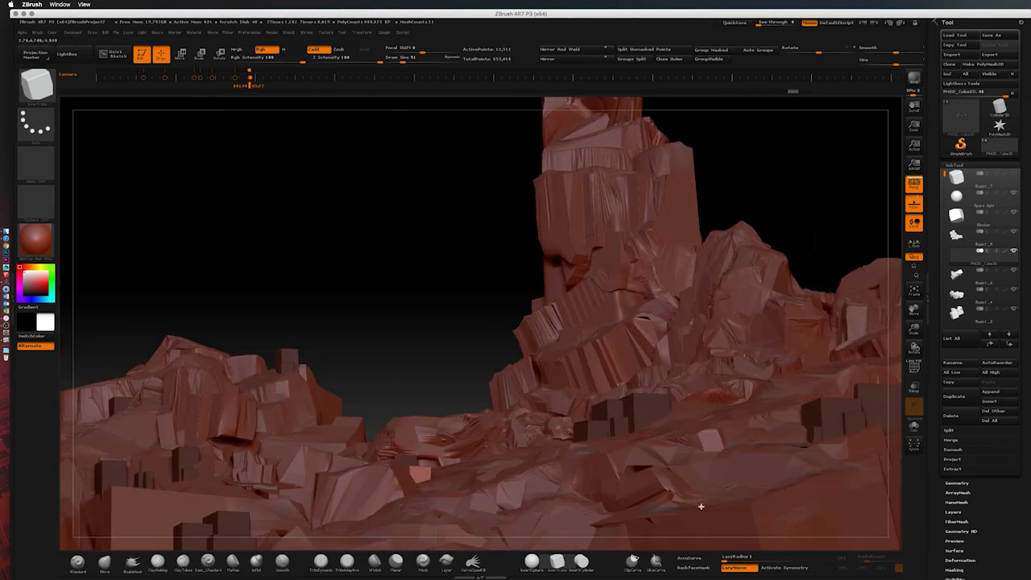
pyautogui.click(413, 153)
# Step: Confirm the OBJ export options and proceed to naming the exported files
pyautogui.click(415, 125)
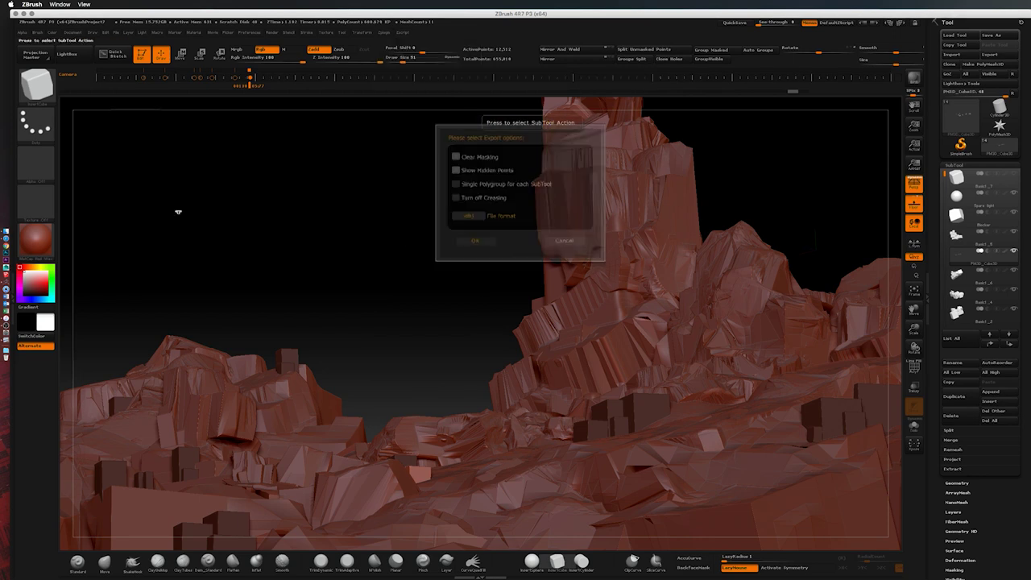
pyautogui.click(492, 215)
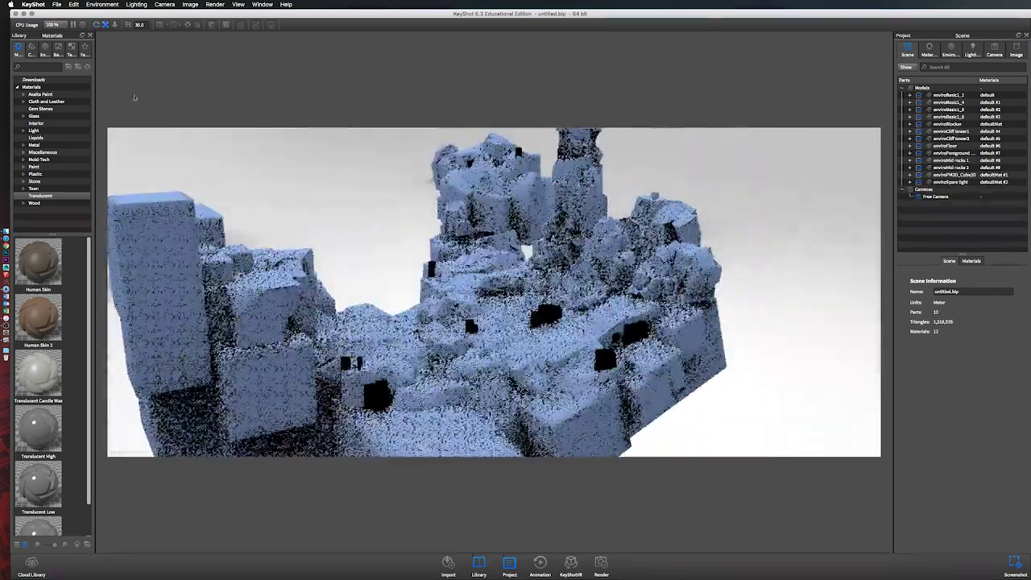
# Step: Set the KeyShot render image height to 1080
pyautogui.moveTo(134, 97)
pyautogui.mouseDown()
pyautogui.moveTo(749, 175)
pyautogui.moveTo(403, 166)
pyautogui.moveTo(647, 151)
pyautogui.mouseUp()
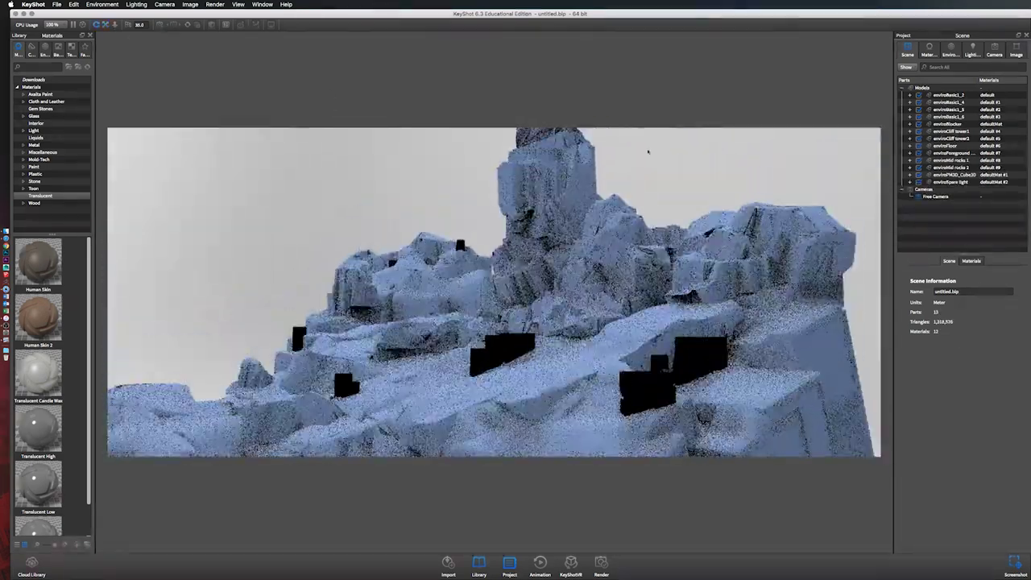
pyautogui.click(1016, 51)
pyautogui.write('1080')
pyautogui.press('Return')
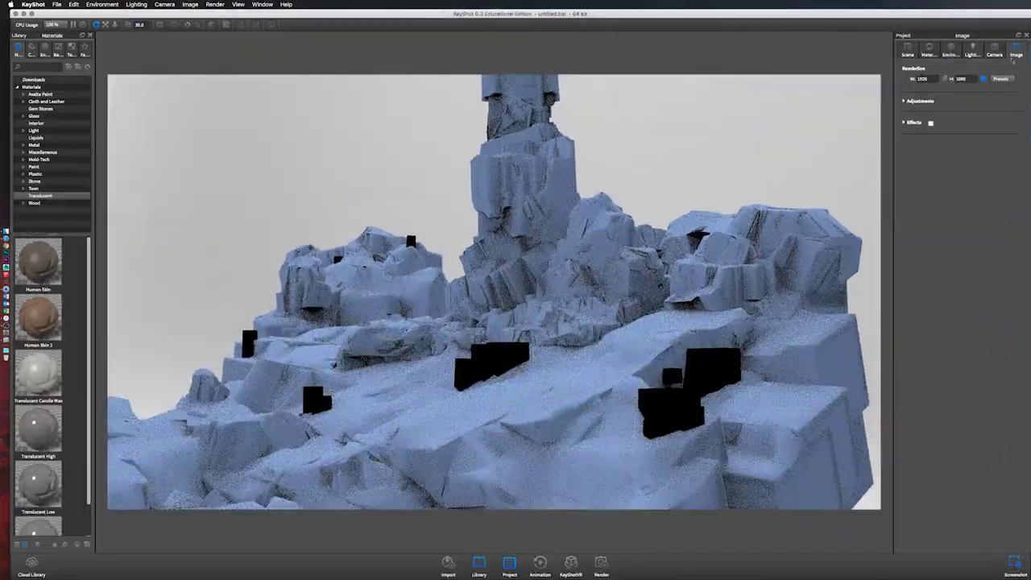
# Step: Frame a low wide-angle cliff view with shorter focal length and save it as Camera 1
pyautogui.click(994, 51)
pyautogui.moveTo(386, 154)
pyautogui.mouseDown()
pyautogui.moveTo(345, 210)
pyautogui.moveTo(416, 240)
pyautogui.mouseUp()
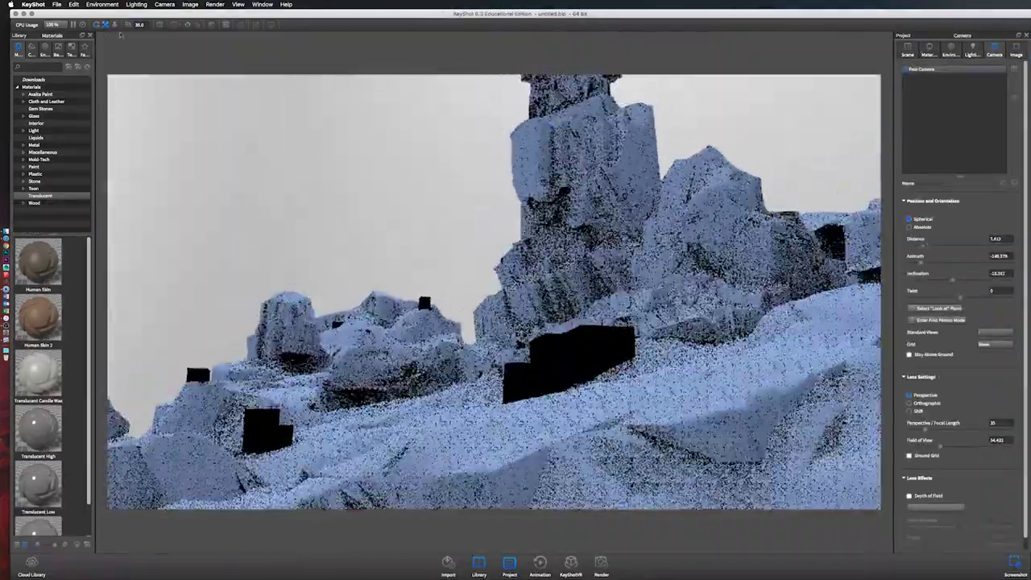
pyautogui.click(919, 433)
pyautogui.moveTo(953, 245); pyautogui.dragTo(945, 246)
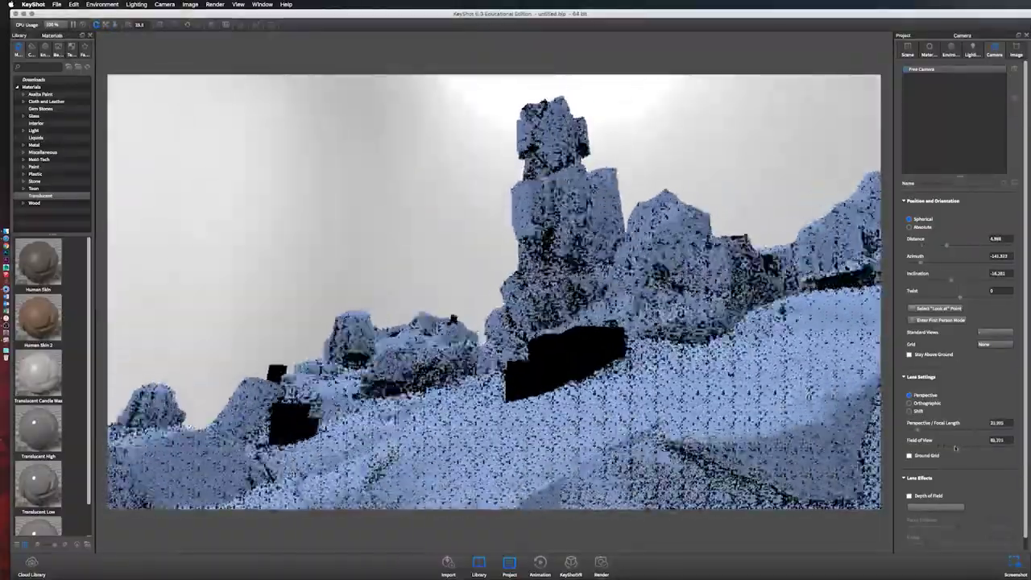
pyautogui.click(921, 431)
pyautogui.moveTo(942, 260); pyautogui.dragTo(958, 260)
pyautogui.click(964, 261)
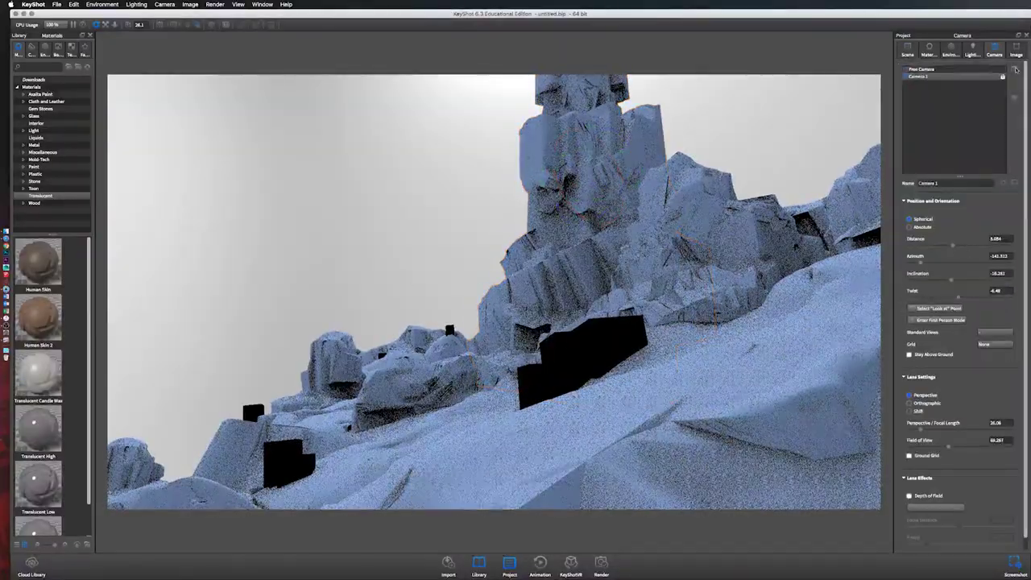
# Step: Cancel a trial move of the mid rock, then hide the black blocker cubes
pyautogui.click(368, 400)
pyautogui.moveTo(368, 399); pyautogui.dragTo(161, 415)
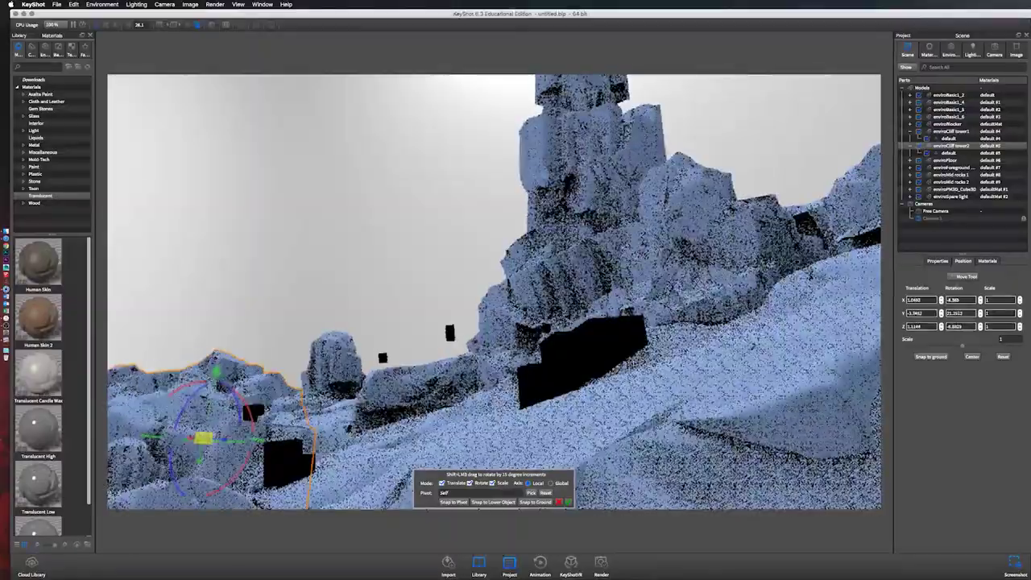
pyautogui.press('Escape')
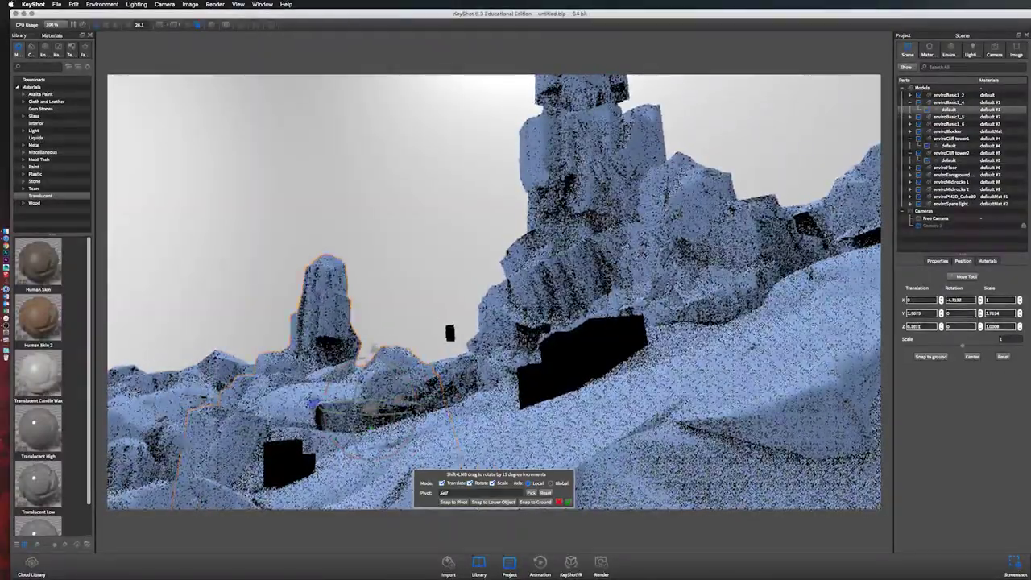
pyautogui.click(588, 379)
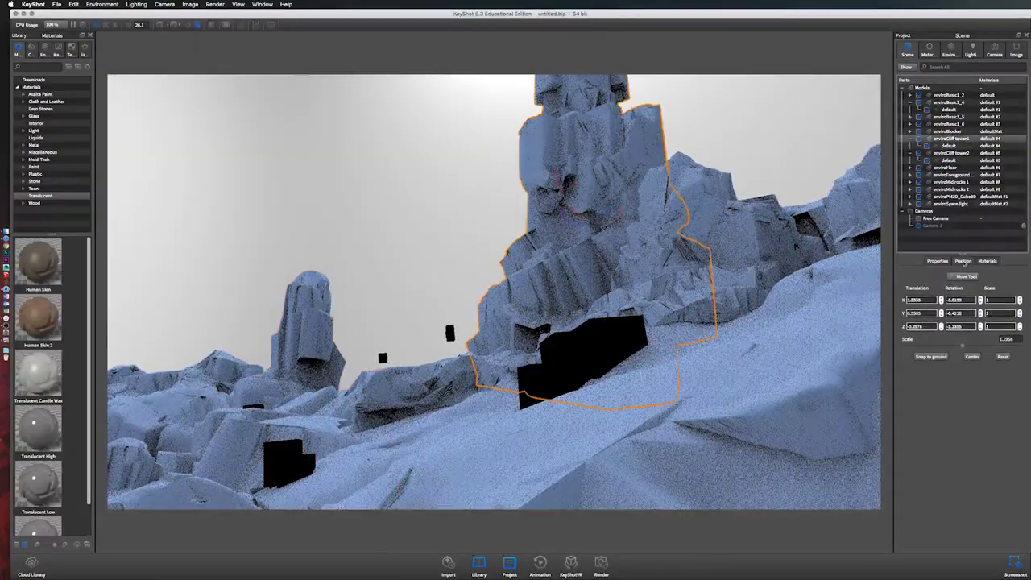
pyautogui.click(945, 197)
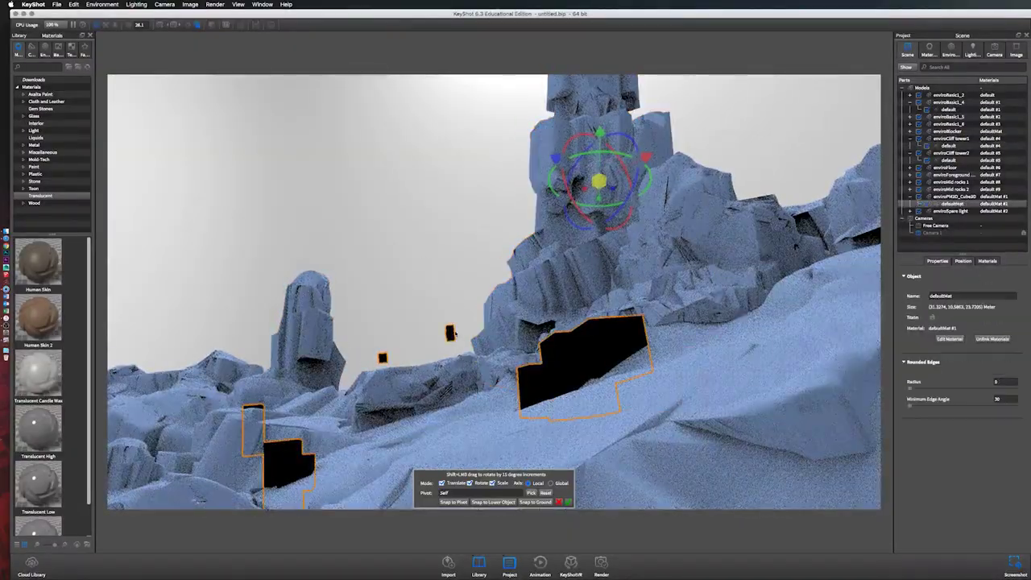
pyautogui.rightClick(941, 199)
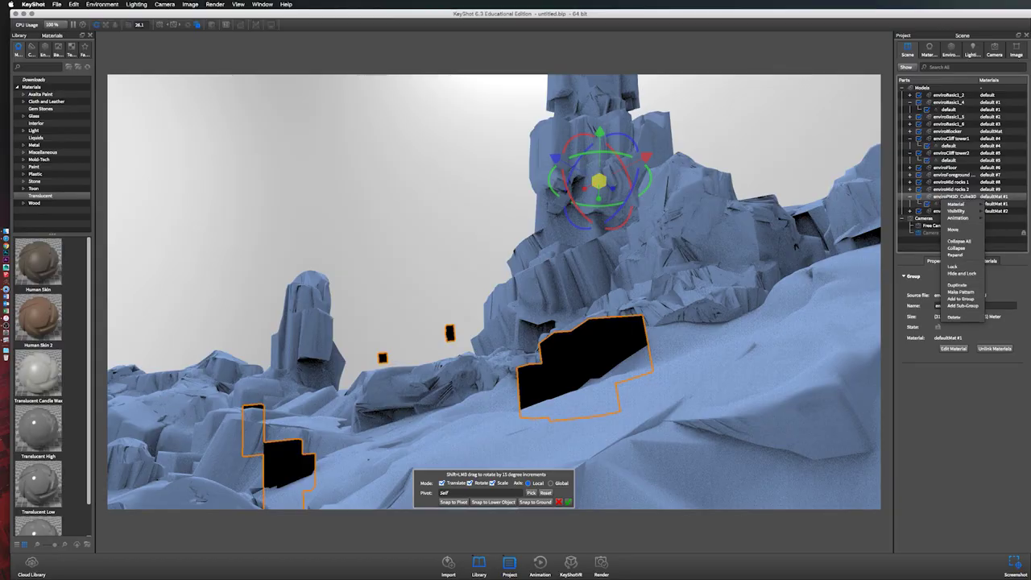
pyautogui.click(951, 139)
# Step: Duplicate the cliff tower and place the copy at the left as a spire
pyautogui.rightClick(957, 139)
pyautogui.click(967, 225)
pyautogui.moveTo(601, 179)
pyautogui.mouseDown()
pyautogui.moveTo(206, 235)
pyautogui.moveTo(387, 332)
pyautogui.moveTo(224, 317)
pyautogui.moveTo(196, 351)
pyautogui.moveTo(137, 335)
pyautogui.mouseUp()
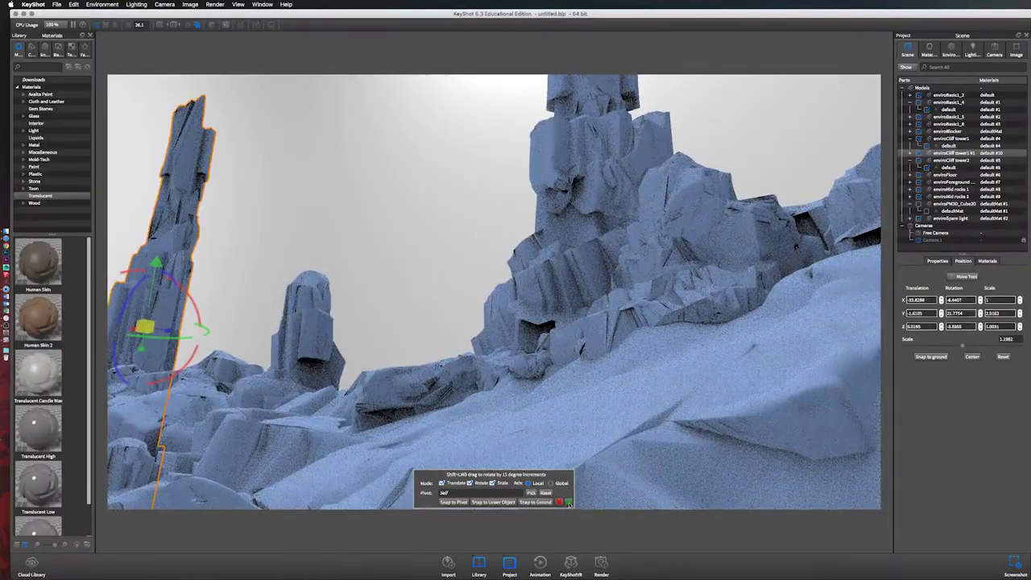
pyautogui.click(569, 502)
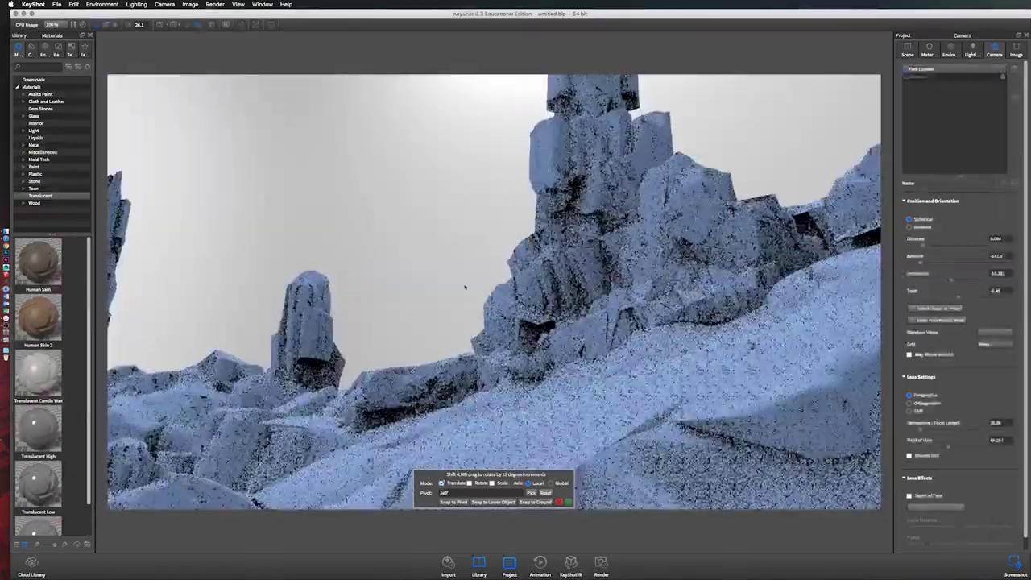
pyautogui.moveTo(464, 286)
pyautogui.mouseDown()
pyautogui.moveTo(312, 322)
pyautogui.moveTo(436, 245)
pyautogui.mouseUp()
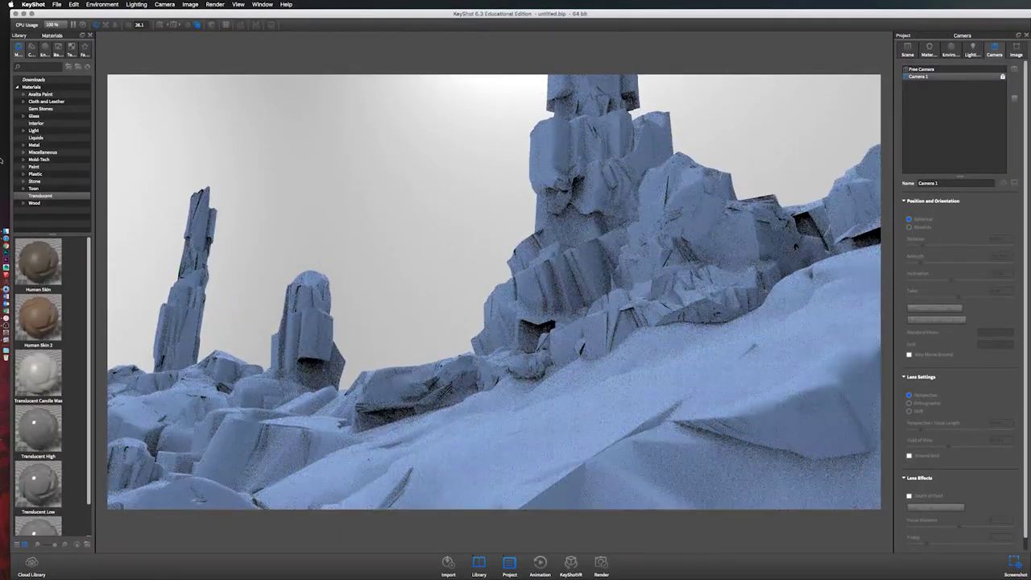
# Step: Apply a beige paint material and colour to the ground
pyautogui.click(34, 166)
pyautogui.moveTo(37, 318); pyautogui.dragTo(599, 438)
pyautogui.scroll(-3, 65, 370)
pyautogui.scroll(-3, 65, 370)
pyautogui.click(31, 49)
pyautogui.moveTo(52, 459); pyautogui.dragTo(564, 452)
# Step: Darken the ground paint to a salmon-brown and save the edited material to the library
pyautogui.click(929, 48)
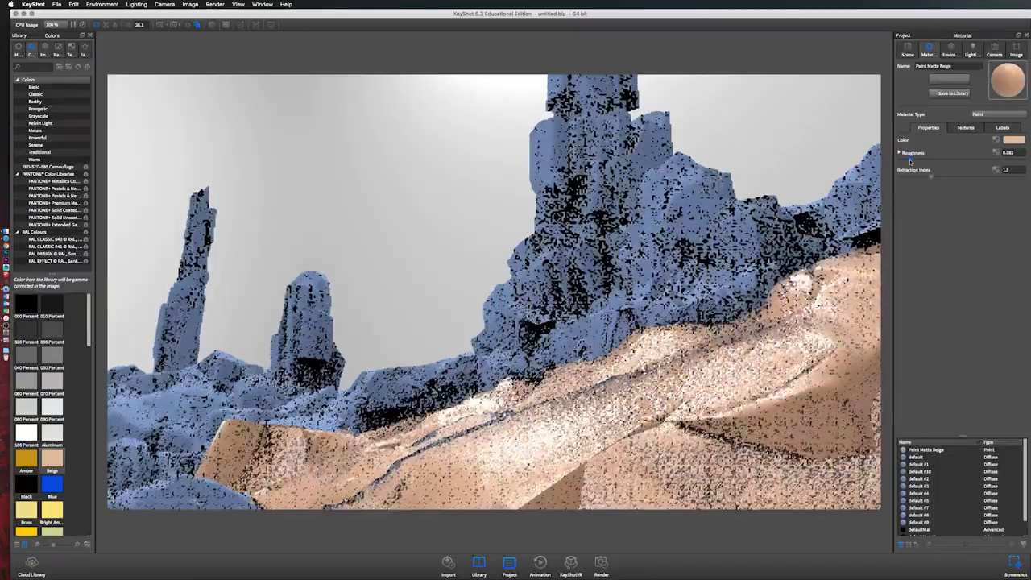
pyautogui.click(1013, 139)
pyautogui.click(954, 68)
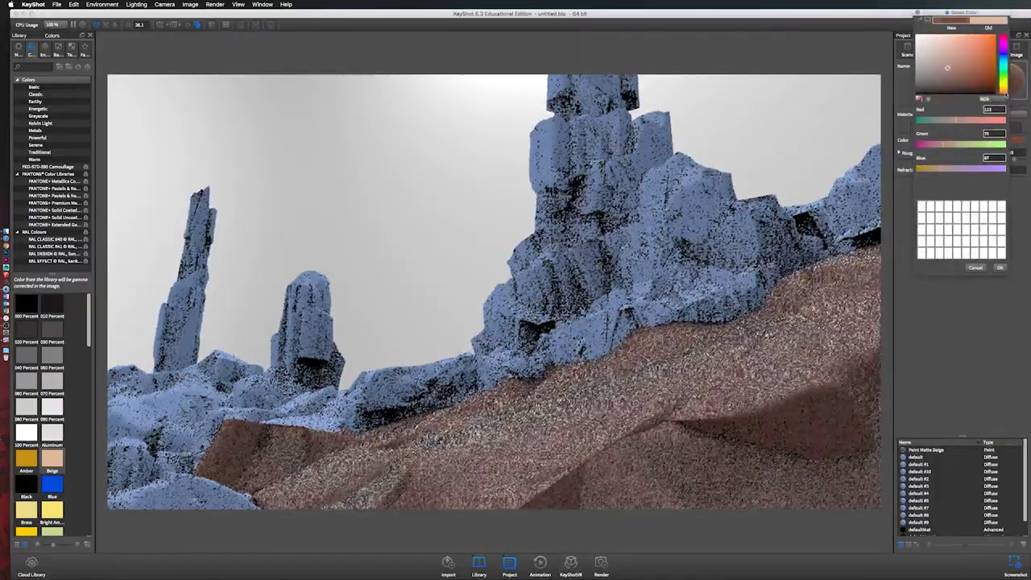
pyautogui.press('Return')
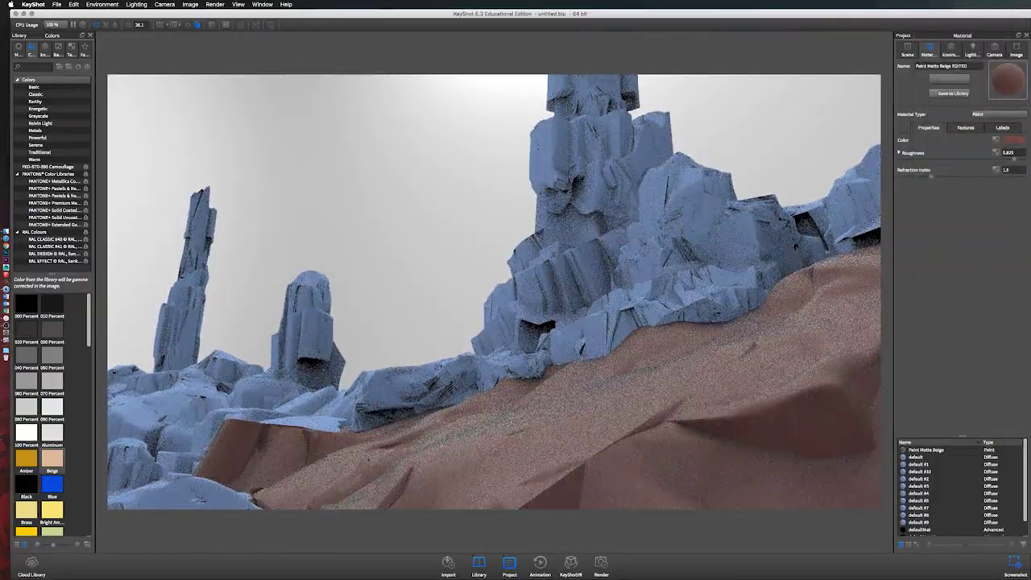
pyautogui.click(954, 92)
pyautogui.click(496, 310)
pyautogui.click(560, 338)
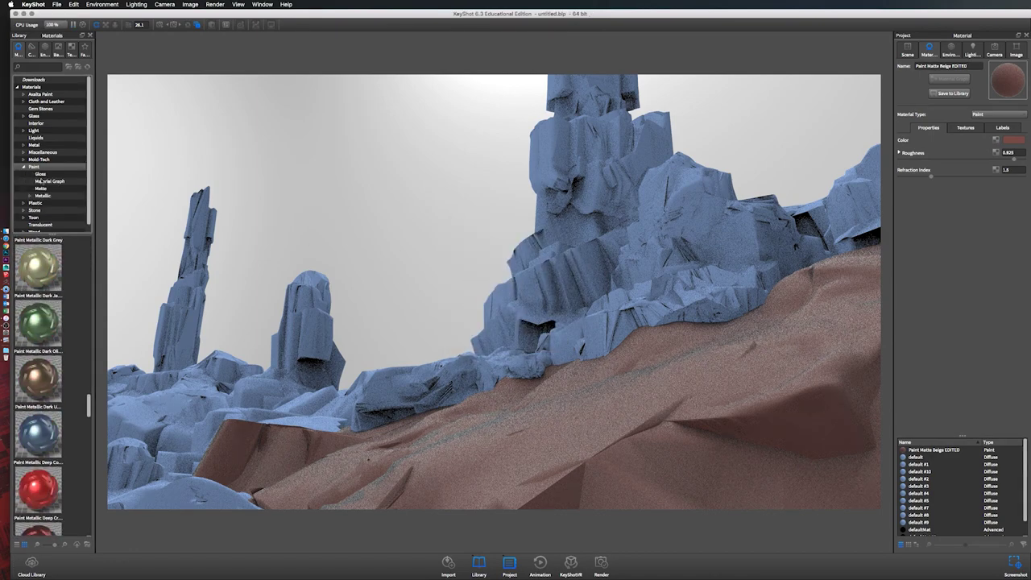
# Step: Add crackle.jpg as bump, then apply the brown paint to the tower, spire and rocks
pyautogui.click(965, 127)
pyautogui.doubleClick(962, 150)
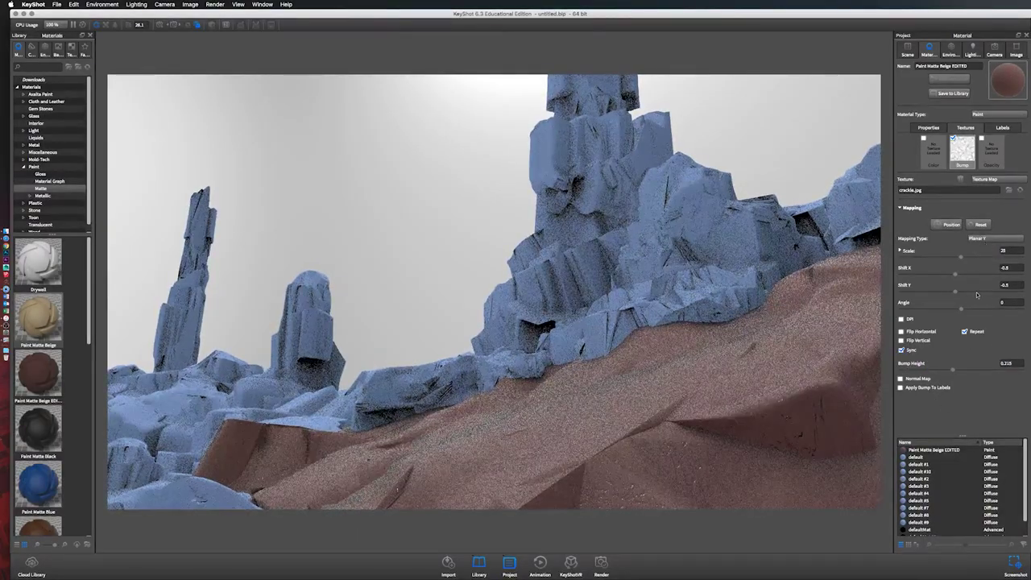
pyautogui.moveTo(140, 422); pyautogui.dragTo(589, 161)
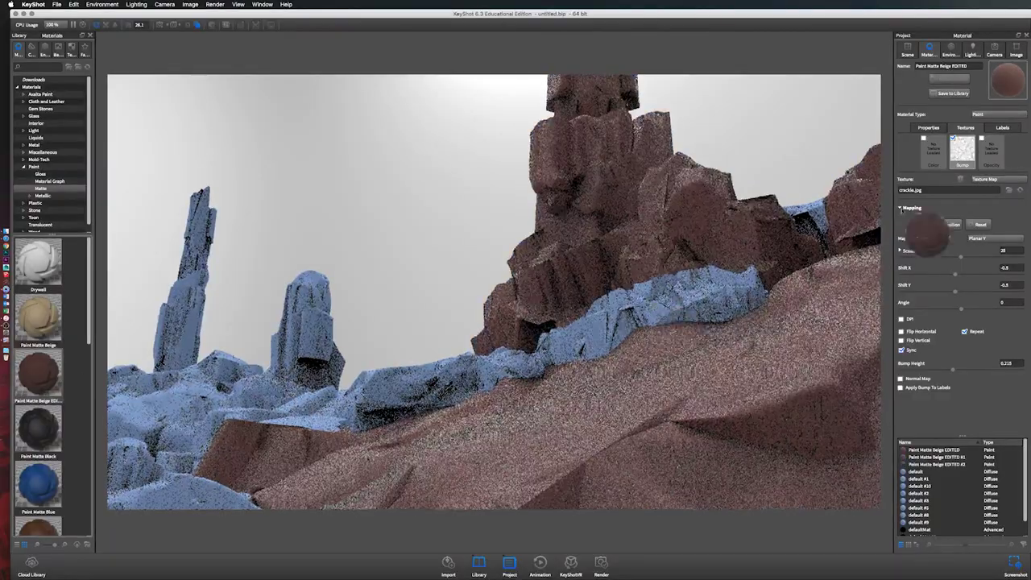
pyautogui.moveTo(318, 413); pyautogui.dragTo(190, 322)
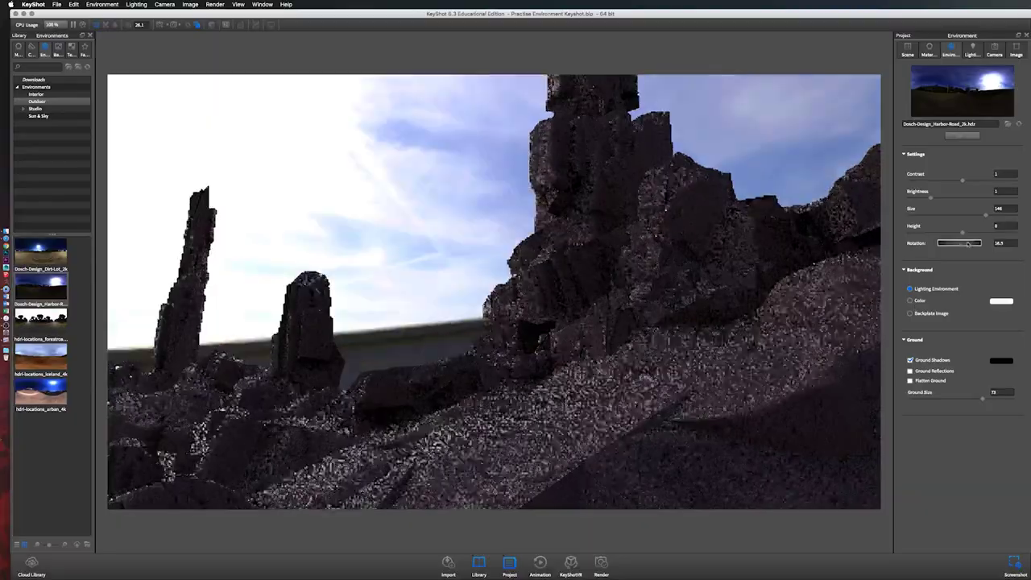
# Step: Set environment rotation to 84.5 and switch the background to a flat colour
pyautogui.moveTo(968, 244); pyautogui.dragTo(977, 243)
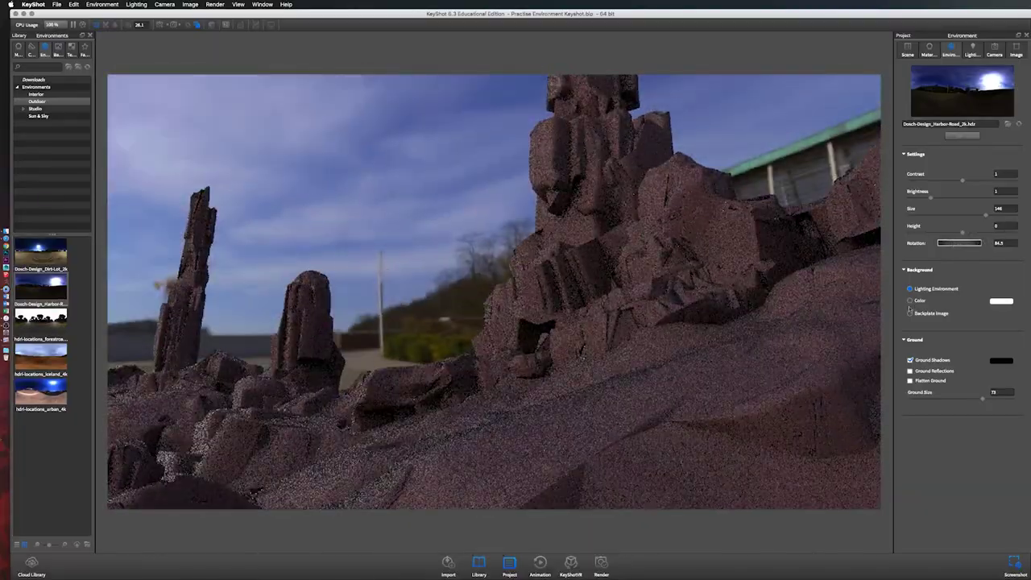
pyautogui.click(909, 301)
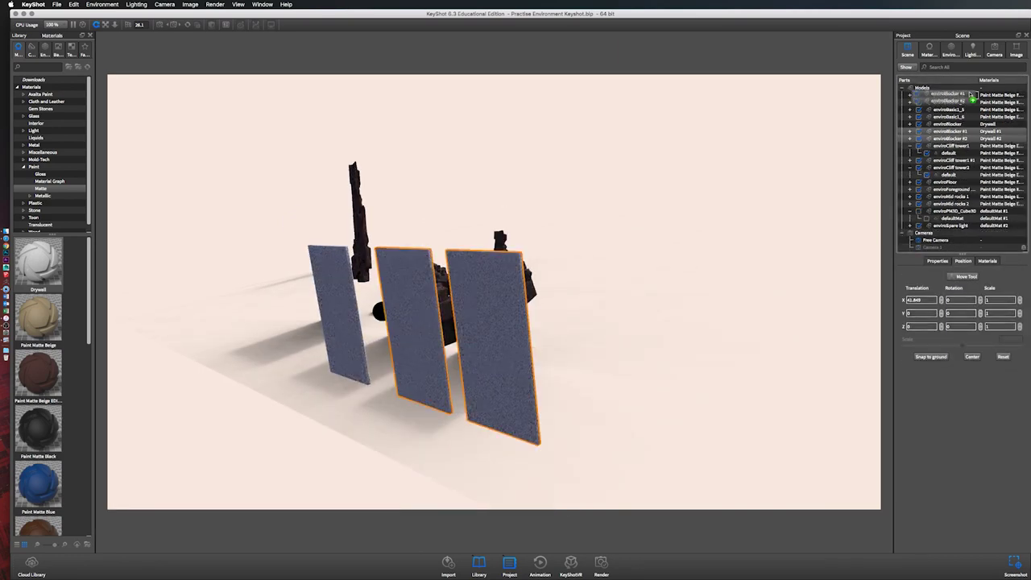
# Step: Group the sphere light and blocker panels into a new group named LIGHT
pyautogui.click(966, 277)
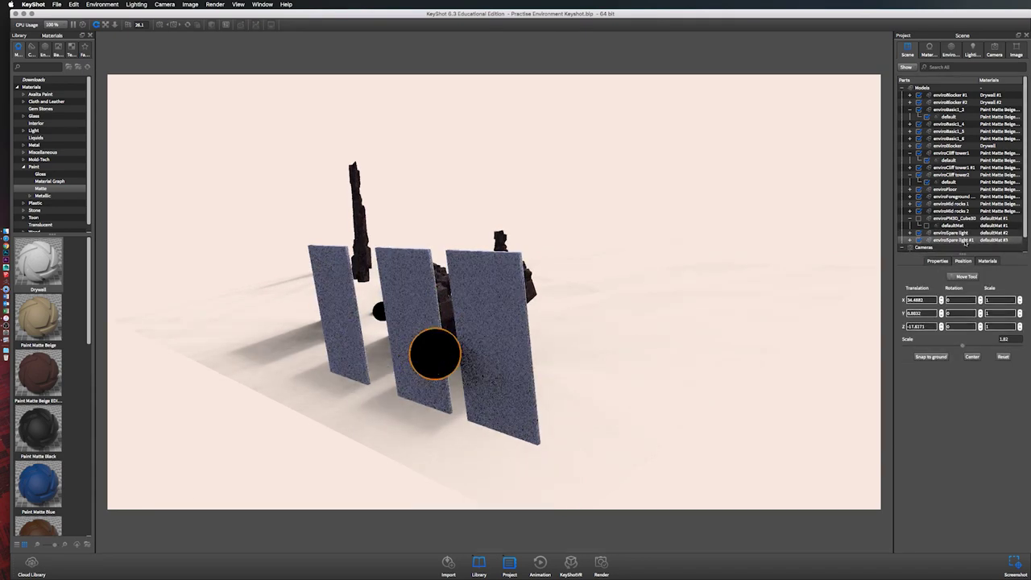
pyautogui.click(975, 188)
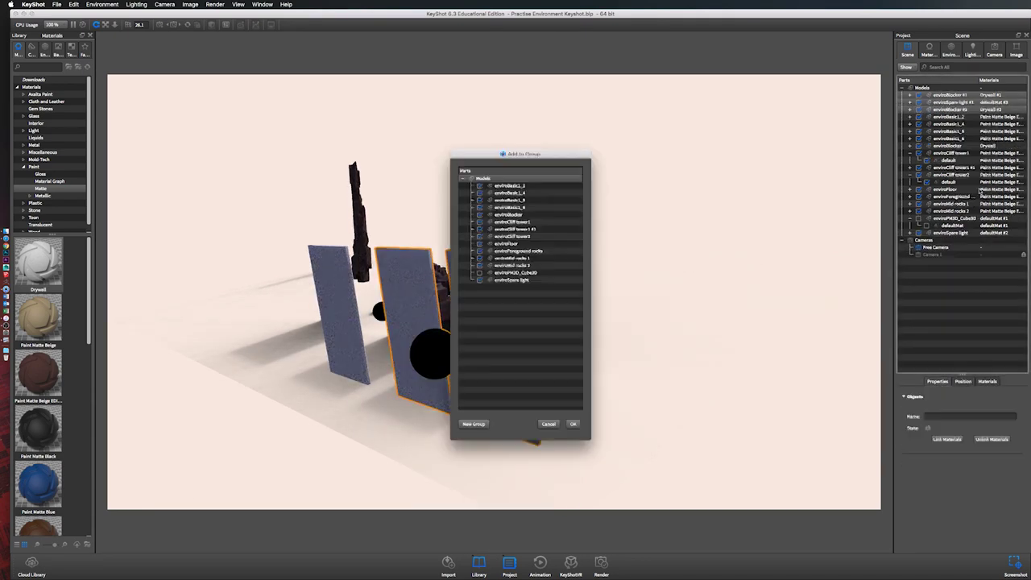
pyautogui.moveTo(951, 103); pyautogui.dragTo(947, 95)
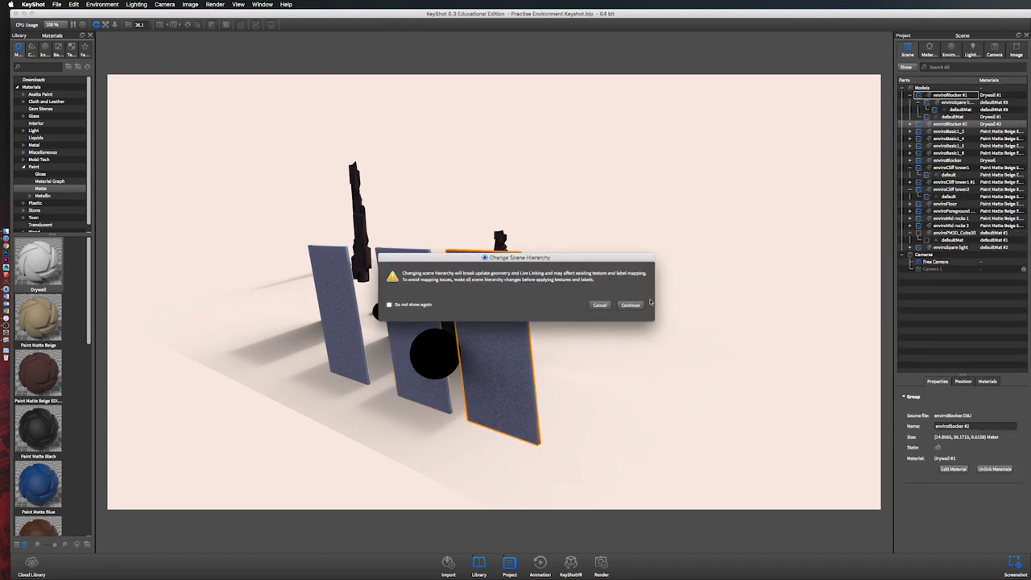
pyautogui.click(893, 422)
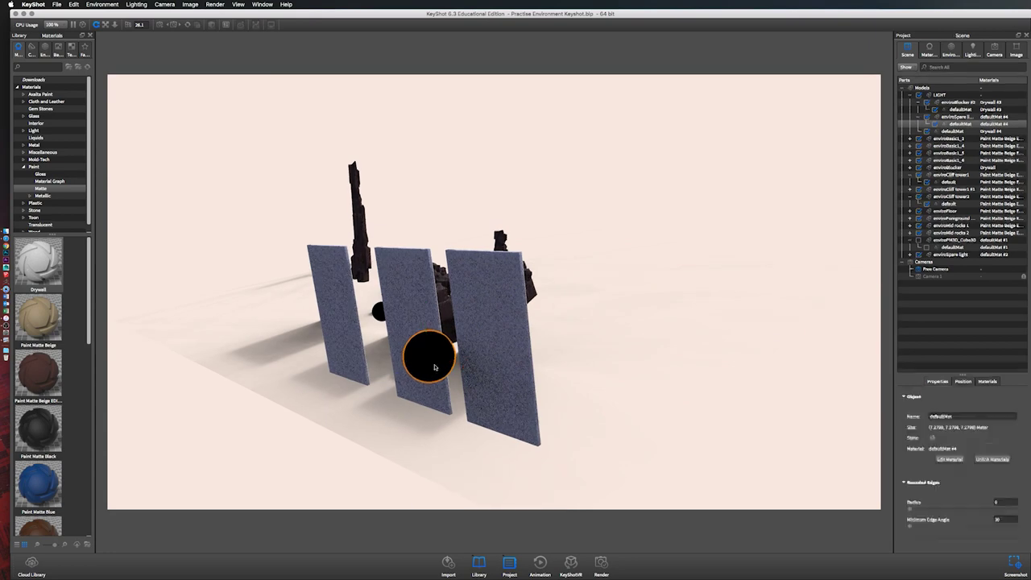
pyautogui.doubleClick(959, 124)
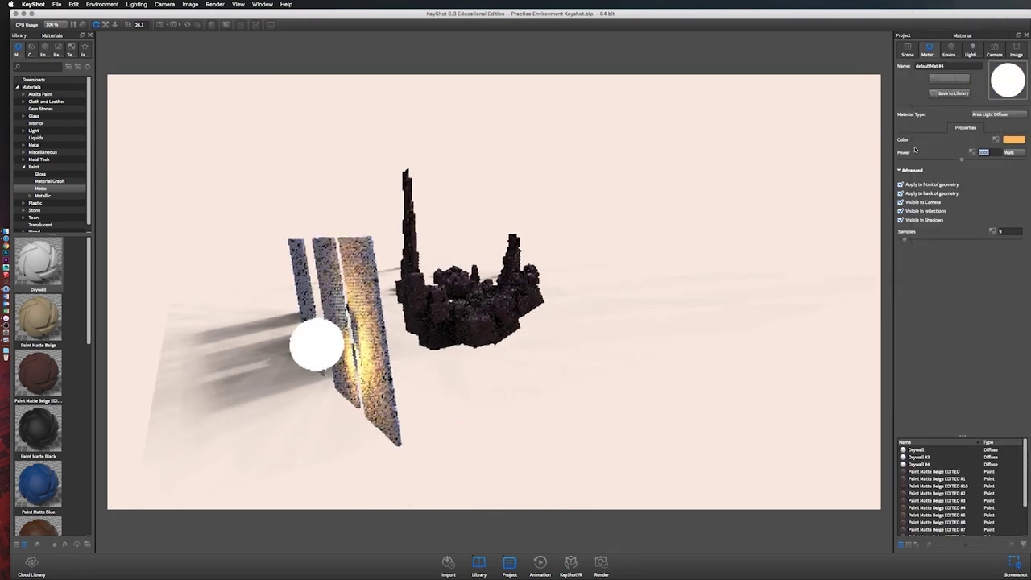
# Step: Move and resize the light over the panels, then return to Camera 1
pyautogui.click(908, 50)
pyautogui.click(966, 397)
pyautogui.moveTo(451, 387); pyautogui.dragTo(645, 396)
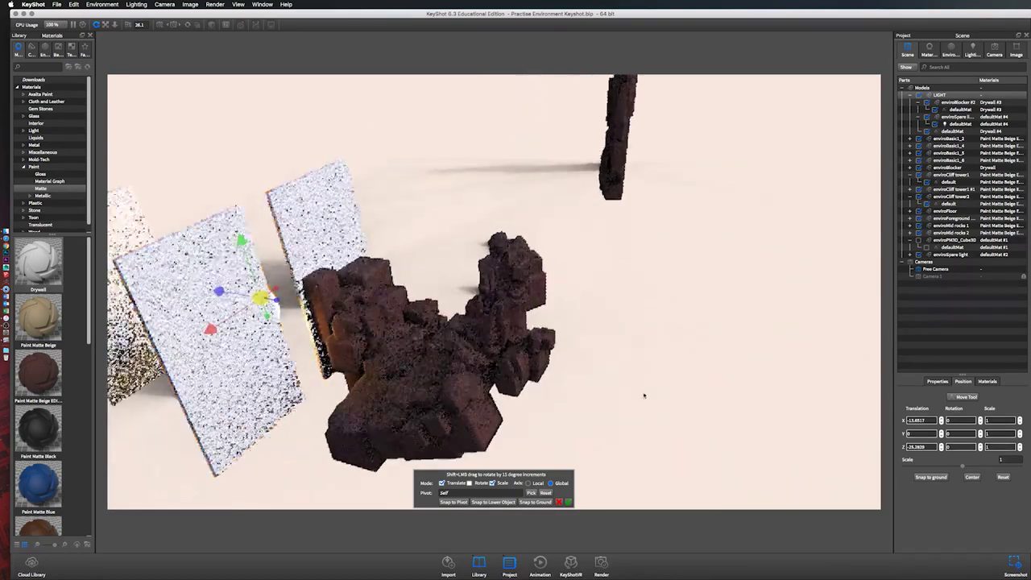
pyautogui.moveTo(645, 395); pyautogui.dragTo(972, 516)
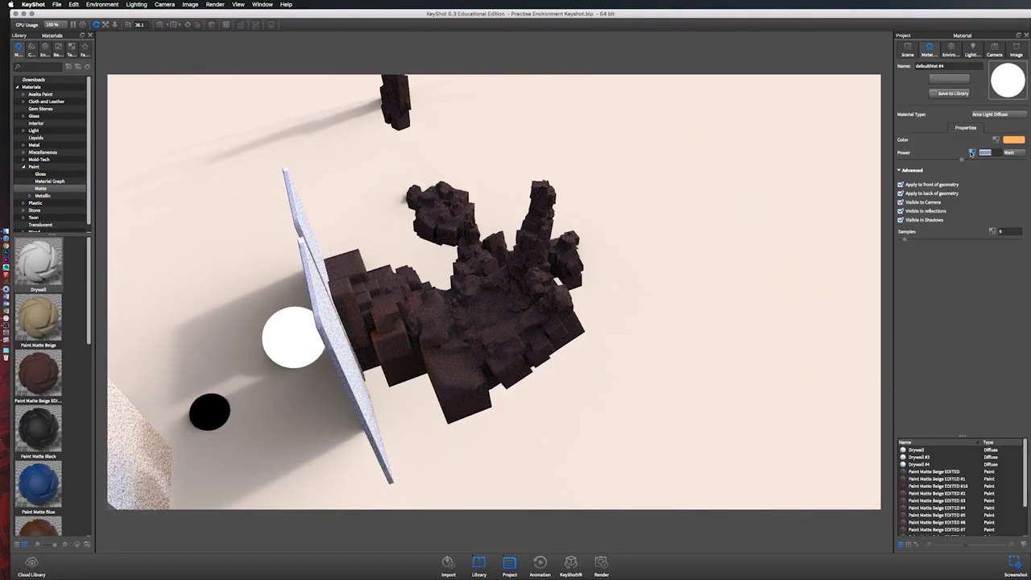
pyautogui.click(994, 50)
pyautogui.click(953, 78)
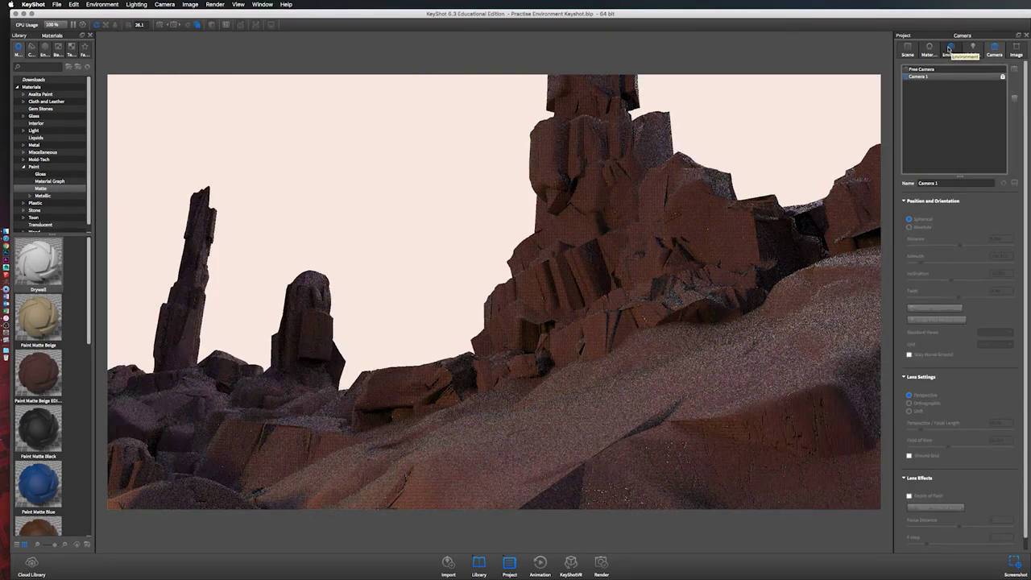
# Step: Rotate a light panel toward the rocks, slide it along X, and return to Camera 1
pyautogui.click(922, 68)
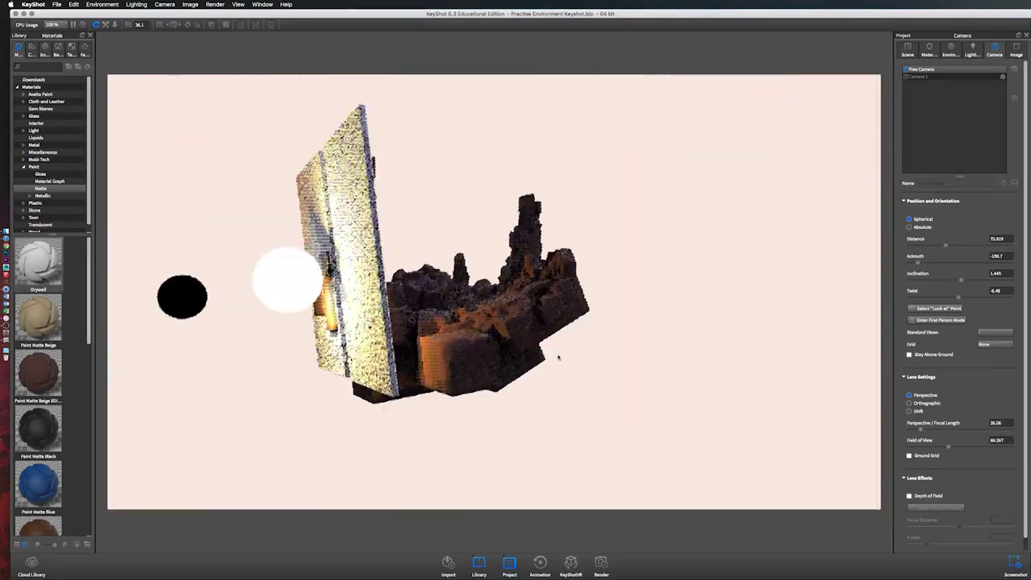
pyautogui.click(908, 51)
pyautogui.click(967, 397)
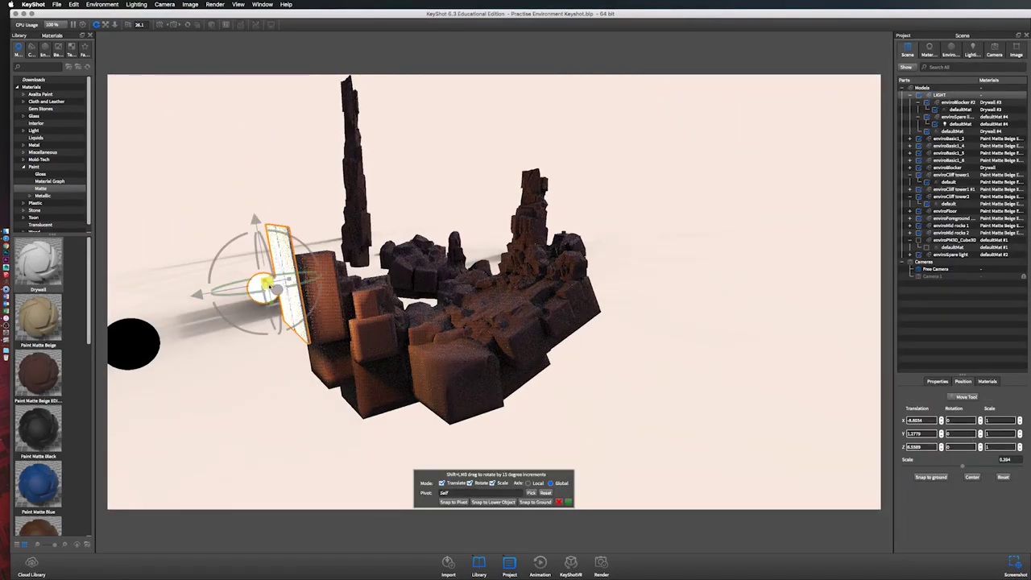
pyautogui.moveTo(452, 332); pyautogui.dragTo(531, 401)
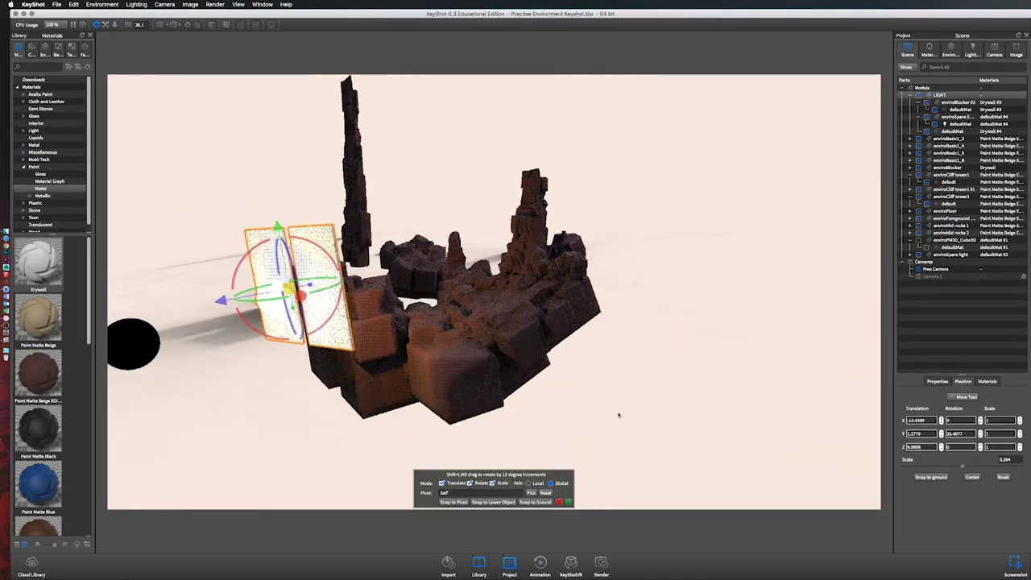
pyautogui.click(569, 504)
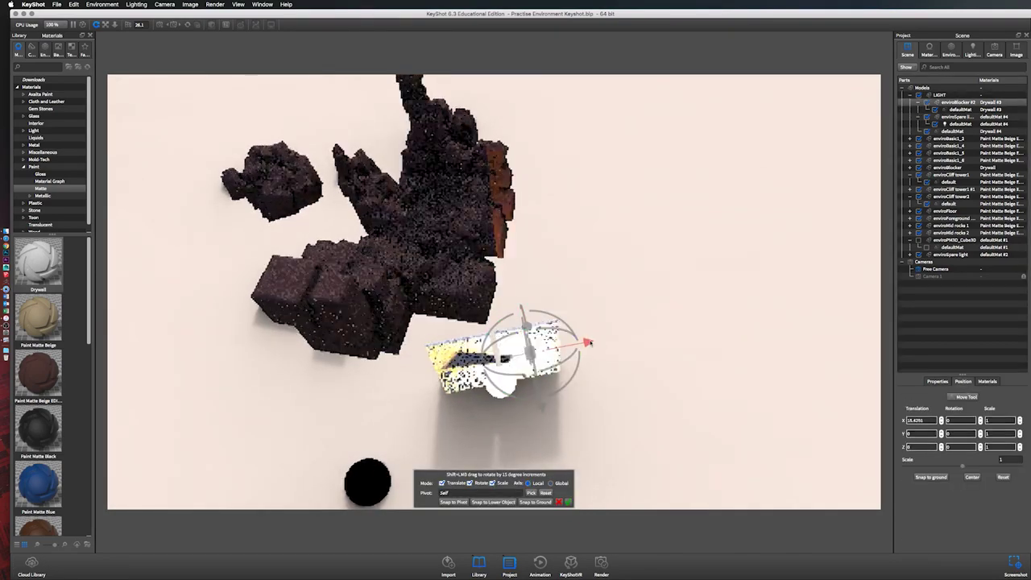
pyautogui.moveTo(636, 449); pyautogui.dragTo(610, 396)
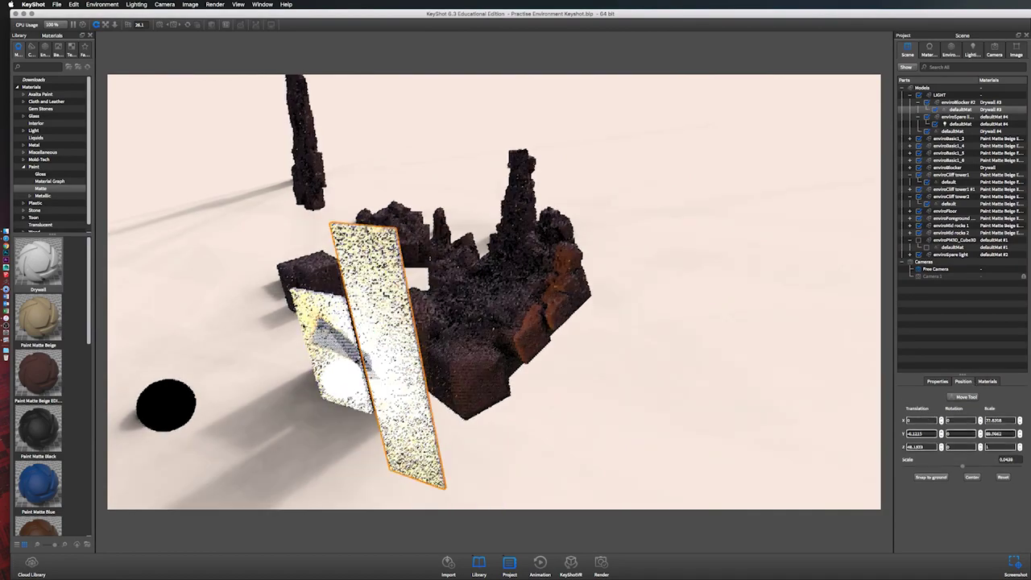
pyautogui.click(994, 50)
pyautogui.click(949, 76)
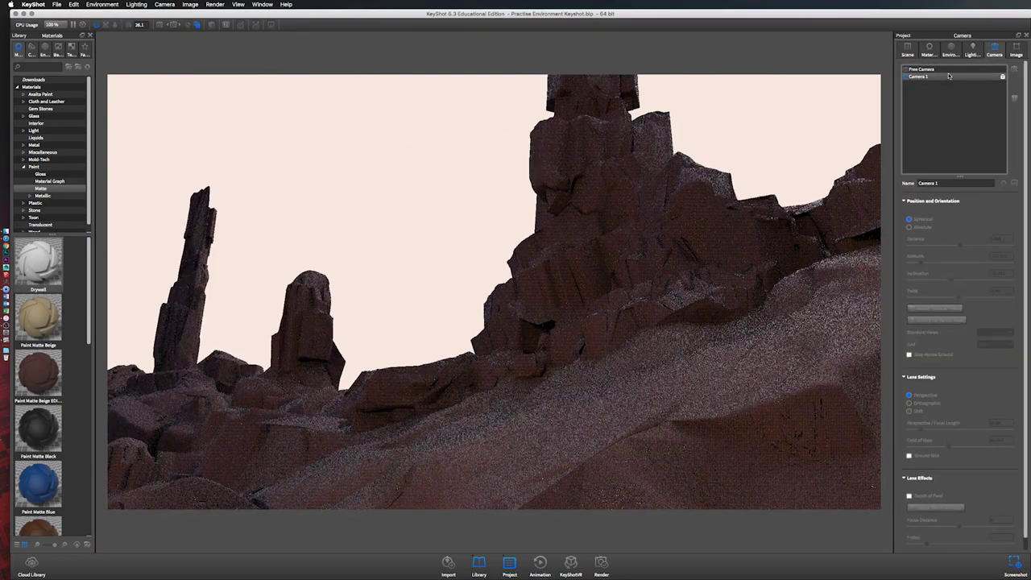
# Step: Open the area light's material and set its power to 50000 W
pyautogui.click(973, 50)
pyautogui.click(908, 50)
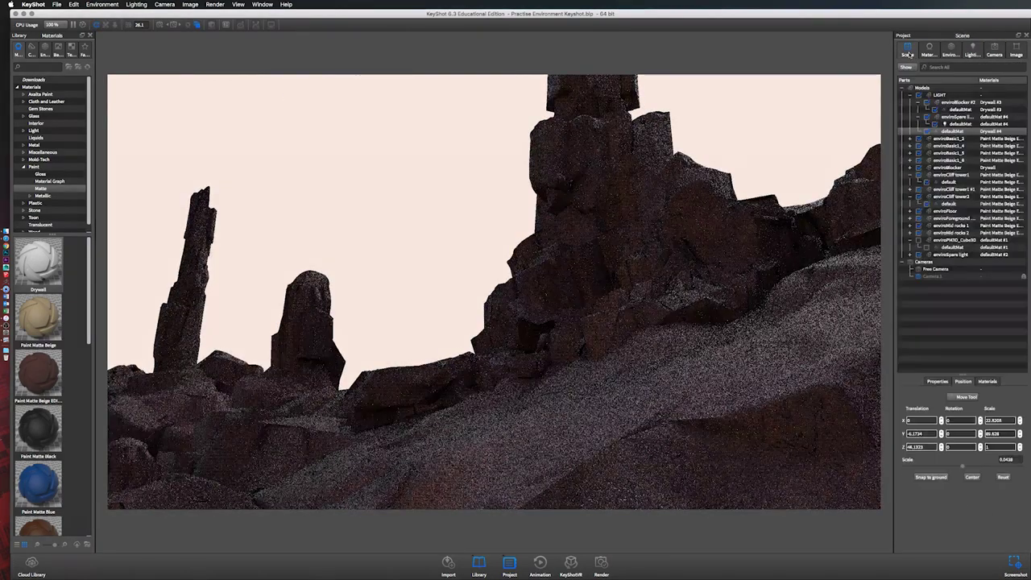
pyautogui.click(994, 50)
pyautogui.moveTo(433, 258); pyautogui.dragTo(623, 359)
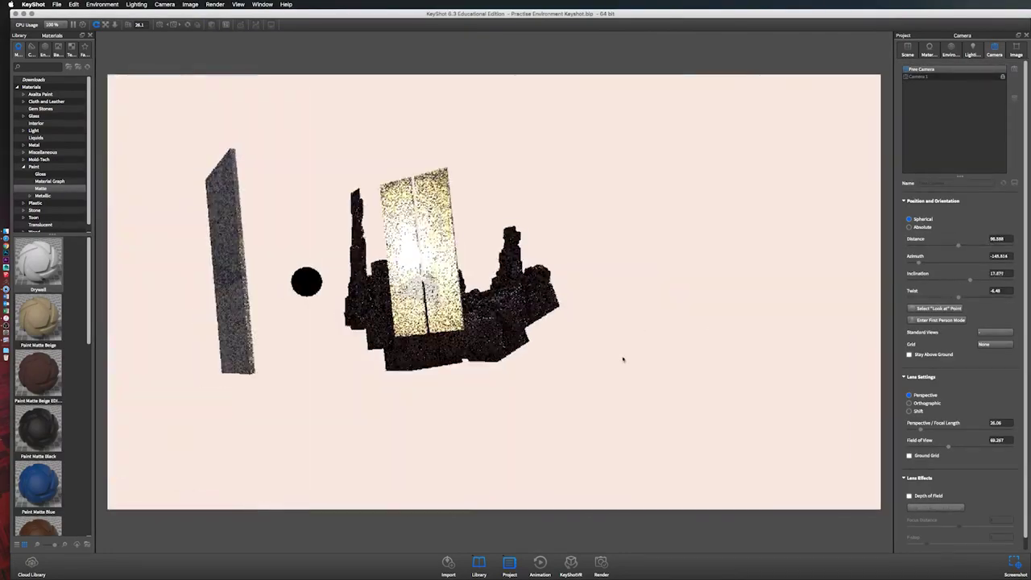
pyautogui.click(1017, 53)
pyautogui.moveTo(516, 266); pyautogui.dragTo(674, 320)
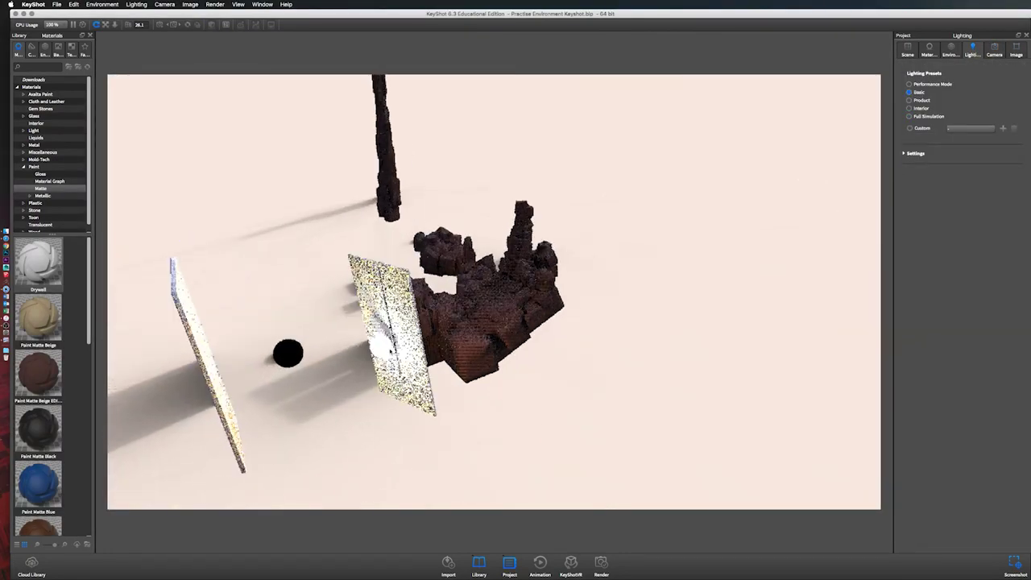
pyautogui.doubleClick(387, 330)
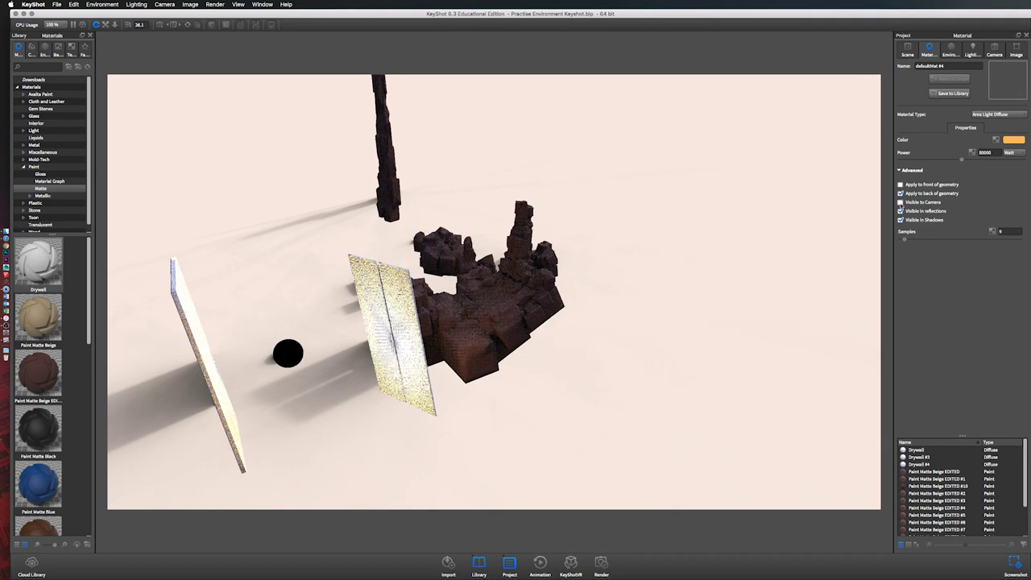
# Step: Rotate, stretch and slide the light panel far to the side
pyautogui.click(907, 50)
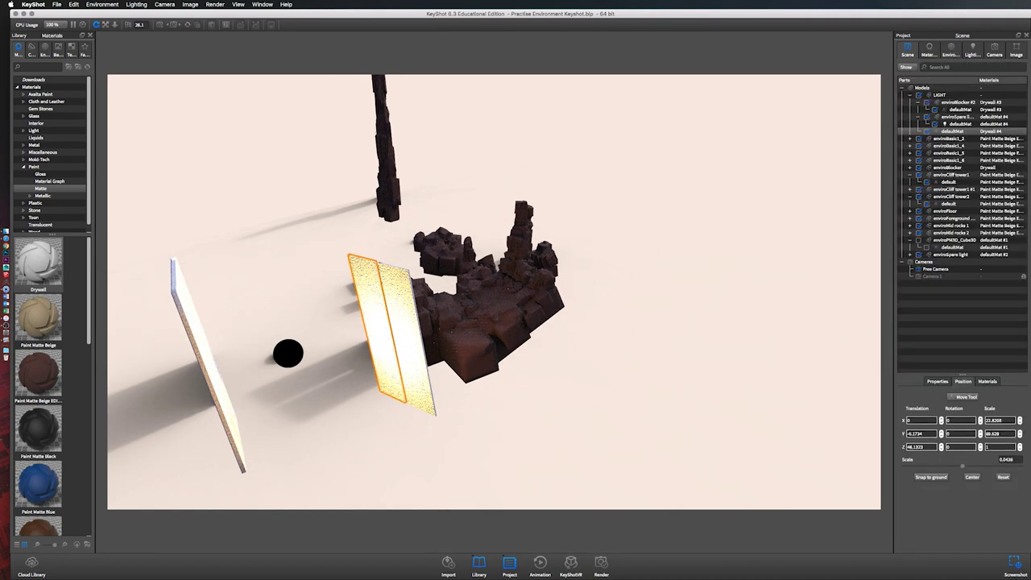
pyautogui.click(361, 352)
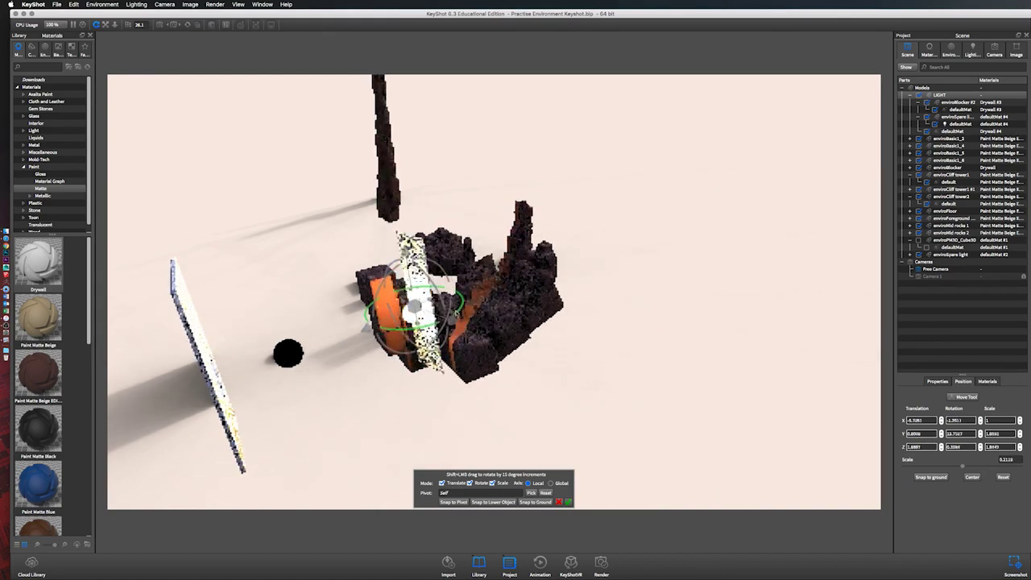
pyautogui.moveTo(591, 356); pyautogui.dragTo(548, 373)
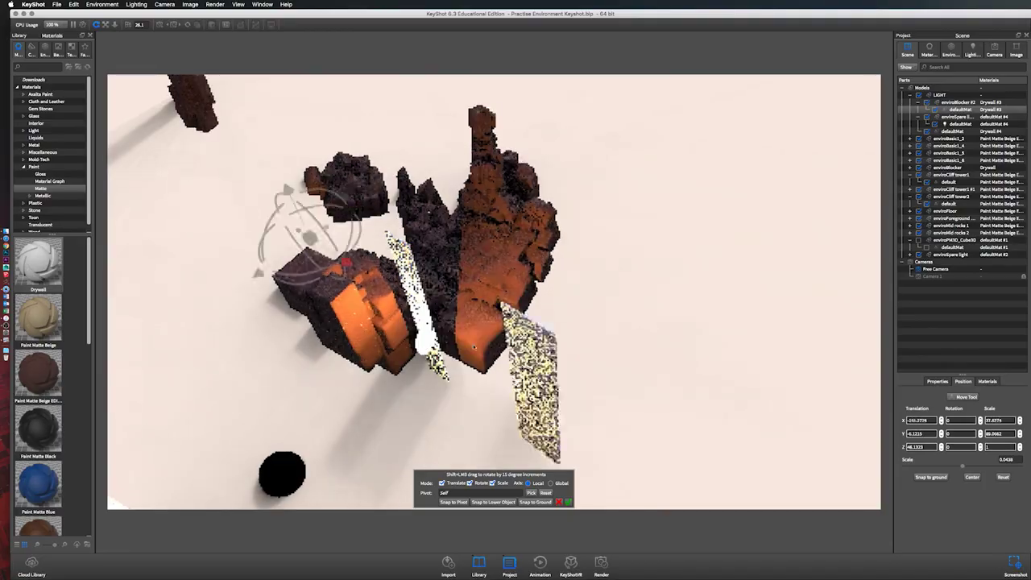
pyautogui.moveTo(516, 338); pyautogui.dragTo(610, 364)
pyautogui.click(941, 422)
pyautogui.moveTo(725, 403)
pyautogui.mouseDown()
pyautogui.moveTo(638, 421)
pyautogui.moveTo(683, 382)
pyautogui.mouseUp()
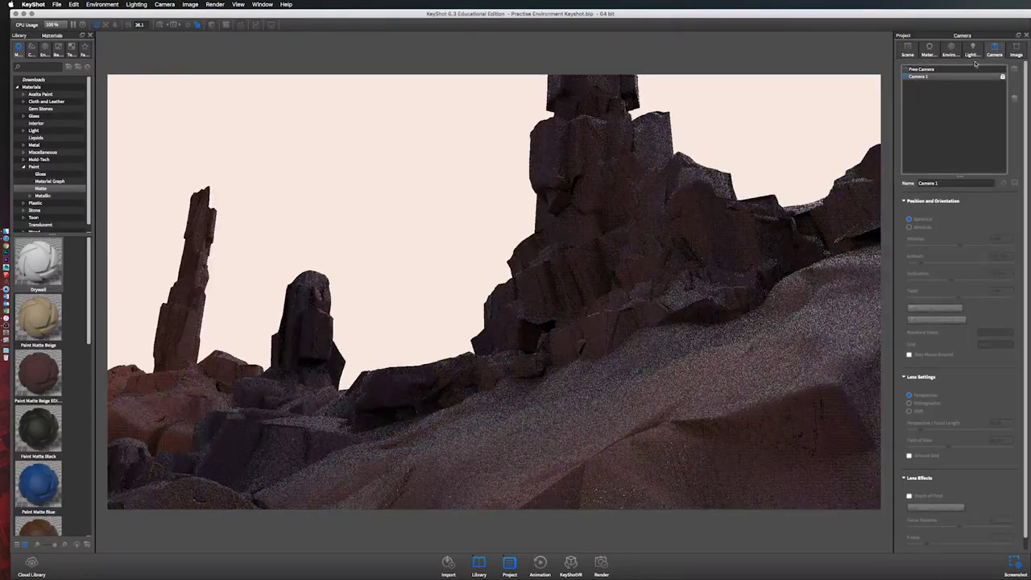
pyautogui.click(923, 69)
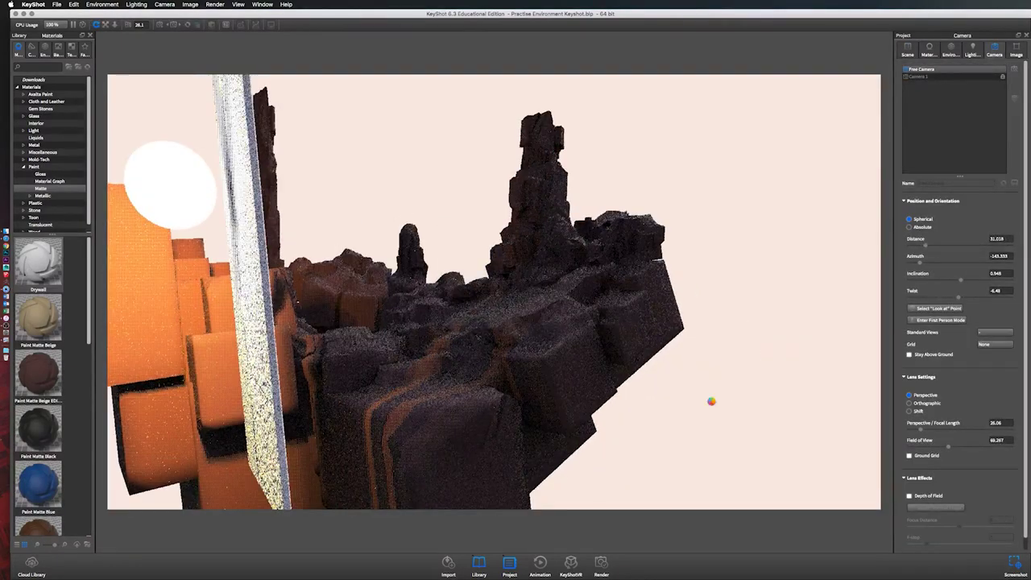
# Step: Set the wall's Translation X to -15 and return to the Camera 1 view
pyautogui.doubleClick(293, 223)
pyautogui.click(908, 50)
pyautogui.click(966, 396)
pyautogui.click(200, 213)
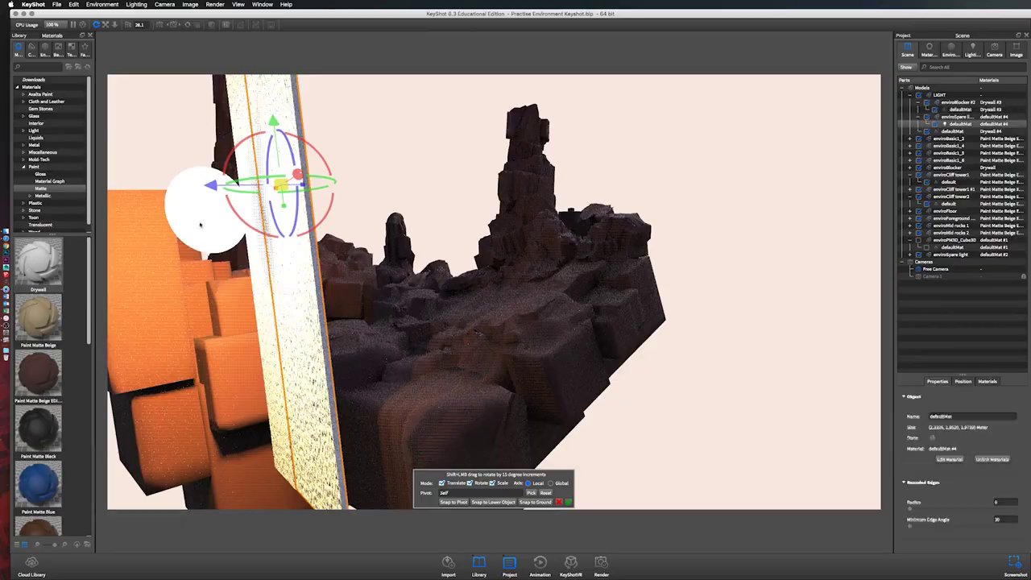
pyautogui.moveTo(200, 213)
pyautogui.mouseDown()
pyautogui.moveTo(423, 244)
pyautogui.moveTo(261, 201)
pyautogui.mouseUp()
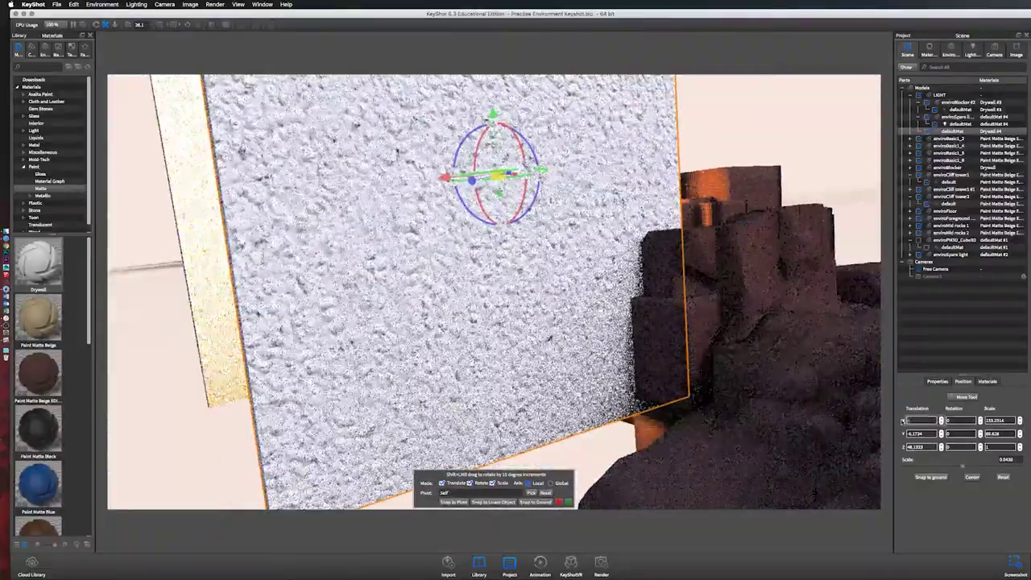
pyautogui.moveTo(262, 202); pyautogui.dragTo(890, 420)
pyautogui.write('-15')
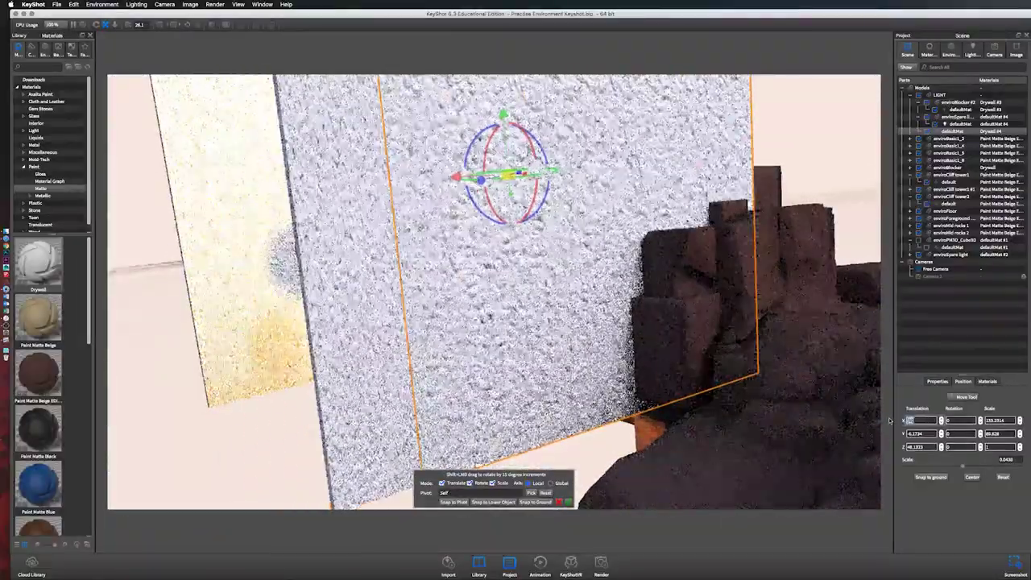
pyautogui.click(569, 502)
pyautogui.moveTo(529, 494); pyautogui.dragTo(322, 403)
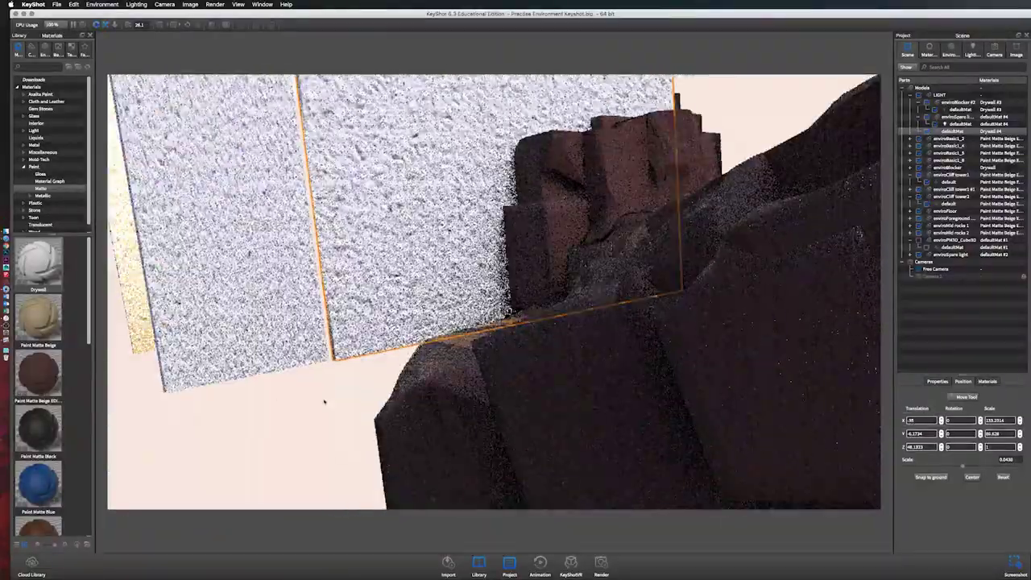
pyautogui.click(994, 54)
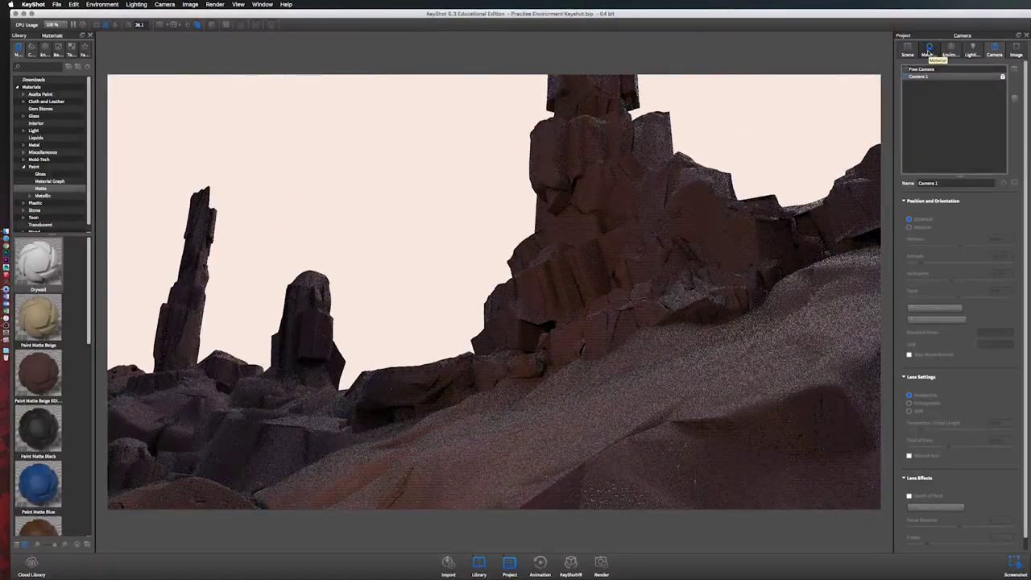
# Step: Select the enviroSpare sphere light in the scene tree and open its material
pyautogui.moveTo(425, 270); pyautogui.dragTo(641, 431)
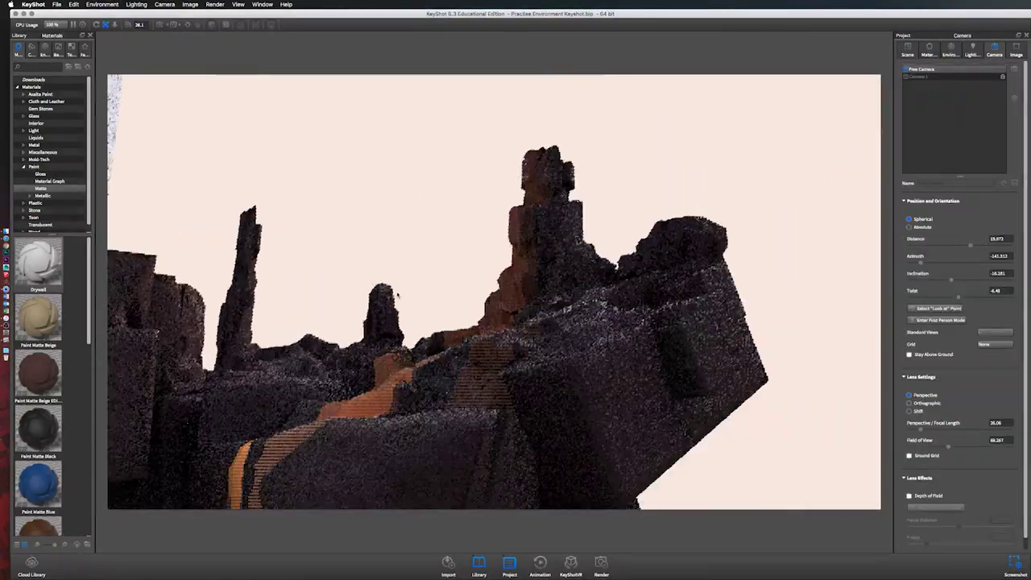
pyautogui.click(909, 54)
pyautogui.rightClick(954, 254)
pyautogui.click(926, 307)
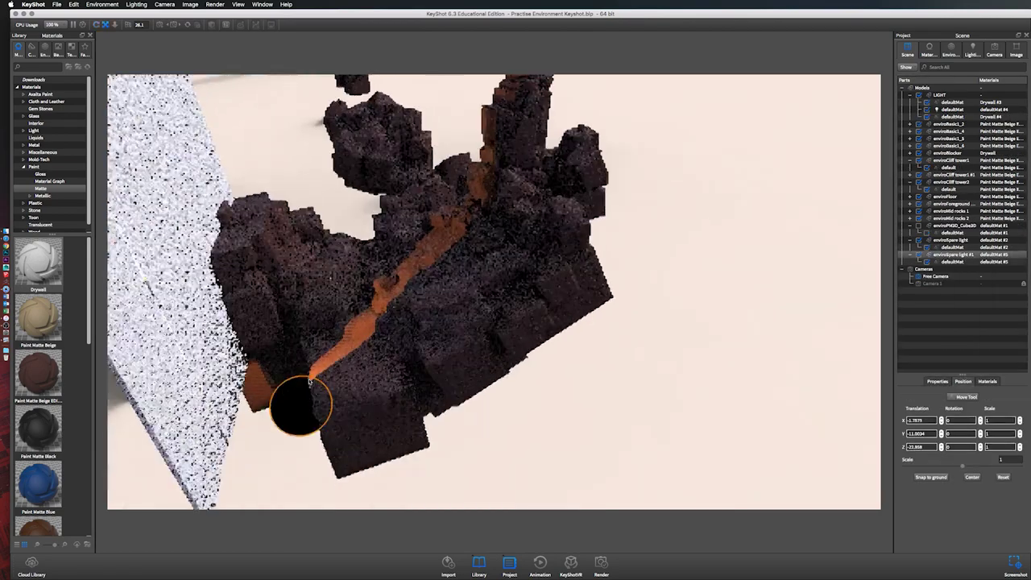
pyautogui.click(966, 396)
pyautogui.doubleClick(337, 308)
# Step: Turn the sphere's material into an orange Area Light Diffuse so it glows
pyautogui.click(908, 54)
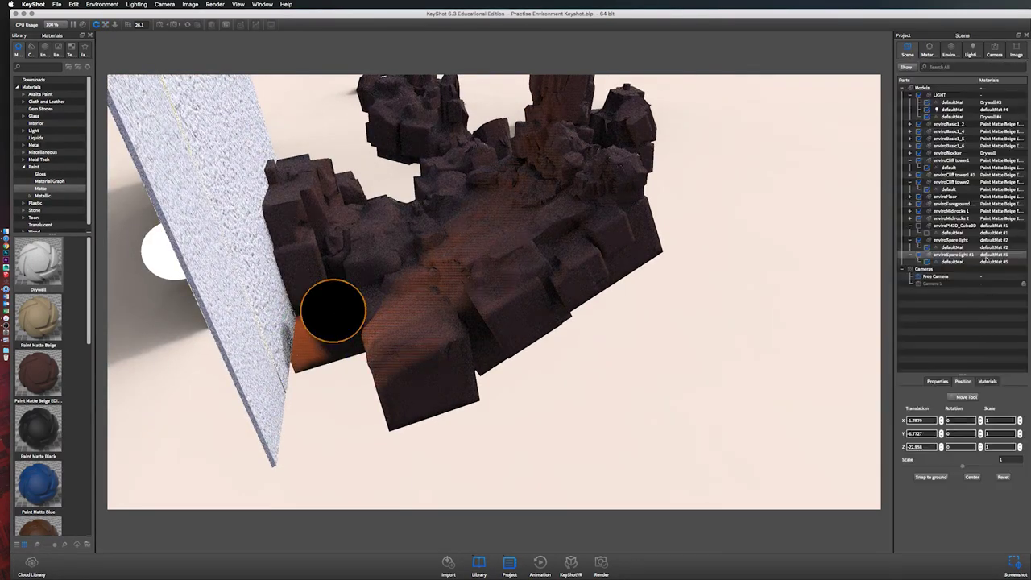
pyautogui.click(929, 54)
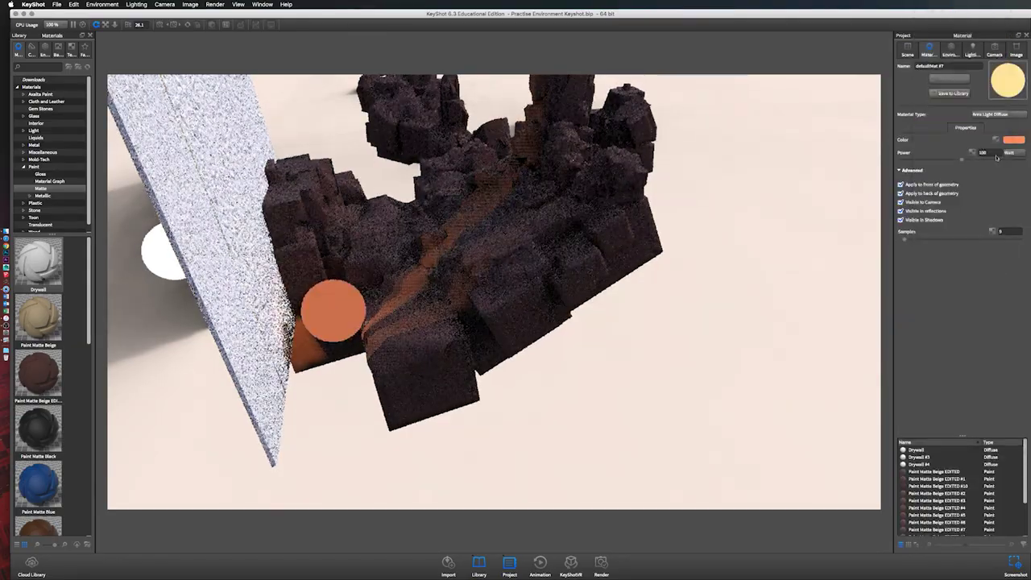
pyautogui.click(995, 54)
pyautogui.click(915, 76)
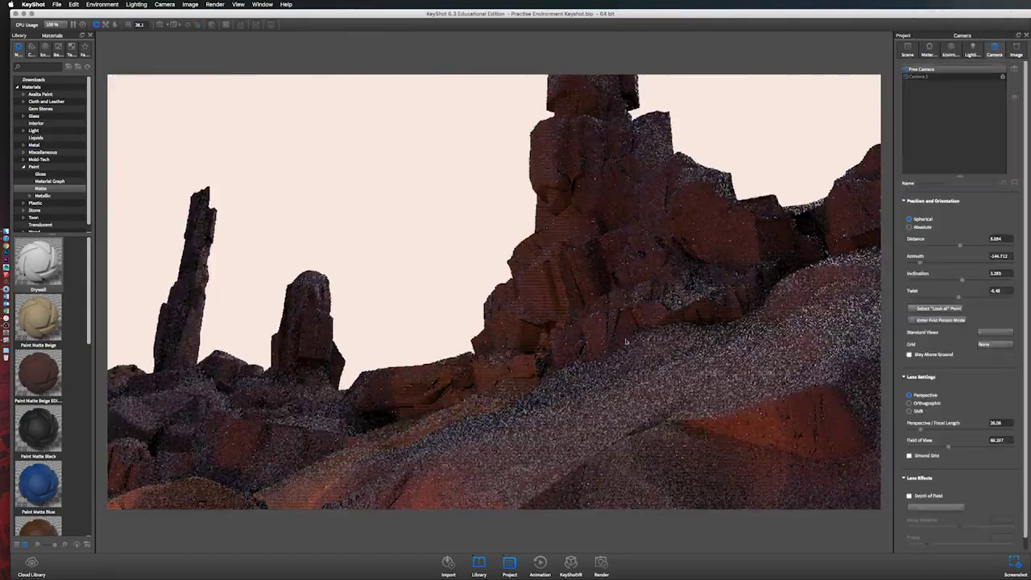
pyautogui.click(908, 54)
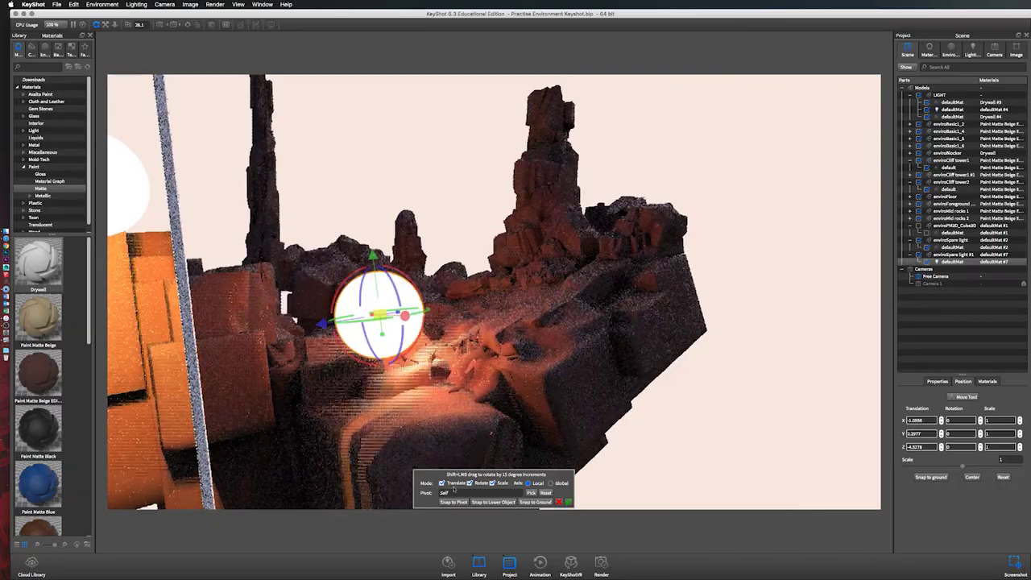
# Step: Scale the sphere light up and move it down among the rocks
pyautogui.click(568, 502)
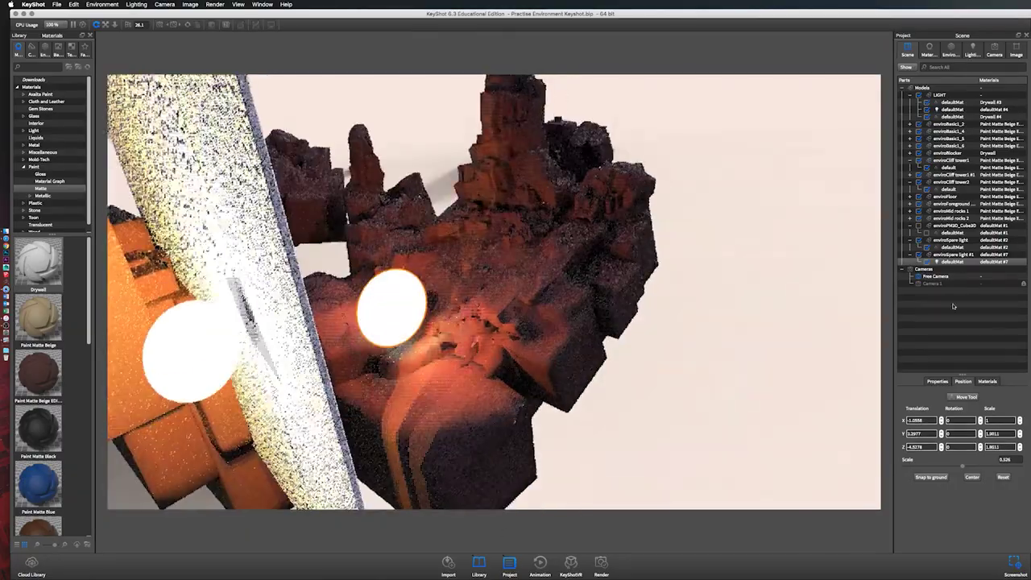
pyautogui.click(931, 52)
pyautogui.click(995, 54)
pyautogui.click(918, 76)
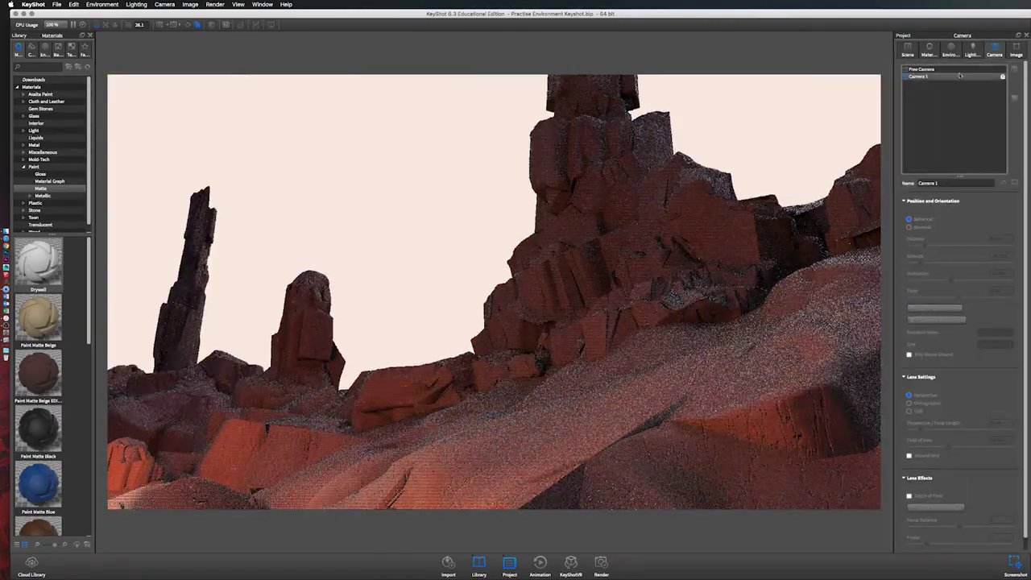
pyautogui.click(923, 68)
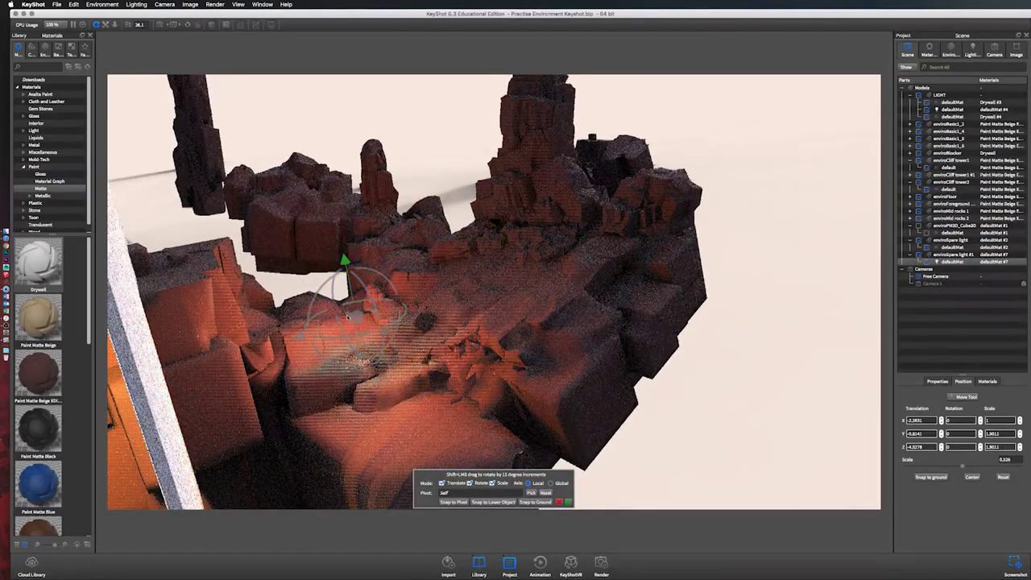
pyautogui.moveTo(348, 317); pyautogui.dragTo(355, 355)
# Step: Set the environment background to a pale lavender colour, viewed through Camera 1
pyautogui.click(993, 53)
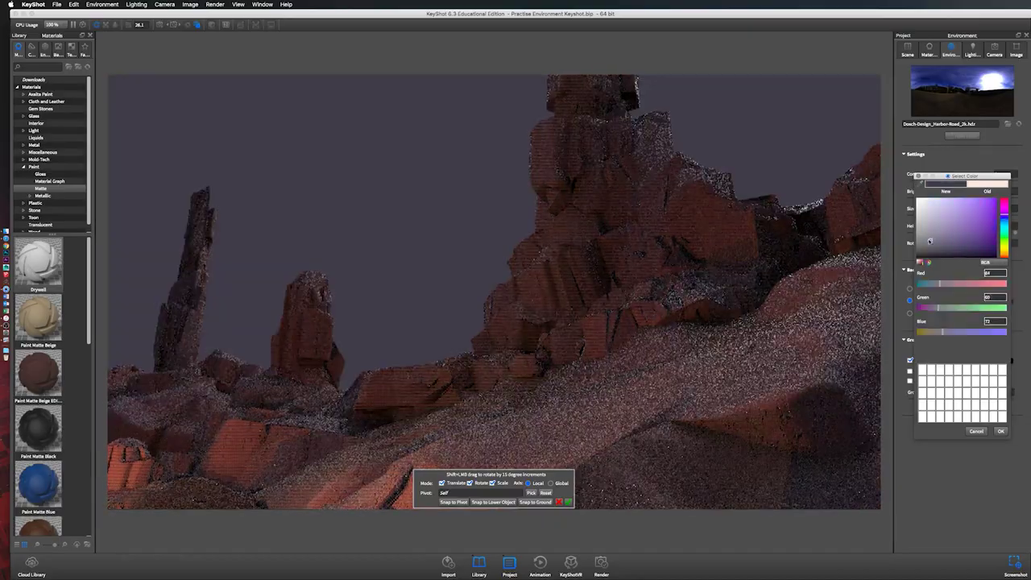
pyautogui.click(930, 211)
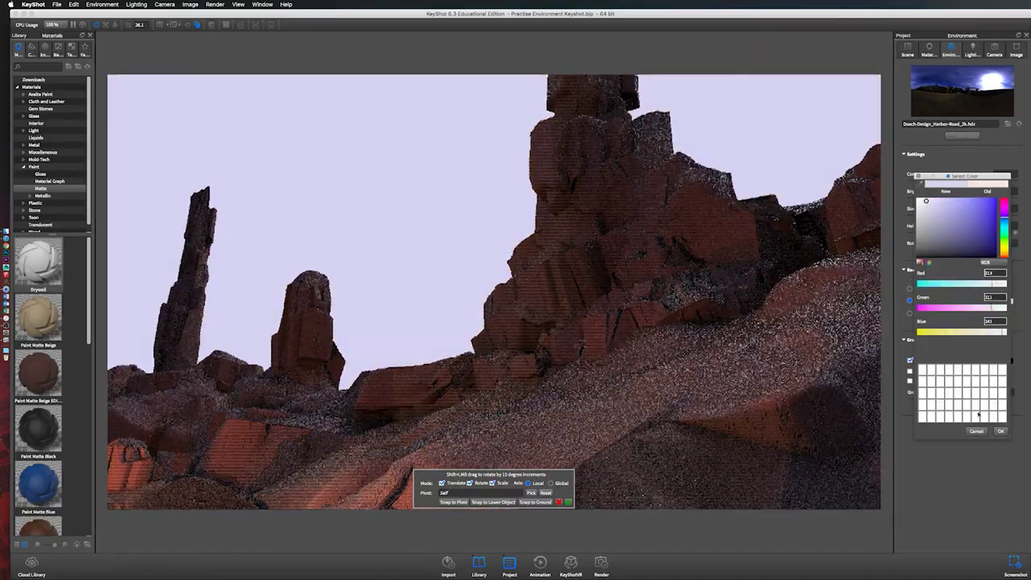
pyautogui.click(465, 274)
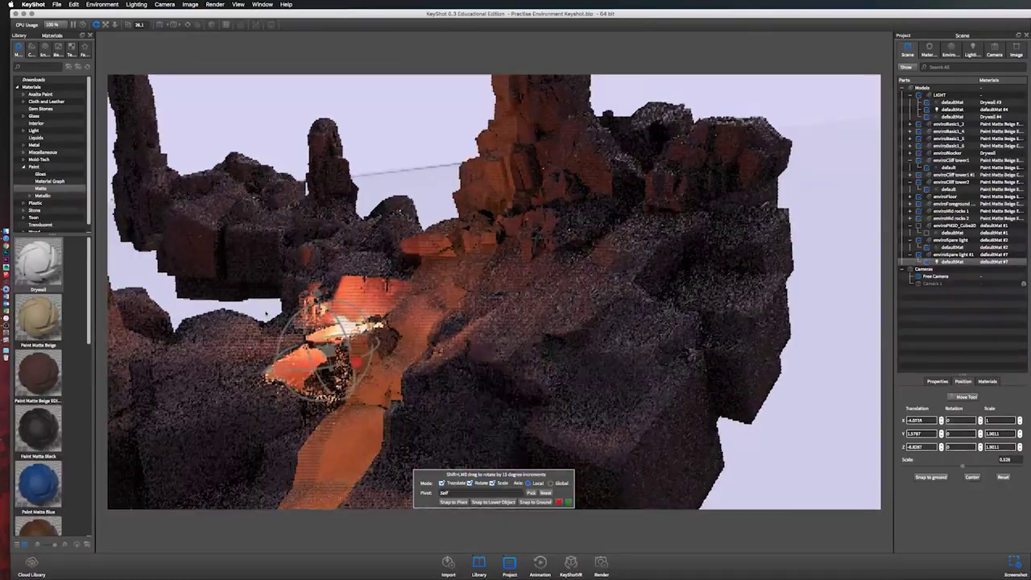
# Step: Load crackle.jpg as the bump texture on the cliff's Paint Matte Beige EDITED #1 material
pyautogui.click(921, 76)
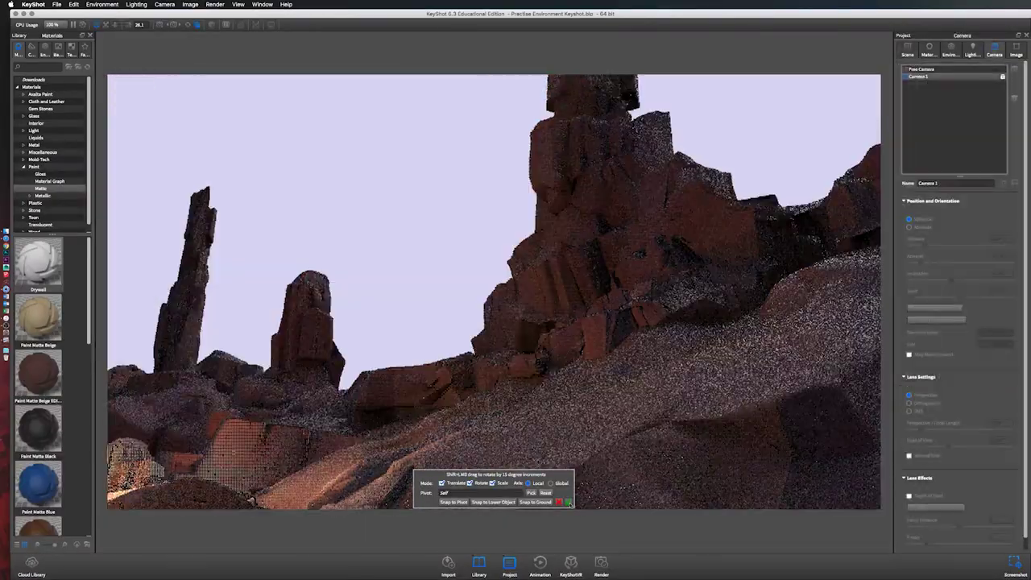
pyautogui.doubleClick(636, 222)
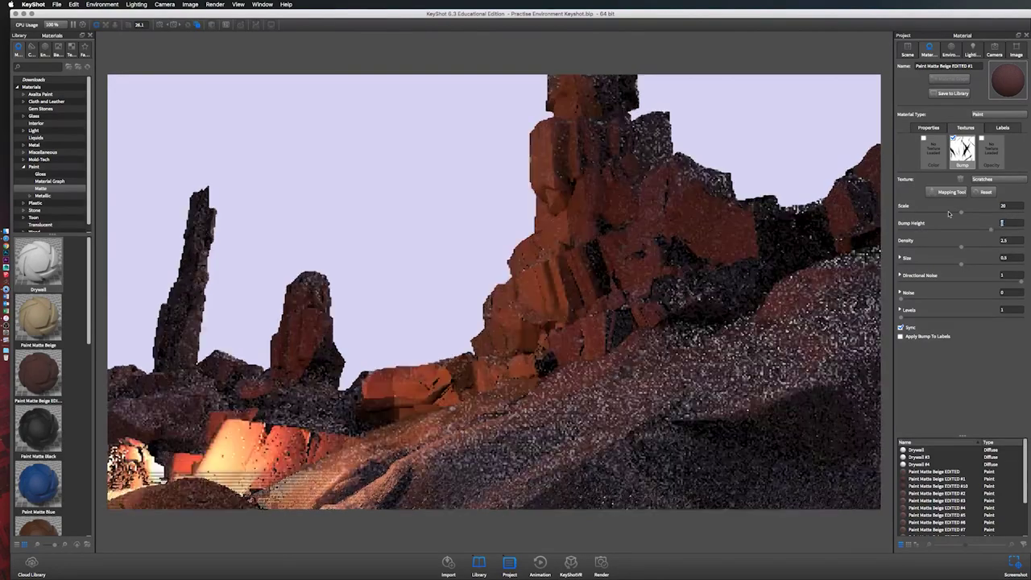
pyautogui.click(968, 153)
pyautogui.press('Return')
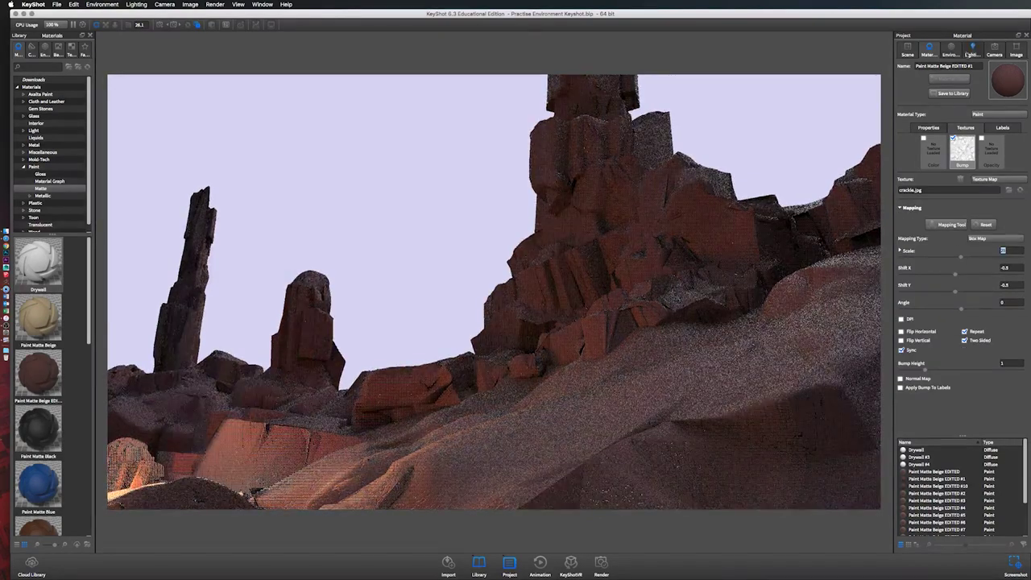
pyautogui.click(970, 50)
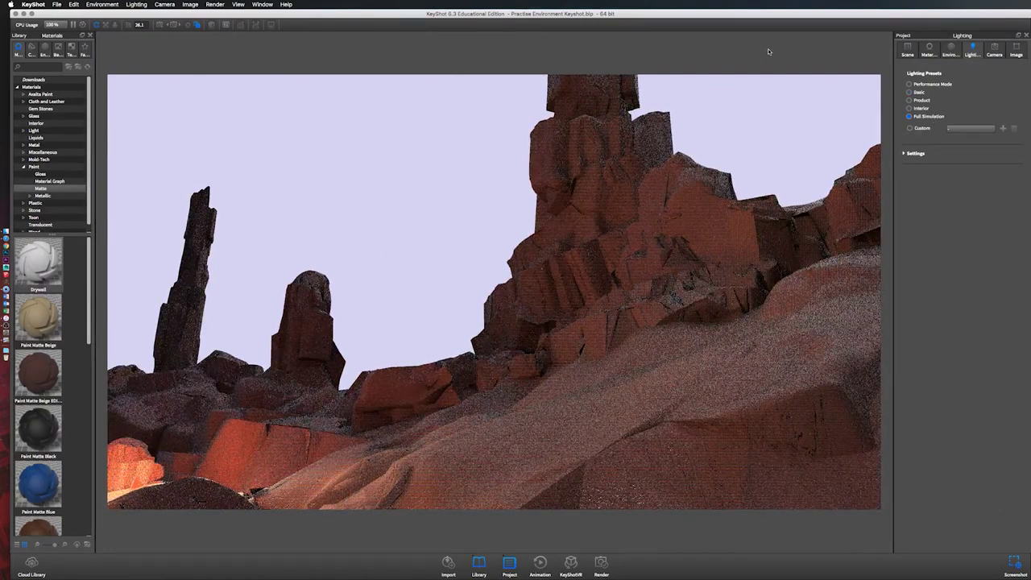
# Step: Open KeyShot's camera settings
pyautogui.click(994, 50)
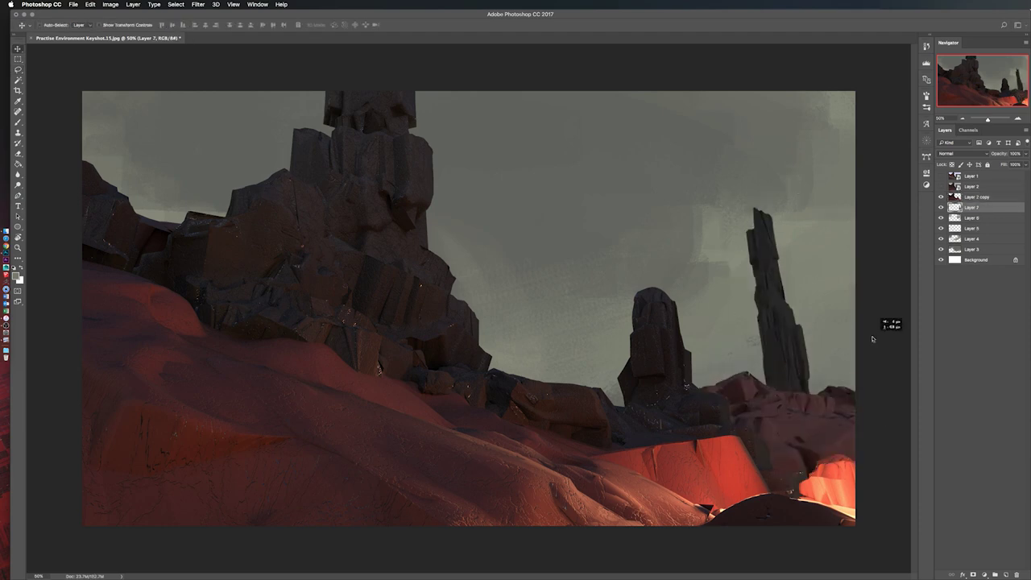
# Step: Select an area along the painting's right side and prepare a 70% opacity brush
pyautogui.moveTo(743, 443); pyautogui.dragTo(681, 446)
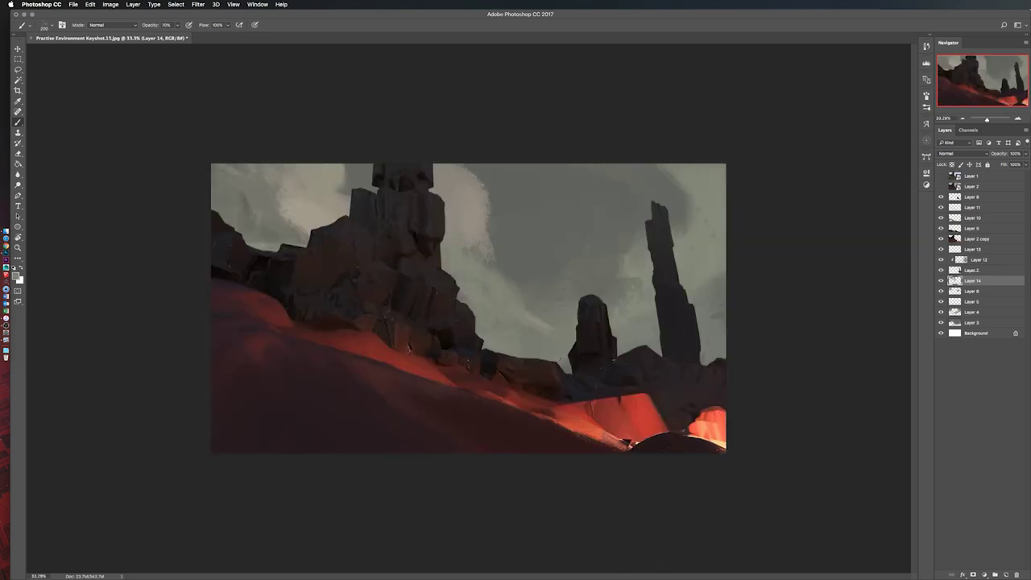
pyautogui.hotkey('ctrl', 'shift', 'h')
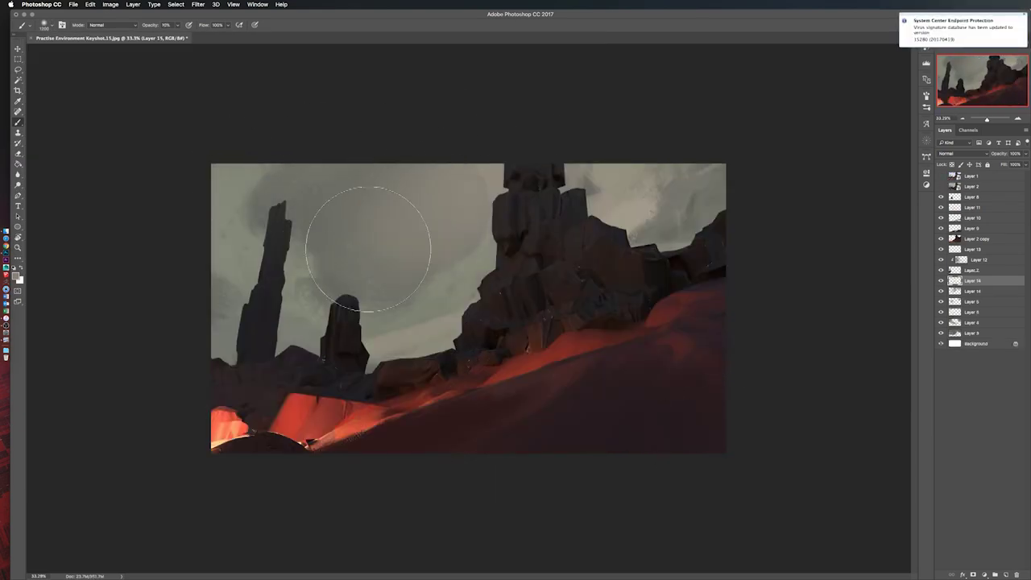
pyautogui.hotkey('ctrl', 'shift', 'h')
pyautogui.rightClick(226, 416)
pyautogui.press('Escape')
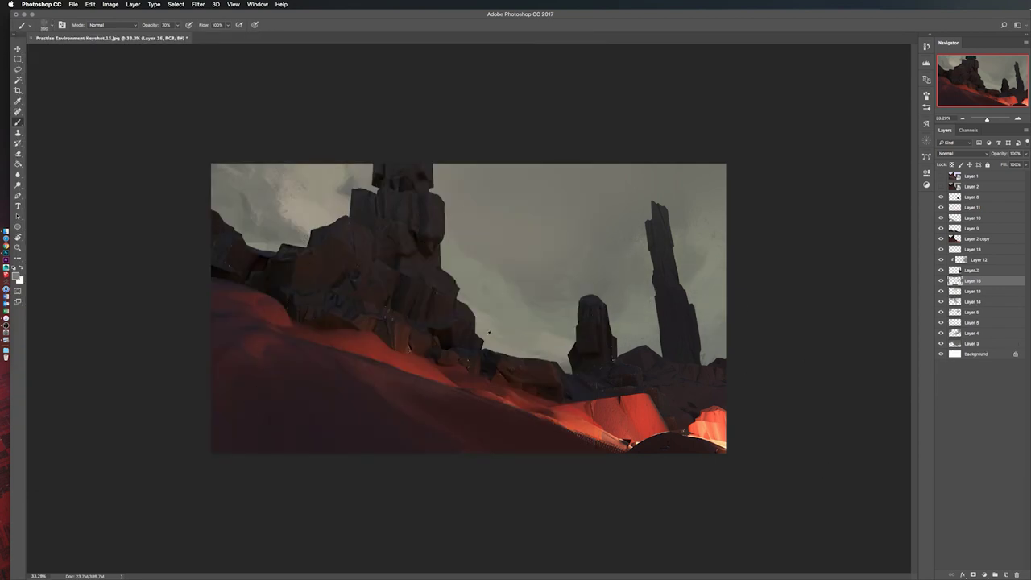
pyautogui.hotkey('ctrl', 'shift', 'h')
pyautogui.hotkey('ctrl', 'shift', 'h')
# Step: Paint light grey sky strokes on Layer 17 and add a Soft Light layer
pyautogui.hotkey('ctrl', 'shift', 'h')
pyautogui.hotkey('ctrl', 'shift', 'alt', 'n')
pyautogui.moveTo(387, 303); pyautogui.dragTo(493, 242)
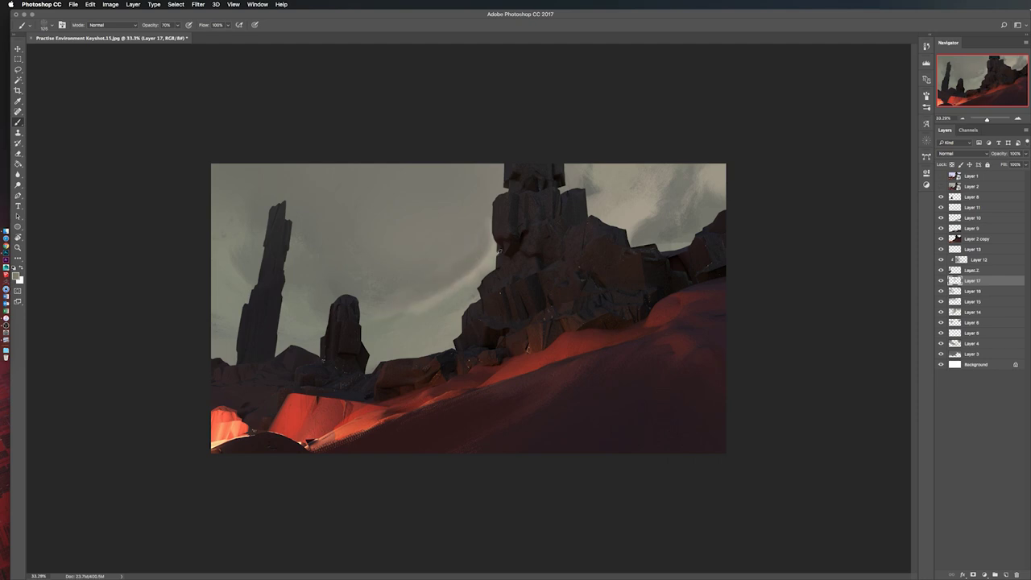
pyautogui.hotkey('ctrl', 'shift', 'h')
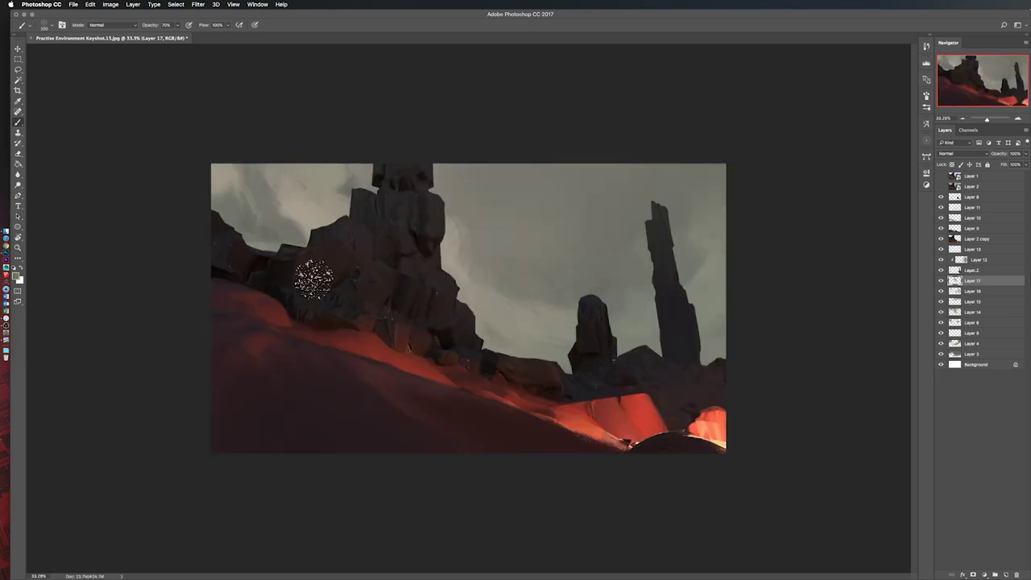
pyautogui.hotkey('ctrl', 'shift', 'h')
pyautogui.press('Return')
pyautogui.press('b')
pyautogui.hotkey('ctrl', 'shift', 'alt', 'n')
pyautogui.hotkey('shift', 'alt', 'f')
pyautogui.hotkey('ctrl', 'shift', 'h')
# Step: Duplicate Layer 11 as an Overlay copy and adjust its hue and saturation
pyautogui.keyDown('ctrl'); pyautogui.keyDown('alt'); pyautogui.rightClick(419, 366); pyautogui.keyUp('alt'); pyautogui.keyUp('ctrl')
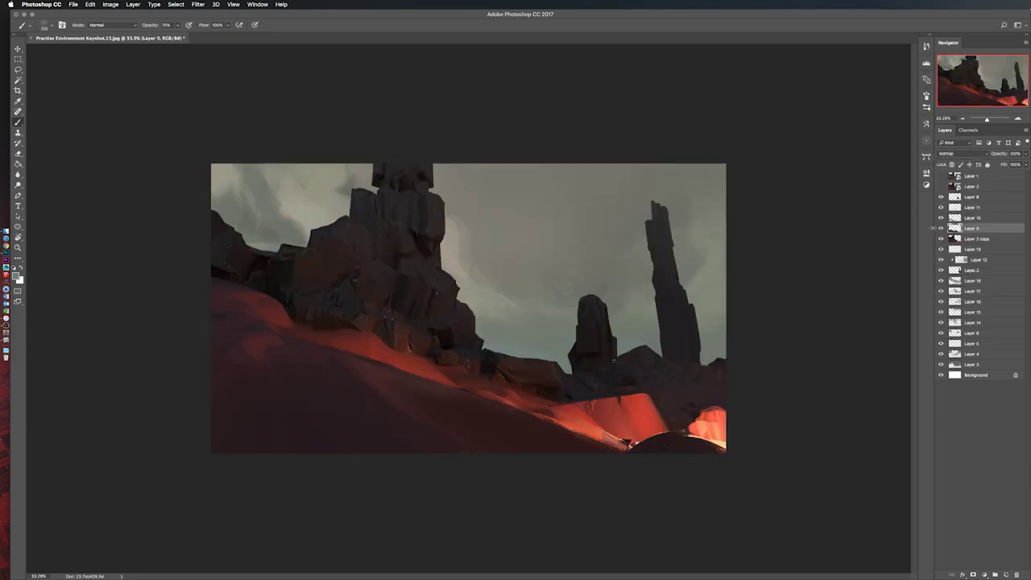
pyautogui.hotkey('ctrl', 'shift', 'h')
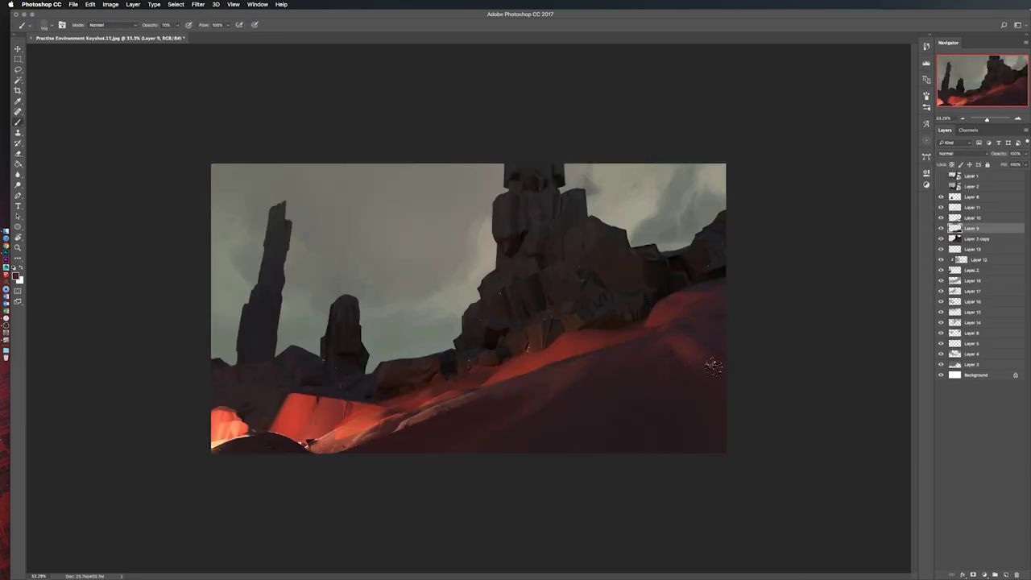
pyautogui.hotkey('ctrl', 'shift', 'h')
pyautogui.hotkey('ctrl', 'j')
pyautogui.hotkey('shift', 'alt', 'o')
pyautogui.hotkey('ctrl', 'u')
# Step: Add a new Layer 19, mirroring the canvas to check the composition
pyautogui.press('Return')
pyautogui.hotkey('ctrl', 'shift', 'h')
pyautogui.hotkey('ctrl', 'shift', 'n')
pyautogui.press('Return')
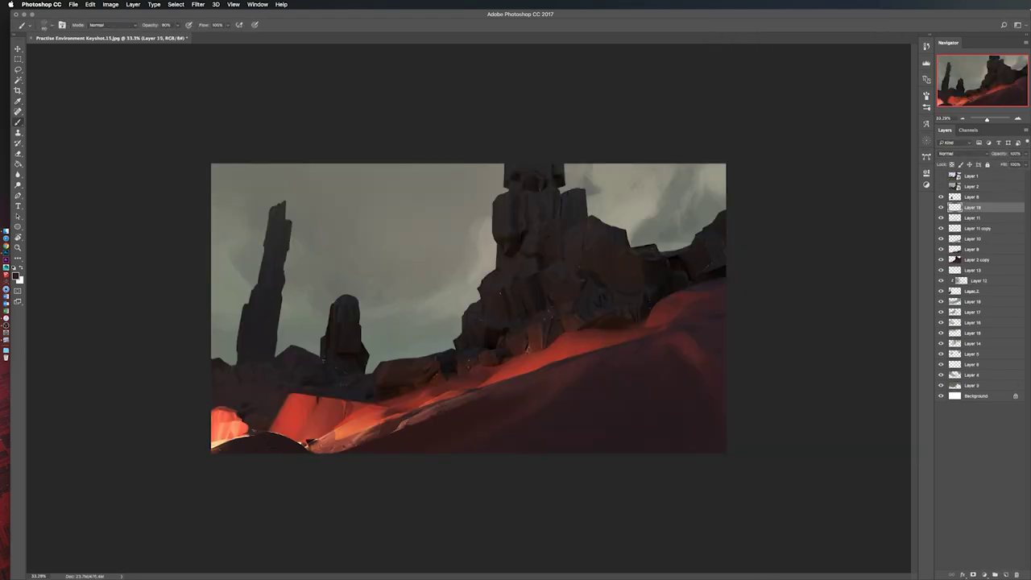
pyautogui.hotkey('ctrl', 'shift', 'h')
# Step: Lasso-select the dark rounded rock mound at the bottom of the painting
pyautogui.moveTo(533, 419); pyautogui.dragTo(388, 410)
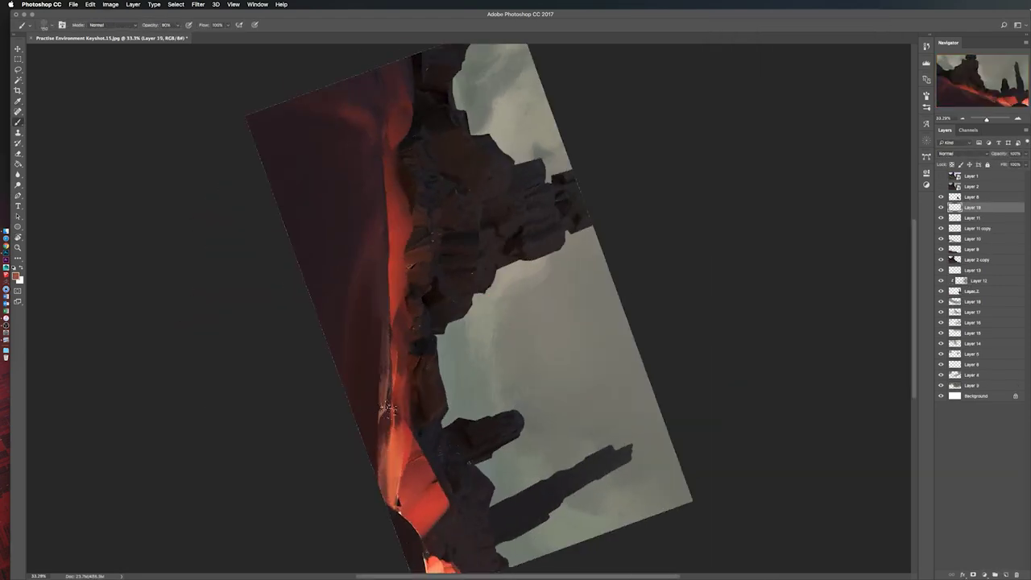
pyautogui.press('Escape')
pyautogui.scroll(2, 729, 453)
pyautogui.press('l')
pyautogui.moveTo(515, 291); pyautogui.dragTo(417, 326)
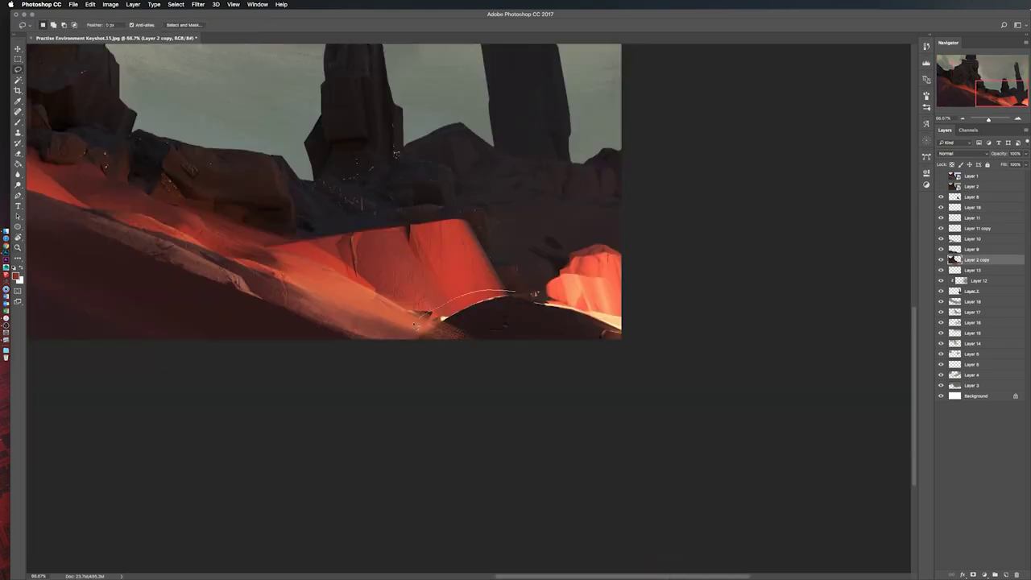
pyautogui.moveTo(508, 259); pyautogui.dragTo(489, 286)
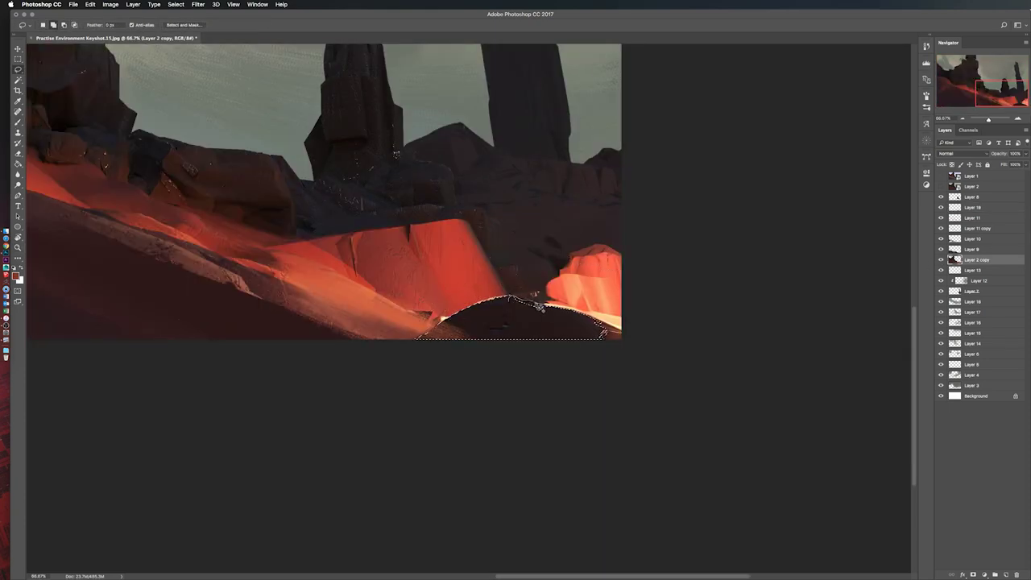
pyautogui.scroll(-3, 538, 306)
# Step: Sample the lava red from the lower painting and reset the view upright
pyautogui.press('r')
pyautogui.moveTo(564, 322); pyautogui.dragTo(609, 369)
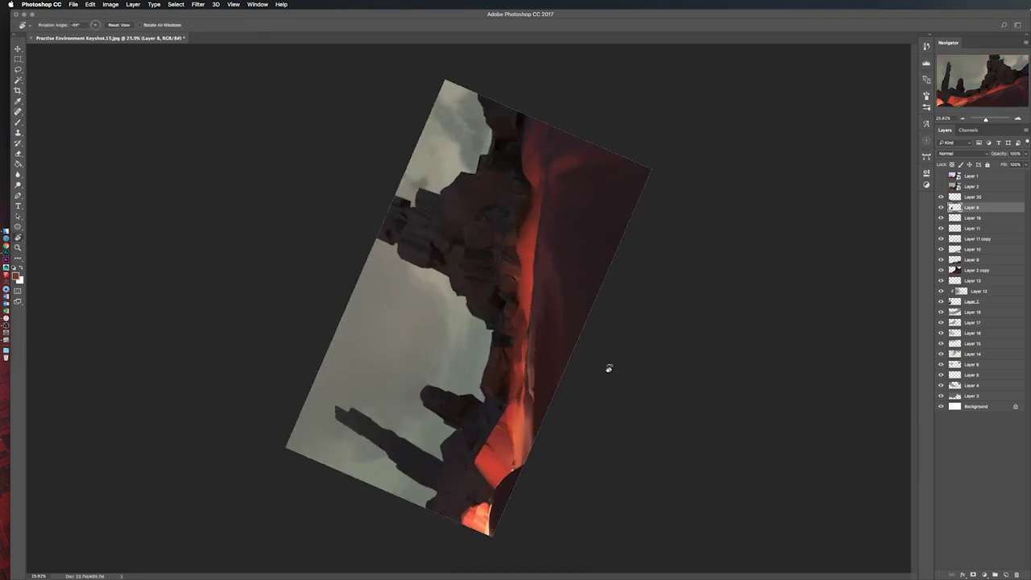
pyautogui.scroll(2, 609, 368)
pyautogui.press('b')
pyautogui.moveTo(618, 461); pyautogui.dragTo(612, 329)
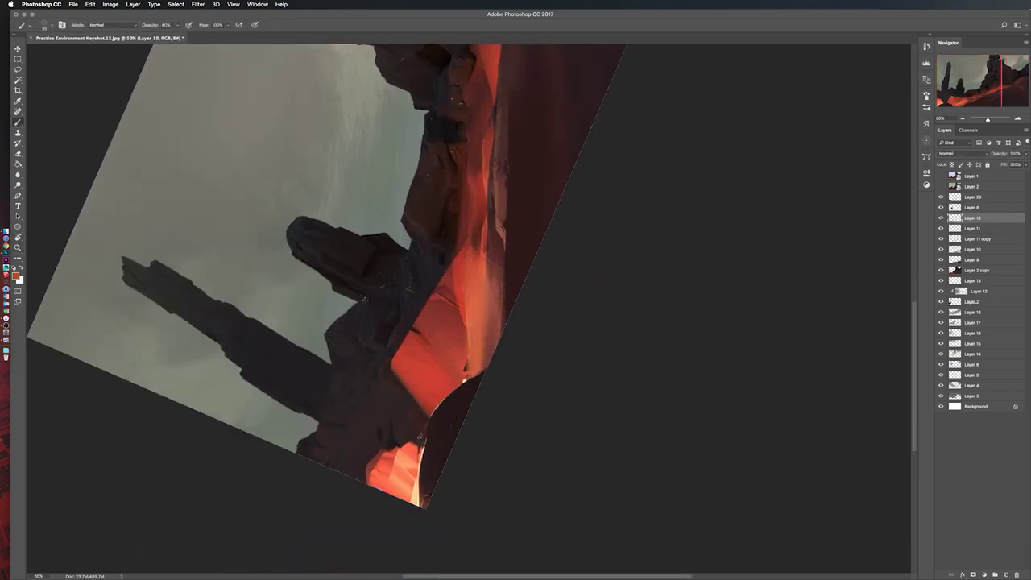
pyautogui.moveTo(516, 242); pyautogui.dragTo(552, 459)
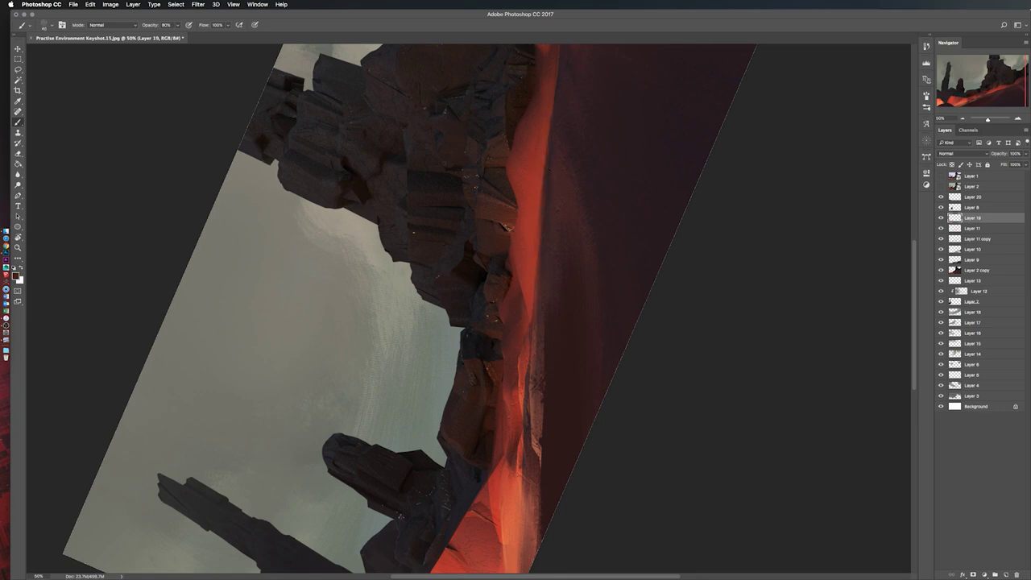
pyautogui.keyDown('alt'); pyautogui.click(523, 363); pyautogui.keyUp('alt')
pyautogui.press('Escape')
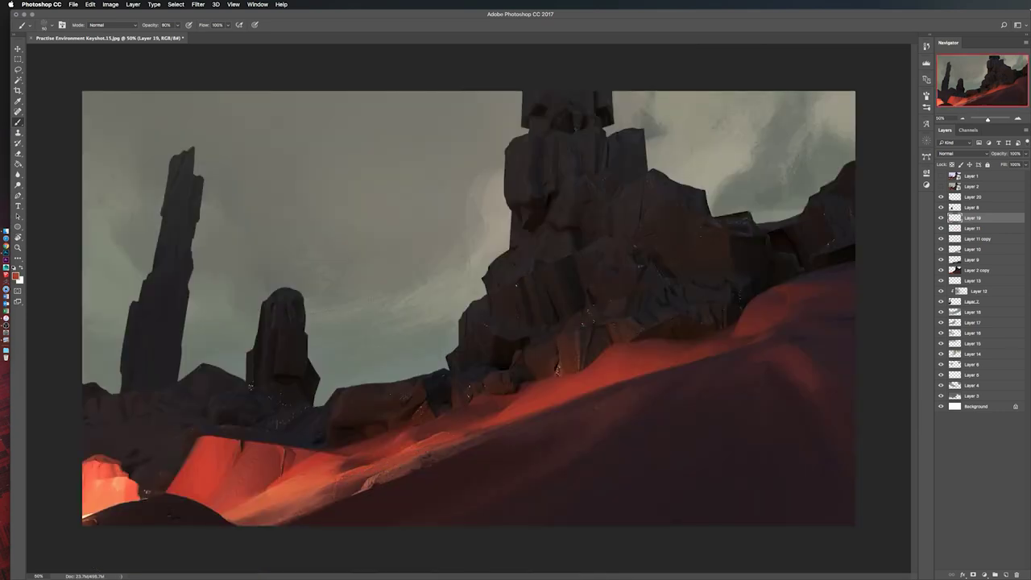
pyautogui.press('h')
pyautogui.press('h')
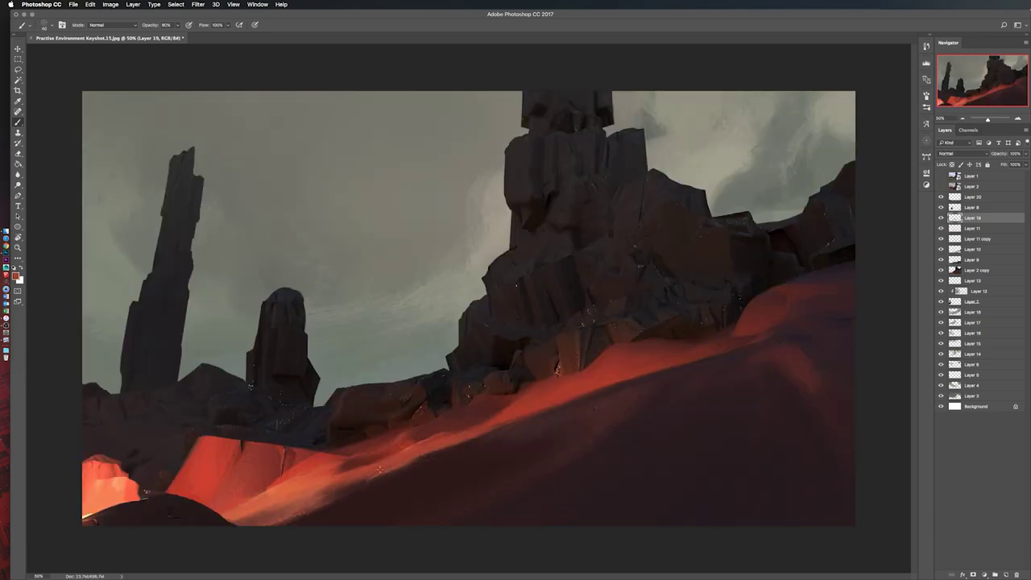
# Step: Reshape the lower lava glow into a trapezoid on a new layer
pyautogui.hotkey('ctrl', 'j')
pyautogui.hotkey('ctrl', 't')
pyautogui.moveTo(608, 519); pyautogui.dragTo(598, 445)
pyautogui.press('Return')
pyautogui.press('h')
# Step: Erase parts of the painting and add a new empty Layer 22
pyautogui.press('e')
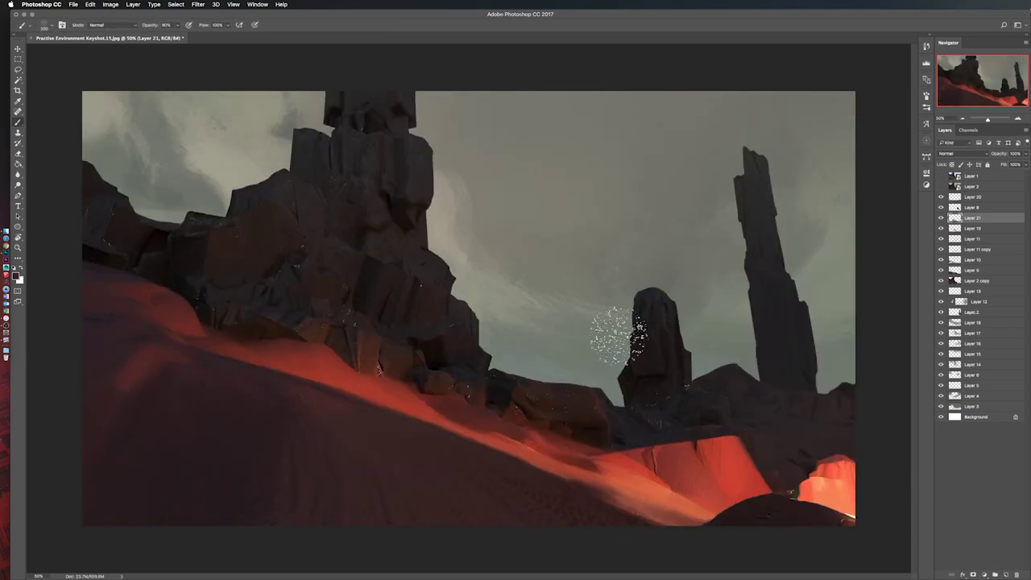
pyautogui.press('h')
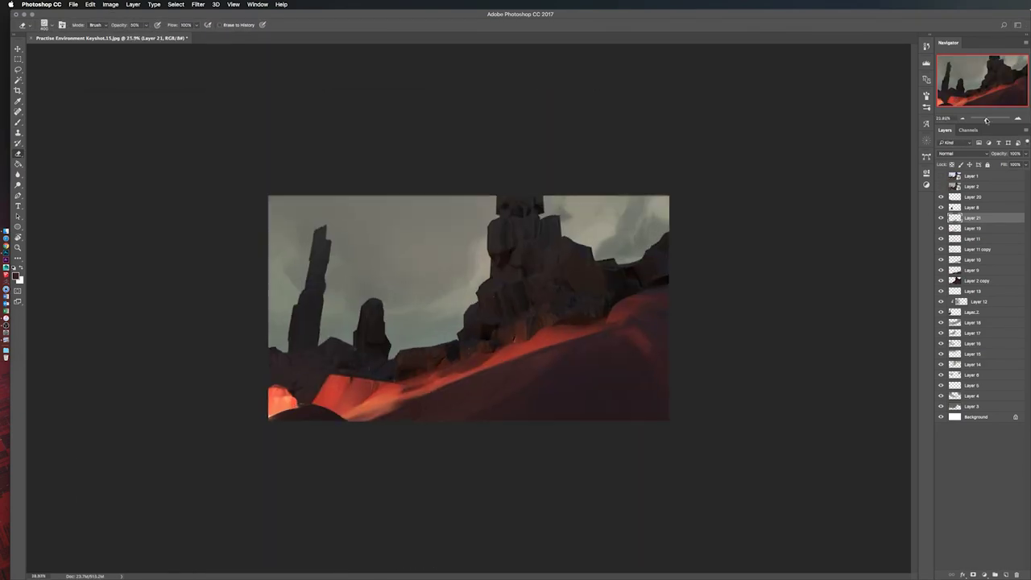
pyautogui.press('h')
pyautogui.press('b')
pyautogui.hotkey('ctrl', 'shift', 'n')
pyautogui.click(32, 25)
# Step: Erase parts of the sky texture with an eraser enlarged to about 1300
pyautogui.press('Return')
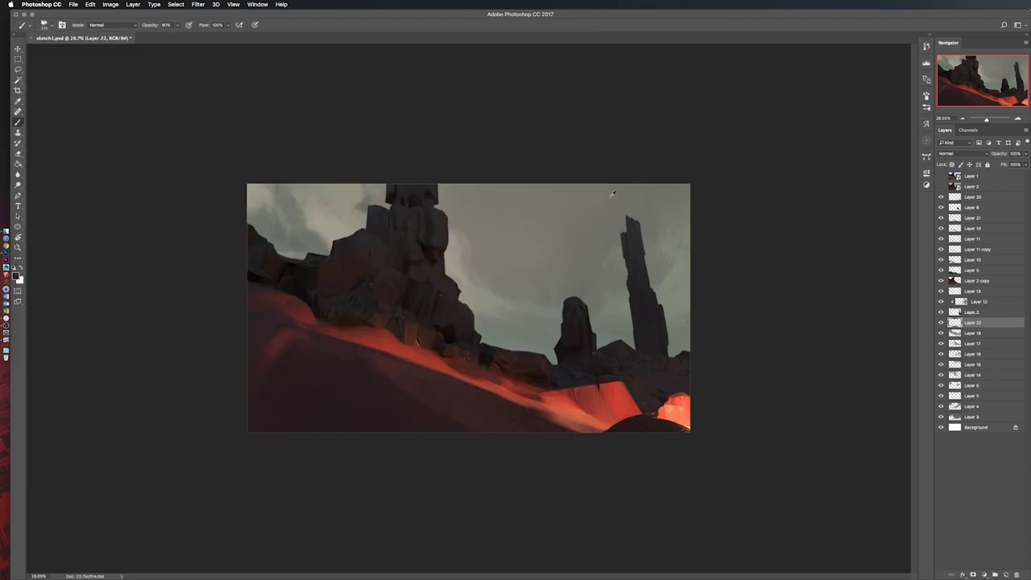
pyautogui.press('h')
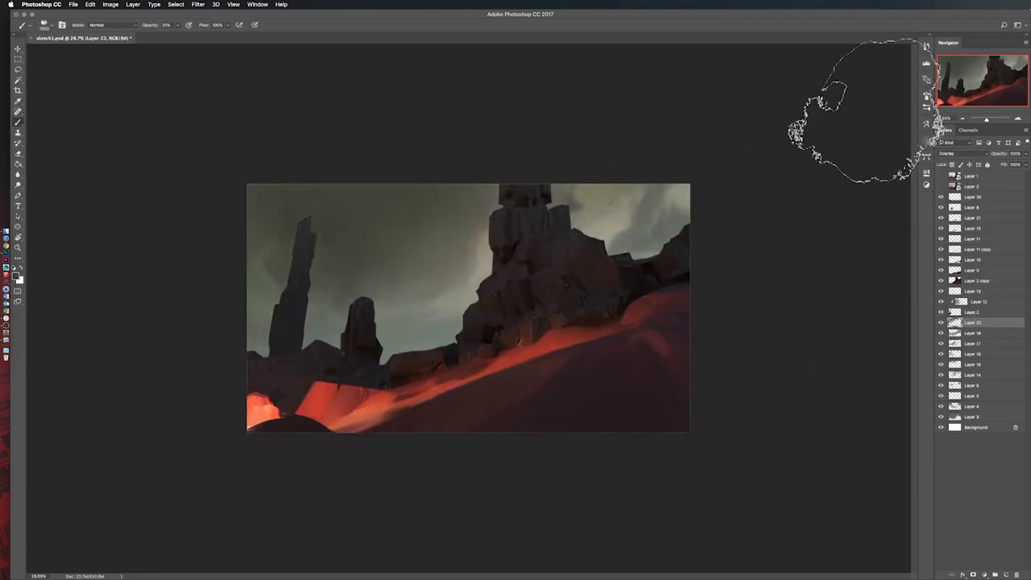
pyautogui.press('e')
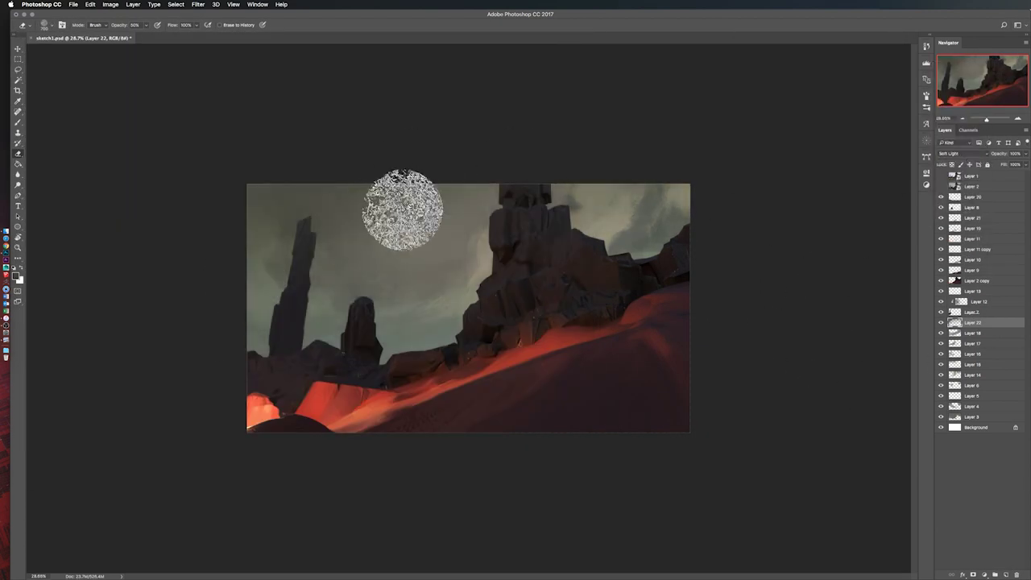
pyautogui.press('h')
pyautogui.press(']')
pyautogui.press(']')
pyautogui.press(']')
pyautogui.press('h')
pyautogui.press('b')
# Step: Paint cloud strokes on a new layer above Layer 22 with an 80%, ~400 scatter brush
pyautogui.rightClick(851, 495)
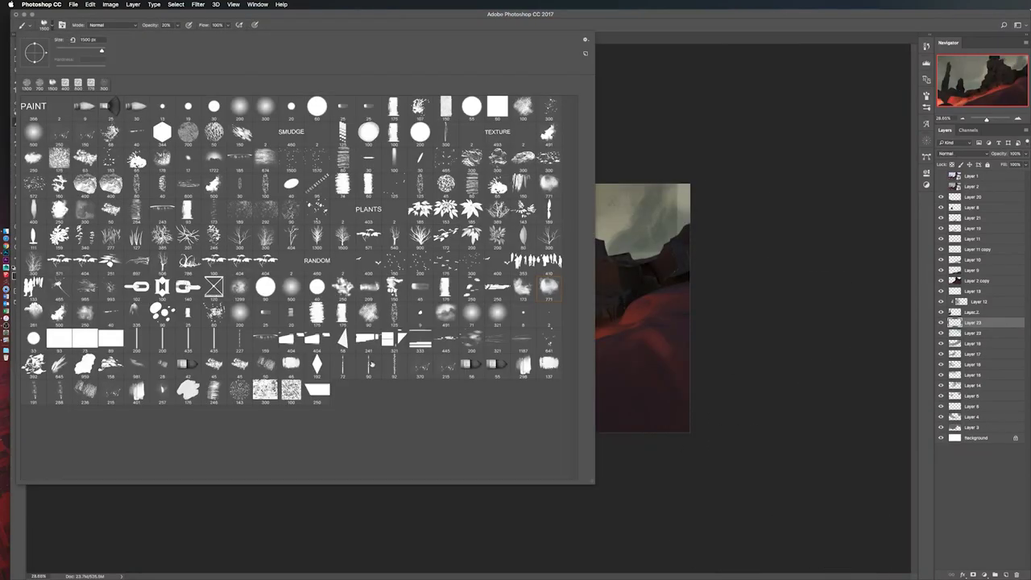
pyautogui.press('Return')
pyautogui.hotkey('ctrl', 'shift', 'alt', 'n')
pyautogui.moveTo(426, 239); pyautogui.dragTo(345, 242)
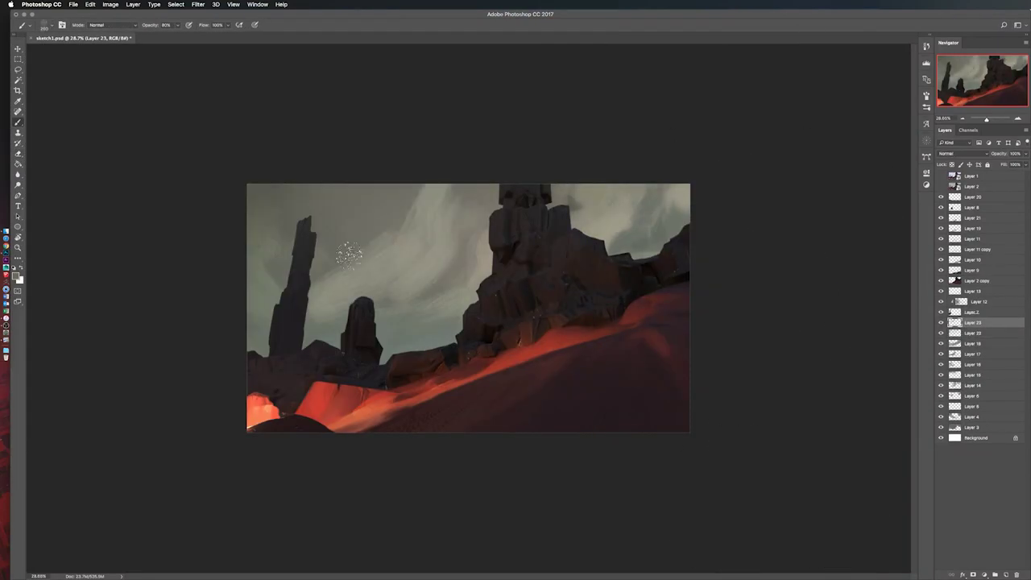
pyautogui.press('8')
pyautogui.press('h')
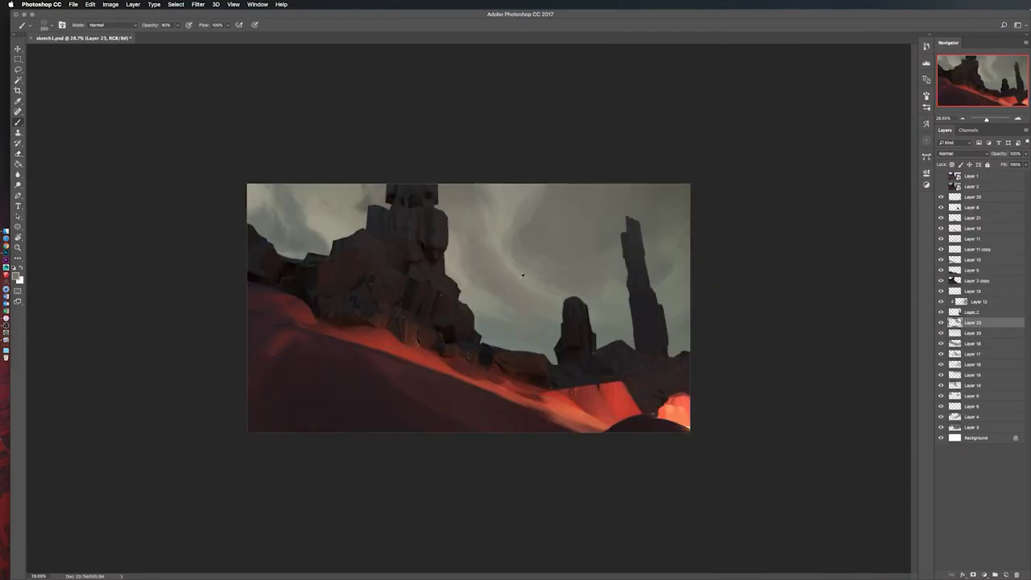
pyautogui.press('h')
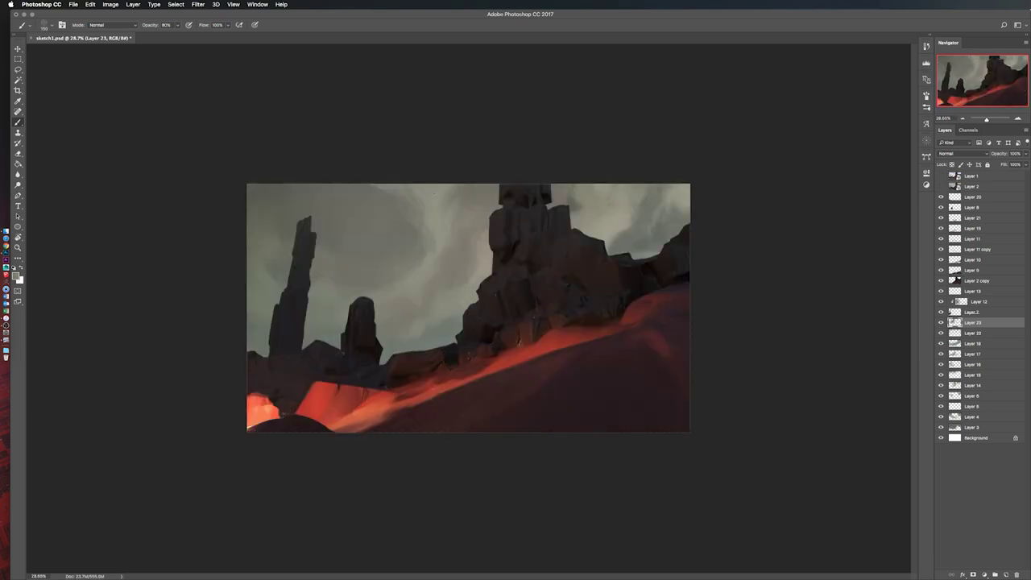
pyautogui.press('h')
pyautogui.press(']')
pyautogui.press(']')
pyautogui.press(']')
pyautogui.press('h')
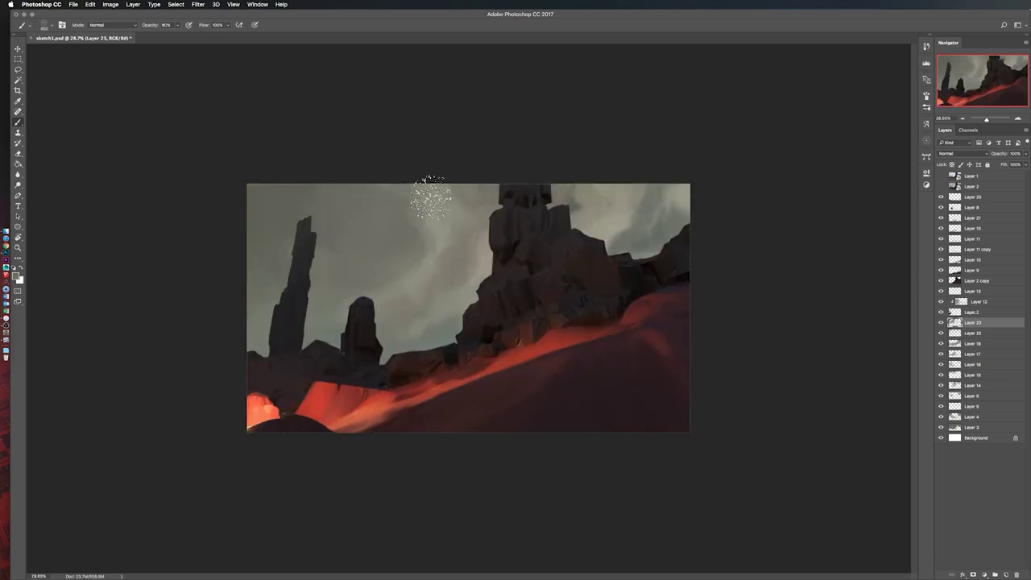
pyautogui.press('h')
# Step: Add a Levels adjustment and merge the new layers into Levels 1
pyautogui.hotkey('ctrl', 'shift', 'alt', 'n')
pyautogui.hotkey('ctrl', 'shift', 'alt', 'n')
pyautogui.press('h')
pyautogui.click(984, 574)
pyautogui.click(979, 451)
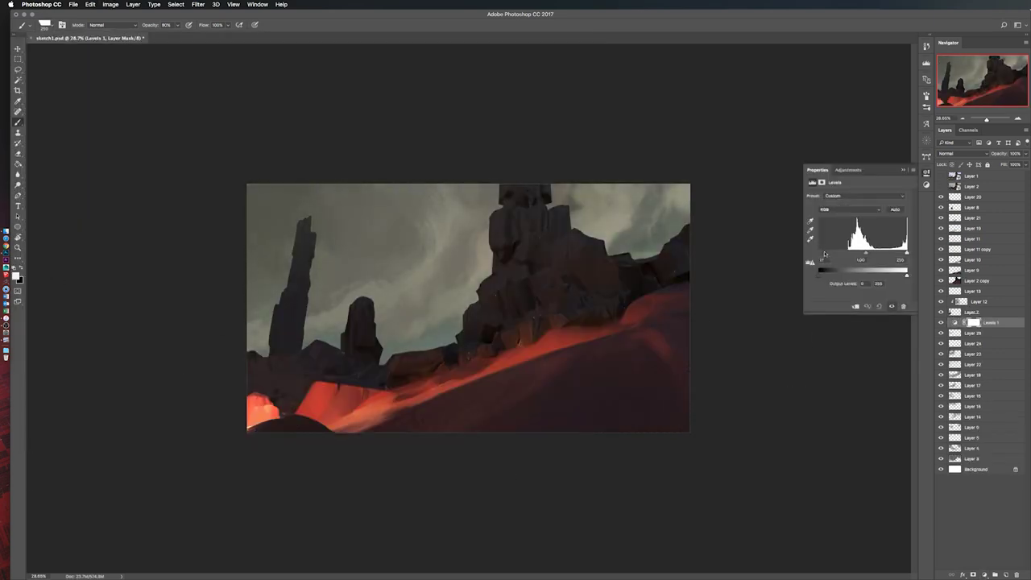
pyautogui.hotkey('ctrl', 'e')
pyautogui.press('h')
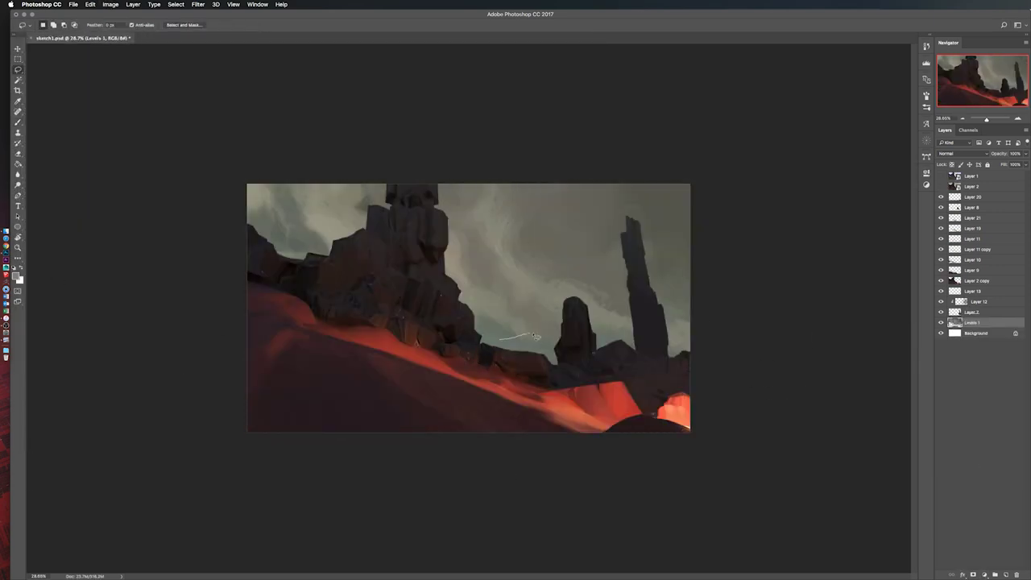
# Step: Lasso the band of distant hills behind the pillars on a new layer above Levels 1
pyautogui.hotkey('ctrl', 'j')
pyautogui.press('v')
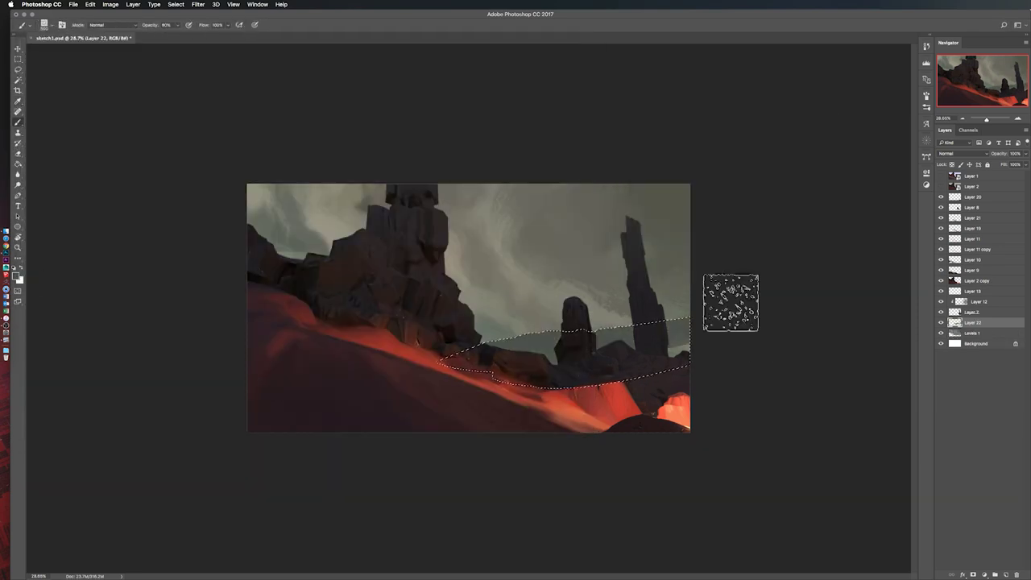
pyautogui.press('h')
pyautogui.press('l')
pyautogui.moveTo(269, 320); pyautogui.dragTo(256, 286)
pyautogui.hotkey('ctrl', 'd')
pyautogui.press('h')
pyautogui.press('v')
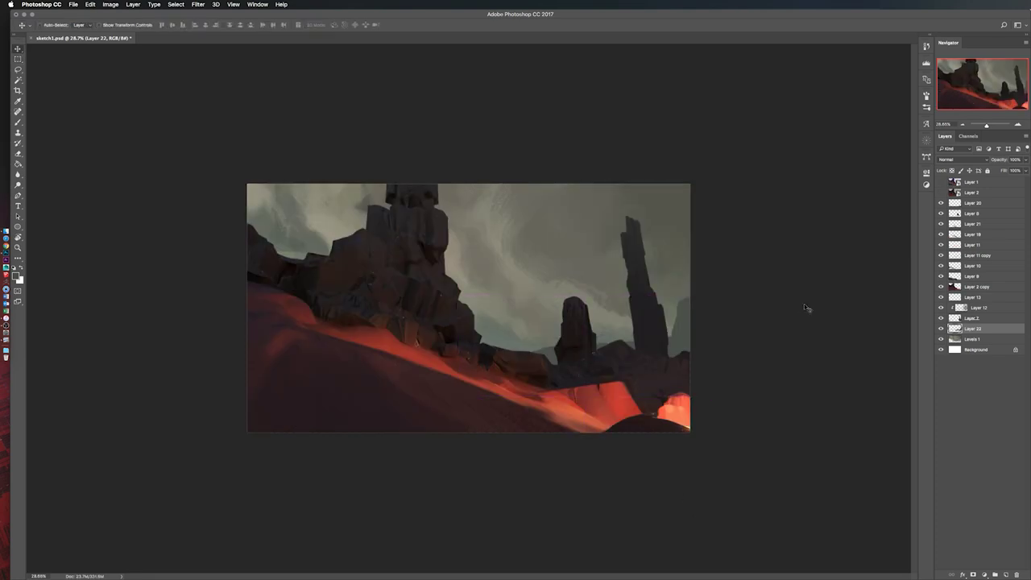
pyautogui.press('b')
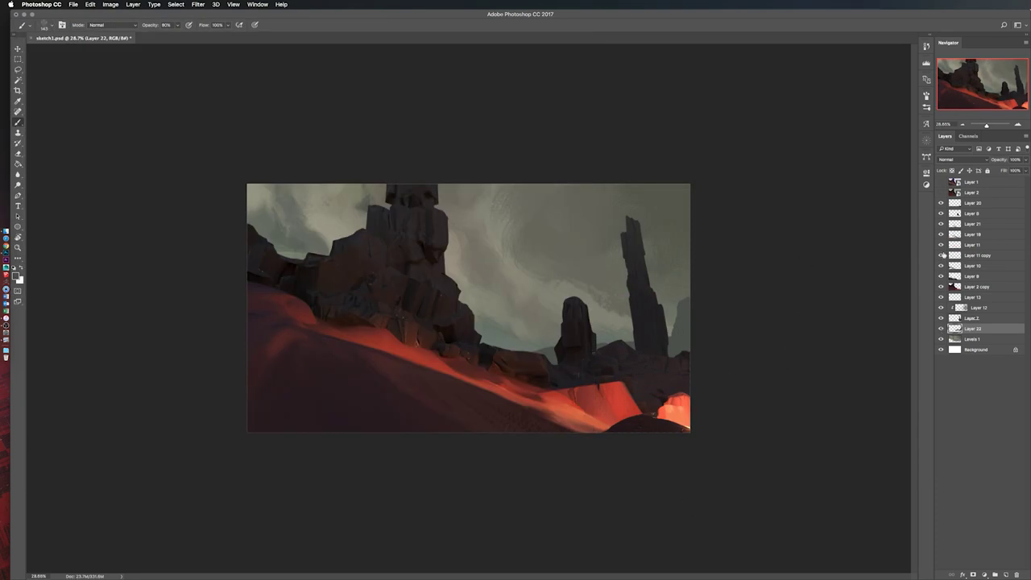
# Step: Create Layer 23 clipped to the layer below and erase parts of it
pyautogui.hotkey('ctrl', 'shift', 'n')
pyautogui.press('Return')
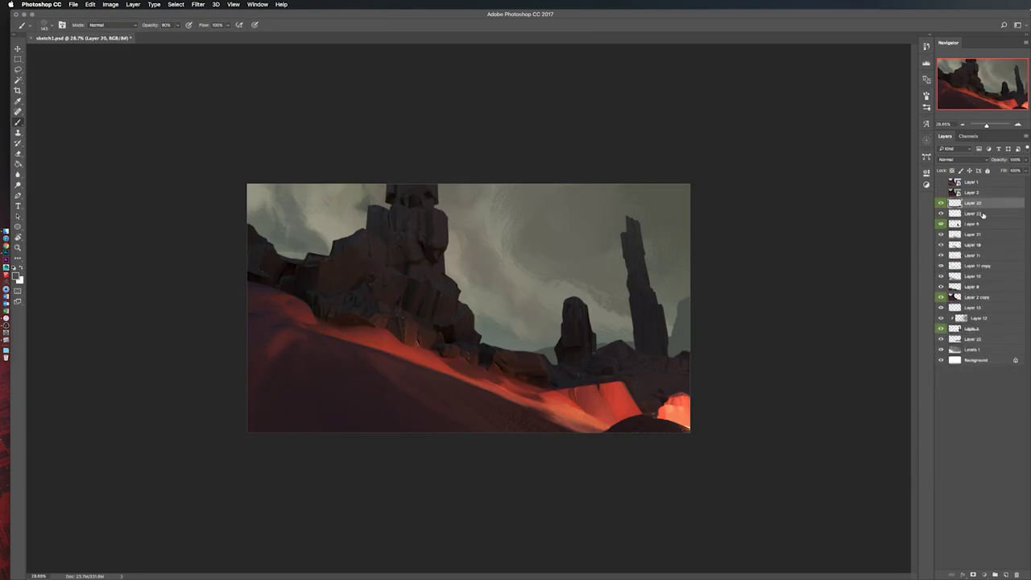
pyautogui.keyDown('alt'); pyautogui.click(983, 217); pyautogui.keyUp('alt')
pyautogui.scroll(3, 746, 379)
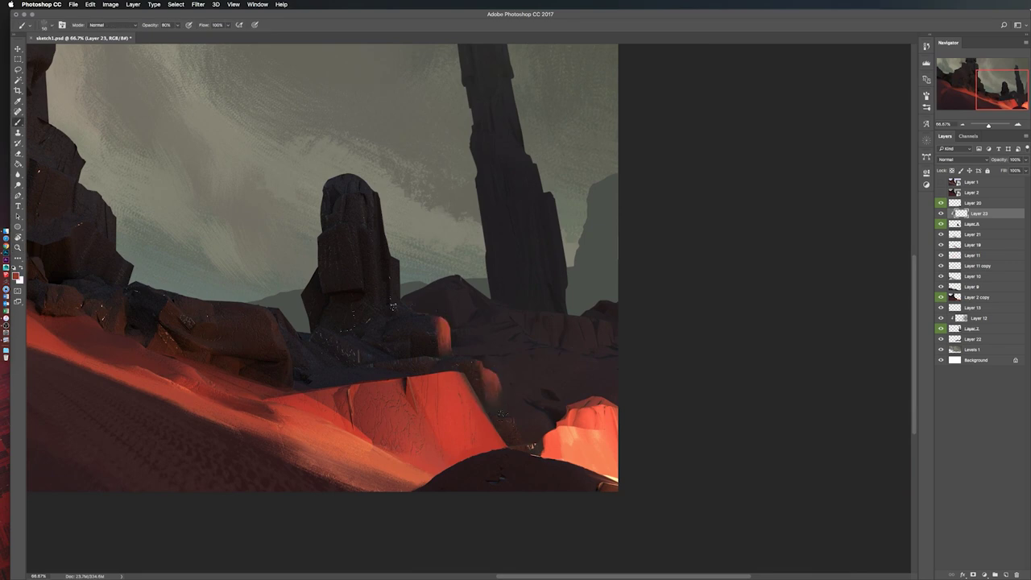
pyautogui.scroll(-3, 511, 423)
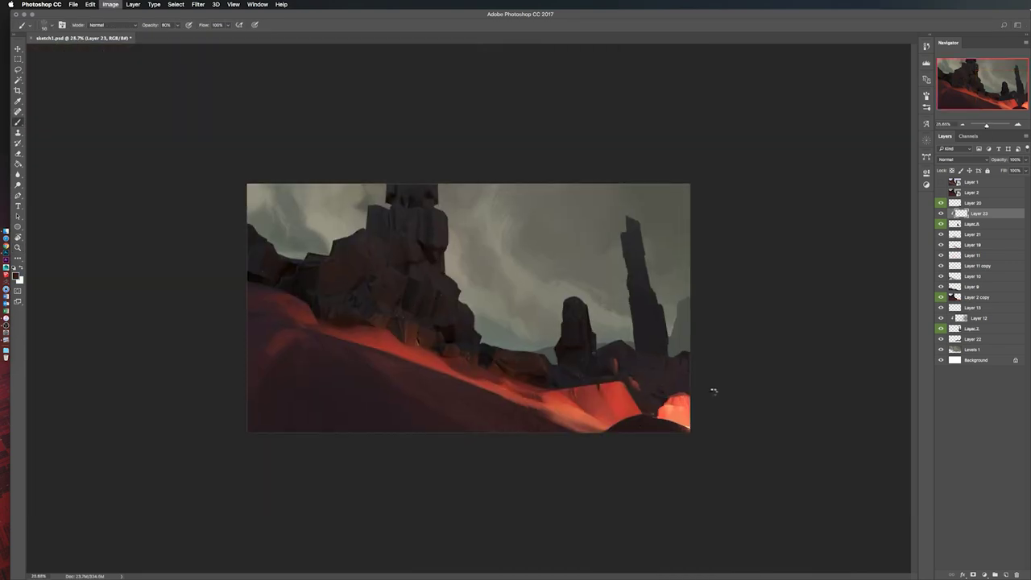
pyautogui.press('e')
pyautogui.rightClick(337, 535)
pyautogui.press('Escape')
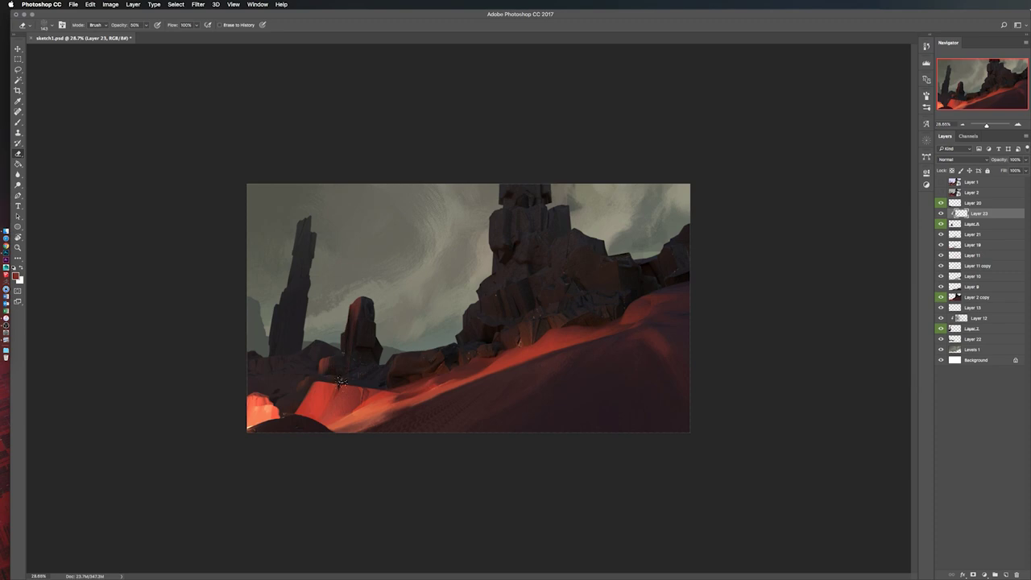
# Step: Add clipped Layers 24 and 25 above Layer 23 for painting
pyautogui.hotkey('ctrl', 'shift', 'alt', 'n')
pyautogui.press('b')
pyautogui.press('h')
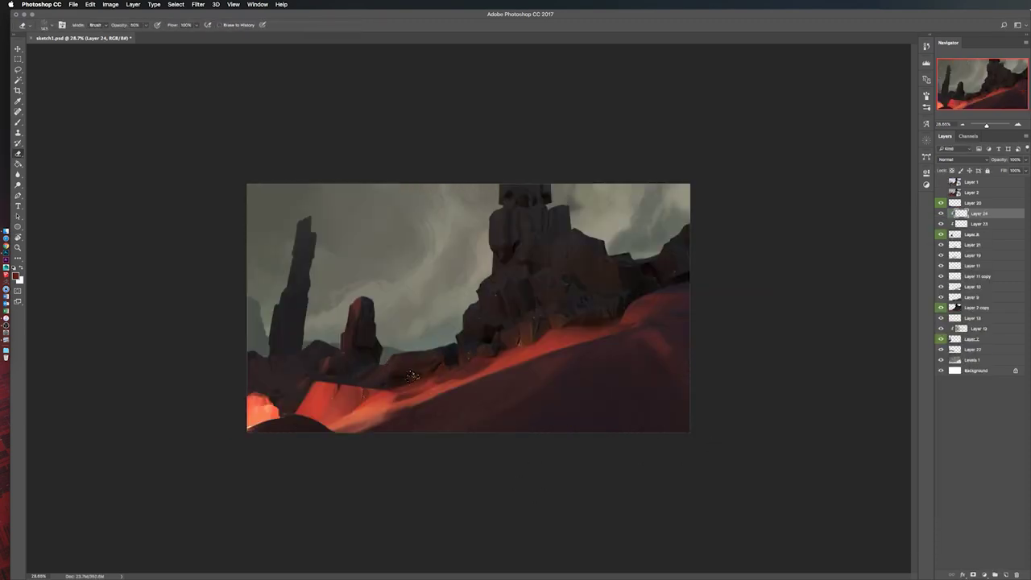
pyautogui.press('h')
pyautogui.rightClick(975, 347)
pyautogui.hotkey('ctrl', 'shift', 'alt', 'n')
pyautogui.press('h')
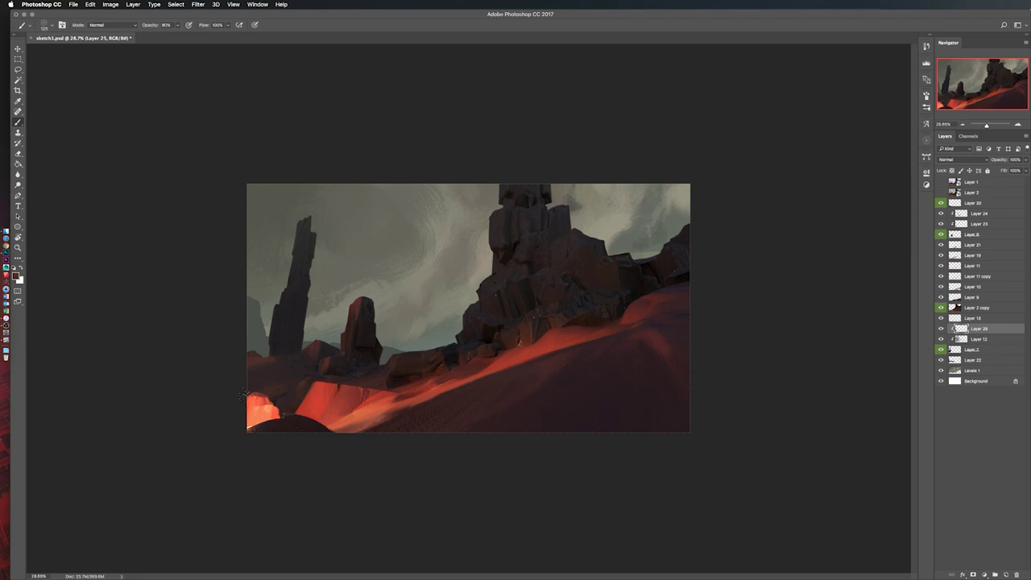
# Step: Flip the canvas to check the composition and move the Layer 8 group below Layer 2 copy
pyautogui.press('h')
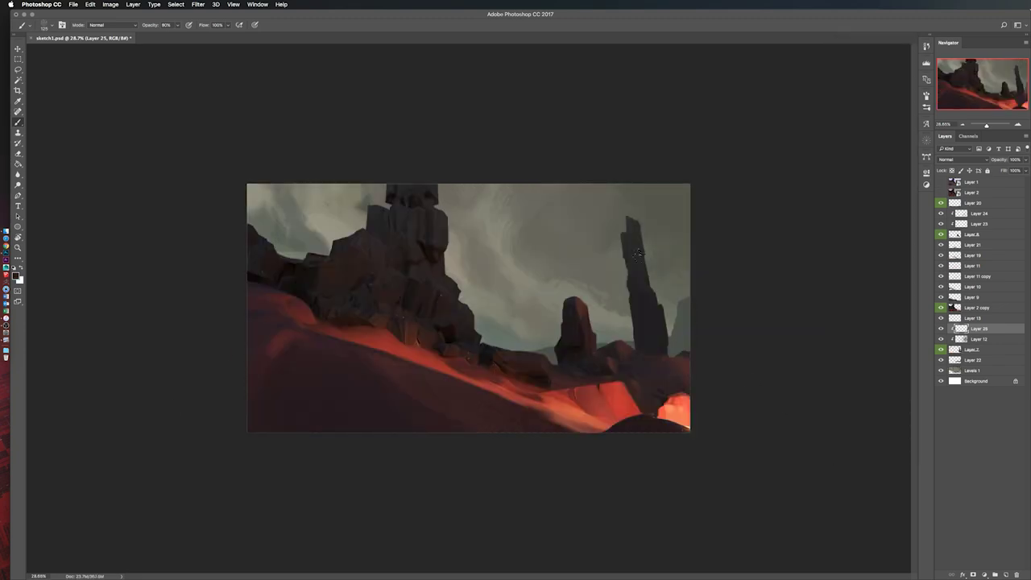
pyautogui.press('h')
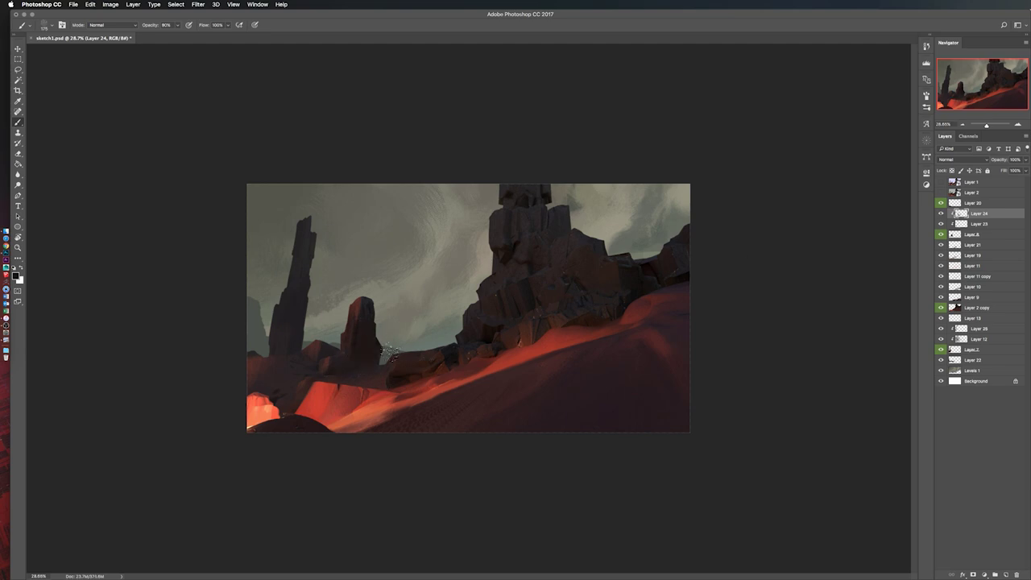
pyautogui.press('h')
pyautogui.hotkey('alt', '[')
pyautogui.hotkey('alt', '[')
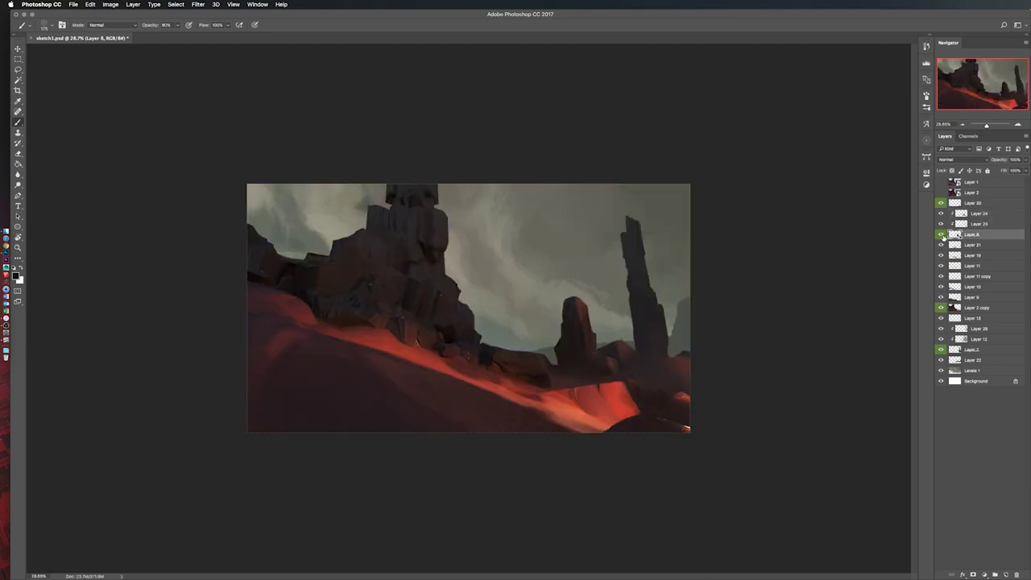
pyautogui.press('h')
pyautogui.hotkey('ctrl', '[')
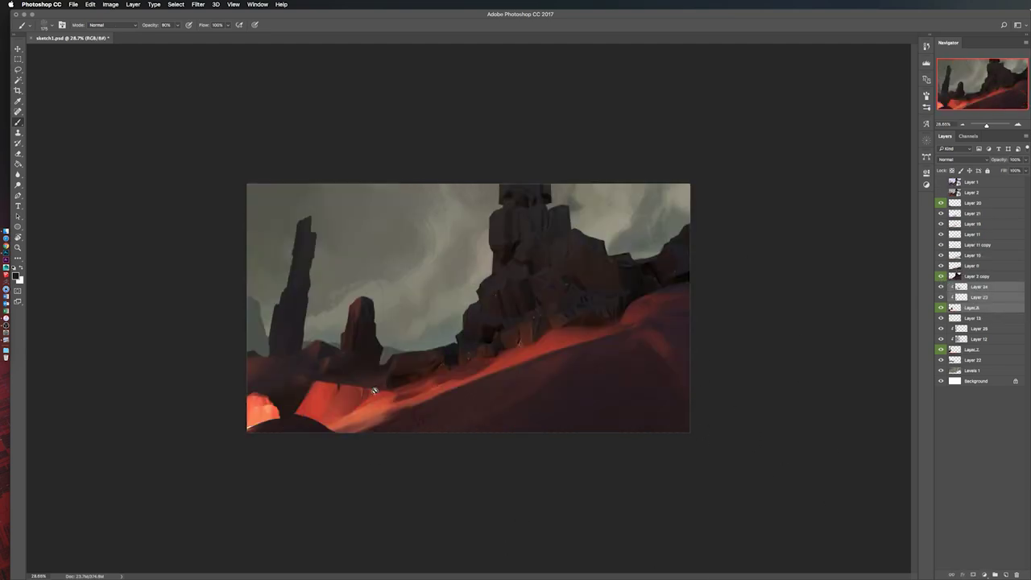
# Step: Add a clipped layer and paint over the bright orange crack at the slope's corner
pyautogui.hotkey('ctrl', 'shift', 'alt', 'n')
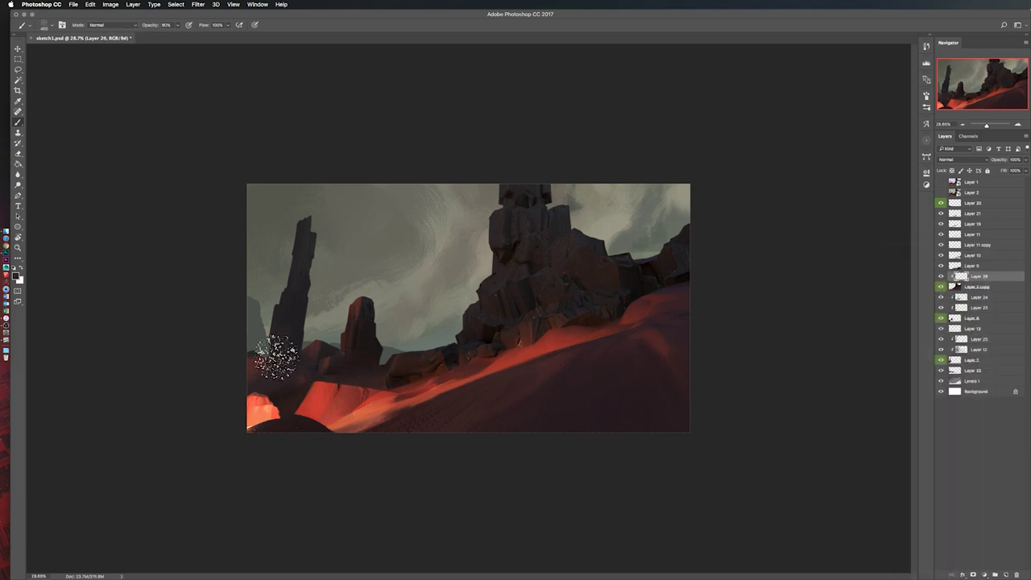
pyautogui.press('h')
pyautogui.click(979, 276)
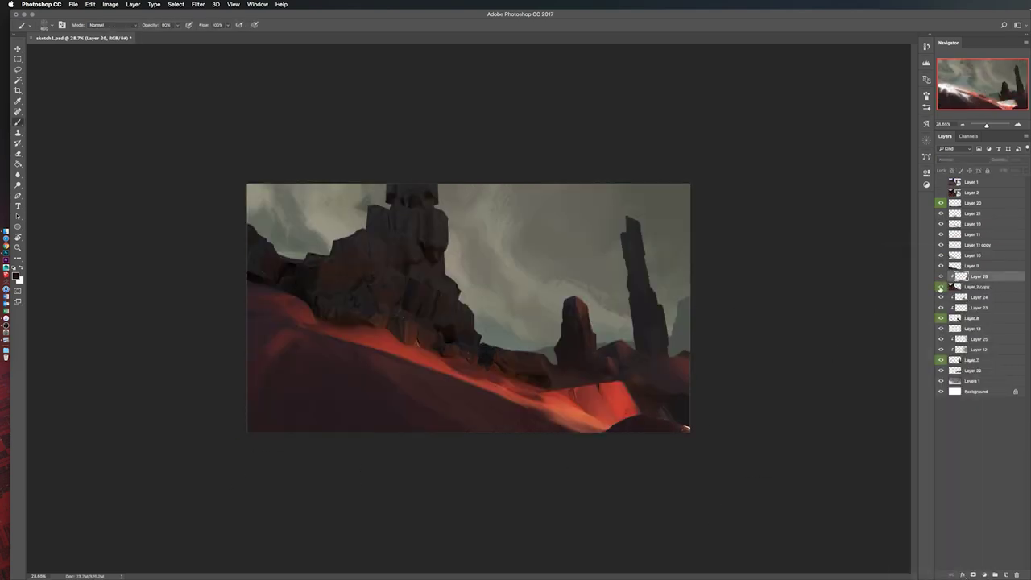
pyautogui.moveTo(636, 396); pyautogui.dragTo(612, 415)
pyautogui.click(940, 268)
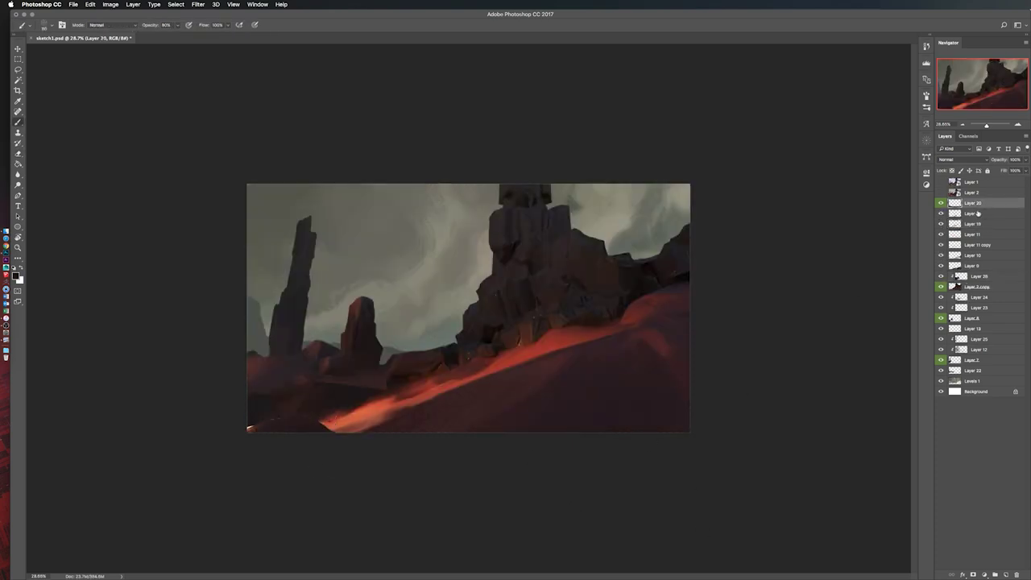
# Step: Add clipped Layers 27 and 28 above Layer 26 for erasing touch-ups
pyautogui.hotkey('ctrl', 'shift', 'alt', 'n')
pyautogui.hotkey('alt', 'i')
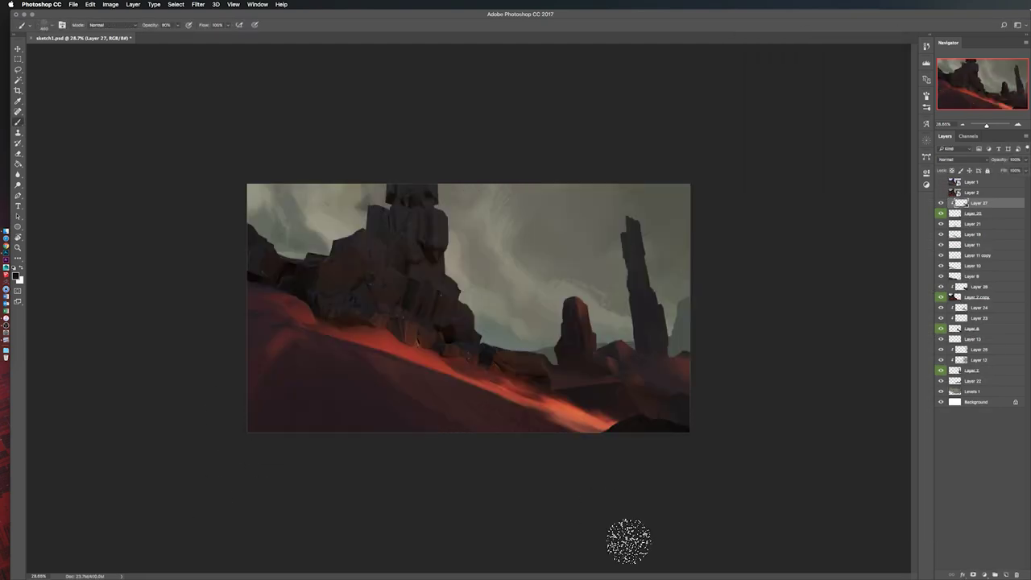
pyautogui.keyDown('ctrl'); pyautogui.click(623, 404); pyautogui.keyUp('ctrl')
pyautogui.hotkey('alt', 'i')
pyautogui.hotkey('ctrl', 'shift', 'alt', 'n')
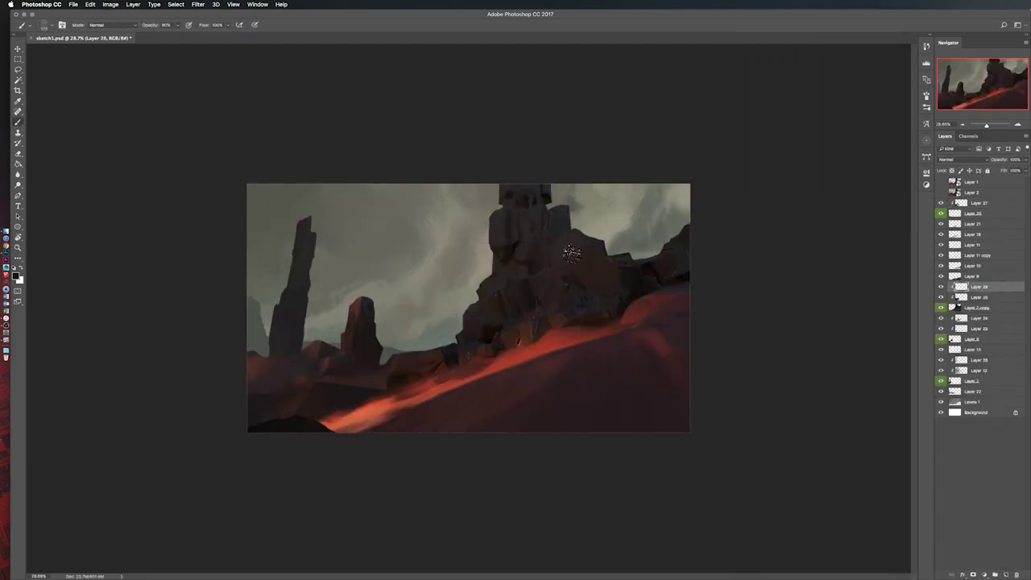
pyautogui.press('e')
pyautogui.hotkey('alt', 'i')
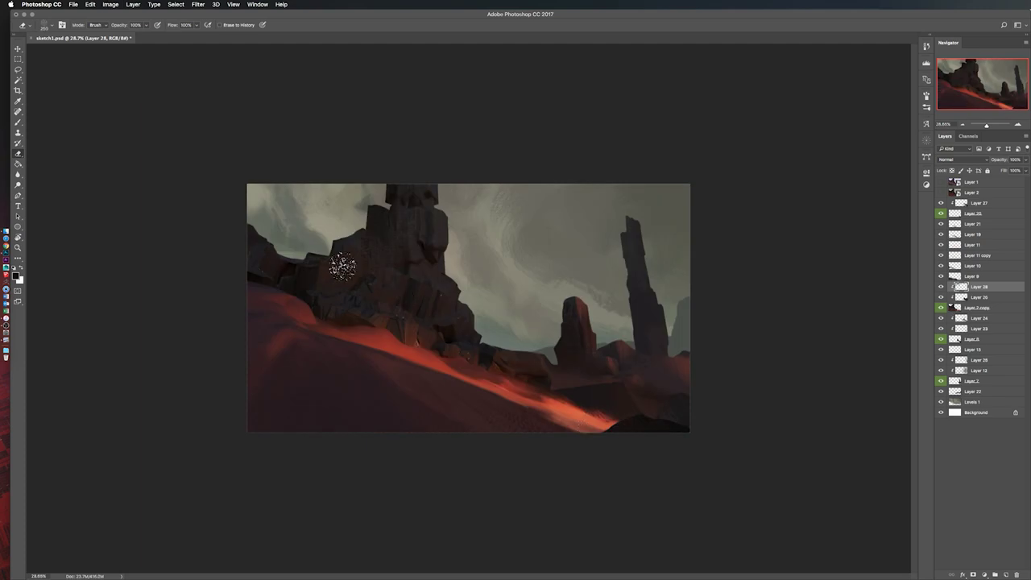
# Step: Extend the crop area to widen the canvas and apply it
pyautogui.hotkey('alt', 'i')
pyautogui.press('c')
pyautogui.moveTo(248, 308); pyautogui.dragTo(245, 308)
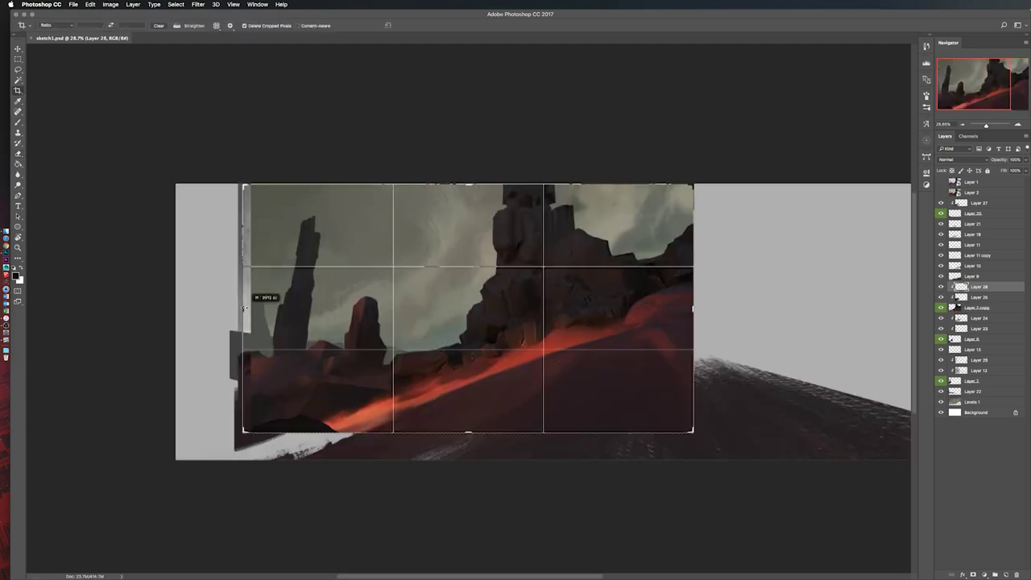
pyautogui.press('Return')
# Step: Brush grey sky over the white gap at the new edge
pyautogui.hotkey('alt', 'i')
pyautogui.press('b')
pyautogui.moveTo(713, 271); pyautogui.dragTo(675, 293)
pyautogui.hotkey('alt', 'i')
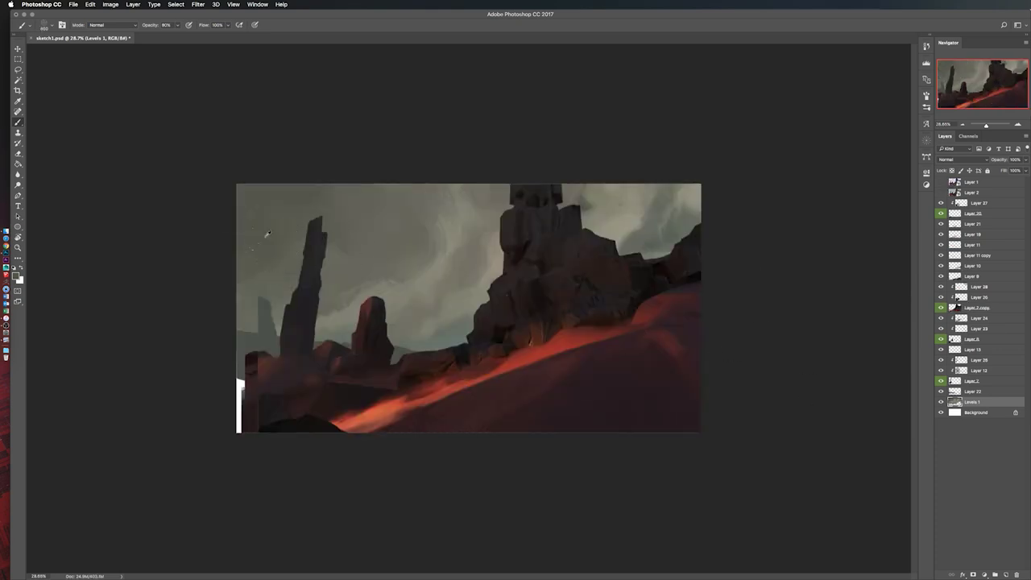
# Step: Slide Layer 22's distant rock spire over to fill the new edge
pyautogui.hotkey('alt', 'i')
pyautogui.press('v')
pyautogui.moveTo(786, 415); pyautogui.dragTo(822, 344)
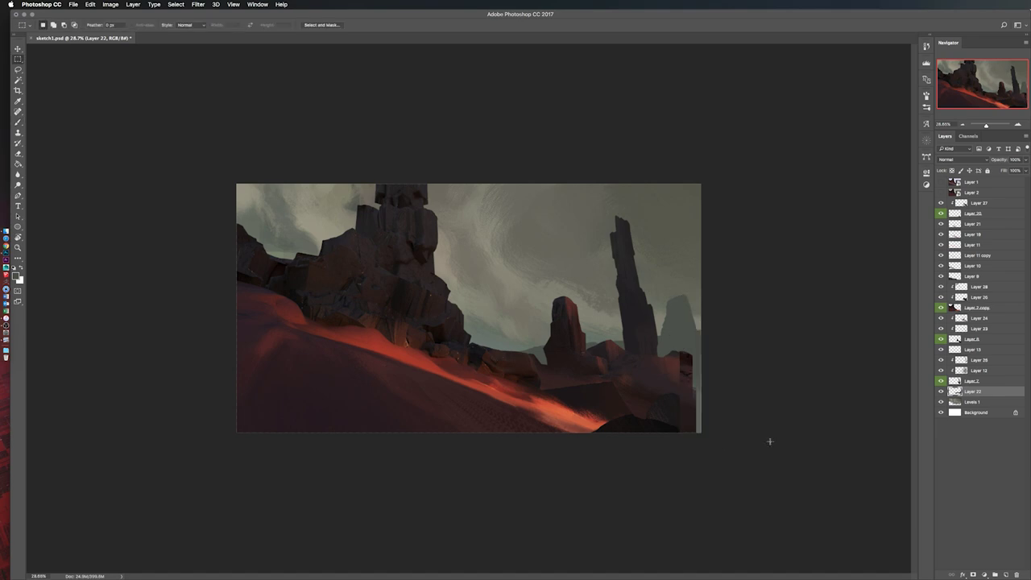
pyautogui.hotkey('alt', 'i')
# Step: Delete Layer 13 from the painting and move up to Layer 25
pyautogui.click(988, 380)
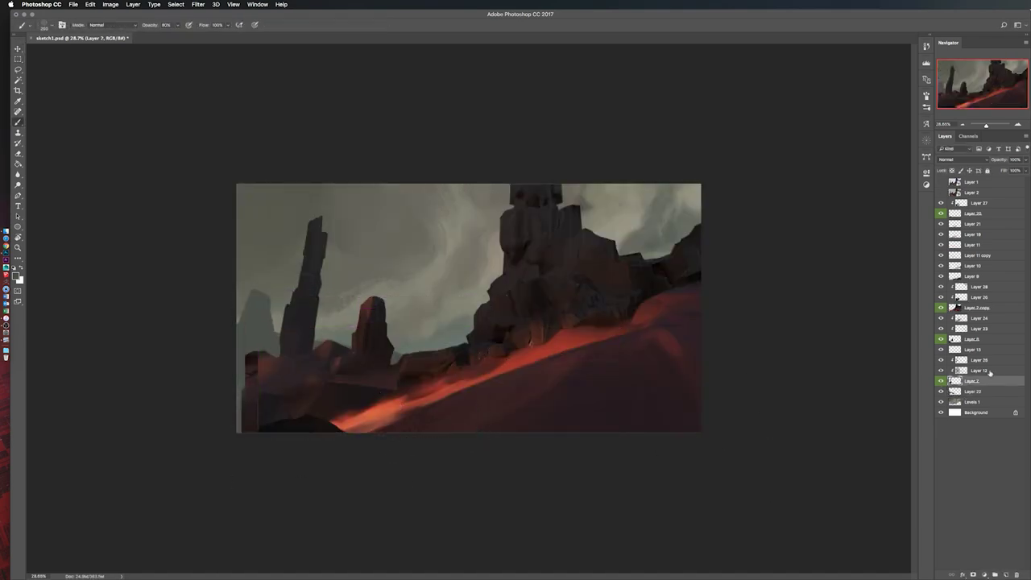
pyautogui.click(940, 361)
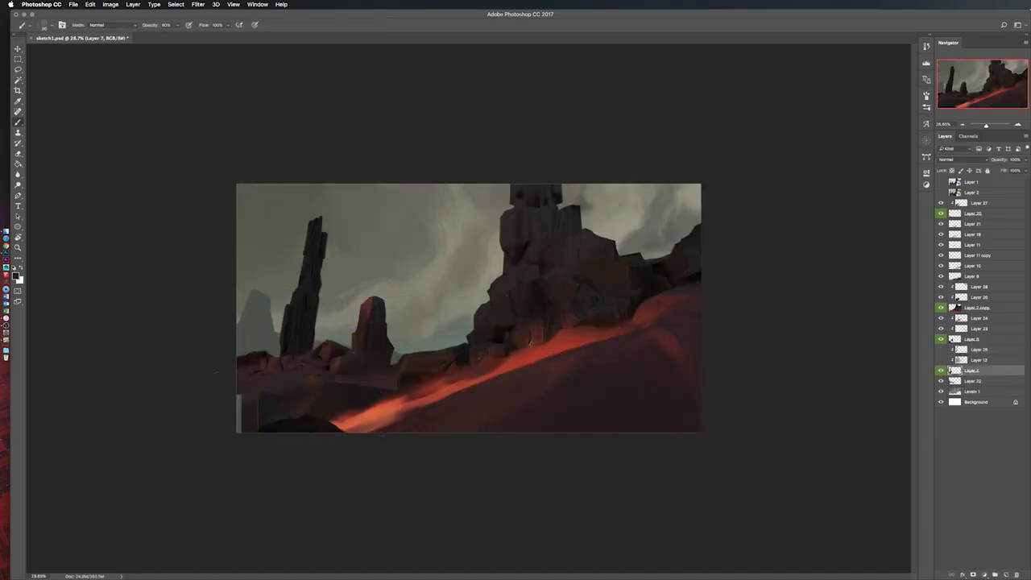
pyautogui.hotkey('alt', ']')
pyautogui.hotkey('alt', ']')
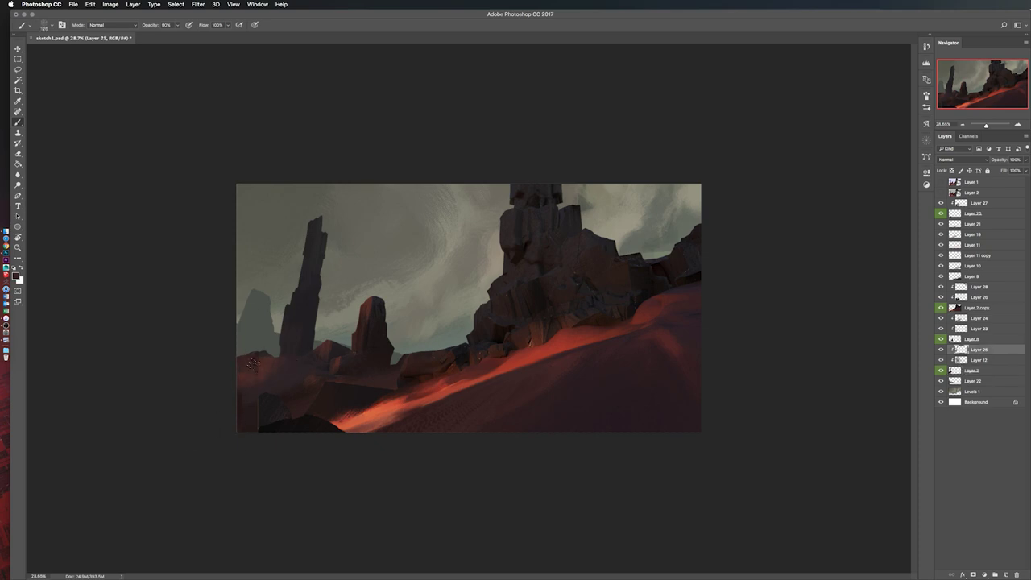
pyautogui.press('h')
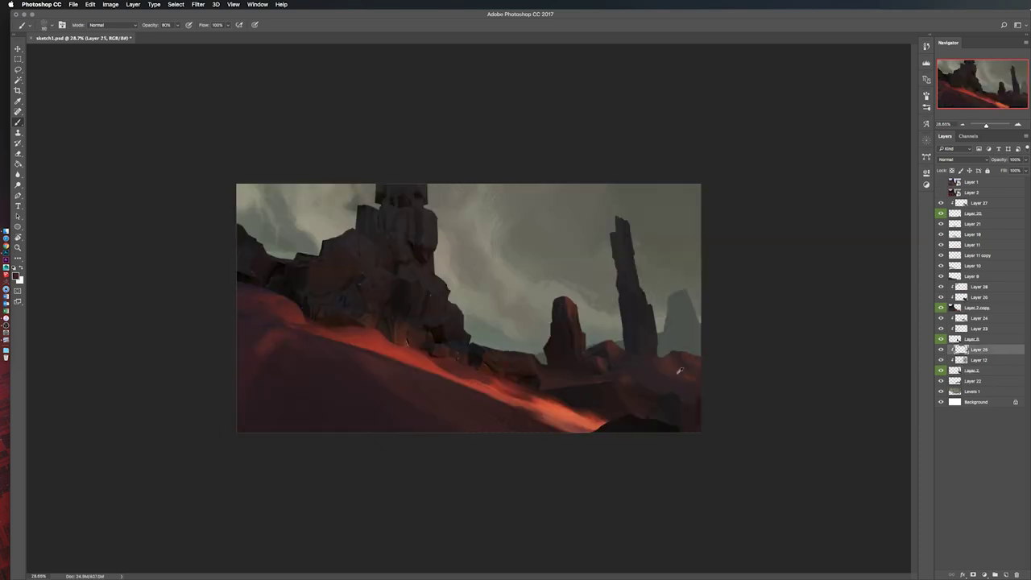
pyautogui.press('h')
# Step: Add clipped Layer 29 above Layer 25, then review Layers 24 and 8 while mirroring
pyautogui.hotkey('ctrl', 'shift', 'alt', 'n')
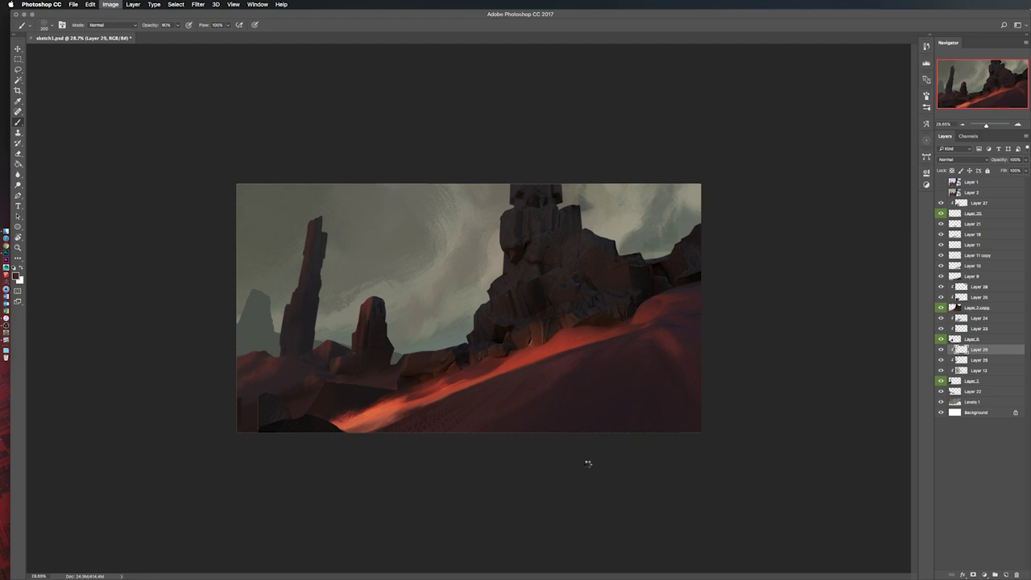
pyautogui.press('h')
pyautogui.hotkey('alt', ']')
pyautogui.hotkey('alt', ']')
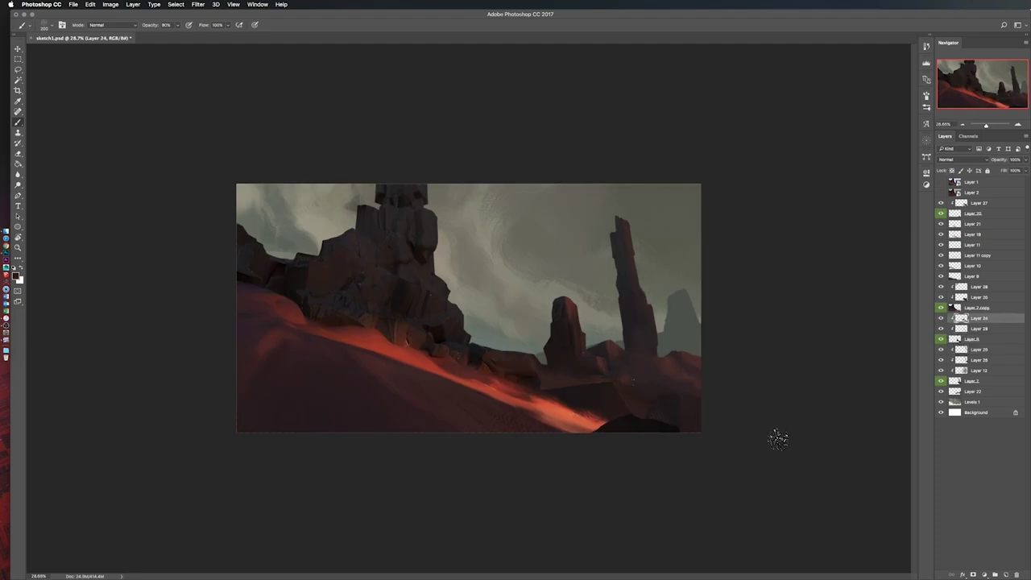
pyautogui.press('h')
pyautogui.press('h')
pyautogui.click(957, 339)
pyautogui.press('h')
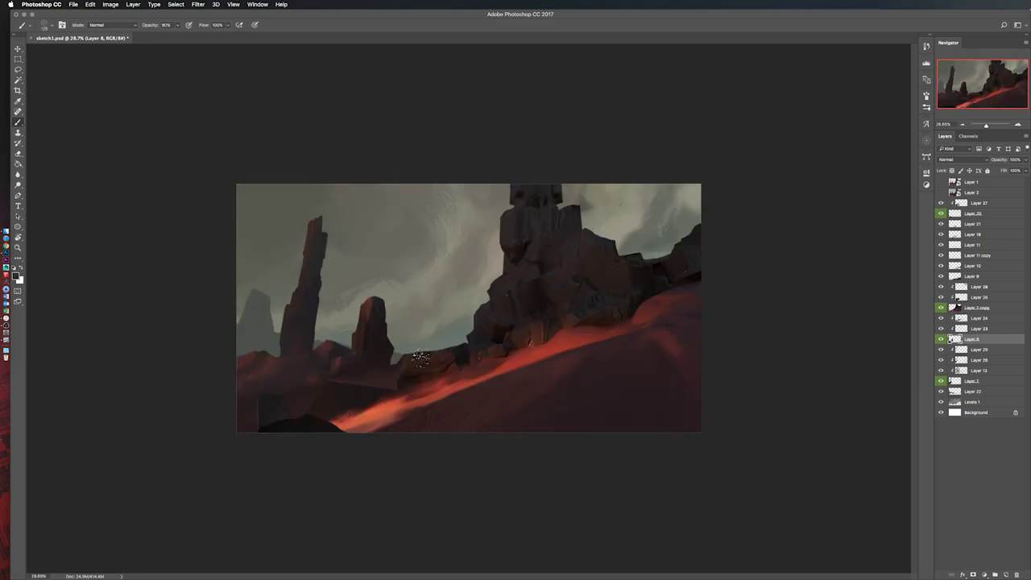
pyautogui.click(979, 320)
pyautogui.press('h')
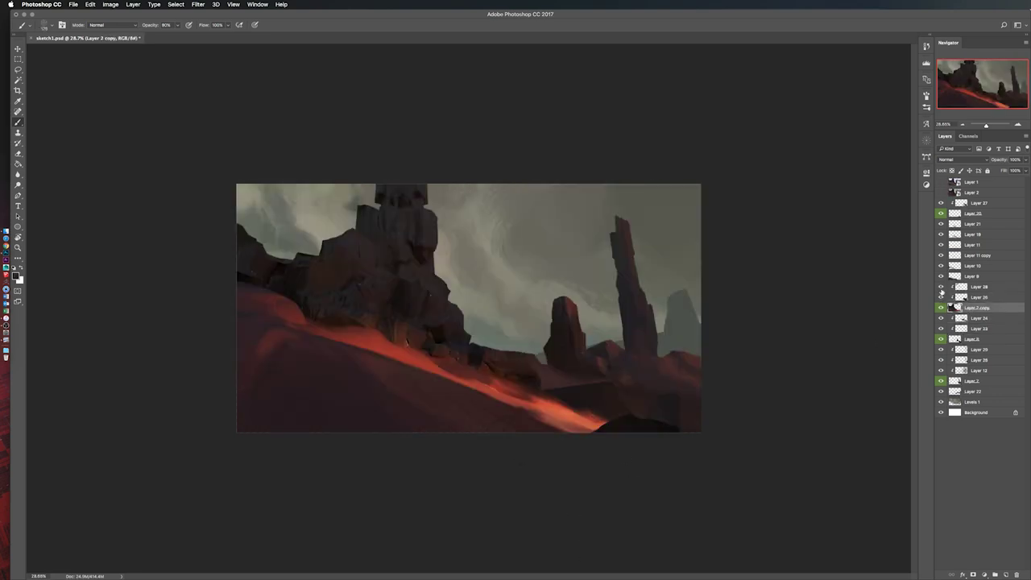
pyautogui.press('h')
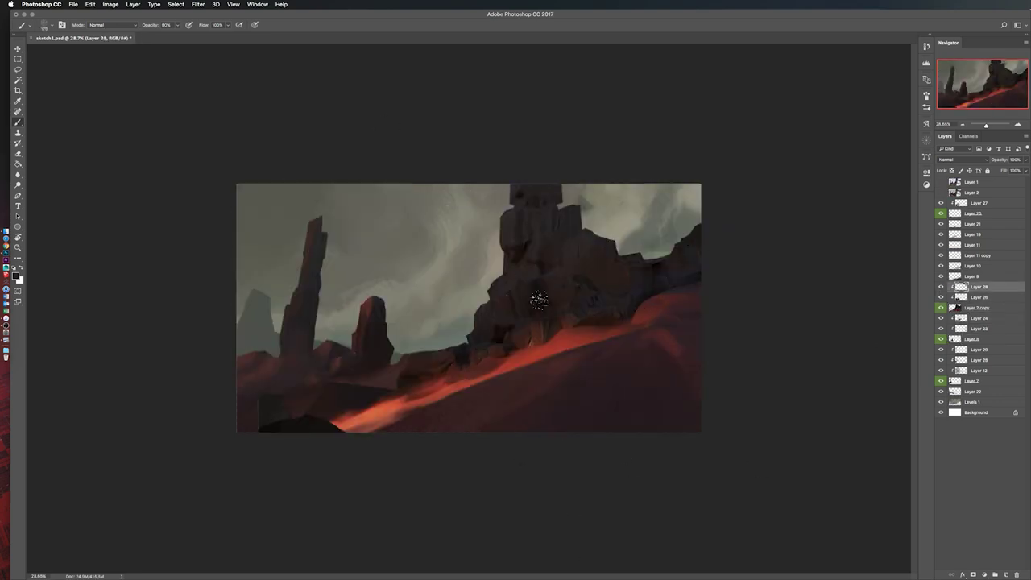
# Step: Add new Layer 30 above Layer 28 and change its blend mode
pyautogui.hotkey('ctrl', 'shift', 'n')
pyautogui.press('Return')
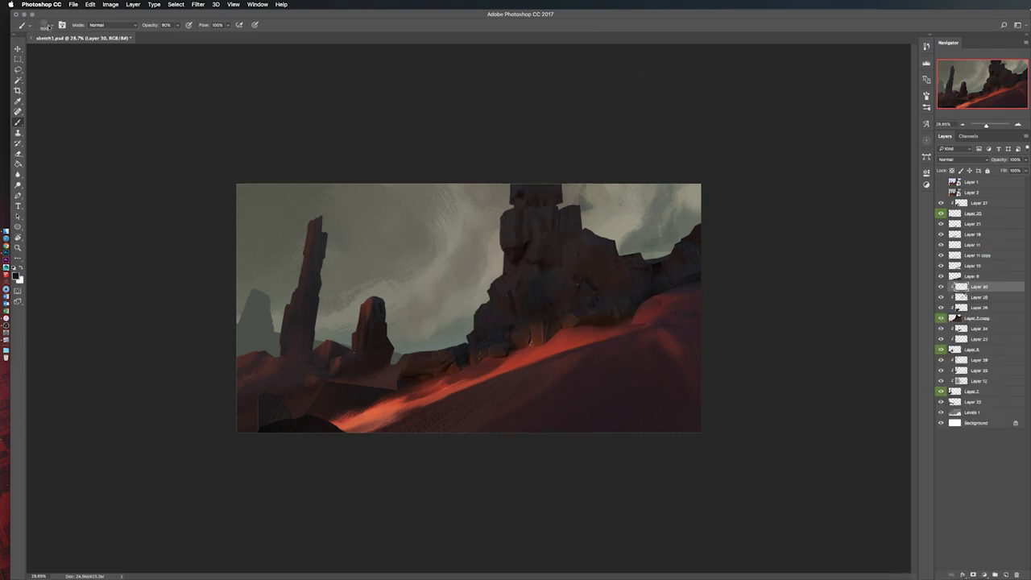
pyautogui.press('h')
pyautogui.click(959, 159)
pyautogui.click(958, 253)
# Step: Stamp the visible image into new Layer 31 set to Linear Light for Hue/Saturation tinting
pyautogui.click(965, 159)
pyautogui.press('Escape')
pyautogui.hotkey('ctrl', 'shift', 'alt', 'e')
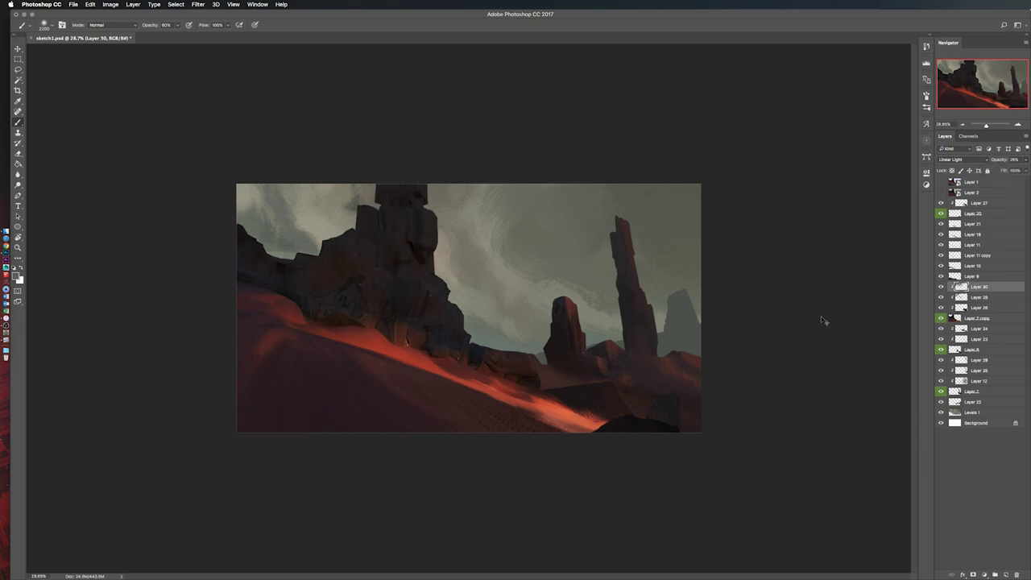
pyautogui.click(959, 159)
pyautogui.click(950, 270)
pyautogui.hotkey('ctrl', 'u')
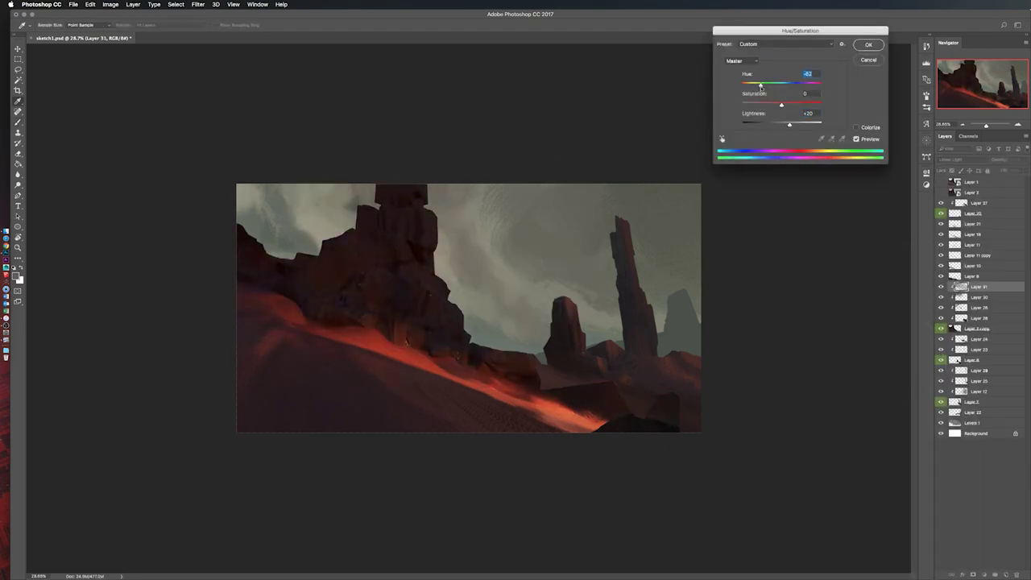
# Step: Apply the Hue/Saturation lightness change and a Levels adjustment, then zoom in
pyautogui.press('Return')
pyautogui.hotkey('ctrl', 'l')
pyautogui.press('Return')
pyautogui.press('h')
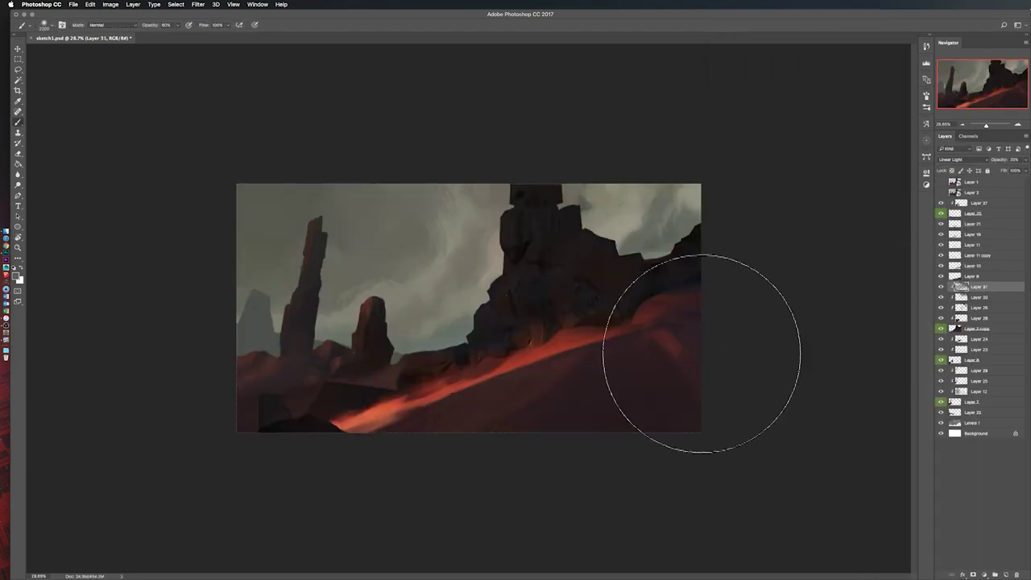
pyautogui.hotkey('ctrl', '+')
# Step: Lasso the dark rock at the lower-right corner and create a new layer for it
pyautogui.click(1000, 213)
pyautogui.press('l')
pyautogui.press('m')
pyautogui.press('h')
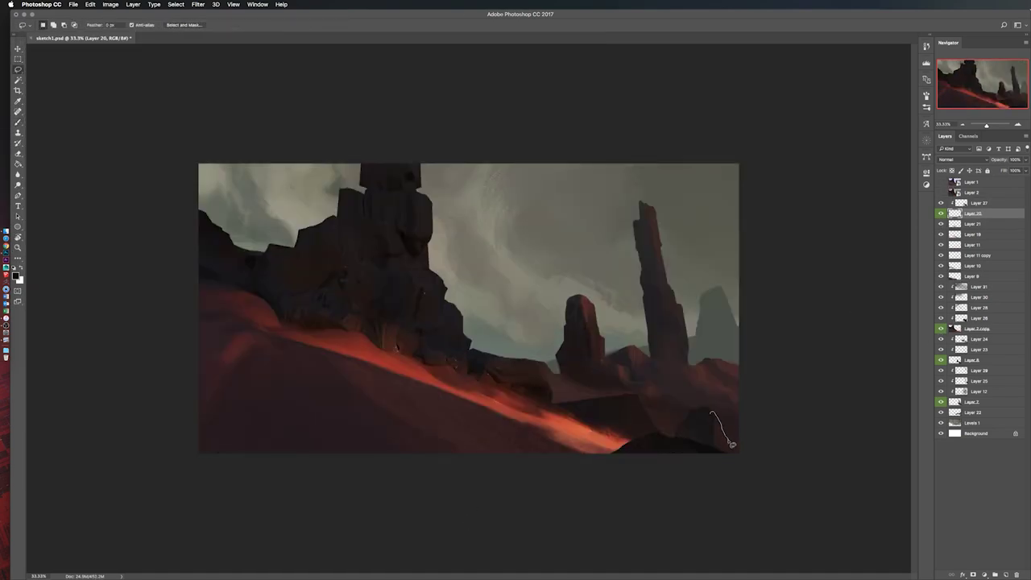
pyautogui.moveTo(732, 444); pyautogui.dragTo(735, 452)
pyautogui.click(975, 329)
pyautogui.click(975, 286)
pyautogui.press('b')
pyautogui.hotkey('ctrl', 'shift', 'n')
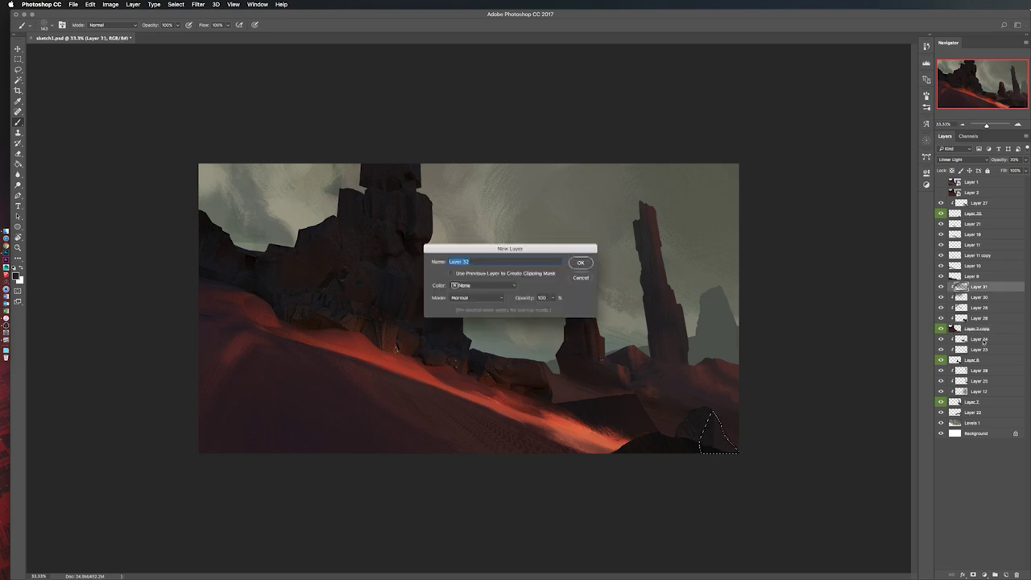
pyautogui.press('Return')
# Step: Move up to Layer 30, preview Levels without applying, and add a new empty layer above it
pyautogui.press('m')
pyautogui.press('h')
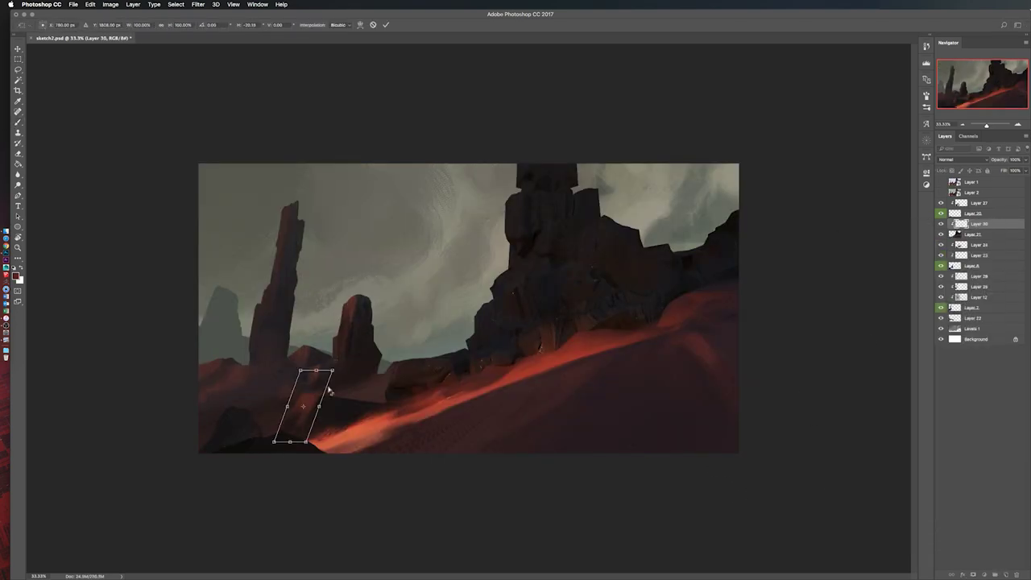
pyautogui.press('h')
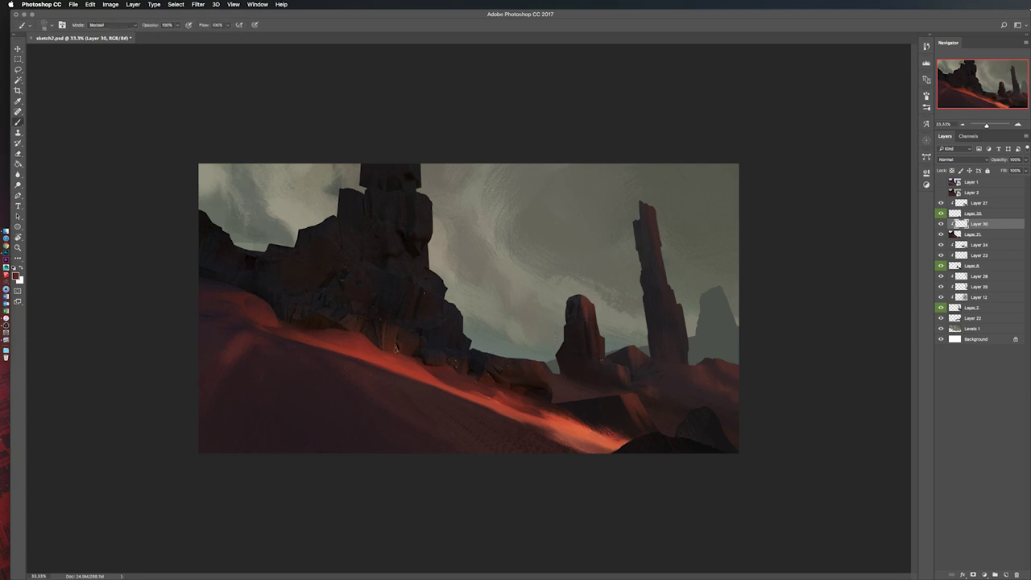
pyautogui.press('h')
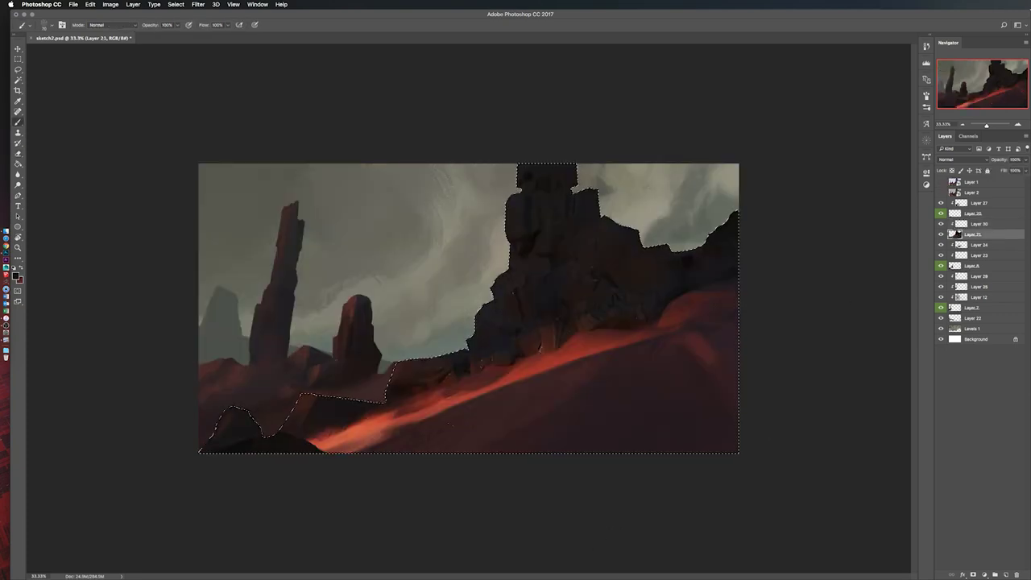
pyautogui.hotkey('alt', ']')
pyautogui.press('h')
pyautogui.press('e')
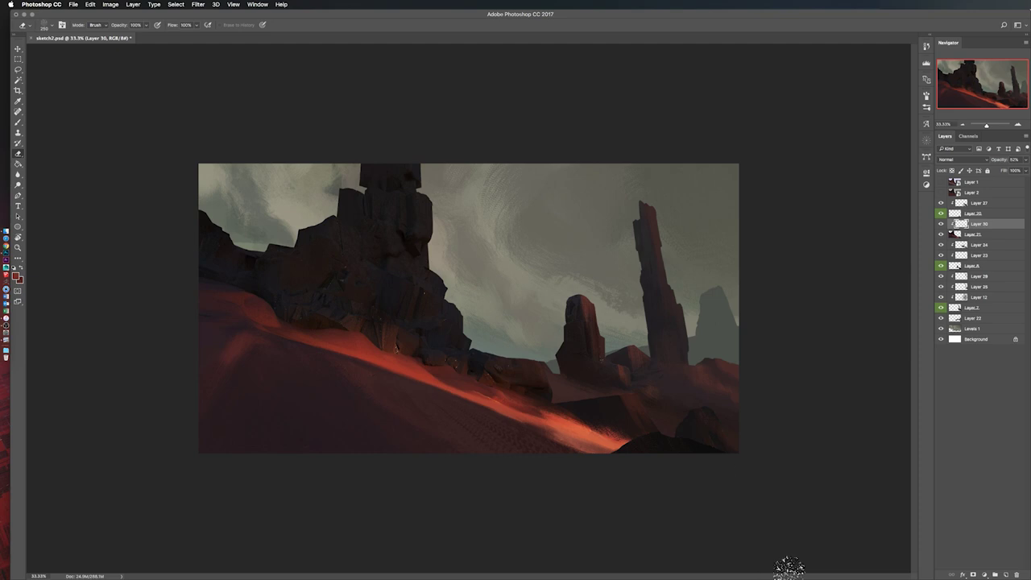
pyautogui.press('h')
pyautogui.hotkey('ctrl', 'l')
pyautogui.press('Escape')
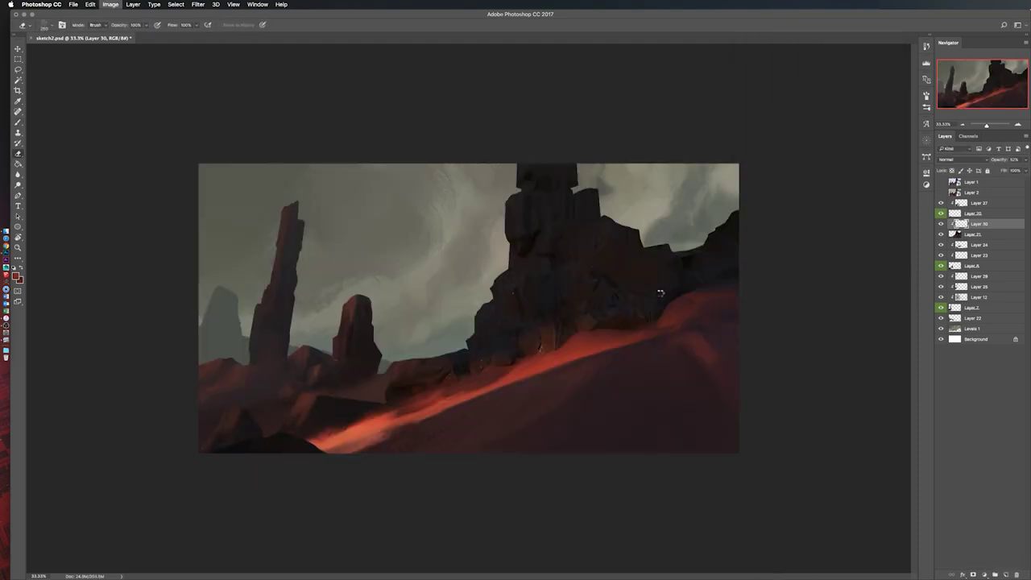
pyautogui.press('h')
pyautogui.hotkey('ctrl', 'shift', 'alt', 'n')
# Step: Rotate the canvas view both ways and reset it, mirroring to check the composition
pyautogui.moveTo(407, 361); pyautogui.dragTo(394, 271)
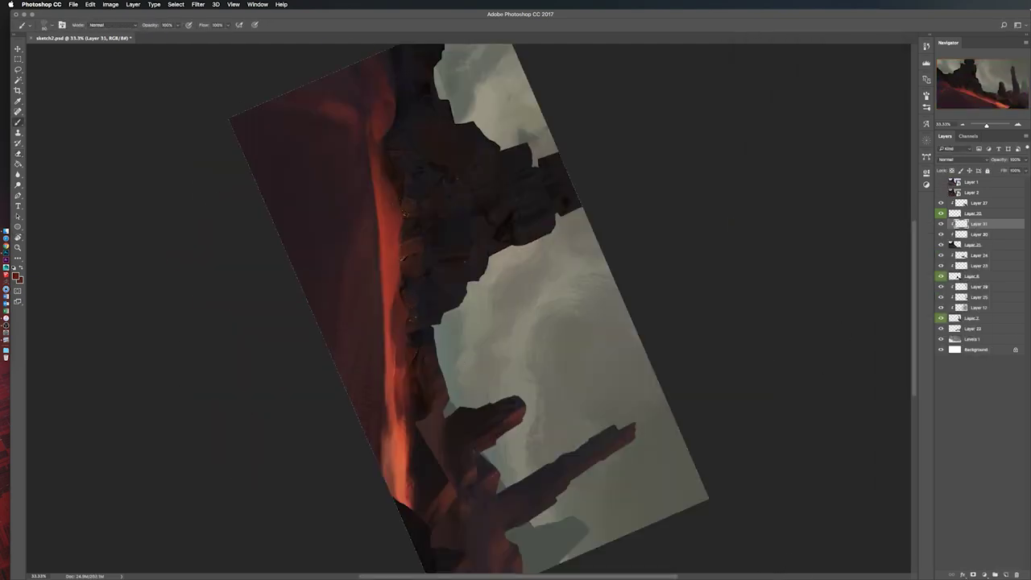
pyautogui.press('Escape')
pyautogui.press('h')
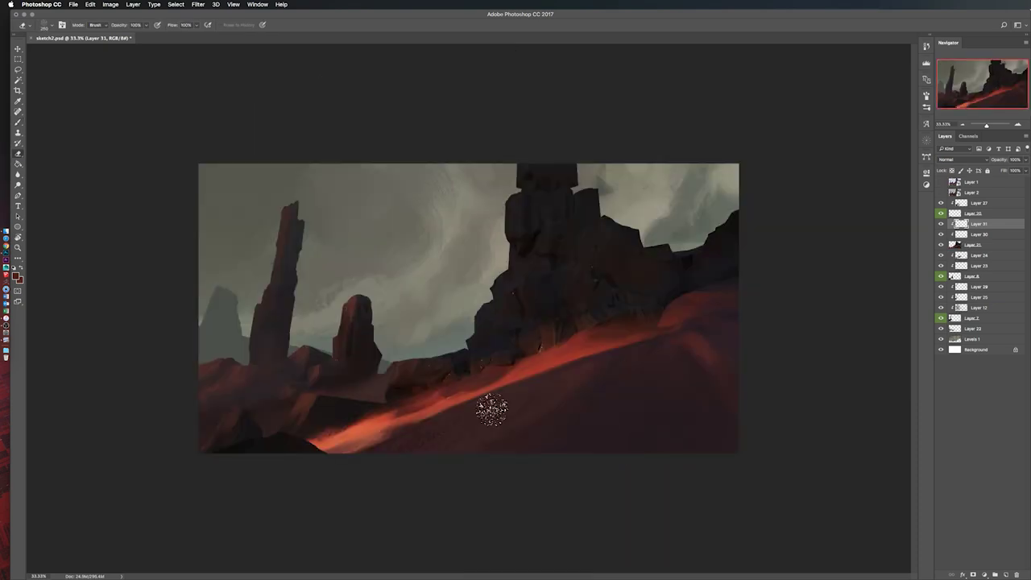
pyautogui.moveTo(492, 410); pyautogui.dragTo(564, 348)
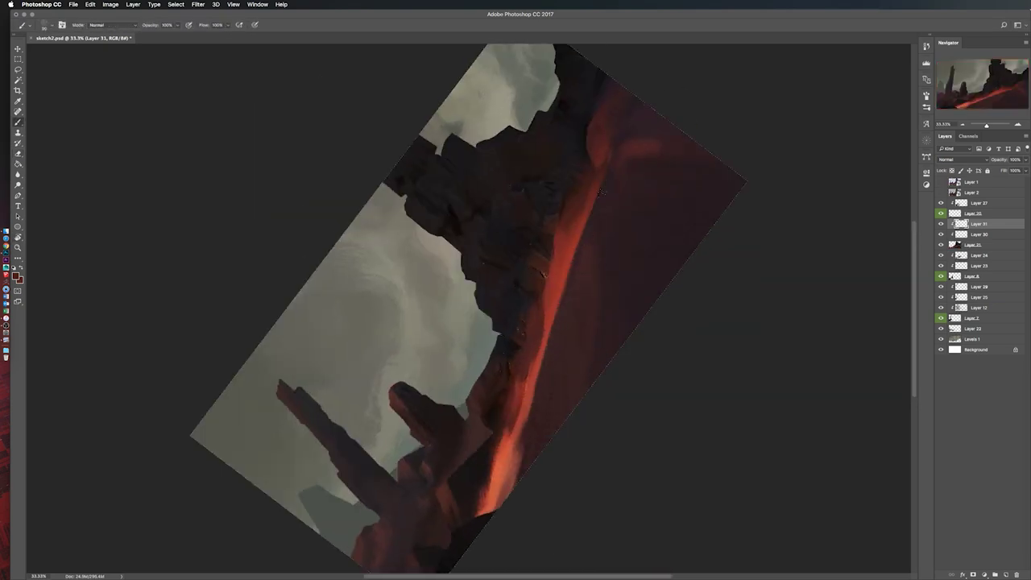
pyautogui.press('Escape')
pyautogui.press('h')
# Step: Toggle between brush and eraser and add new clipped Layer 32 above Layer 31
pyautogui.press('h')
pyautogui.press('b')
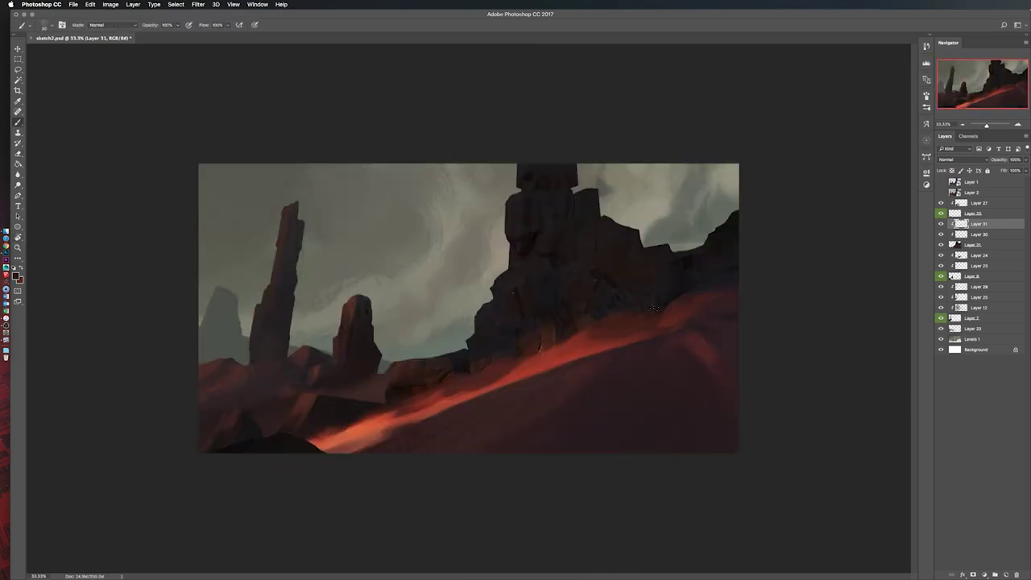
pyautogui.press('e')
pyautogui.press('h')
pyautogui.hotkey('ctrl', 'shift', 'alt', 'n')
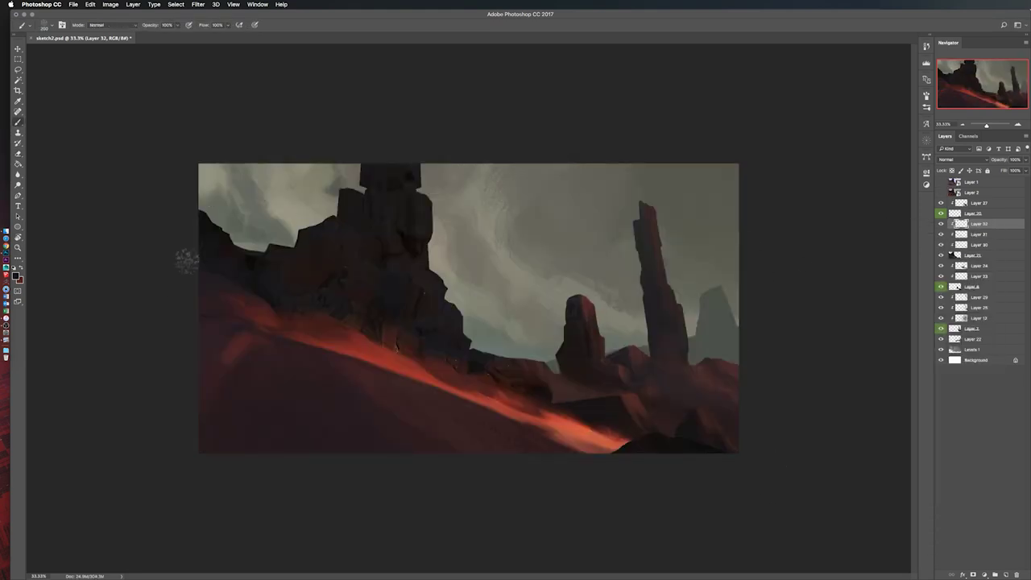
# Step: Flip the canvas repeatedly to review the rock touch-ups, switching to the eraser
pyautogui.press('h')
pyautogui.press('h')
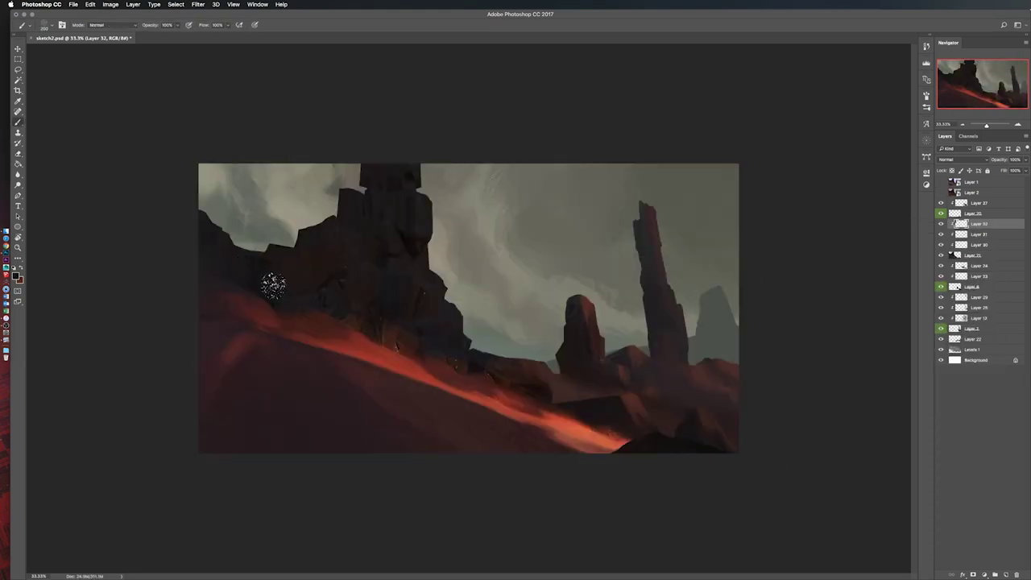
pyautogui.press('h')
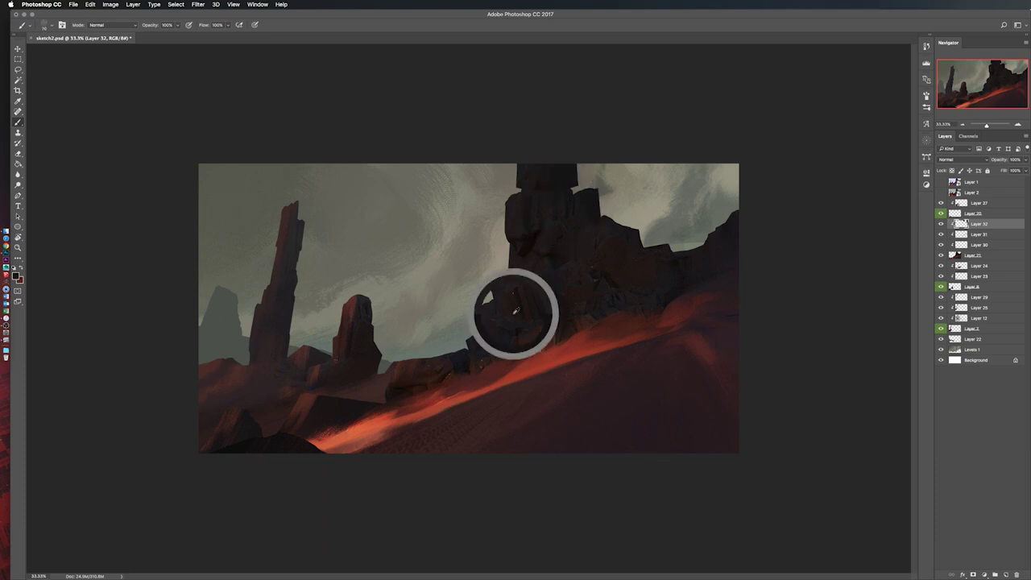
pyautogui.press('h')
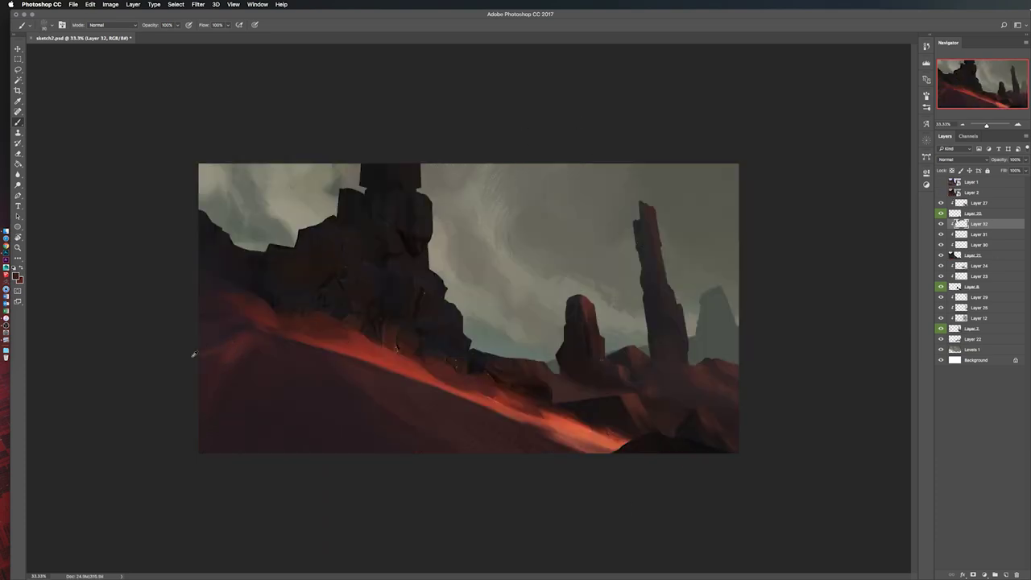
pyautogui.press('h')
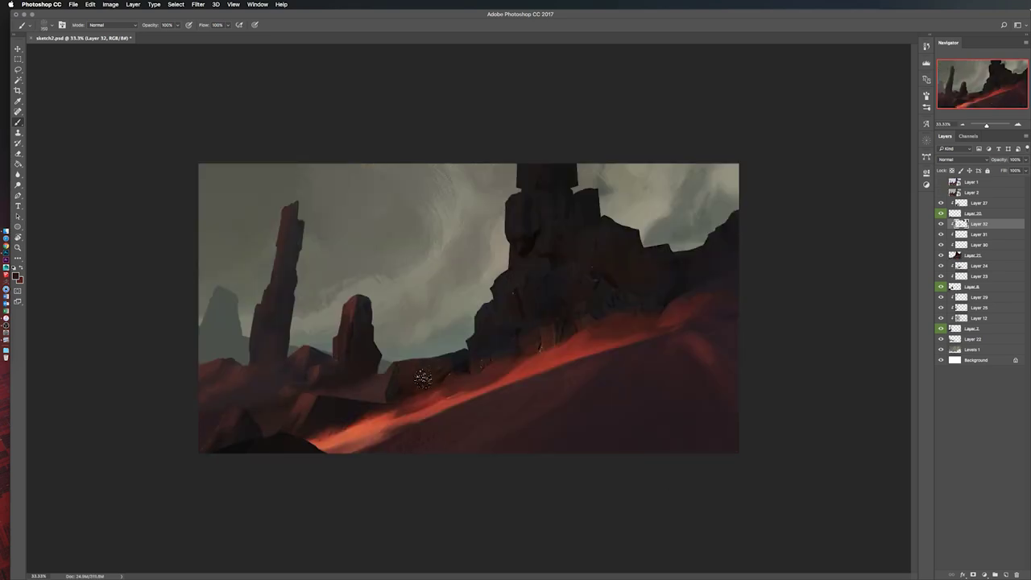
pyautogui.press('h')
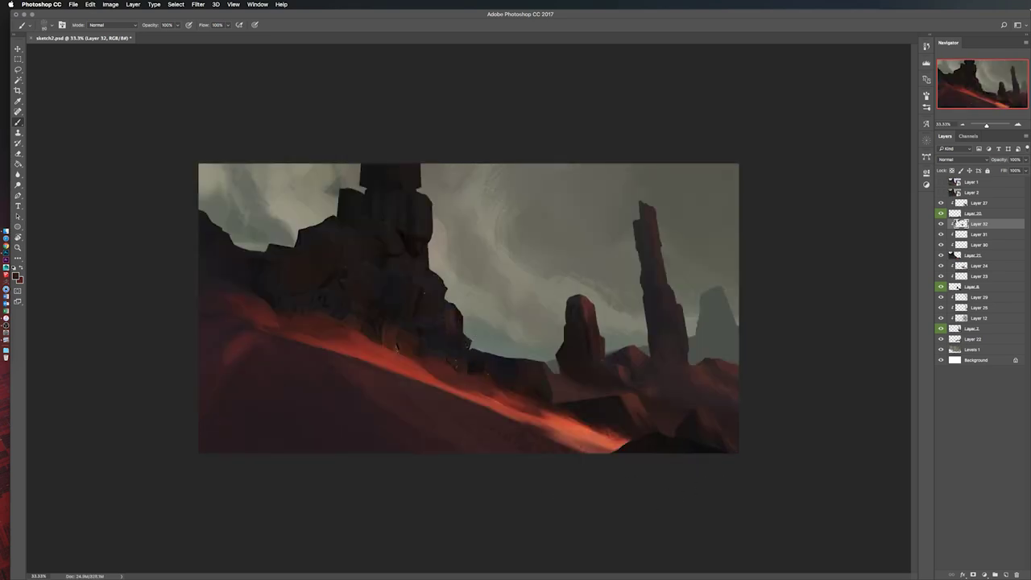
pyautogui.press('h')
pyautogui.press('h')
pyautogui.press('h')
pyautogui.press('e')
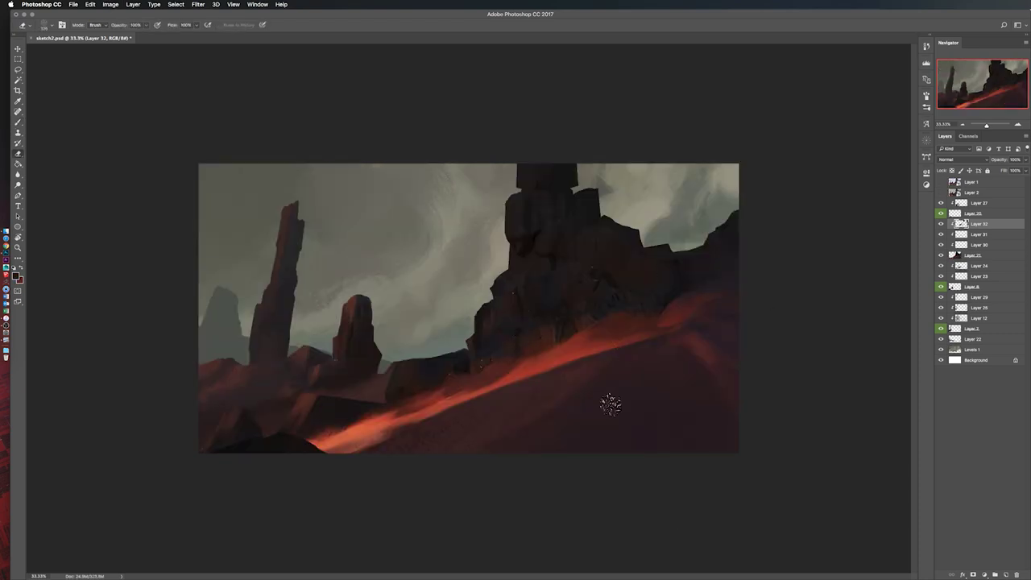
pyautogui.press('h')
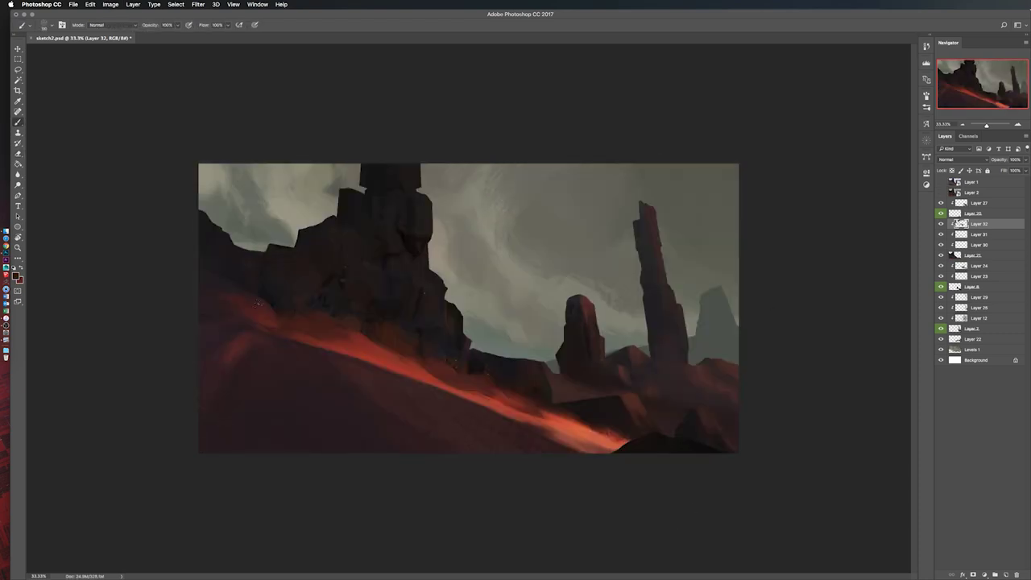
pyautogui.press('h')
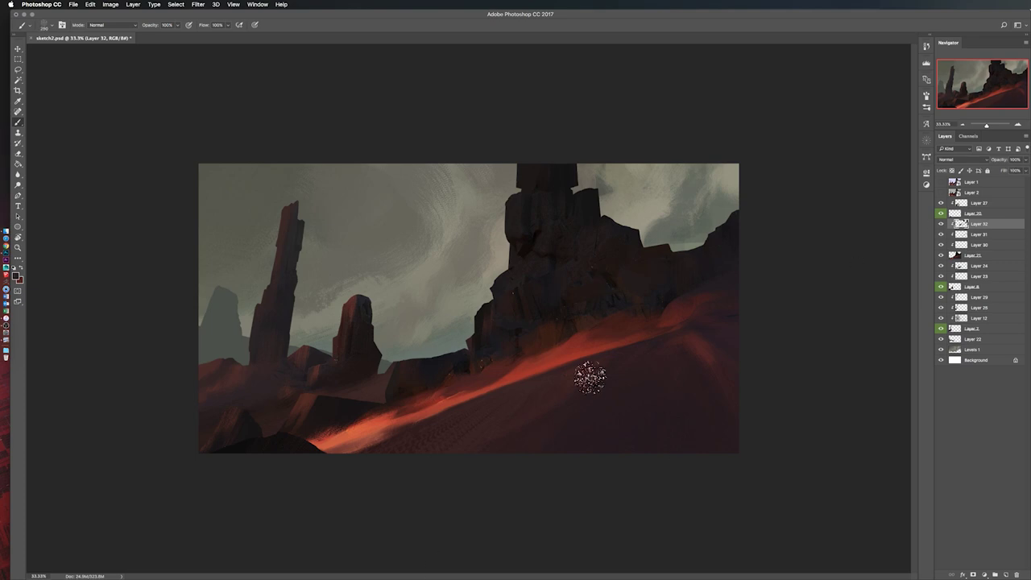
# Step: Duplicate a texture layer and distort it into perspective across the ground
pyautogui.hotkey('ctrl', 'j')
pyautogui.hotkey('ctrl', 't')
pyautogui.moveTo(746, 486); pyautogui.dragTo(751, 381)
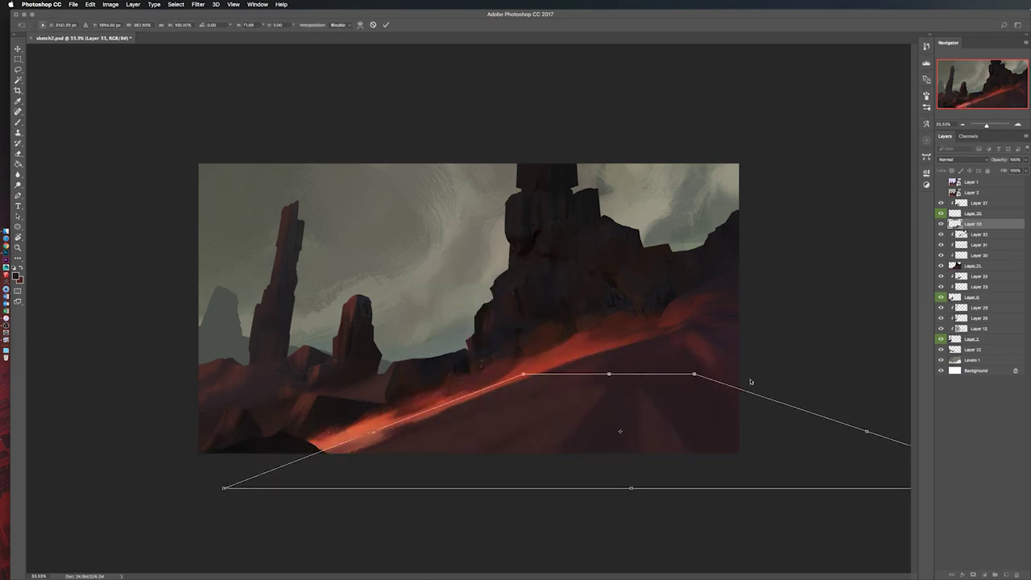
pyautogui.press('Return')
pyautogui.press('h')
# Step: Add a Brightness/Contrast adjustment above Levels 1, brightening the sky
pyautogui.press('b')
pyautogui.press('Escape')
pyautogui.press('h')
pyautogui.press('m')
pyautogui.click(984, 574)
pyautogui.click(979, 451)
pyautogui.moveTo(866, 233); pyautogui.dragTo(886, 233)
pyautogui.click(697, 508)
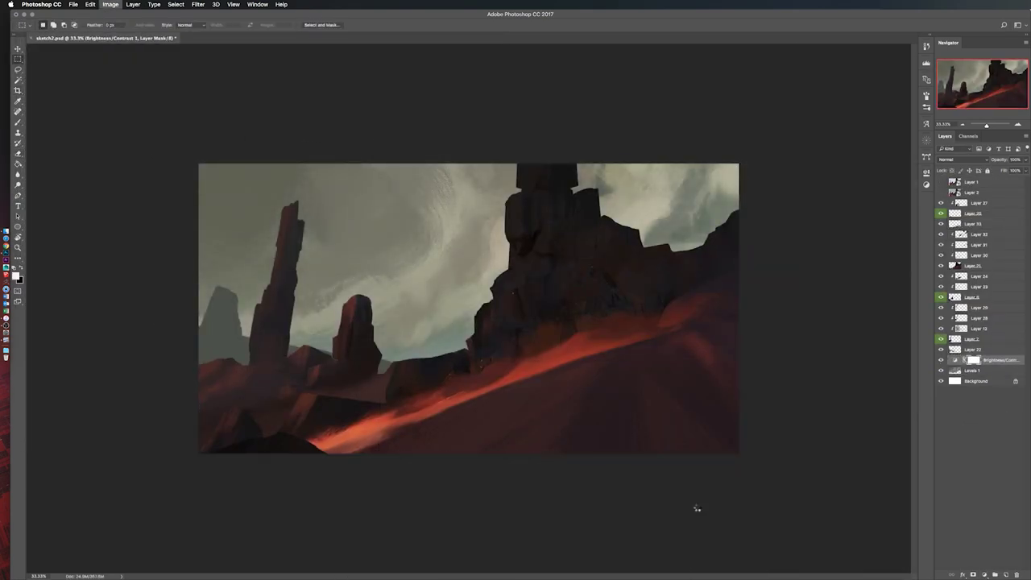
# Step: Create new Layer 34 with Hard Light blending
pyautogui.press('h')
pyautogui.hotkey('ctrl', 'shift', 'n')
pyautogui.press('Return')
pyautogui.press('b')
pyautogui.press('h')
pyautogui.click(963, 159)
pyautogui.click(950, 258)
# Step: Free-transform Layer 34 into a perspective shape over the scene
pyautogui.press('h')
pyautogui.hotkey('ctrl', 'u')
pyautogui.click(864, 76)
pyautogui.hotkey('ctrl', 't')
pyautogui.moveTo(241, 104); pyautogui.dragTo(233, 111)
pyautogui.press('Return')
pyautogui.press('h')
pyautogui.hotkey('ctrl', 'l')
# Step: Add a new Normal layer above Layer 22 and lower brush opacity to 80%
pyautogui.press('Return')
pyautogui.click(973, 349)
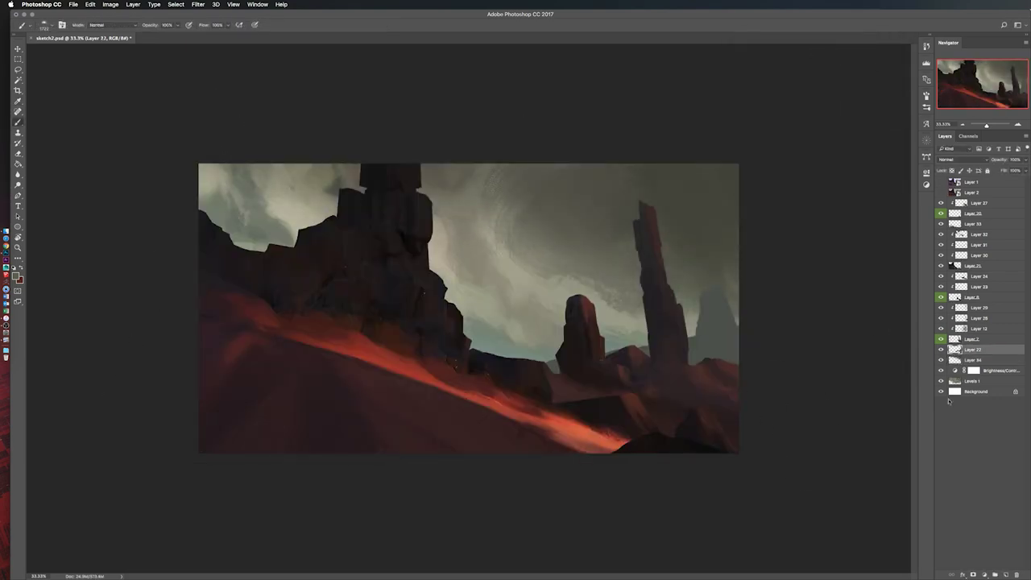
pyautogui.hotkey('ctrl', 'shift', 'alt', 'n')
pyautogui.click(960, 159)
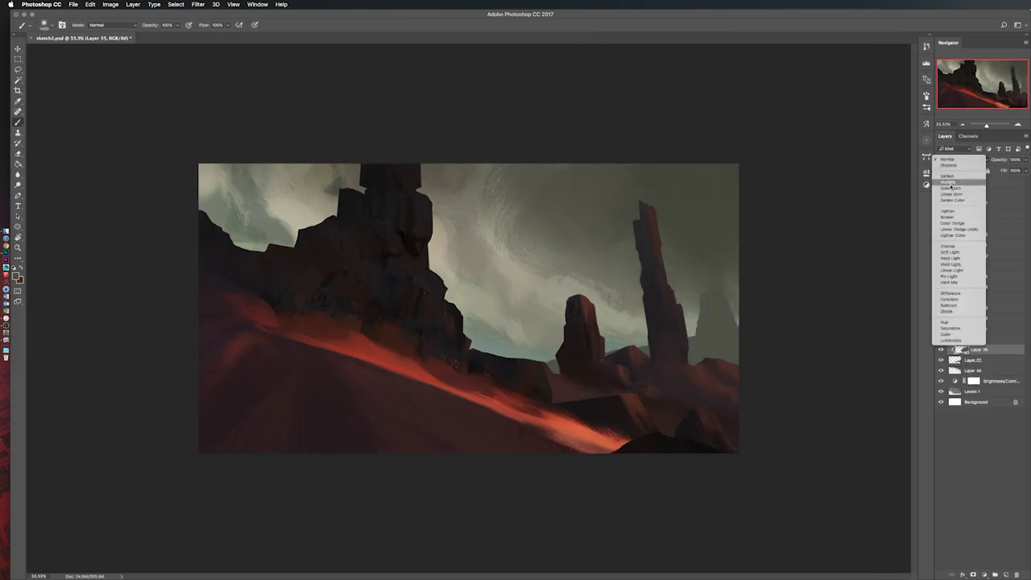
pyautogui.press('Escape')
pyautogui.hotkey('ctrl', 'l')
pyautogui.press('Return')
pyautogui.press('8')
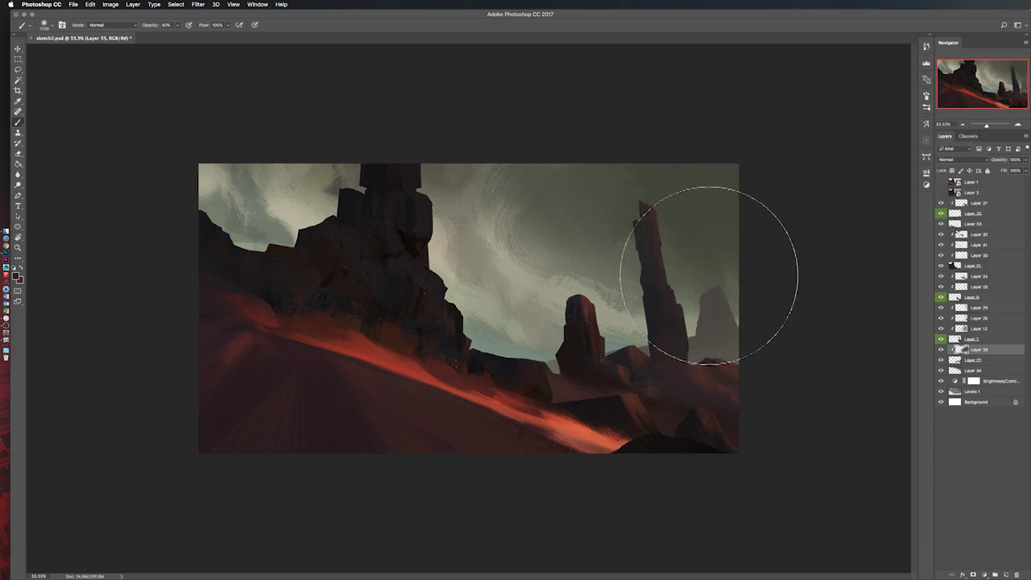
pyautogui.press('h')
# Step: On another new layer, paint the distant right-hand rock at 40% opacity, flipping the canvas to check
pyautogui.hotkey('ctrl', 'shift', 'alt', 'n')
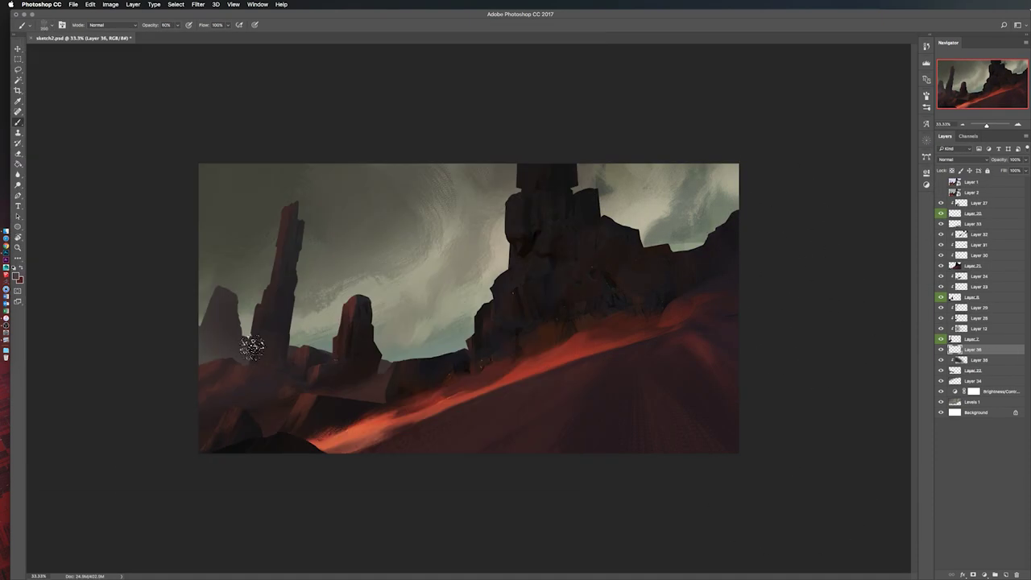
pyautogui.press('e')
pyautogui.rightClick(248, 411)
pyautogui.press('Escape')
pyautogui.press('b')
pyautogui.press('4')
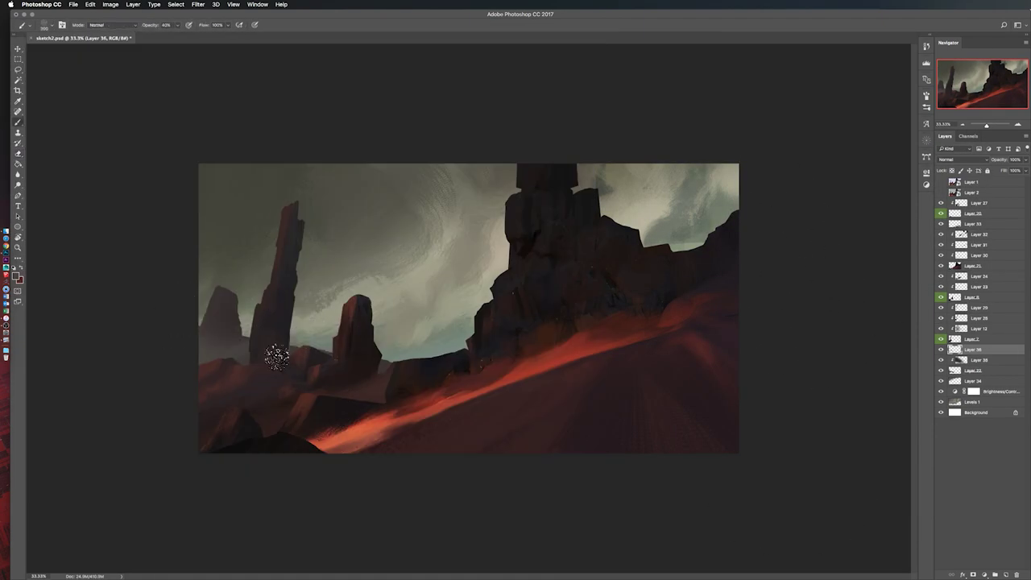
pyautogui.press('h')
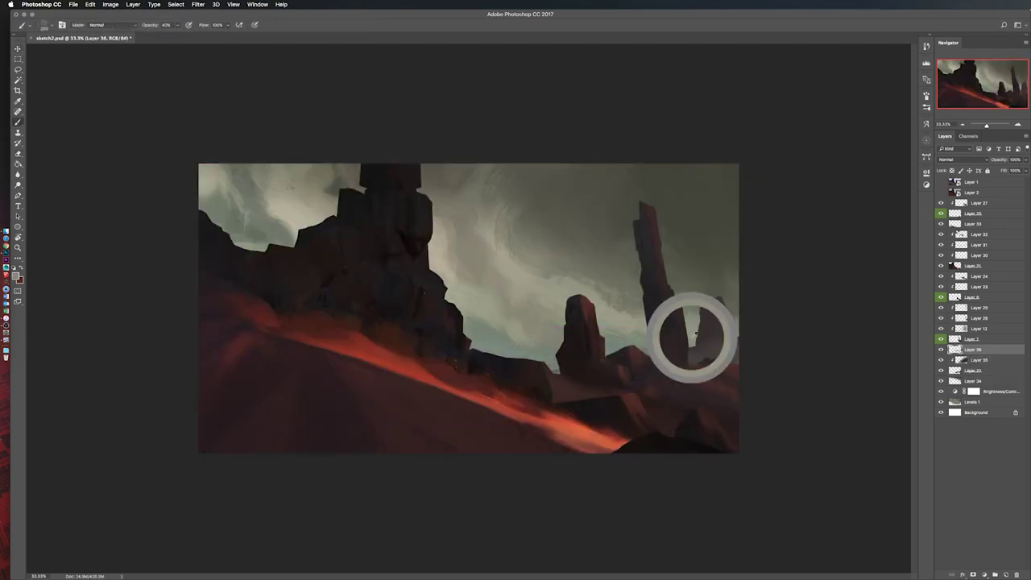
pyautogui.press('h')
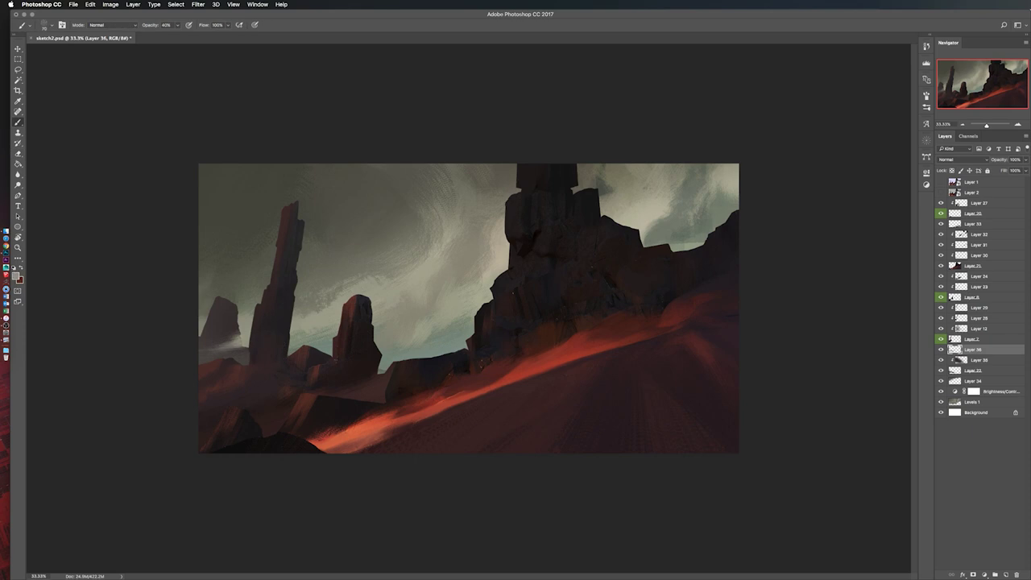
pyautogui.press('h')
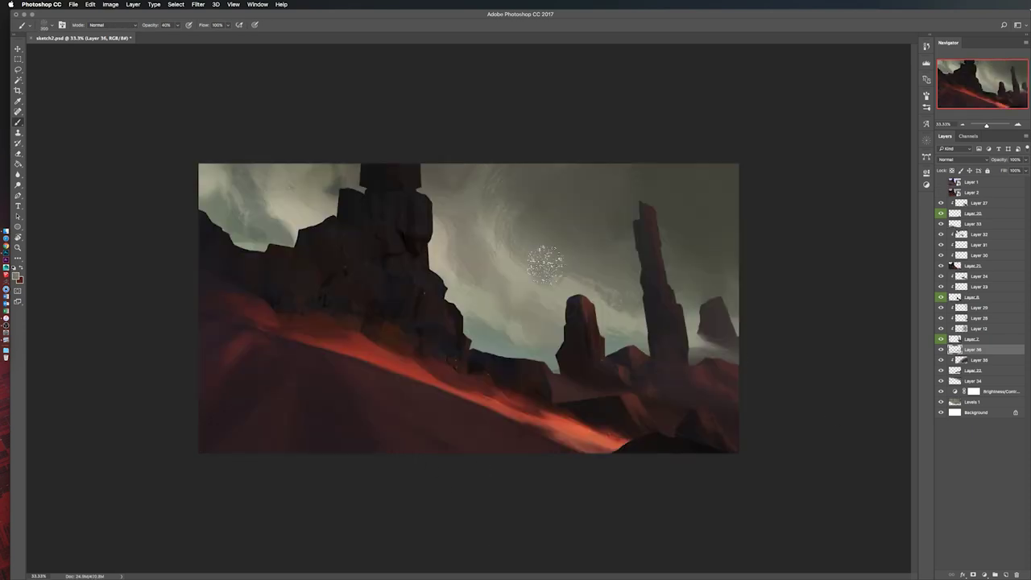
pyautogui.press('h')
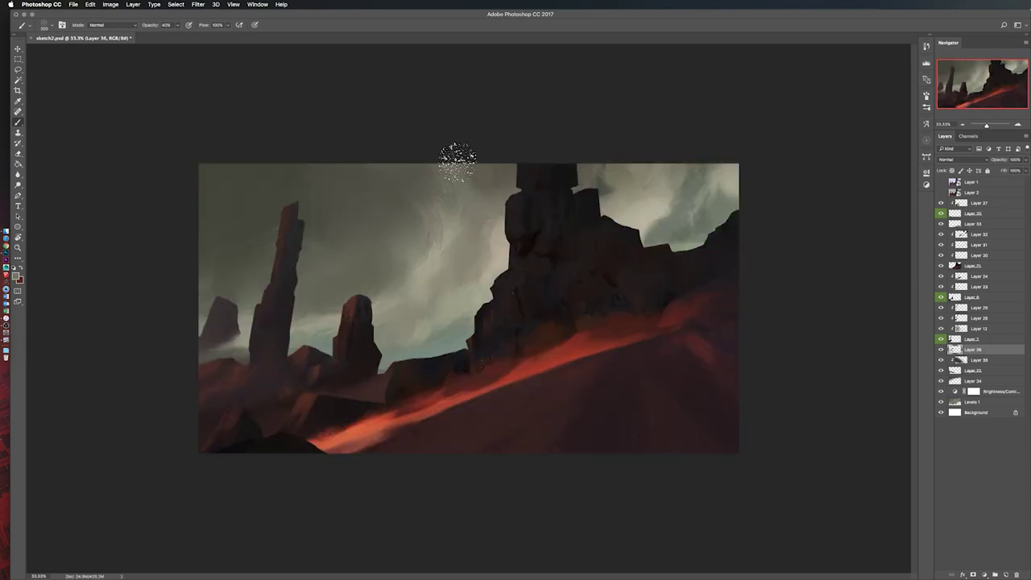
pyautogui.press('h')
# Step: On a third layer, paint light streaks through the grey sky at 30% opacity
pyautogui.hotkey('ctrl', 'shift', 'alt', 'n')
pyautogui.moveTo(596, 207); pyautogui.dragTo(693, 266)
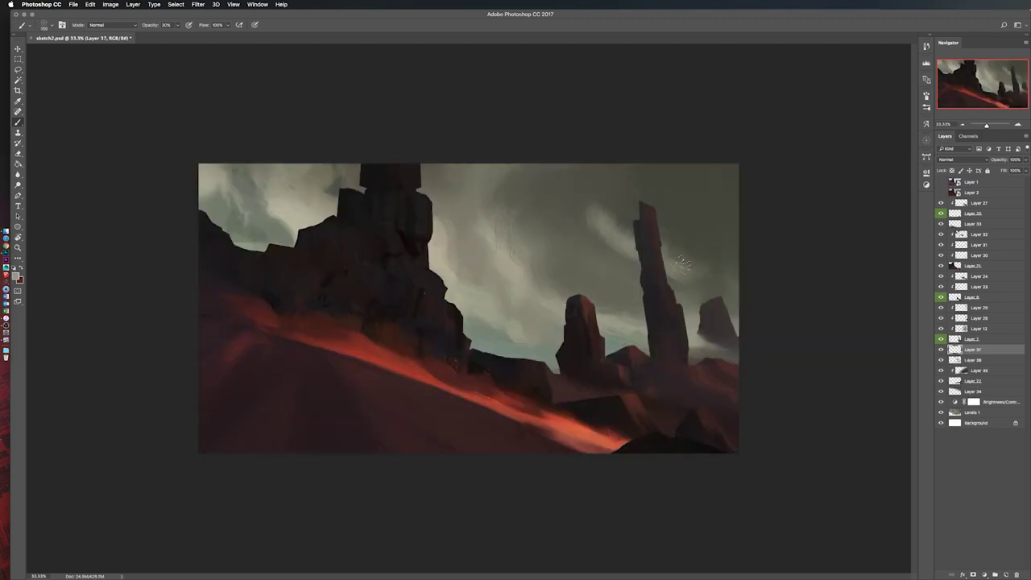
pyautogui.press('h')
pyautogui.press('h')
pyautogui.press('e')
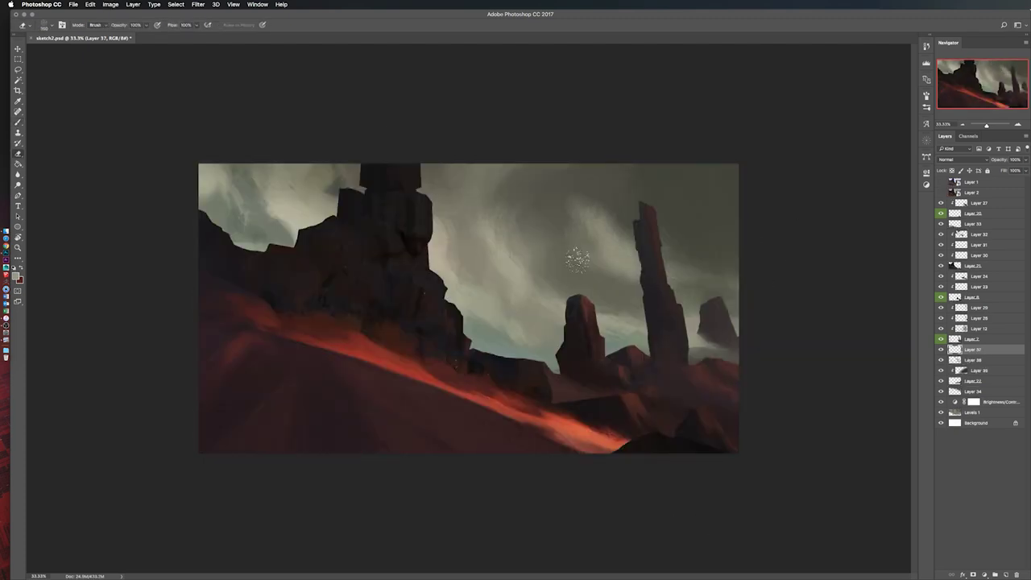
pyautogui.press('h')
pyautogui.press('b')
pyautogui.press('h')
pyautogui.press('v')
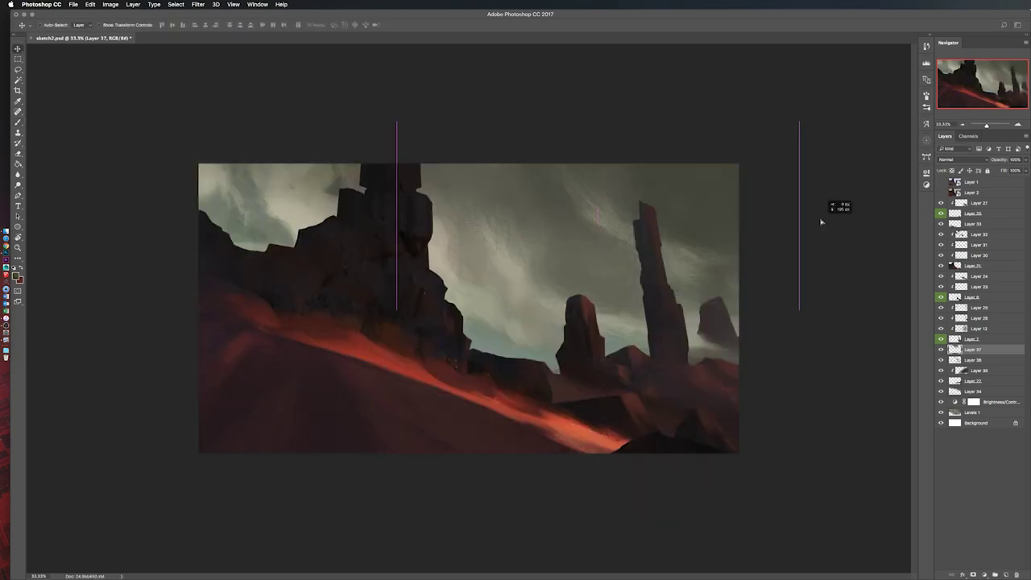
pyautogui.press('h')
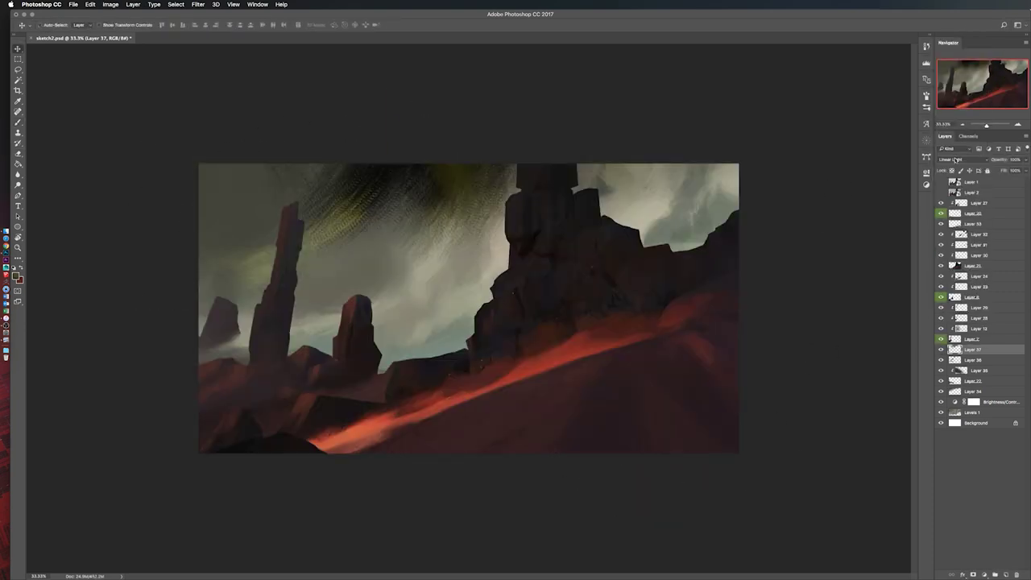
# Step: Pick a tall custom brush tip and review the hue/saturation of the painting
pyautogui.press('b')
pyautogui.click(44, 25)
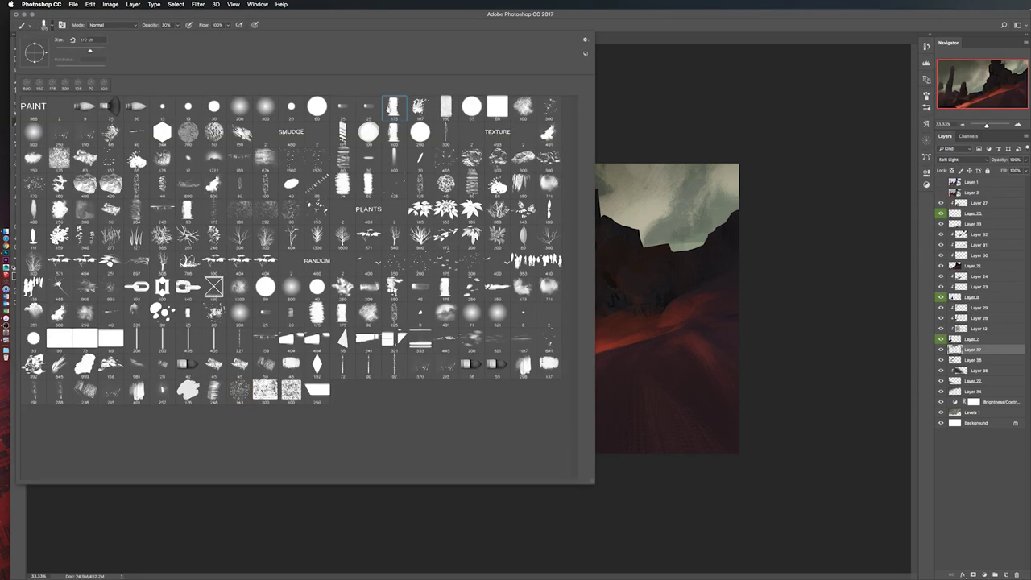
pyautogui.press('h')
pyautogui.hotkey('ctrl', 'u')
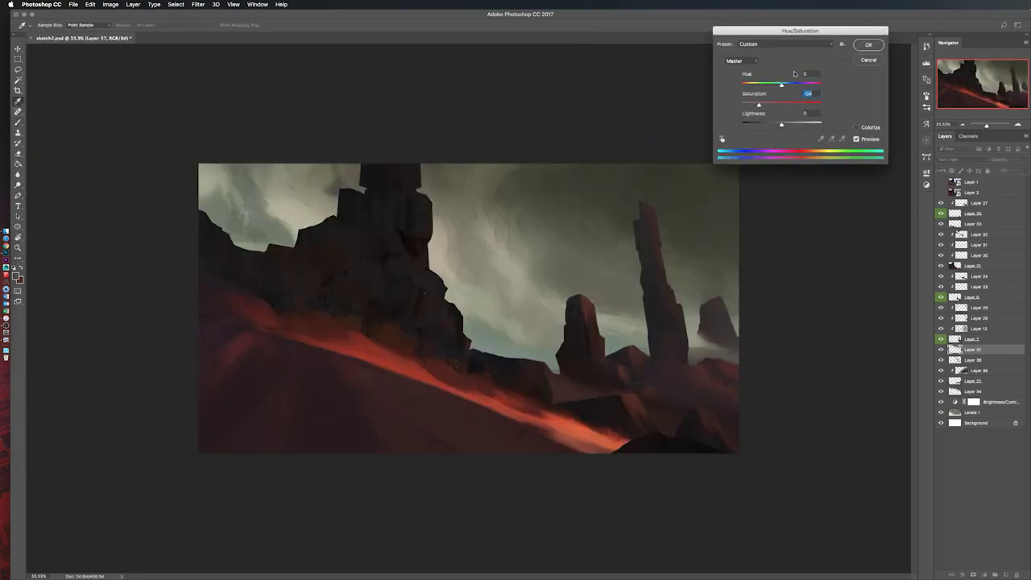
pyautogui.press('Escape')
pyautogui.press('h')
# Step: Lasso the existing spires, copy them to a new layer, and scale them into small horizon spires
pyautogui.press('l')
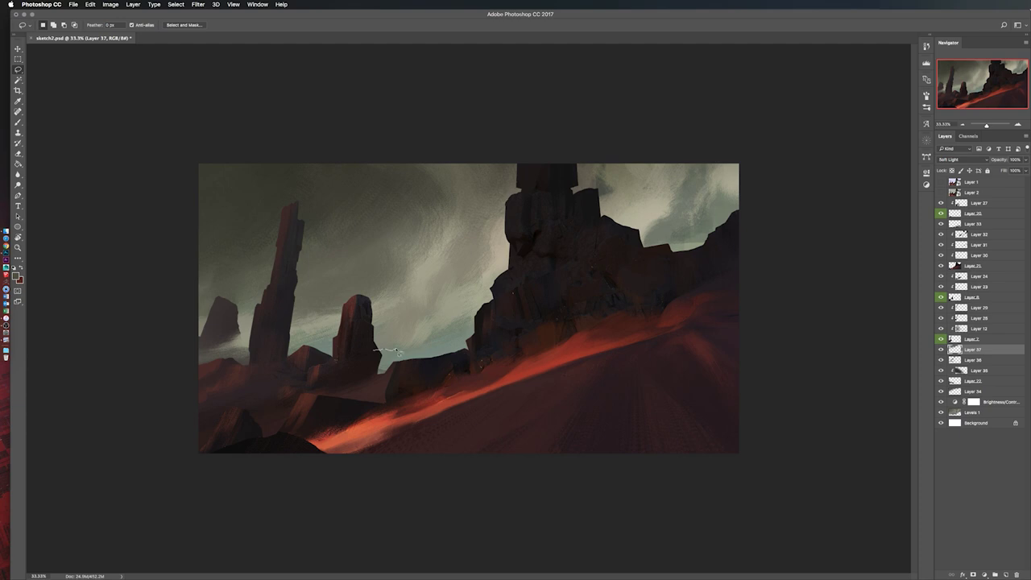
pyautogui.hotkey('ctrl', 'j')
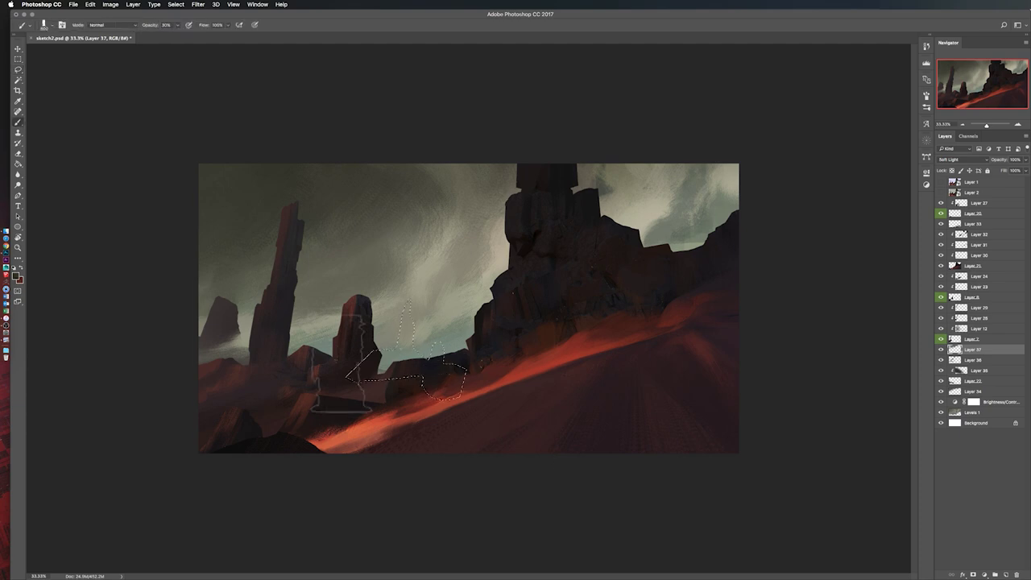
pyautogui.hotkey('ctrl', 't')
pyautogui.press('h')
pyautogui.press('Return')
pyautogui.press('h')
# Step: Add a new painting layer at 80% brush opacity, then select Layer 32
pyautogui.hotkey('ctrl', 'shift', 'n')
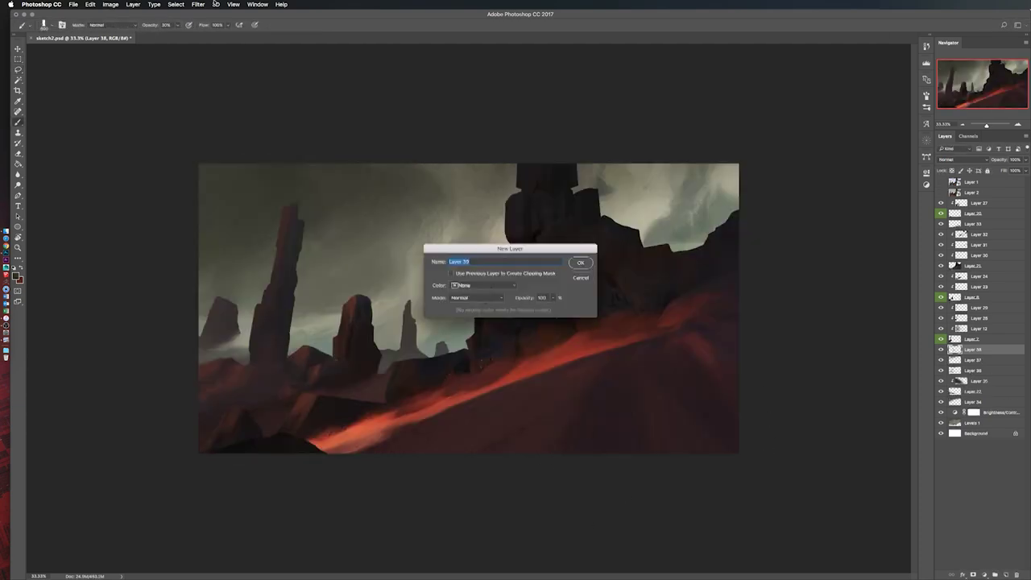
pyautogui.press('Return')
pyautogui.press('b')
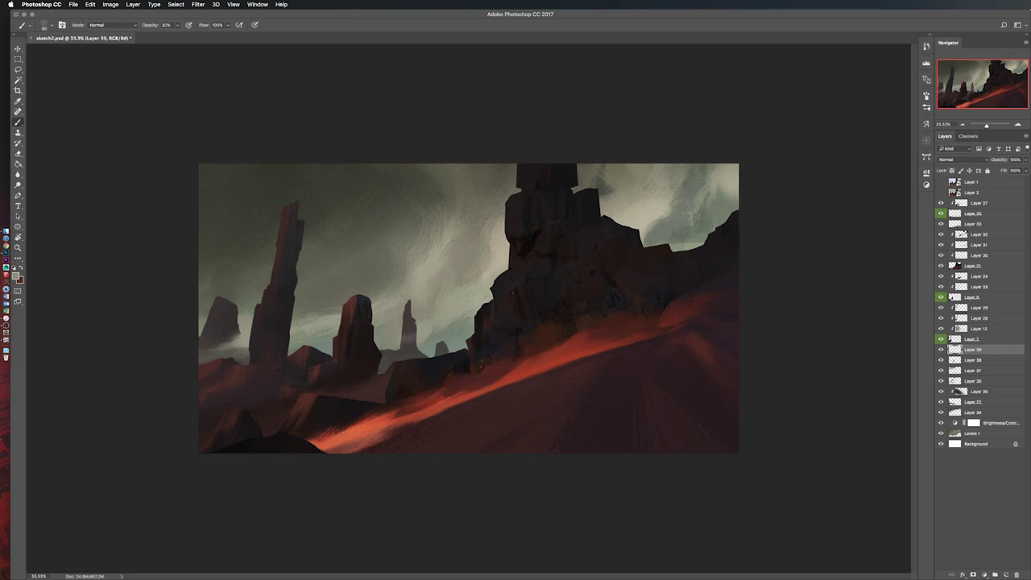
pyautogui.press('h')
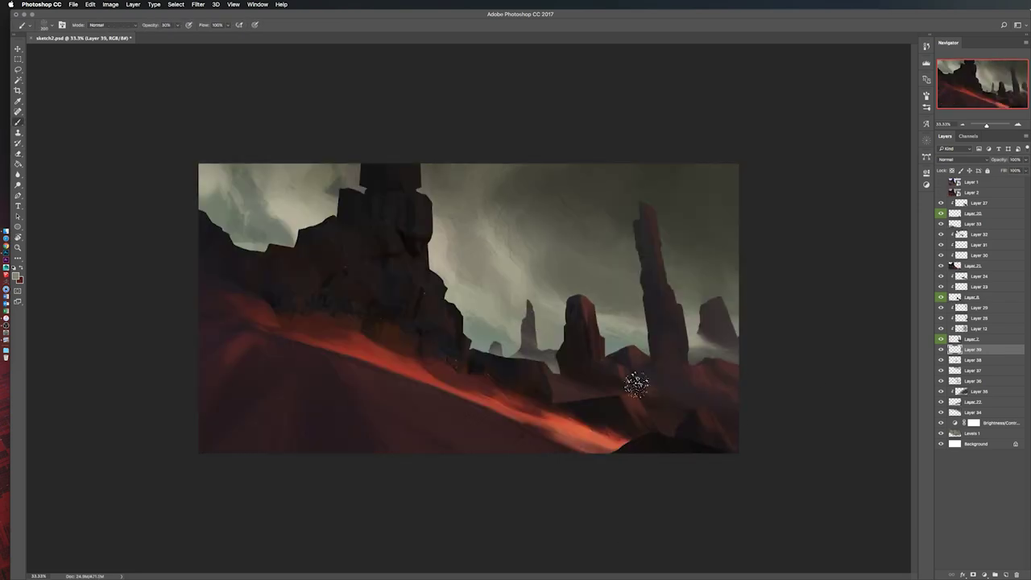
pyautogui.press('h')
pyautogui.press('h')
pyautogui.press('b')
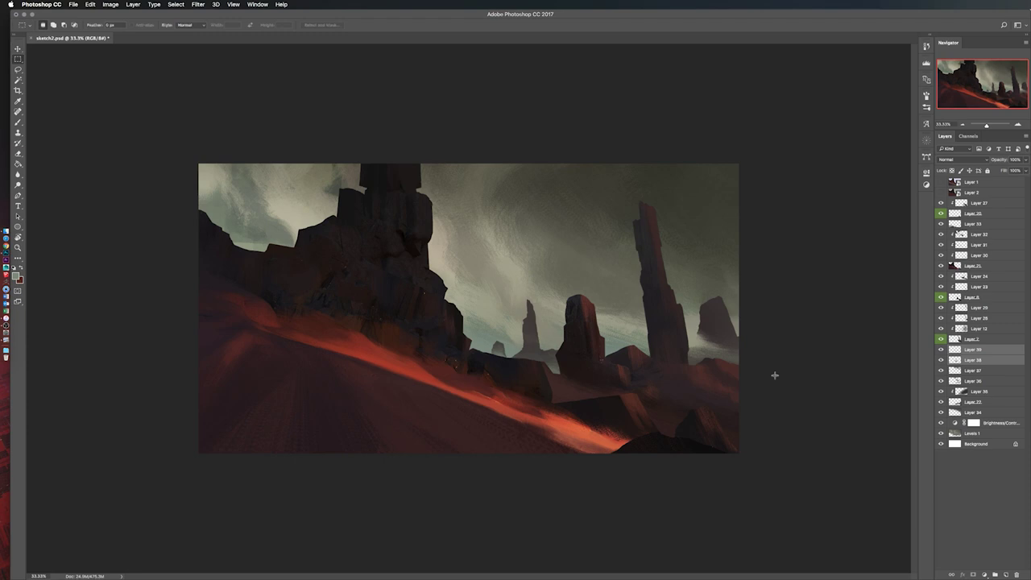
pyautogui.press('h')
pyautogui.click(955, 233)
# Step: Perspective-distort the dark ground shape along the lower right slope
pyautogui.hotkey('ctrl', 'shift', 'alt', 'n')
pyautogui.click(49, 24)
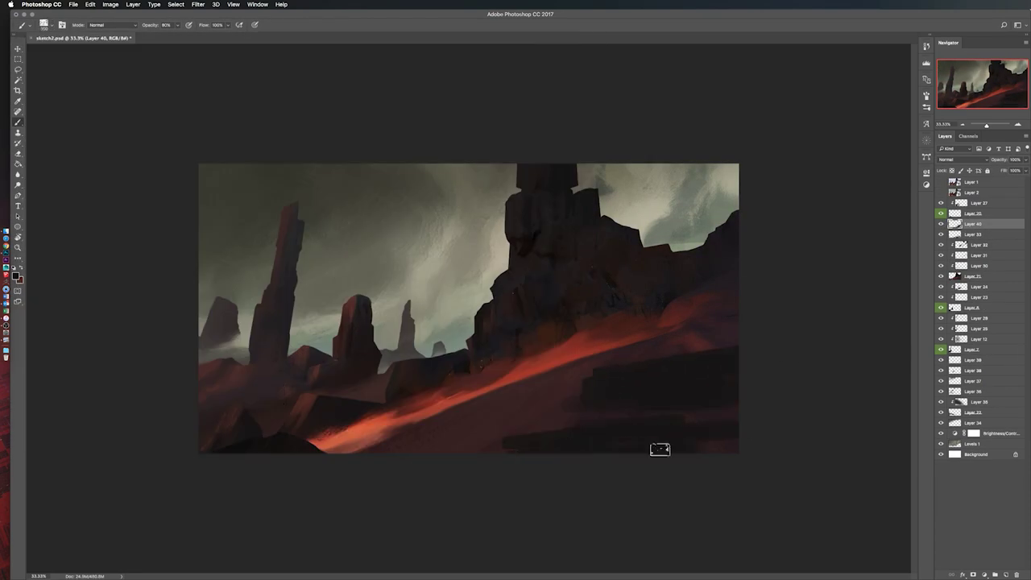
pyautogui.hotkey('ctrl', 't')
pyautogui.moveTo(732, 476); pyautogui.dragTo(669, 361)
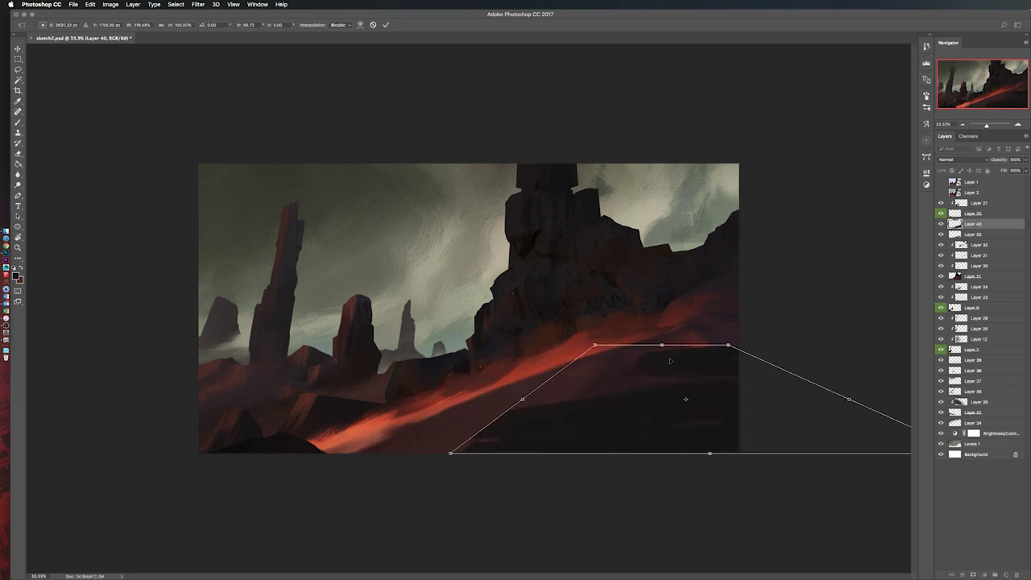
pyautogui.press('h')
pyautogui.hotkey('ctrl', '-')
pyautogui.hotkey('ctrl', '-')
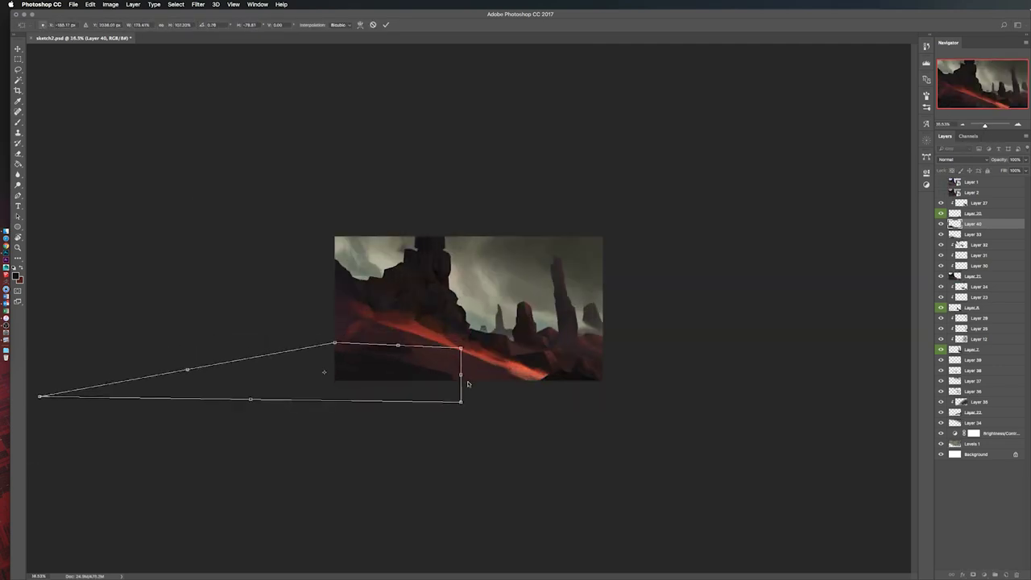
pyautogui.press('Return')
pyautogui.press('h')
pyautogui.hotkey('ctrl', '+')
pyautogui.hotkey('ctrl', '+')
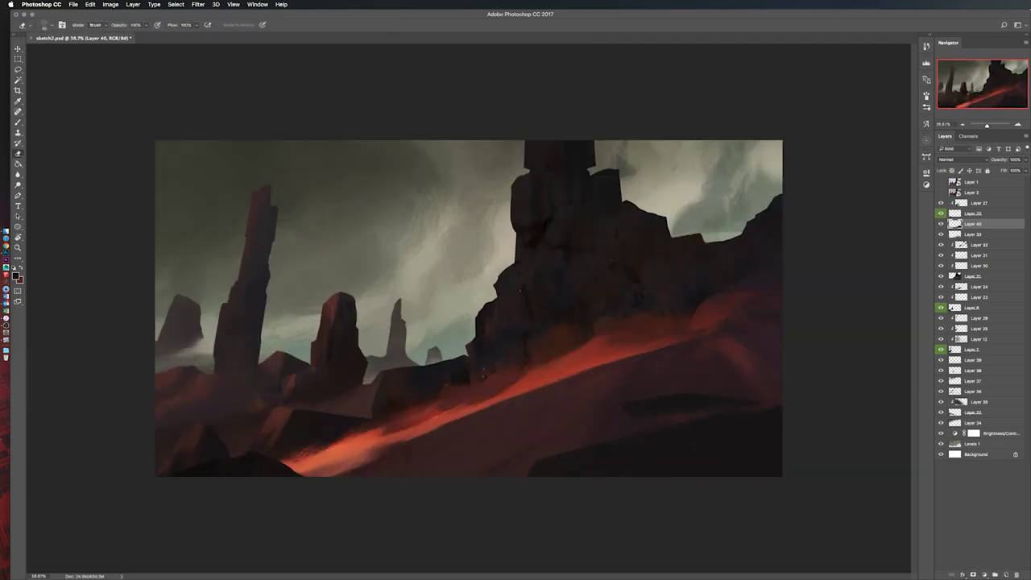
pyautogui.press('h')
pyautogui.hotkey('ctrl', 'l')
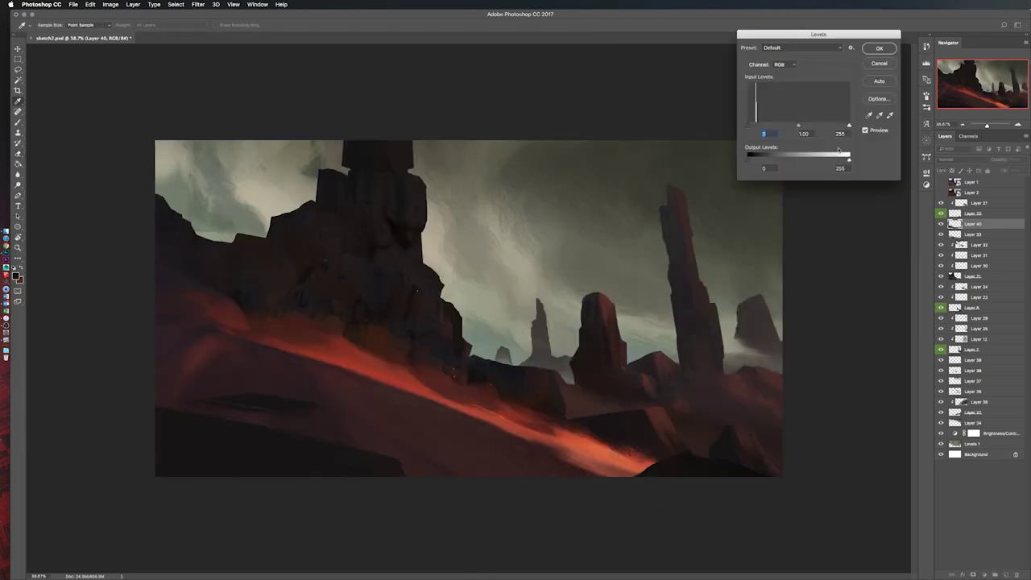
pyautogui.press('Return')
pyautogui.press('h')
# Step: On a new layer, draw a custom rock shape and slant it into perspective along the slope
pyautogui.hotkey('ctrl', 'shift', 'alt', 'n')
pyautogui.press('u')
pyautogui.click(270, 25)
pyautogui.doubleClick(290, 63)
pyautogui.moveTo(427, 265); pyautogui.dragTo(796, 452)
pyautogui.hotkey('ctrl', 't')
pyautogui.moveTo(563, 375); pyautogui.dragTo(589, 379)
pyautogui.moveTo(322, 386); pyautogui.dragTo(596, 379)
pyautogui.moveTo(796, 451); pyautogui.dragTo(875, 350)
pyautogui.moveTo(299, 481); pyautogui.dragTo(219, 524)
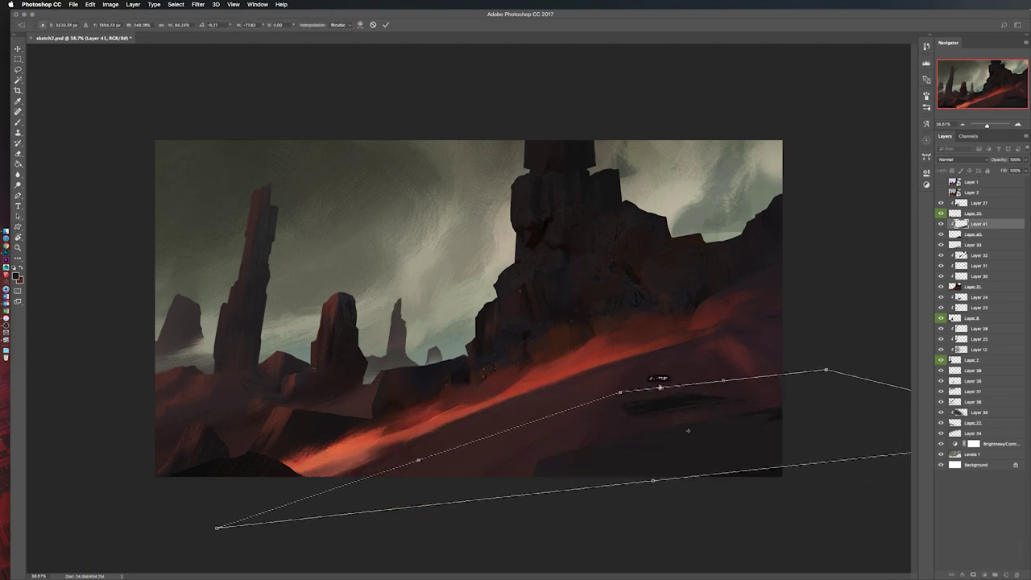
pyautogui.press('Return')
pyautogui.press('h')
pyautogui.hotkey('ctrl', 'l')
pyautogui.press('Return')
pyautogui.press('b')
# Step: Add a layer above Layer 41 and merge the ledge layers into Layer 43
pyautogui.hotkey('ctrl', 'shift', 'alt', 'n')
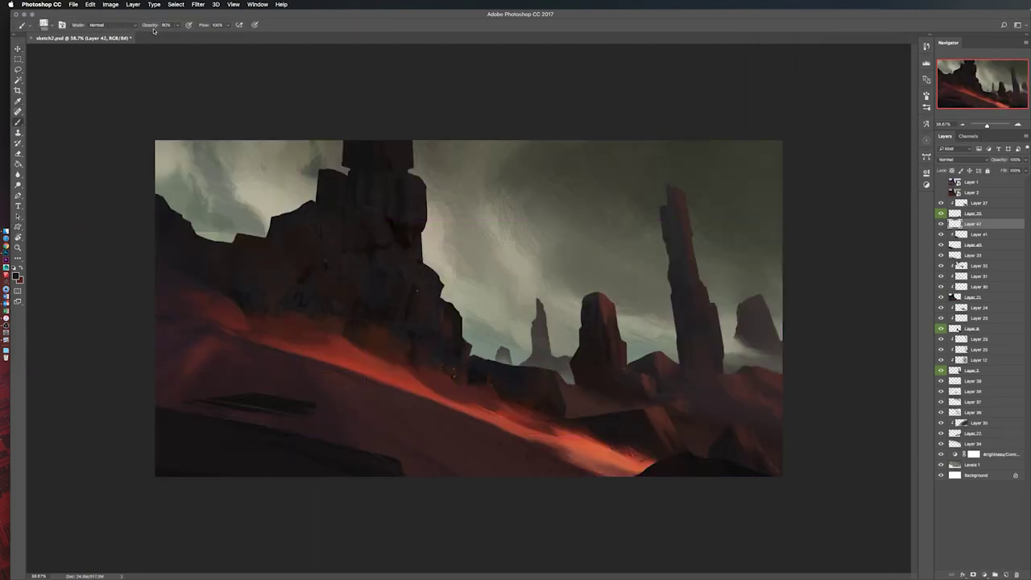
pyautogui.press('h')
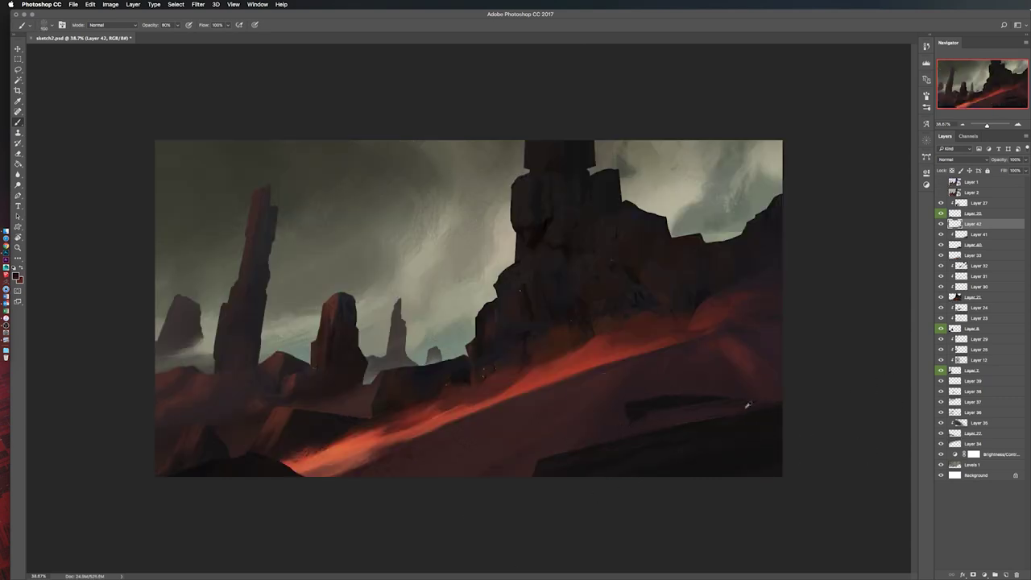
pyautogui.press('h')
pyautogui.hotkey('ctrl', 'e')
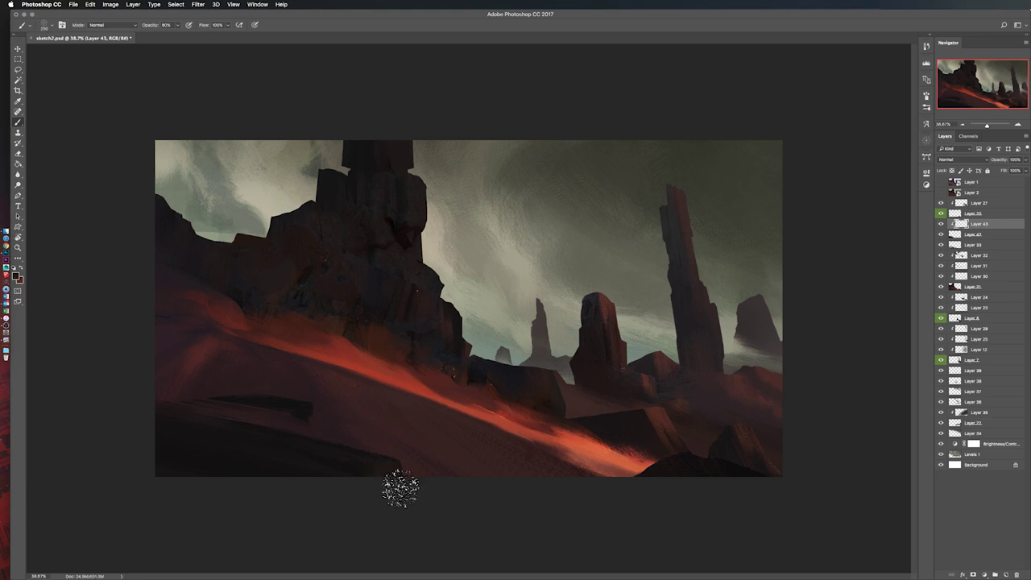
pyautogui.press('h')
pyautogui.hotkey('ctrl', 'e')
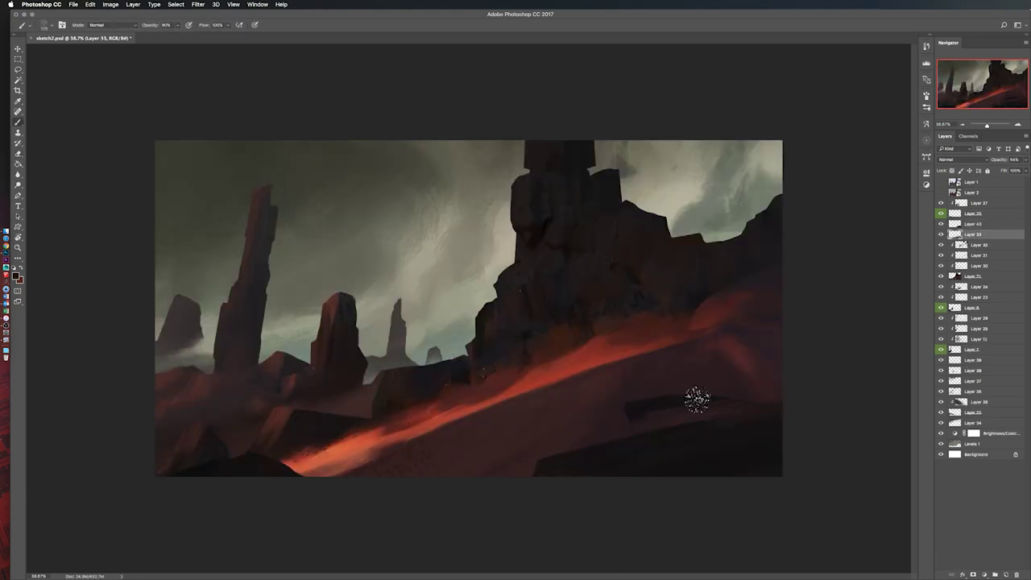
pyautogui.press('h')
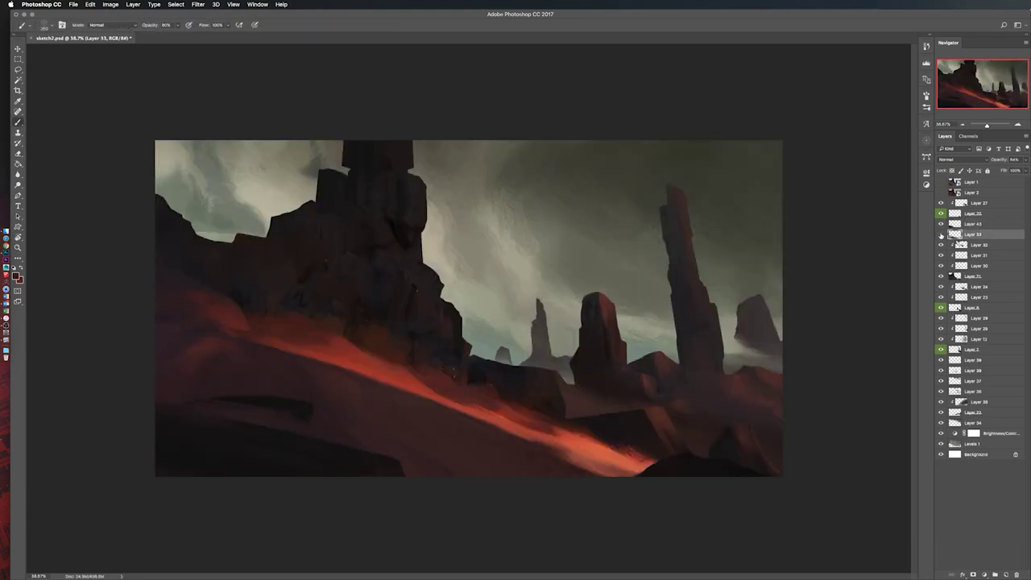
pyautogui.press('h')
pyautogui.hotkey('ctrl', '-')
# Step: Add a Levels adjustment darkening the midtones, masked off the central rock mass
pyautogui.click(963, 401)
pyautogui.click(985, 574)
pyautogui.click(991, 459)
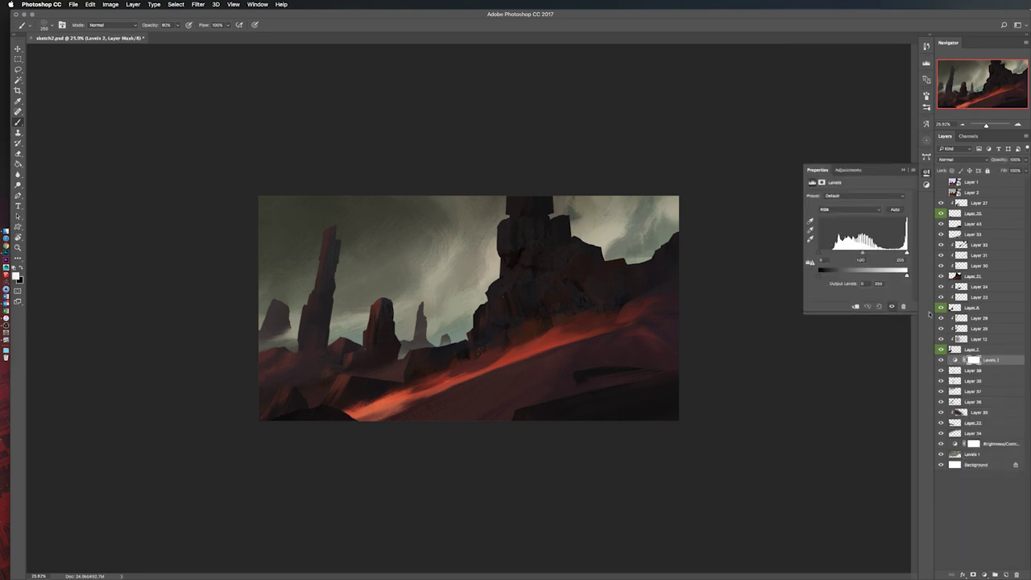
pyautogui.moveTo(861, 269); pyautogui.dragTo(883, 269)
pyautogui.rightClick(555, 427)
pyautogui.press('Return')
pyautogui.moveTo(489, 362); pyautogui.dragTo(511, 265)
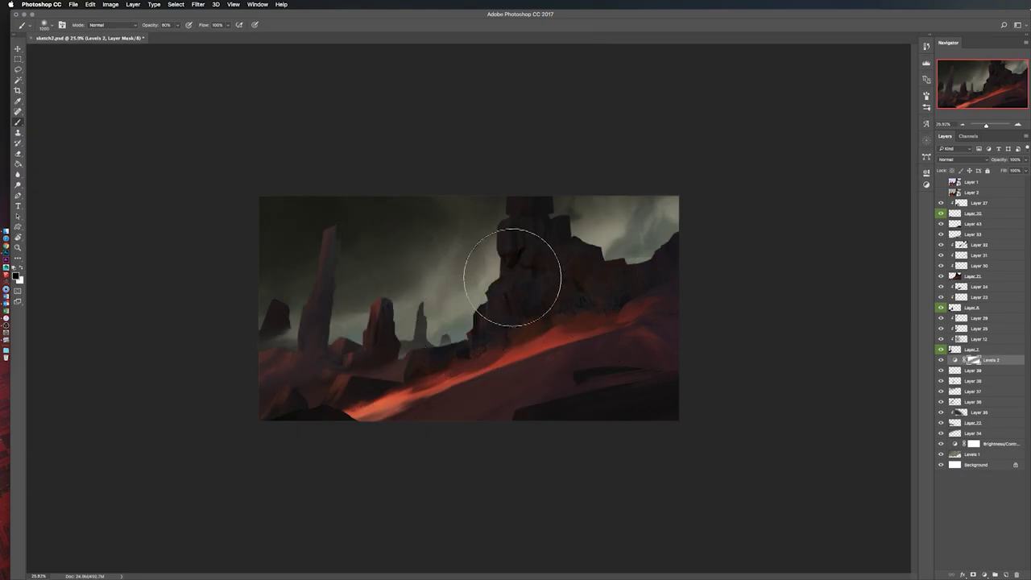
pyautogui.press('h')
pyautogui.press(']')
pyautogui.press('h')
pyautogui.hotkey('ctrl', 'e')
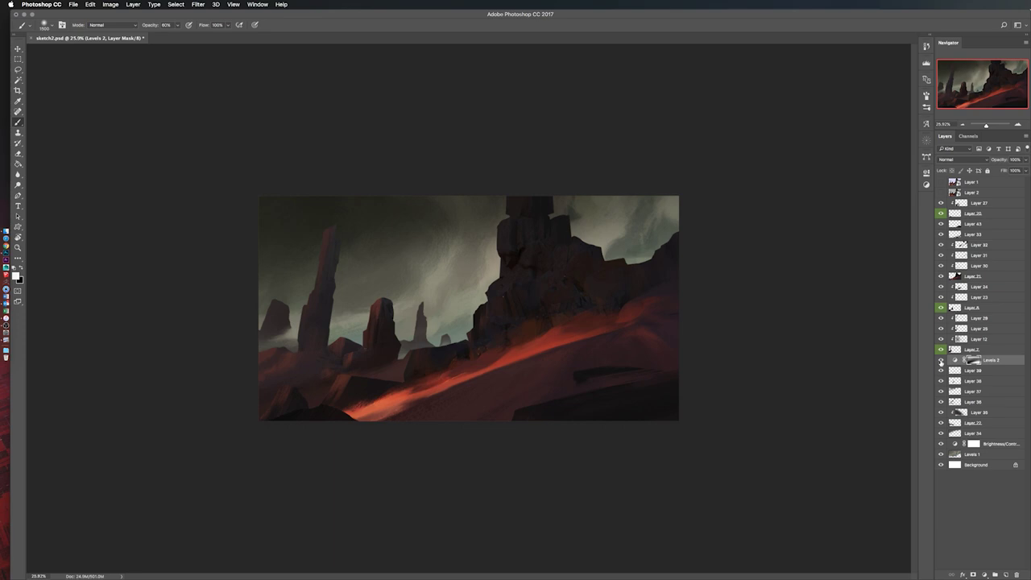
pyautogui.press('h')
pyautogui.press(']')
# Step: Set the new layer to Hard Light, erase at 30%, and move it higher at 90% opacity
pyautogui.click(963, 159)
pyautogui.click(955, 232)
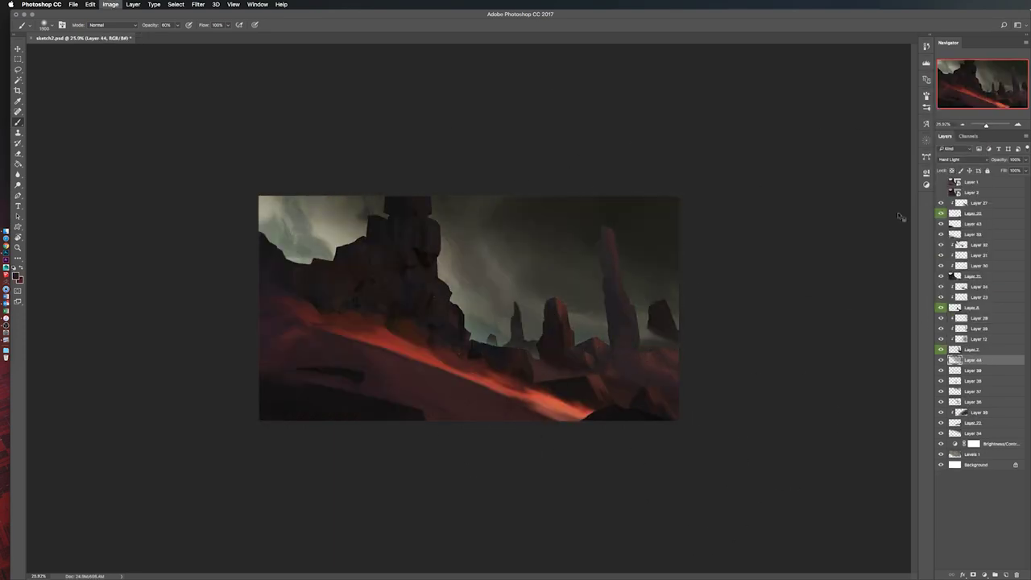
pyautogui.press('h')
pyautogui.press('e')
pyautogui.rightClick(596, 483)
pyautogui.press('Return')
pyautogui.press('3')
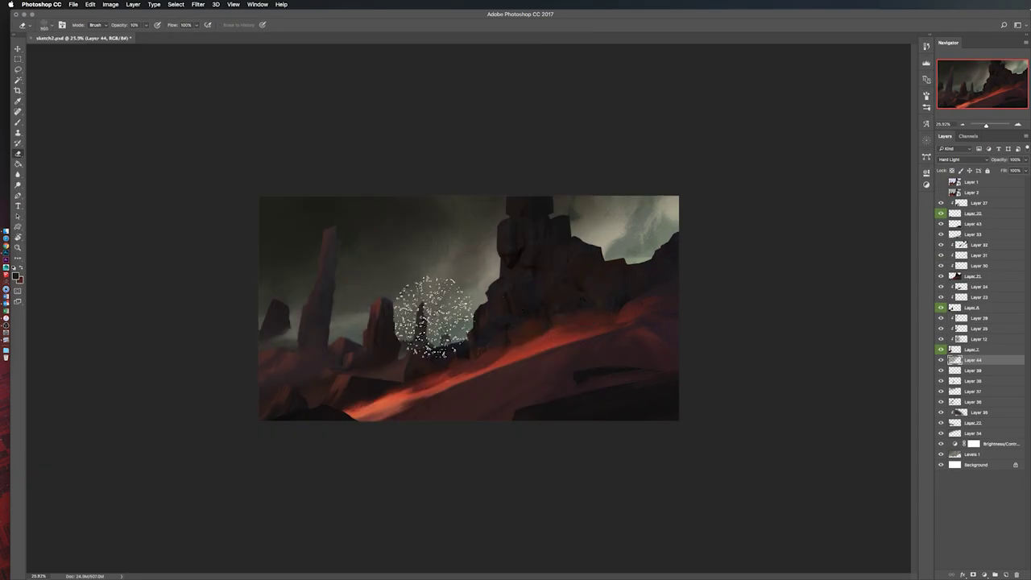
pyautogui.hotkey('ctrl', 'e')
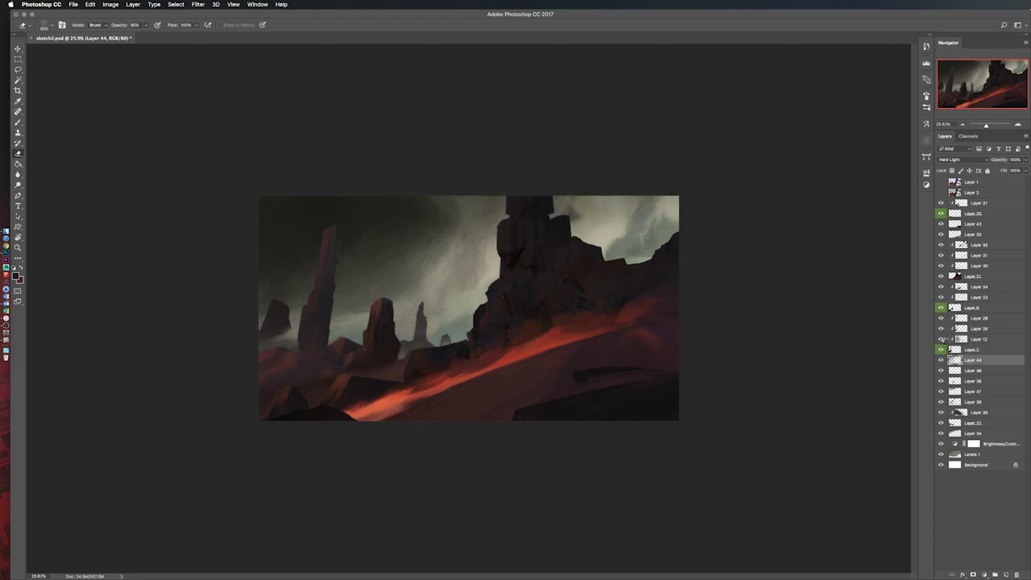
pyautogui.press('h')
pyautogui.press('9')
pyautogui.moveTo(983, 231); pyautogui.dragTo(983, 236)
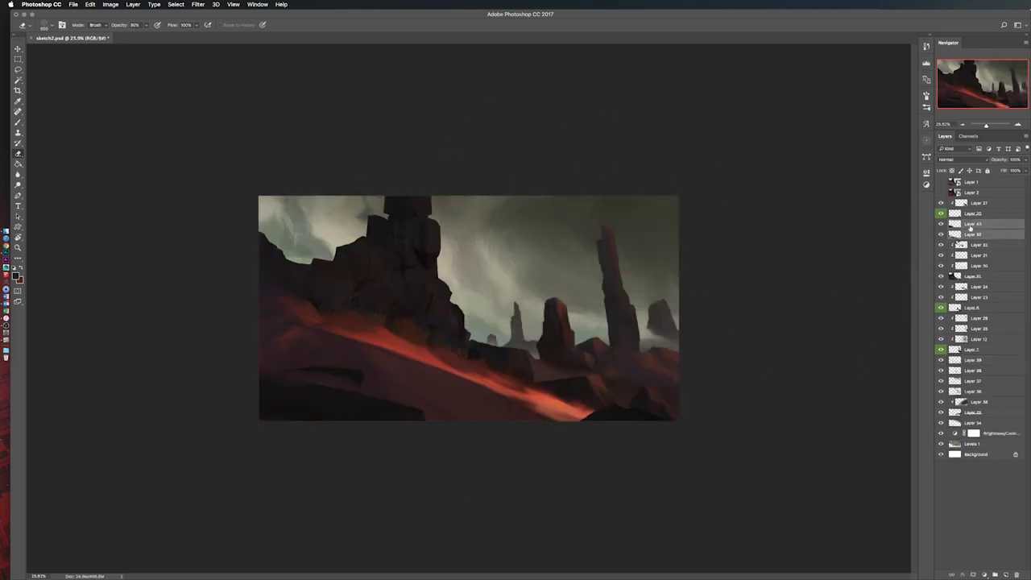
# Step: Choose a spatter brush and add an Overlay layer with a warm orange foreground colour
pyautogui.press('b')
pyautogui.rightClick(620, 272)
pyautogui.doubleClick(420, 340)
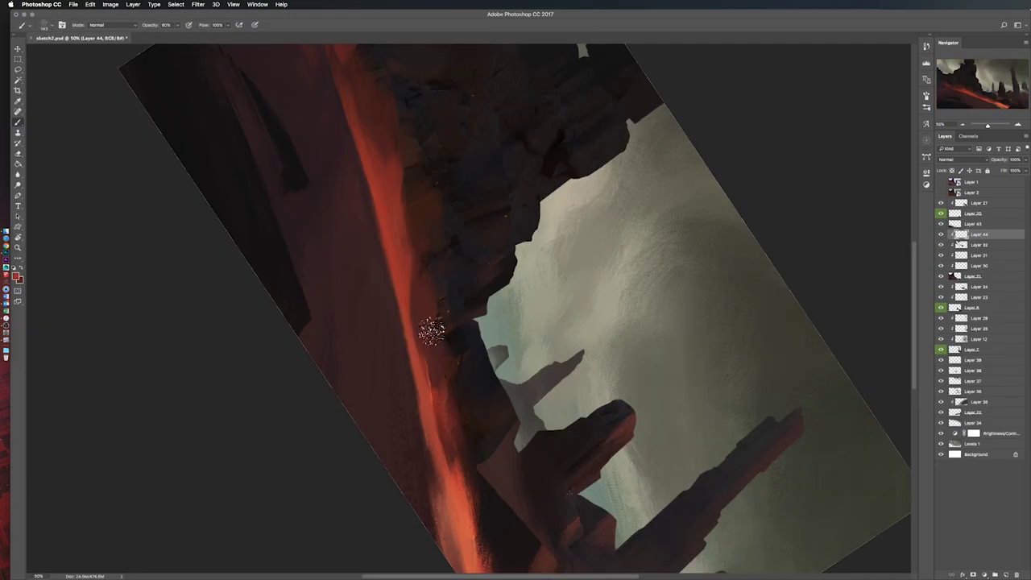
pyautogui.press('Escape')
pyautogui.hotkey('ctrl', '-')
pyautogui.hotkey('ctrl', 'shift', 'n')
pyautogui.click(44, 25)
pyautogui.click(963, 159)
pyautogui.click(963, 241)
pyautogui.click(15, 276)
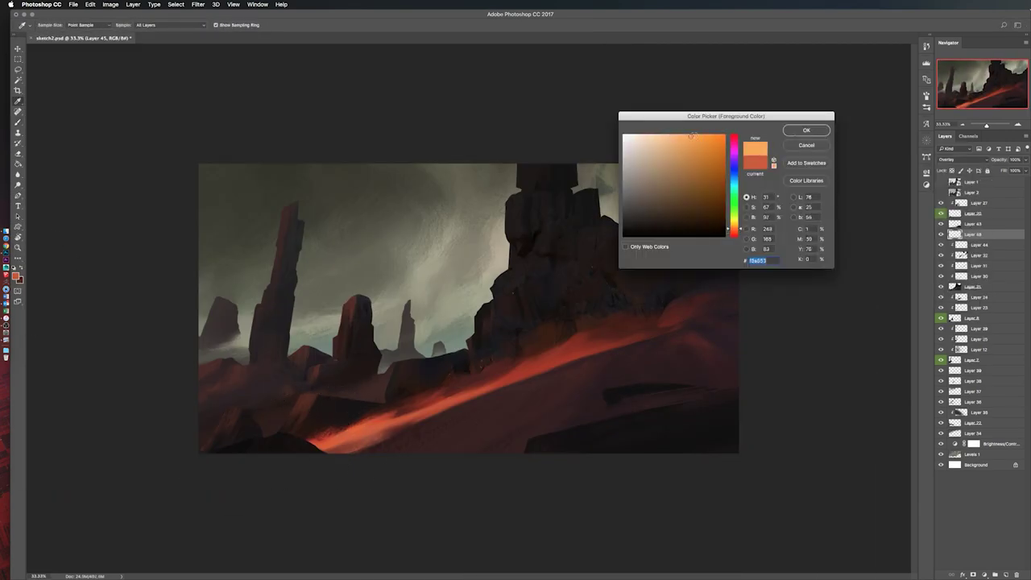
pyautogui.click(744, 131)
# Step: Paint brighter orange along the lava streak, erase the lower-left part, and apply Levels 175
pyautogui.press('e')
pyautogui.moveTo(318, 410)
pyautogui.mouseDown()
pyautogui.moveTo(506, 354)
pyautogui.moveTo(230, 422)
pyautogui.mouseUp()
pyautogui.press('b')
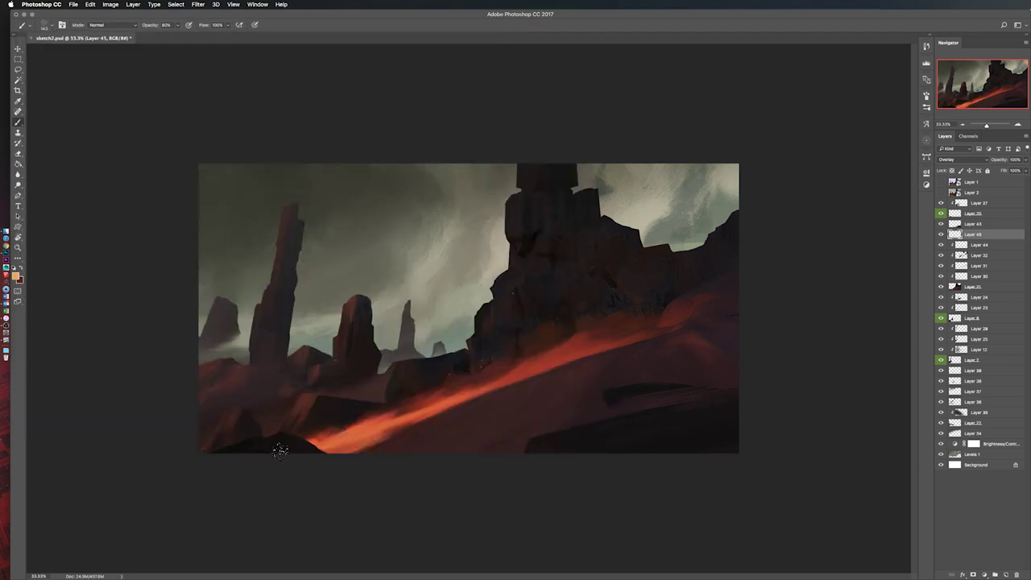
pyautogui.moveTo(315, 439); pyautogui.dragTo(589, 342)
pyautogui.hotkey('ctrl', 'l')
pyautogui.write('175')
pyautogui.press('Return')
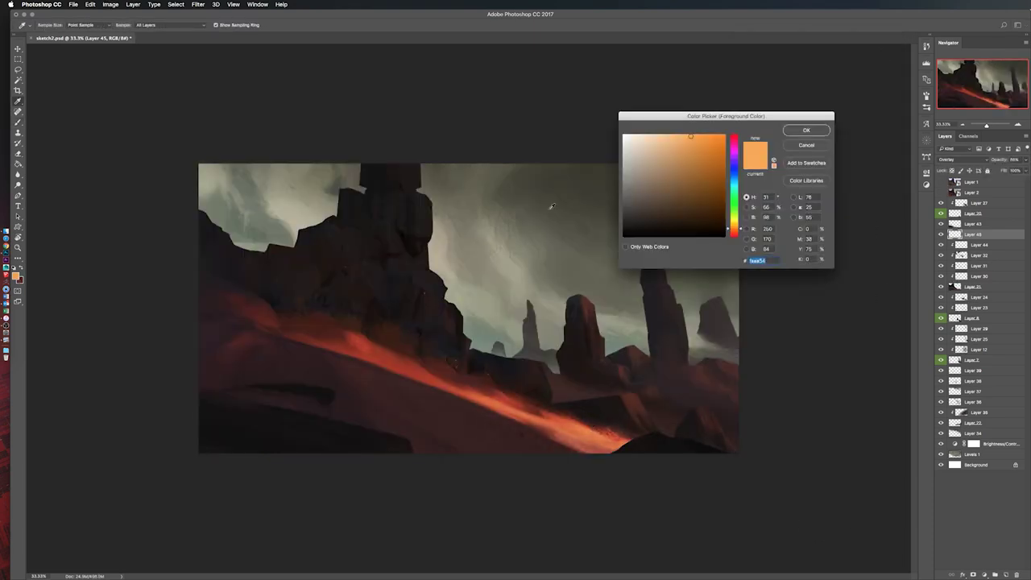
pyautogui.hotkey('ctrl', 'shift', 'h')
pyautogui.press('e')
pyautogui.press('b')
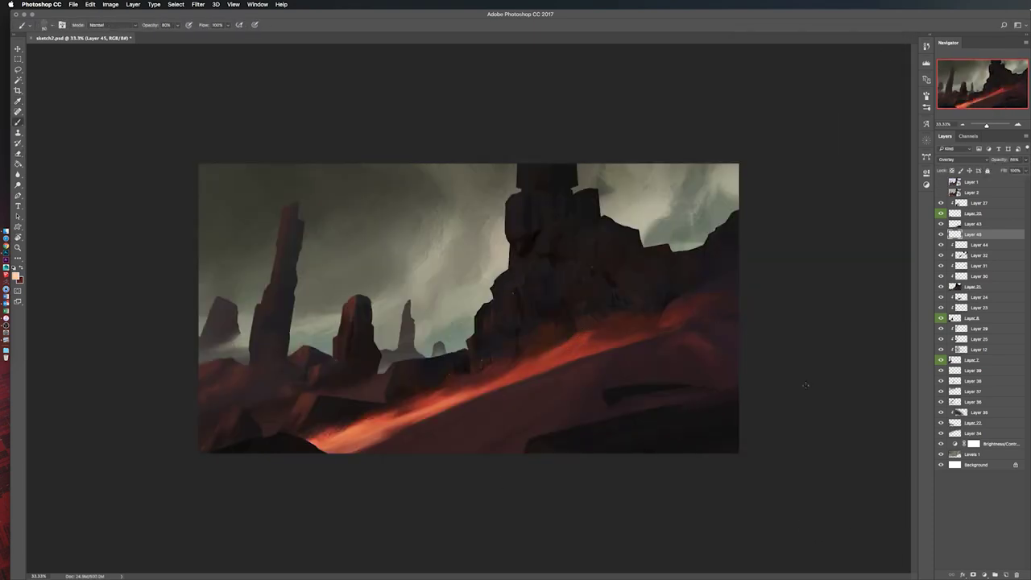
# Step: Clip Layer 45 to the layer below and add a fresh Layer 46
pyautogui.rightClick(993, 233)
pyautogui.click(926, 355)
pyautogui.hotkey('ctrl', 'shift', 'h')
pyautogui.hotkey('ctrl', 'shift', 'n')
pyautogui.press('Return')
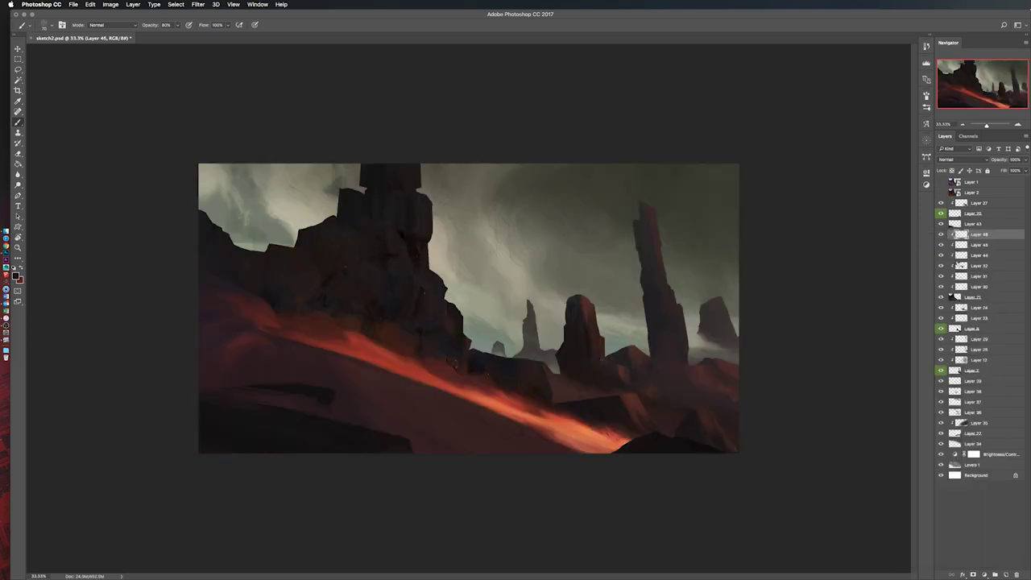
# Step: Erase rock details on Layer 8, mirroring the canvas to check the composition
pyautogui.hotkey('ctrl', 'shift', 'h')
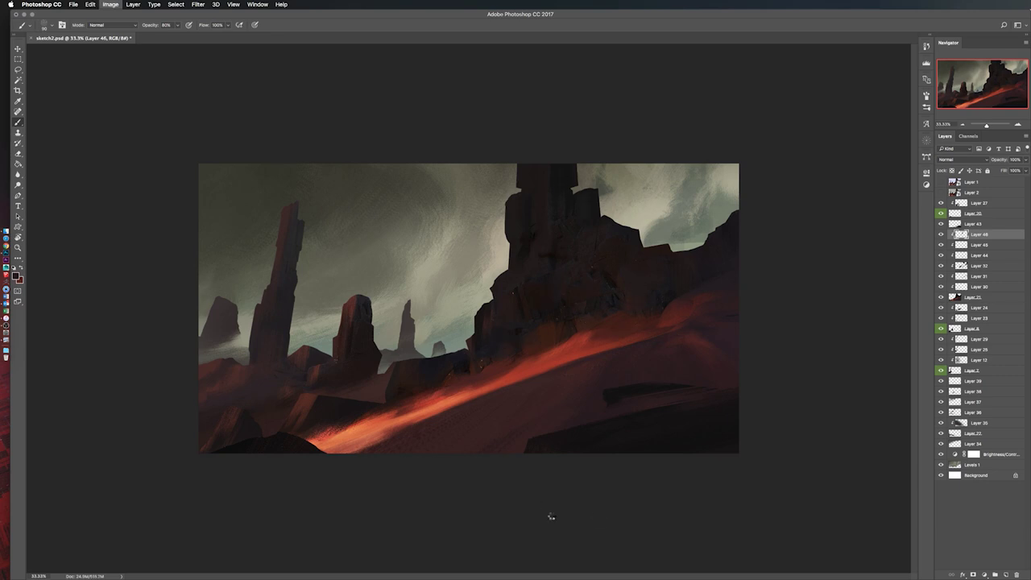
pyautogui.hotkey('ctrl', 'shift', 'h')
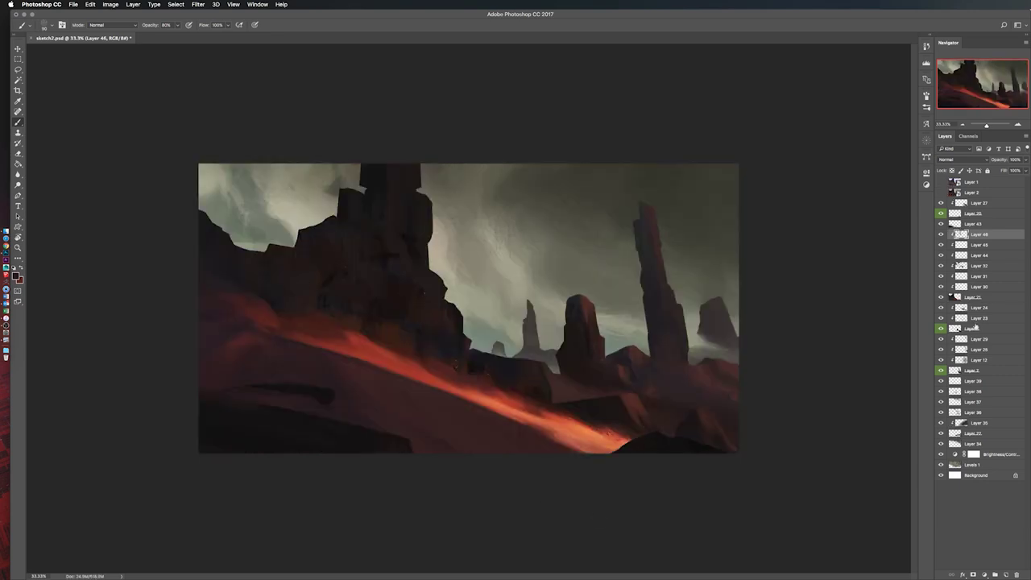
pyautogui.click(975, 307)
pyautogui.hotkey('ctrl', 'shift', 'h')
pyautogui.click(972, 329)
pyautogui.press('e')
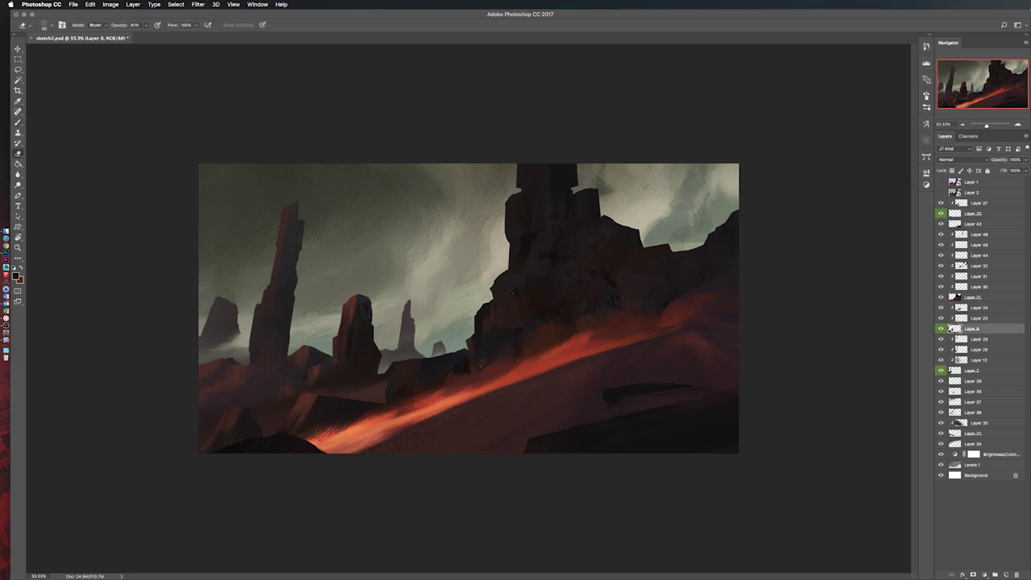
pyautogui.hotkey('ctrl', 'shift', 'h')
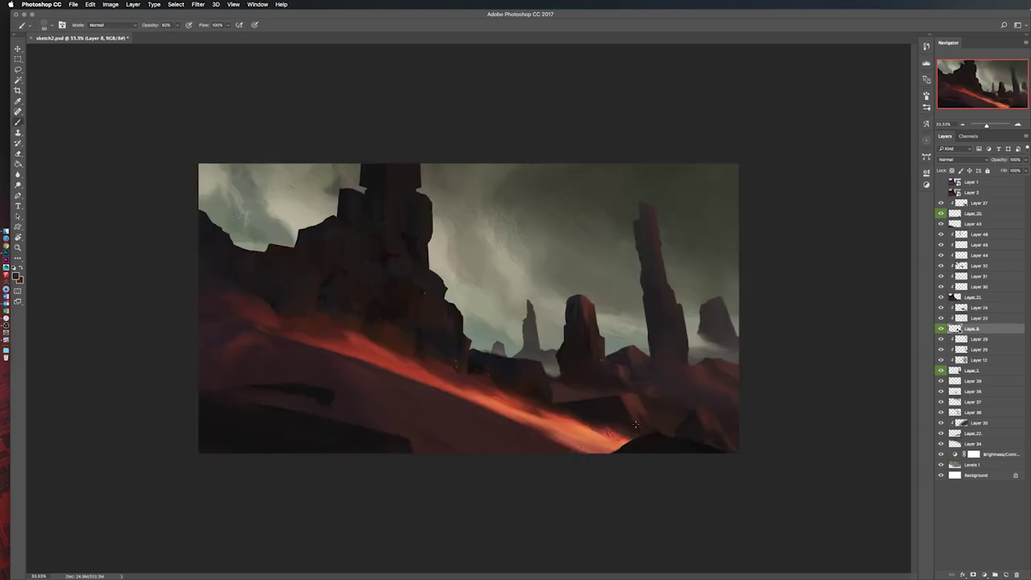
pyautogui.hotkey('ctrl', 'shift', 'h')
# Step: Move down to Layer 29 and check the composition in the mirrored view
pyautogui.hotkey('alt', '[')
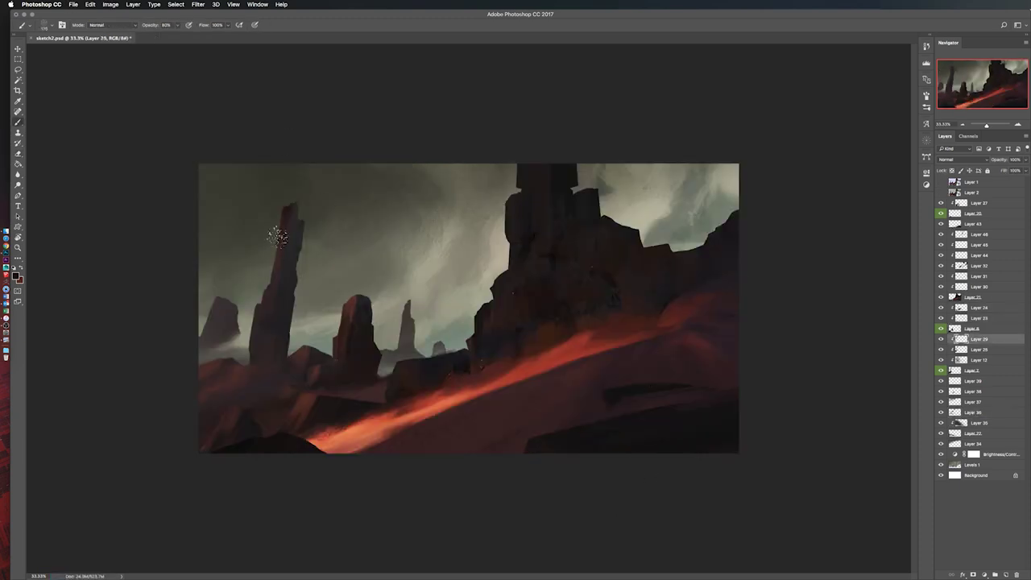
pyautogui.hotkey('ctrl', 'shift', 'h')
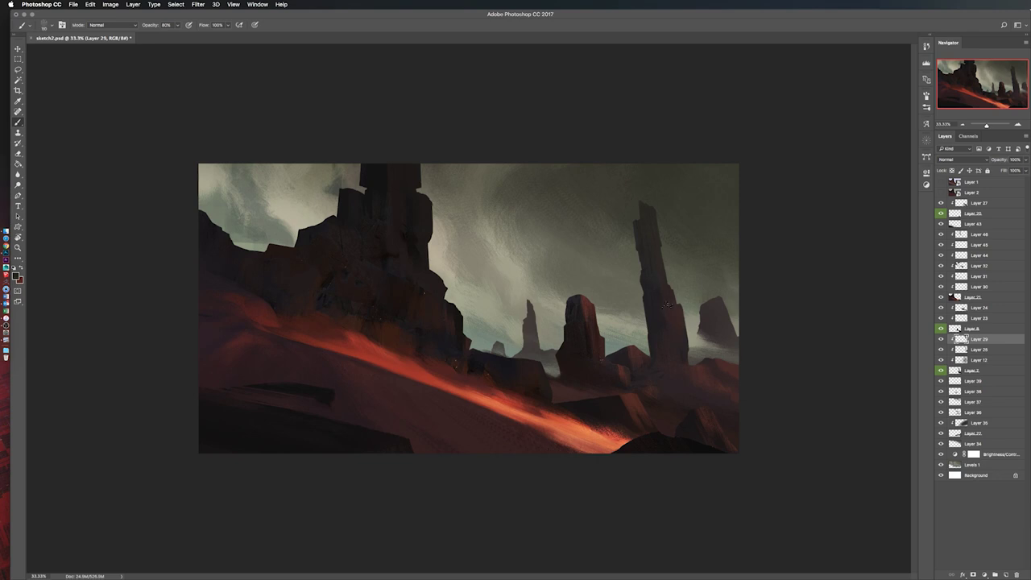
pyautogui.hotkey('ctrl', 'shift', 'h')
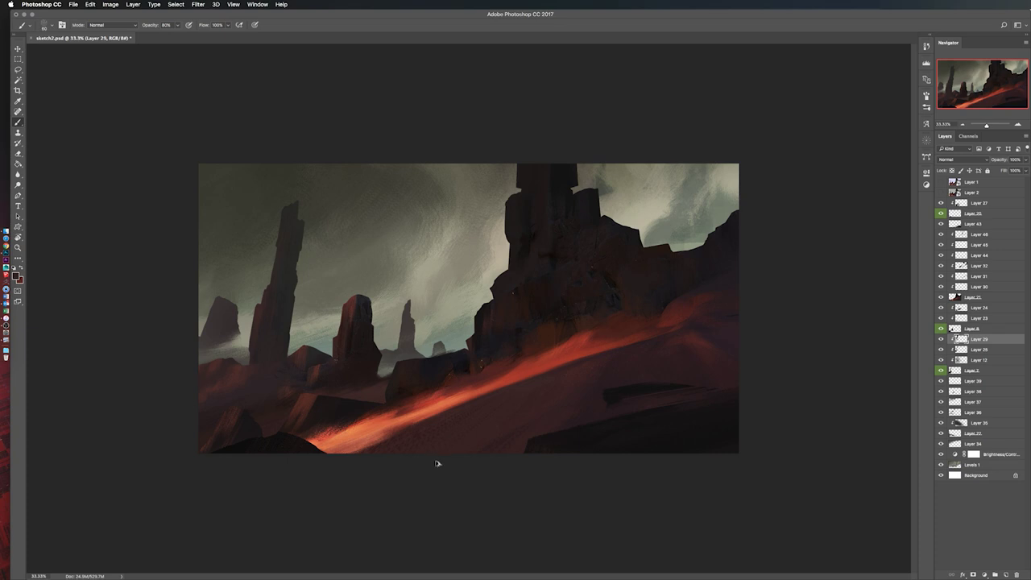
pyautogui.hotkey('ctrl', 'shift', 'h')
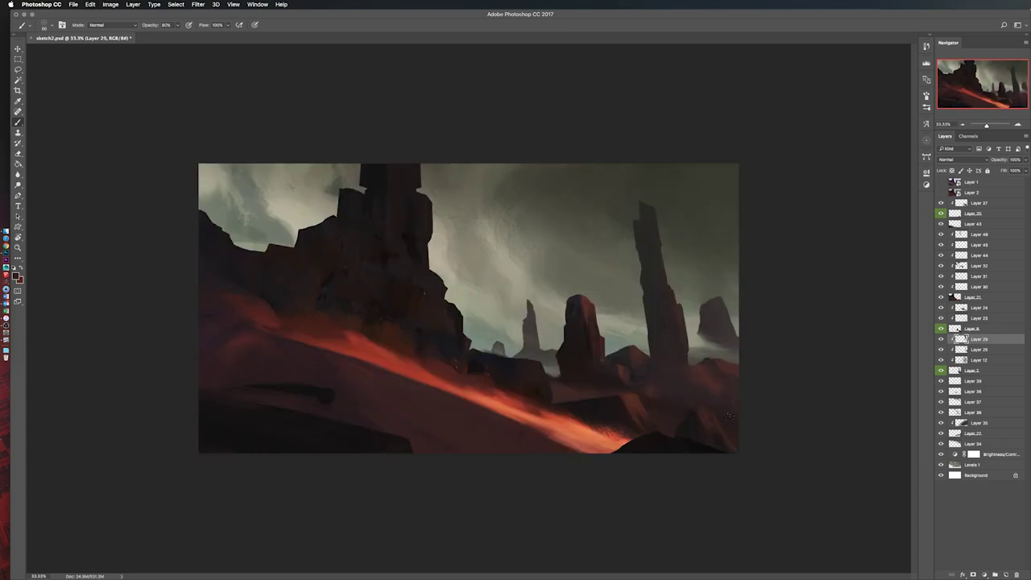
# Step: Refine rock shapes on Layers 24 and 30, alternating between erasing and painting
pyautogui.keyDown('ctrl'); pyautogui.click(606, 368); pyautogui.keyUp('ctrl')
pyautogui.hotkey('ctrl', 'shift', 'h')
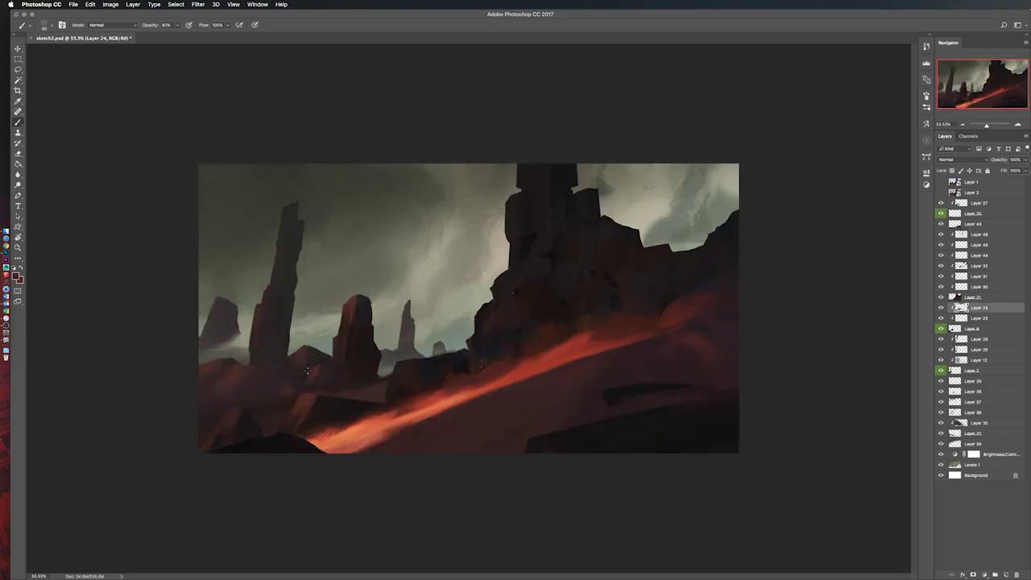
pyautogui.hotkey('ctrl', 'shift', 'h')
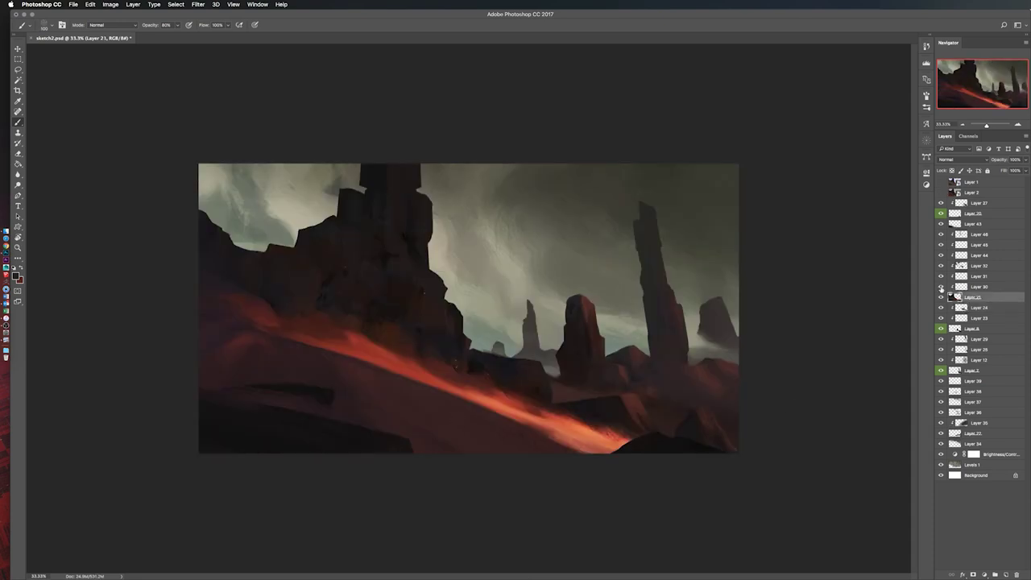
pyautogui.keyDown('ctrl'); pyautogui.click(626, 375); pyautogui.keyUp('ctrl')
pyautogui.press('e')
pyautogui.hotkey('ctrl', 'shift', 'h')
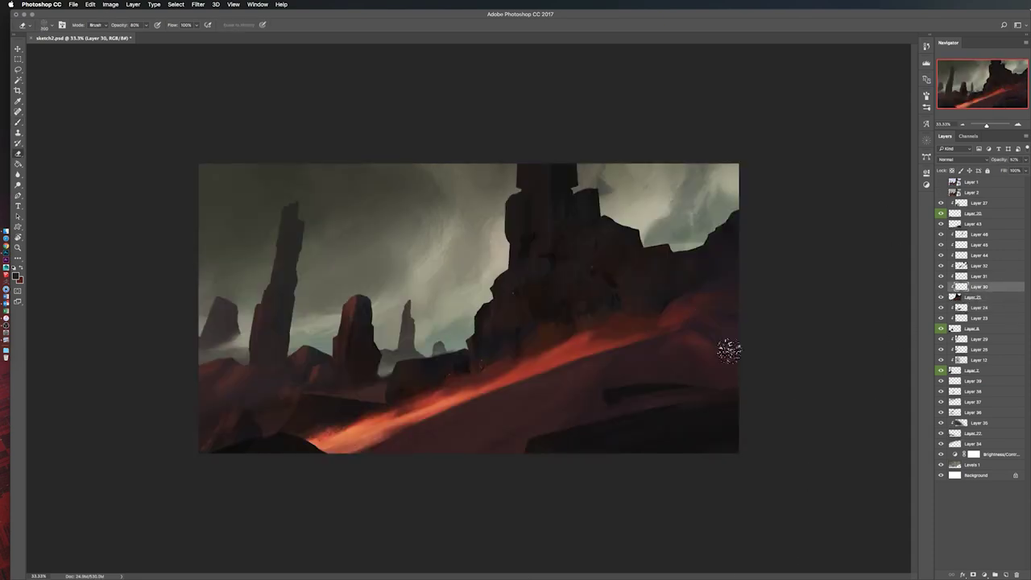
pyautogui.press('b')
pyautogui.hotkey('ctrl', 'shift', 'h')
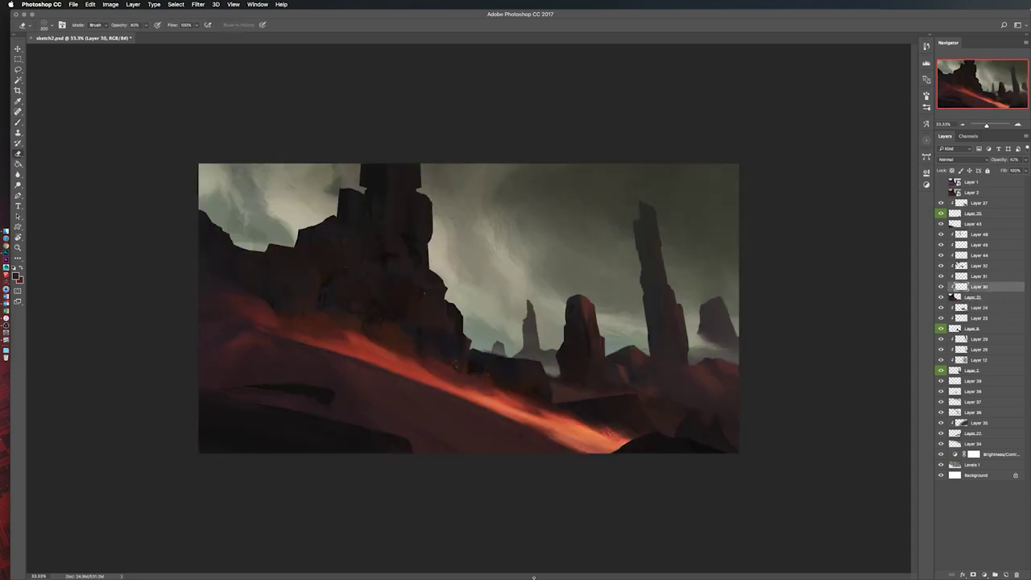
# Step: Paint the slope on Layer 46, flipping the canvas repeatedly to compare
pyautogui.keyDown('ctrl'); pyautogui.click(229, 317); pyautogui.keyUp('ctrl')
pyautogui.hotkey('ctrl', 'shift', 'h')
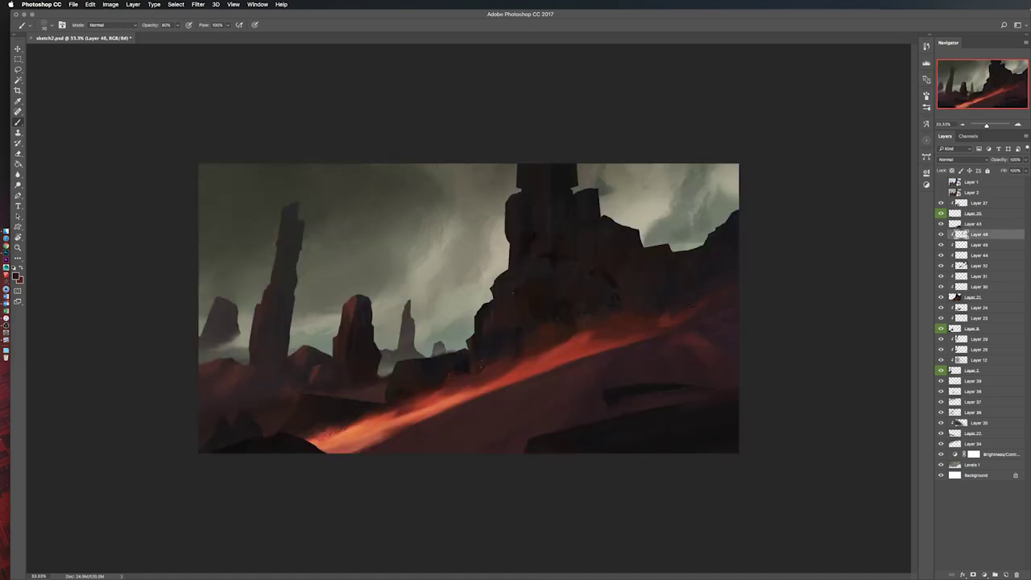
pyautogui.hotkey('ctrl', 'shift', 'h')
pyautogui.hotkey('ctrl', 'shift', 'h')
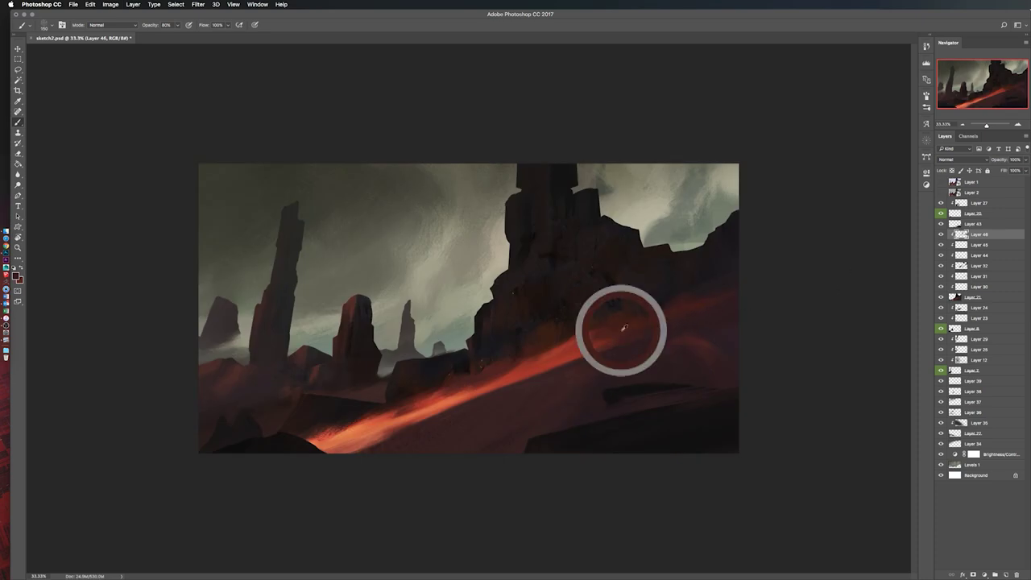
pyautogui.hotkey('ctrl', 'shift', 'h')
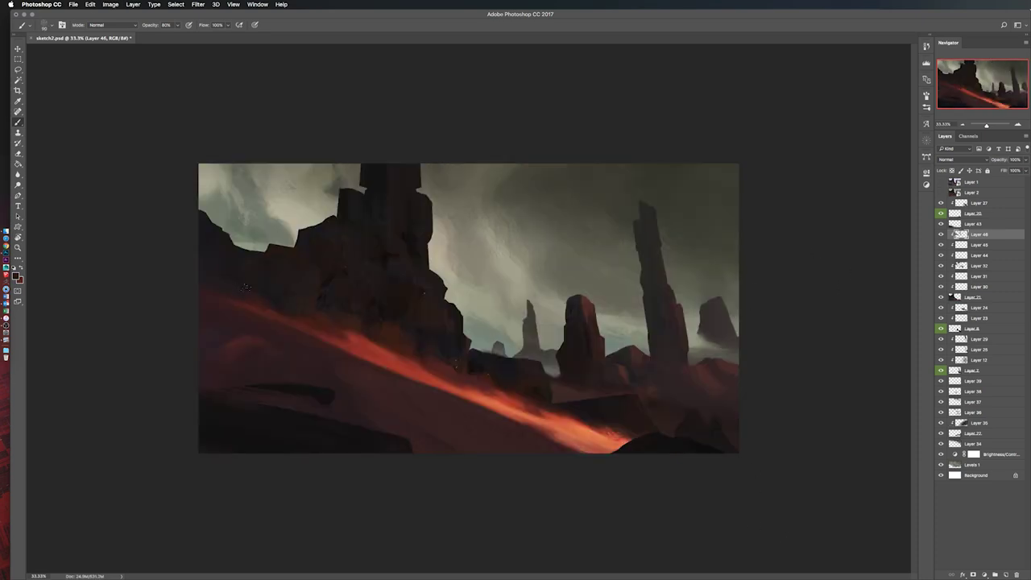
pyautogui.hotkey('ctrl', 'shift', 'h')
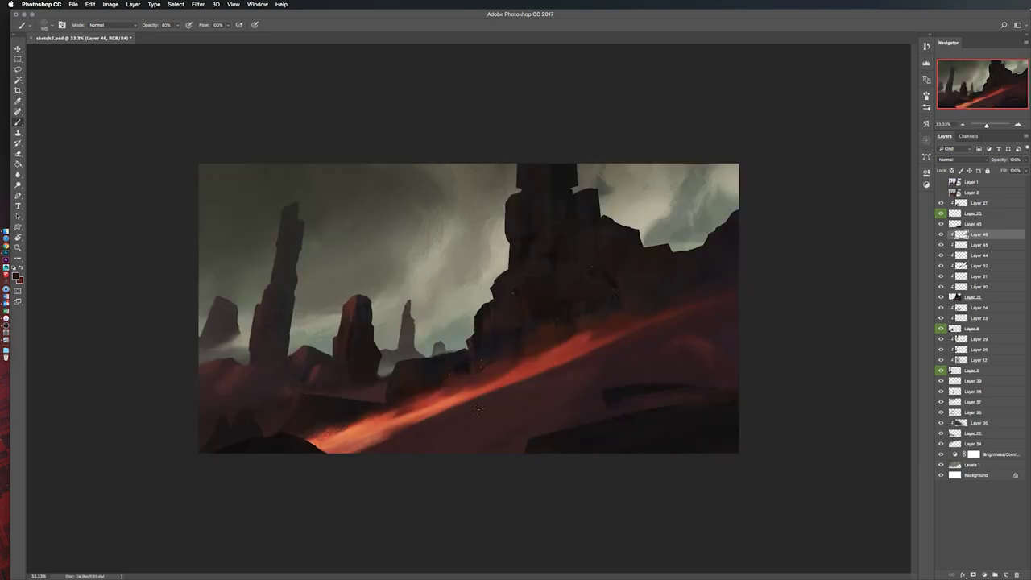
pyautogui.hotkey('ctrl', 'shift', 'h')
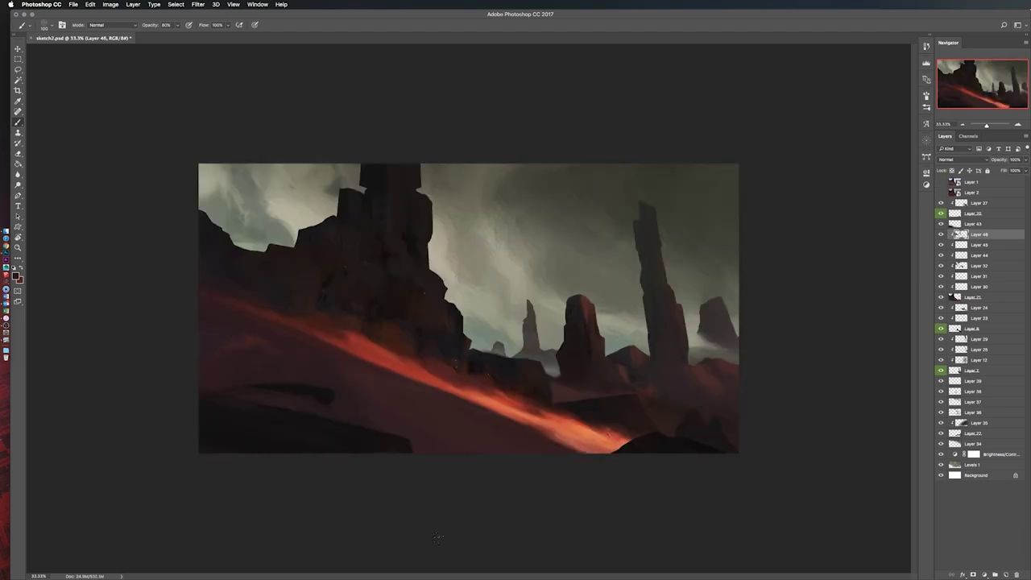
pyautogui.hotkey('ctrl', 'shift', 'h')
pyautogui.hotkey('ctrl', 'shift', 'h')
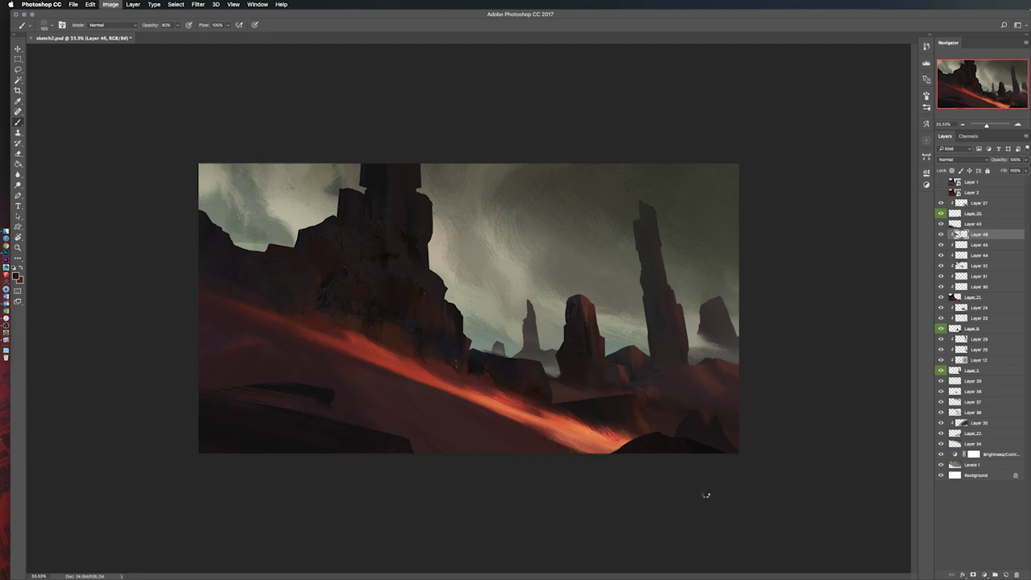
pyautogui.hotkey('ctrl', 'shift', 'h')
# Step: Sample orange, dark rock and reddish colours, then paint a glow around the lower-left boulders
pyautogui.keyDown('alt'); pyautogui.click(310, 414); pyautogui.keyUp('alt')
pyautogui.hotkey('ctrl', 'shift', 'h')
pyautogui.hotkey('ctrl', 'shift', 'h')
pyautogui.keyDown('alt'); pyautogui.click(228, 442); pyautogui.keyUp('alt')
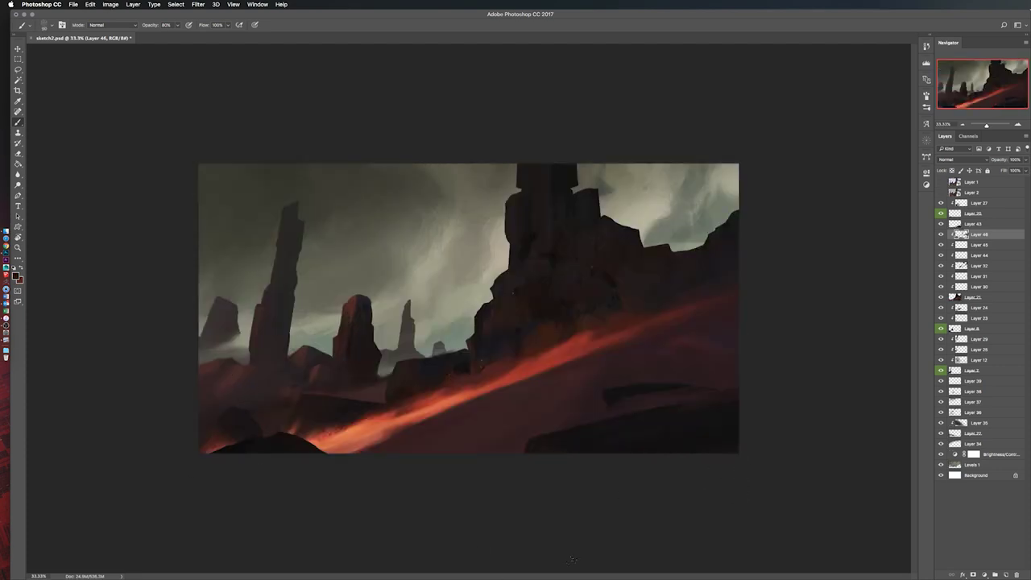
pyautogui.keyDown('alt'); pyautogui.click(688, 342); pyautogui.keyUp('alt')
pyautogui.hotkey('ctrl', 'shift', 'alt', 'n')
pyautogui.press('l')
pyautogui.click(771, 249)
pyautogui.press('Escape')
pyautogui.hotkey('ctrl', 'shift', 'h')
pyautogui.press('e')
pyautogui.hotkey('ctrl', 'shift', 'h')
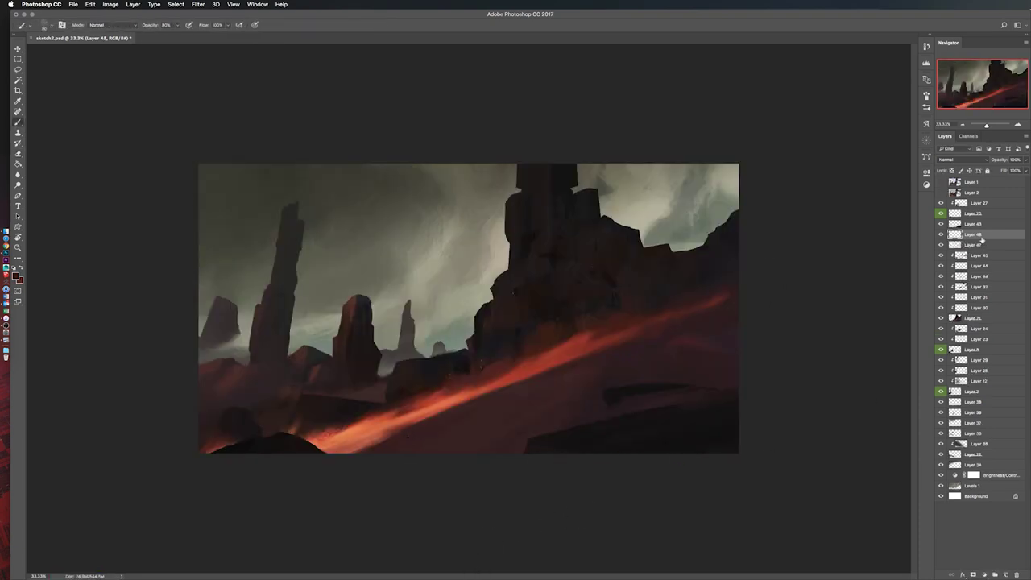
# Step: Add a new paint layer and work on Layer 48, mirroring to check the composition
pyautogui.press('b')
pyautogui.hotkey('ctrl', 'shift', 'alt', 'n')
pyautogui.click(967, 235)
pyautogui.hotkey('ctrl', 'shift', 'h')
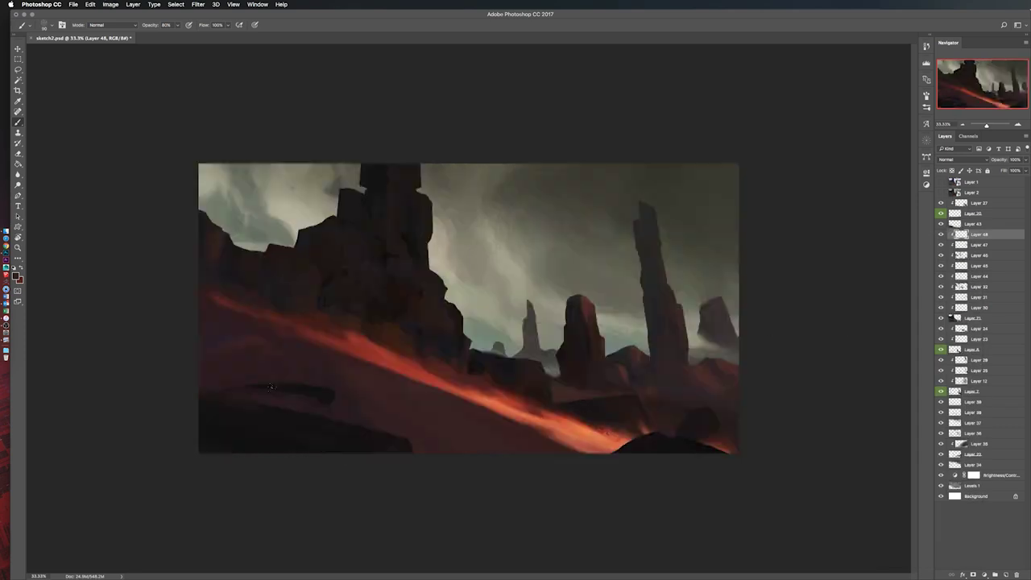
pyautogui.hotkey('ctrl', 'shift', 'h')
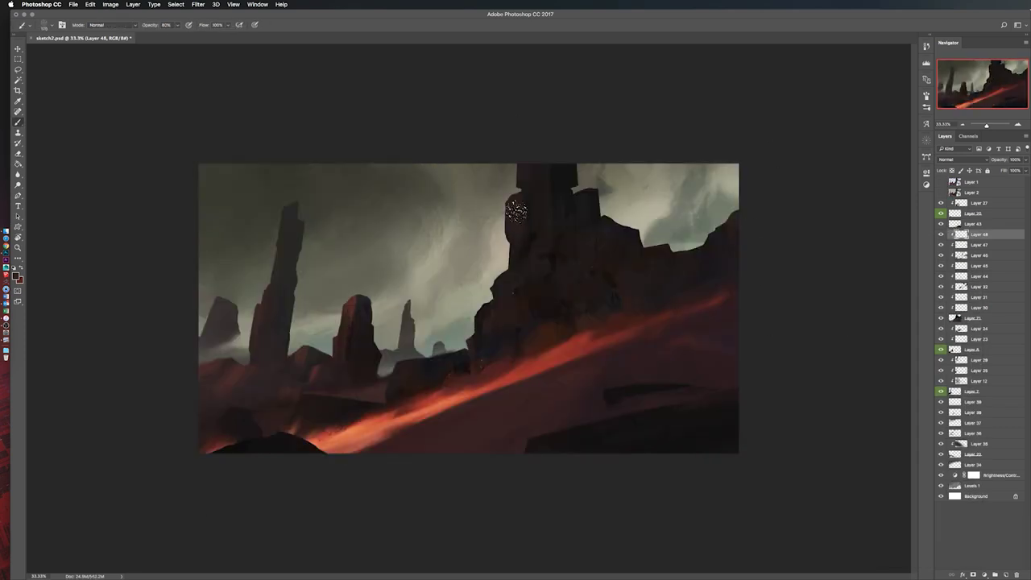
pyautogui.hotkey('ctrl', 'shift', 'h')
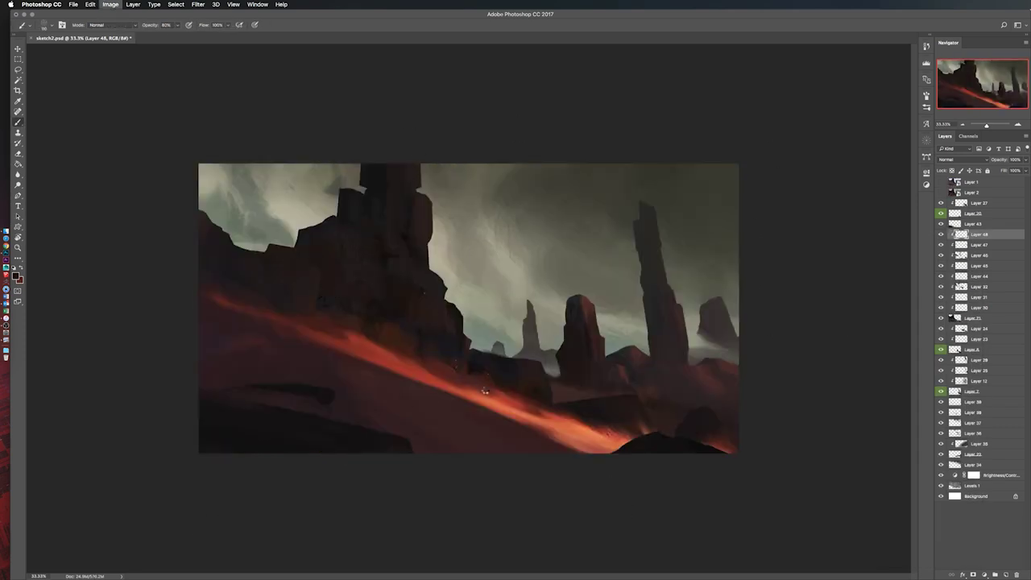
pyautogui.hotkey('ctrl', 'shift', 'h')
pyautogui.hotkey('ctrl', 'shift', 'h')
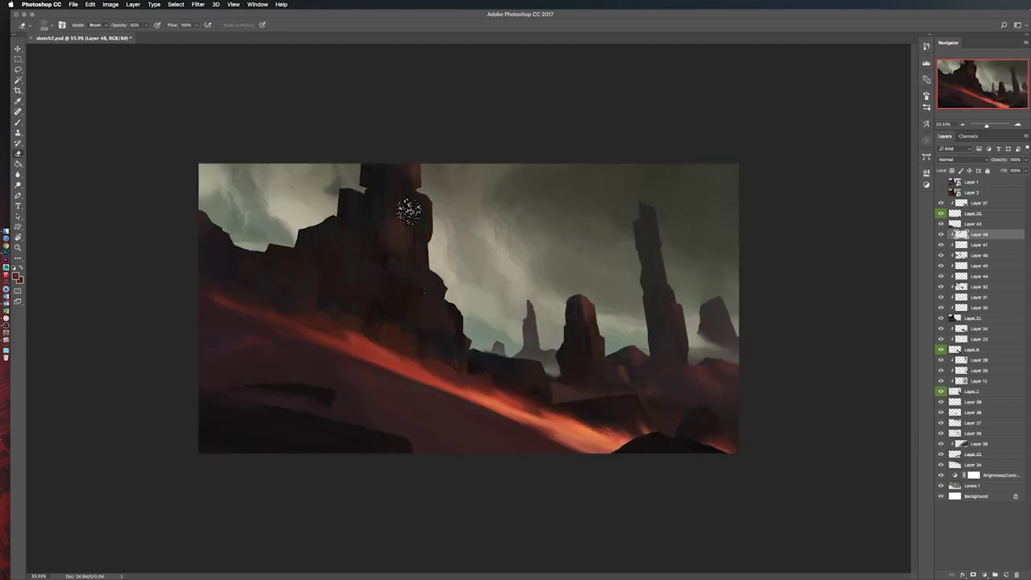
pyautogui.hotkey('ctrl', 'shift', 'h')
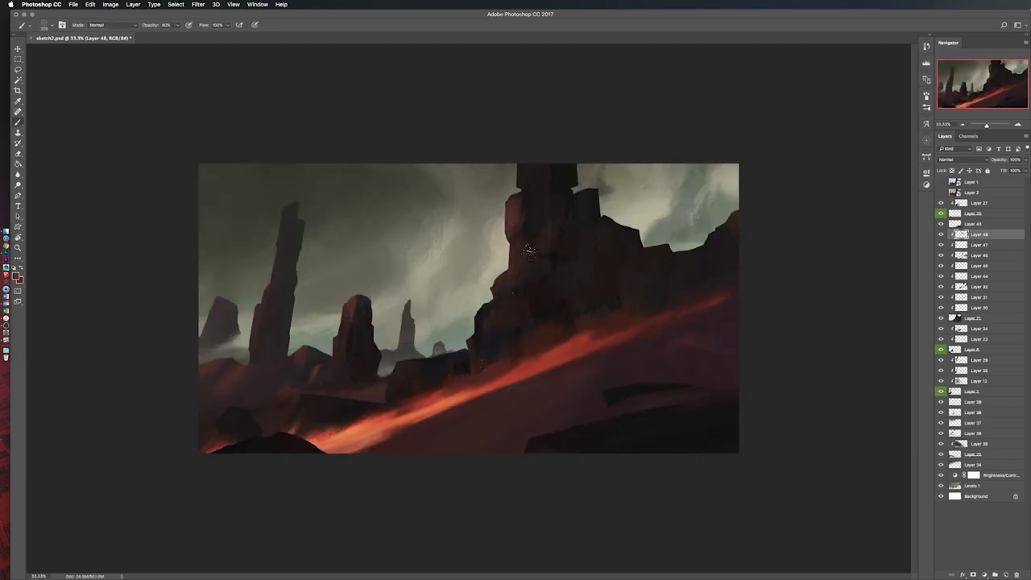
# Step: Erase and repaint rock edges on Layer 48, checking them in the mirrored view
pyautogui.hotkey('ctrl', 'shift', 'h')
pyautogui.press('e')
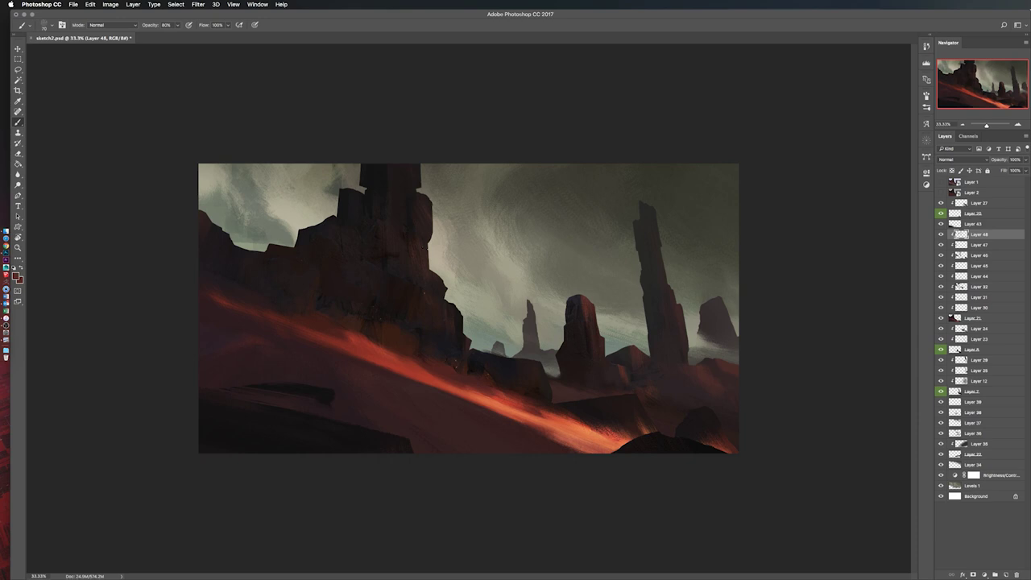
pyautogui.hotkey('ctrl', 'shift', 'h')
pyautogui.press('e')
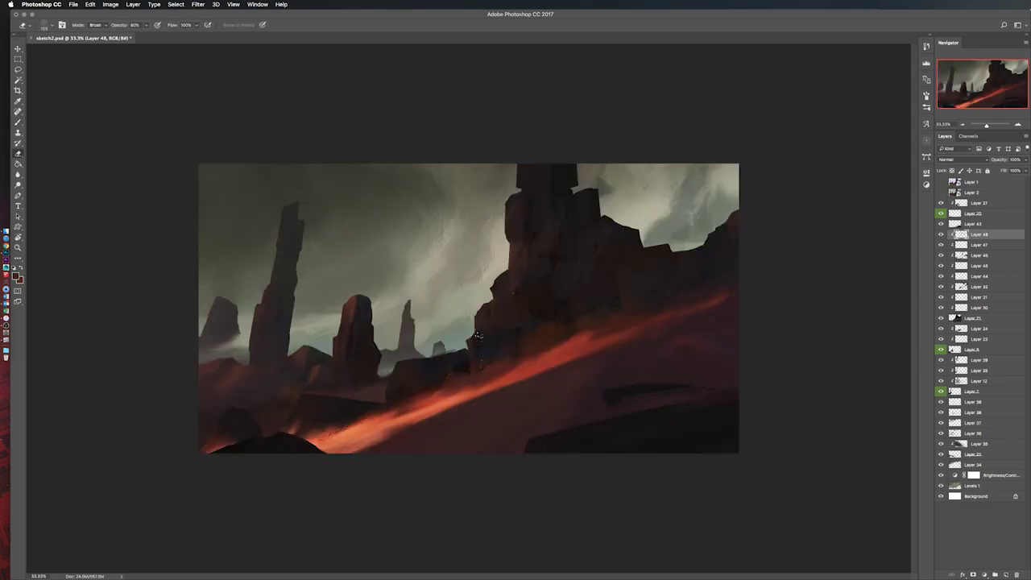
pyautogui.hotkey('ctrl', 'shift', 'h')
pyautogui.press('b')
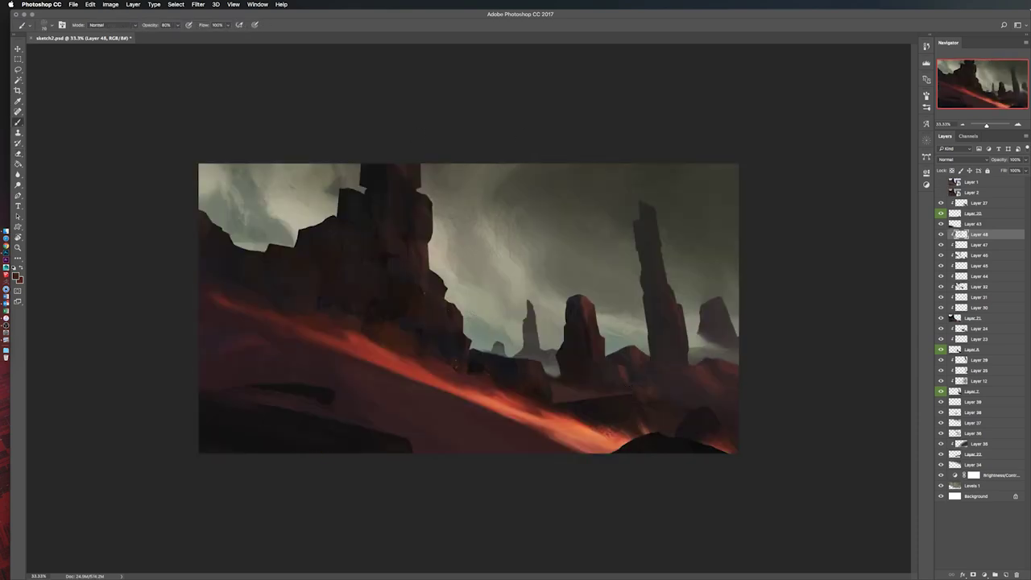
pyautogui.hotkey('ctrl', 'shift', 'h')
pyautogui.press('e')
pyautogui.press('e')
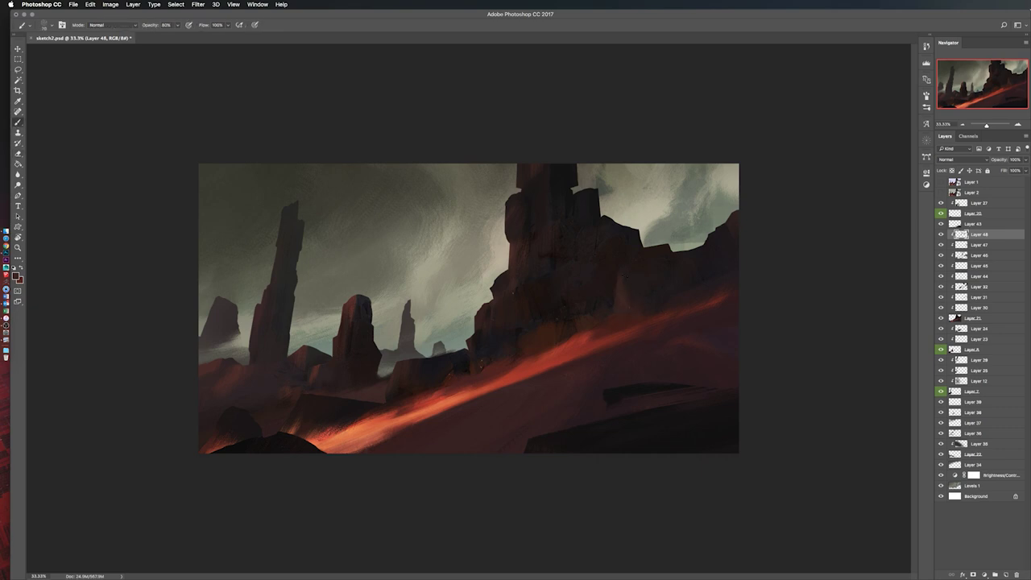
pyautogui.hotkey('ctrl', 'shift', 'h')
# Step: Keep brushing and erasing lava and rock details, flipping the canvas to compare
pyautogui.press('b')
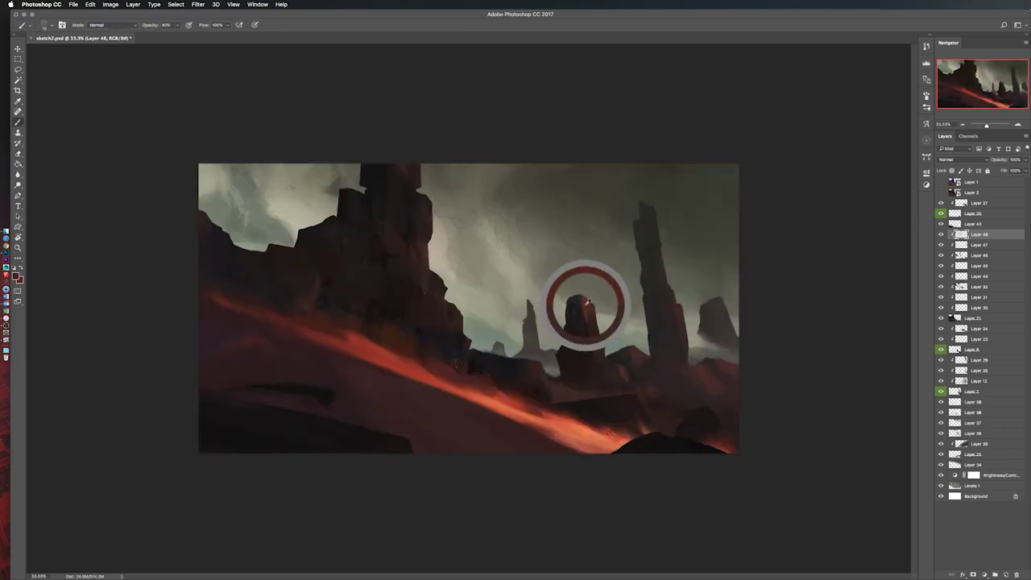
pyautogui.hotkey('ctrl', 'shift', 'h')
pyautogui.press('b')
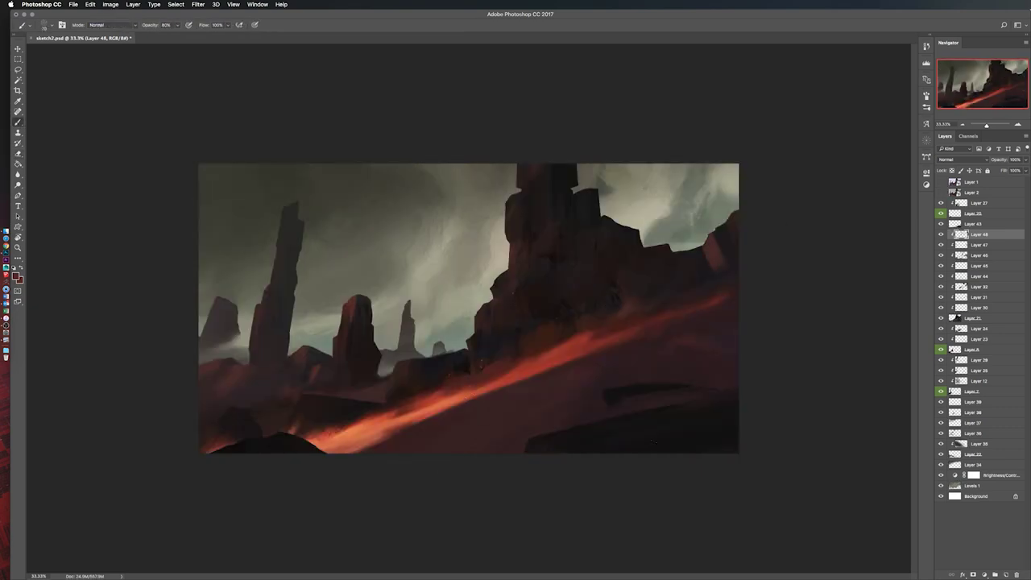
pyautogui.hotkey('ctrl', 'shift', 'h')
pyautogui.press('e')
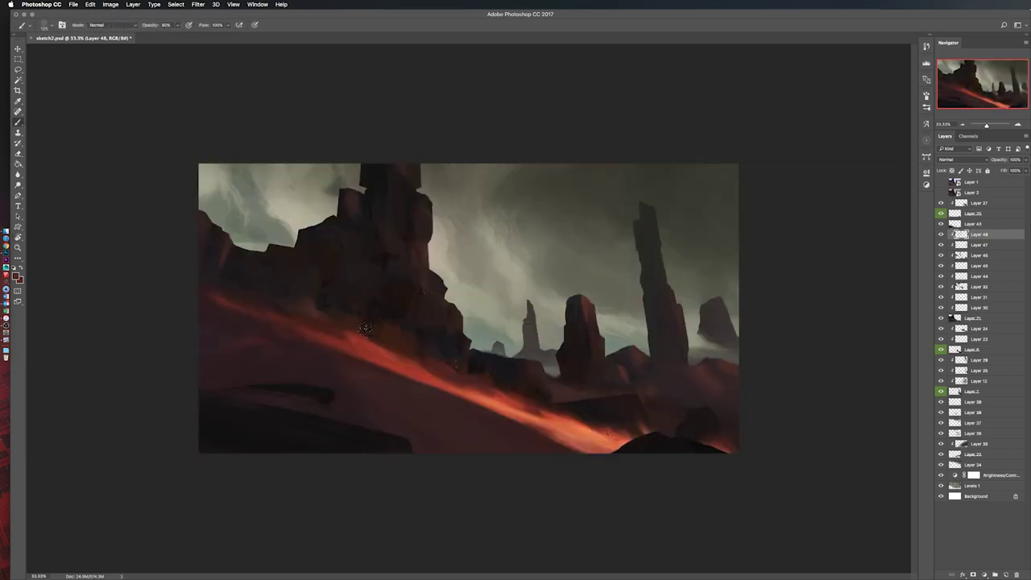
pyautogui.hotkey('ctrl', 'shift', 'h')
pyautogui.press('e')
pyautogui.hotkey('ctrl', 'shift', 'h')
pyautogui.press('b')
# Step: Add new Layers 49 and 50 and paint with the brush at 10% opacity
pyautogui.hotkey('ctrl', 'shift', 'alt', 'n')
pyautogui.press('1')
pyautogui.hotkey('ctrl', 'shift', 'h')
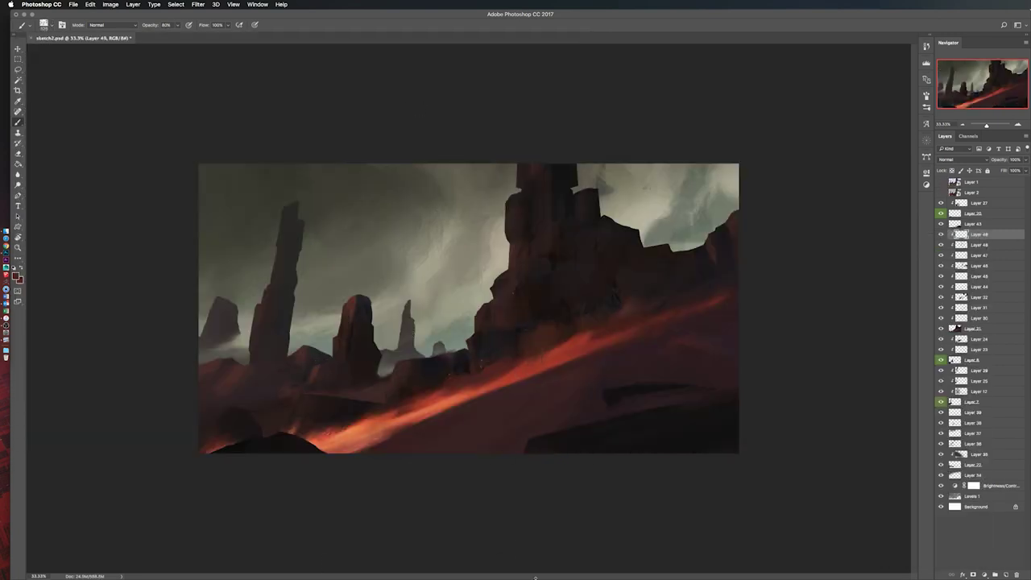
pyautogui.hotkey('ctrl', 'shift', 'h')
pyautogui.hotkey('ctrl', 'shift', 'alt', 'n')
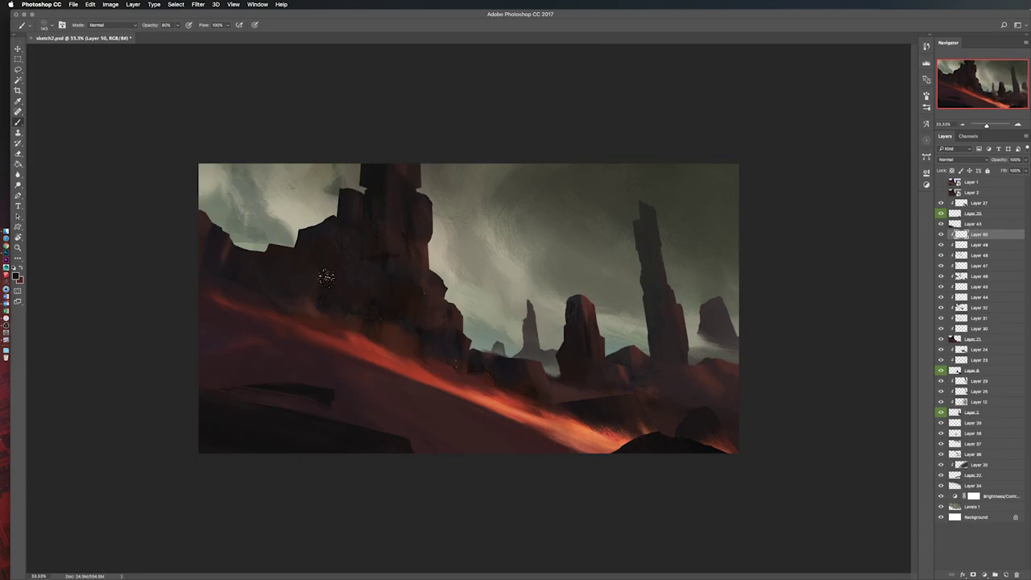
pyautogui.hotkey('ctrl', 'shift', 'h')
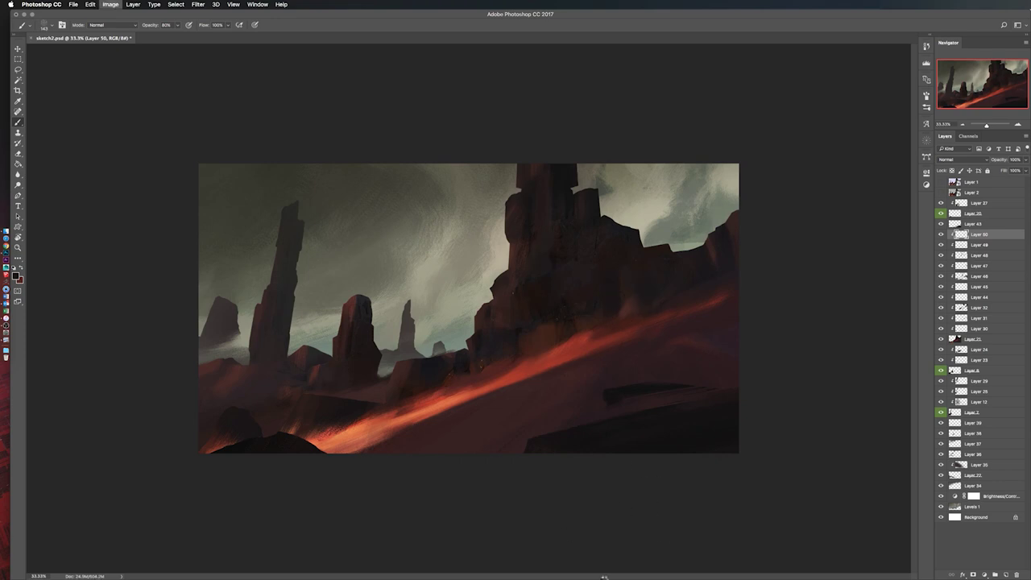
pyautogui.hotkey('ctrl', 'shift', 'h')
# Step: Merge the selected painting Layers 30–50 into one layer
pyautogui.hotkey('ctrl', 'shift', 'h')
pyautogui.keyDown('shift'); pyautogui.click(975, 339); pyautogui.keyUp('shift')
pyautogui.hotkey('ctrl', 'e')
# Step: Move the Layer 21 copy (Lighten) above Layer 51, then cancel a trial rotation
pyautogui.hotkey('ctrl', 'shift', 'h')
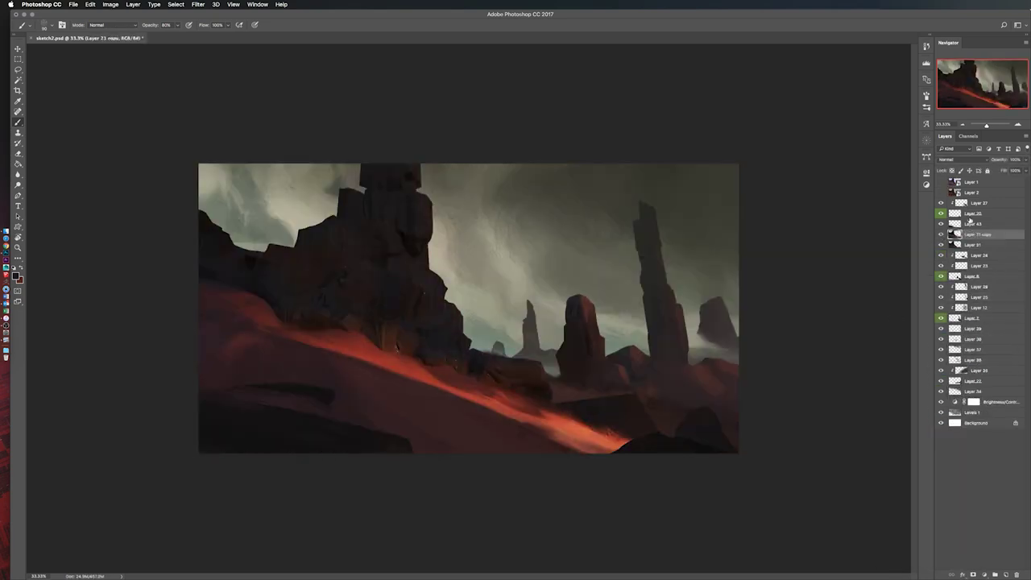
pyautogui.moveTo(974, 244); pyautogui.dragTo(968, 229)
pyautogui.hotkey('ctrl', 'shift', 'h')
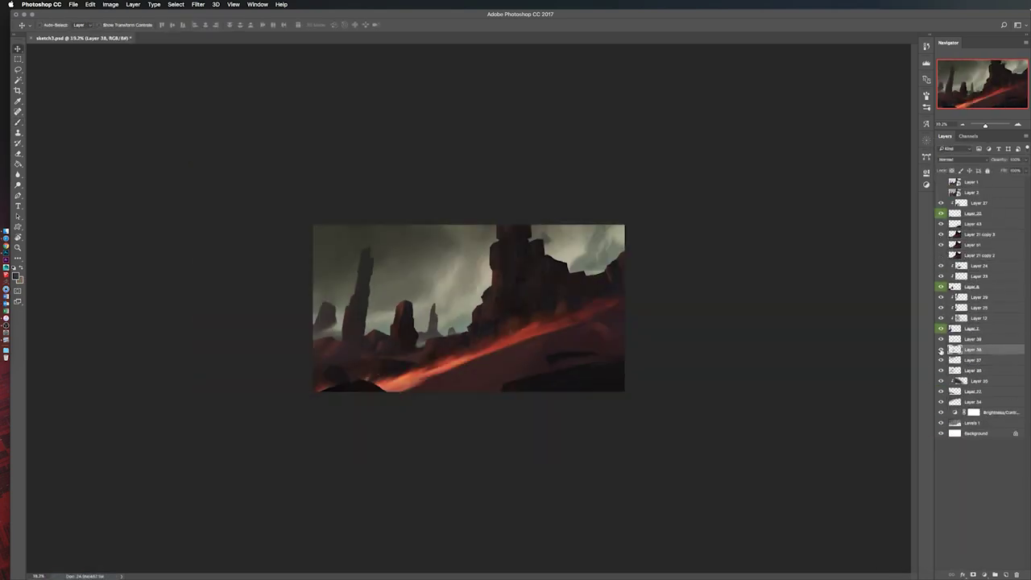
pyautogui.keyDown('ctrl'); pyautogui.click(975, 371); pyautogui.keyUp('ctrl')
pyautogui.click(91, 4)
pyautogui.click(201, 201)
pyautogui.moveTo(654, 231)
pyautogui.mouseDown()
pyautogui.moveTo(579, 260)
pyautogui.moveTo(649, 258)
pyautogui.mouseUp()
pyautogui.press('Escape')
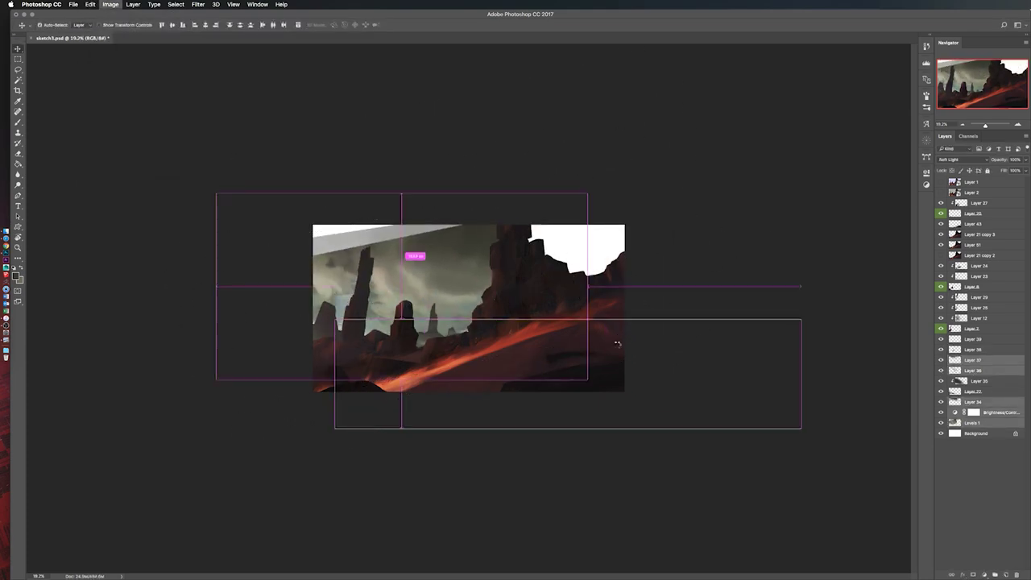
# Step: Paint sky colour at 100% opacity on new Layer 52 over the white corner
pyautogui.hotkey('ctrl', 'shift', 'h')
pyautogui.press('b')
pyautogui.hotkey('ctrl', 'shift', 'alt', 'n')
pyautogui.press('0')
pyautogui.moveTo(299, 237); pyautogui.dragTo(407, 261)
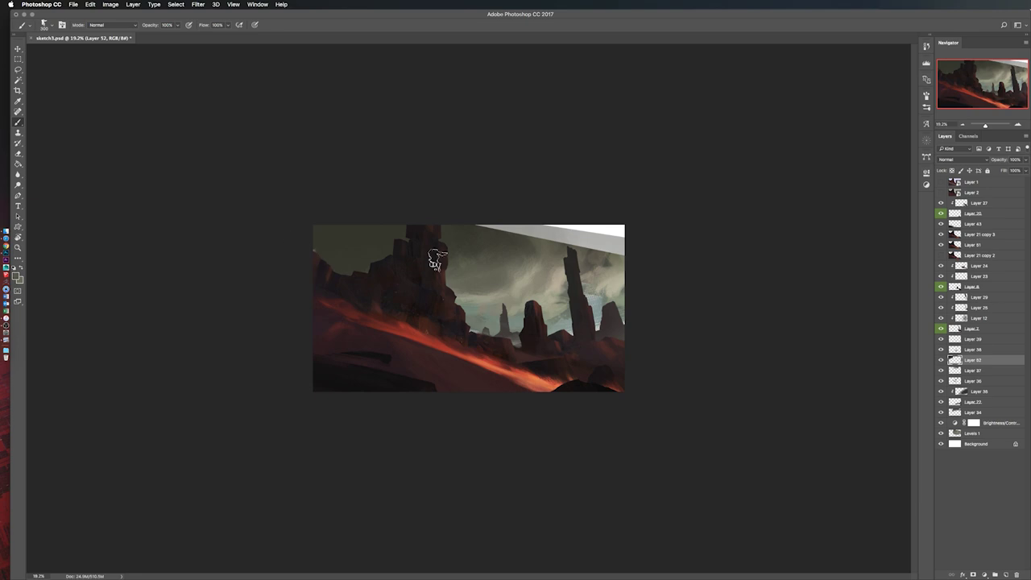
pyautogui.hotkey('ctrl', 'shift', 'h')
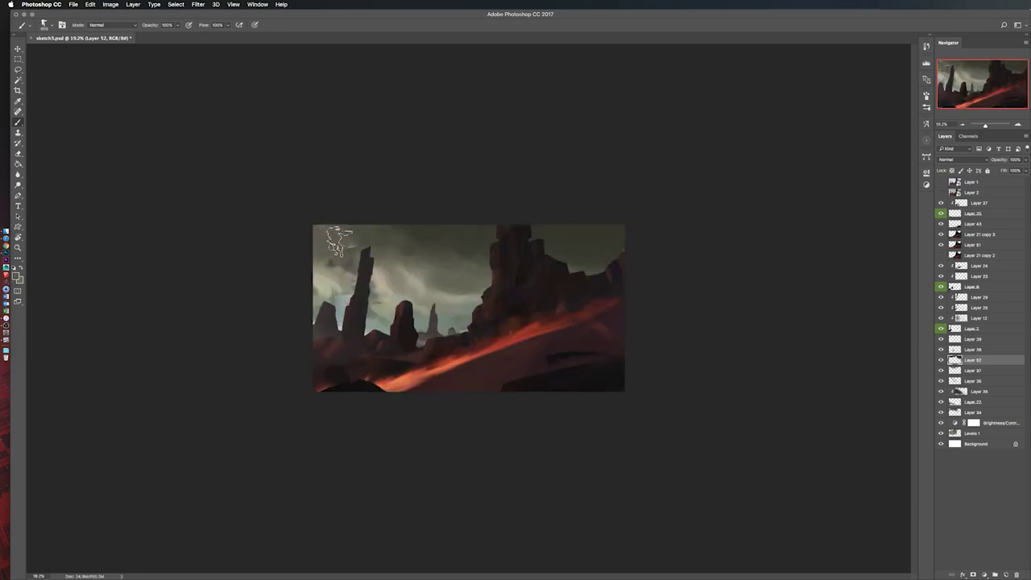
pyautogui.moveTo(971, 360); pyautogui.dragTo(940, 383)
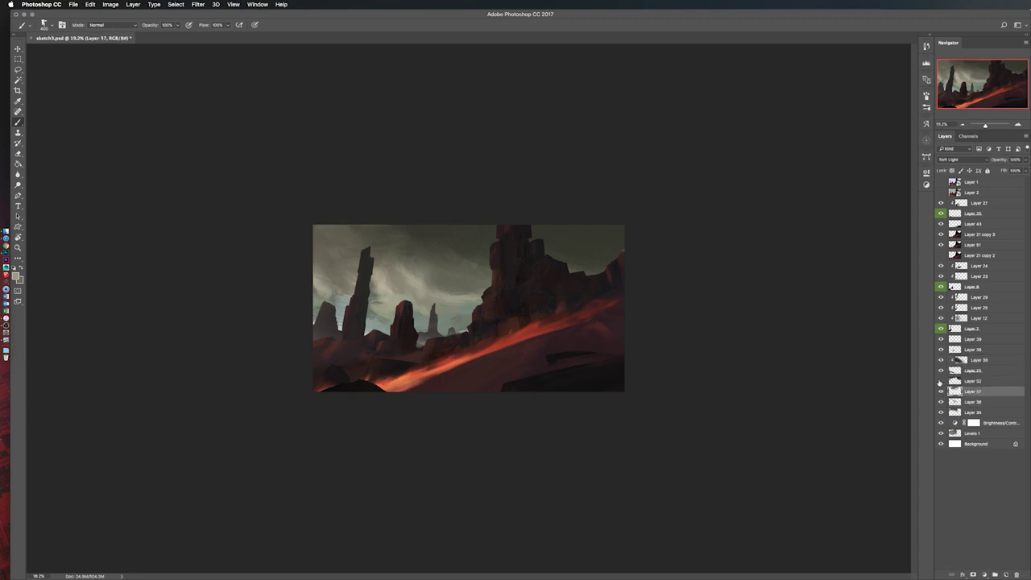
pyautogui.hotkey('alt', ']')
pyautogui.hotkey('ctrl', 'shift', 'h')
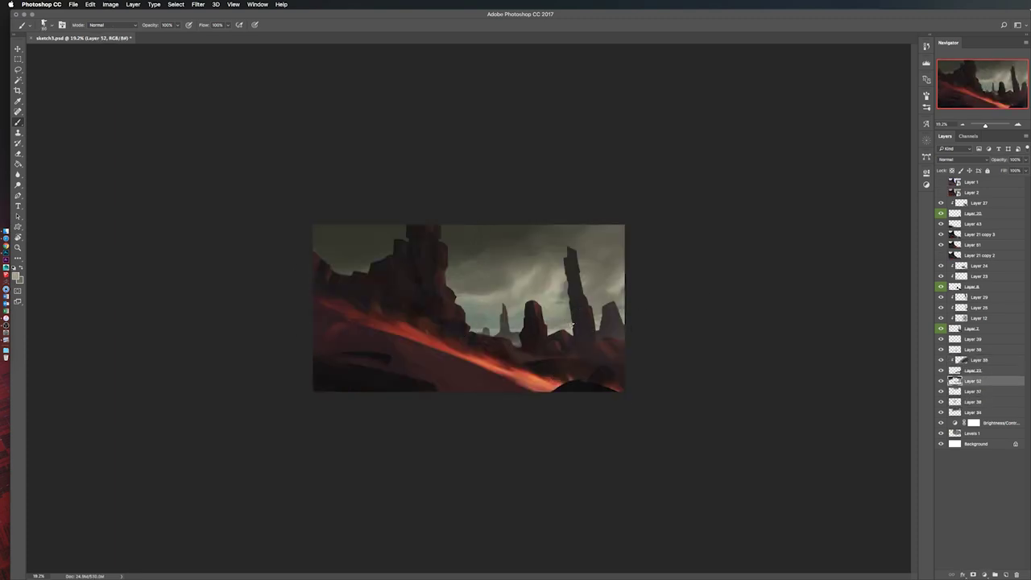
# Step: Create Layer 53, adjust its Hue/Saturation, and merge duplicated copies back into it
pyautogui.hotkey('ctrl', 'shift', 'h')
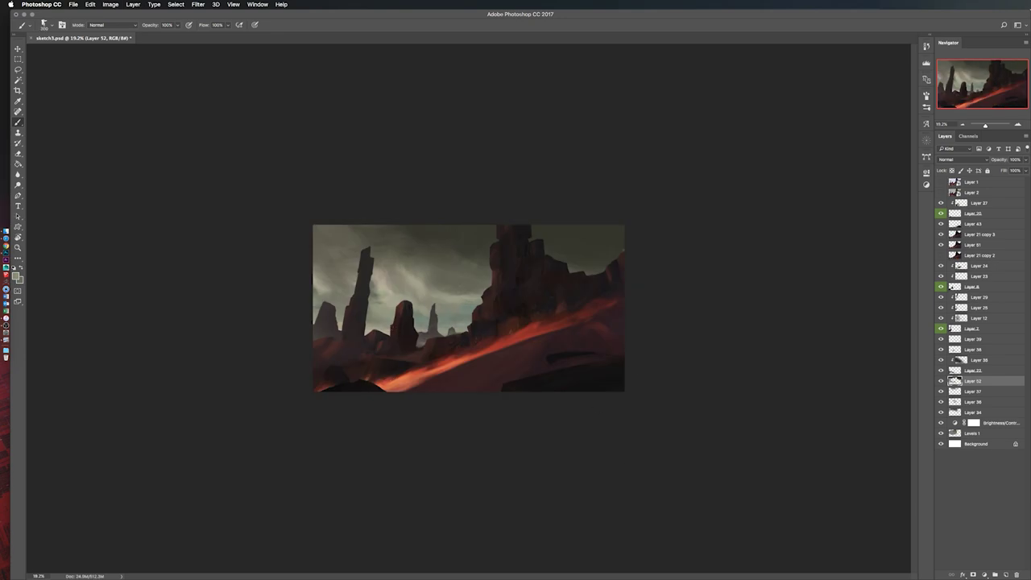
pyautogui.hotkey('ctrl', 'shift', 'h')
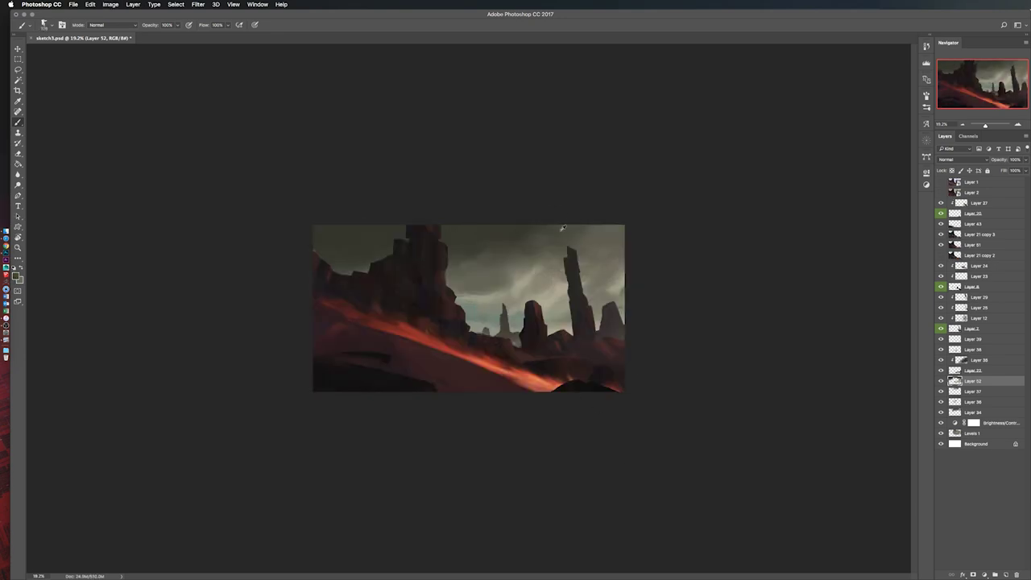
pyautogui.hotkey('ctrl', 'shift', 'h')
pyautogui.hotkey('ctrl', 'shift', 'alt', 'n')
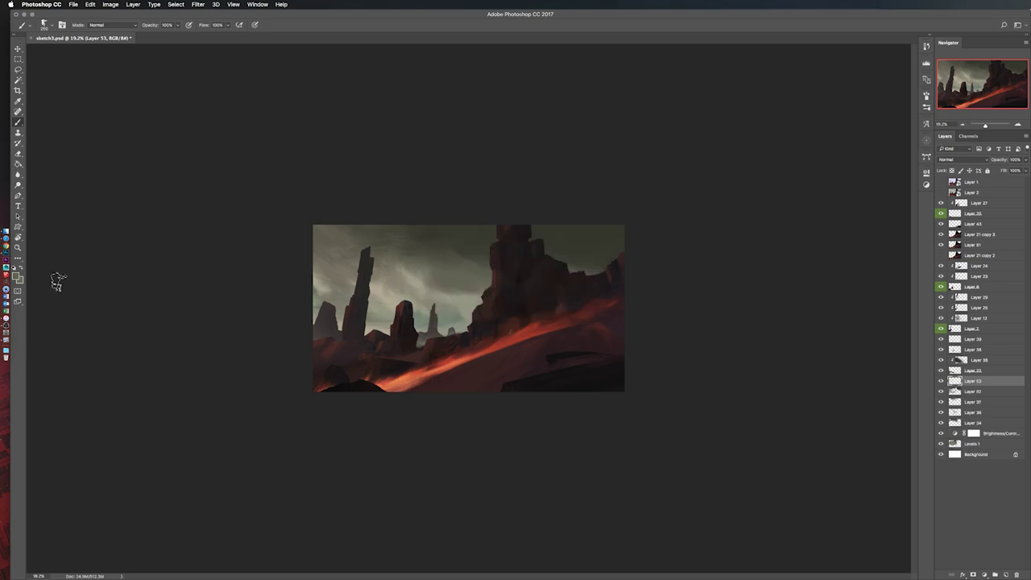
pyautogui.hotkey('ctrl', 'u')
pyautogui.press('Escape')
pyautogui.hotkey('ctrl', 'j')
pyautogui.hotkey('ctrl', 'j')
pyautogui.hotkey('ctrl', 'j')
pyautogui.hotkey('ctrl', 'e')
pyautogui.hotkey('ctrl', 'e')
pyautogui.hotkey('ctrl', 'e')
pyautogui.click(963, 159)
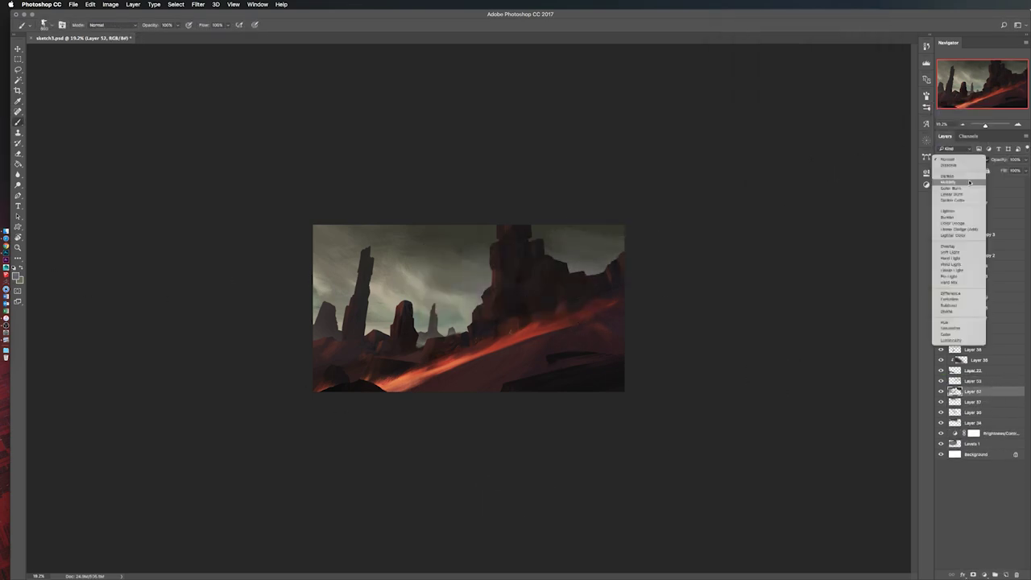
# Step: Set Layer 53 to Lighten, erase it with a textured brush, and adjust Levels
pyautogui.click(959, 215)
pyautogui.hotkey('ctrl', 'shift', 'h')
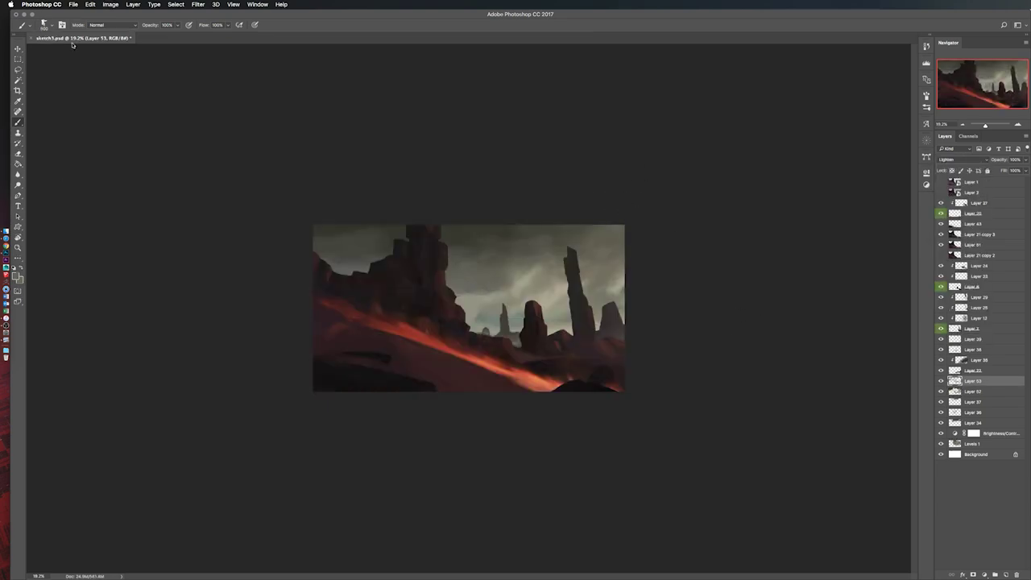
pyautogui.hotkey('ctrl', 'shift', 'h')
pyautogui.scroll(2, 737, 410)
pyautogui.press('e')
pyautogui.rightClick(610, 265)
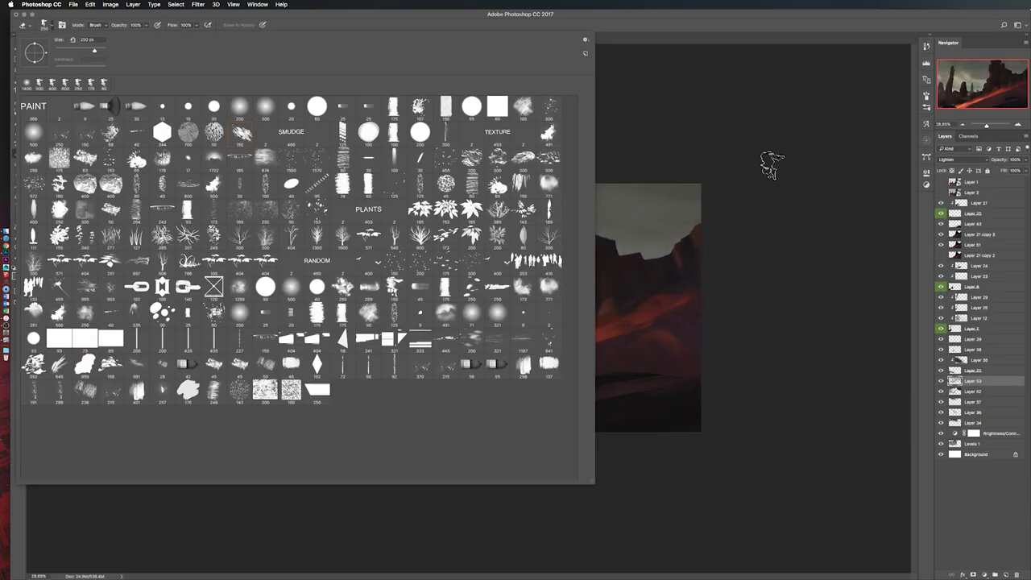
pyautogui.doubleClick(328, 161)
pyautogui.hotkey('ctrl', 'shift', 'h')
pyautogui.hotkey('ctrl', 'l')
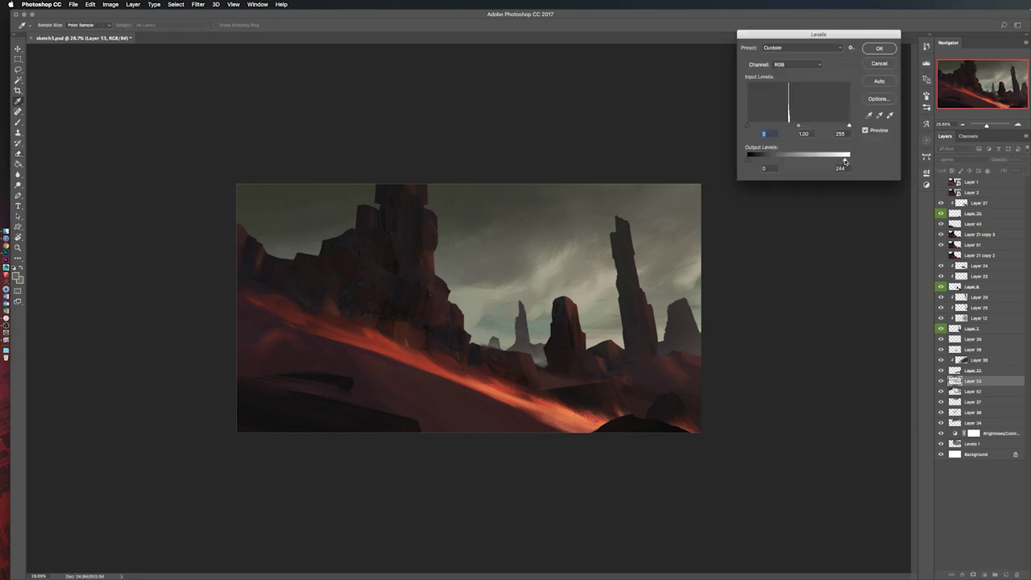
pyautogui.press('Escape')
pyautogui.hotkey('ctrl', 'shift', 'h')
# Step: Add Layer 54 and place the Red Canyon (202) photo blended over the central rocks
pyautogui.hotkey('ctrl', 'shift', 'alt', 'n')
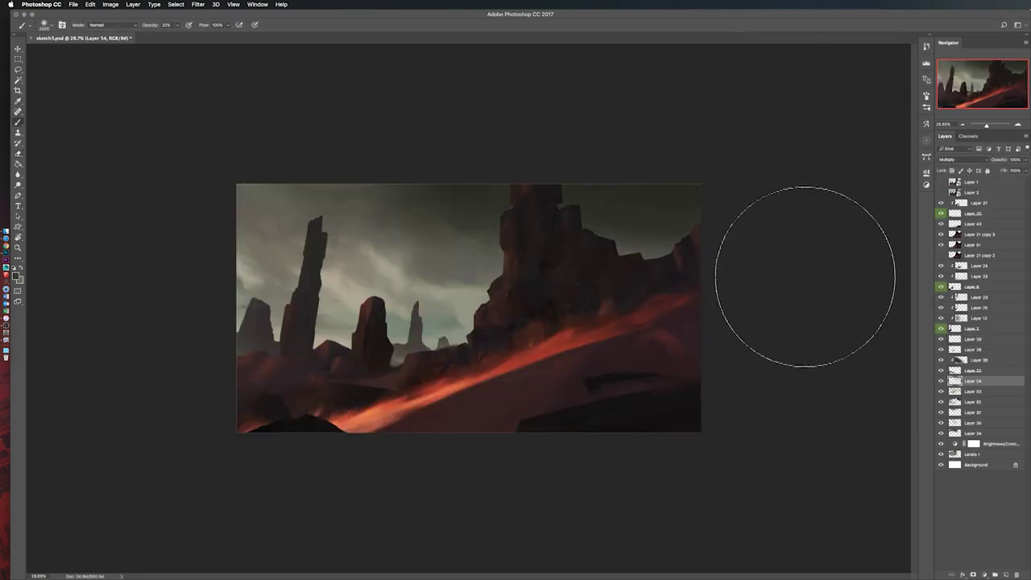
pyautogui.press('v')
pyautogui.keyDown('ctrl'); pyautogui.click(520, 305); pyautogui.keyUp('ctrl')
pyautogui.click(963, 158)
pyautogui.click(959, 129)
pyautogui.rightClick(989, 245)
# Step: Set the rock photo to Screen, skew it onto the cliff face, and adjust its Levels
pyautogui.click(917, 405)
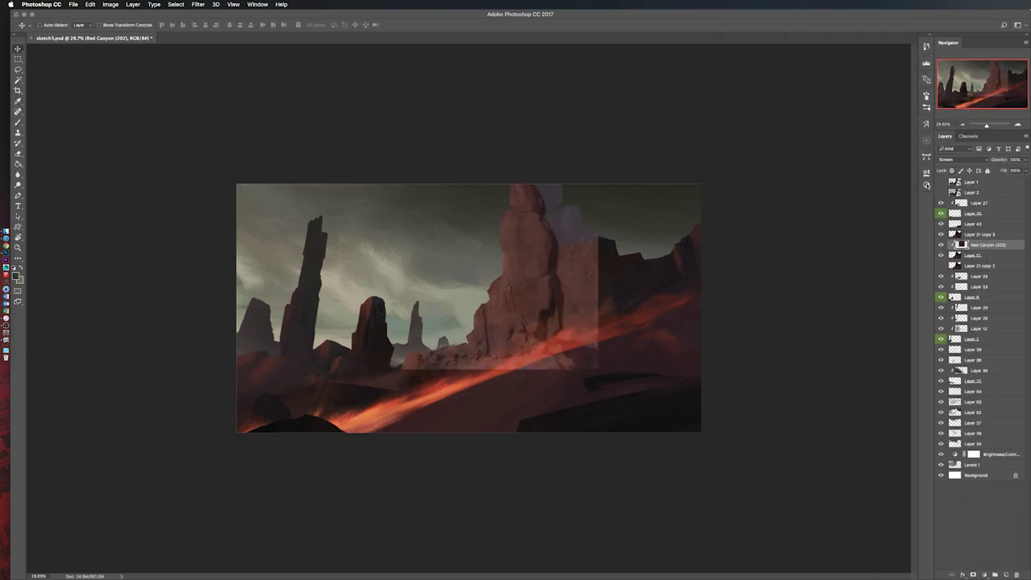
pyautogui.hotkey('ctrl', 't')
pyautogui.moveTo(569, 231)
pyautogui.mouseDown()
pyautogui.moveTo(553, 277)
pyautogui.moveTo(483, 85)
pyautogui.mouseUp()
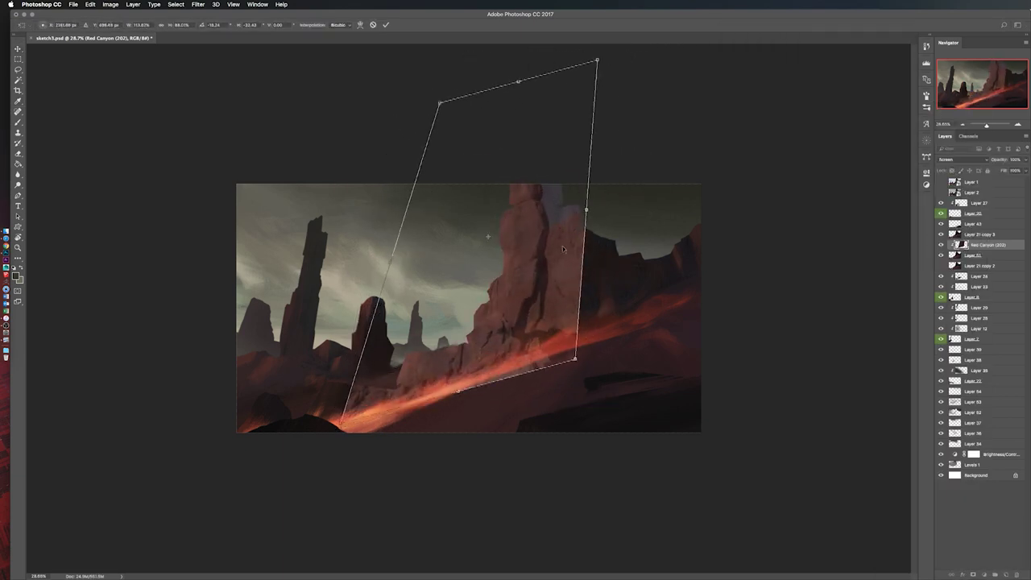
pyautogui.press('Return')
pyautogui.hotkey('ctrl', 'l')
pyautogui.press('Return')
pyautogui.click(985, 574)
# Step: Paint the photo's mask at full opacity, mirroring the view to check, then brighten with Levels
pyautogui.press('b')
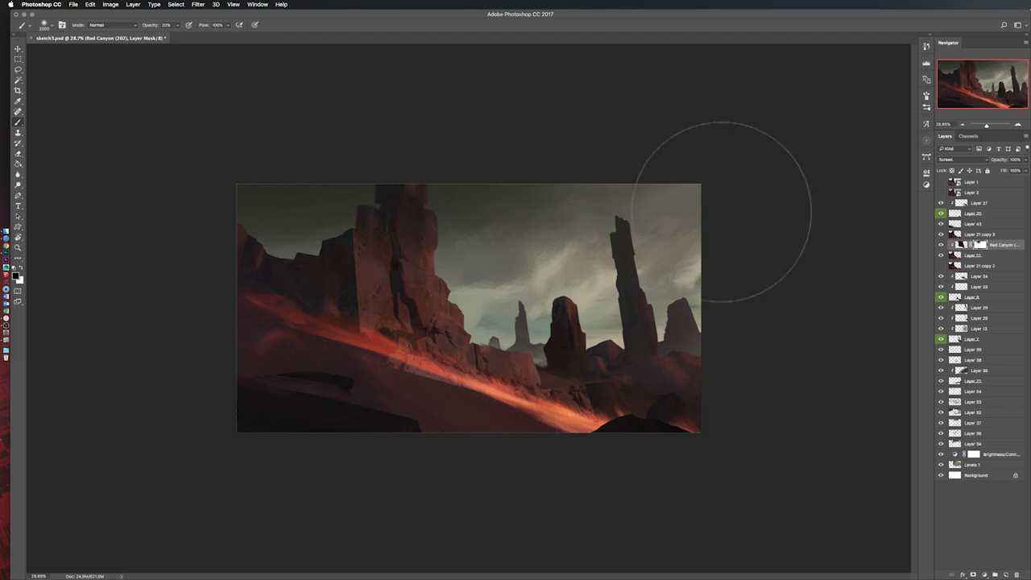
pyautogui.press('h')
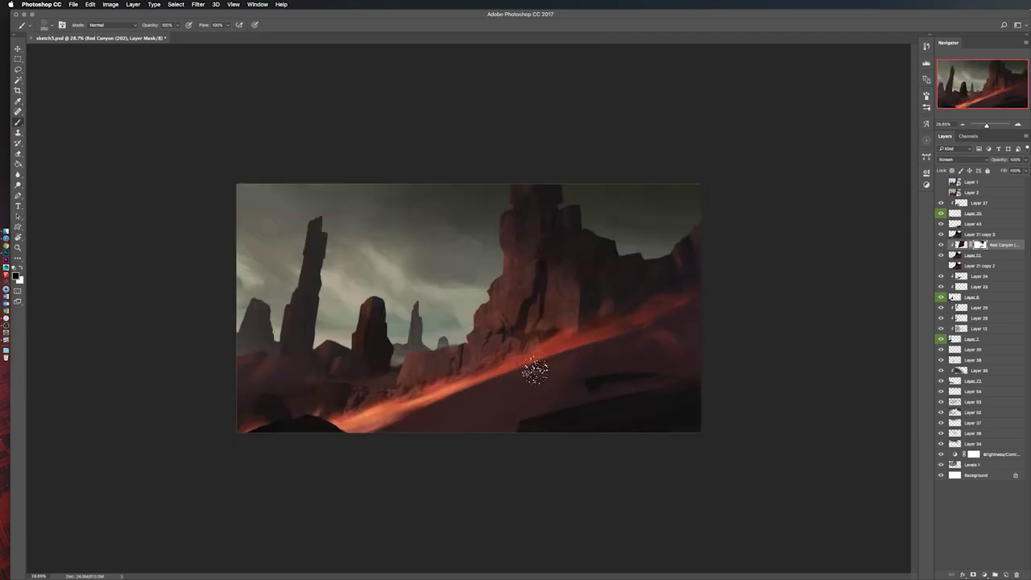
pyautogui.press('h')
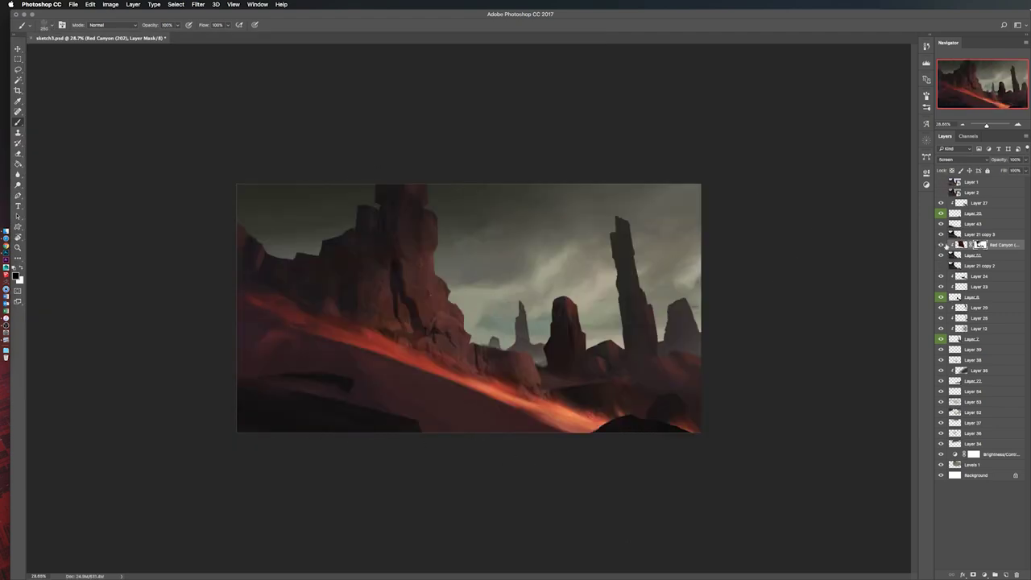
pyautogui.press('h')
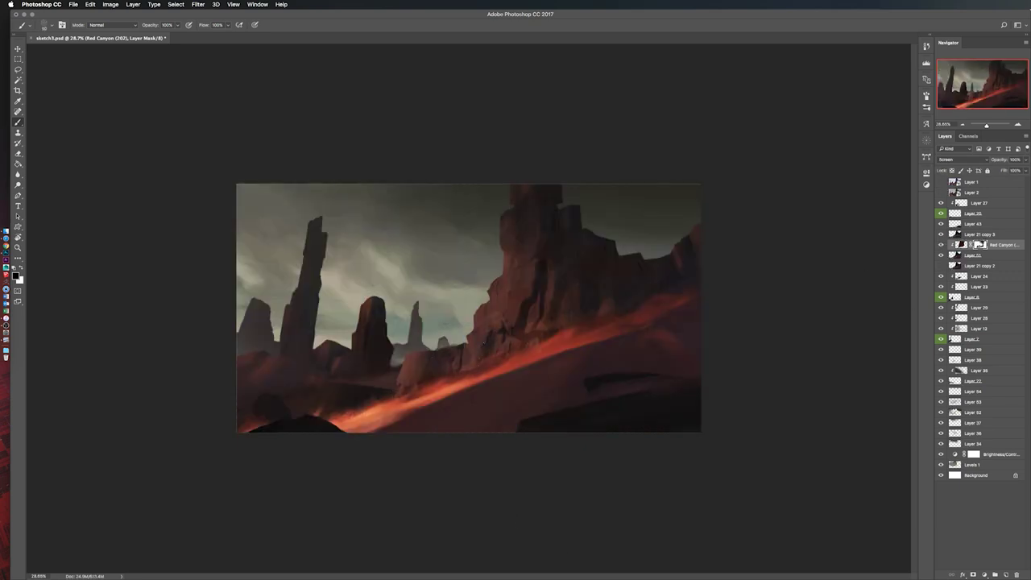
pyautogui.press('h')
pyautogui.hotkey('ctrl', 'l')
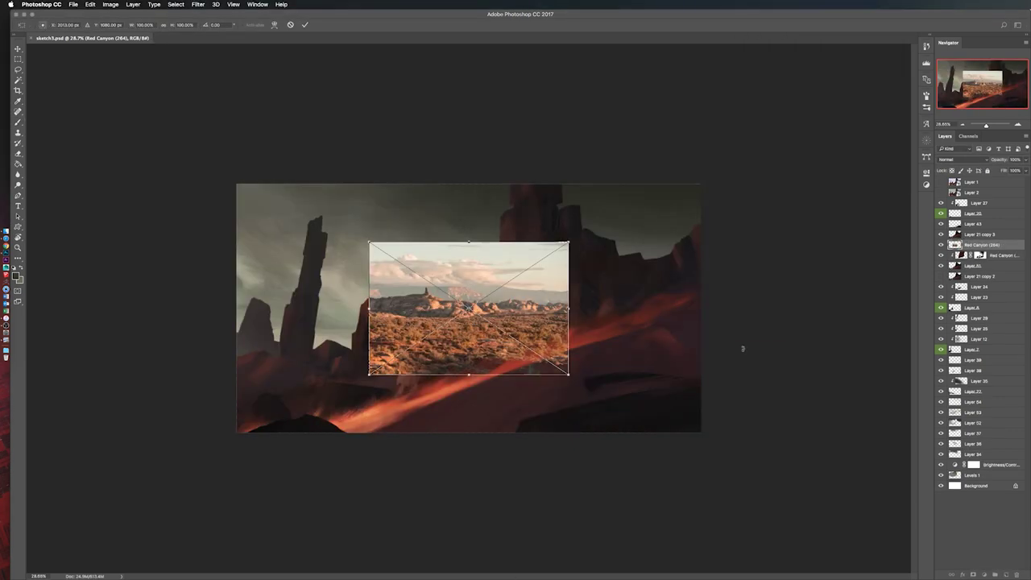
# Step: Move the sky photo higher in the stack, blend it in Pin Light, and stretch it across the sky
pyautogui.moveTo(581, 362); pyautogui.dragTo(651, 329)
pyautogui.click(963, 159)
pyautogui.click(965, 162)
pyautogui.hotkey('shift', '+')
pyautogui.hotkey('ctrl', 't')
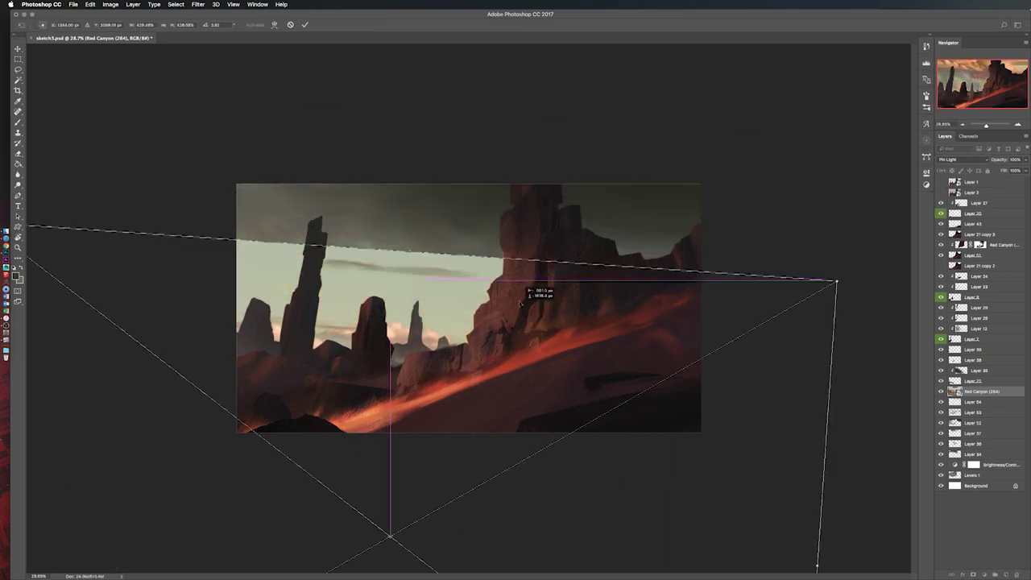
pyautogui.moveTo(564, 314)
pyautogui.mouseDown()
pyautogui.moveTo(600, 328)
pyautogui.moveTo(450, 307)
pyautogui.mouseUp()
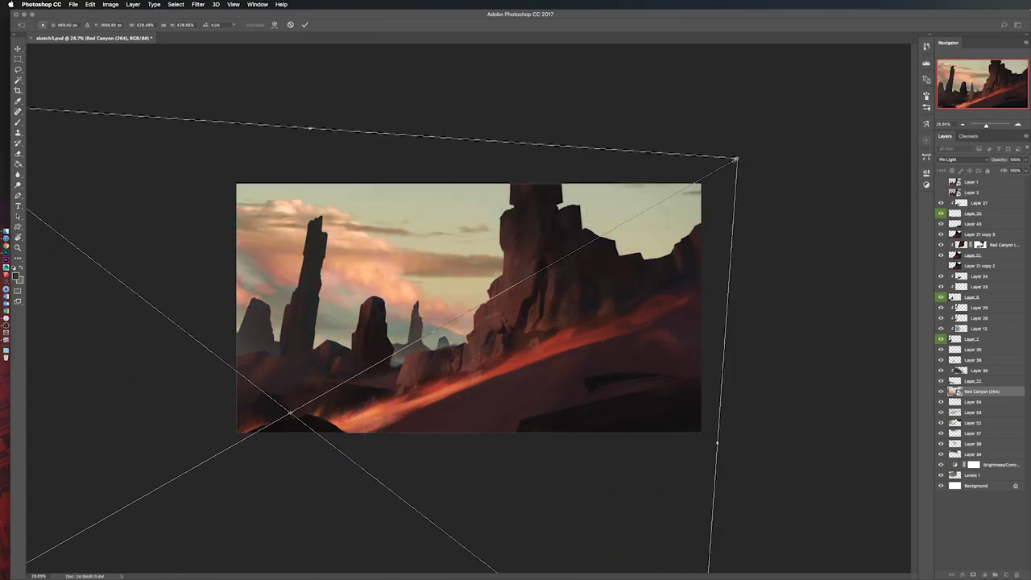
pyautogui.press('Return')
# Step: Add a layer mask to the sky photo and rotate and reshape it to fit
pyautogui.click(973, 575)
pyautogui.press('b')
pyautogui.hotkey('ctrl', 't')
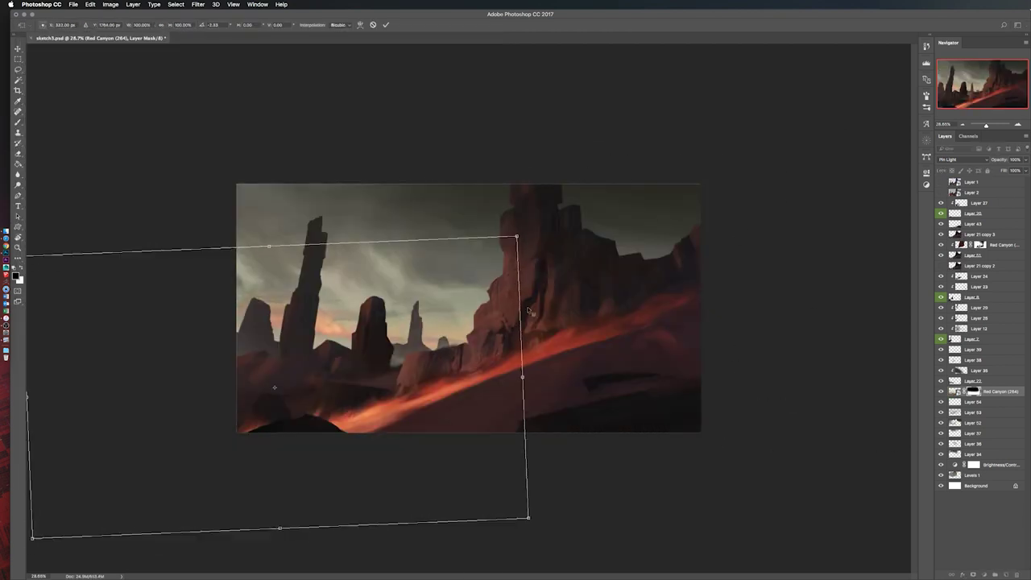
pyautogui.scroll(-5, 339, 274)
pyautogui.moveTo(499, 298); pyautogui.dragTo(532, 319)
pyautogui.scroll(5, 532, 318)
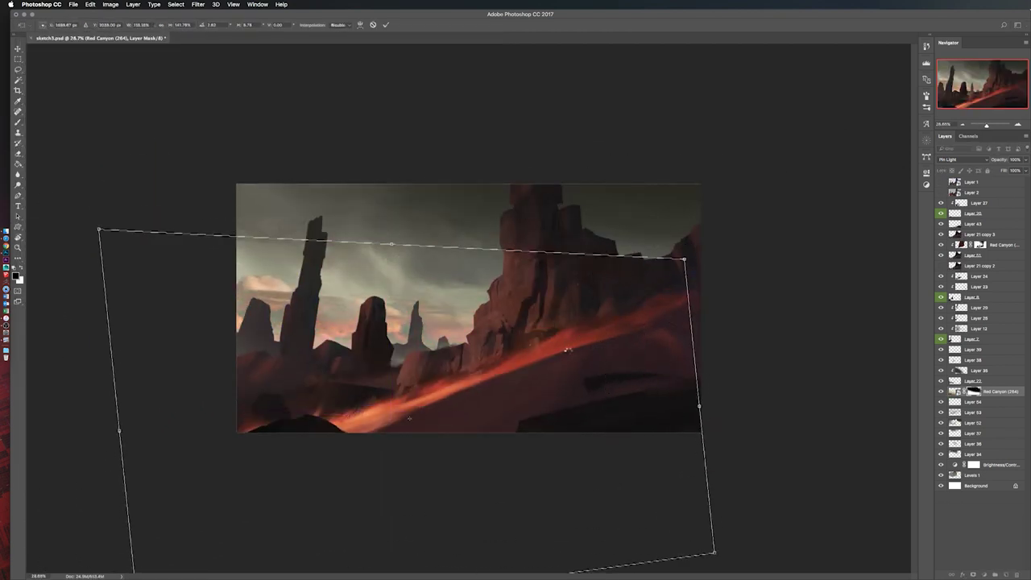
pyautogui.press('Return')
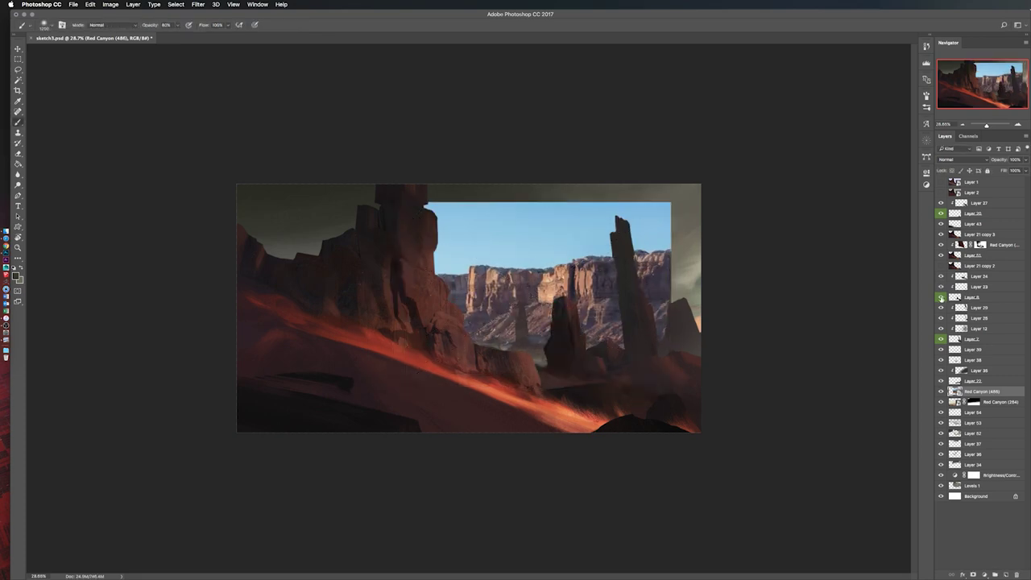
# Step: Distort the canyon photo into perspective and blend it in Screen mode
pyautogui.click(963, 160)
pyautogui.click(958, 300)
pyautogui.hotkey('ctrl', 't')
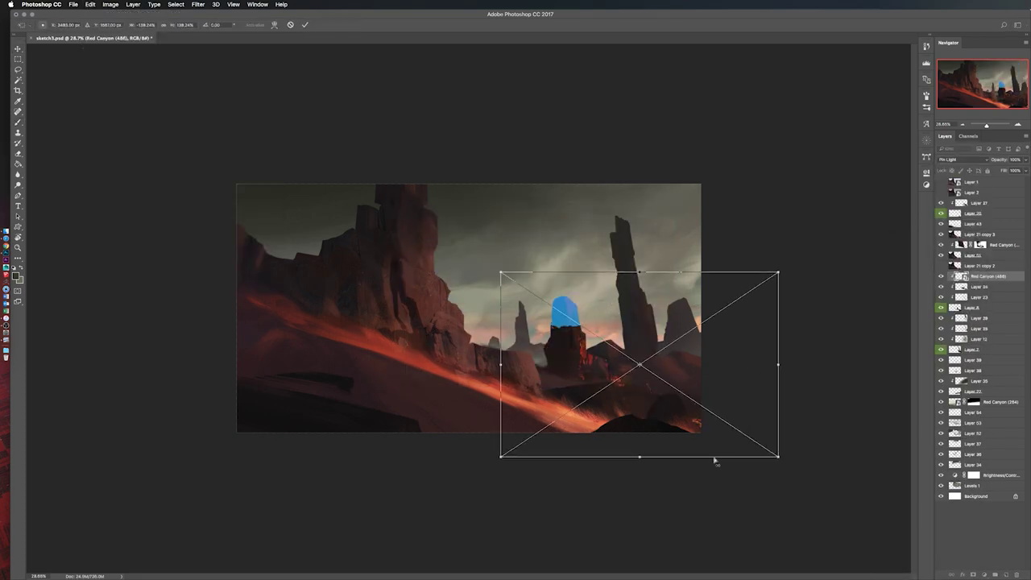
pyautogui.moveTo(714, 460); pyautogui.dragTo(846, 242)
pyautogui.scroll(-7, 971, 160)
pyautogui.click(971, 159)
pyautogui.click(959, 58)
# Step: Match the canyon photo's colours to a source layer in the painting
pyautogui.press('Return')
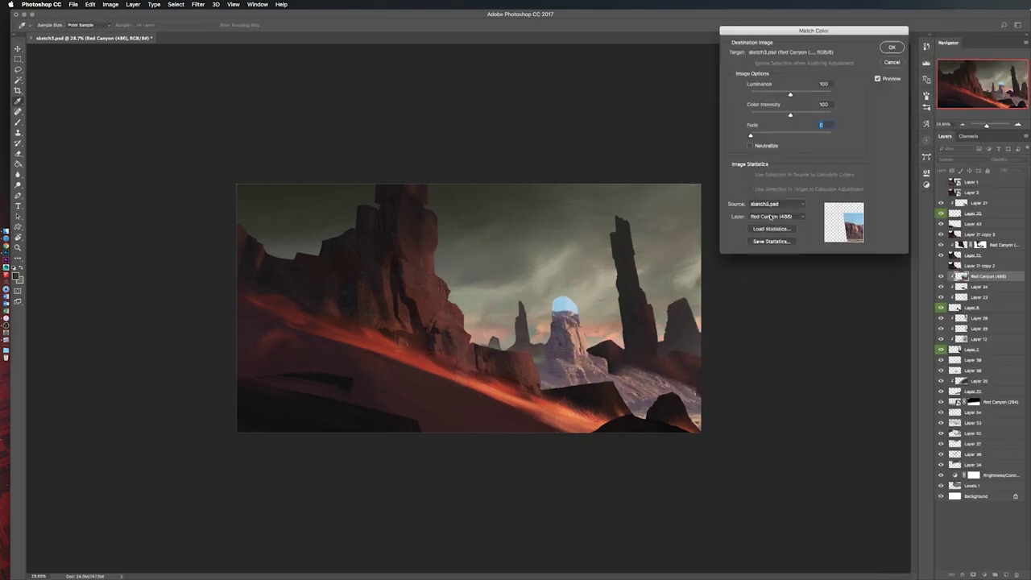
pyautogui.click(778, 216)
pyautogui.click(777, 229)
pyautogui.click(778, 216)
pyautogui.click(786, 235)
pyautogui.press('Return')
# Step: Apply Levels to the photo and try rotating it about 18 degrees
pyautogui.hotkey('ctrl', 'l')
pyautogui.press('Return')
pyautogui.hotkey('ctrl', 't')
pyautogui.moveTo(692, 477); pyautogui.dragTo(673, 480)
pyautogui.press('Escape')
pyautogui.press('h')
# Step: Reset Levels with input black at 18, then apply a Color Balance adjustment
pyautogui.hotkey('ctrl', 'l')
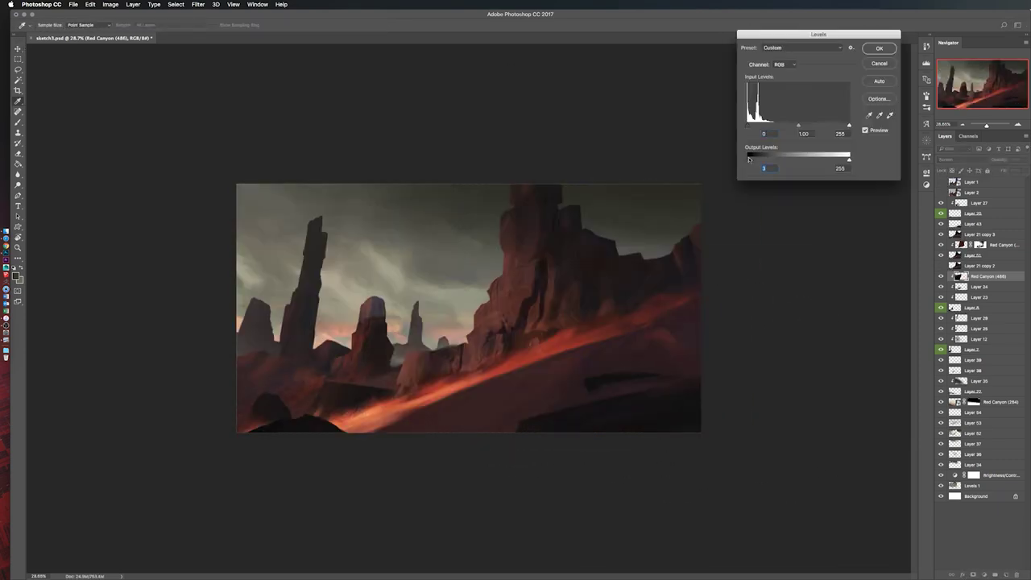
pyautogui.click(802, 48)
pyautogui.click(789, 12)
pyautogui.moveTo(748, 126); pyautogui.dragTo(756, 130)
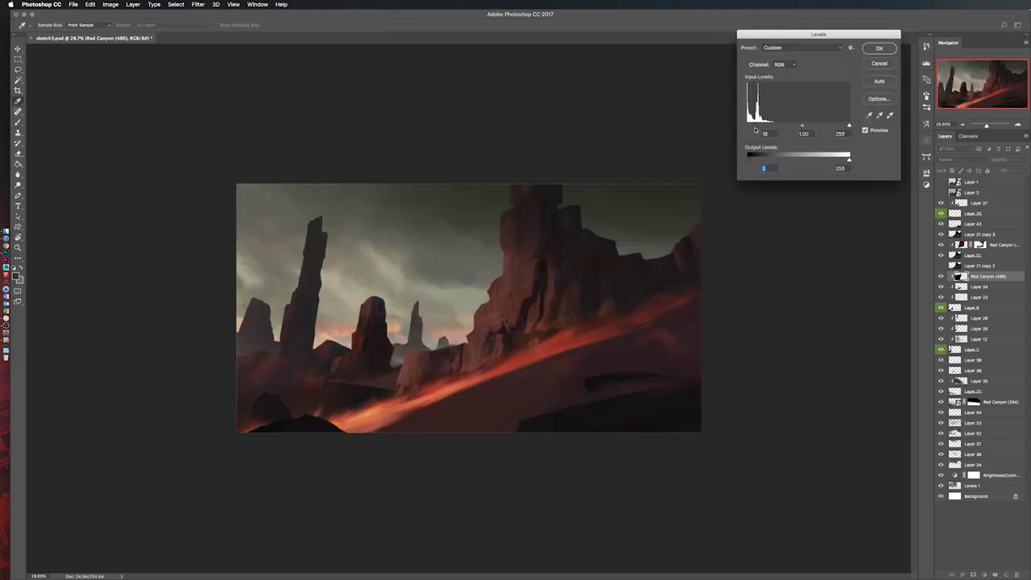
pyautogui.press('Return')
pyautogui.hotkey('ctrl', 'b')
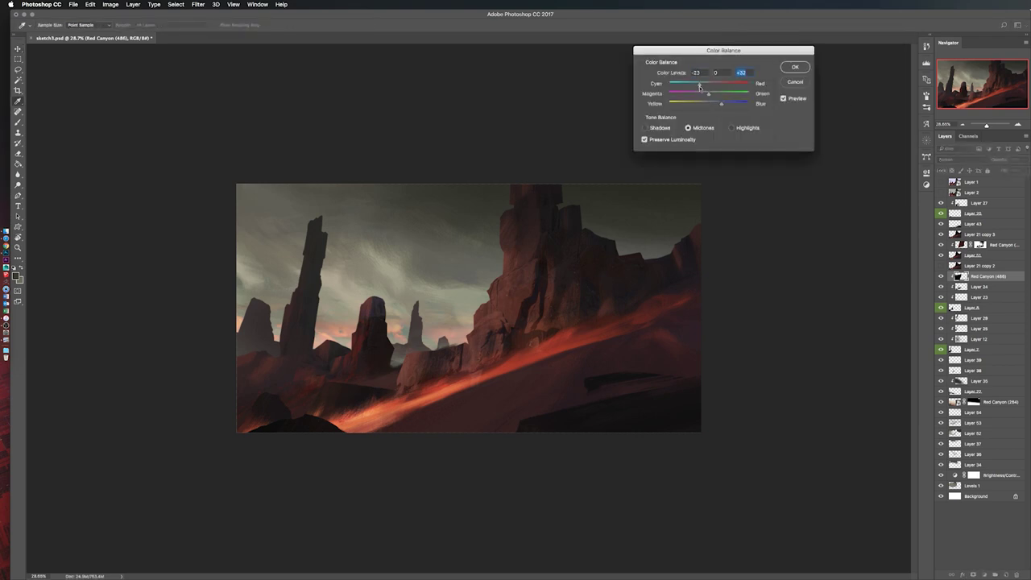
pyautogui.press('Return')
pyautogui.press('e')
pyautogui.press('h')
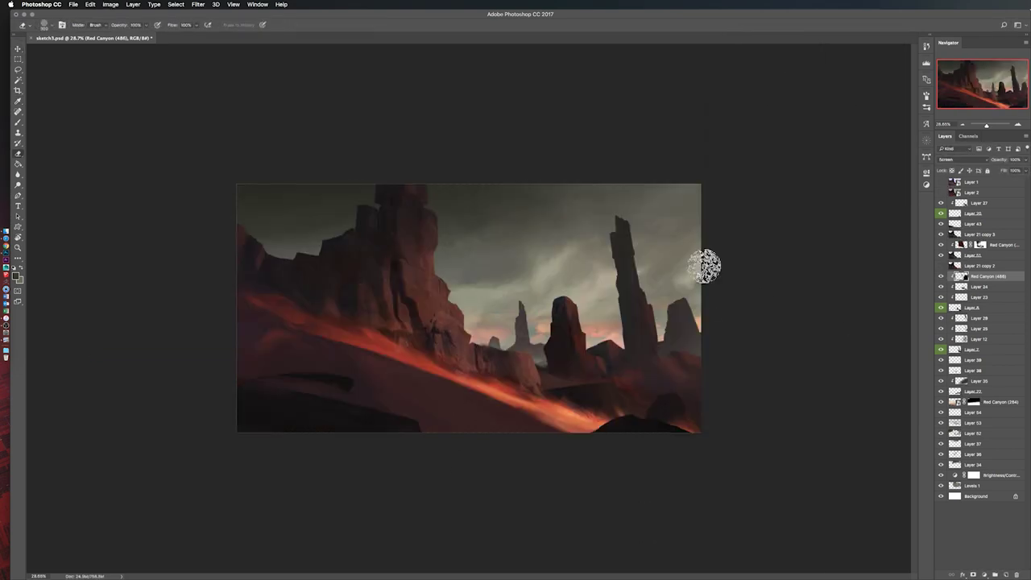
# Step: Rename the layers to 'BASE 2' and 'FRONT ROCK'
pyautogui.write('BASE 2')
pyautogui.doubleClick(971, 255)
pyautogui.write('ROCK')
pyautogui.press('Return')
# Step: Paste the Red Canyon photo onto the painting, resize it, and change its blend mode
pyautogui.hotkey('ctrl', 'v')
pyautogui.moveTo(507, 294)
pyautogui.mouseDown()
pyautogui.moveTo(702, 302)
pyautogui.moveTo(838, 359)
pyautogui.mouseUp()
pyautogui.hotkey('ctrl', 't')
pyautogui.press('Return')
pyautogui.click(963, 159)
pyautogui.click(959, 179)
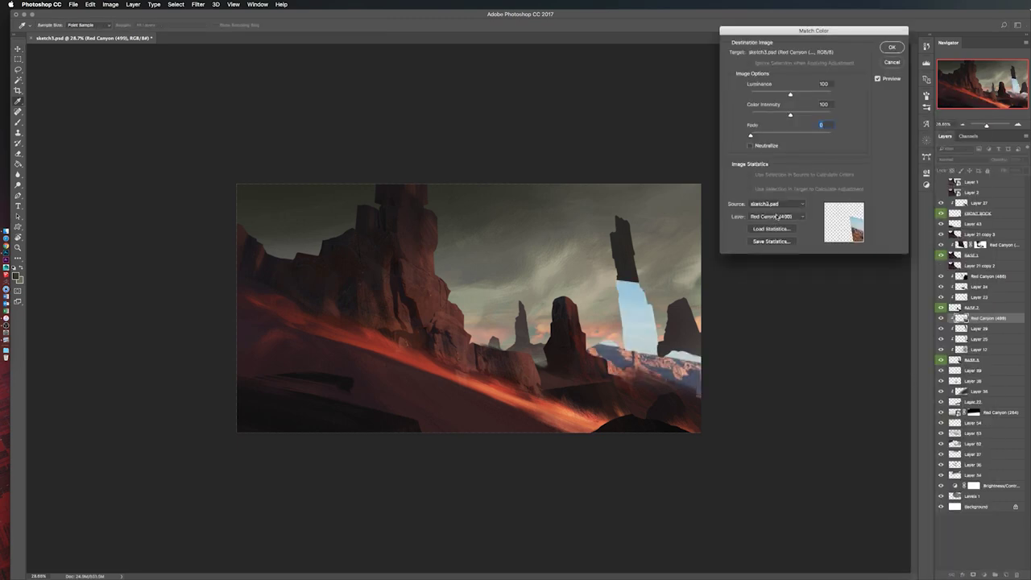
# Step: Colour-match the texture, position it over the spires, and adjust its Levels
pyautogui.click(963, 160)
pyautogui.click(963, 220)
pyautogui.moveTo(653, 296); pyautogui.dragTo(717, 308)
pyautogui.hotkey('ctrl', 'l')
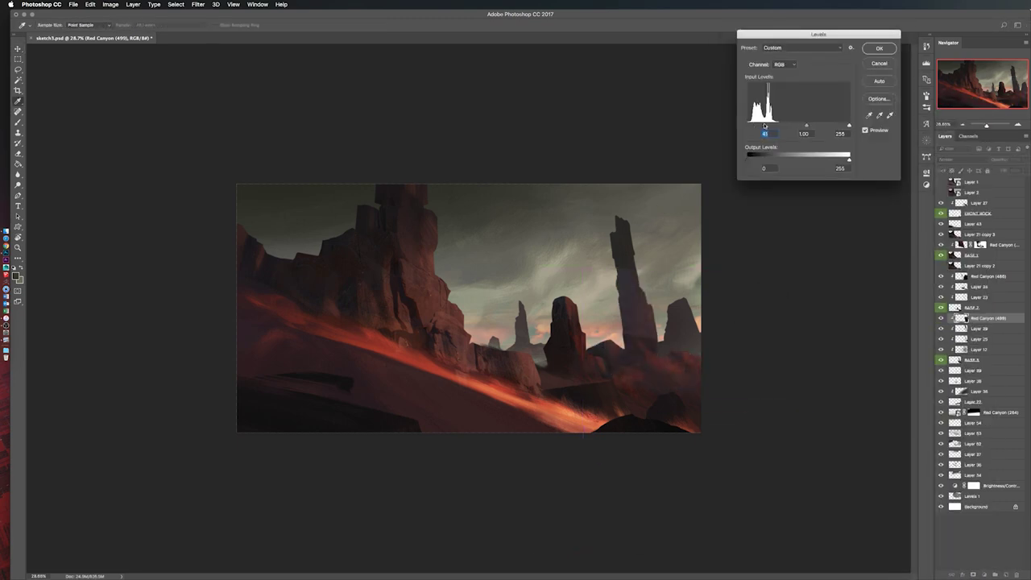
pyautogui.press('Return')
pyautogui.moveTo(701, 396); pyautogui.dragTo(357, 327)
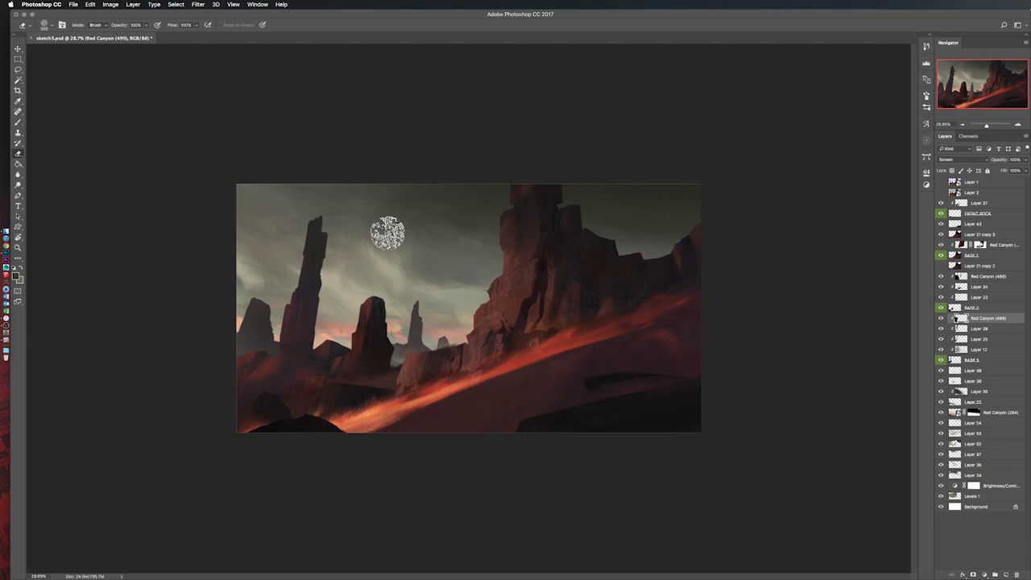
# Step: Duplicate the photo texture layer and transform the copy
pyautogui.hotkey('ctrl', 'j')
pyautogui.hotkey('ctrl', 't')
pyautogui.press('Return')
# Step: Duplicate the other Red Canyon texture layer and mirror the canvas to check composition
pyautogui.press('e')
pyautogui.click(983, 278)
pyautogui.hotkey('ctrl', 'j')
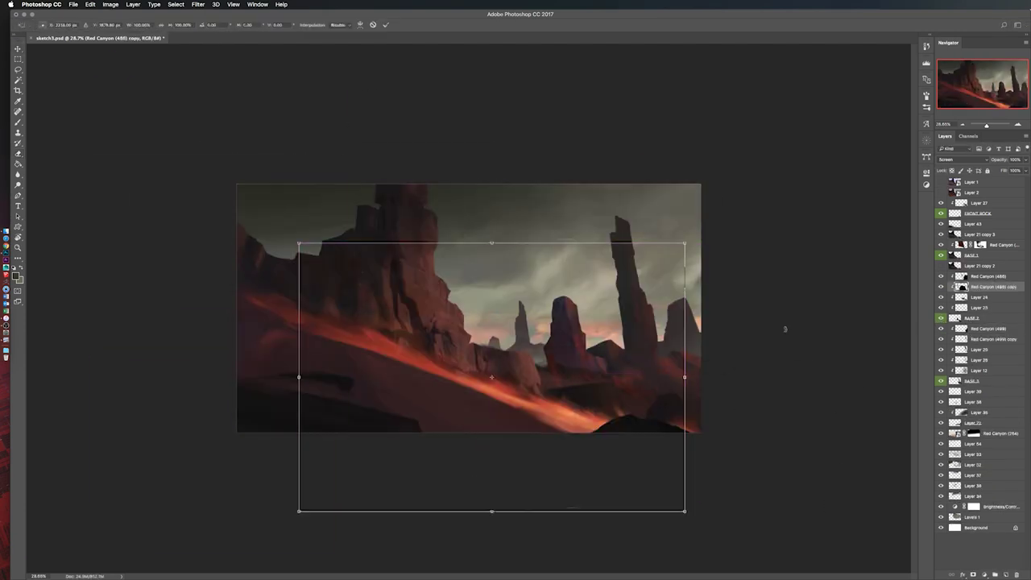
pyautogui.press('m')
pyautogui.hotkey('ctrl', 'shift', 'h')
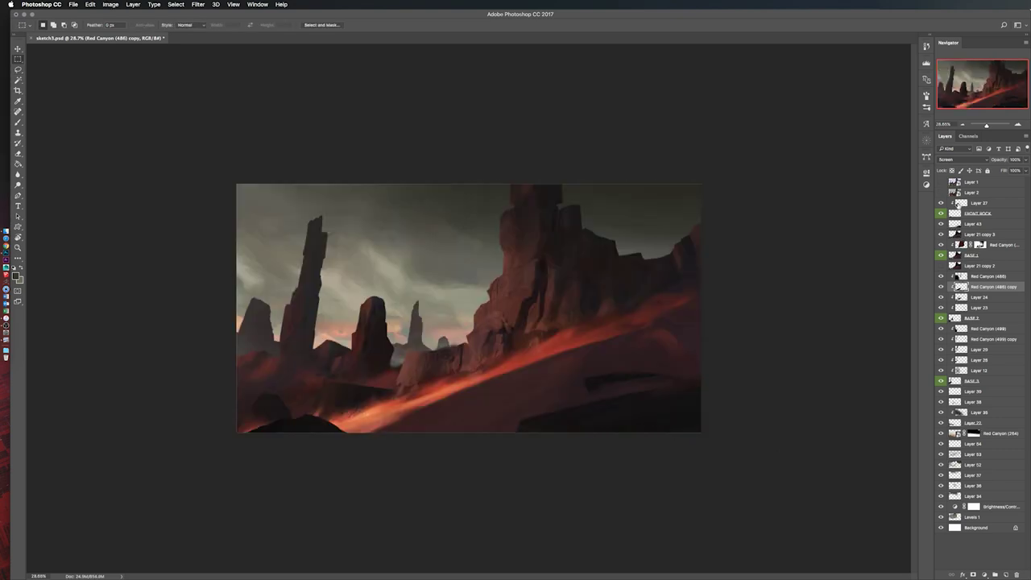
# Step: Create Layer 55 and paint and erase touch-ups with a new brush tip
pyautogui.hotkey('ctrl', 'shift', 'h')
pyautogui.hotkey('ctrl', 'shift', 'alt', 'n')
pyautogui.press('b')
pyautogui.rightClick(255, 397)
pyautogui.doubleClick(254, 397)
pyautogui.press('e')
pyautogui.hotkey('ctrl', 'shift', 'h')
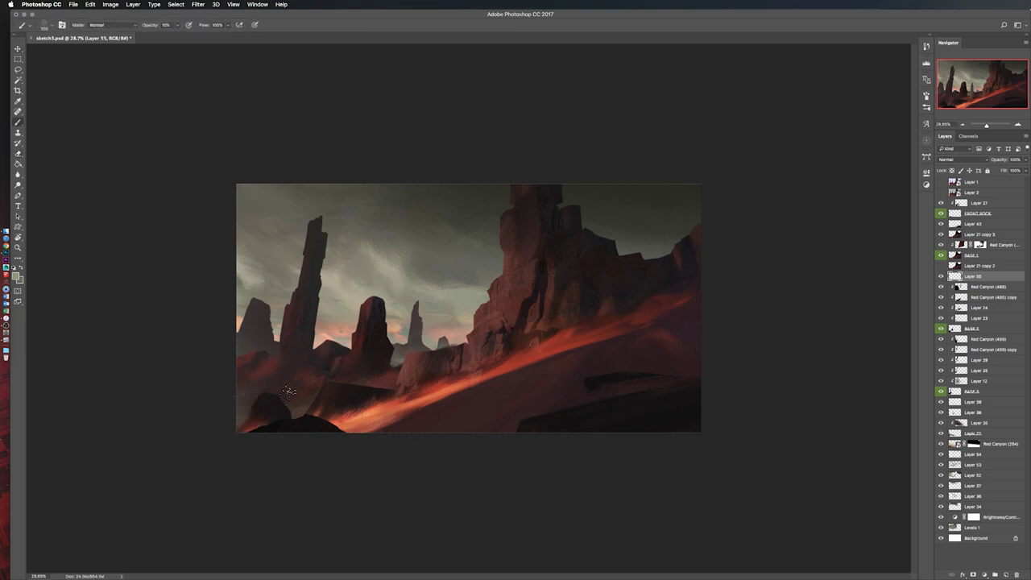
pyautogui.hotkey('ctrl', 'shift', 'h')
# Step: Add Layer 56 above Red Canyon (284) and paint on it with a different brush tip
pyautogui.click(999, 449)
pyautogui.hotkey('ctrl', 'shift', 'alt', 'n')
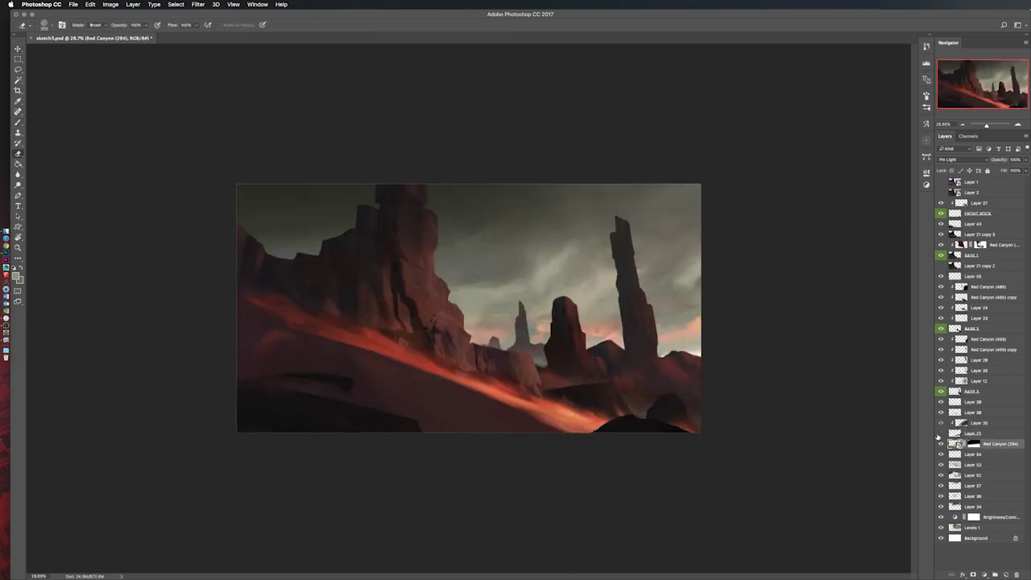
pyautogui.press('b')
pyautogui.rightClick(451, 339)
pyautogui.doubleClick(161, 121)
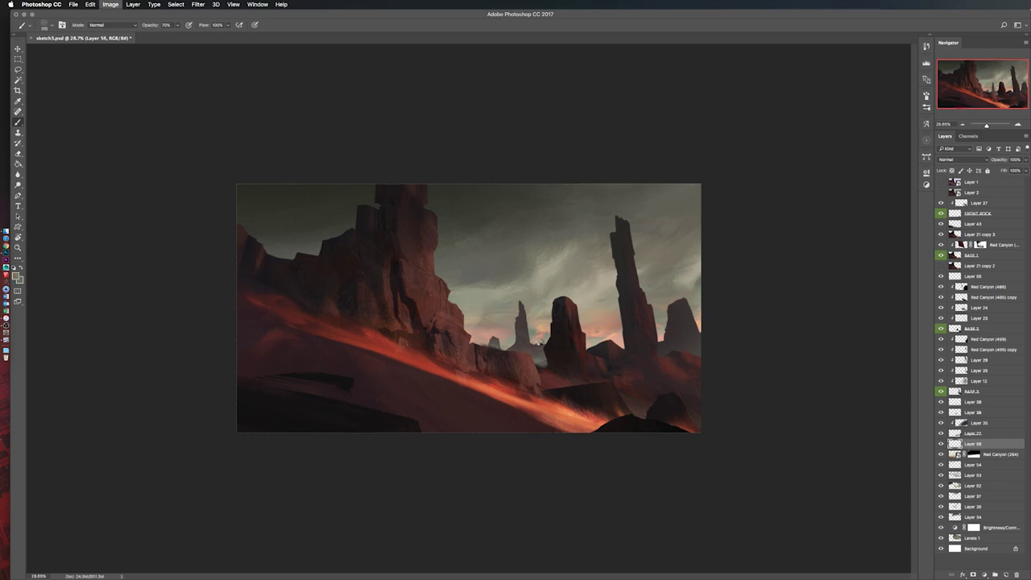
pyautogui.hotkey('ctrl', 'shift', 'h')
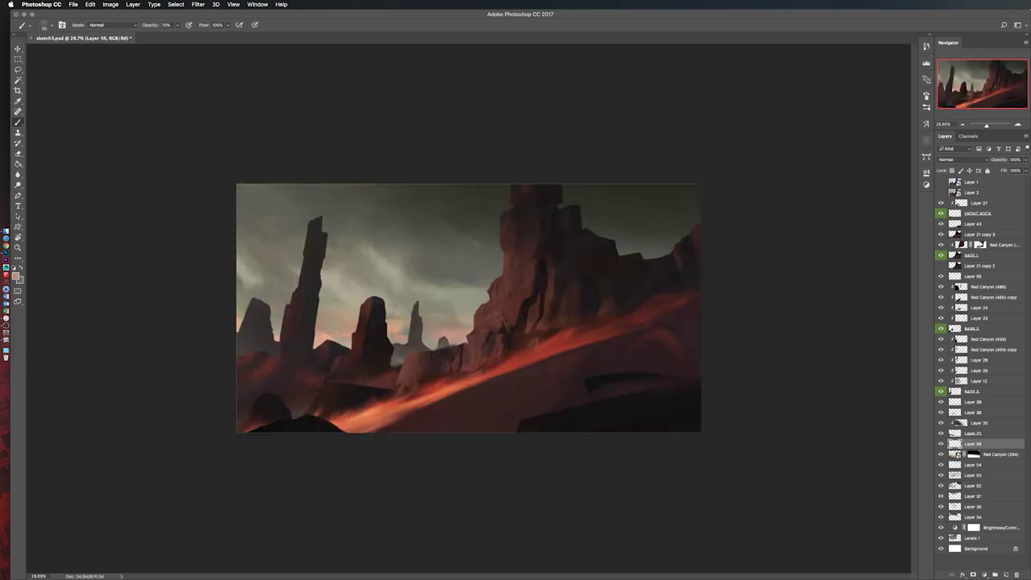
pyautogui.hotkey('ctrl', 'shift', 'h')
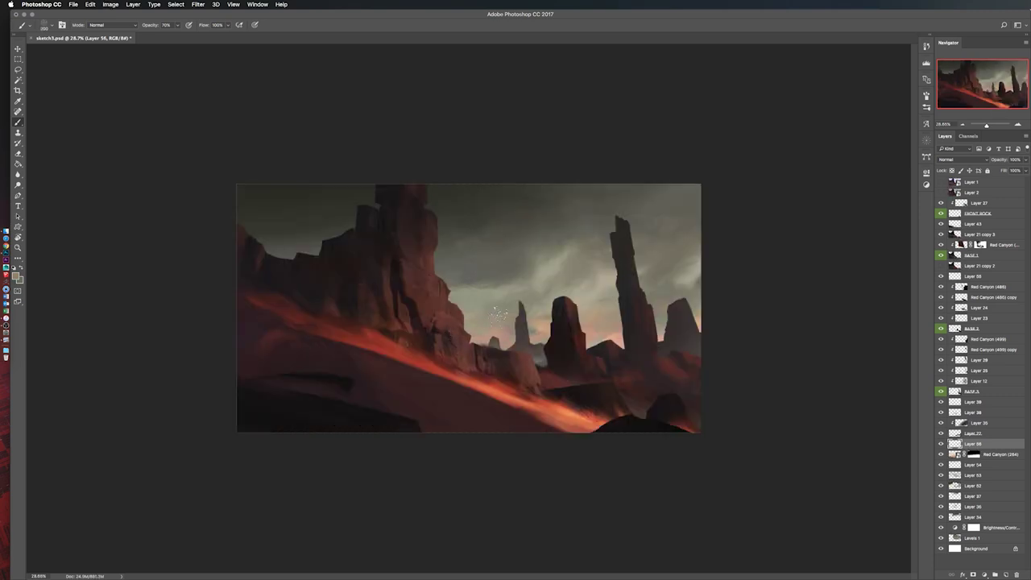
pyautogui.hotkey('ctrl', 'shift', 'h')
# Step: Alternate brush and eraser touch-ups on Layer 56, flipping the canvas to compare
pyautogui.press('b')
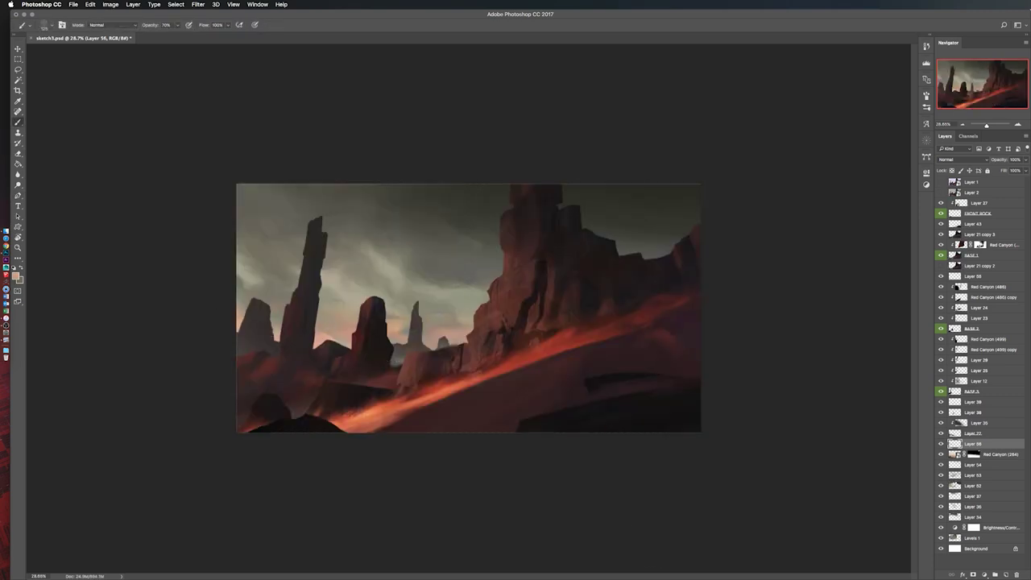
pyautogui.hotkey('ctrl', 'shift', 'h')
pyautogui.press('e')
pyautogui.click(51, 27)
pyautogui.press('b')
pyautogui.press('e')
pyautogui.hotkey('ctrl', 'shift', 'h')
pyautogui.hotkey('ctrl', 'shift', 'h')
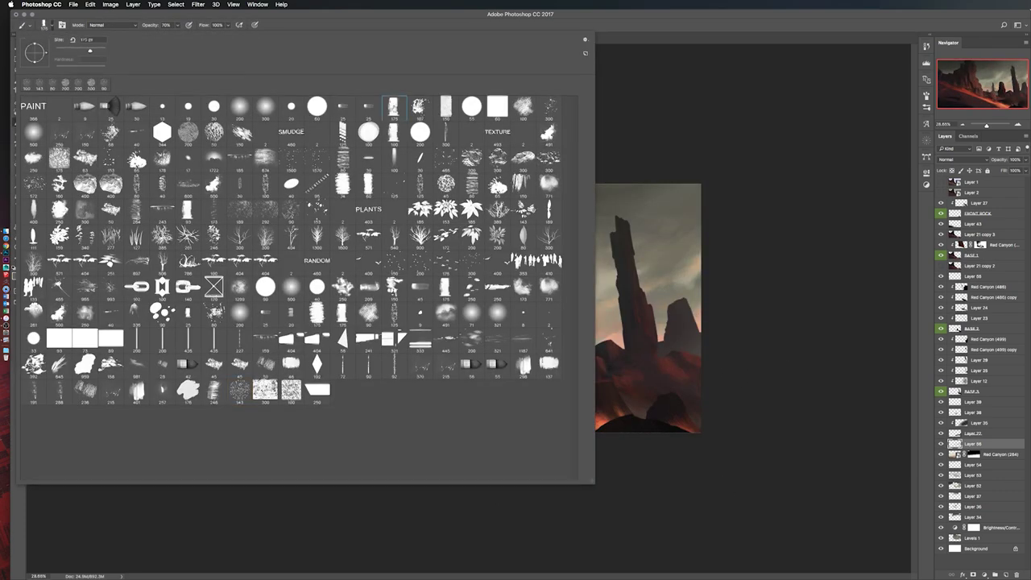
pyautogui.hotkey('ctrl', 'shift', 'h')
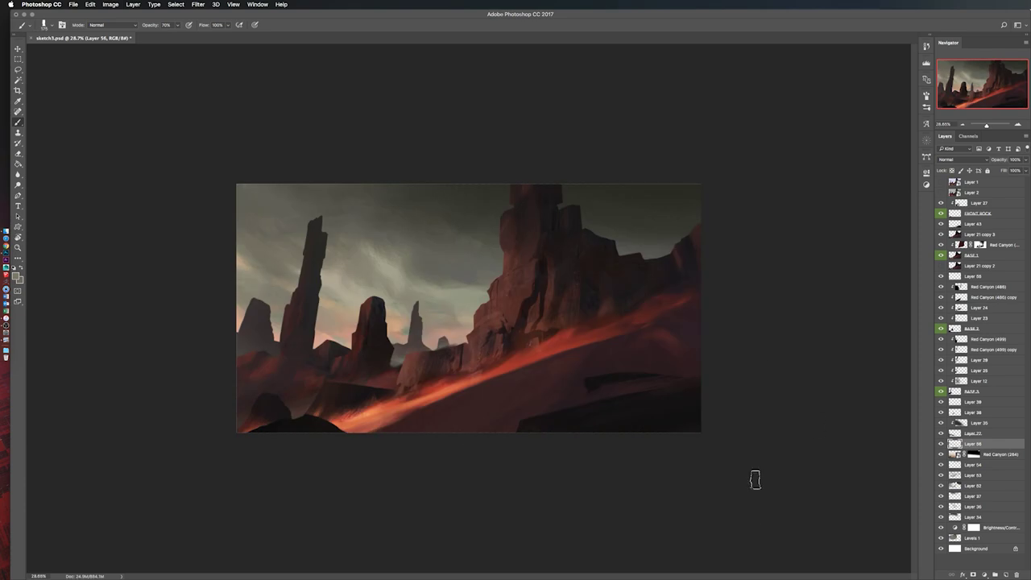
# Step: Pick Layer 56, then Layer 38, from the canvas layer picker
pyautogui.rightClick(278, 395)
pyautogui.click(290, 403)
pyautogui.rightClick(279, 394)
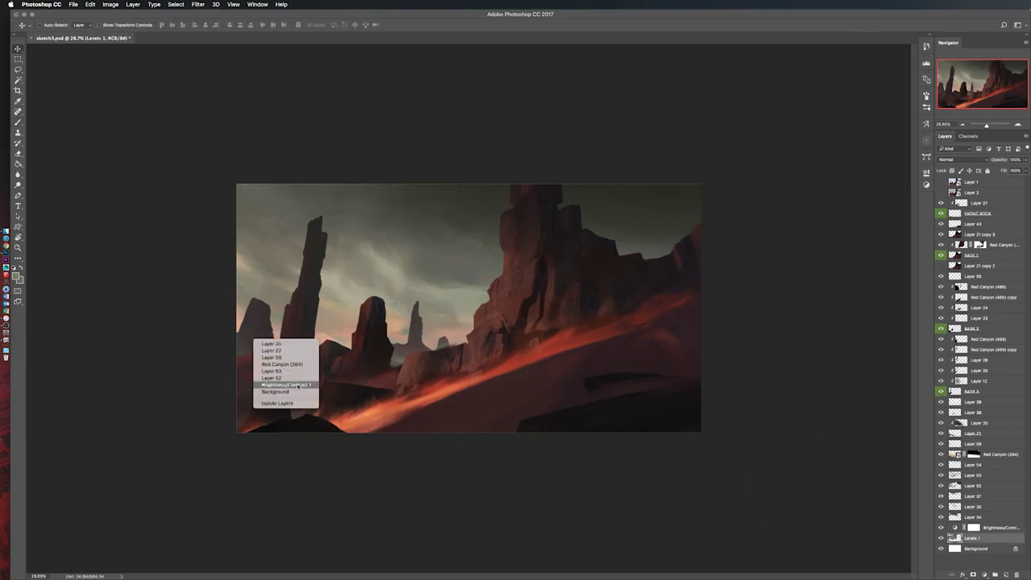
pyautogui.click(290, 385)
pyautogui.rightClick(279, 395)
pyautogui.click(290, 367)
pyautogui.rightClick(941, 433)
pyautogui.click(978, 413)
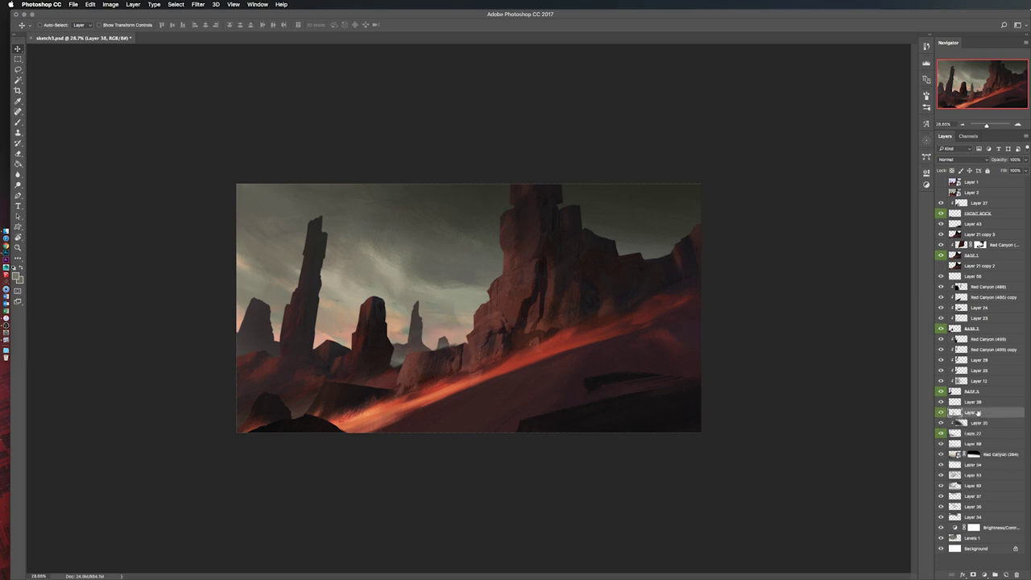
# Step: Check the composition on the mirrored canvas and place the Red Canyon (498) photo over the right spires
pyautogui.hotkey('ctrl', 'shift', 'h')
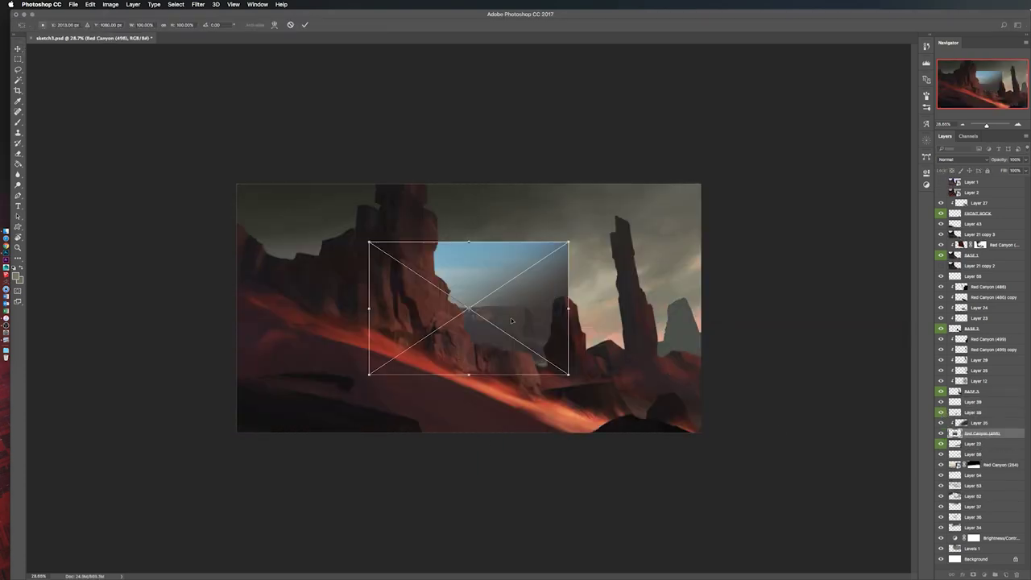
pyautogui.keyDown('ctrl'); pyautogui.click(517, 323); pyautogui.keyUp('ctrl')
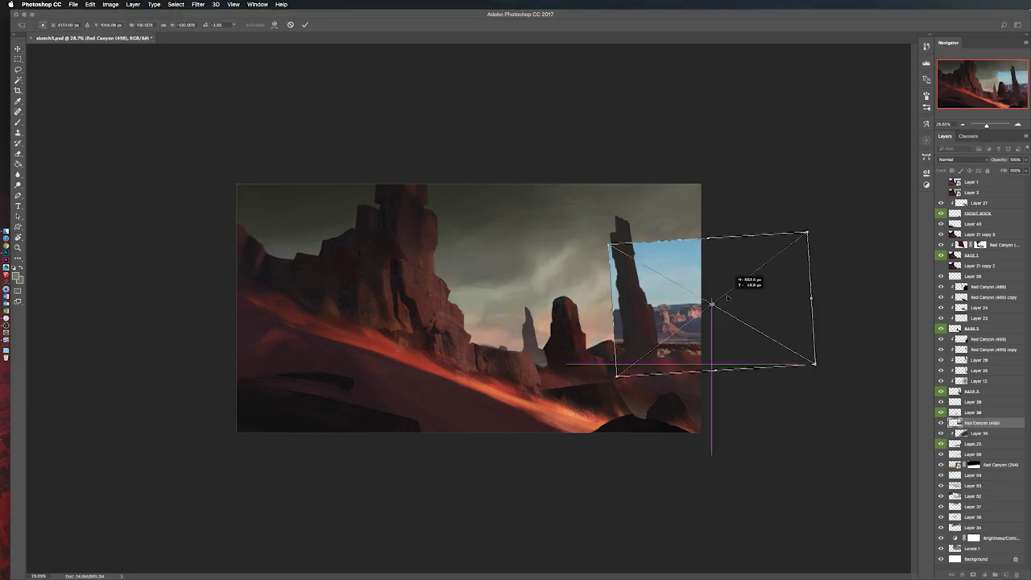
pyautogui.moveTo(760, 276)
pyautogui.mouseDown()
pyautogui.moveTo(747, 326)
pyautogui.moveTo(775, 211)
pyautogui.mouseUp()
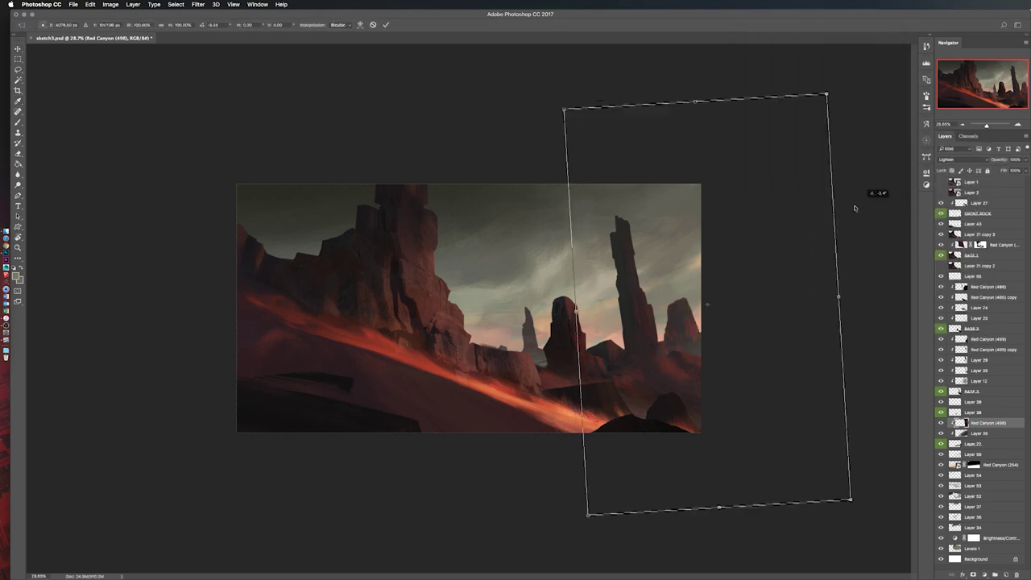
pyautogui.press('b')
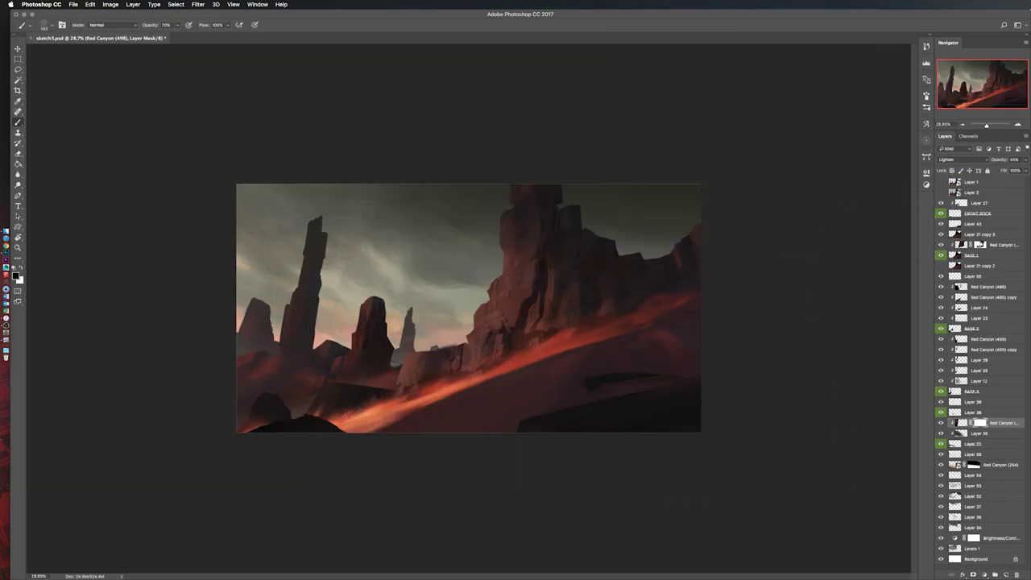
pyautogui.press('h')
pyautogui.press('h')
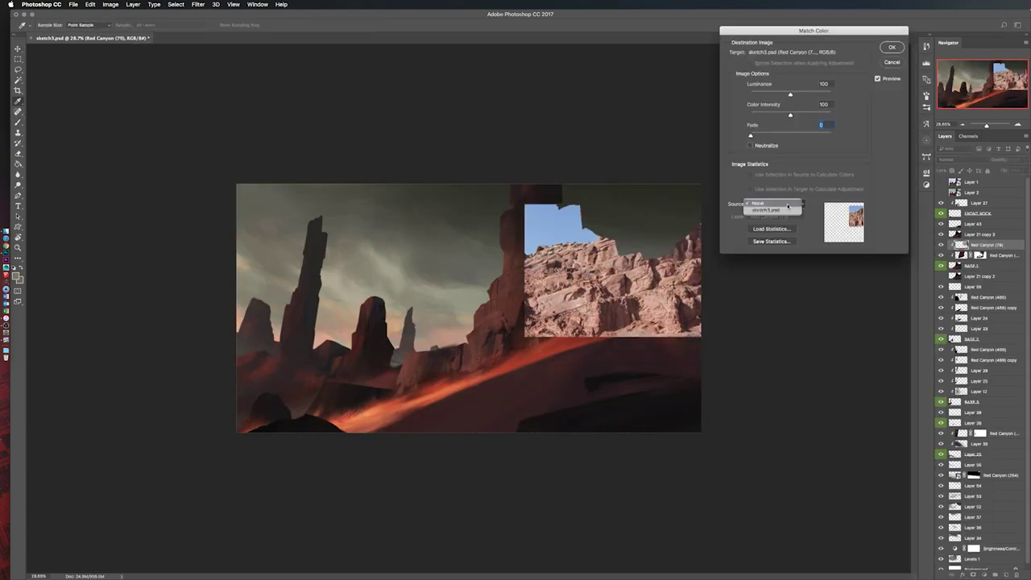
# Step: Darken the canyon photo's shadows with Levels
pyautogui.hotkey('ctrl', 'l')
pyautogui.moveTo(749, 126); pyautogui.dragTo(766, 127)
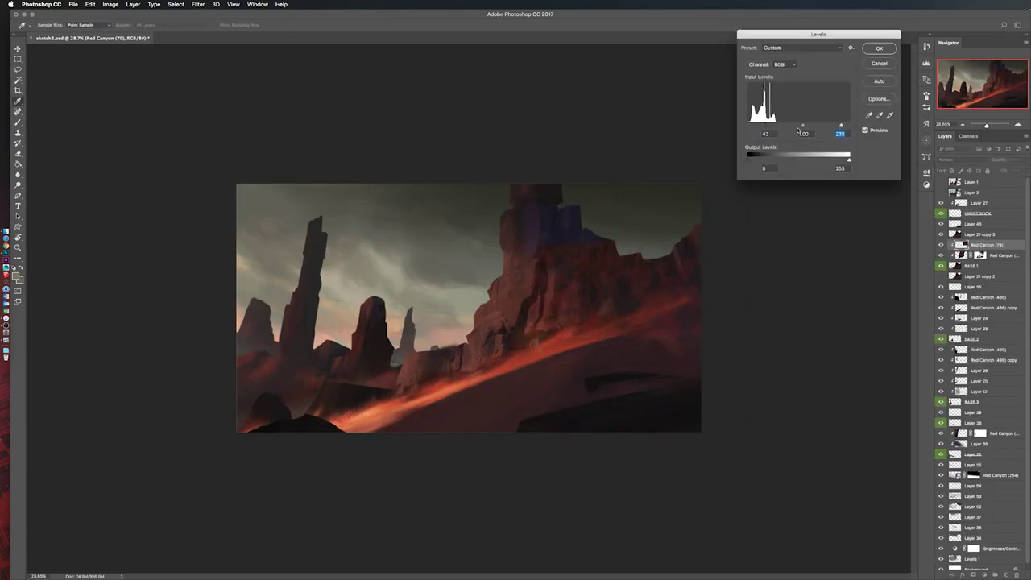
pyautogui.press('Return')
pyautogui.hotkey('ctrl', 'l')
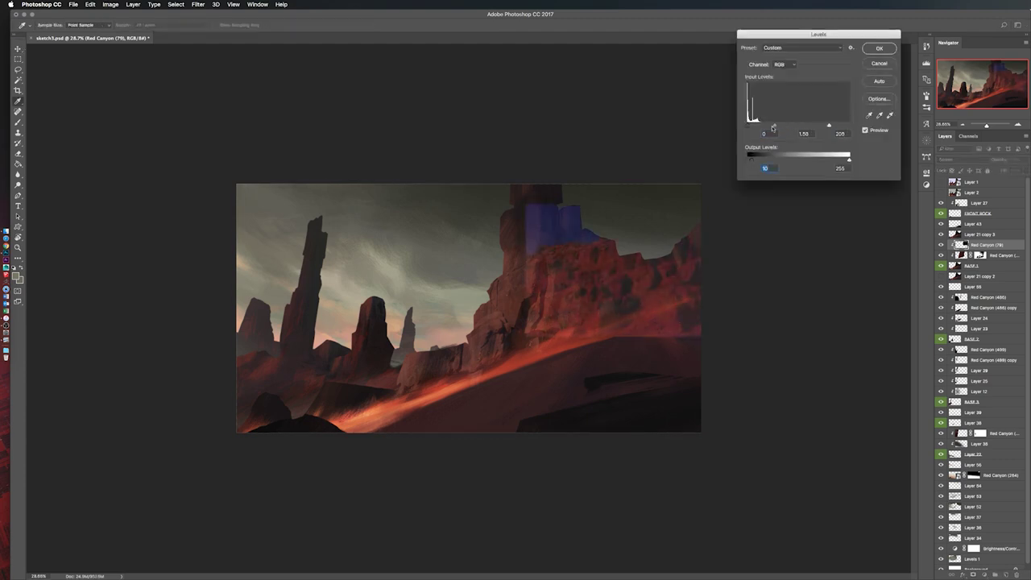
pyautogui.click(882, 49)
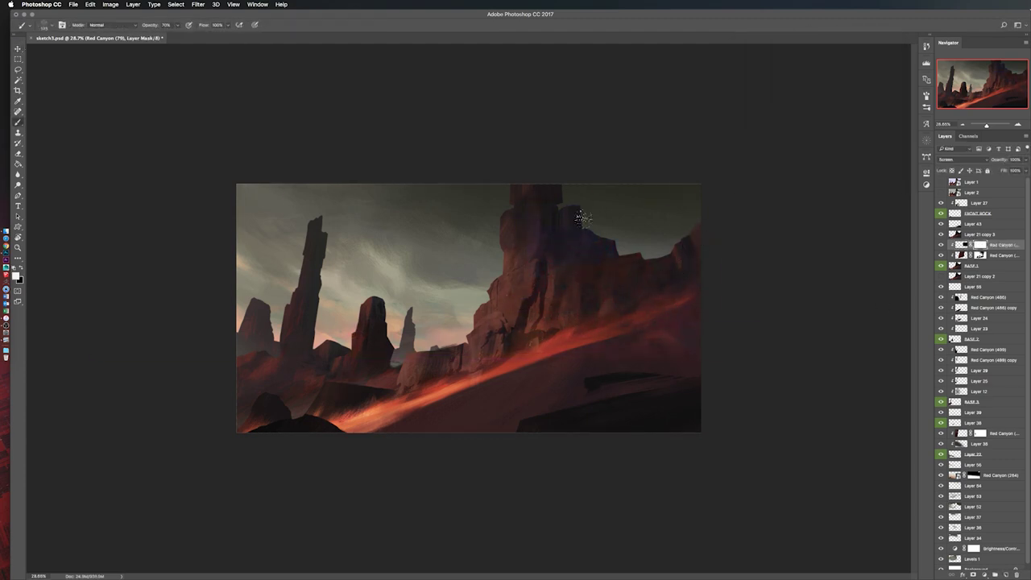
# Step: Select the Red Canyon layer below and apply a Color Balance adjustment
pyautogui.press('h')
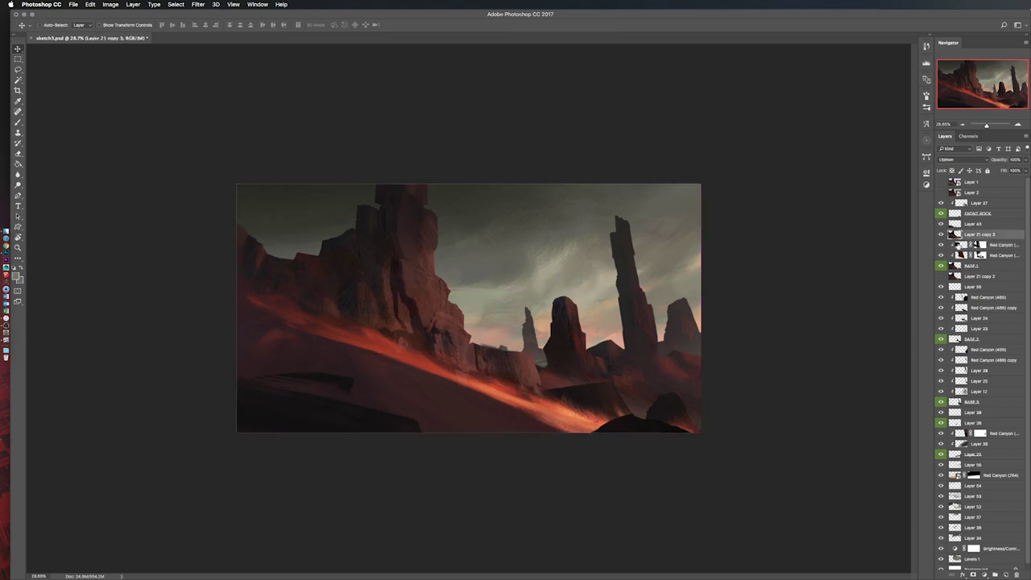
pyautogui.hotkey('alt', '[')
pyautogui.hotkey('ctrl', 'b')
pyautogui.press('Return')
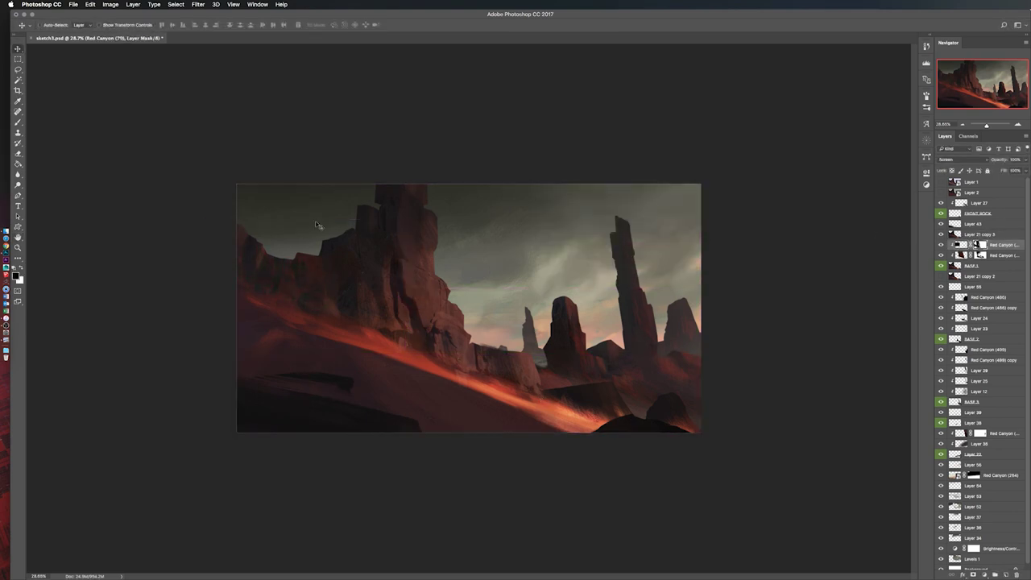
pyautogui.press('h')
# Step: Clip the rock photo to the layer below, colour-match it and move it over the cliff
pyautogui.hotkey('ctrl', 't')
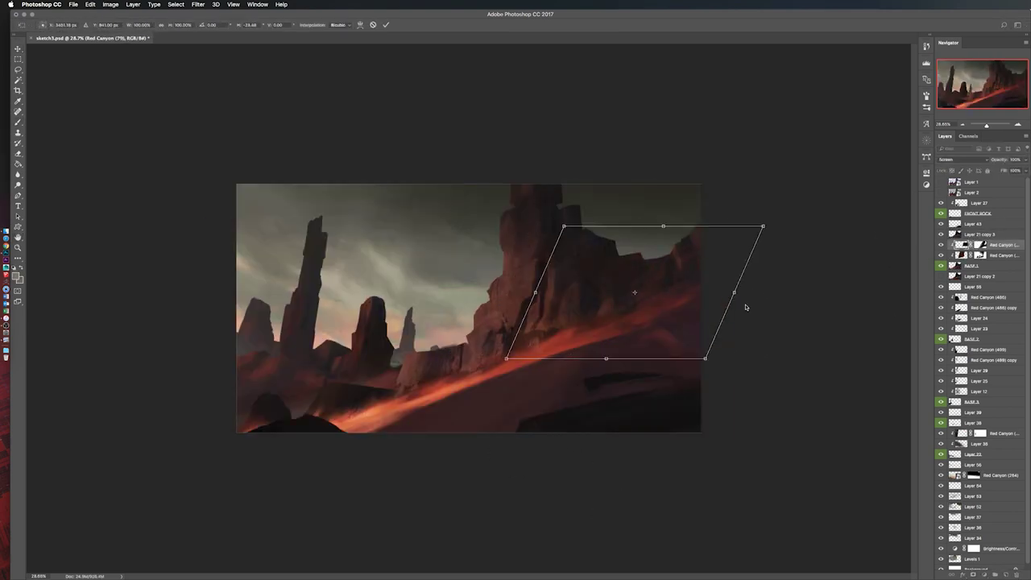
pyautogui.press('Return')
pyautogui.hotkey('ctrl', 'alt', 'g')
pyautogui.rightClick(990, 244)
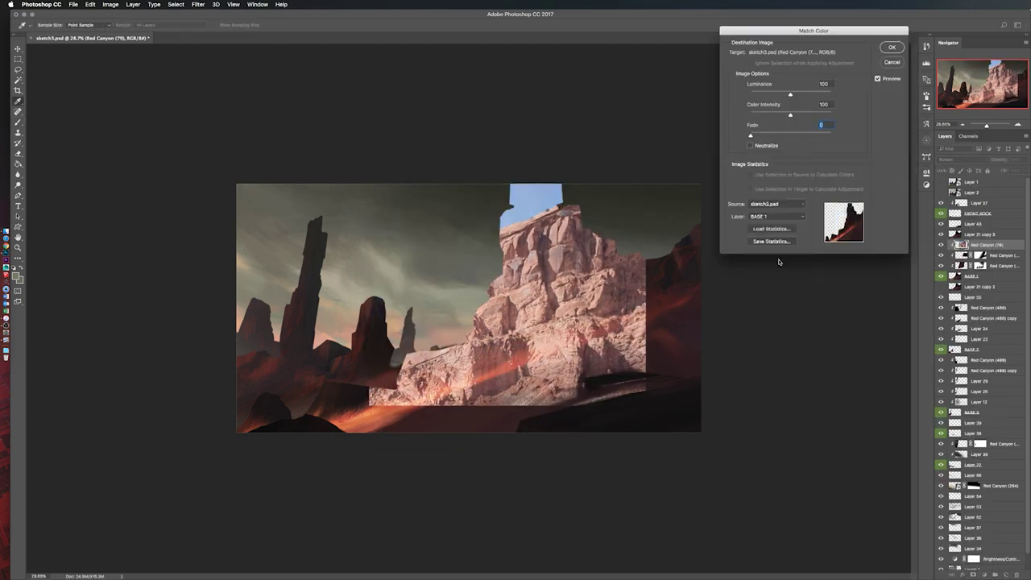
pyautogui.press('Return')
pyautogui.hotkey('ctrl', 'l')
pyautogui.press('Return')
pyautogui.moveTo(656, 184)
pyautogui.mouseDown()
pyautogui.moveTo(645, 534)
pyautogui.moveTo(649, 277)
pyautogui.mouseUp()
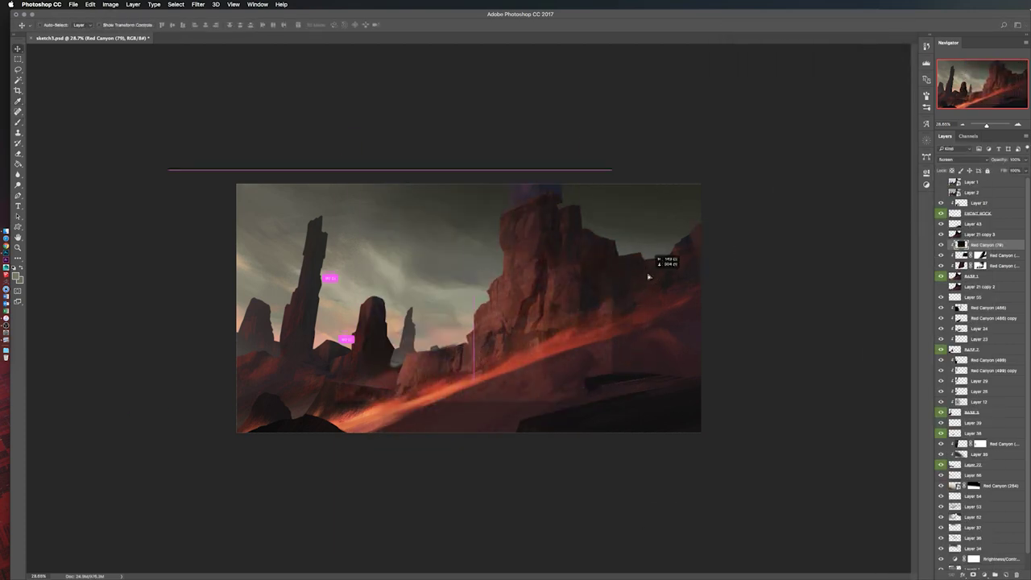
# Step: Brighten the rock photo's midtones with Levels and tweak its Hue/Saturation
pyautogui.hotkey('ctrl', 'l')
pyautogui.moveTo(799, 126); pyautogui.dragTo(750, 127)
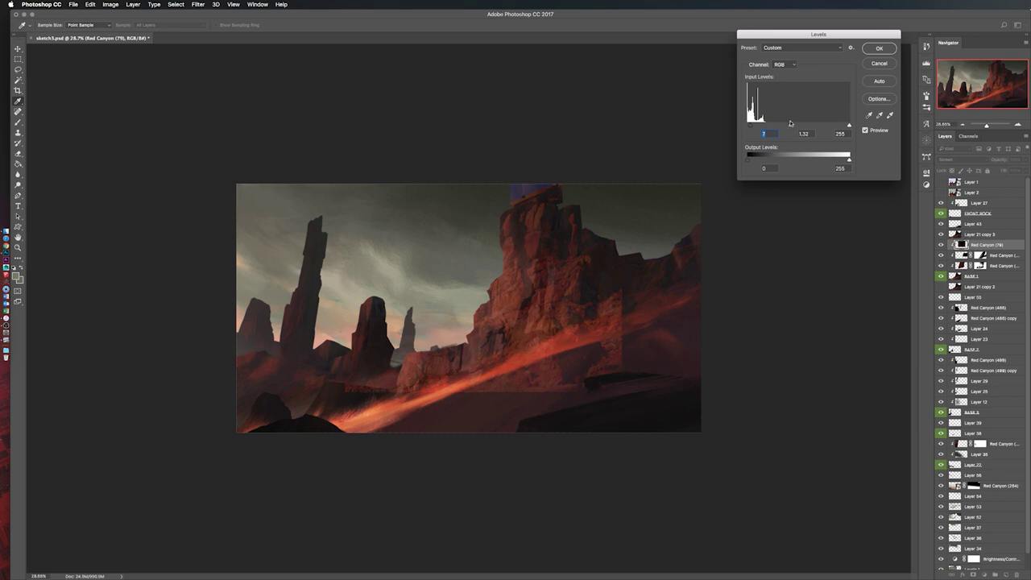
pyautogui.press('Return')
pyautogui.hotkey('ctrl', 'u')
pyautogui.click(869, 45)
# Step: Skew the rock photo to follow the cliff slope
pyautogui.hotkey('ctrl', 't')
pyautogui.moveTo(636, 156)
pyautogui.keyDown('ctrl'); pyautogui.mouseDown()
pyautogui.moveTo(688, 131)
pyautogui.moveTo(603, 160)
pyautogui.mouseUp(); pyautogui.keyUp('ctrl')
pyautogui.press('Return')
pyautogui.hotkey('ctrl', 'u')
pyautogui.press('Escape')
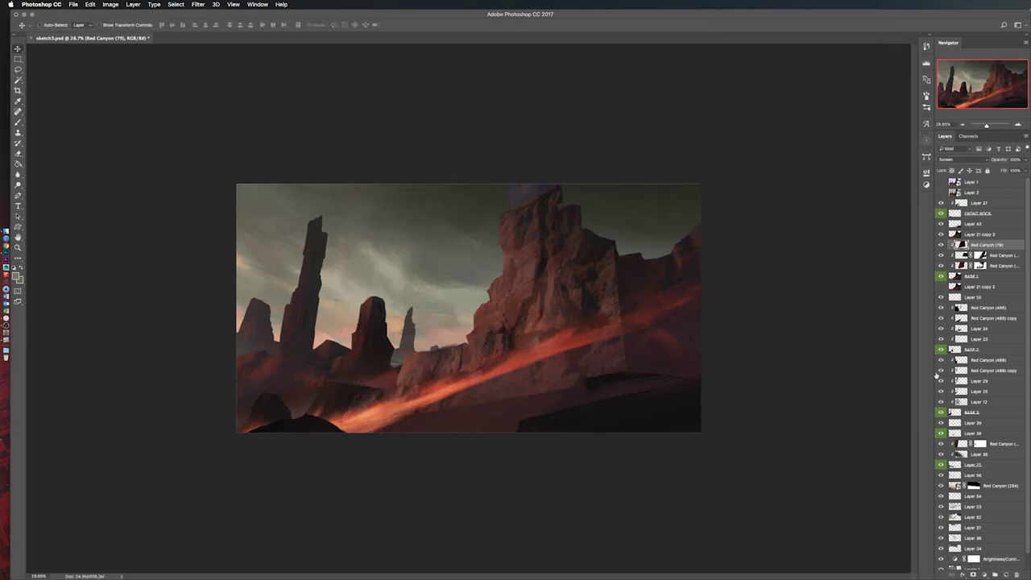
# Step: Keep the rock layer in Lighten mode after reviewing the mirrored canvas, then paste the arch photo
pyautogui.press('h')
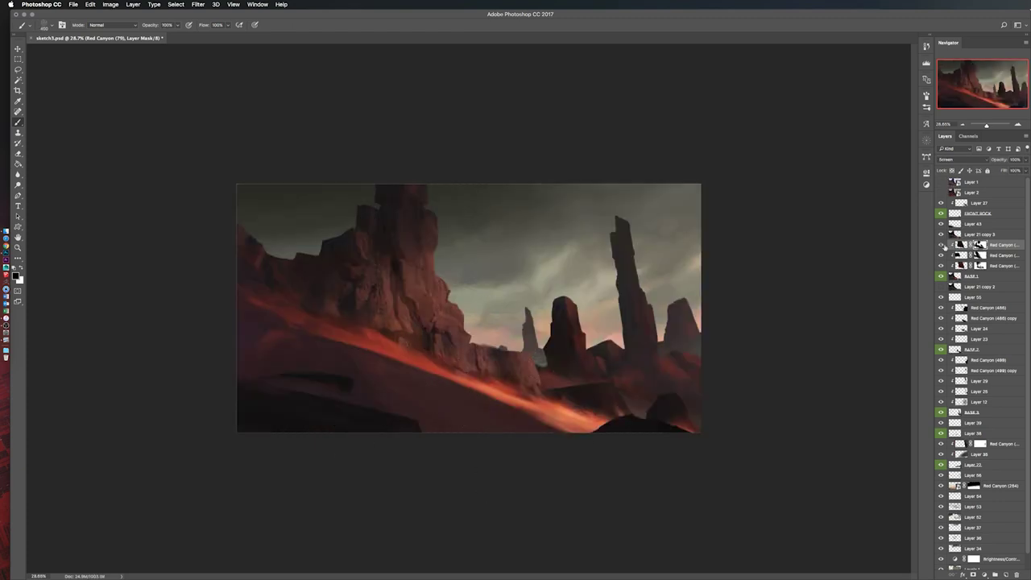
pyautogui.hotkey('ctrl', 'l')
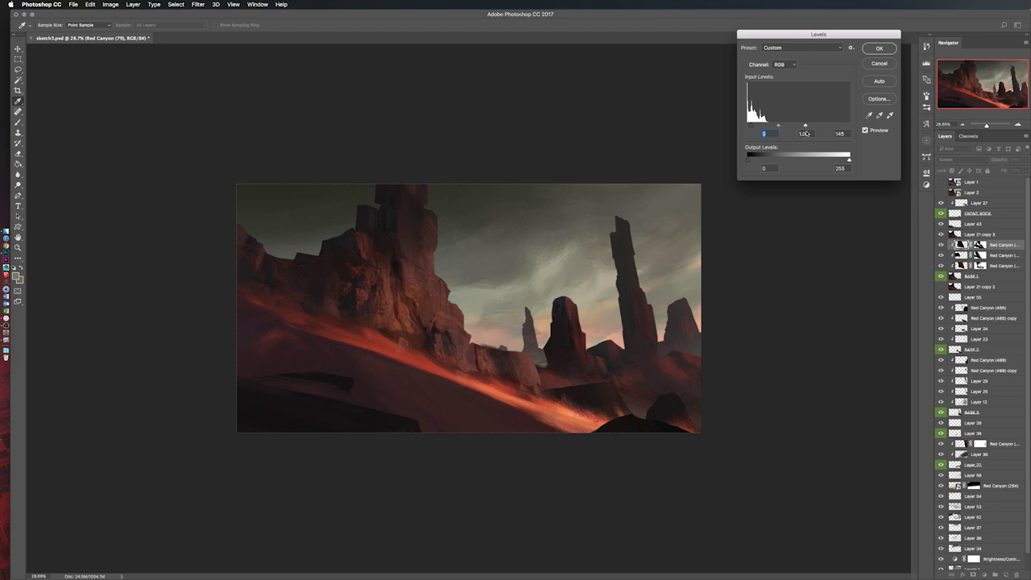
pyautogui.press('Escape')
pyautogui.press('h')
pyautogui.press('b')
pyautogui.click(946, 158)
pyautogui.click(951, 158)
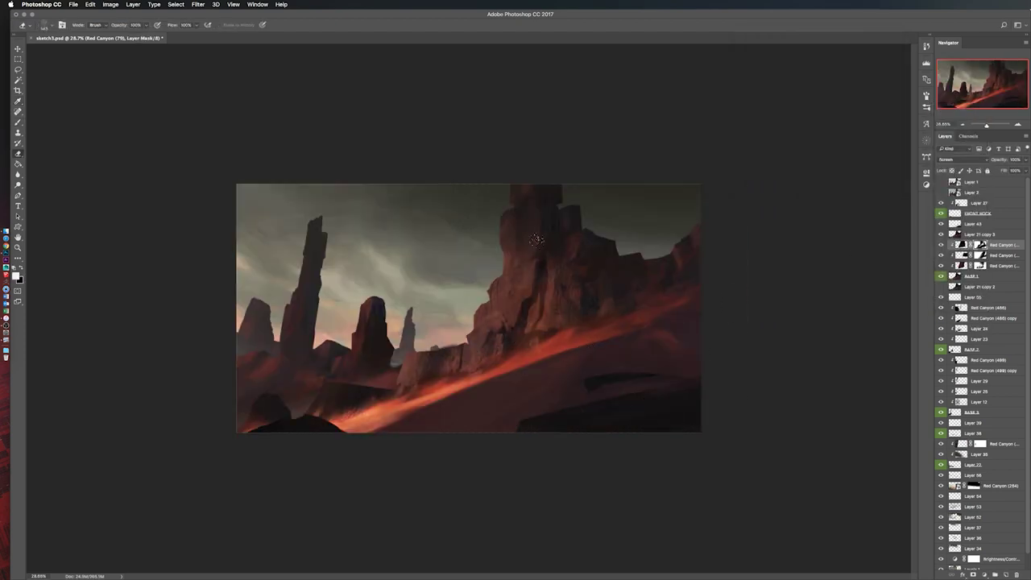
pyautogui.press('h')
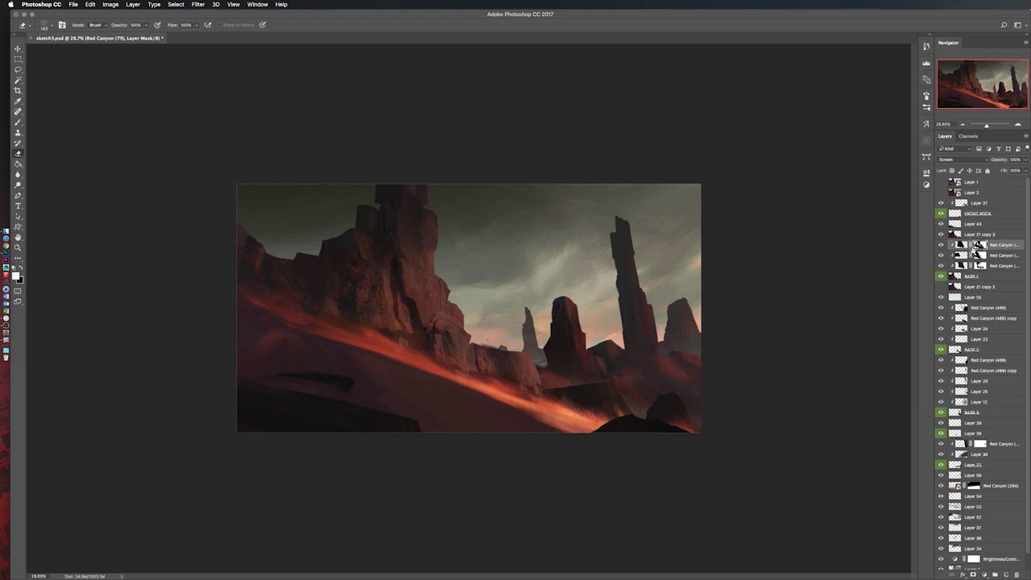
pyautogui.press('h')
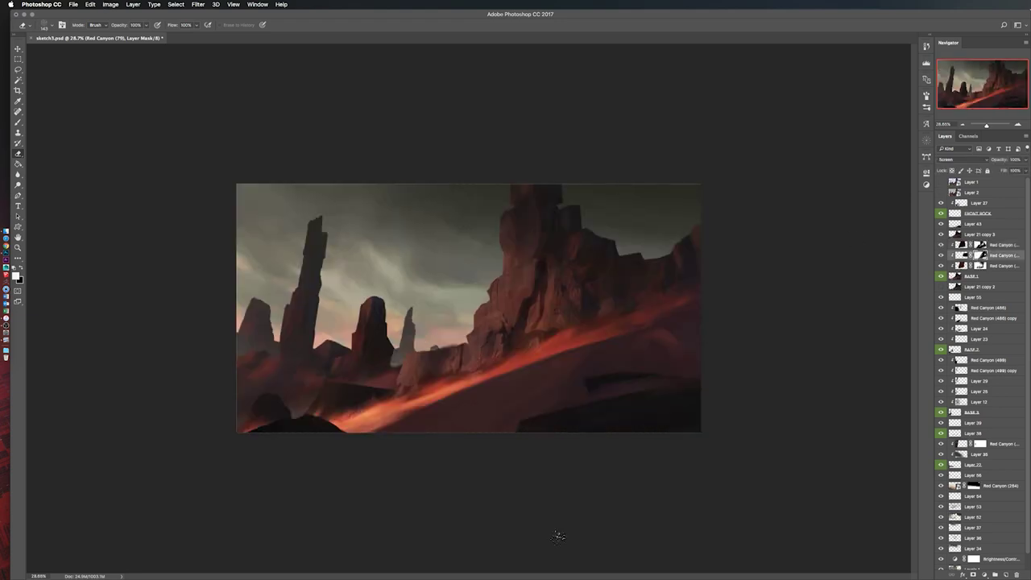
pyautogui.hotkey('ctrl', 'v')
# Step: Enlarge and rotate the pasted arch photo over the rocks and set it to Lighten
pyautogui.rightClick(987, 244)
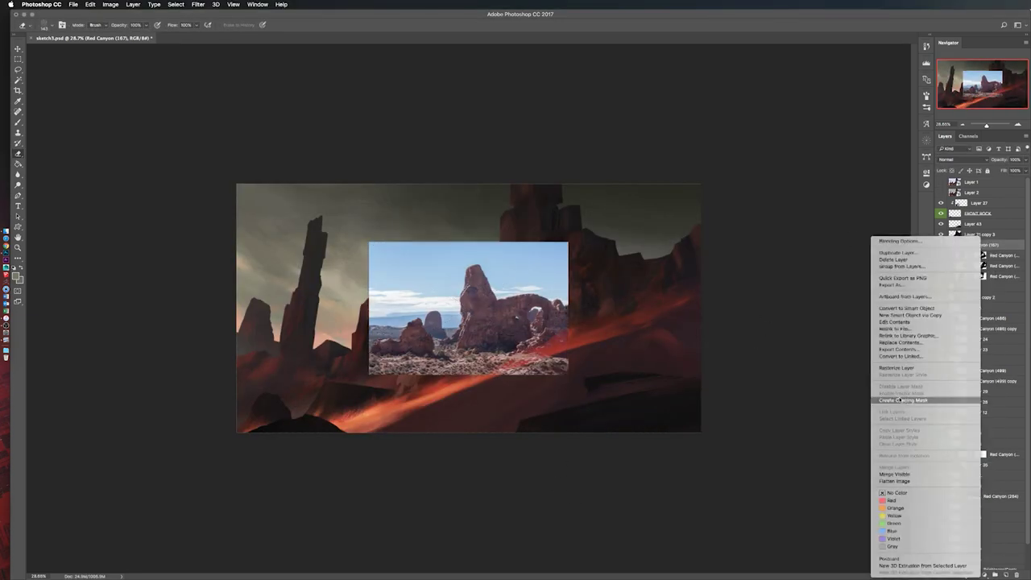
pyautogui.hotkey('ctrl', 't')
pyautogui.moveTo(886, 201); pyautogui.dragTo(873, 282)
pyautogui.press('Return')
pyautogui.click(963, 159)
pyautogui.click(959, 120)
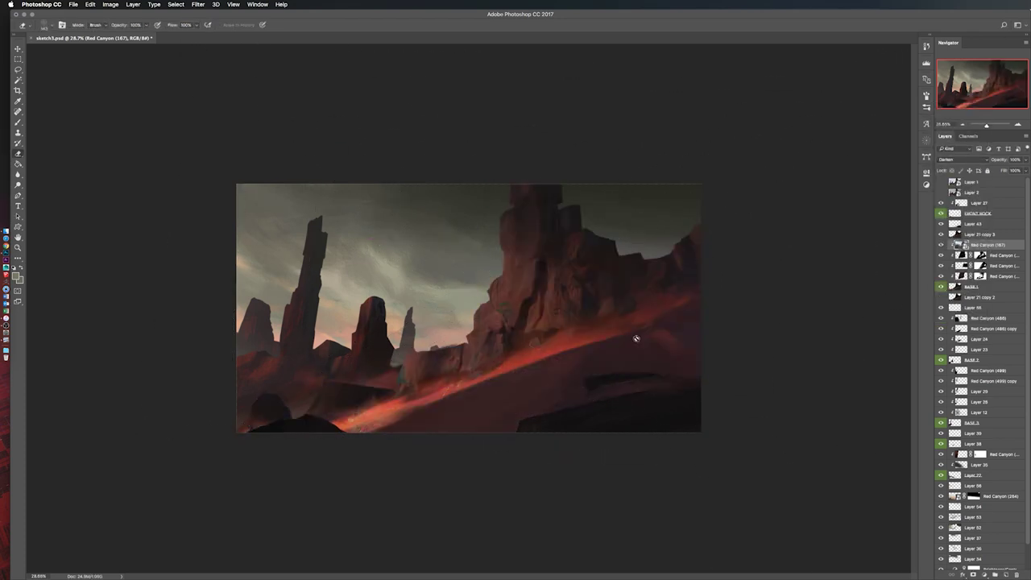
pyautogui.click(963, 160)
pyautogui.click(959, 160)
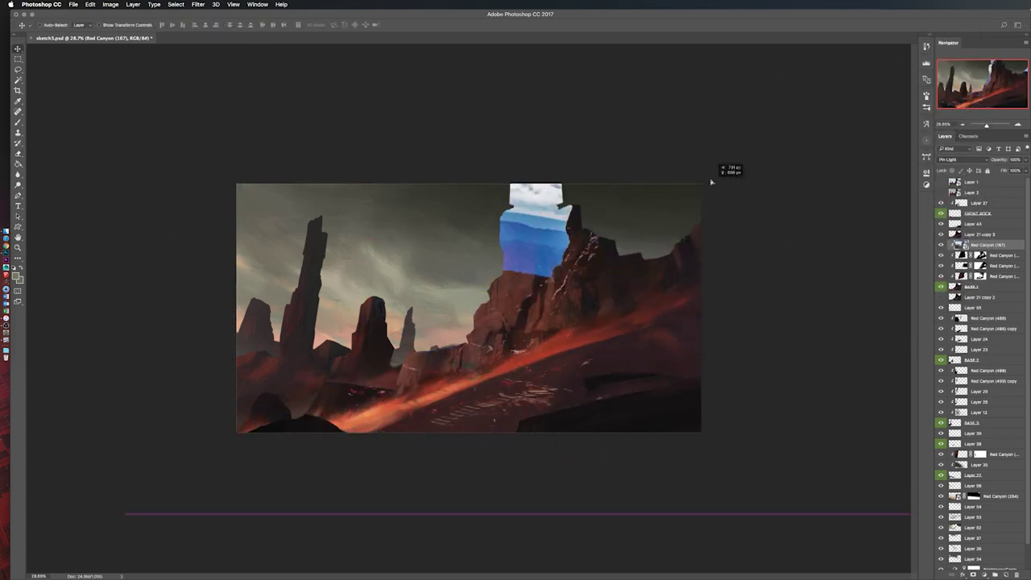
pyautogui.click(960, 159)
pyautogui.click(960, 159)
# Step: Colour-match the arch photo to the painting with Match Color and adjust its Levels
pyautogui.hotkey('ctrl', 'l')
pyautogui.press('Return')
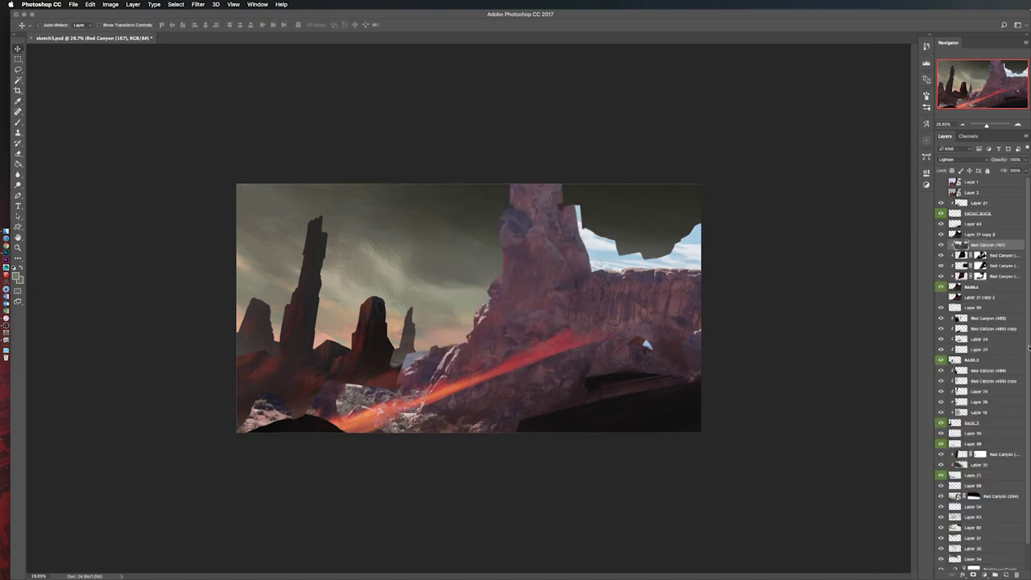
pyautogui.click(892, 46)
pyautogui.hotkey('ctrl', 'l')
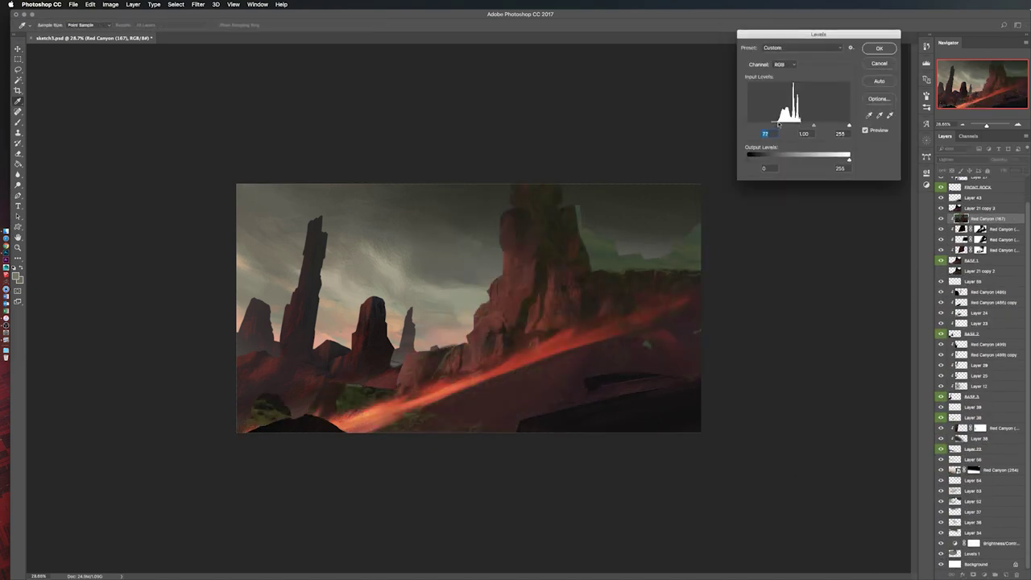
pyautogui.press('Return')
# Step: Rotate and scale the arch photo slightly and apply a Hue/Saturation tweak
pyautogui.hotkey('ctrl', 'shift', 'h')
pyautogui.hotkey('ctrl', '-')
pyautogui.hotkey('ctrl', 't')
pyautogui.moveTo(749, 169); pyautogui.dragTo(691, 173)
pyautogui.press('Return')
pyautogui.hotkey('ctrl', 'u')
pyautogui.press('Return')
pyautogui.hotkey('ctrl', '+')
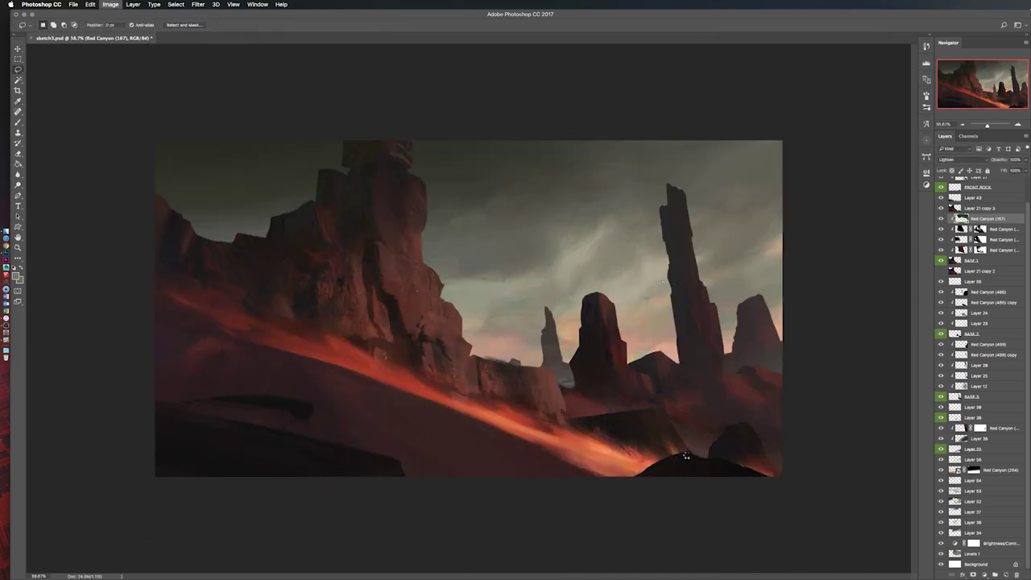
# Step: Shift the arch photo's colour balance and switch to the Eraser
pyautogui.hotkey('ctrl', 'shift', 'h')
pyautogui.press('i')
pyautogui.hotkey('ctrl', 'b')
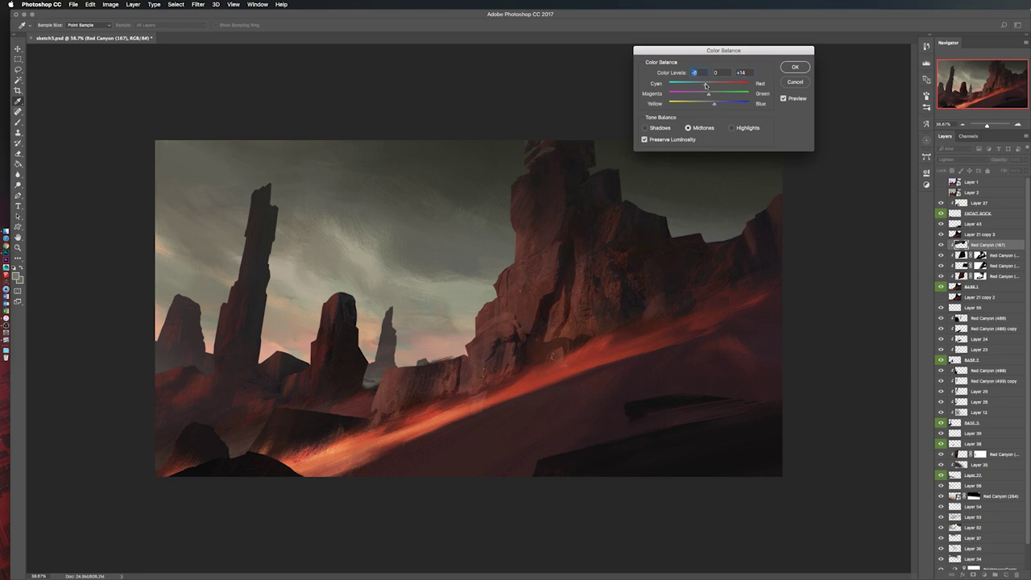
pyautogui.press('Return')
pyautogui.hotkey('ctrl', 't')
pyautogui.moveTo(782, 141); pyautogui.dragTo(810, 134)
pyautogui.press('Escape')
pyautogui.press('e')
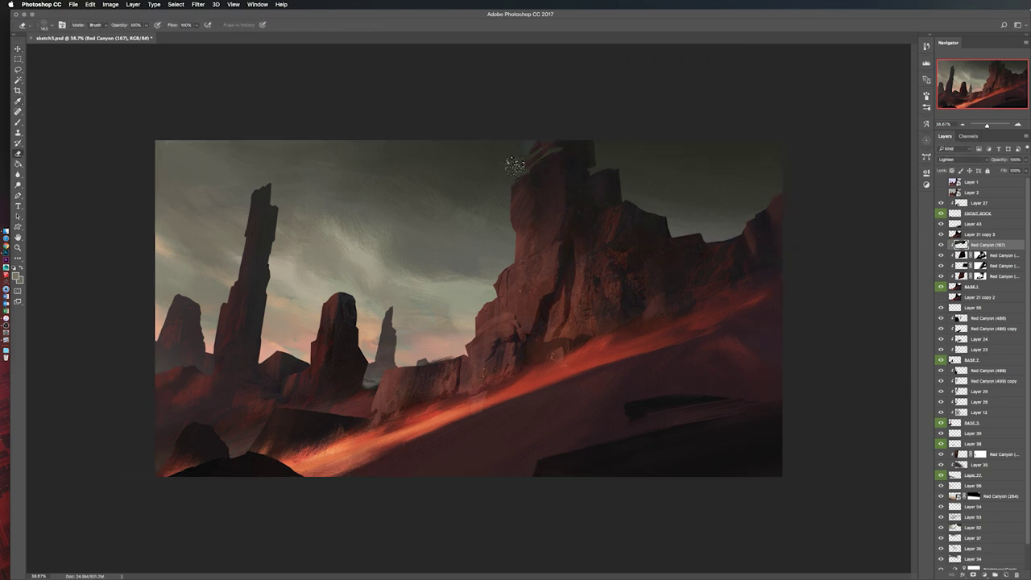
# Step: Compare Normal and Lighten modes, then move the Red Canyon layer to the bottom of its group
pyautogui.hotkey('shift', 'alt', 'n')
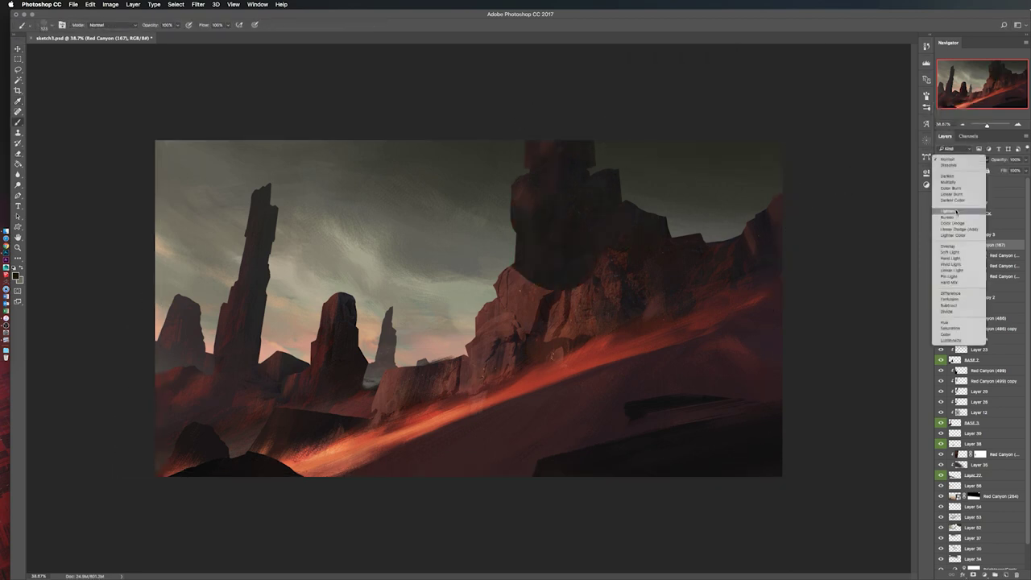
pyautogui.hotkey('shift', 'alt', 'g')
pyautogui.hotkey('shift', 'alt', 'n')
pyautogui.hotkey('ctrl', 'shift', 'h')
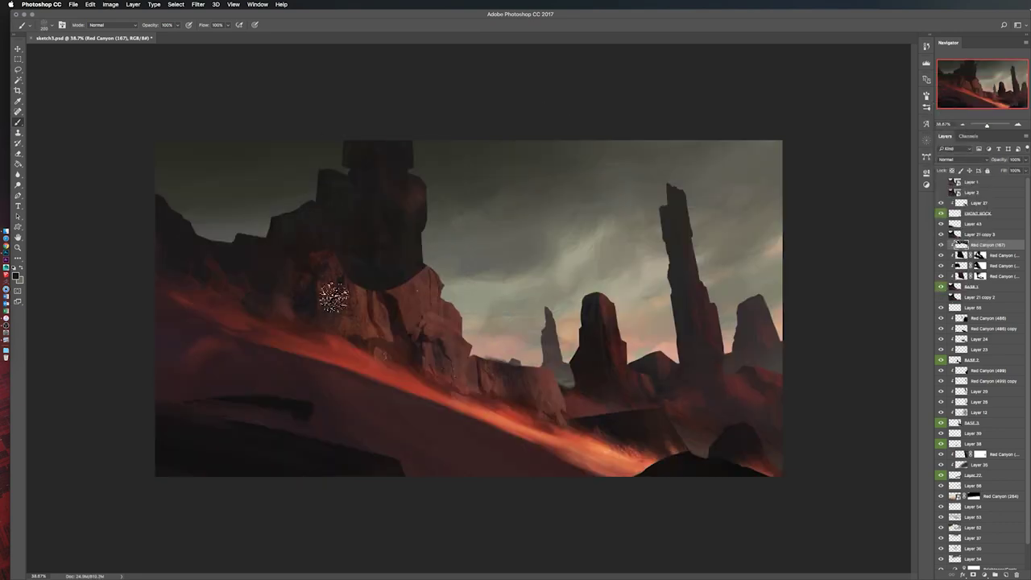
pyautogui.hotkey('ctrl', 'shift', 'h')
pyautogui.moveTo(1001, 247); pyautogui.dragTo(942, 277)
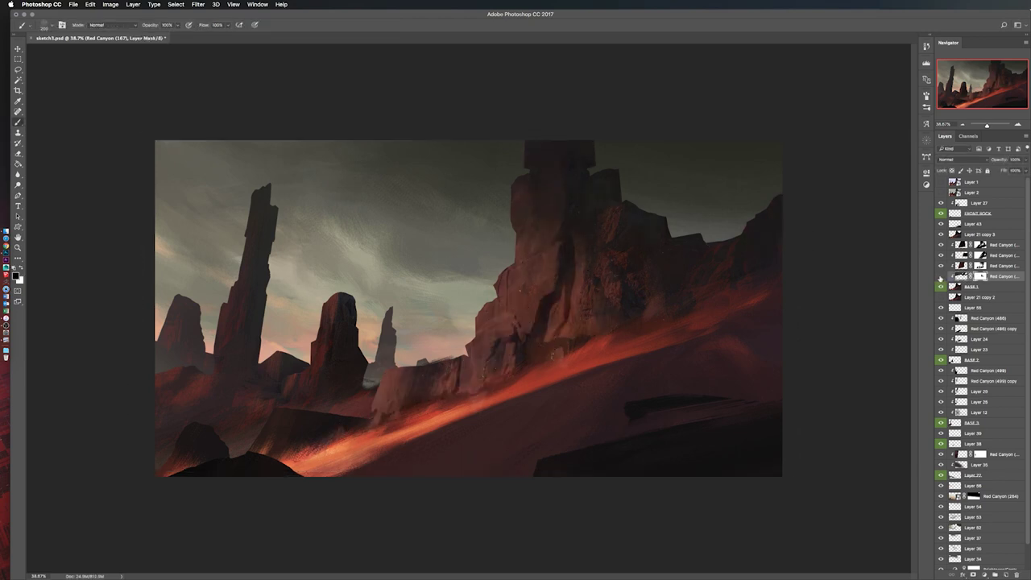
# Step: Select the BASE 2 layer for erasing while checking the mirrored canvas
pyautogui.hotkey('ctrl', 'shift', 'h')
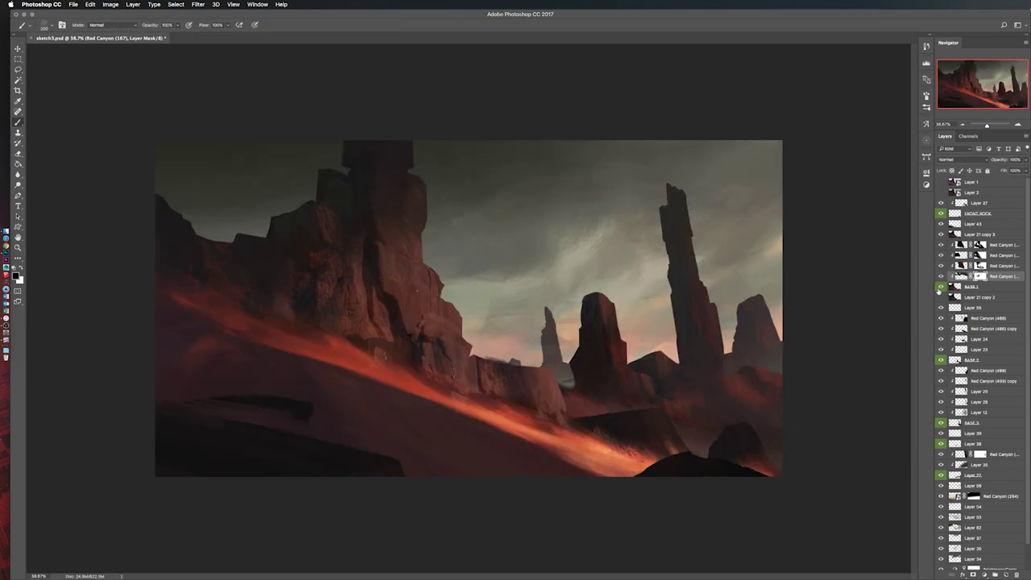
pyautogui.click(971, 360)
pyautogui.press('e')
pyautogui.hotkey('ctrl', 'shift', 'h')
# Step: Paste the cliff photo, flip it horizontally and colour-match it to the painting
pyautogui.hotkey('ctrl', 'v')
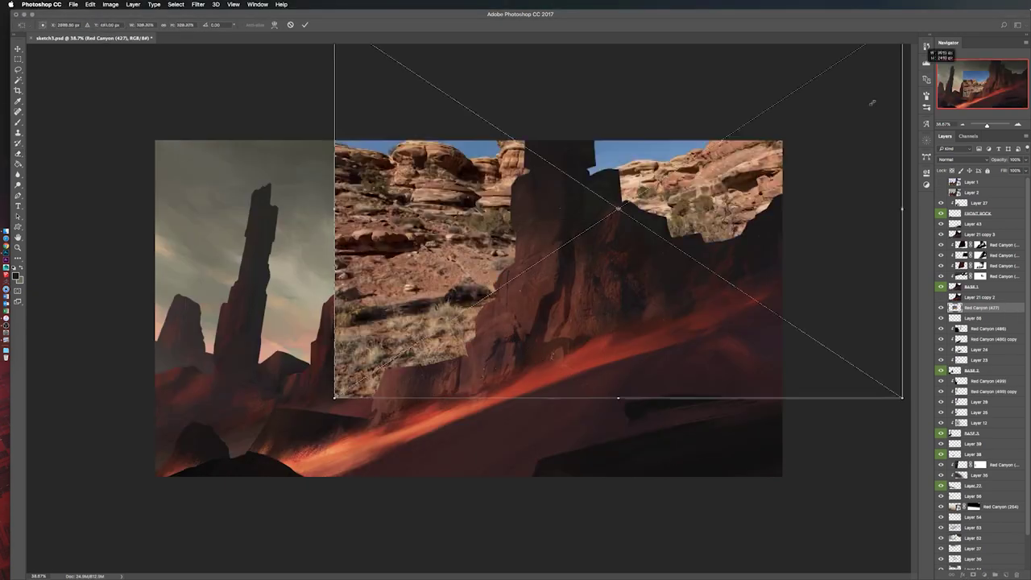
pyautogui.hotkey('ctrl', '-')
pyautogui.hotkey('ctrl', '-')
pyautogui.hotkey('ctrl', 't')
pyautogui.click(90, 4)
pyautogui.click(261, 278)
pyautogui.press('Return')
pyautogui.click(892, 47)
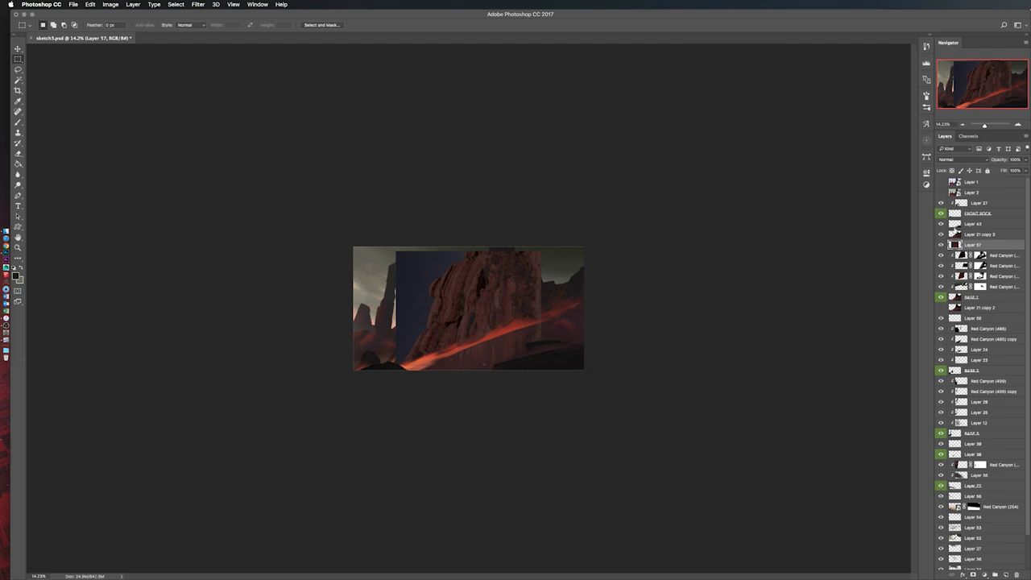
# Step: Set Layer 57 to Lighten and distort the cliff into perspective along the slope
pyautogui.click(958, 162)
pyautogui.click(955, 203)
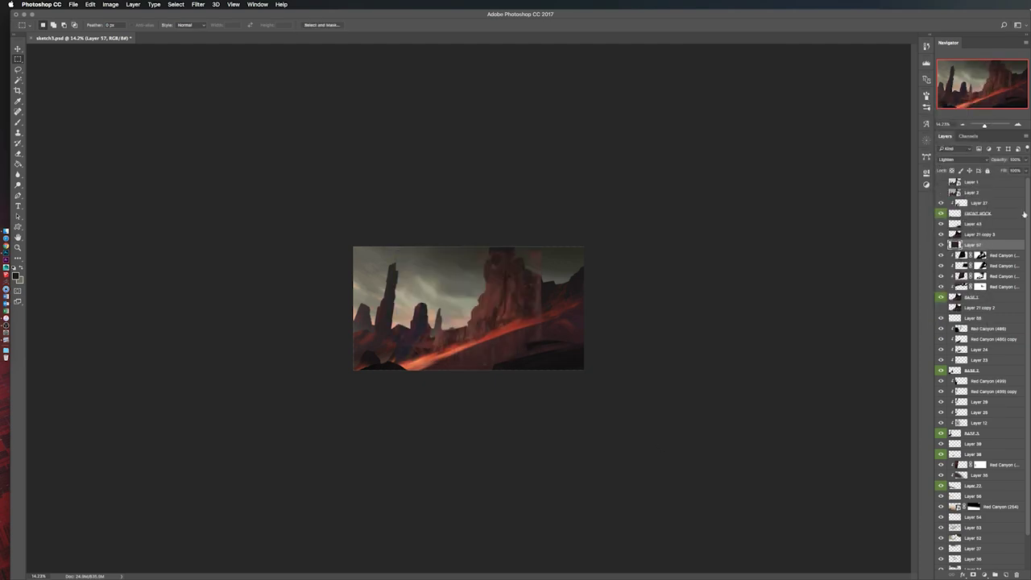
pyautogui.hotkey('ctrl', 't')
pyautogui.moveTo(484, 264); pyautogui.dragTo(281, 311)
pyautogui.moveTo(698, 377); pyautogui.dragTo(701, 322)
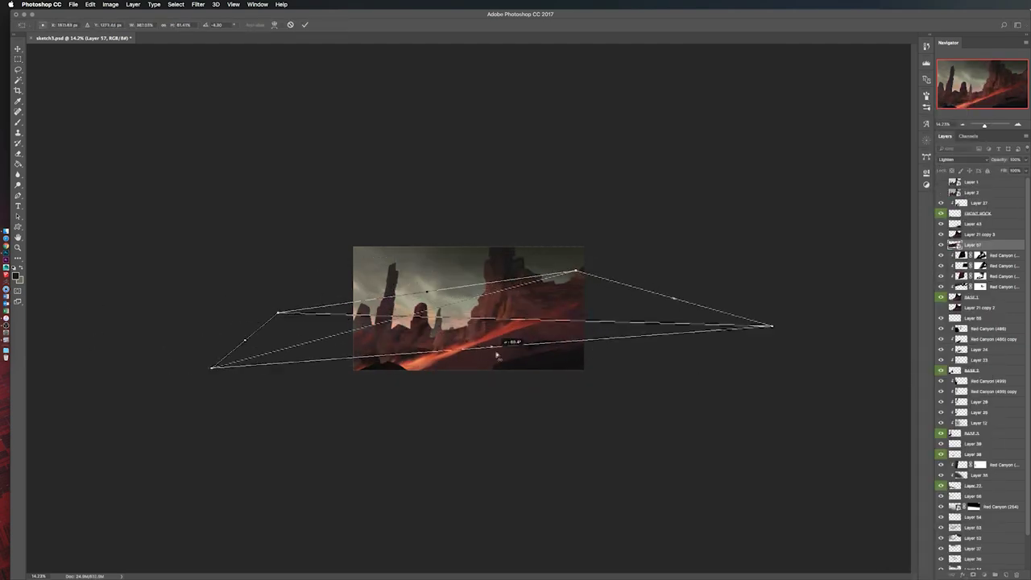
pyautogui.moveTo(265, 410)
pyautogui.mouseDown()
pyautogui.moveTo(225, 415)
pyautogui.moveTo(672, 336)
pyautogui.moveTo(631, 405)
pyautogui.moveTo(744, 369)
pyautogui.mouseUp()
pyautogui.press('Return')
# Step: Adjust Layer 57's Levels and stretch the cliff's bottom-left corner far outward
pyautogui.hotkey('ctrl', '+')
pyautogui.hotkey('ctrl', '+')
pyautogui.hotkey('ctrl', '+')
pyautogui.hotkey('ctrl', 'l')
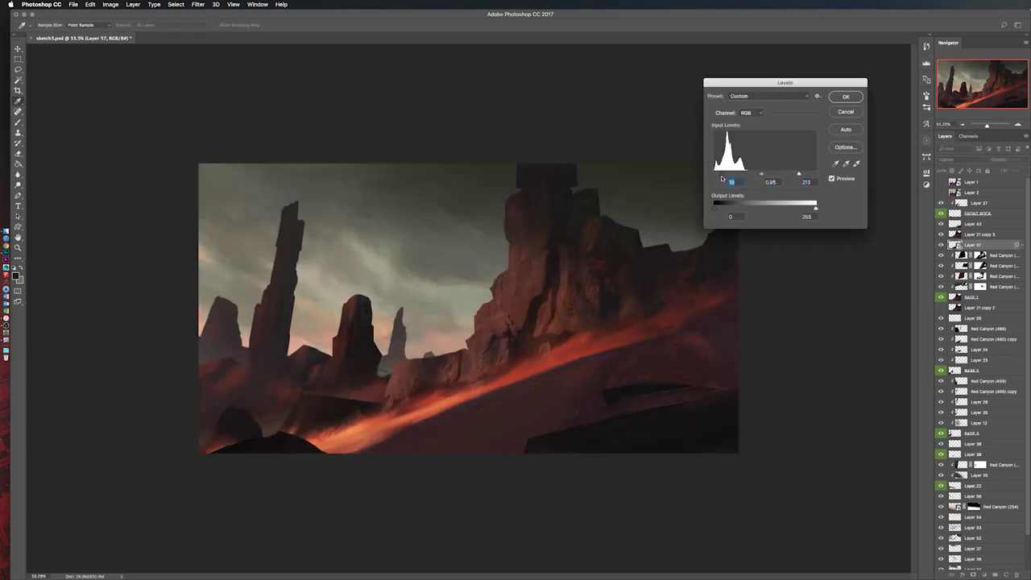
pyautogui.press('Return')
pyautogui.hotkey('ctrl', 't')
pyautogui.keyDown('alt'); pyautogui.scroll(-3, 787, 323); pyautogui.keyUp('alt')
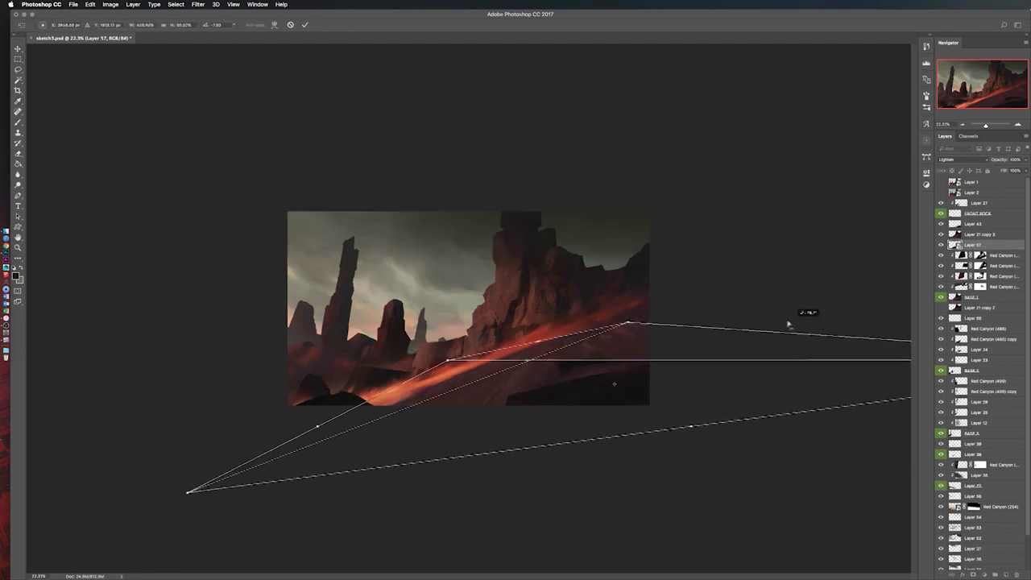
pyautogui.keyDown('alt'); pyautogui.scroll(-3, 787, 323); pyautogui.keyUp('alt')
pyautogui.moveTo(307, 412)
pyautogui.mouseDown()
pyautogui.moveTo(198, 527)
pyautogui.moveTo(92, 522)
pyautogui.mouseUp()
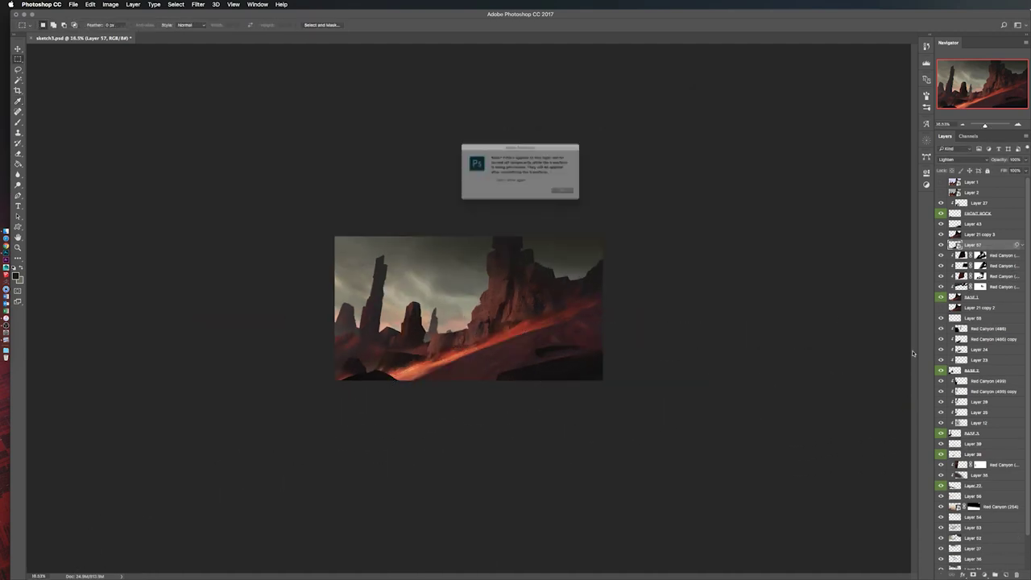
pyautogui.scroll(-3, 803, 262)
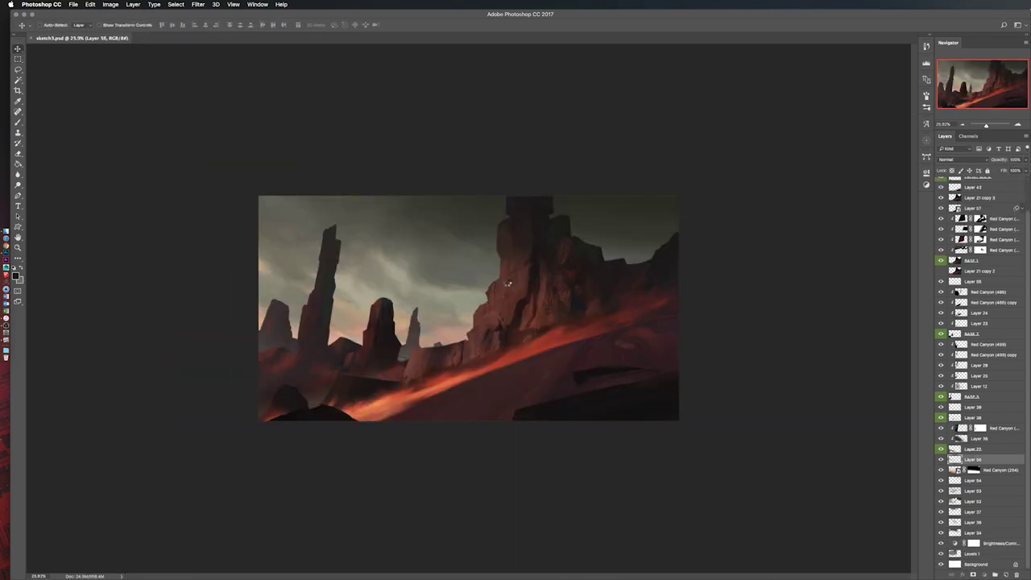
# Step: Commit the cliff transform and deepen its shadows by raising the Levels black point
pyautogui.press('Return')
pyautogui.hotkey('ctrl', 'l')
pyautogui.moveTo(747, 127); pyautogui.dragTo(766, 128)
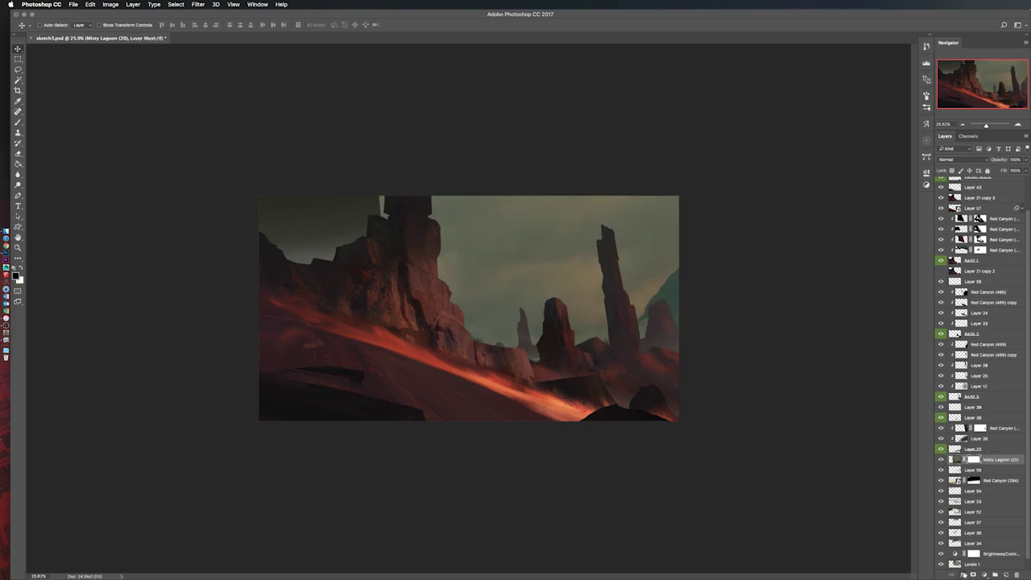
# Step: Paint the Misty Lagoon layer mask and enlarge the misty mountain photo
pyautogui.press('b')
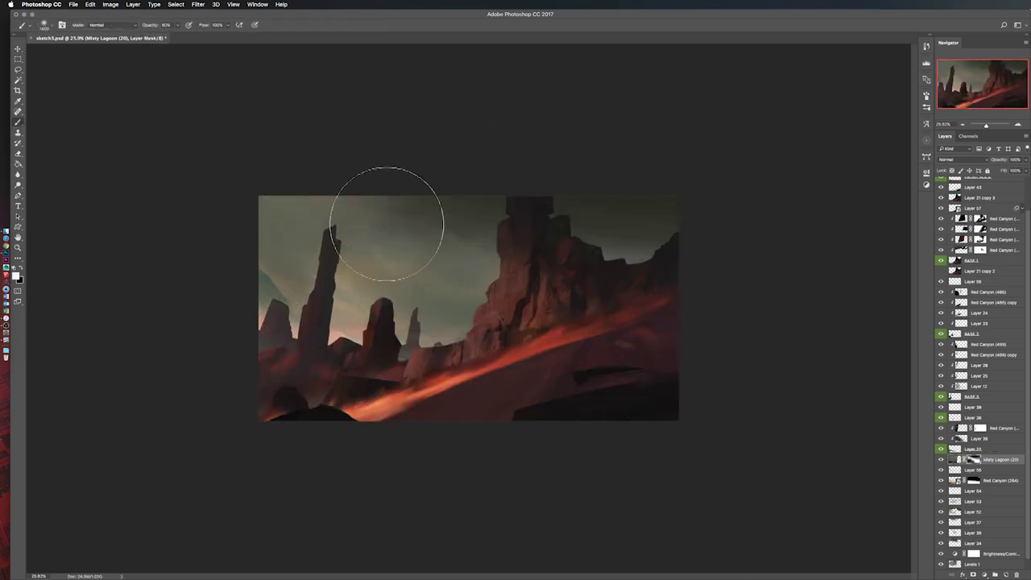
pyautogui.hotkey('ctrl', 't')
pyautogui.moveTo(748, 295); pyautogui.dragTo(454, 280)
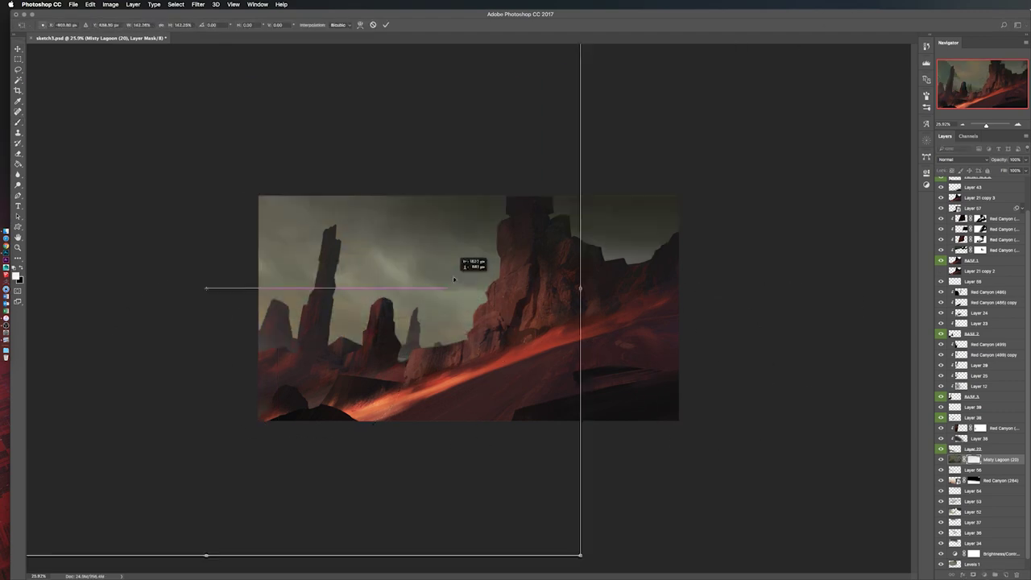
pyautogui.press('Return')
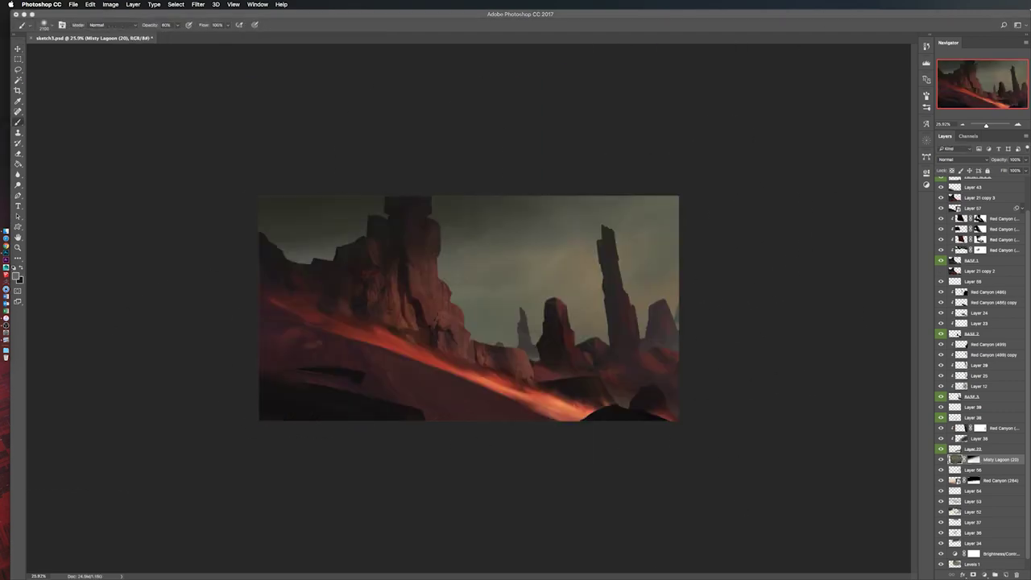
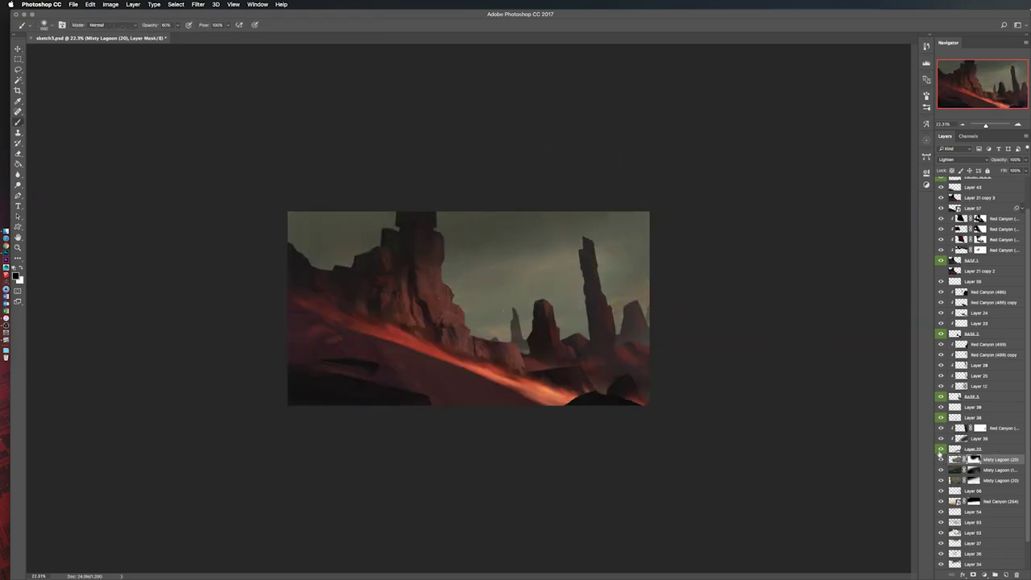
# Step: Set the Misty Lagoon (20) layer to Lighten blend mode and trial a levels adjustment
pyautogui.click(963, 159)
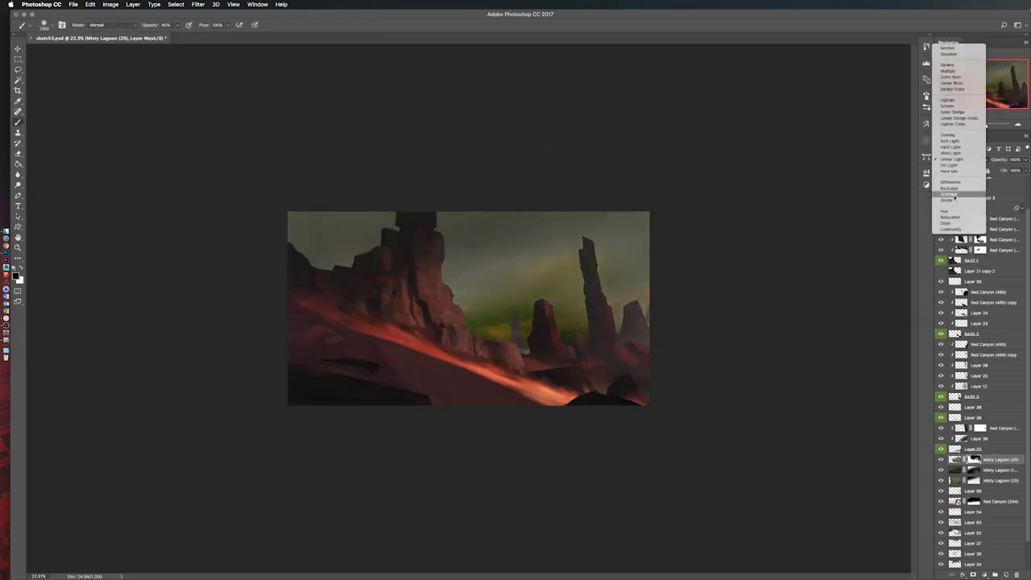
pyautogui.click(948, 153)
pyautogui.hotkey('ctrl', 'l')
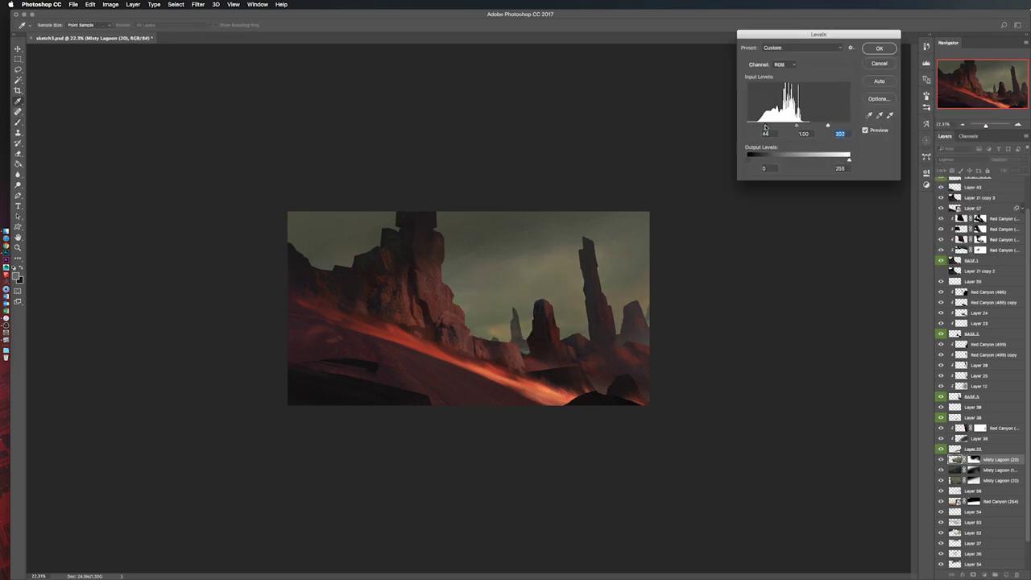
pyautogui.press('Return')
pyautogui.hotkey('ctrl', 't')
pyautogui.moveTo(693, 220); pyautogui.dragTo(723, 259)
pyautogui.press('Escape')
# Step: Trial a rotation of the misty layer, then choose a much smaller painting brush
pyautogui.hotkey('ctrl', 't')
pyautogui.moveTo(594, 202); pyautogui.dragTo(674, 270)
pyautogui.press('Escape')
pyautogui.press('b')
pyautogui.rightClick(160, 91)
pyautogui.doubleClick(395, 288)
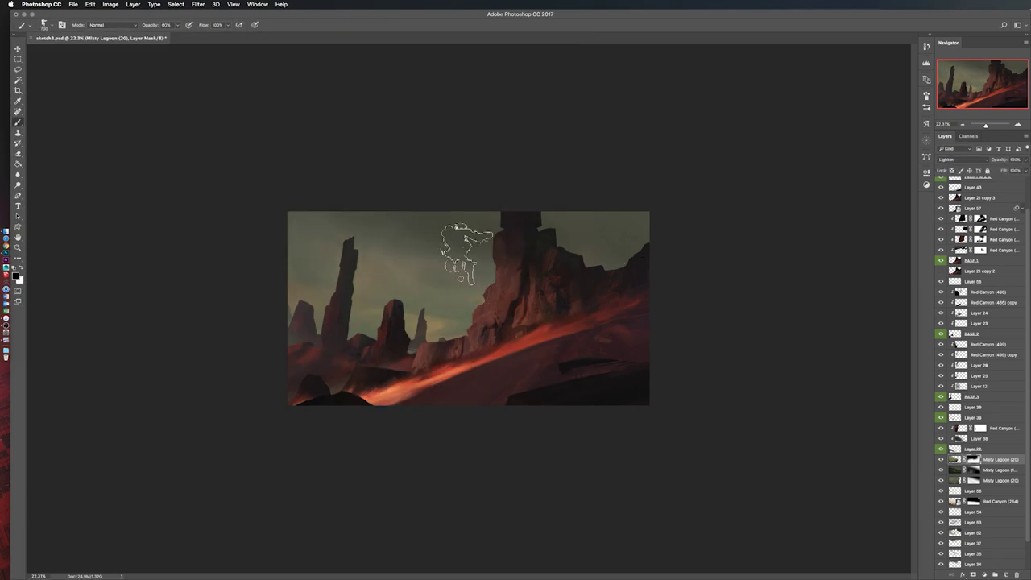
pyautogui.press('[')
pyautogui.press('[')
pyautogui.press('[')
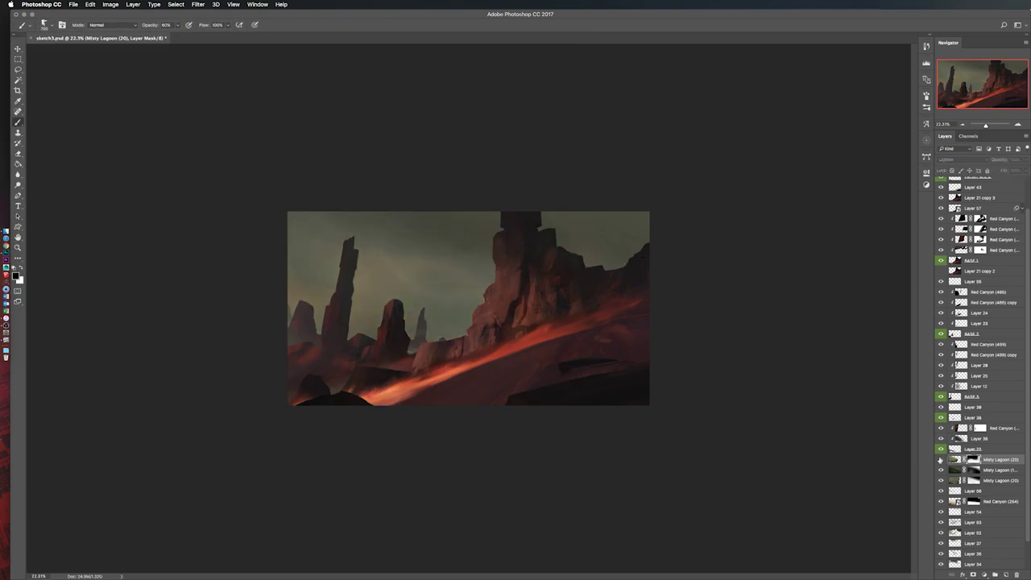
# Step: Mirror the view to check composition, then target the Red Canyon (264) layer mask for painting
pyautogui.press('h')
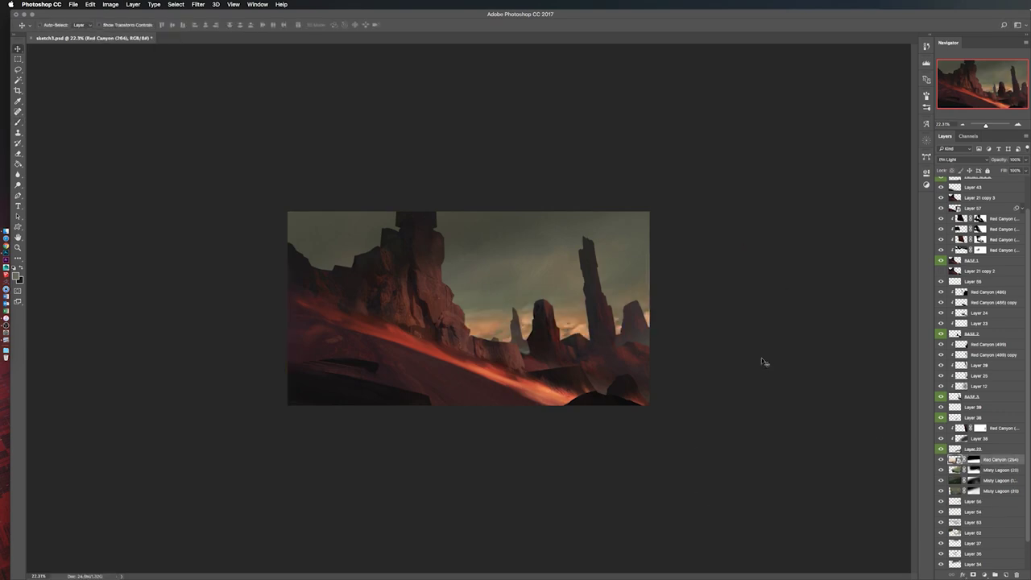
pyautogui.press('v')
pyautogui.press('h')
pyautogui.hotkey('ctrl', 't')
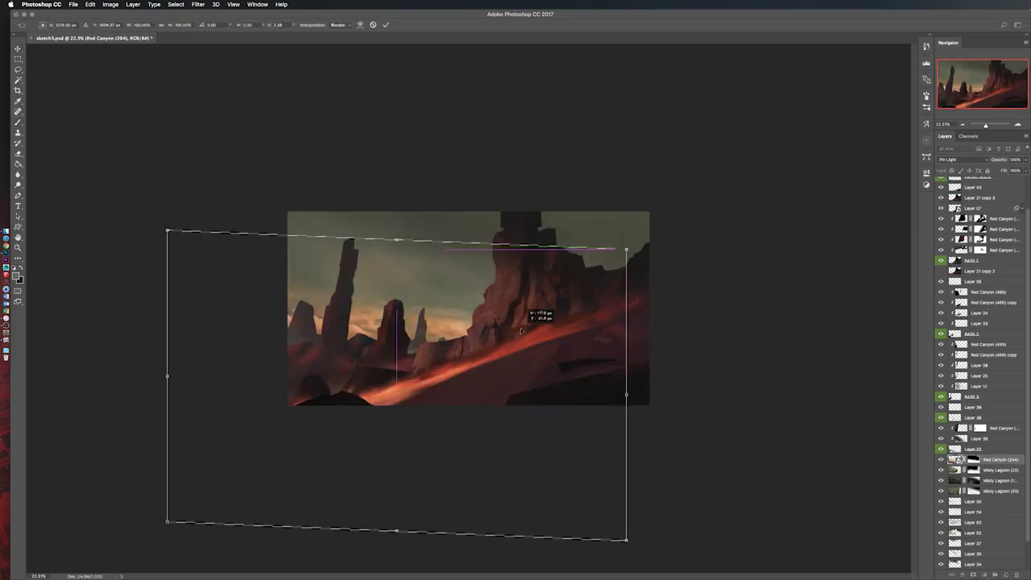
pyautogui.press('Escape')
pyautogui.click(974, 462)
pyautogui.press('b')
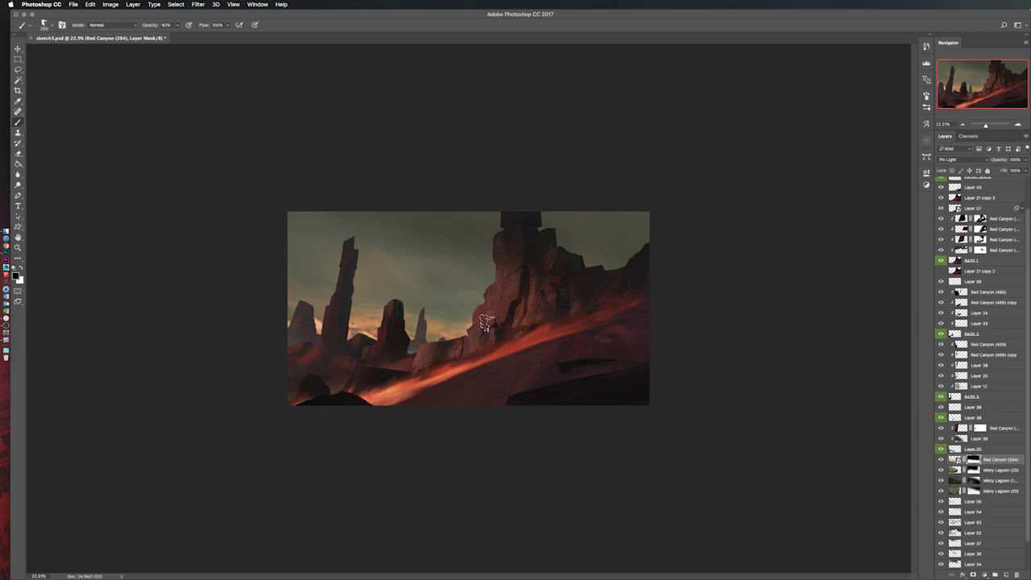
# Step: Create Layer 58 and brush texture onto the cliffs and central rock spire
pyautogui.press('h')
pyautogui.scroll(5, 765, 511)
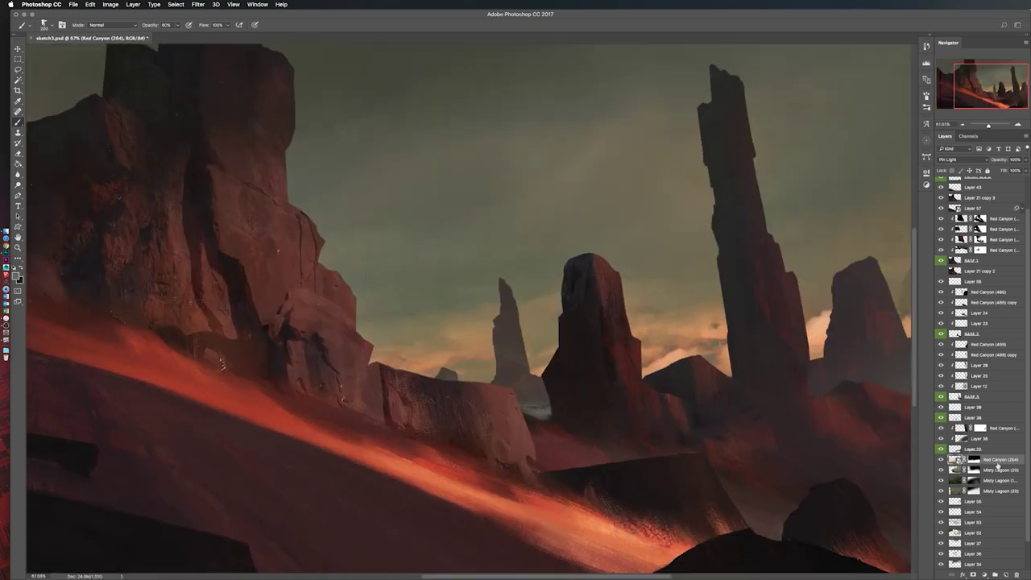
pyautogui.hotkey('ctrl', 'shift', 'alt', 'n')
pyautogui.moveTo(817, 300); pyautogui.dragTo(513, 297)
pyautogui.moveTo(646, 224); pyautogui.dragTo(797, 249)
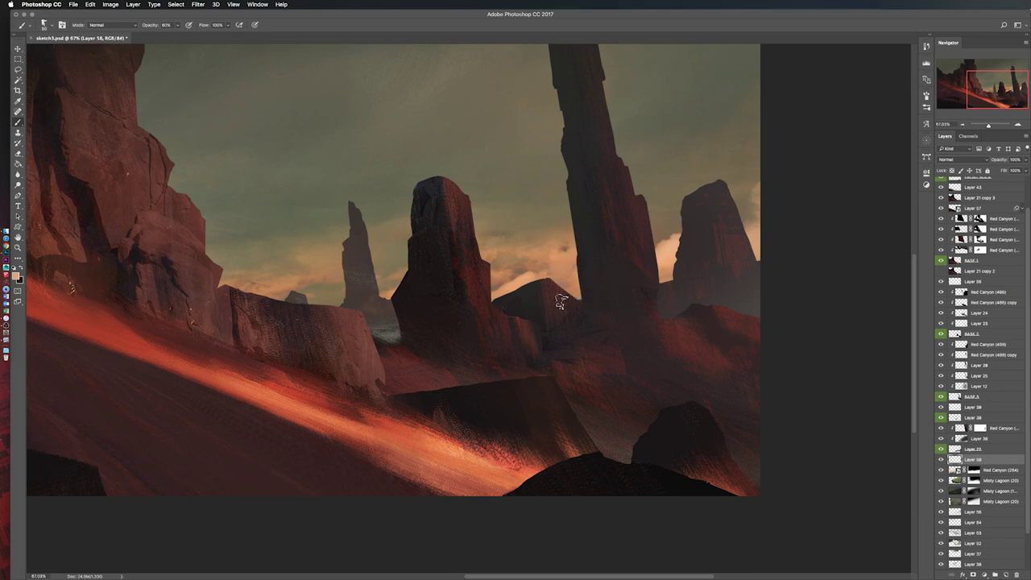
pyautogui.moveTo(581, 252); pyautogui.dragTo(634, 265)
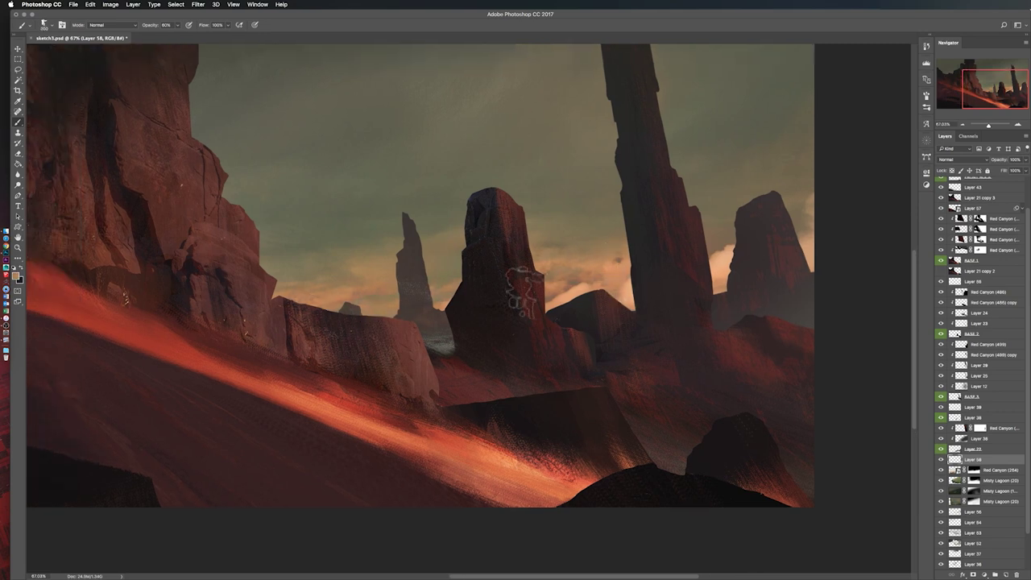
pyautogui.scroll(-4, 613, 484)
pyautogui.press('h')
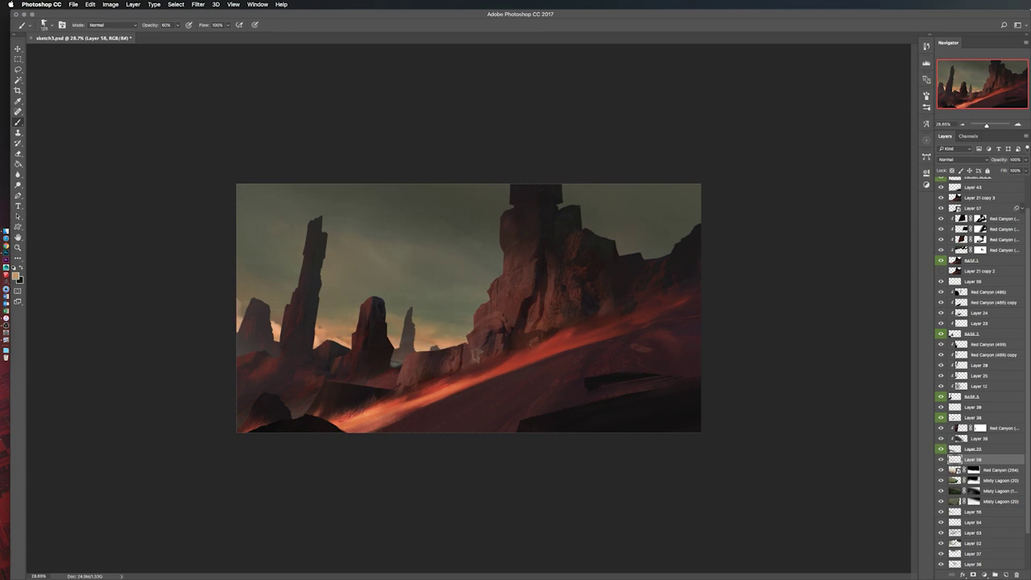
pyautogui.press('h')
pyautogui.scroll(2, 590, 306)
pyautogui.scroll(2, 591, 306)
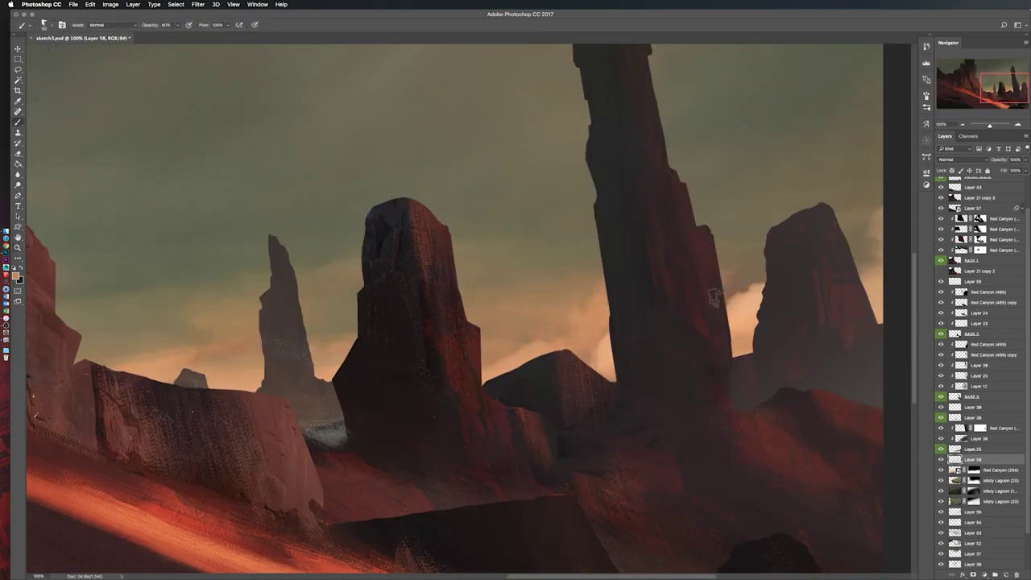
pyautogui.scroll(-4, 722, 255)
# Step: Try colour balance and curves adjustments on a lower layer without applying them
pyautogui.press('h')
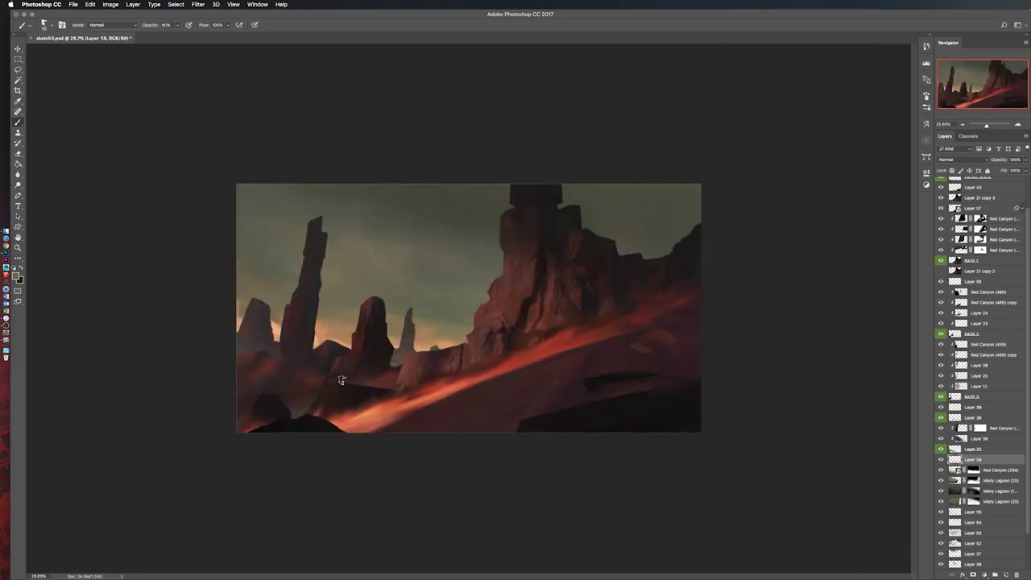
pyautogui.click(950, 408)
pyautogui.hotkey('ctrl', 'b')
pyautogui.press('Escape')
pyautogui.hotkey('ctrl', 'm')
pyautogui.press('Escape')
pyautogui.hotkey('ctrl', 'b')
pyautogui.press('Escape')
pyautogui.hotkey('ctrl', 'b')
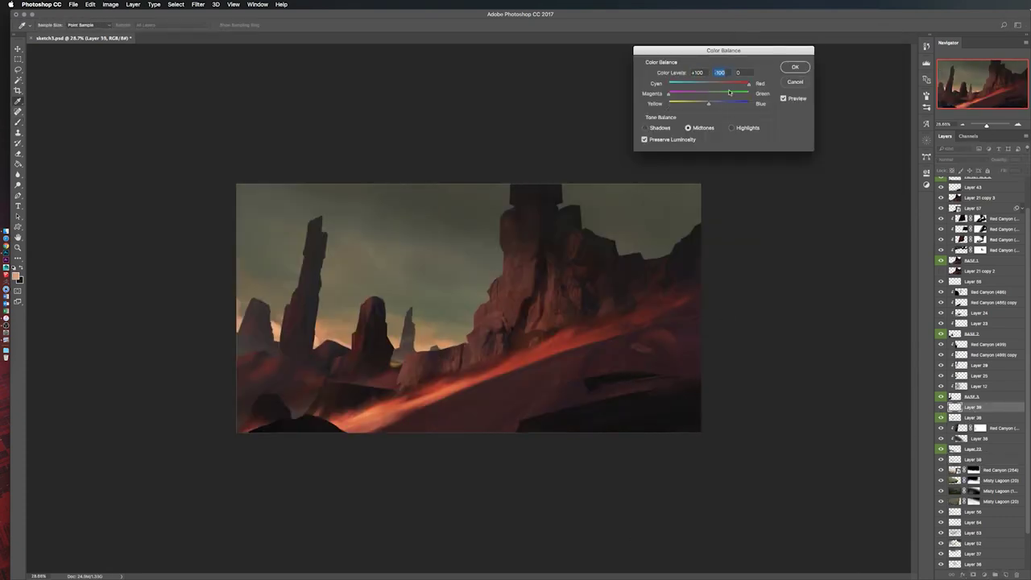
pyautogui.press('Escape')
pyautogui.press('b')
# Step: Paste the misty lagoon photo, scaled and rotated over the canvas
pyautogui.press('h')
pyautogui.moveTo(529, 276); pyautogui.dragTo(841, 203)
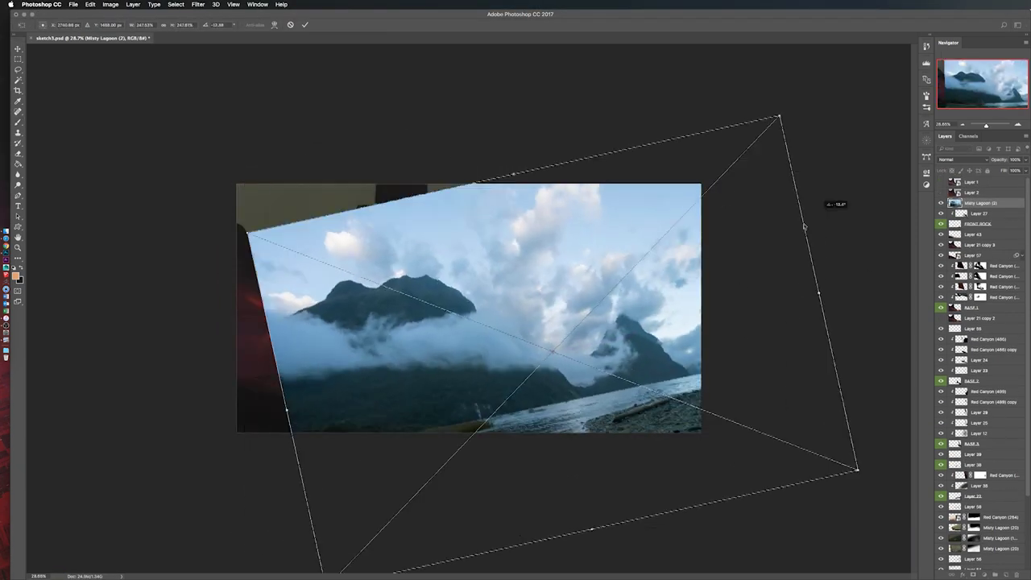
pyautogui.press('Return')
# Step: Duplicate the Blue channel and raise its Levels contrast so the clouds turn white
pyautogui.click(968, 137)
pyautogui.click(964, 175)
pyautogui.moveTo(964, 176); pyautogui.dragTo(1005, 575)
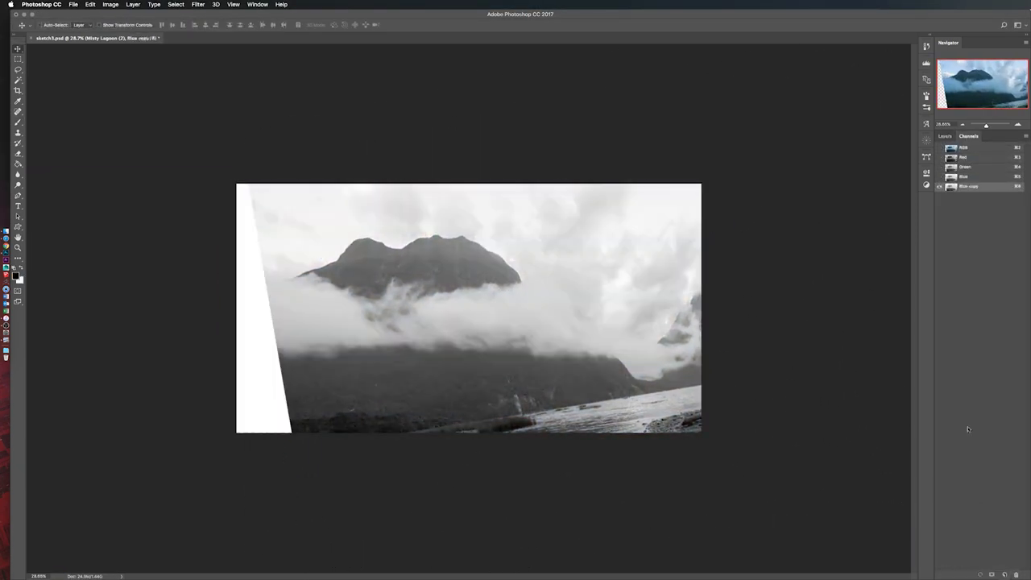
pyautogui.hotkey('ctrl', 'l')
pyautogui.moveTo(848, 125); pyautogui.dragTo(819, 125)
pyautogui.moveTo(749, 125)
pyautogui.mouseDown()
pyautogui.moveTo(821, 127)
pyautogui.moveTo(767, 127)
pyautogui.moveTo(807, 126)
pyautogui.mouseUp()
pyautogui.click(881, 50)
# Step: Lasso the cloud area of the Blue copy channel and return to RGB
pyautogui.press('l')
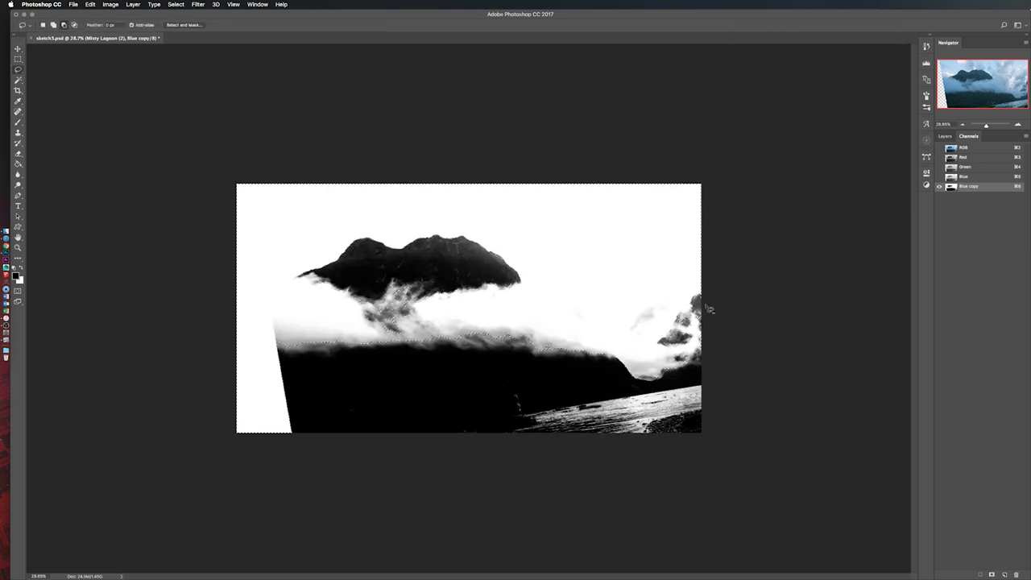
pyautogui.moveTo(265, 271); pyautogui.dragTo(335, 442)
pyautogui.press('super+2')
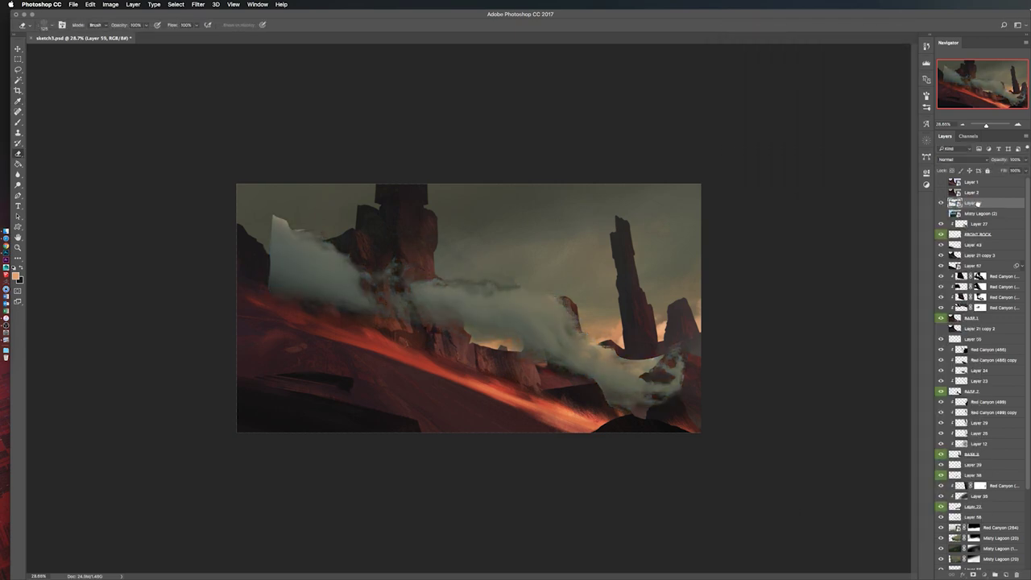
# Step: Move the mist layer below BASE_3, stretch, flip and distort it into perspective, then mask it
pyautogui.moveTo(985, 442); pyautogui.dragTo(984, 444)
pyautogui.hotkey('ctrl', 't')
pyautogui.moveTo(755, 253); pyautogui.dragTo(763, 384)
pyautogui.press('Return')
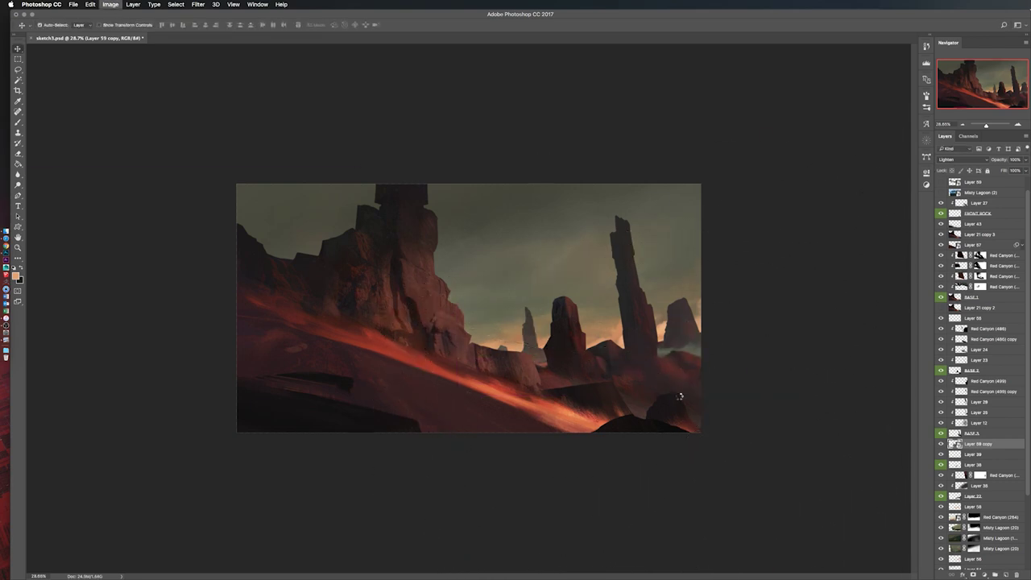
pyautogui.hotkey('ctrl', 't')
pyautogui.moveTo(733, 258)
pyautogui.mouseDown()
pyautogui.moveTo(563, 298)
pyautogui.moveTo(541, 363)
pyautogui.mouseUp()
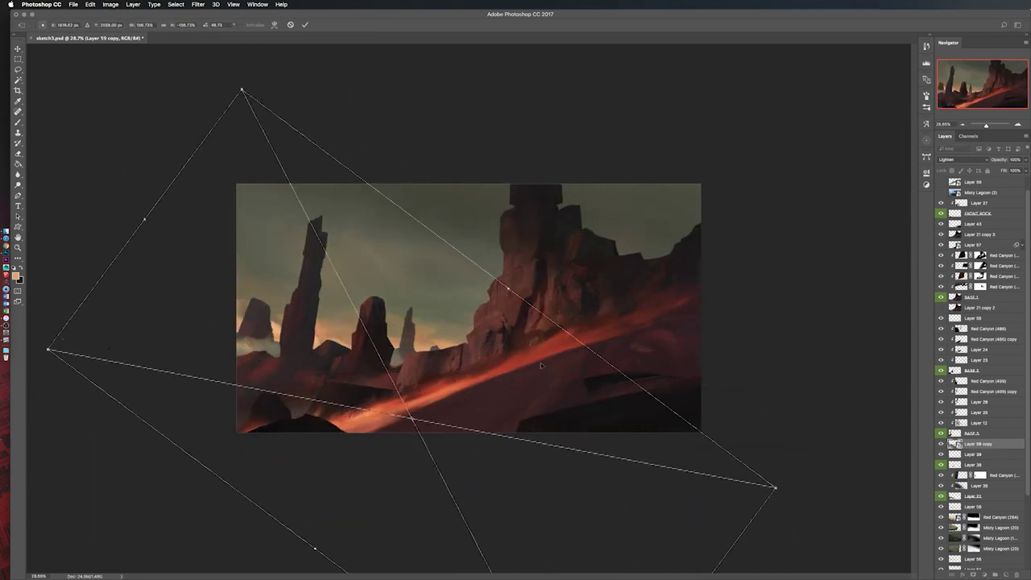
pyautogui.scroll(-5, 484, 322)
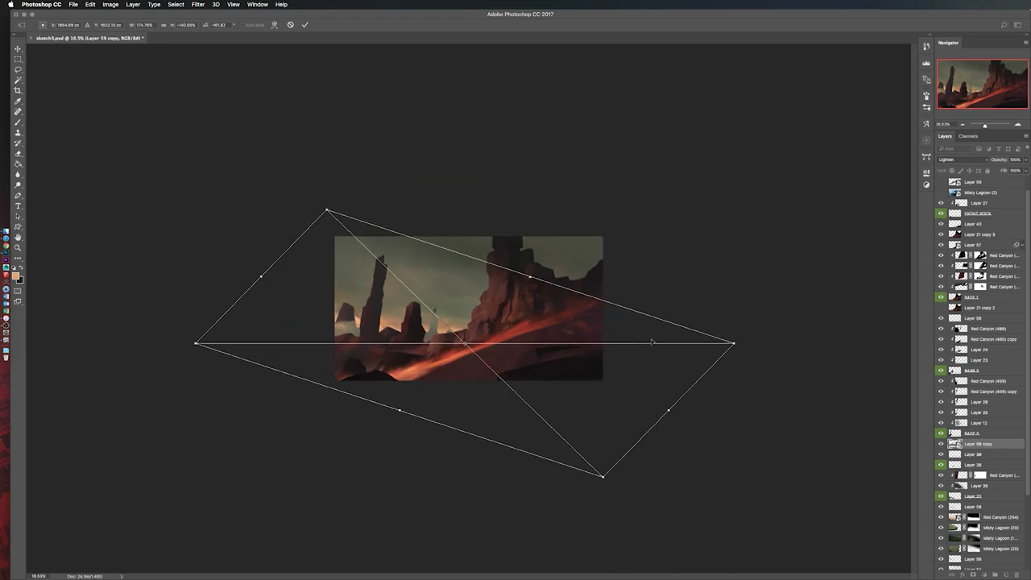
pyautogui.press('Return')
pyautogui.scroll(5, 568, 477)
pyautogui.press('b')
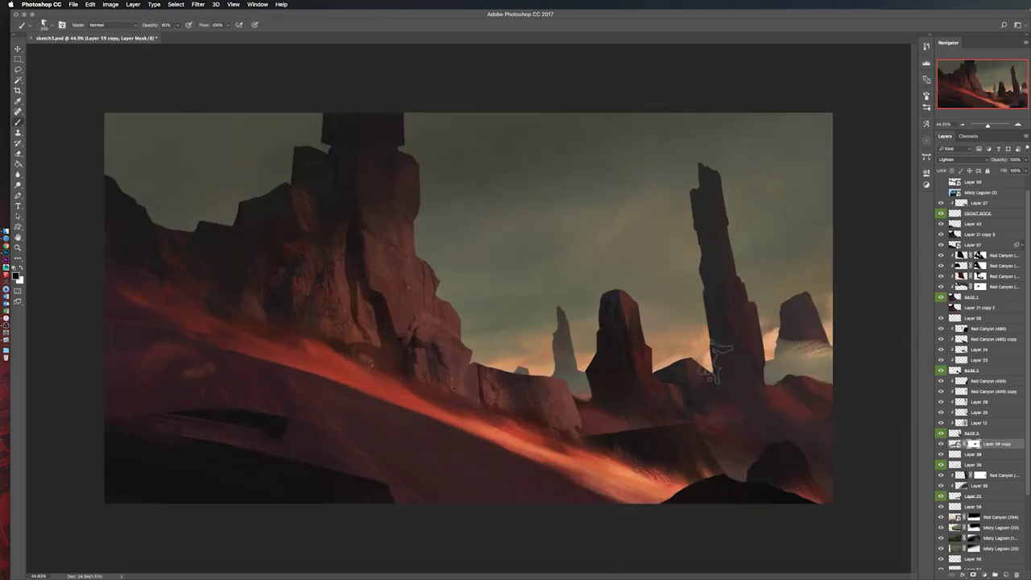
pyautogui.press('h')
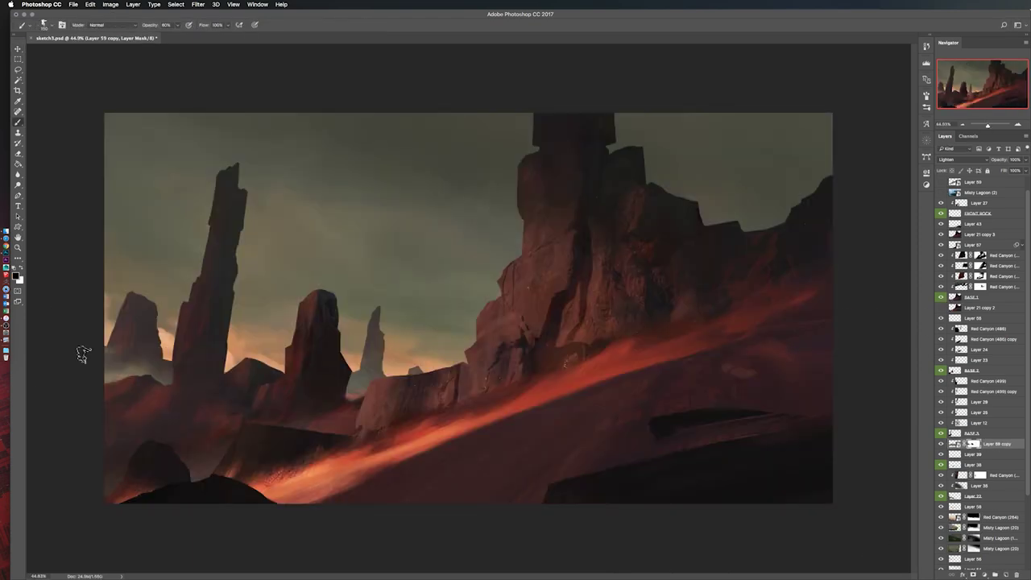
# Step: Duplicate the mist in Lighten mode, tilted up the tall spire at 70% opacity with a masked top
pyautogui.hotkey('ctrl', '-')
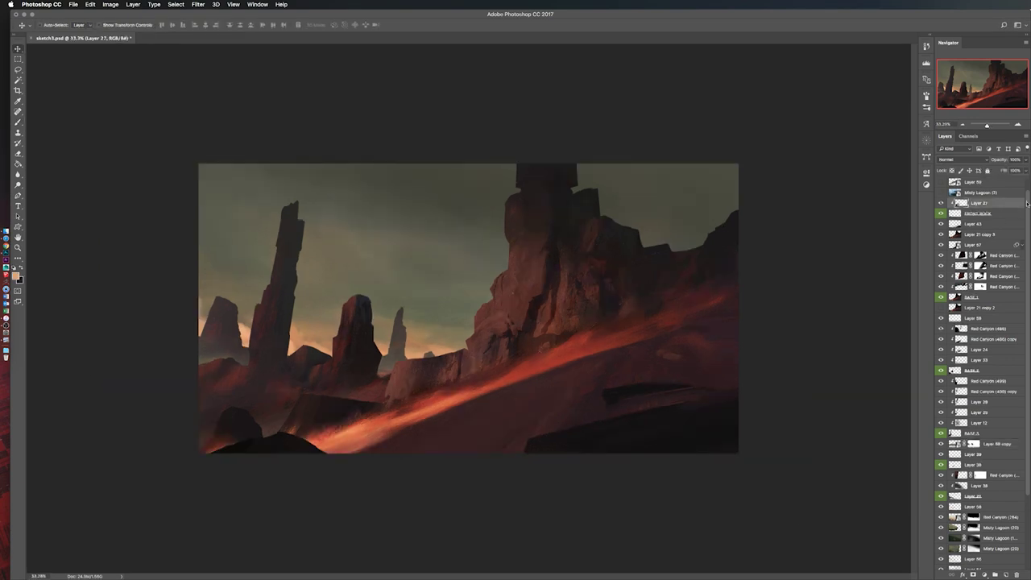
pyautogui.hotkey('ctrl', 'j')
pyautogui.hotkey('ctrl', 't')
pyautogui.click(963, 158)
pyautogui.click(961, 227)
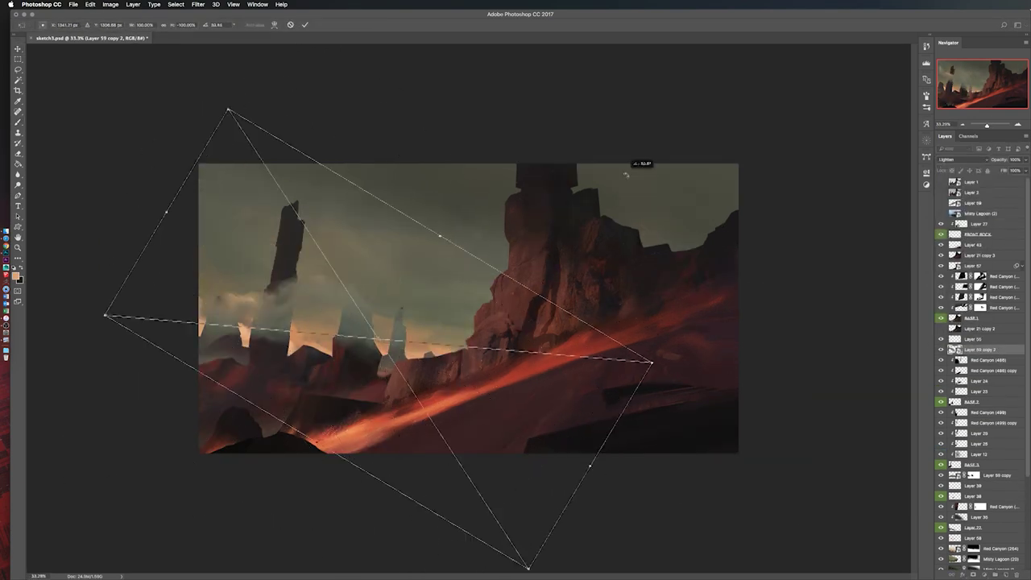
pyautogui.moveTo(528, 324)
pyautogui.mouseDown()
pyautogui.moveTo(648, 228)
pyautogui.moveTo(887, 210)
pyautogui.mouseUp()
pyautogui.press('Return')
pyautogui.press('h')
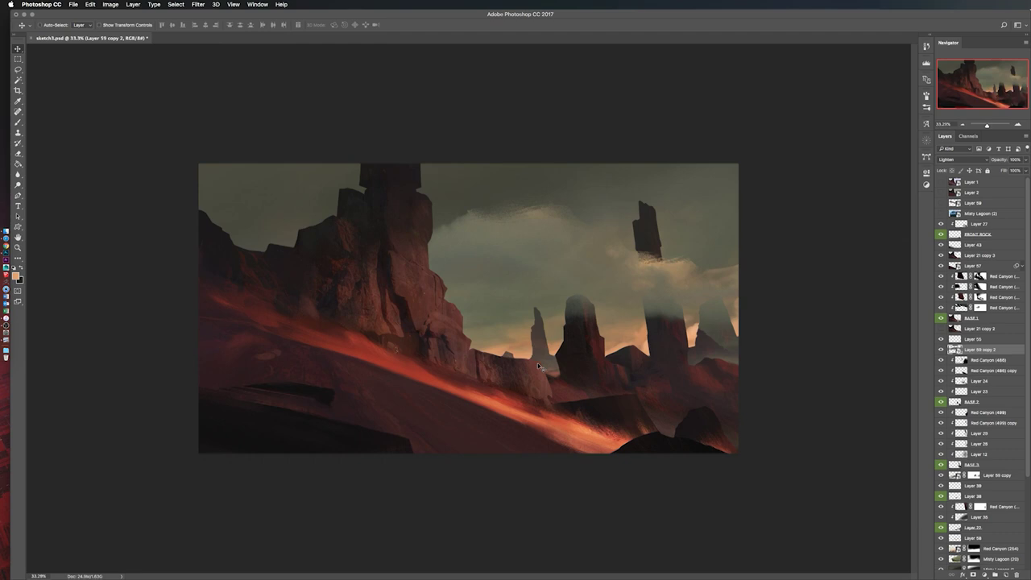
pyautogui.press('7')
pyautogui.press('b')
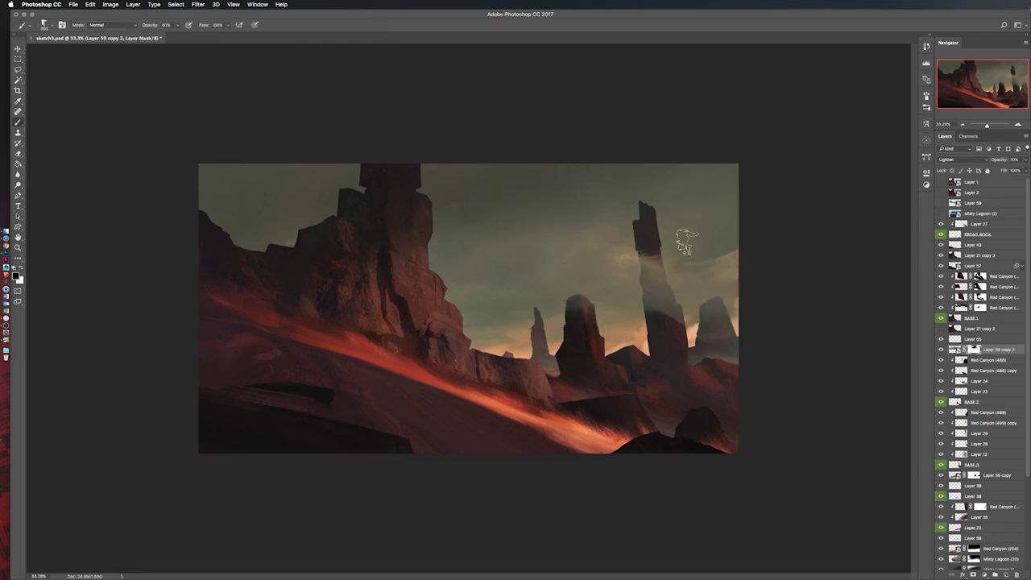
pyautogui.moveTo(654, 298); pyautogui.dragTo(649, 242)
# Step: Review the whole painting and select the Red Canyon (486) layer
pyautogui.press('h')
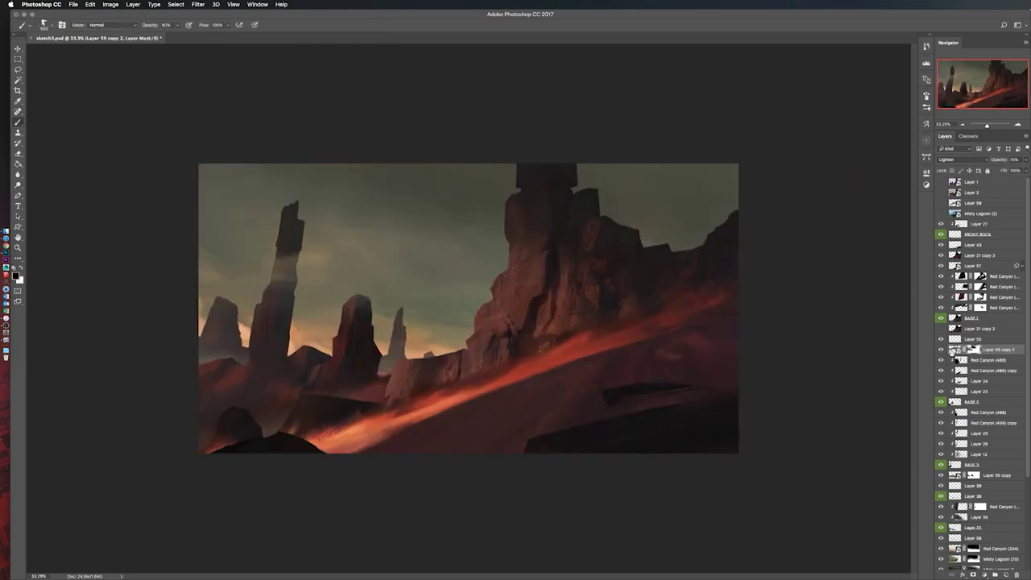
pyautogui.moveTo(987, 125); pyautogui.dragTo(988, 127)
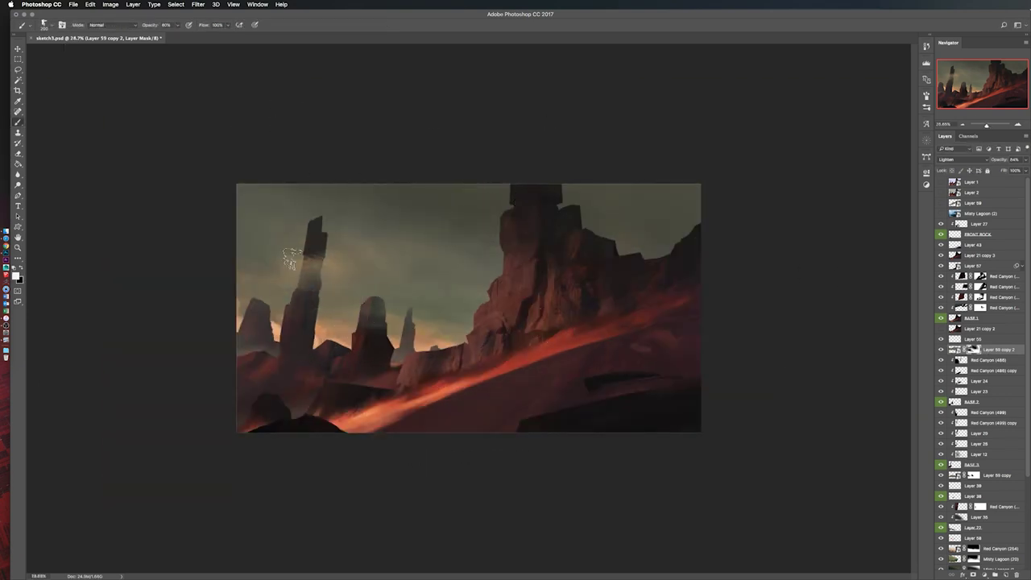
pyautogui.press('h')
pyautogui.press('super+2')
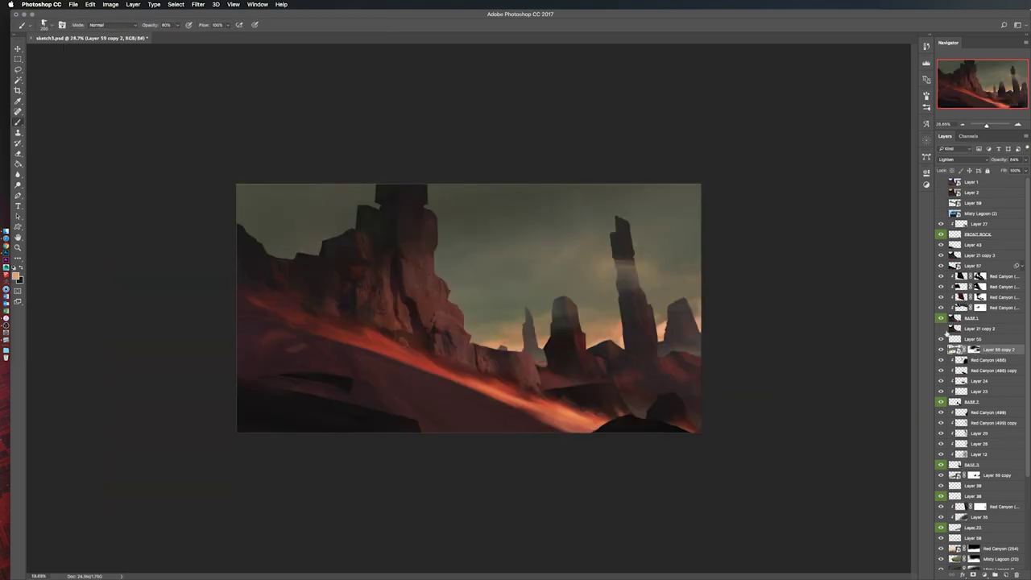
pyautogui.click(947, 355)
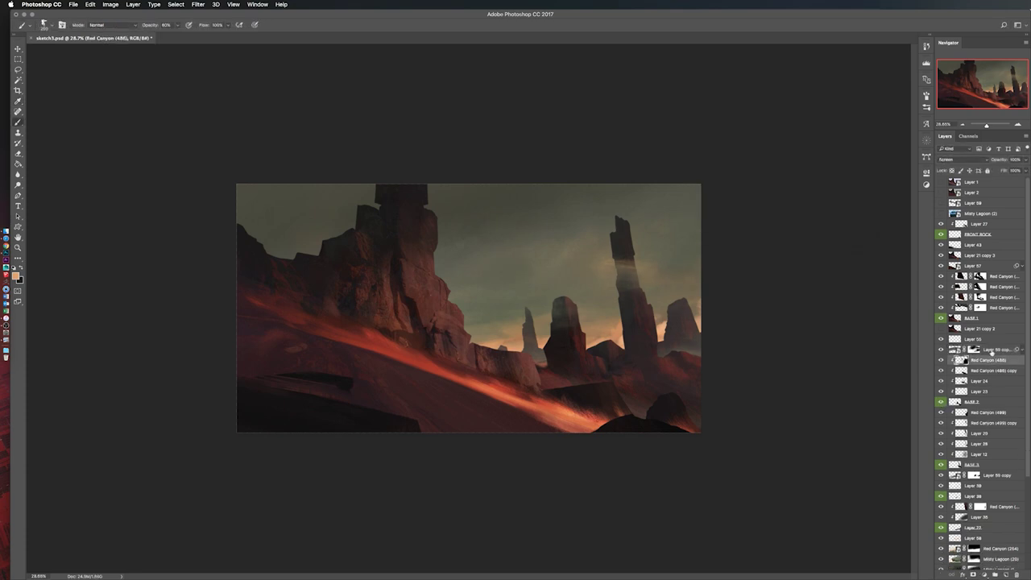
# Step: Move Layer 59 copy below BASE 2 and mask away the haze on the left side
pyautogui.moveTo(993, 352); pyautogui.dragTo(992, 407)
pyautogui.press('v')
pyautogui.press('h')
pyautogui.press('b')
pyautogui.press('super+backslash')
pyautogui.moveTo(242, 354); pyautogui.dragTo(348, 352)
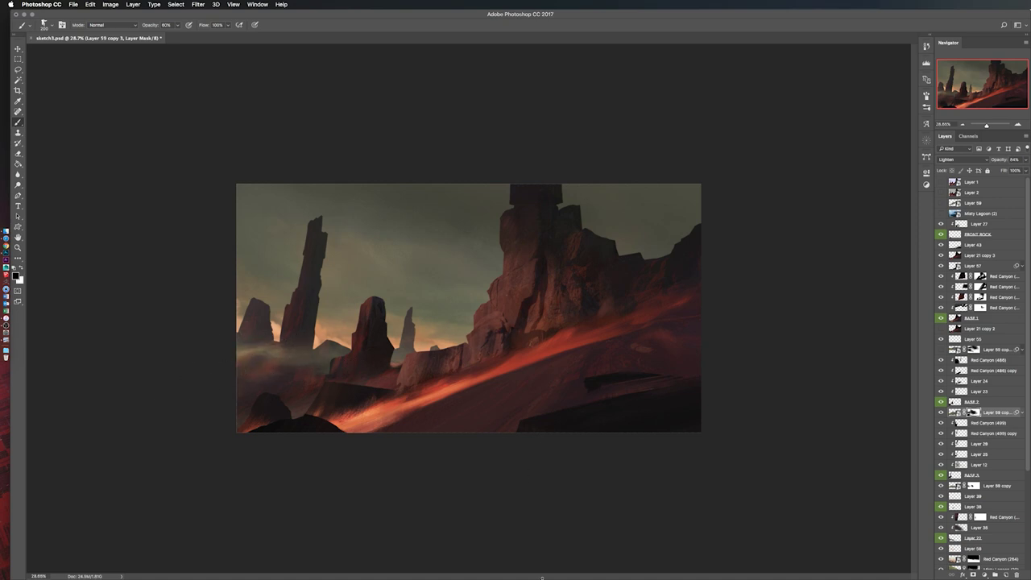
pyautogui.press('h')
pyautogui.press('super+2')
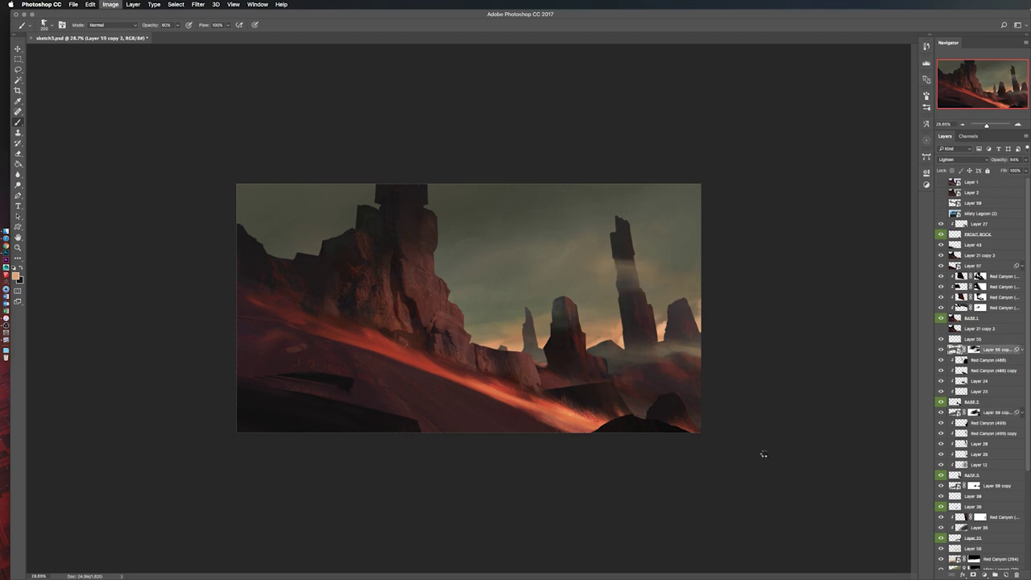
# Step: Trial a smaller duplicated spire with levels further right, then merge it away
pyautogui.press('h')
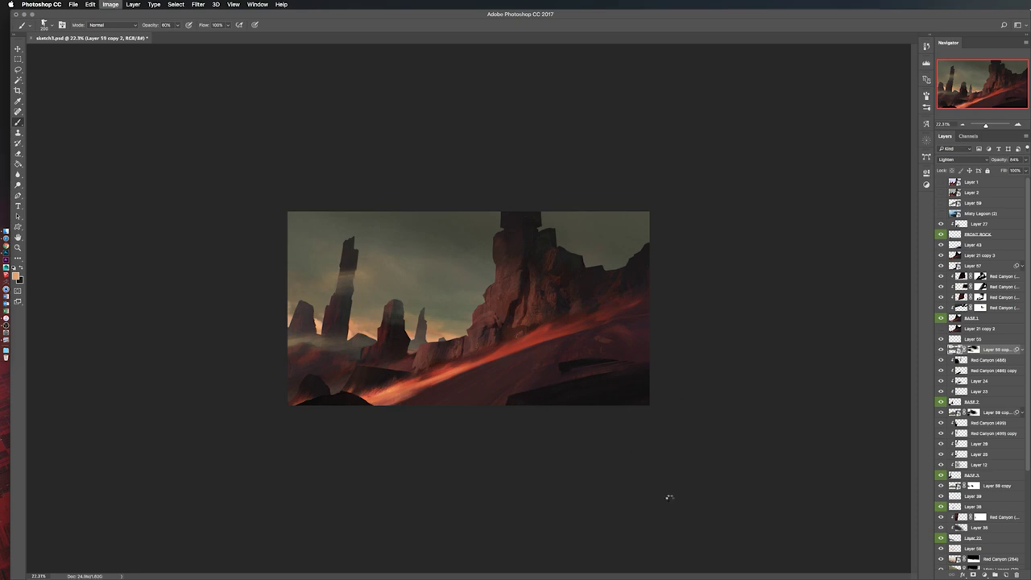
pyautogui.press('h')
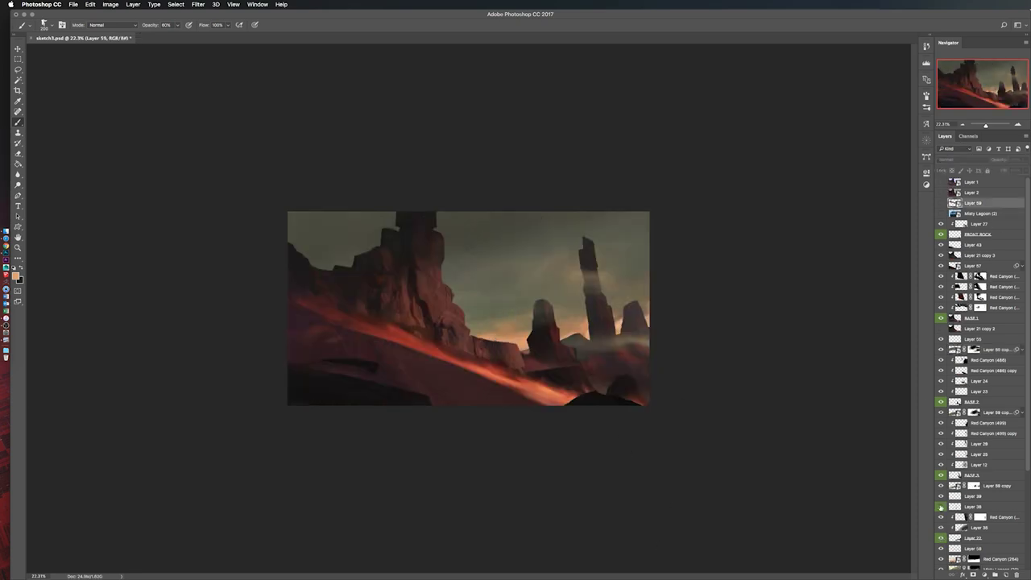
pyautogui.hotkey('ctrl', 'j')
pyautogui.hotkey('ctrl', 't')
pyautogui.press('Return')
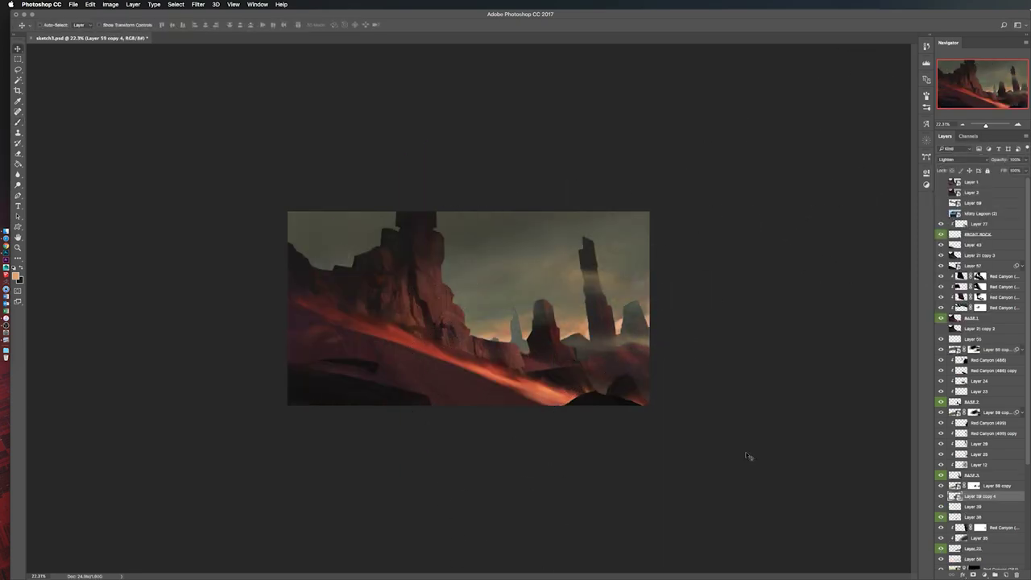
pyautogui.hotkey('ctrl', 'l')
pyautogui.press('Return')
pyautogui.moveTo(690, 437); pyautogui.dragTo(748, 303)
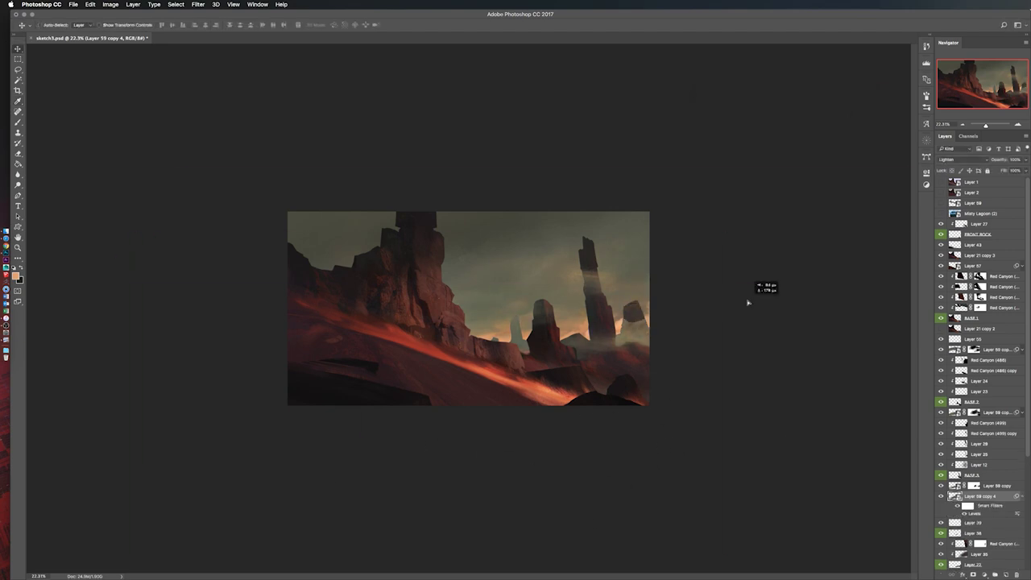
pyautogui.hotkey('ctrl', 'e')
# Step: Trial a skewed, brightened Screen-mode mist copy, then delete it
pyautogui.press('h')
pyautogui.click(940, 203)
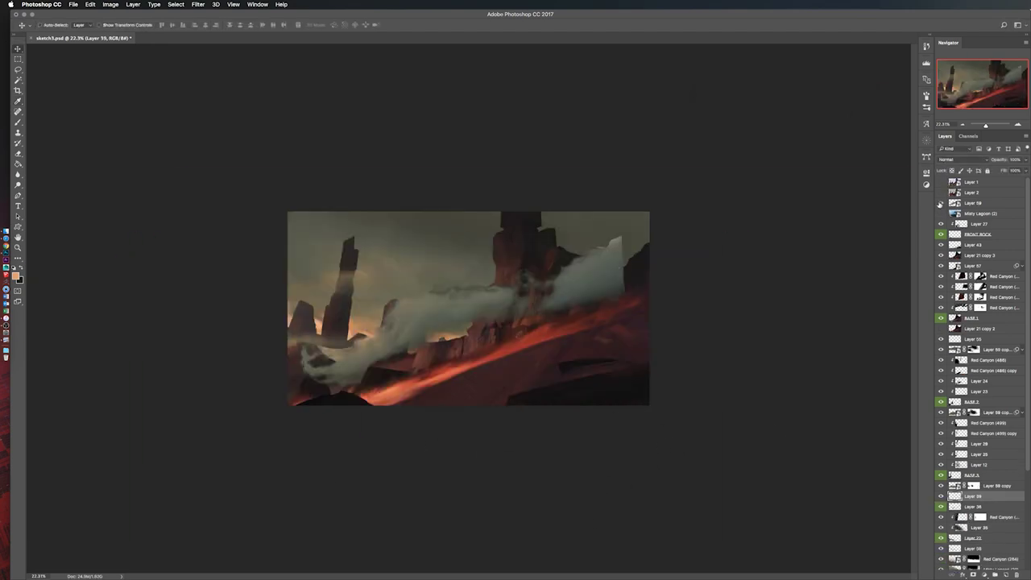
pyautogui.hotkey('ctrl', 'j')
pyautogui.hotkey('ctrl', 't')
pyautogui.moveTo(430, 497); pyautogui.dragTo(596, 404)
pyautogui.press('Return')
pyautogui.click(963, 159)
pyautogui.click(959, 216)
pyautogui.hotkey('ctrl', 'l')
pyautogui.press('Return')
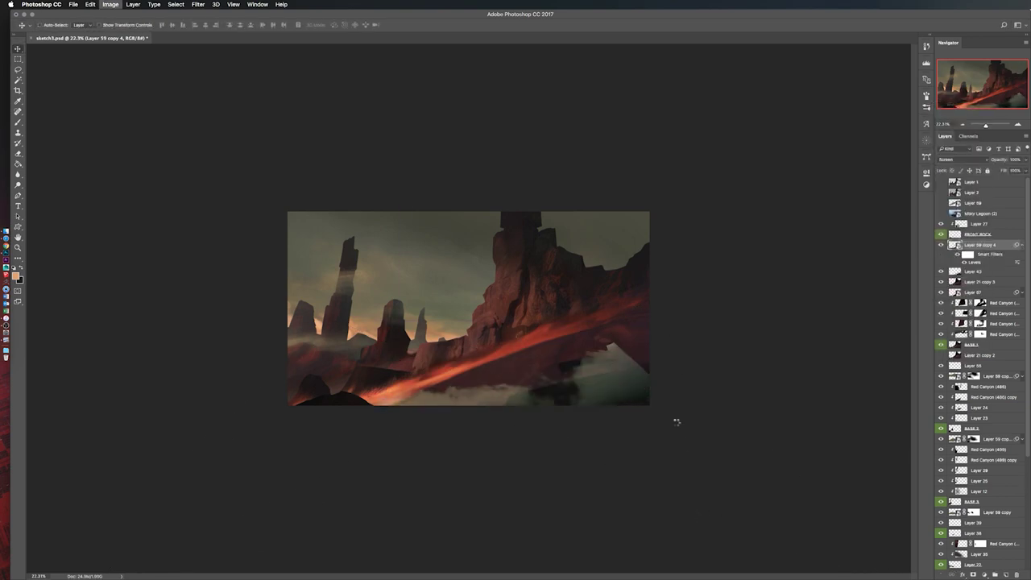
pyautogui.press('h')
pyautogui.press('Delete')
# Step: Create a new Layer 60 set to Multiply blending for shading
pyautogui.hotkey('ctrl', 'shift', 'alt', 'n')
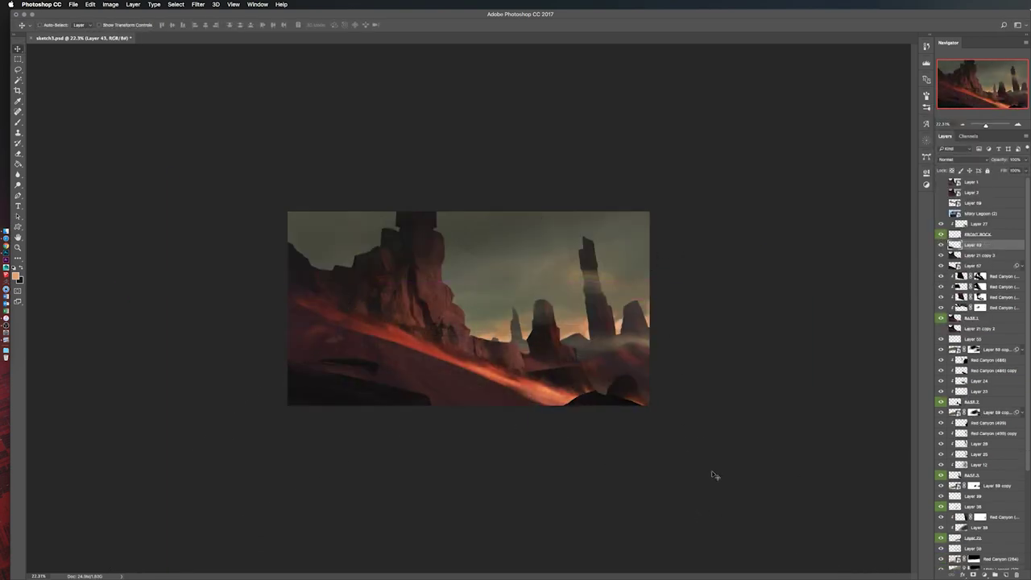
pyautogui.press('b')
pyautogui.click(963, 159)
pyautogui.click(959, 195)
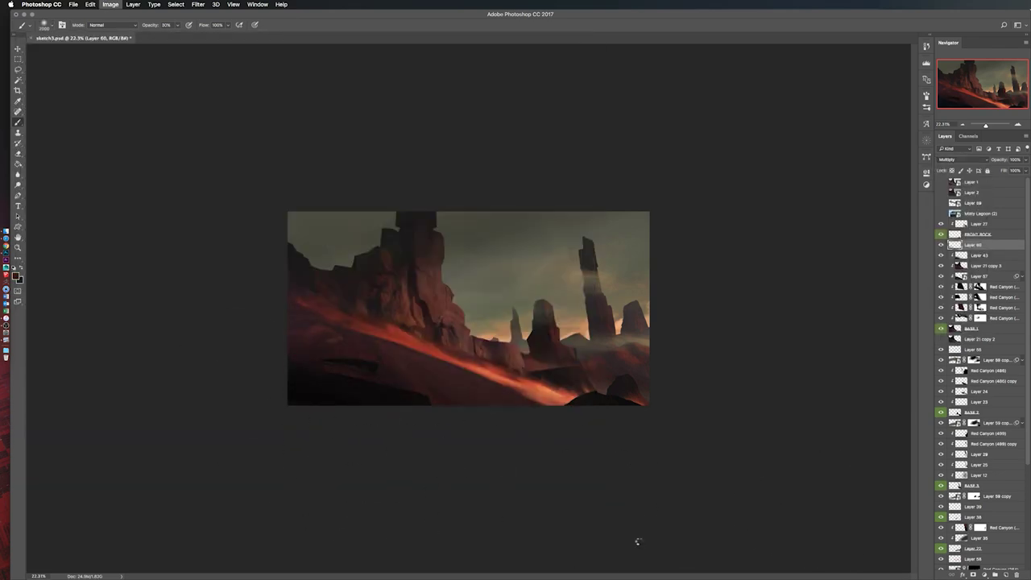
# Step: Crop away the pixels that extend outside the canvas
pyautogui.press('h')
pyautogui.press('e')
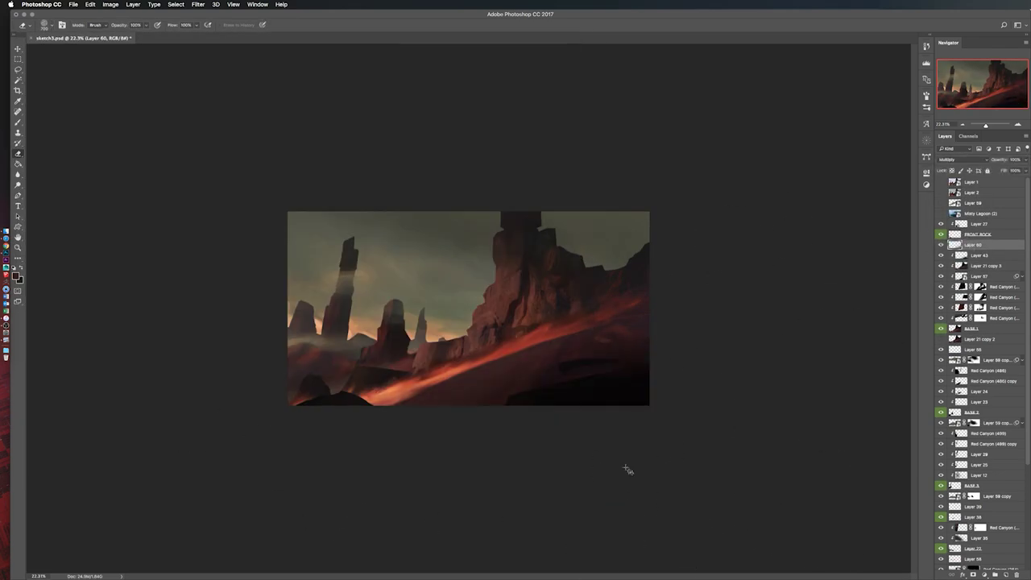
pyautogui.press('c')
pyautogui.press('v')
pyautogui.hotkey('alt', ']')
pyautogui.hotkey('alt', ']')
pyautogui.hotkey('alt', ']')
pyautogui.press('m')
pyautogui.rightClick(983, 244)
pyautogui.press('Escape')
# Step: Create Layer 61 for rock detail and set the brush to 80% opacity
pyautogui.press('b')
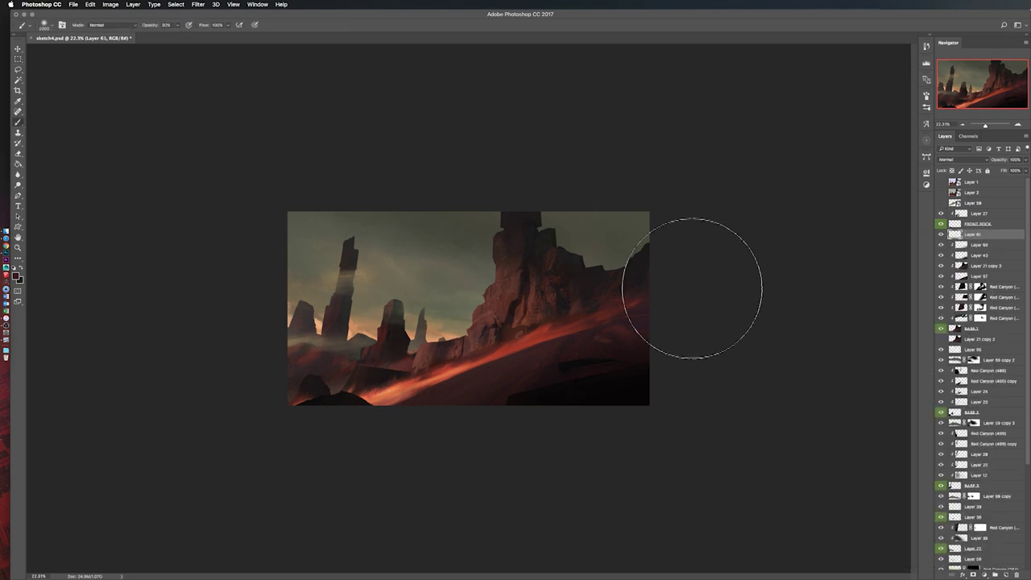
pyautogui.hotkey('ctrl', 'd')
pyautogui.press('8')
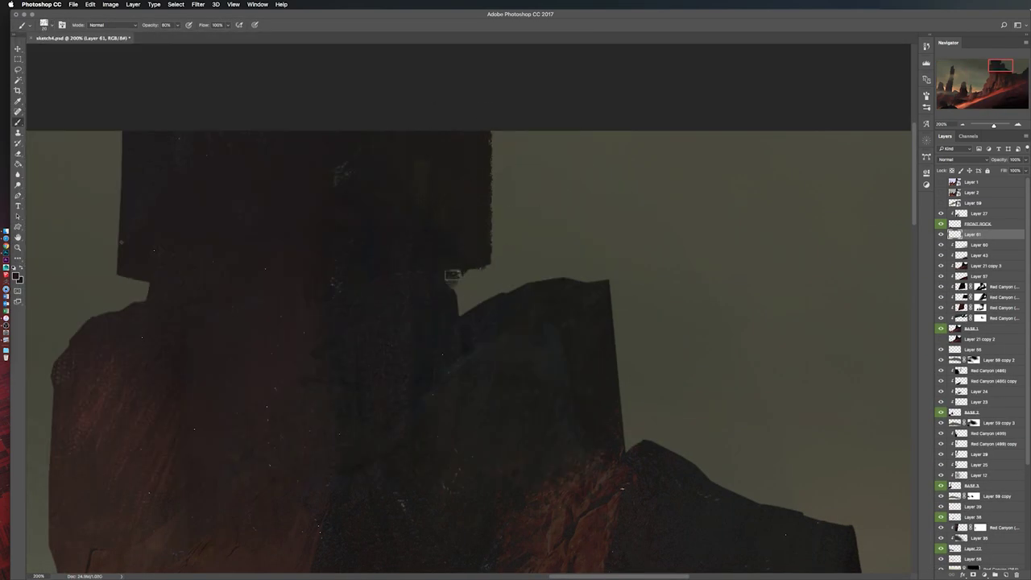
pyautogui.hotkey('ctrl', '0')
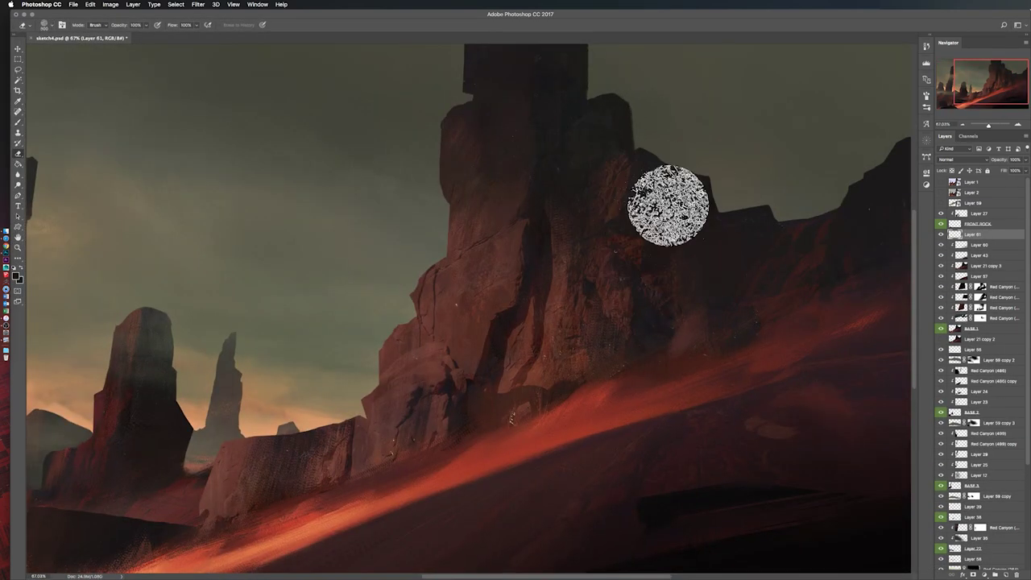
pyautogui.hotkey('ctrl', 'shift', 'h')
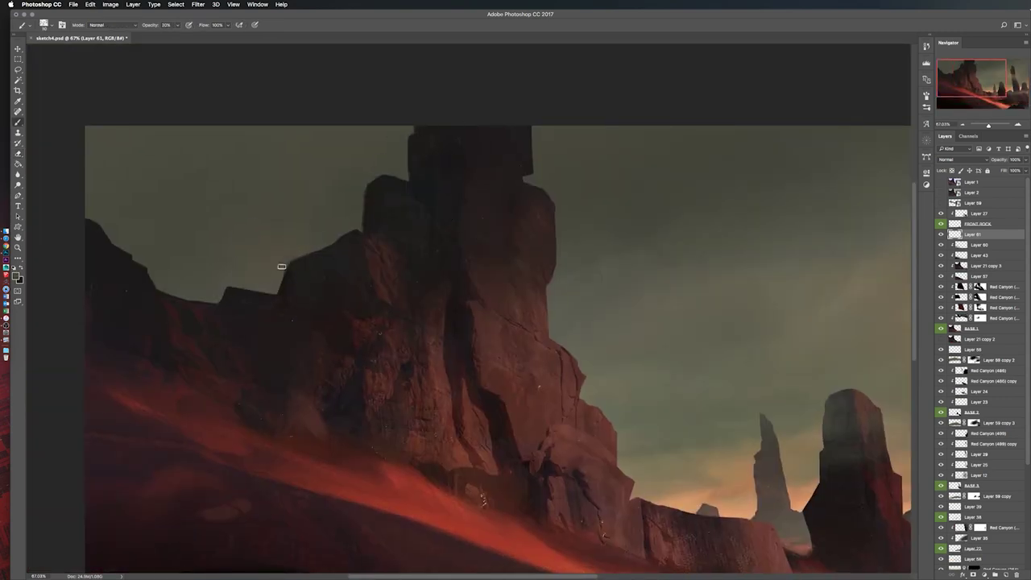
# Step: Paint crack and texture detail across the big rock, from its top to its base
pyautogui.moveTo(281, 266); pyautogui.dragTo(563, 161)
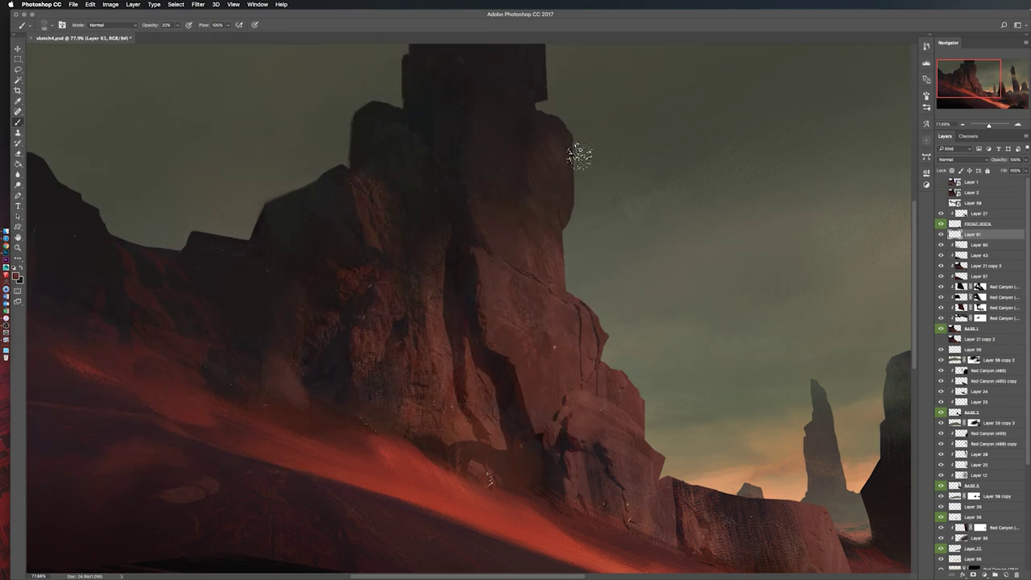
pyautogui.press('z')
pyautogui.moveTo(564, 127)
pyautogui.mouseDown()
pyautogui.moveTo(501, 252)
pyautogui.moveTo(495, 233)
pyautogui.mouseUp()
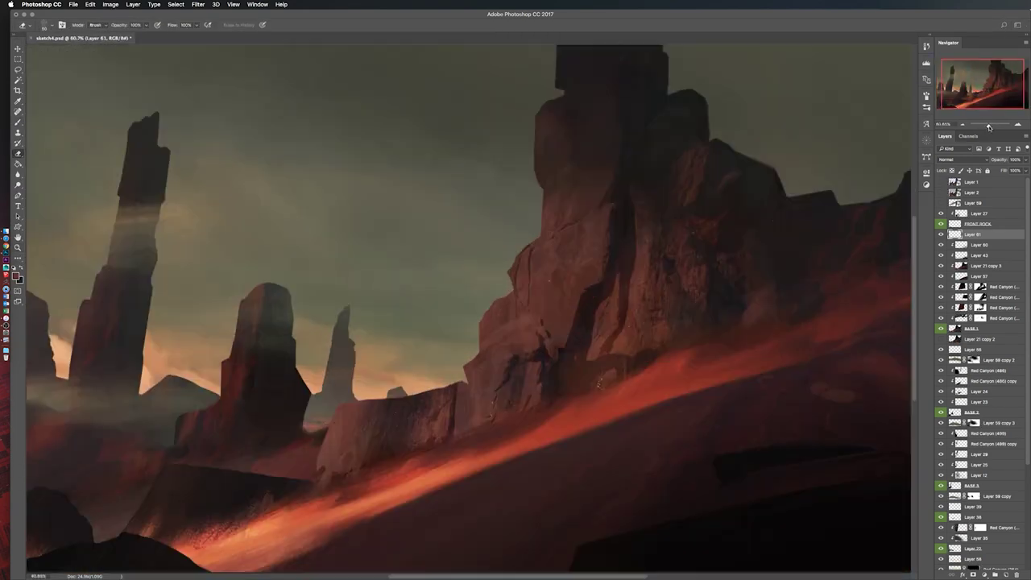
pyautogui.moveTo(627, 242); pyautogui.dragTo(494, 277)
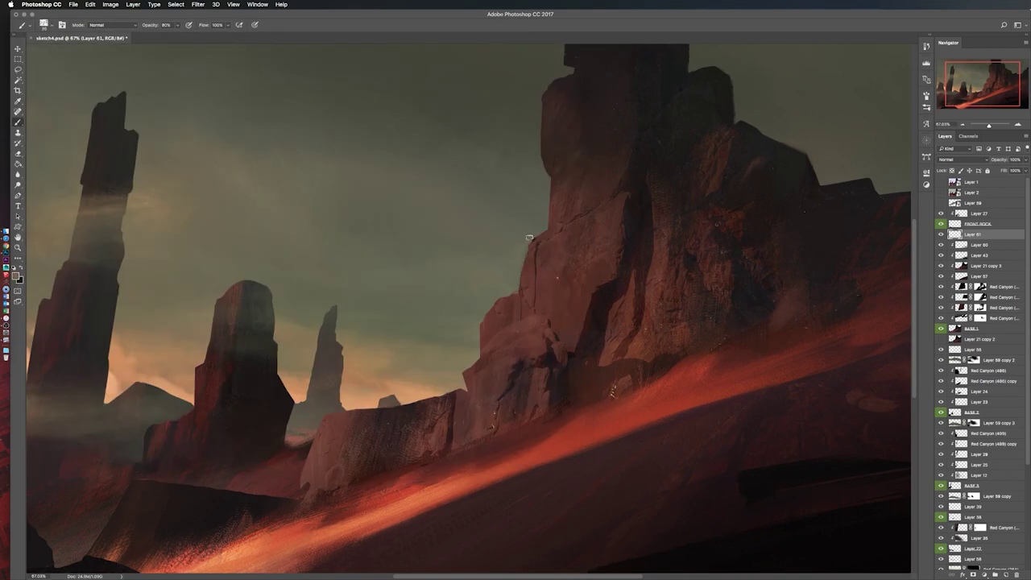
pyautogui.moveTo(533, 224); pyautogui.dragTo(513, 260)
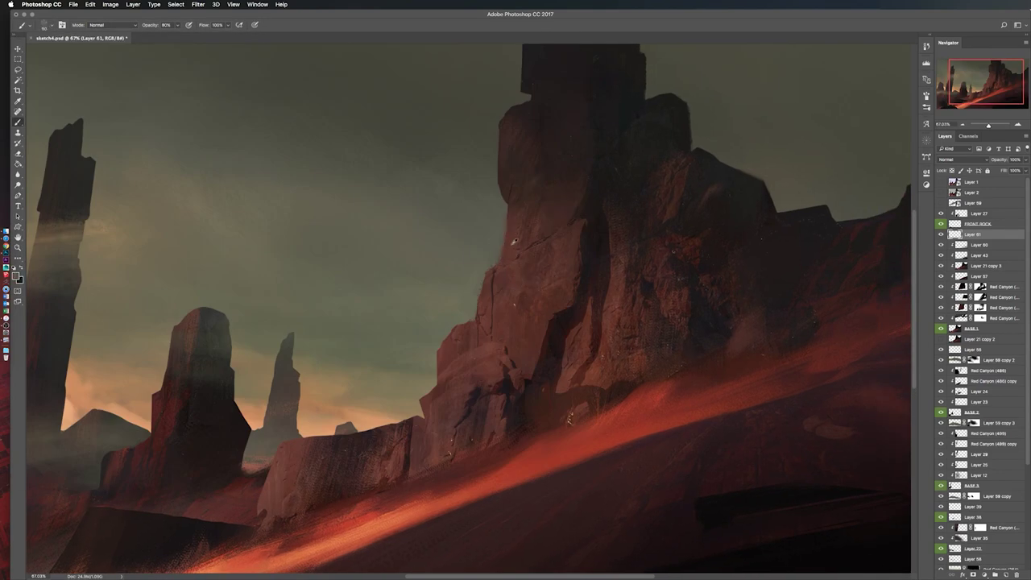
pyautogui.moveTo(699, 280); pyautogui.dragTo(743, 253)
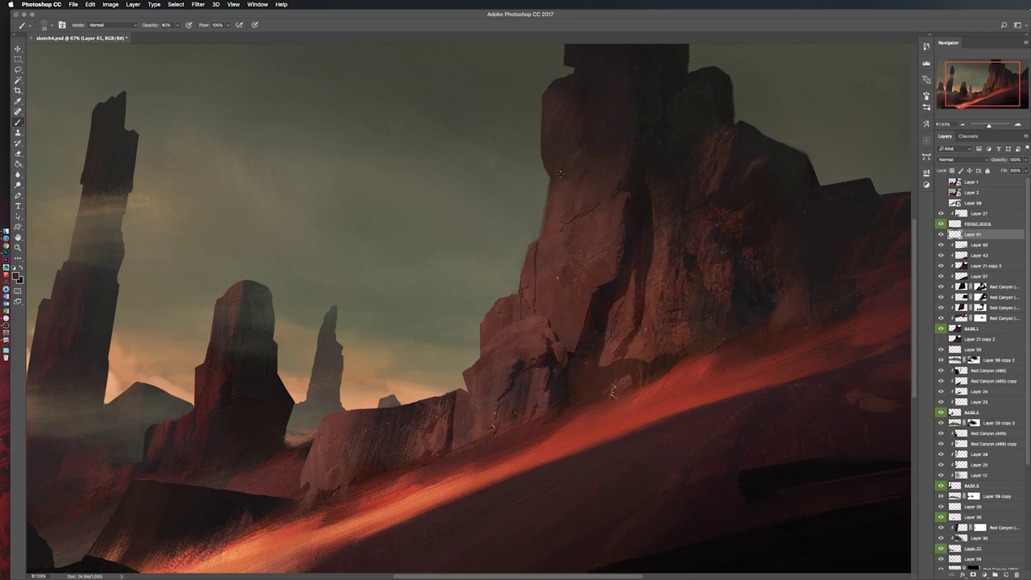
pyautogui.hotkey('ctrl', 'shift', 'h')
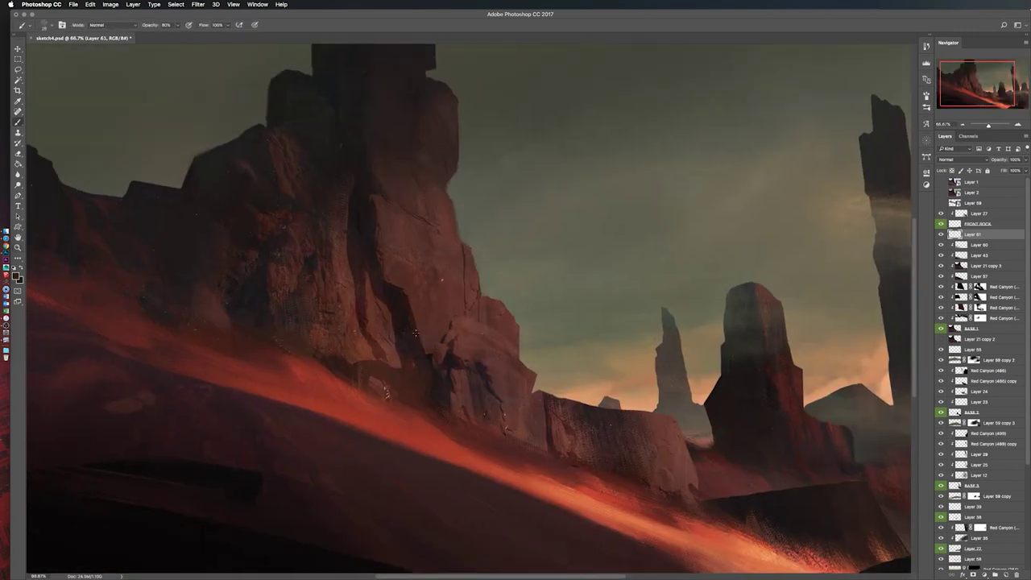
pyautogui.moveTo(387, 389)
pyautogui.mouseDown()
pyautogui.moveTo(403, 351)
pyautogui.moveTo(461, 416)
pyautogui.mouseUp()
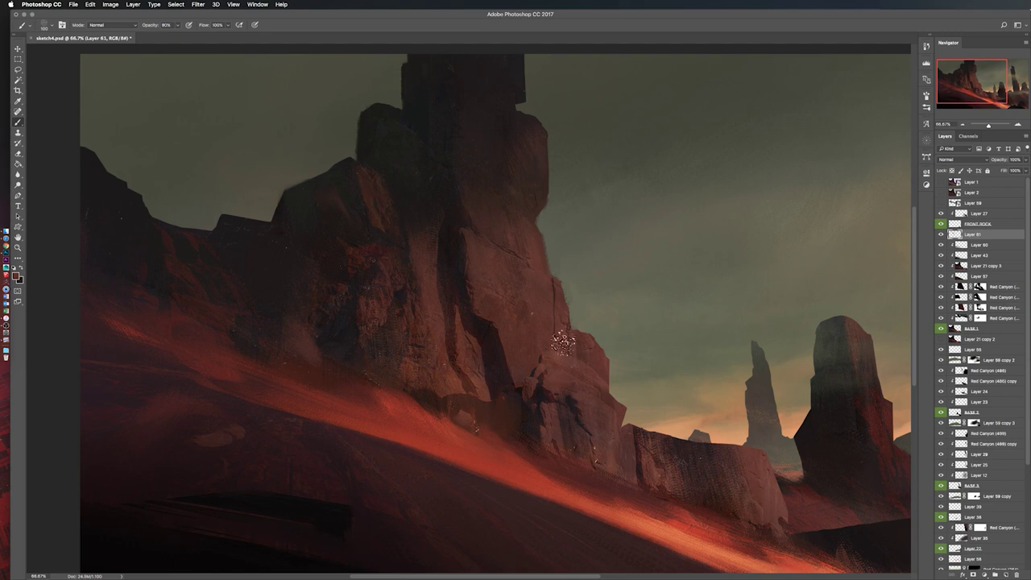
pyautogui.moveTo(496, 310); pyautogui.dragTo(578, 305)
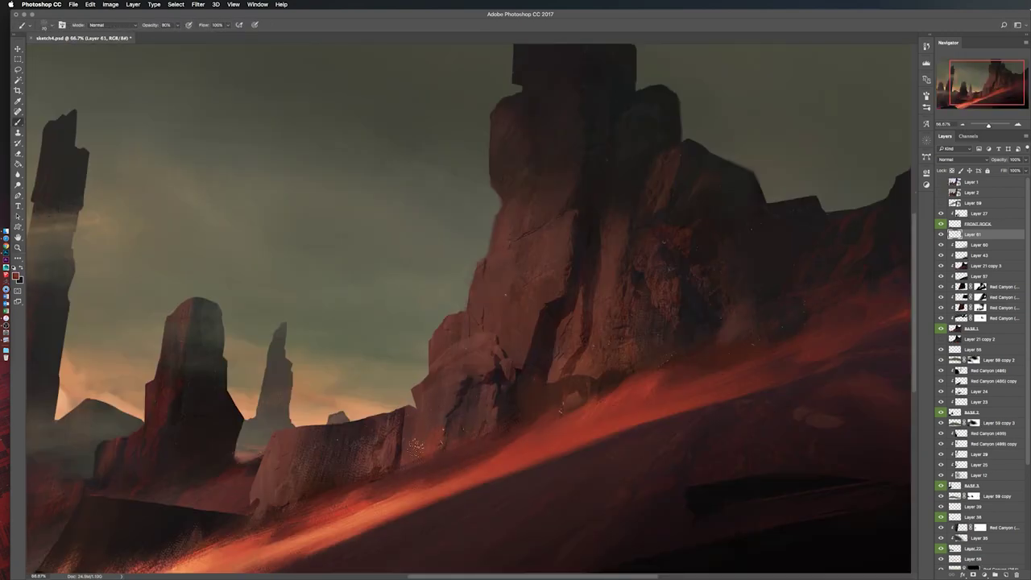
pyautogui.moveTo(654, 402)
pyautogui.mouseDown()
pyautogui.moveTo(431, 407)
pyautogui.moveTo(449, 392)
pyautogui.mouseUp()
pyautogui.hotkey('ctrl', '-')
# Step: Hide Layer 61 to compare before and after, and choose a different brush preset
pyautogui.click(941, 234)
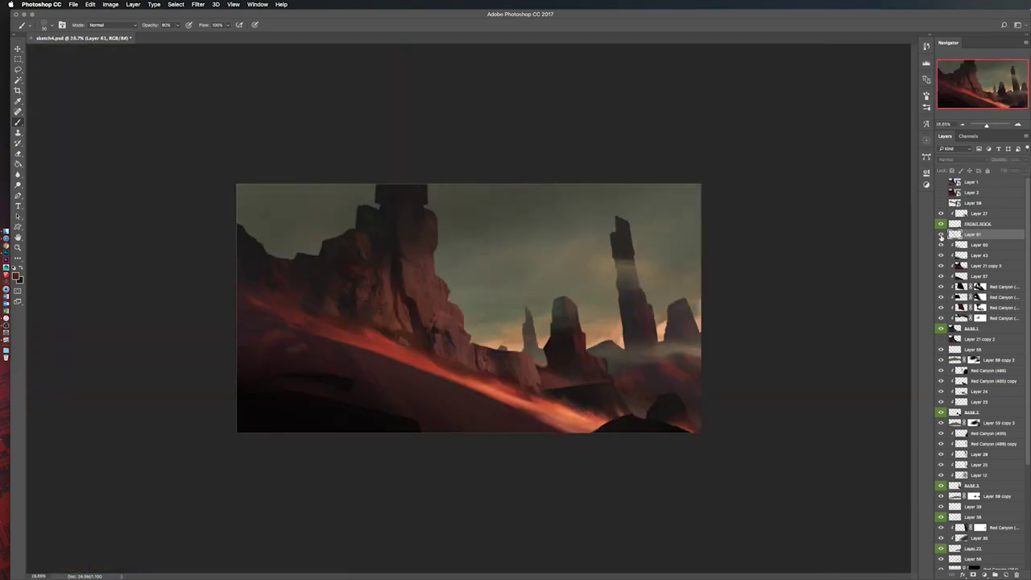
pyautogui.scroll(3, 353, 334)
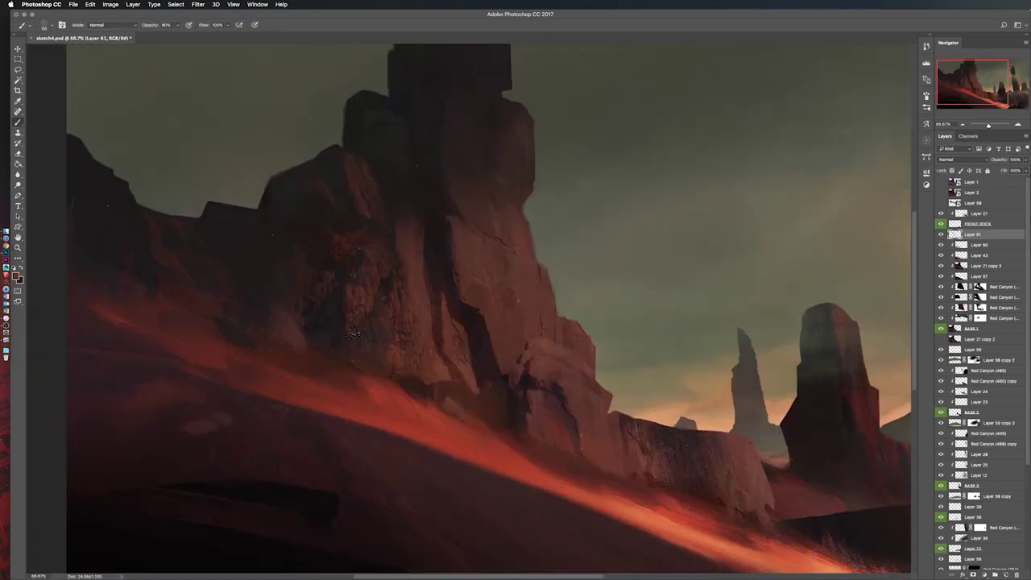
pyautogui.hotkey('ctrl', '0')
pyautogui.hotkey('ctrl', 'shift', 'h')
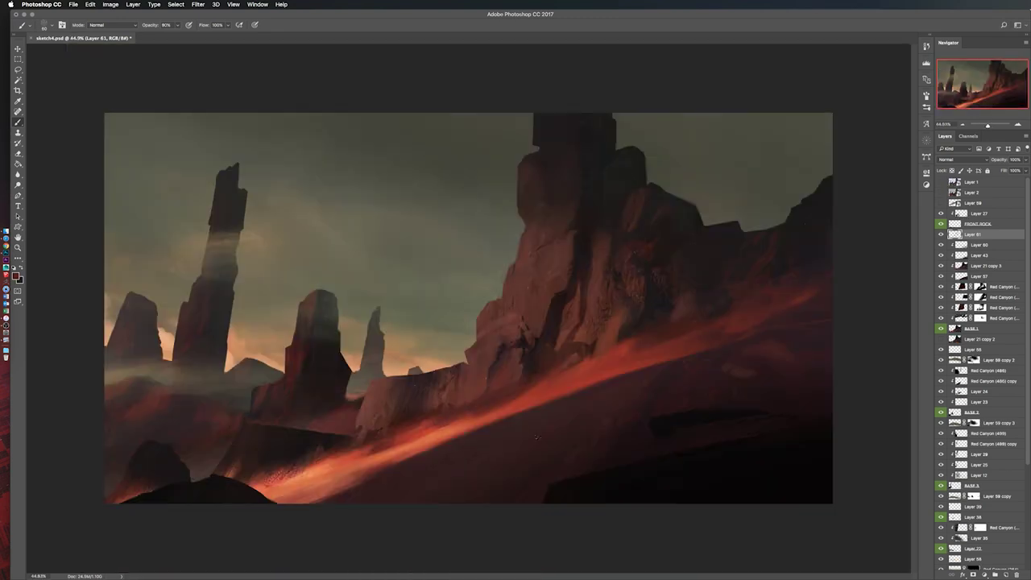
pyautogui.click(48, 25)
pyautogui.click(623, 354)
pyautogui.scroll(3, 637, 354)
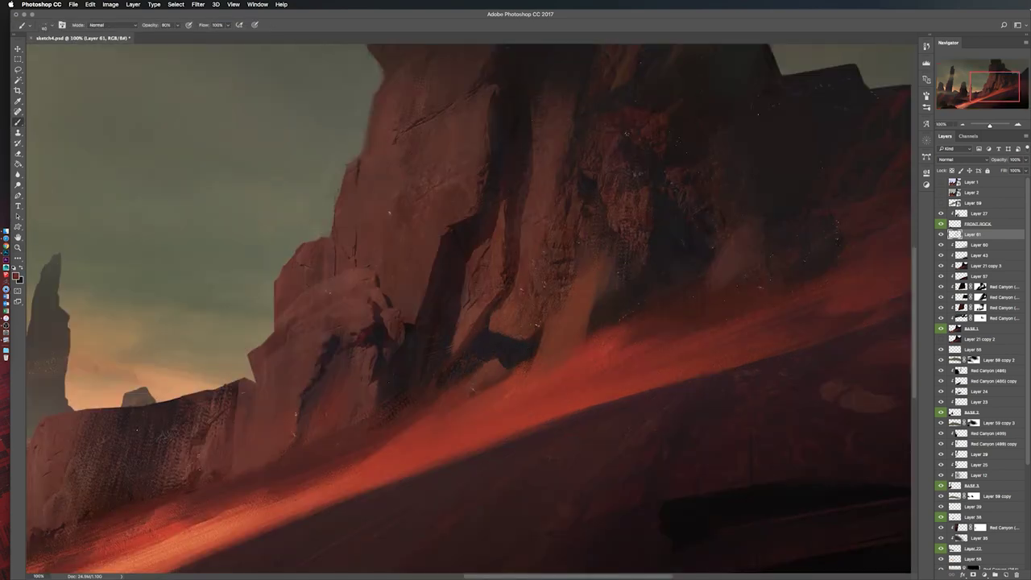
pyautogui.scroll(-3, 528, 355)
# Step: Check the mirrored composition and add an empty Layer 62 above Layer 61
pyautogui.hotkey('ctrl', 'shift', 'h')
pyautogui.scroll(3, 320, 260)
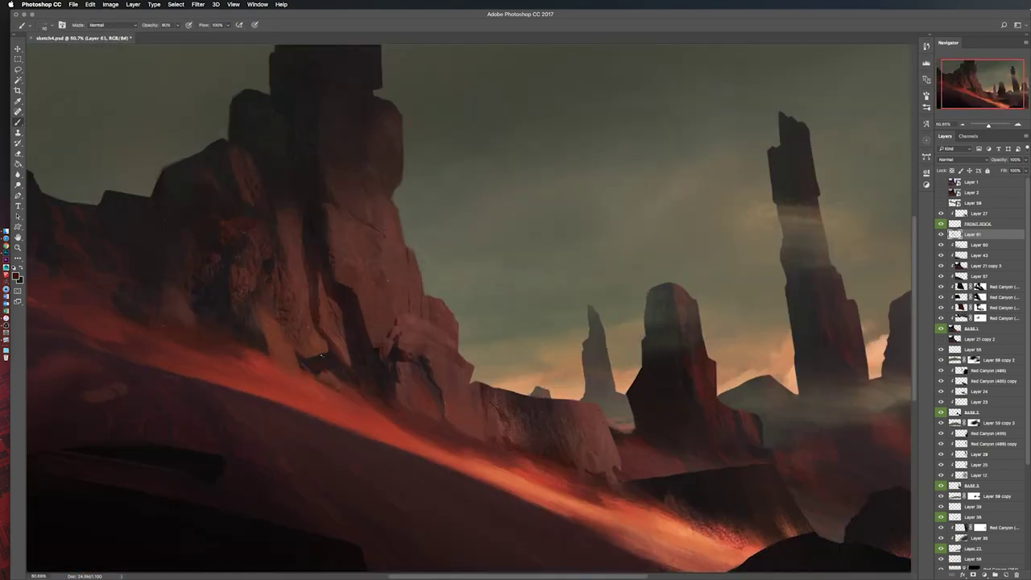
pyautogui.scroll(-3, 311, 364)
pyautogui.scroll(4, 250, 355)
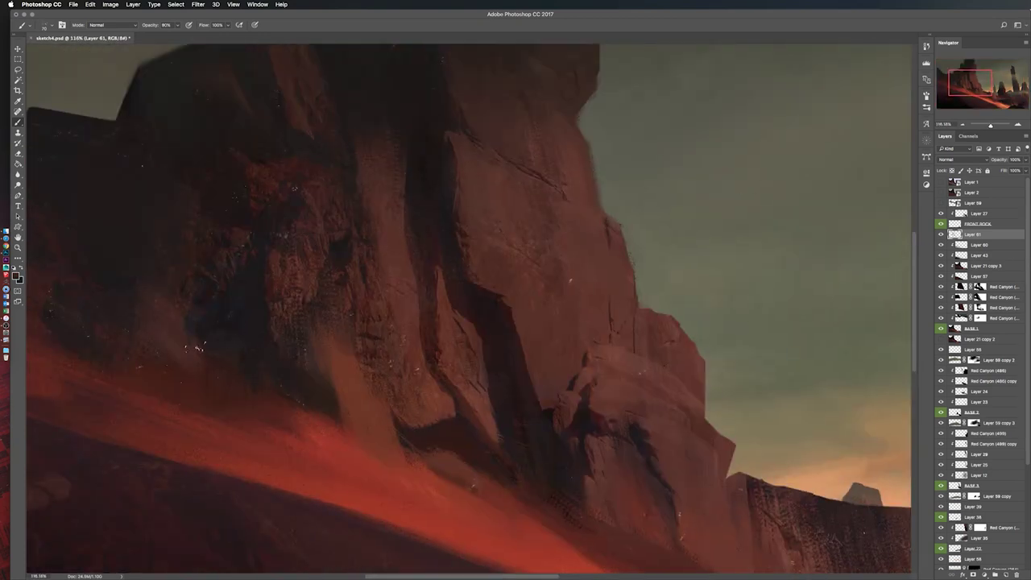
pyautogui.scroll(-3, 311, 477)
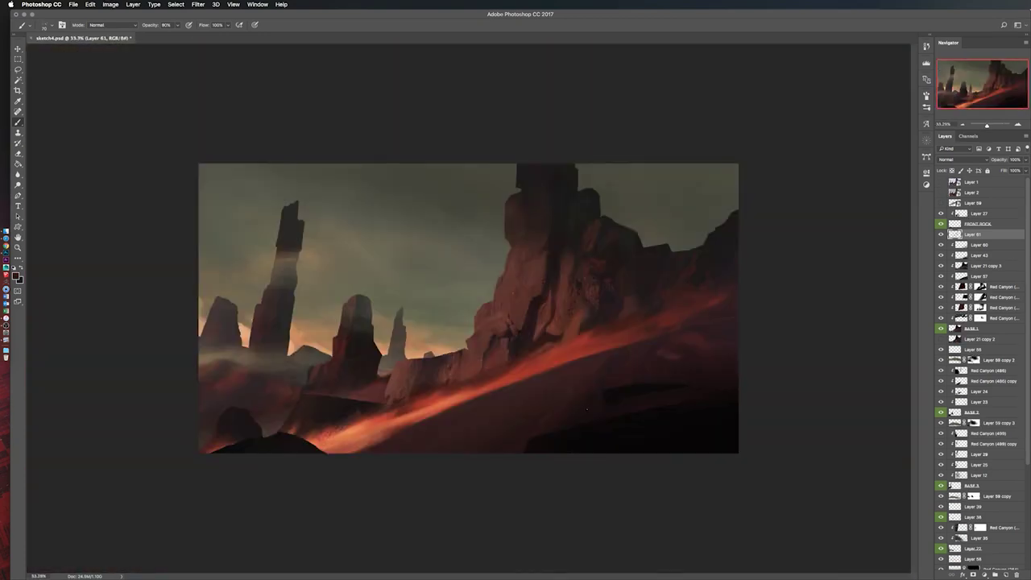
pyautogui.hotkey('ctrl', 'shift', 'alt', 'n')
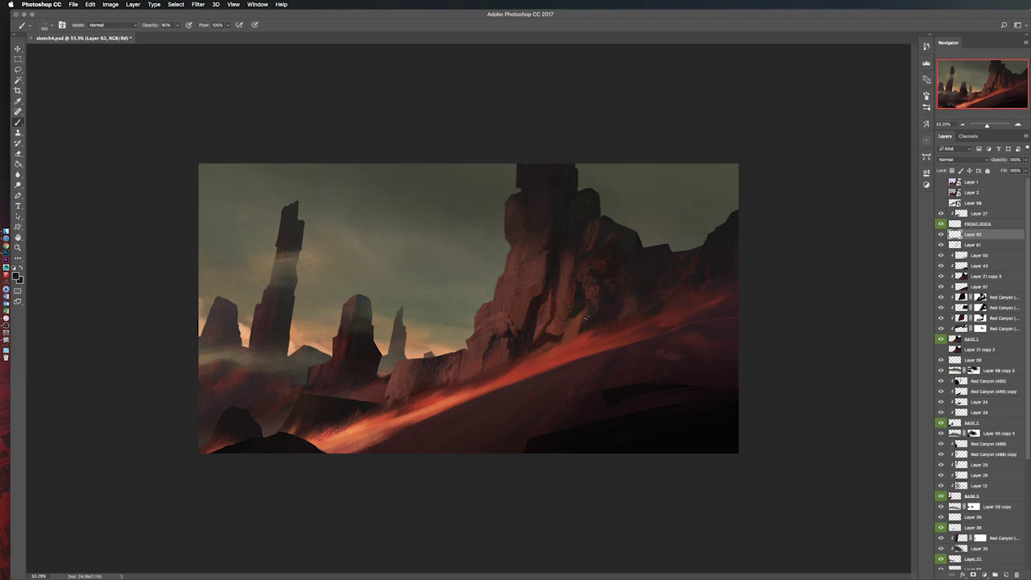
pyautogui.hotkey('ctrl', 'shift', 'h')
pyautogui.scroll(3, 299, 234)
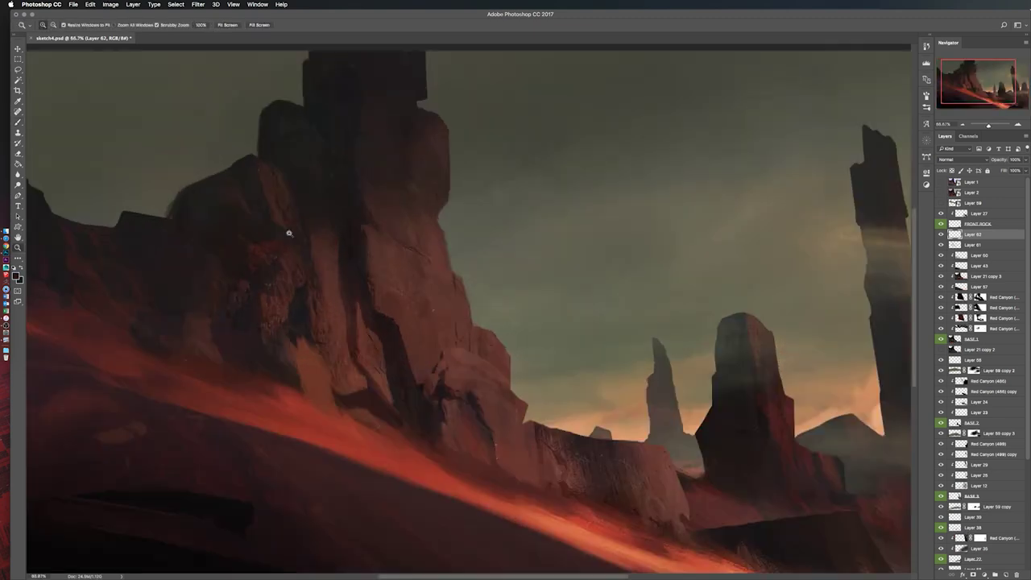
pyautogui.scroll(-1, 354, 274)
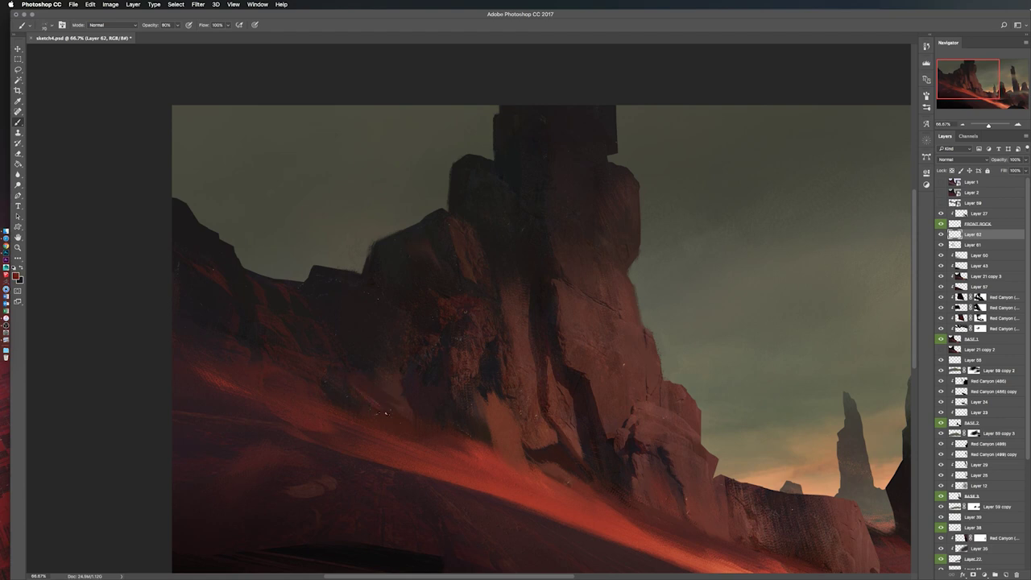
pyautogui.scroll(-3, 393, 408)
pyautogui.hotkey('ctrl', 'shift', 'h')
pyautogui.scroll(3, 767, 330)
pyautogui.scroll(-1, 575, 260)
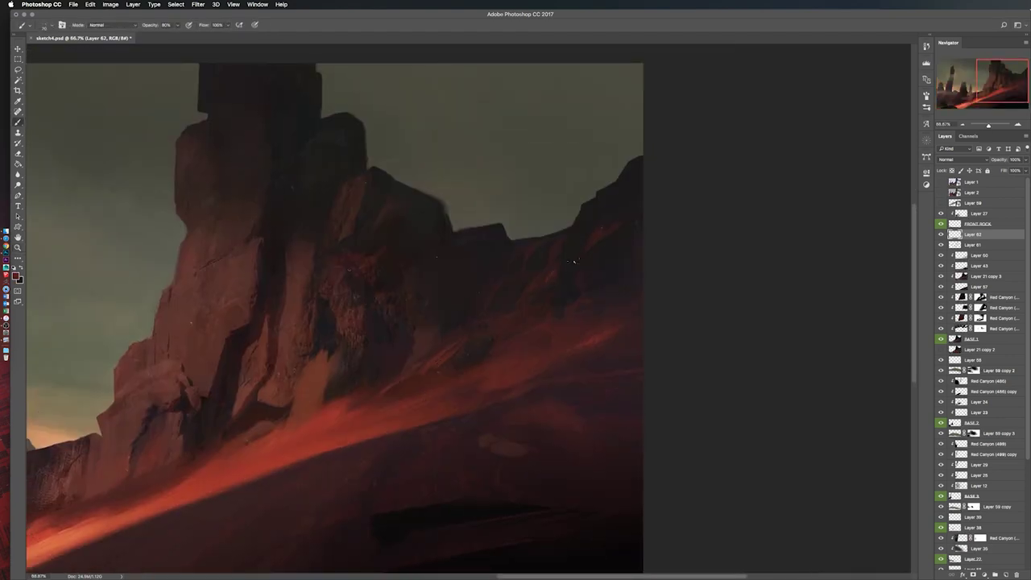
pyautogui.scroll(-1, 598, 334)
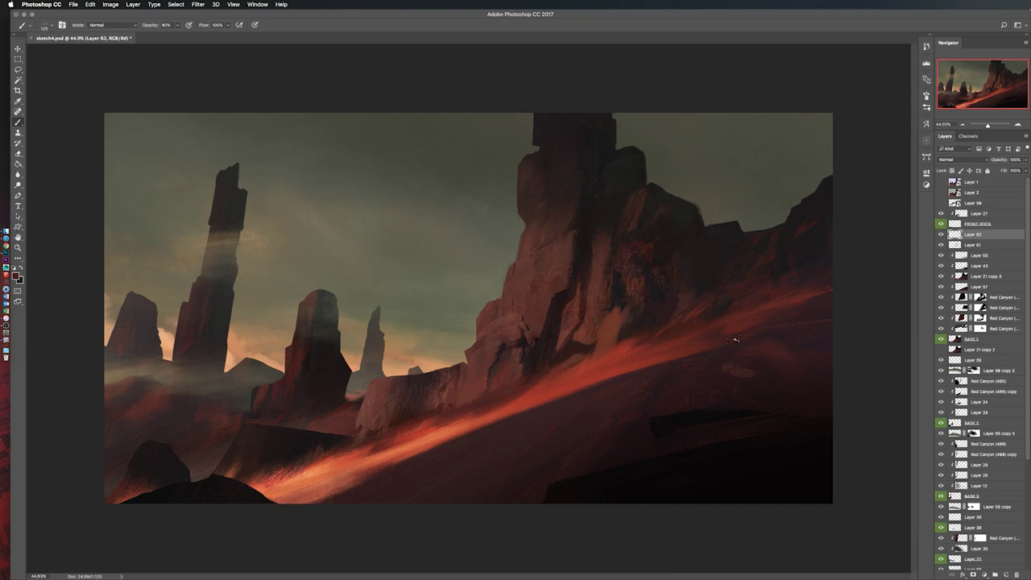
pyautogui.hotkey('ctrl', 'shift', 'h')
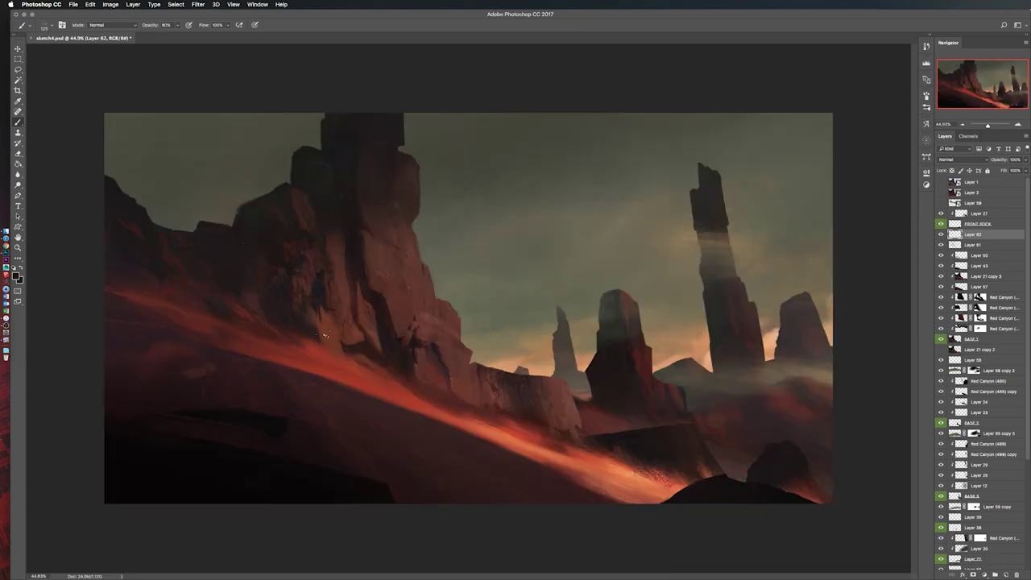
pyautogui.hotkey('ctrl', 'shift', 'h')
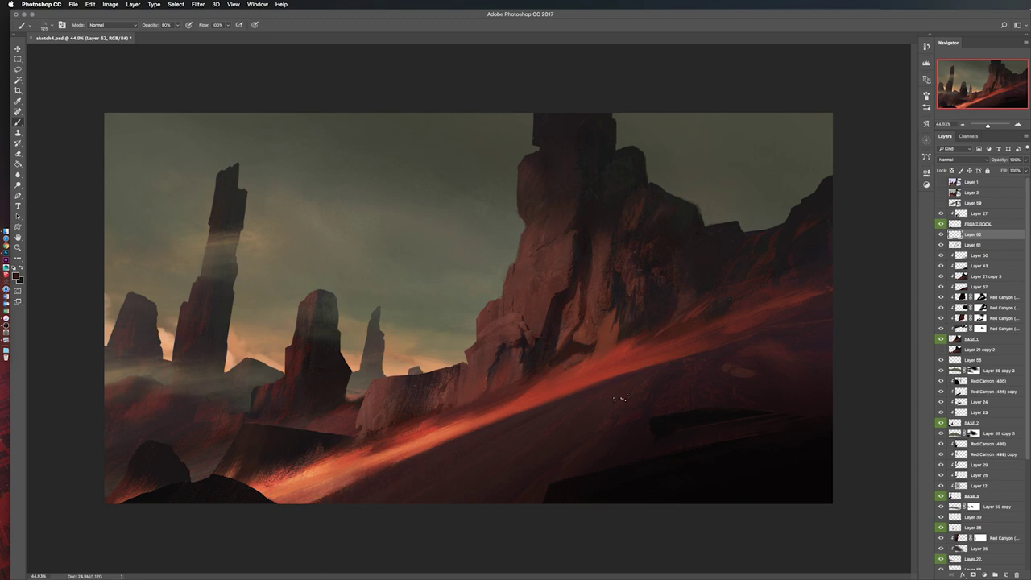
pyautogui.hotkey('ctrl', 'shift', 'h')
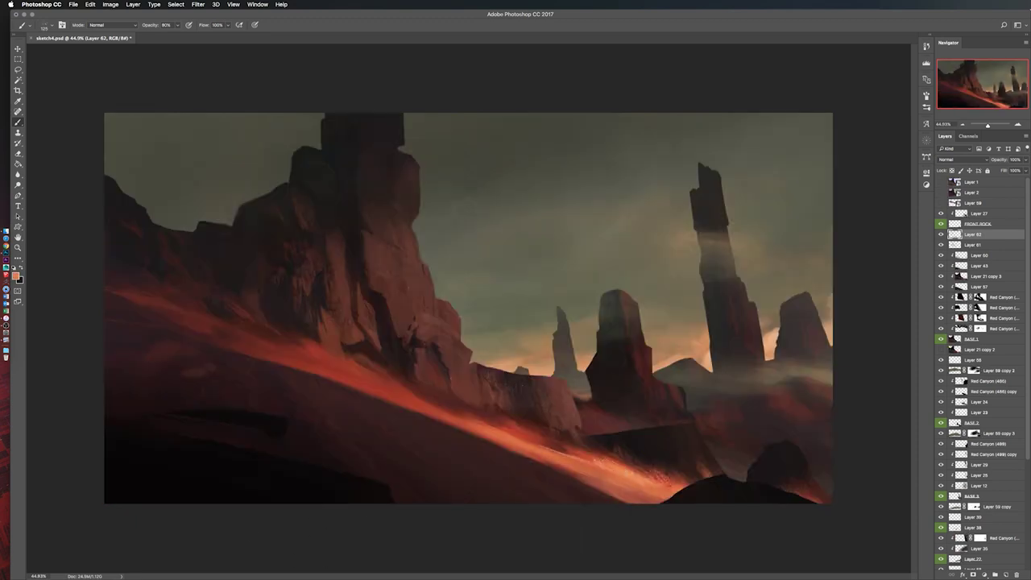
pyautogui.hotkey('ctrl', 'shift', 'h')
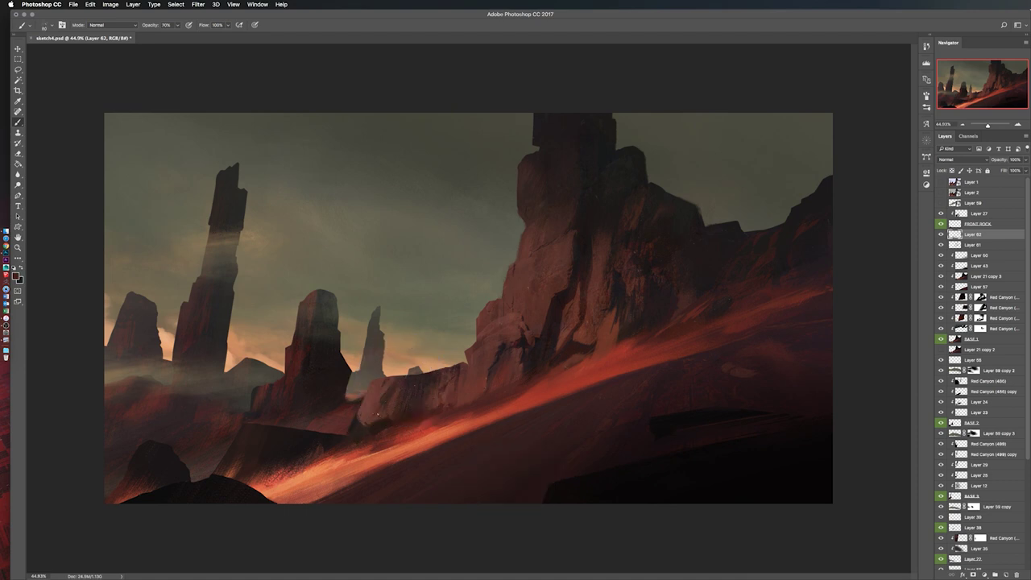
pyautogui.press('h')
pyautogui.press('h')
pyautogui.press('h')
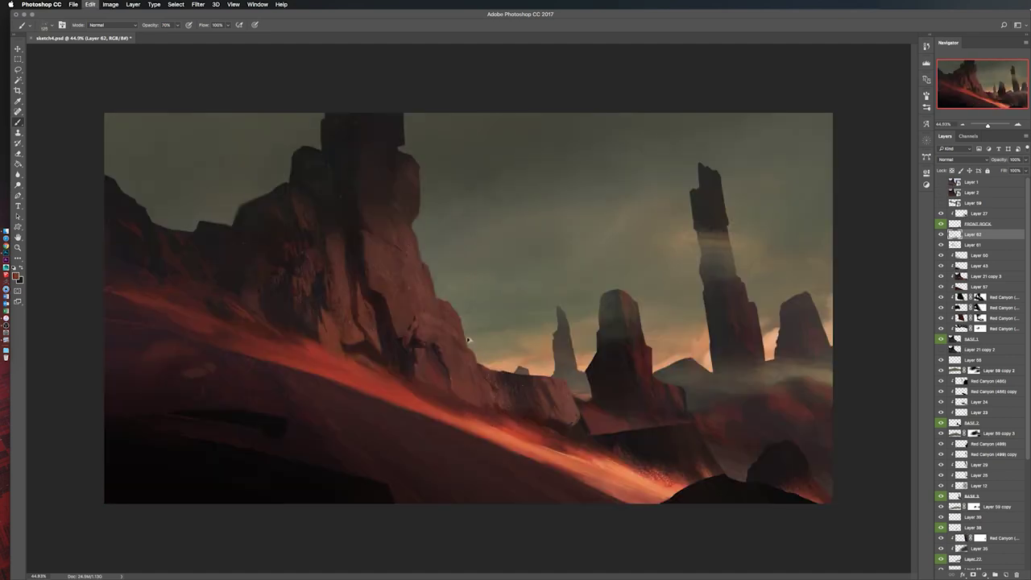
pyautogui.press('h')
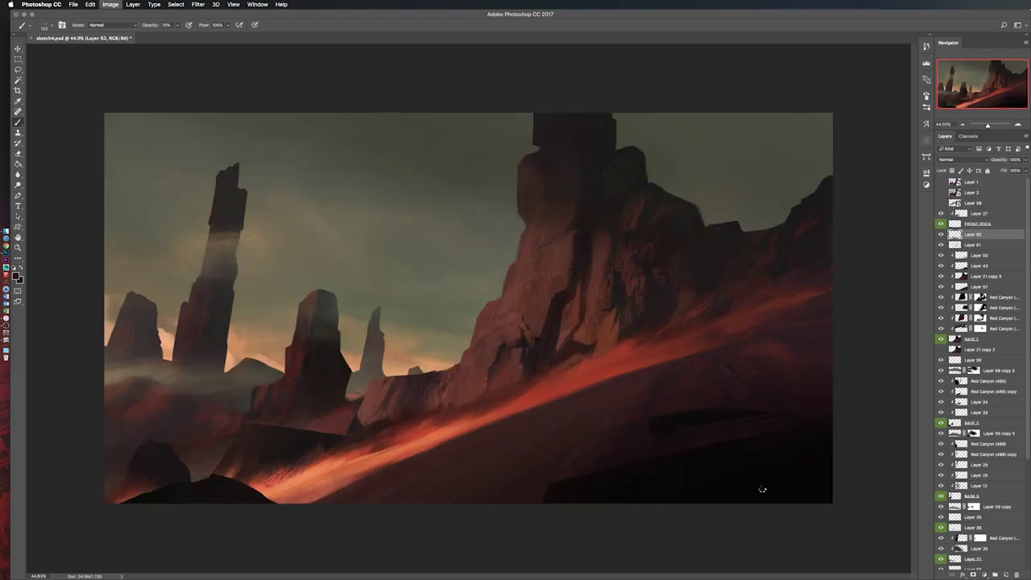
pyautogui.press('h')
# Step: Create a new blank Layer 63 above Layer 62
pyautogui.click(49, 27)
pyautogui.hotkey('ctrl', 'shift', 'n')
pyautogui.press('Return')
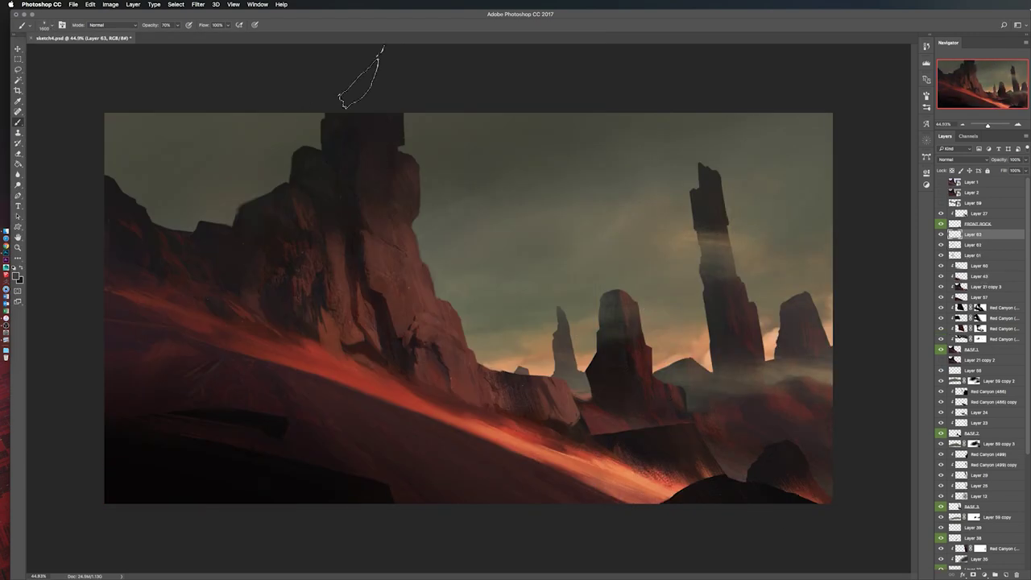
pyautogui.press('h')
pyautogui.press('v')
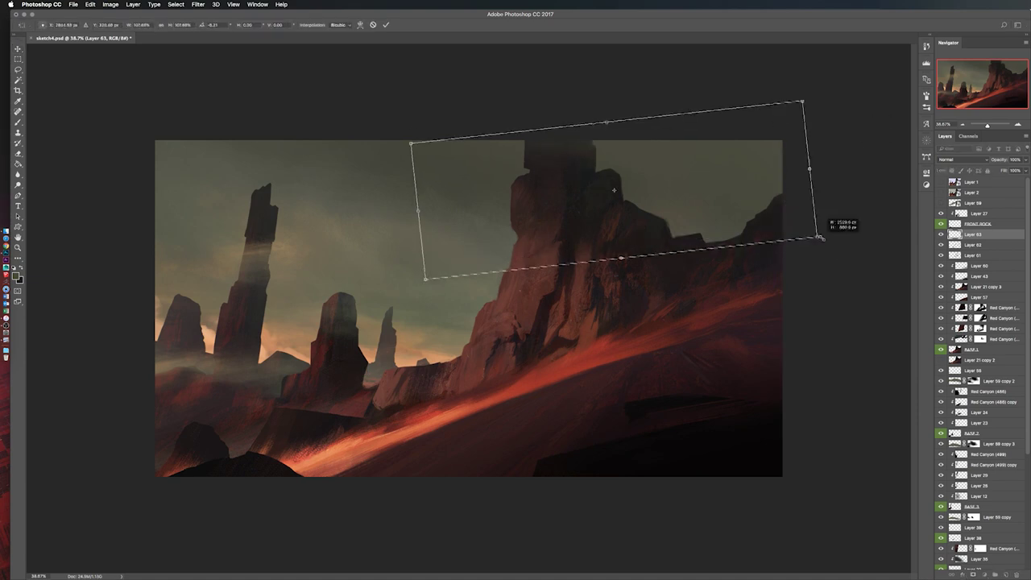
pyautogui.press('h')
# Step: Duplicate the cloud photo layer, place it in the upper sky behind the rock, and apply Levels
pyautogui.press('b')
pyautogui.moveTo(974, 203); pyautogui.dragTo(982, 403)
pyautogui.press('v')
pyautogui.moveTo(369, 265); pyautogui.dragTo(580, 294)
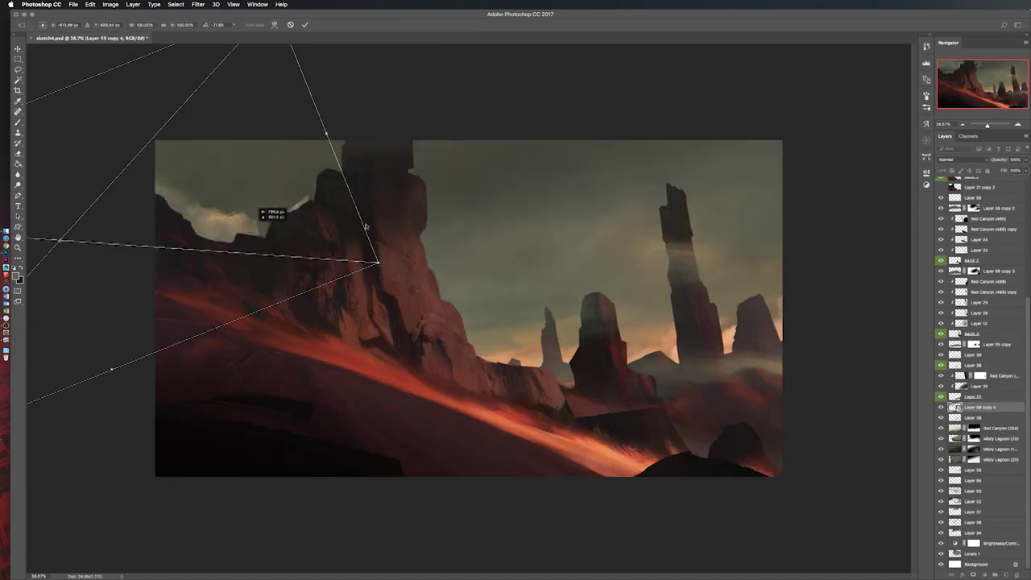
pyautogui.press('h')
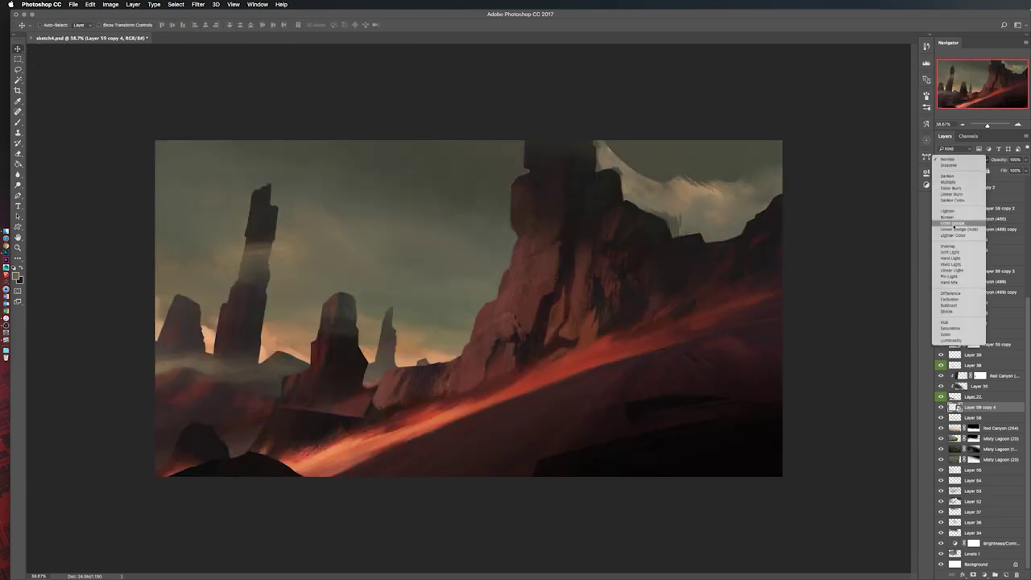
pyautogui.hotkey('ctrl', 'l')
pyautogui.press('Return')
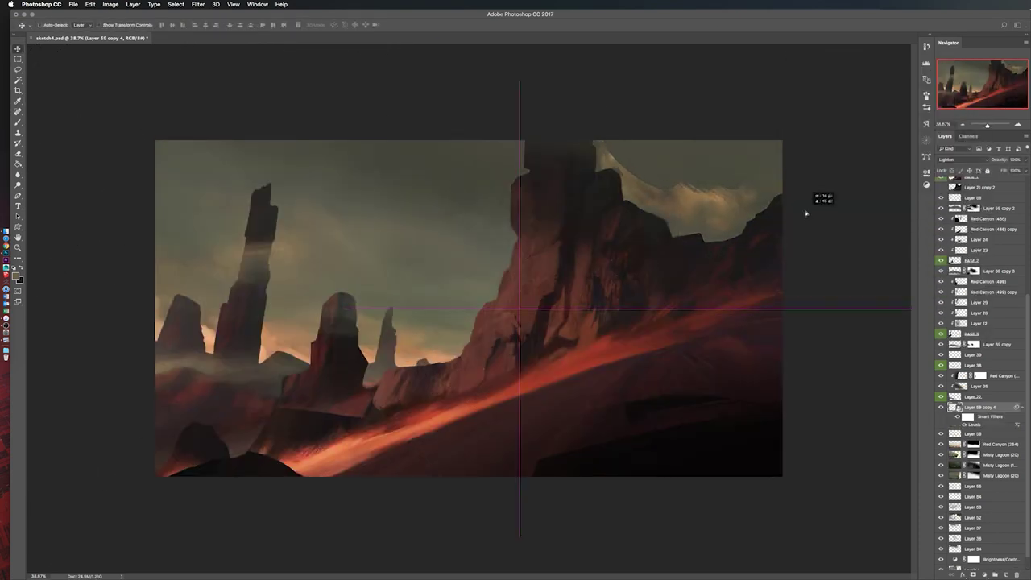
pyautogui.press('h')
# Step: On a new layer, paint over the upper-left clouds and pale sky arc, then lower brush opacity
pyautogui.hotkey('ctrl', 'shift', 'alt', 'n')
pyautogui.press('b')
pyautogui.moveTo(278, 173); pyautogui.dragTo(230, 166)
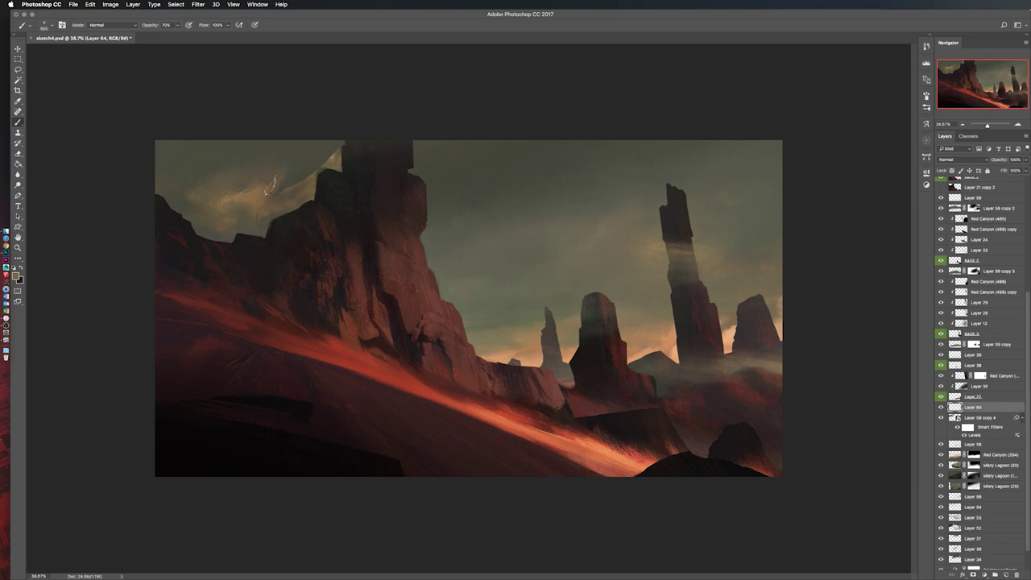
pyautogui.moveTo(270, 194); pyautogui.dragTo(338, 141)
pyautogui.press('v')
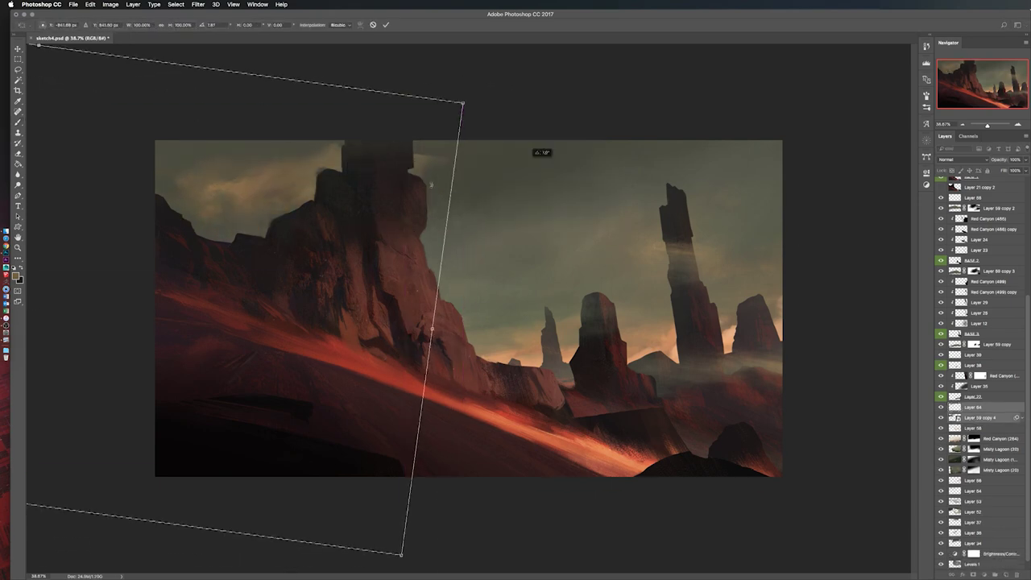
pyautogui.press('h')
pyautogui.hotkey('ctrl', '-')
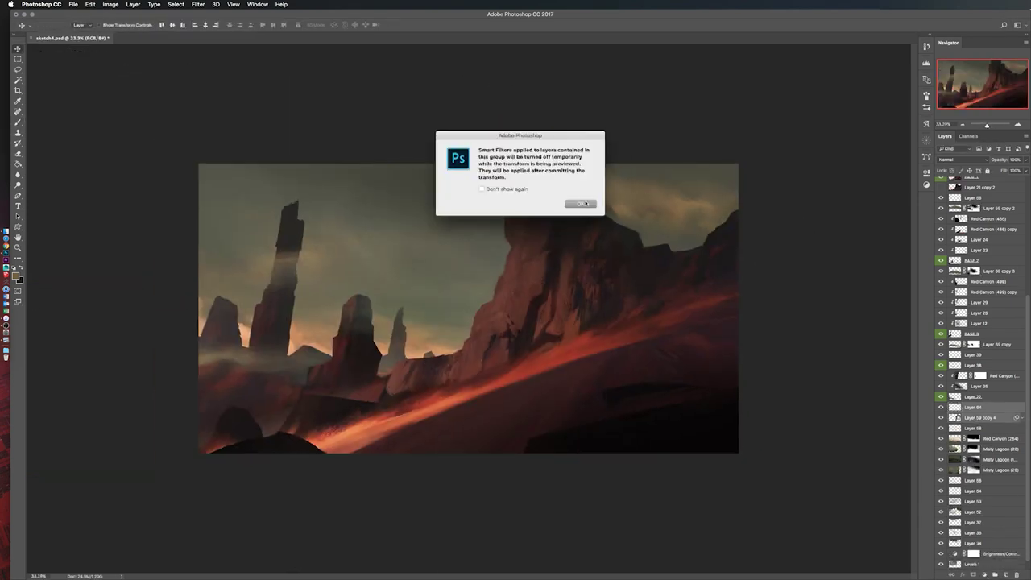
pyautogui.scroll(3, 516, 306)
pyautogui.press('b')
pyautogui.hotkey('ctrl', 'd')
pyautogui.press('4')
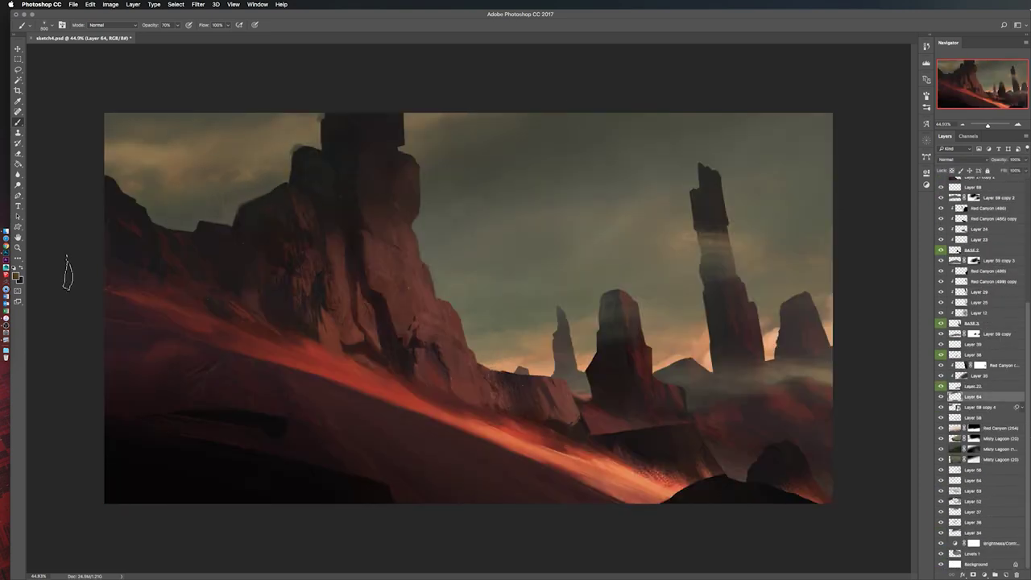
# Step: Select Layer 64 and then Layer 59 copy 2, checking the mirrored composition
pyautogui.hotkey('ctrl', 't')
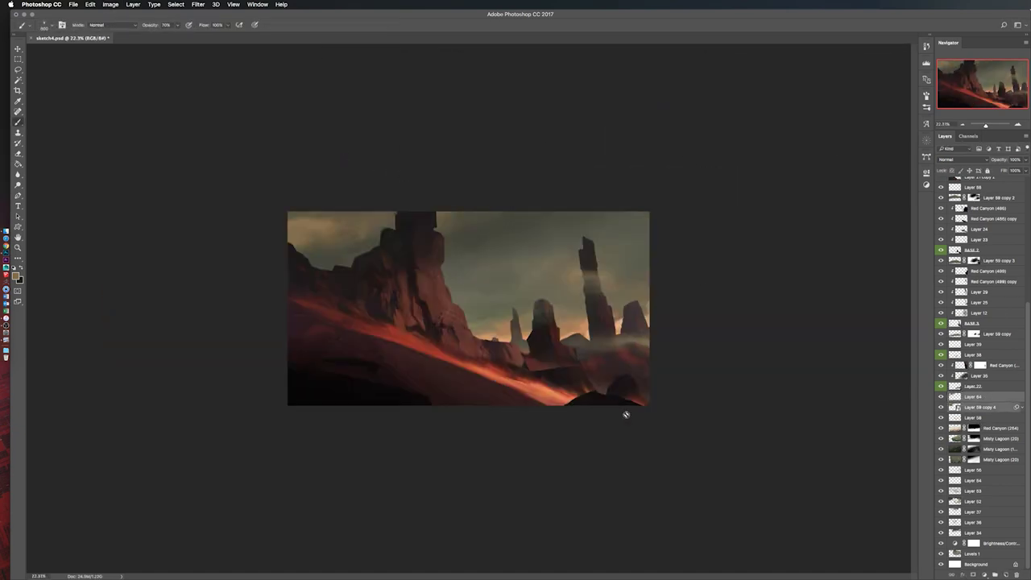
pyautogui.click(973, 397)
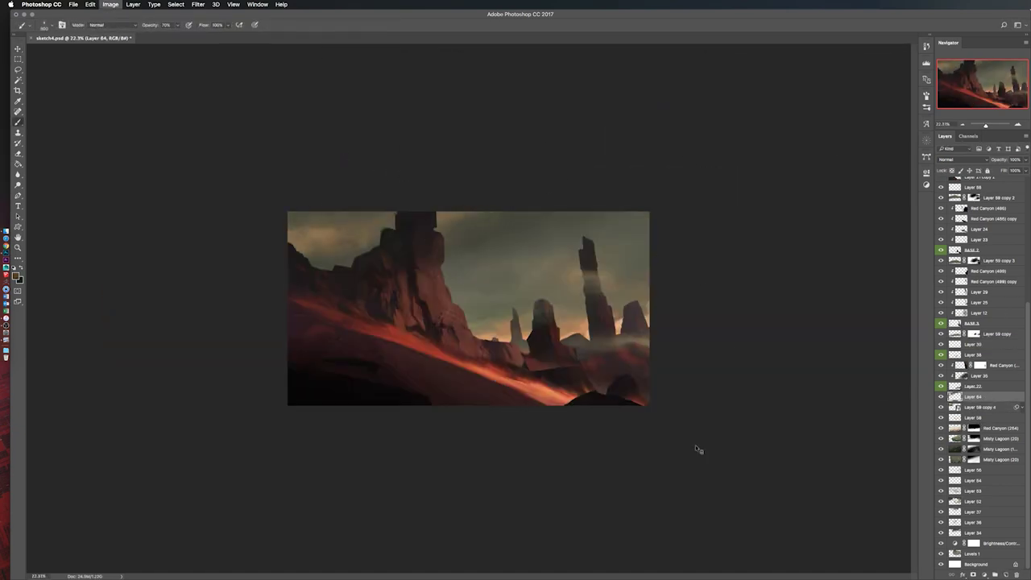
pyautogui.hotkey('ctrl', 'shift', 'h')
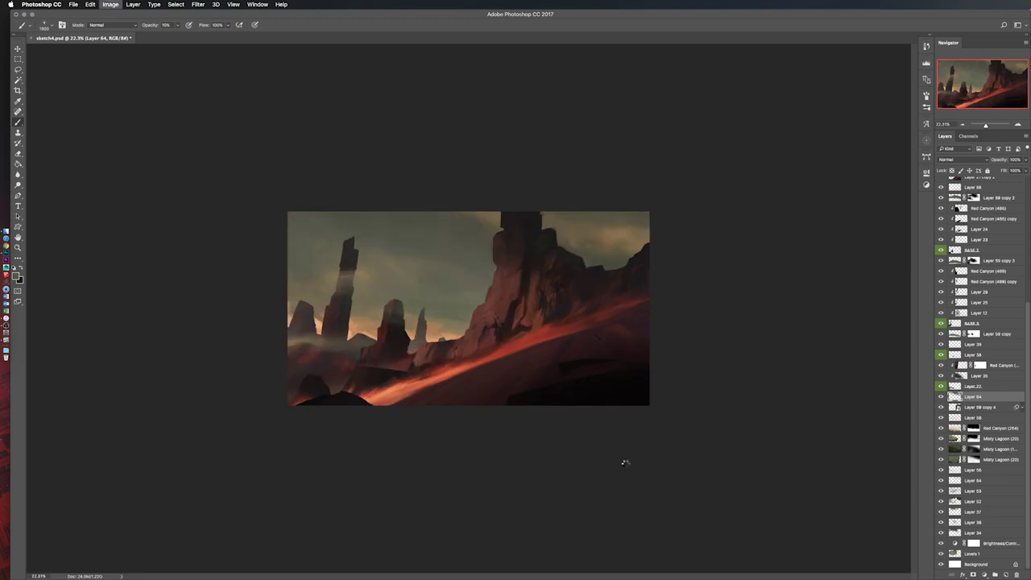
pyautogui.hotkey('ctrl', 'shift', 'h')
pyautogui.moveTo(985, 127); pyautogui.dragTo(988, 126)
pyautogui.keyDown('ctrl'); pyautogui.click(633, 311); pyautogui.keyUp('ctrl')
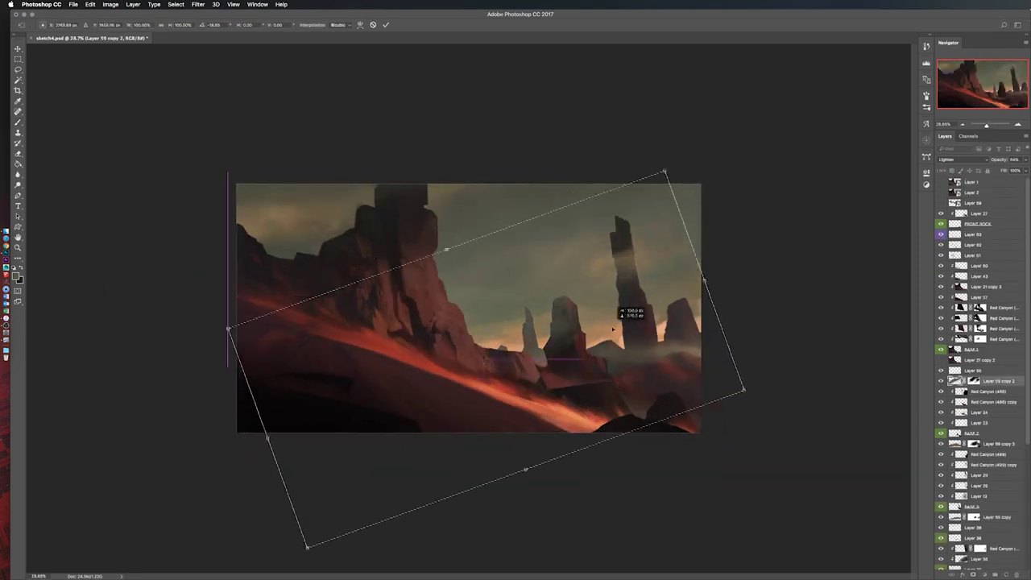
pyautogui.hotkey('ctrl', 'shift', 'h')
# Step: Target Layer 59 copy 2's mask with white, then try a 5° rotation and cancel it
pyautogui.hotkey('ctrl', '\\')
pyautogui.press('d')
pyautogui.press('8')
pyautogui.hotkey('ctrl', '2')
pyautogui.hotkey('ctrl', 'shift', 'h')
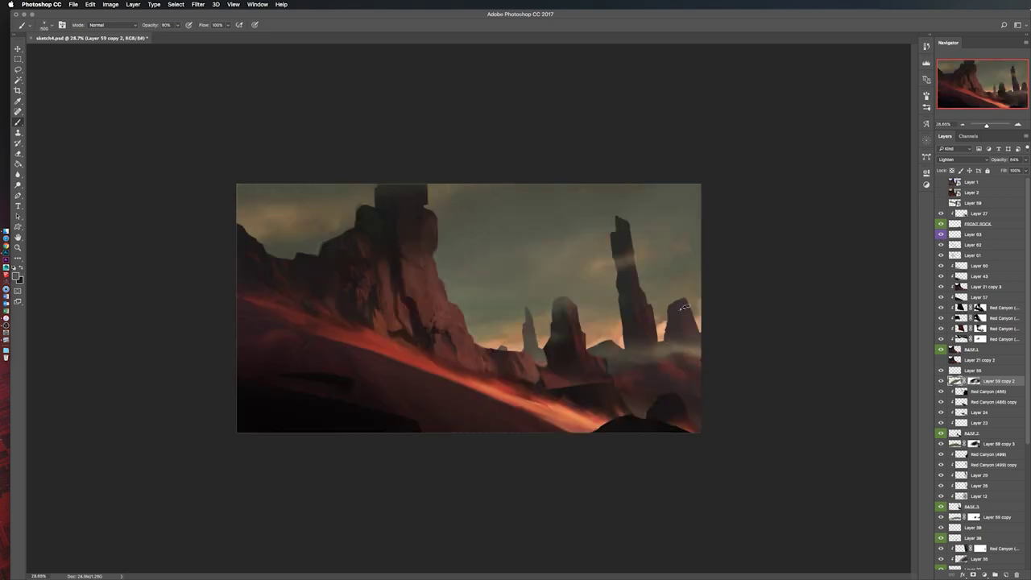
pyautogui.hotkey('ctrl', 'shift', 'h')
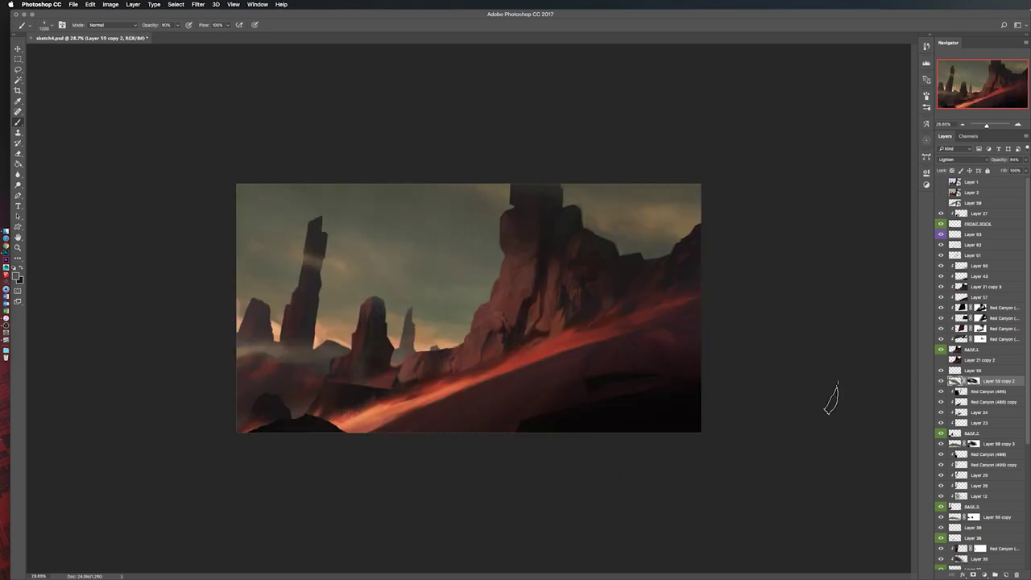
pyautogui.hotkey('ctrl', 't')
pyautogui.moveTo(698, 226); pyautogui.dragTo(579, 299)
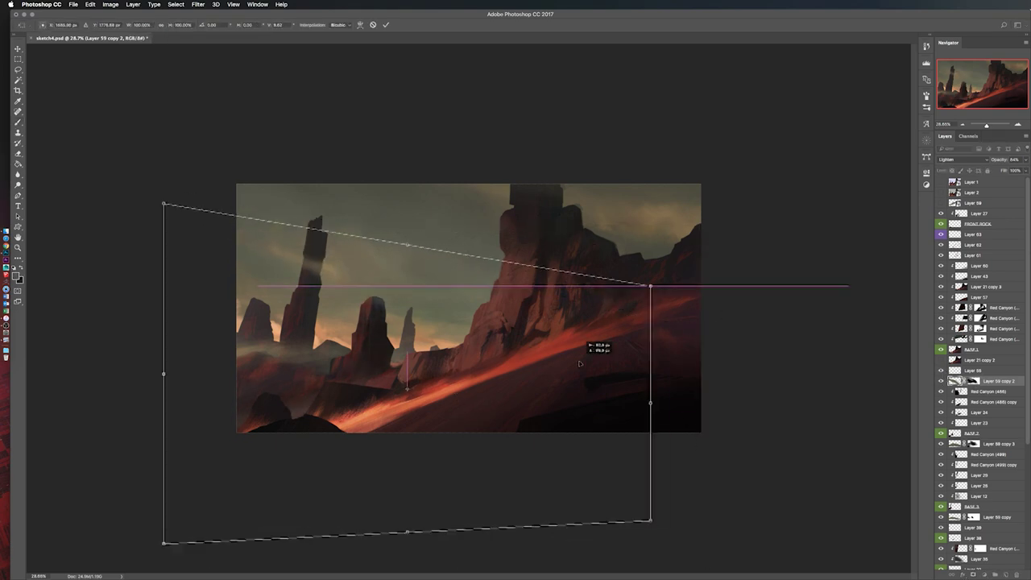
pyautogui.press('Escape')
pyautogui.hotkey('ctrl', 'shift', 'h')
pyautogui.hotkey('ctrl', '1')
# Step: Hide Layer 63's dark overlay and merge Layer 61 down into Layer 62
pyautogui.press('m')
pyautogui.press('b')
pyautogui.click(941, 234)
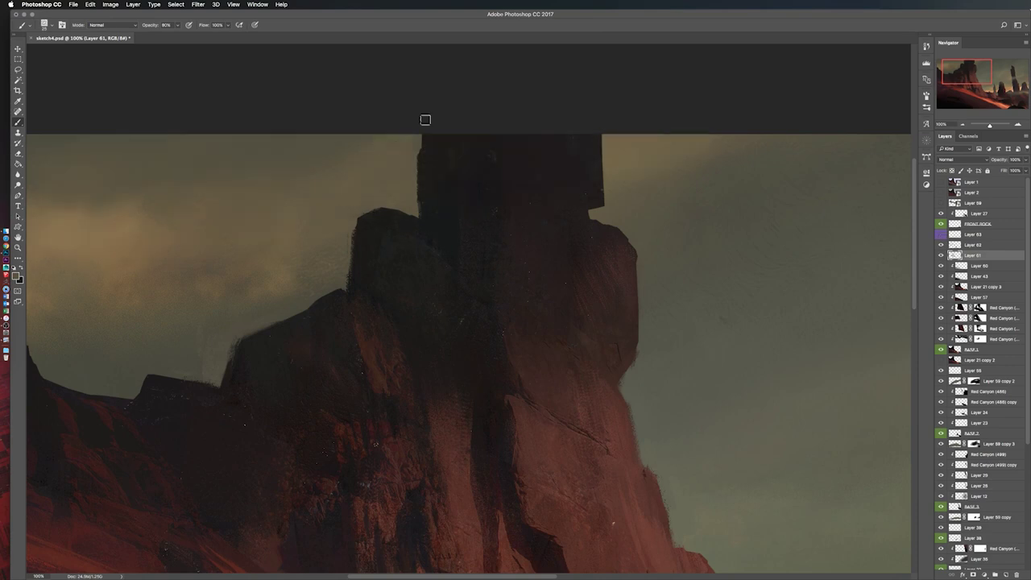
pyautogui.scroll(2, 602, 153)
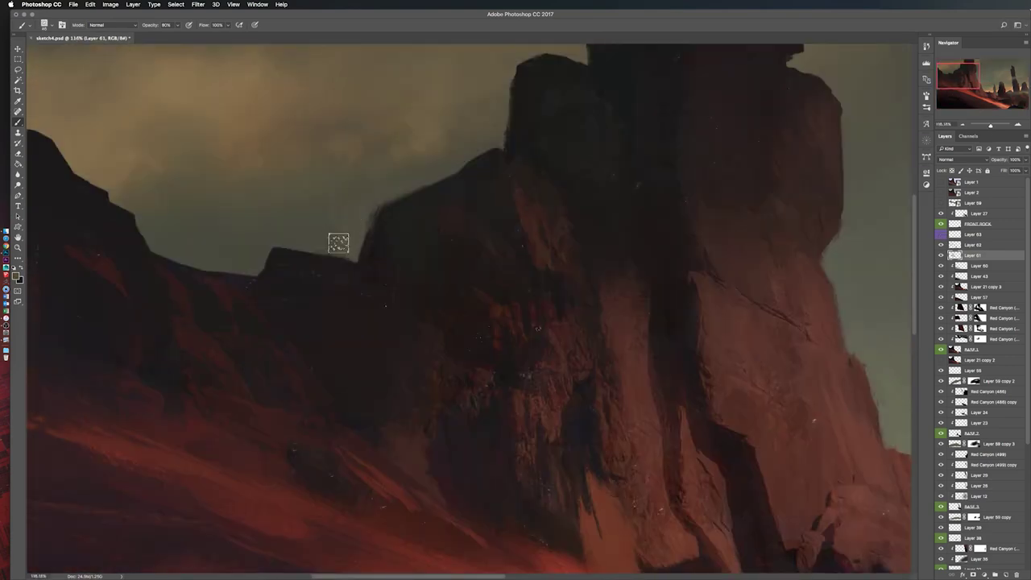
pyautogui.hotkey('alt', ']')
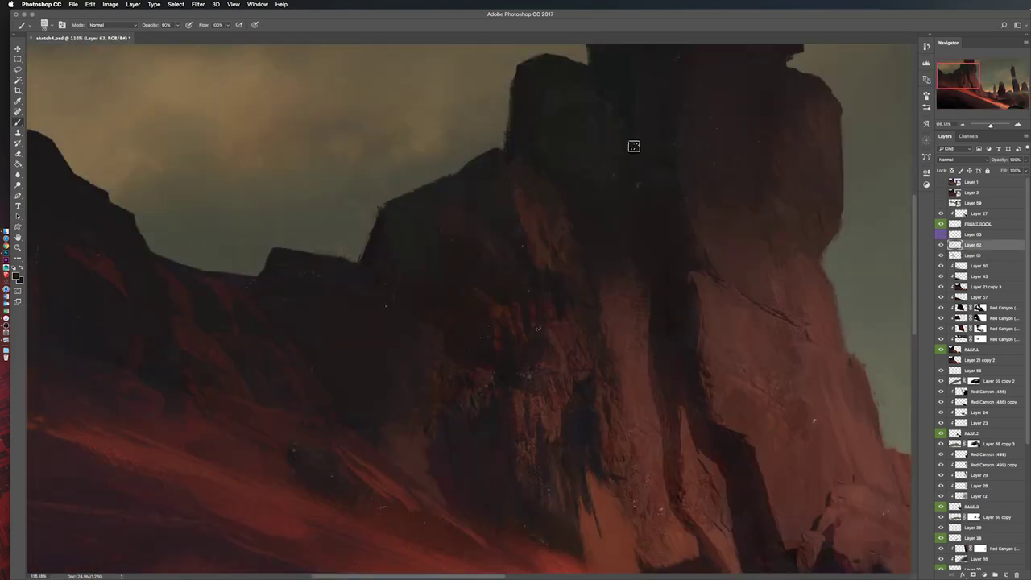
pyautogui.hotkey('ctrl', '0')
pyautogui.hotkey('ctrl', 'shift', 'h')
pyautogui.scroll(5, 444, 185)
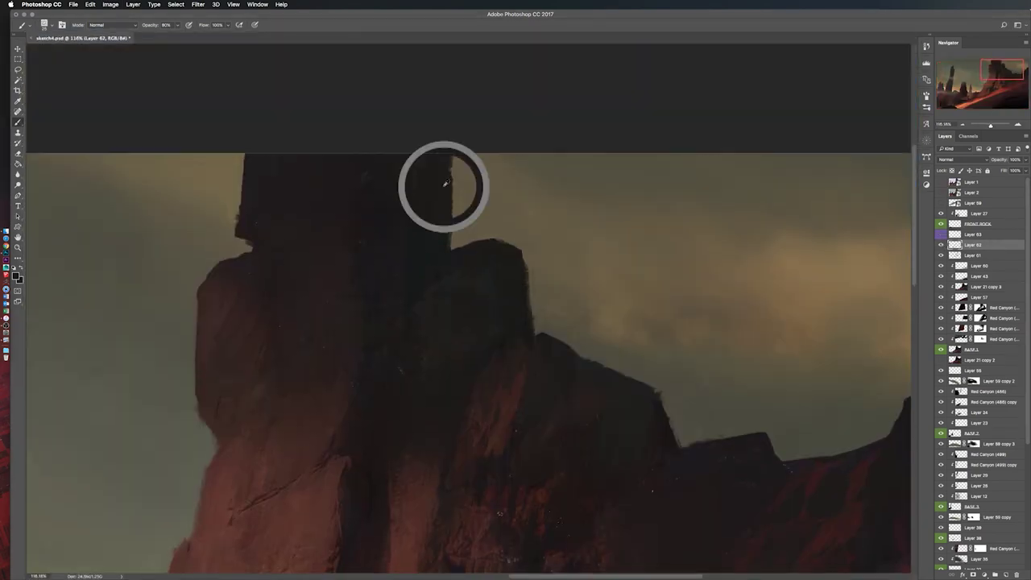
pyautogui.scroll(-4, 444, 184)
pyautogui.moveTo(790, 246); pyautogui.dragTo(600, 262)
pyautogui.hotkey('ctrl', 'e')
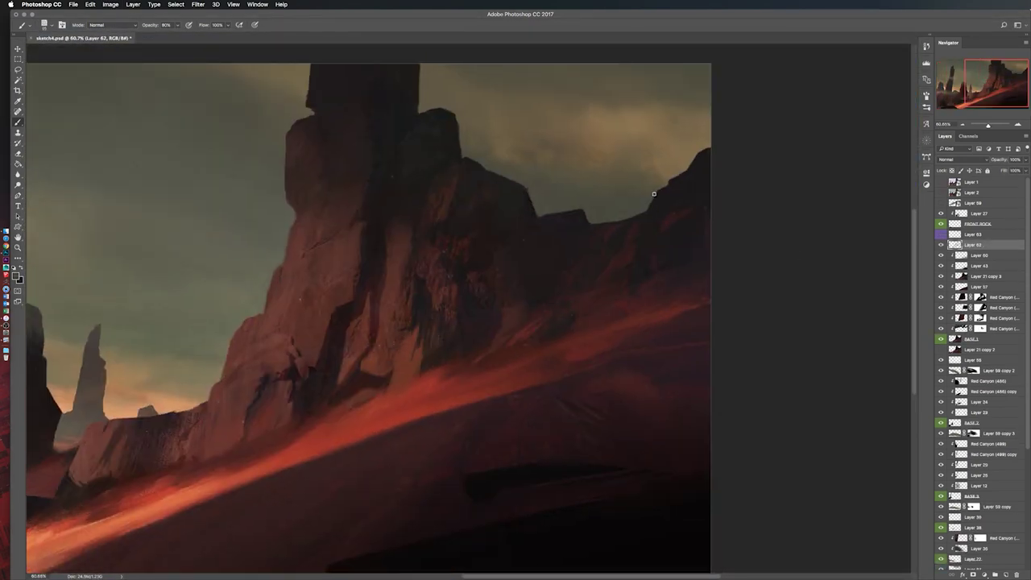
pyautogui.moveTo(988, 125); pyautogui.dragTo(989, 125)
# Step: On new Layer 65, lasso part of the tall rock face and paint within it
pyautogui.hotkey('ctrl', 'shift', 'alt', 'n')
pyautogui.press('l')
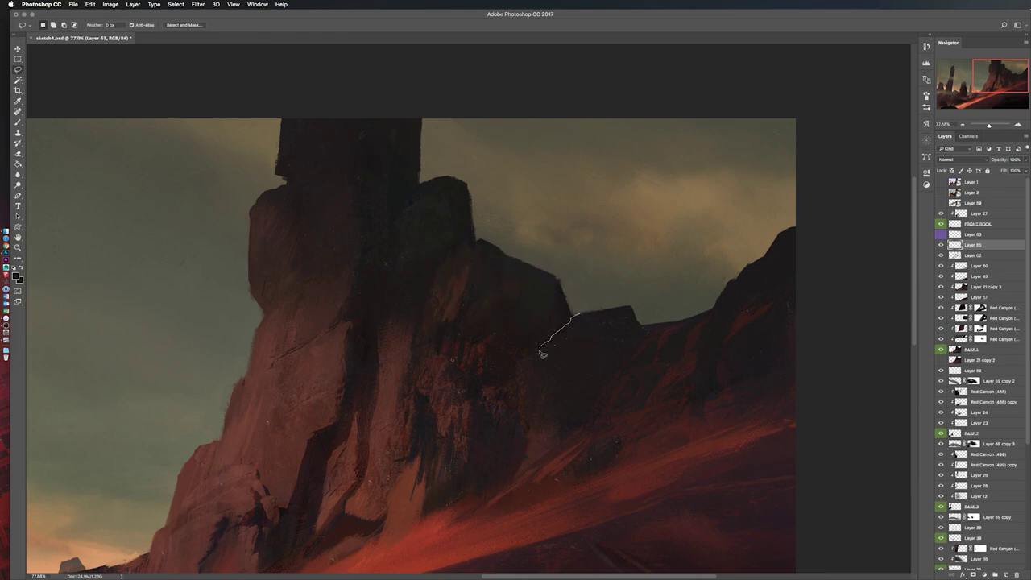
pyautogui.moveTo(580, 313); pyautogui.dragTo(524, 361)
pyautogui.press('b')
pyautogui.scroll(-2, 713, 213)
pyautogui.click(44, 24)
pyautogui.press('Escape')
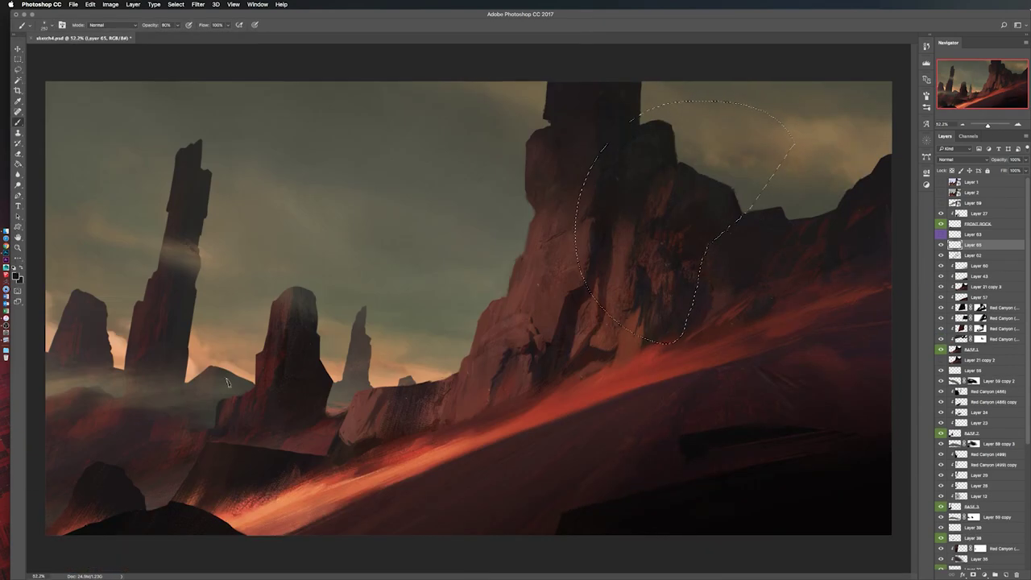
pyautogui.hotkey('ctrl', 'd')
pyautogui.press('h')
pyautogui.press('e')
pyautogui.scroll(-1, 229, 314)
# Step: Try Hue/Saturation and Curves adjustments on the selection, closing without applying them
pyautogui.press('m')
pyautogui.press('h')
# Step: Magic Wand-select the whole cliff mass, shade inside it, then deselect and zoom out
pyautogui.press('h')
pyautogui.hotkey('ctrl', 'u')
pyautogui.press('Escape')
pyautogui.hotkey('ctrl', 'm')
pyautogui.click(877, 47)
pyautogui.hotkey('ctrl', 'd')
pyautogui.press('l')
pyautogui.moveTo(281, 270); pyautogui.dragTo(246, 234)
pyautogui.press('e')
pyautogui.press('h')
pyautogui.press('b')
pyautogui.keyDown('ctrl'); pyautogui.click(956, 255); pyautogui.keyUp('ctrl')
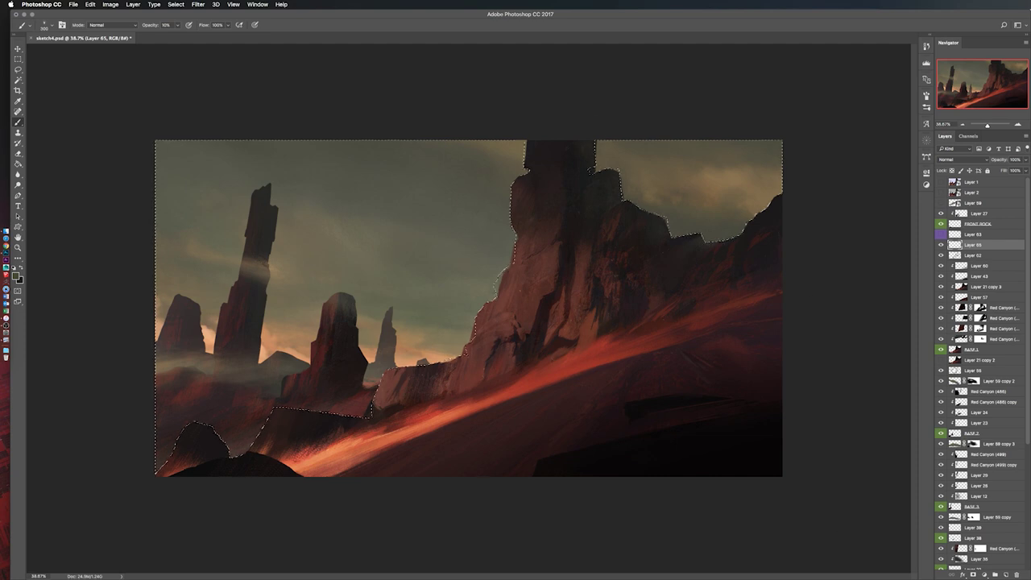
pyautogui.press('w')
pyautogui.click(956, 255)
pyautogui.hotkey('ctrl', 'd')
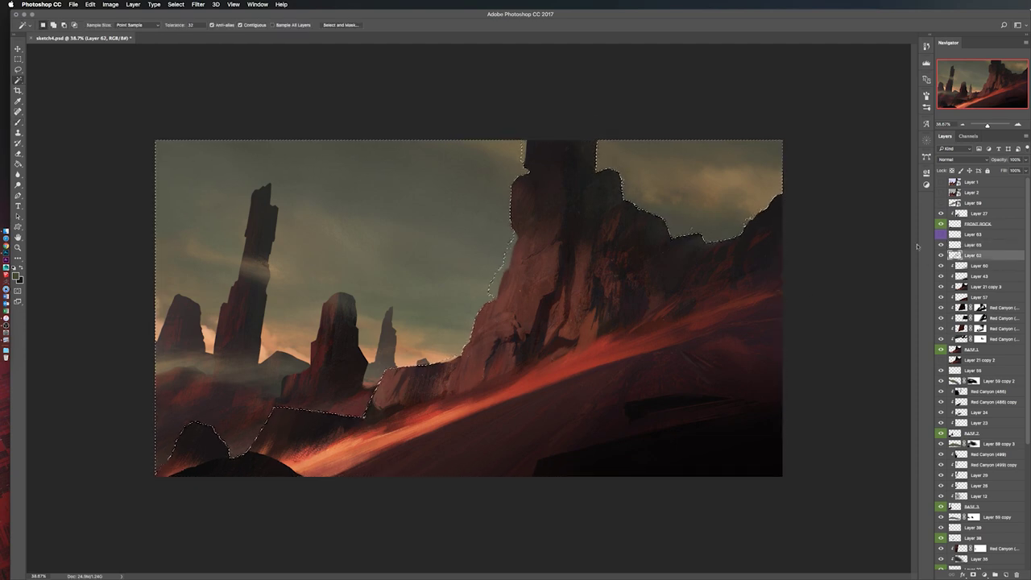
pyautogui.press('Return')
pyautogui.press('m')
pyautogui.press('h')
pyautogui.moveTo(988, 125); pyautogui.dragTo(986, 125)
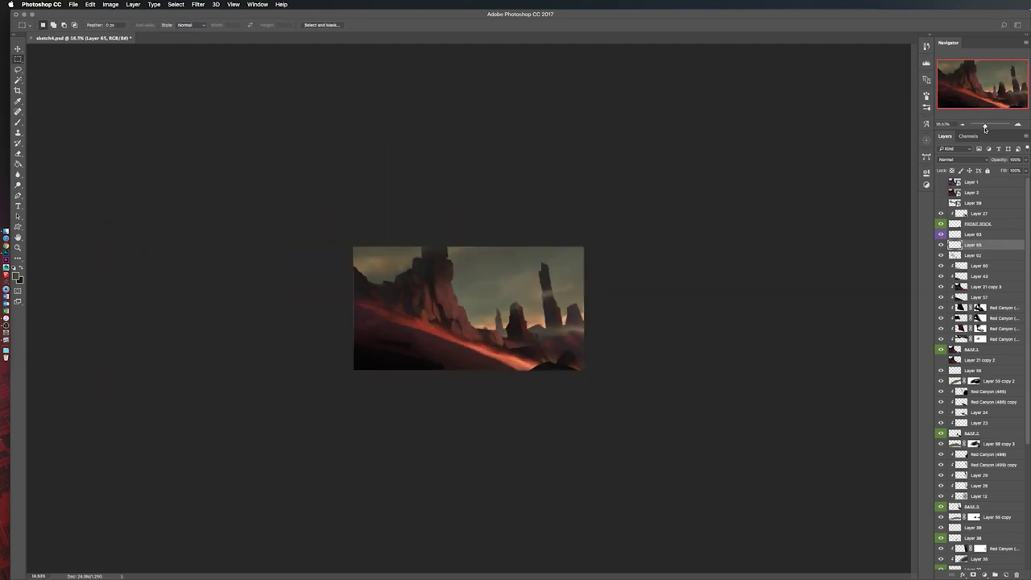
# Step: Try pasting the speckled texture as a new layer, then undo it
pyautogui.press('e')
pyautogui.press('h')
pyautogui.press('b')
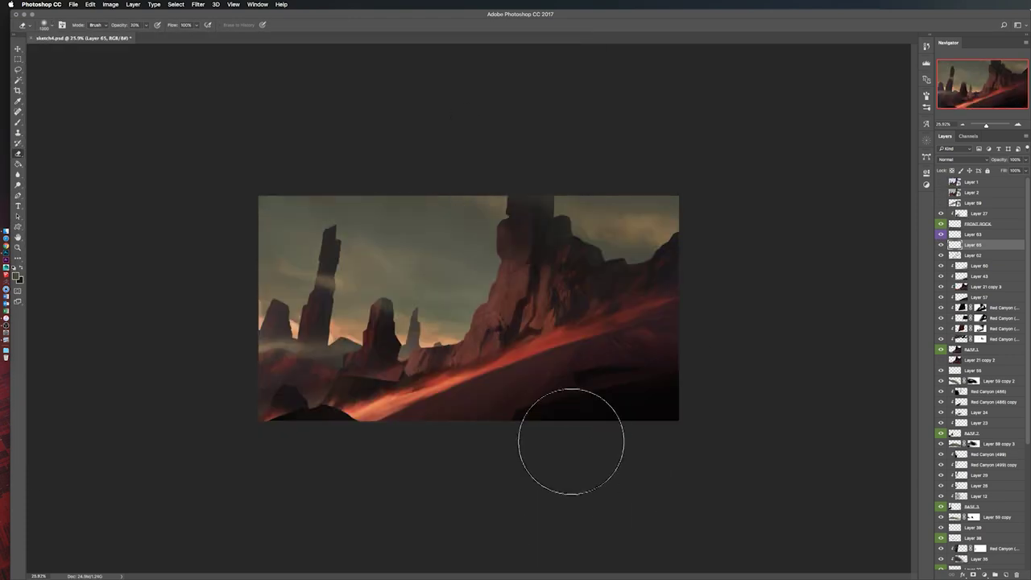
pyautogui.scroll(3, 570, 449)
pyautogui.scroll(2, 515, 368)
pyautogui.hotkey('ctrl', 'v')
pyautogui.hotkey('ctrl', 'z')
pyautogui.press('e')
pyautogui.scroll(-3, 803, 477)
# Step: Add a new empty layer above Layer 65 and merge the recent paint layers into Layer 67
pyautogui.press('b')
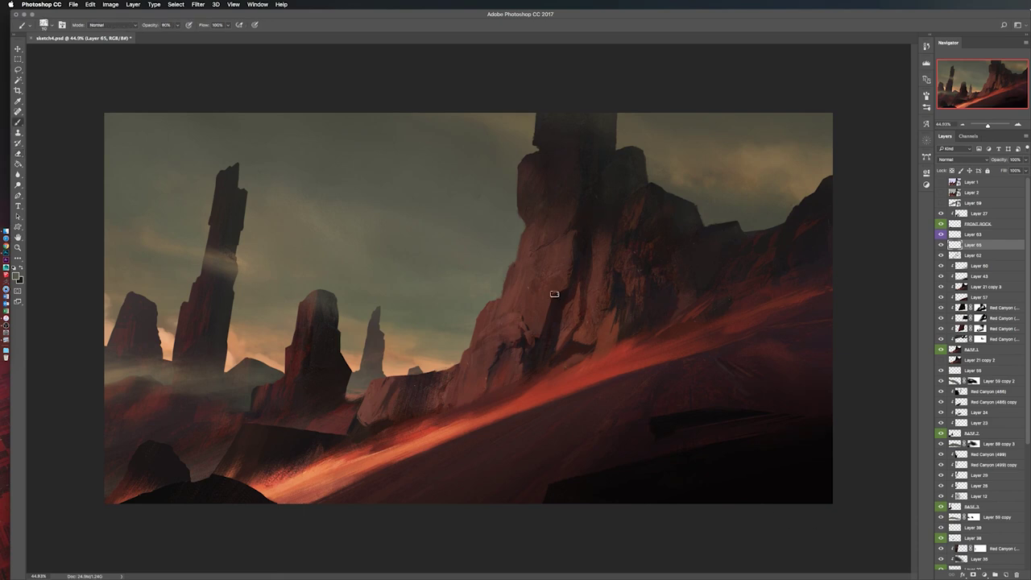
pyautogui.press('h')
pyautogui.hotkey('ctrl', 'shift', 'alt', 'n')
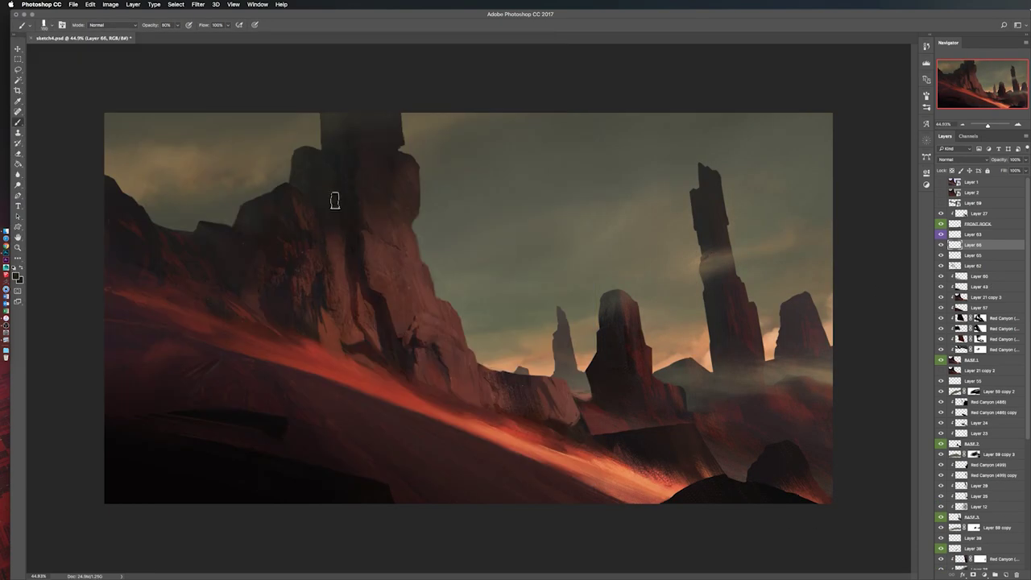
pyautogui.press('h')
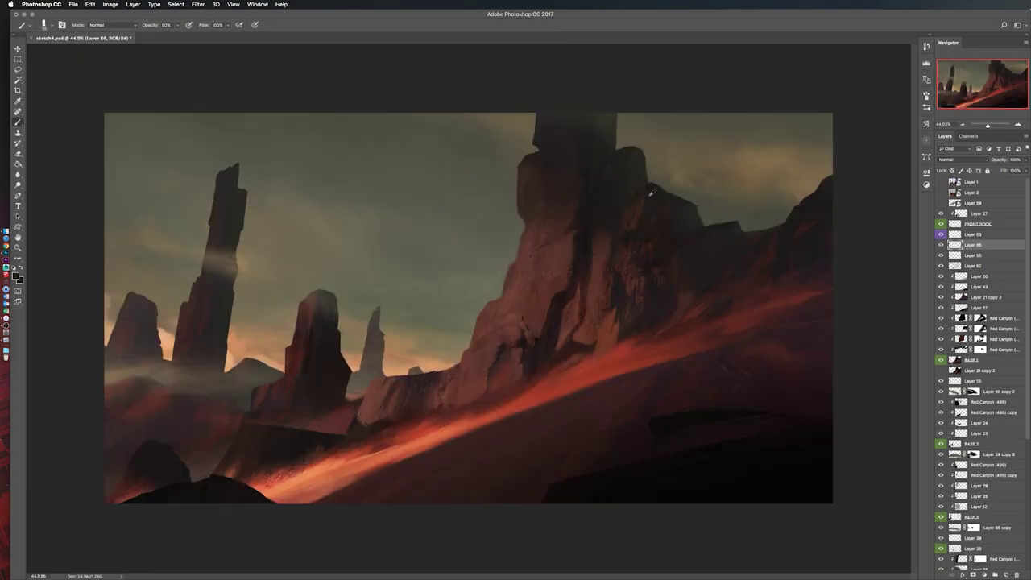
pyautogui.hotkey('ctrl', 'e')
pyautogui.hotkey('ctrl', 'e')
pyautogui.hotkey('ctrl', 'shift', 'alt', 'n')
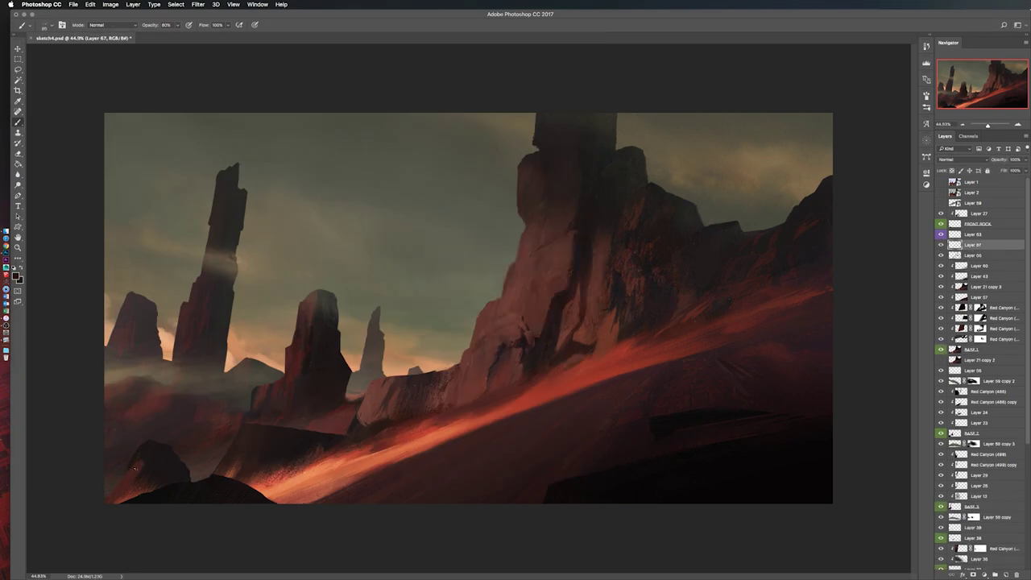
pyautogui.press('h')
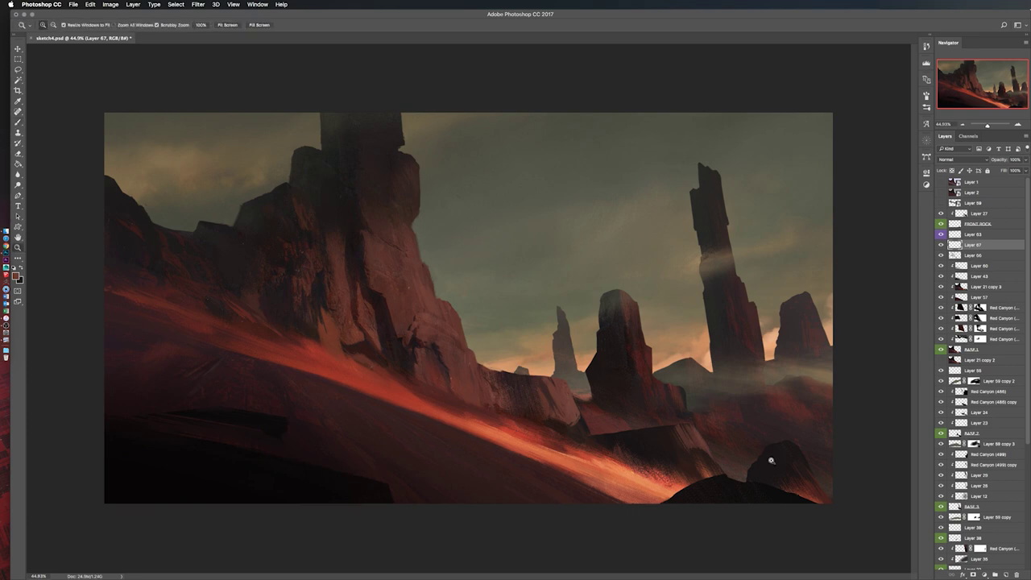
pyautogui.hotkey('ctrl', '1')
# Step: Paint a lighter stroke on the dark rock face at 100%, then check the mirrored painting
pyautogui.moveTo(364, 354); pyautogui.dragTo(334, 306)
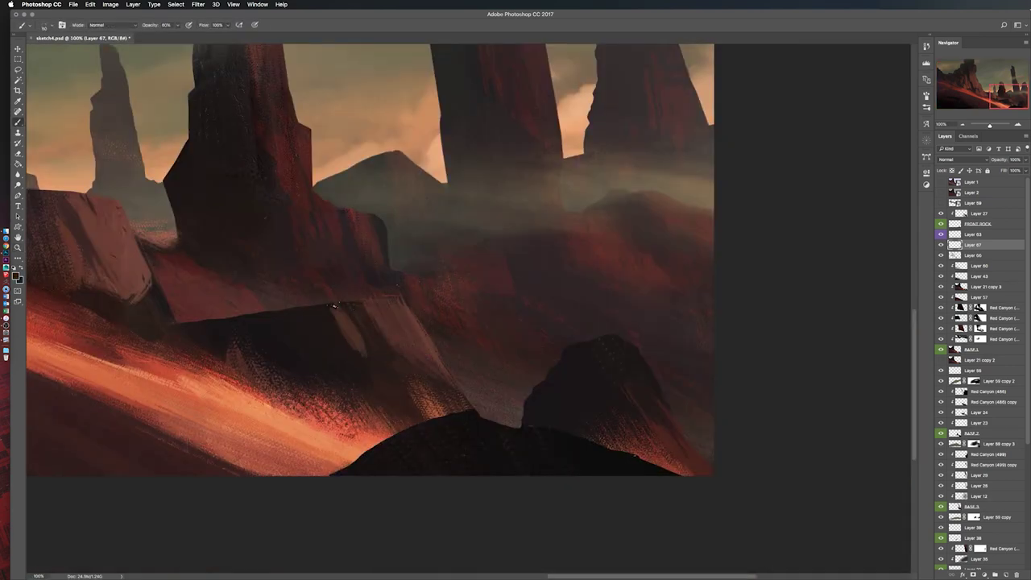
pyautogui.press('h')
pyautogui.hotkey('ctrl', '1')
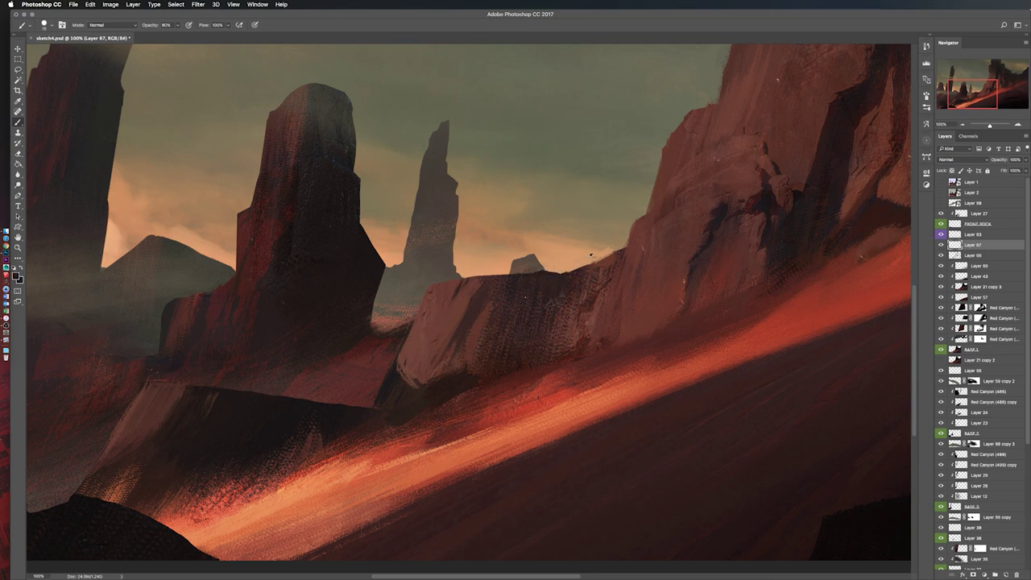
pyautogui.scroll(1, 551, 300)
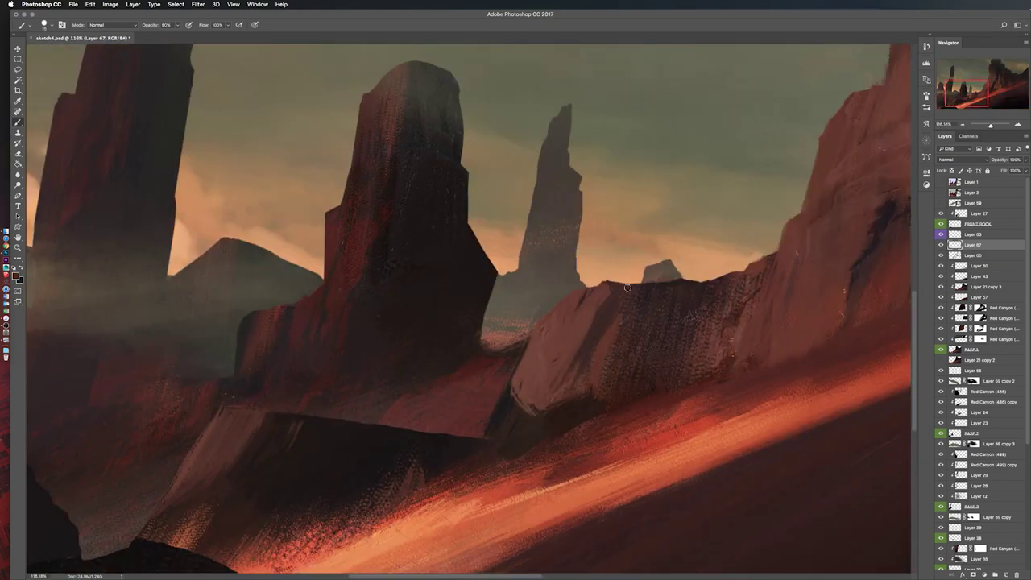
pyautogui.hotkey('ctrl', '0')
pyautogui.press('h')
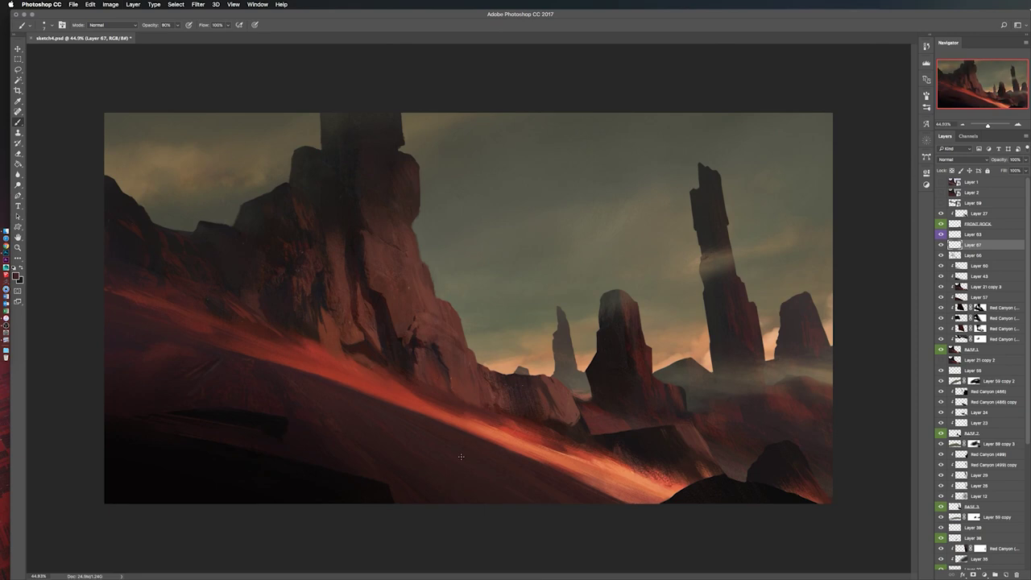
# Step: Duplicate Layer 57 and begin free-transforming the copy
pyautogui.click(975, 297)
pyautogui.hotkey('ctrl', 'j')
pyautogui.hotkey('ctrl', 't')
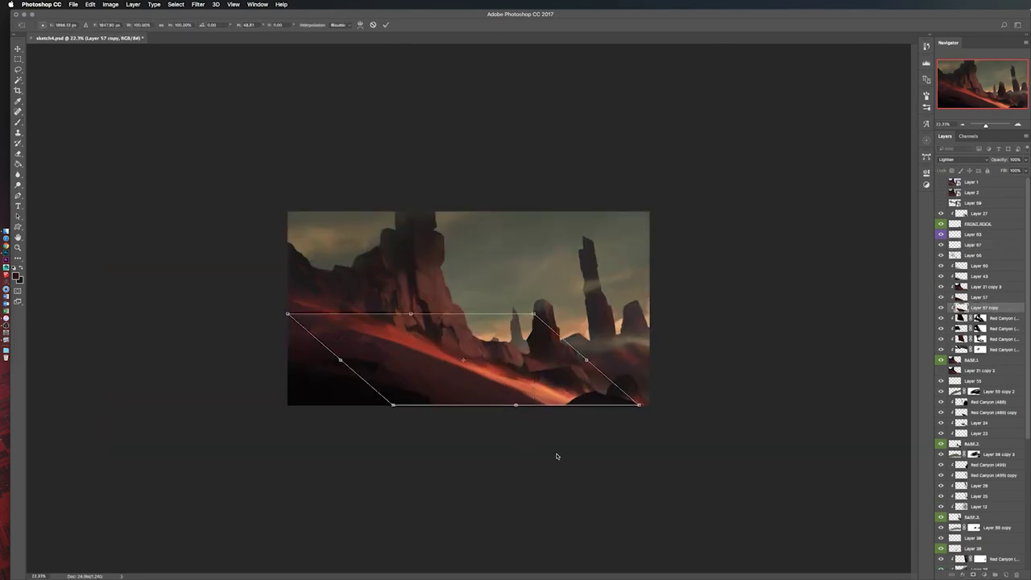
# Step: Dim the Layer 57 copy's highlights to output 164 and skew it along the lower slope
pyautogui.press('Return')
pyautogui.hotkey('ctrl', 'l')
pyautogui.moveTo(849, 153); pyautogui.dragTo(814, 163)
pyautogui.press('Return')
pyautogui.press('h')
pyautogui.hotkey('ctrl', 't')
pyautogui.moveTo(569, 424); pyautogui.dragTo(564, 350)
pyautogui.press('Return')
pyautogui.press('l')
# Step: Create a new Layer 68 above Layer 59 copy 2
pyautogui.hotkey('ctrl', '+')
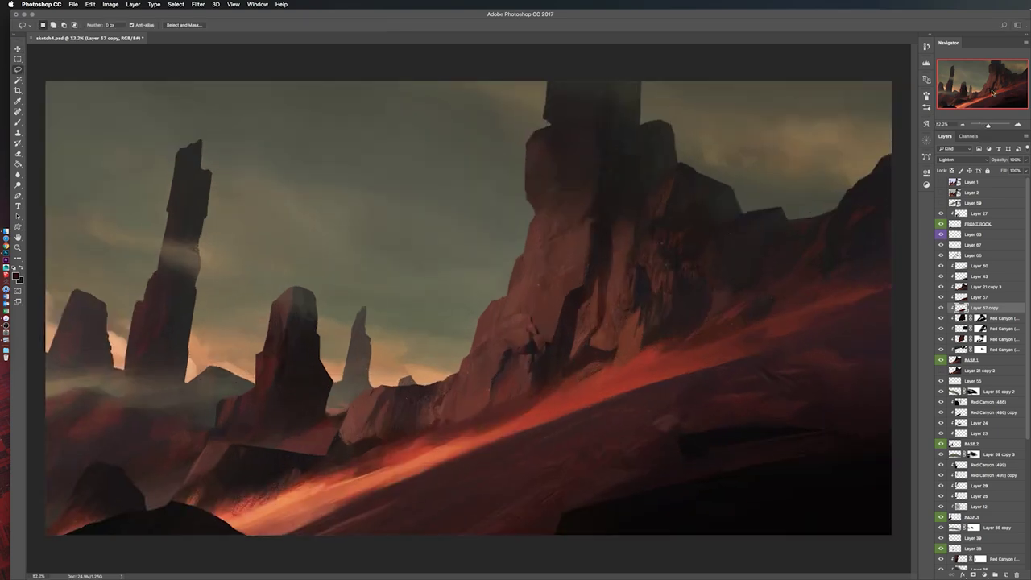
pyautogui.hotkey('ctrl', '-')
pyautogui.press('h')
pyautogui.click(958, 391)
pyautogui.hotkey('ctrl', 'shift', 'n')
pyautogui.press('Return')
pyautogui.press('b')
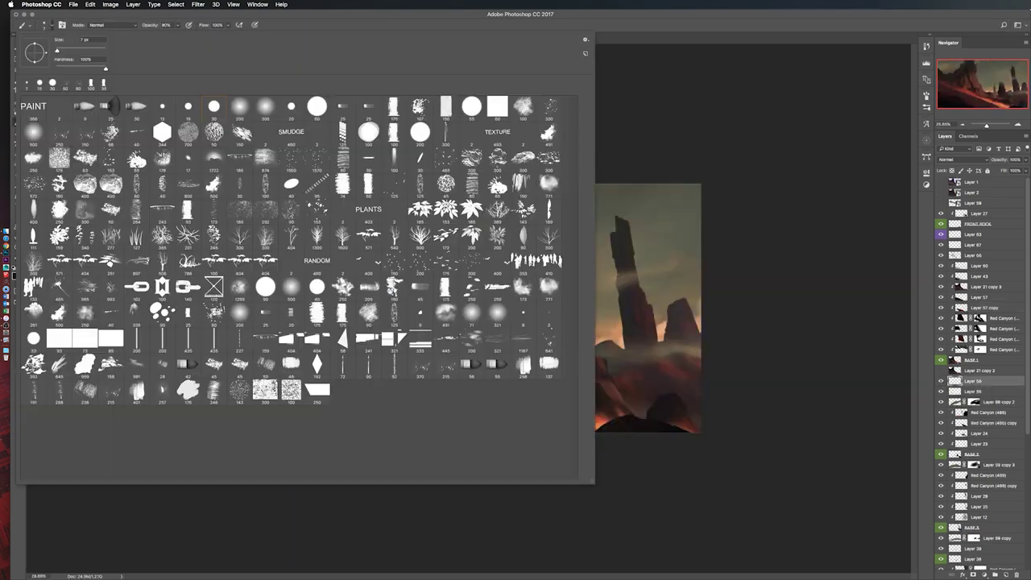
pyautogui.hotkey('ctrl', '+')
pyautogui.scroll(-1, 484, 363)
# Step: Move Layer 68 below Layer 59 copy 2 and sample a reddish tone from the central rock
pyautogui.click(973, 454)
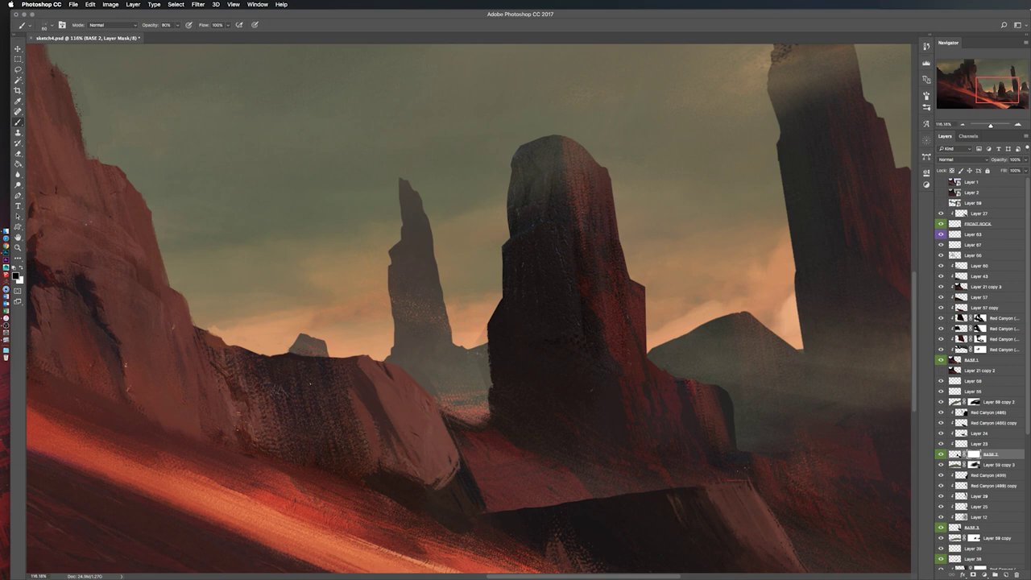
pyautogui.scroll(-2, 483, 363)
pyautogui.click(978, 381)
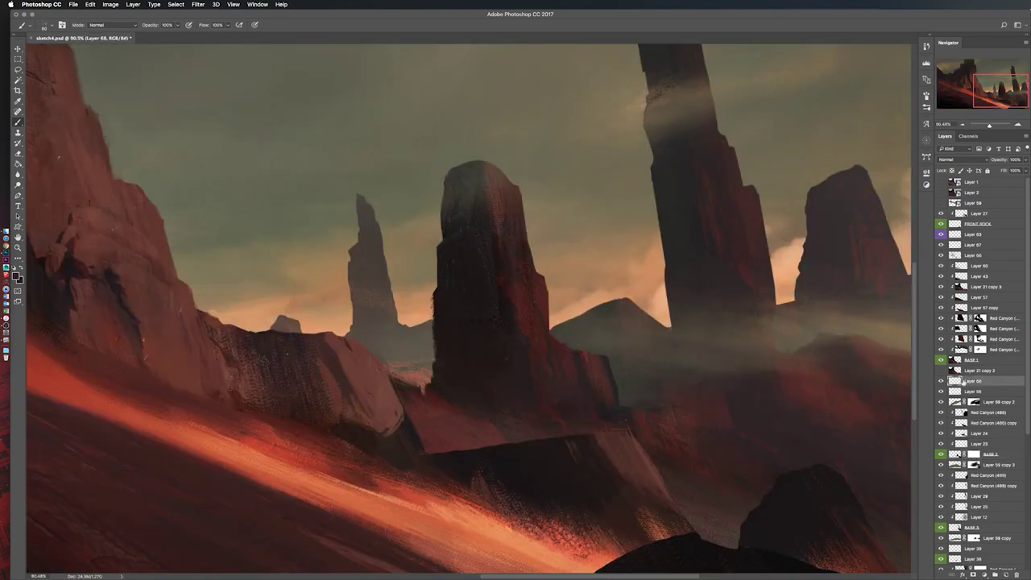
pyautogui.moveTo(979, 380); pyautogui.dragTo(978, 405)
pyautogui.keyDown('alt'); pyautogui.click(573, 358); pyautogui.keyUp('alt')
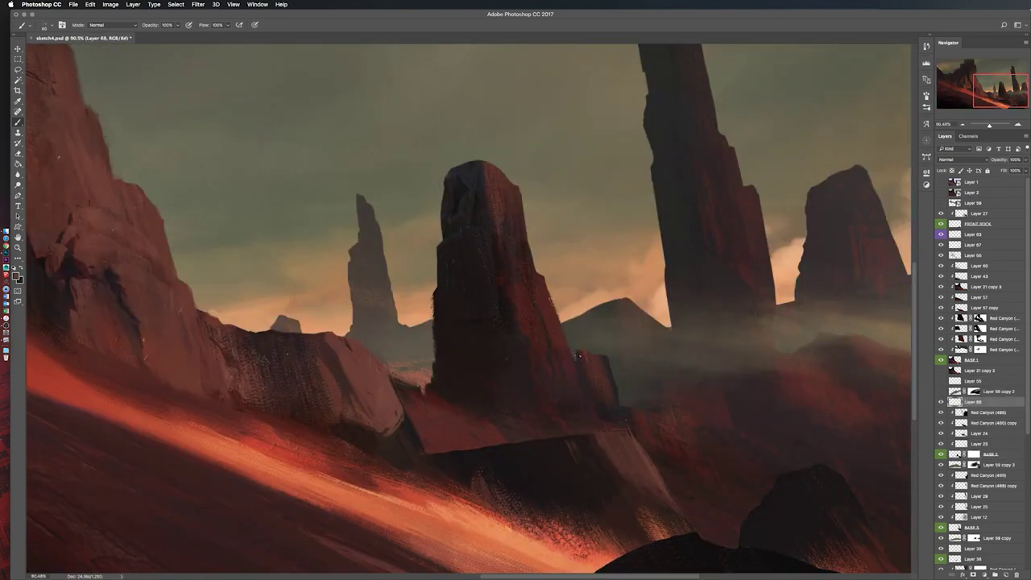
pyautogui.press('e')
pyautogui.press('b')
pyautogui.hotkey('ctrl', '-')
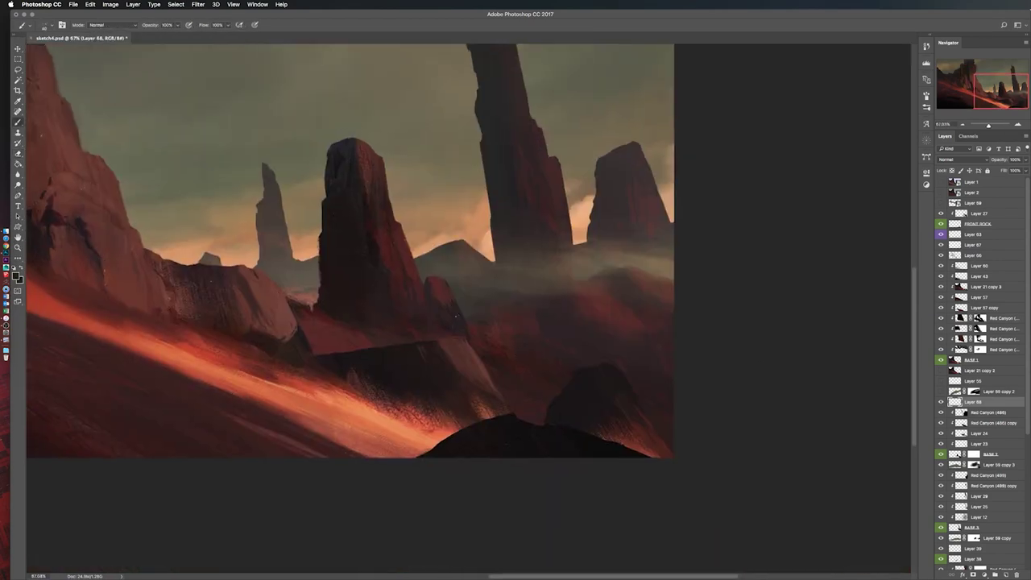
pyautogui.keyDown('alt'); pyautogui.click(376, 174); pyautogui.keyUp('alt')
pyautogui.click(975, 454)
pyautogui.keyDown('ctrl'); pyautogui.click(386, 203); pyautogui.keyUp('ctrl')
# Step: Inspect the misty area at 200% and mirror the whole painting to check composition
pyautogui.press('h')
pyautogui.hotkey('ctrl', '1')
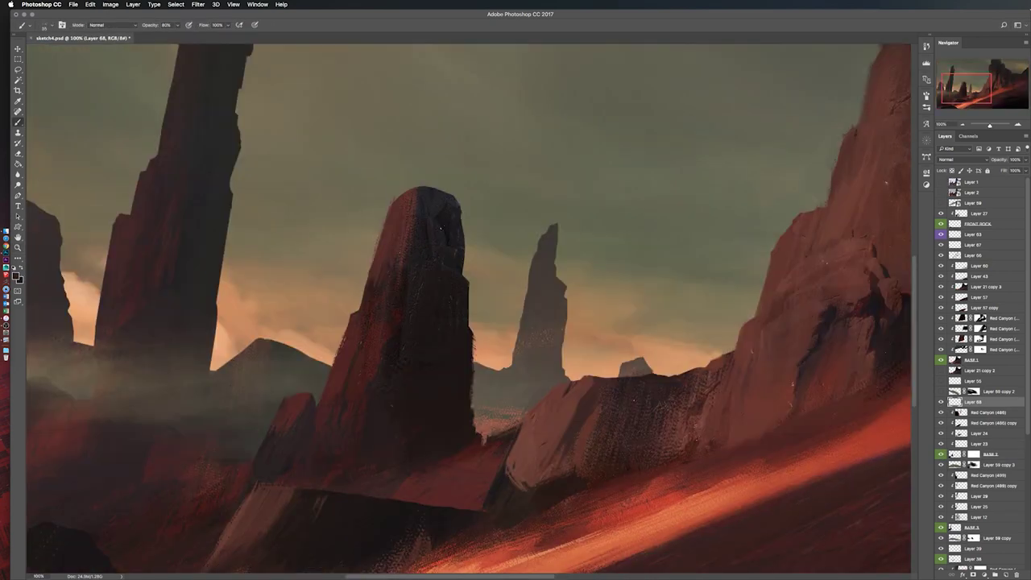
pyautogui.scroll(-3, 444, 368)
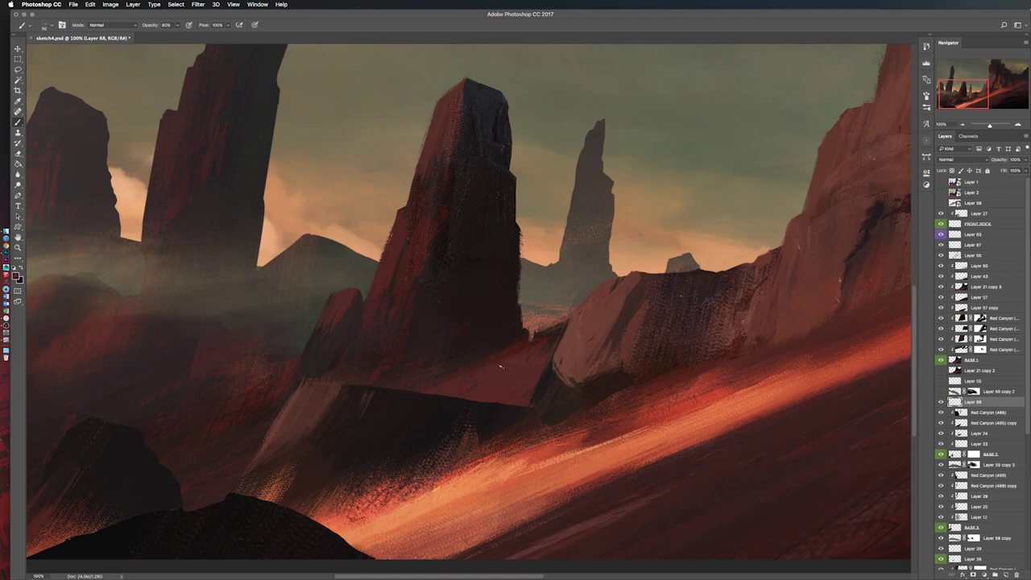
pyautogui.press('z')
pyautogui.moveTo(444, 362); pyautogui.dragTo(632, 284)
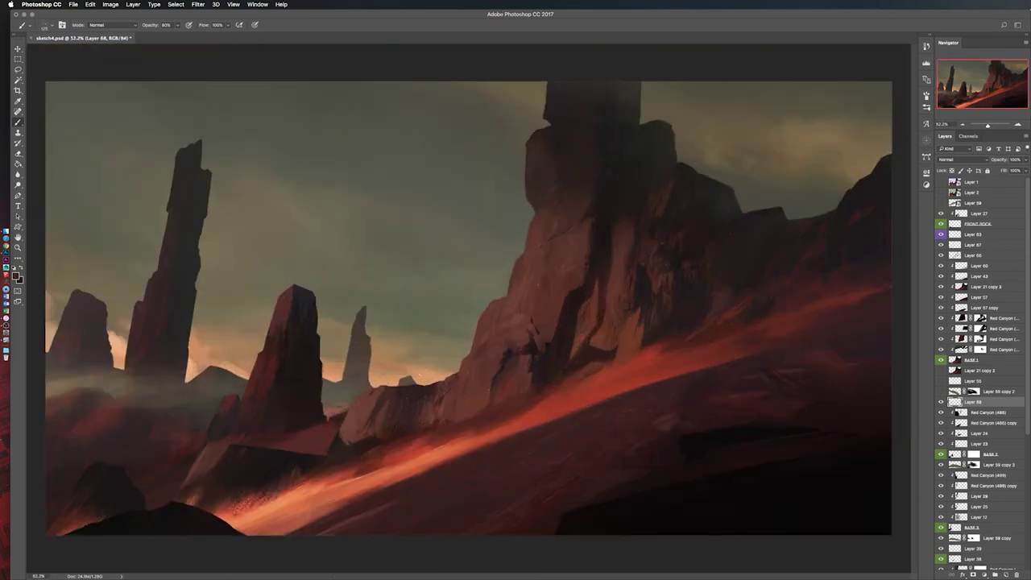
pyautogui.hotkey('ctrl', '0')
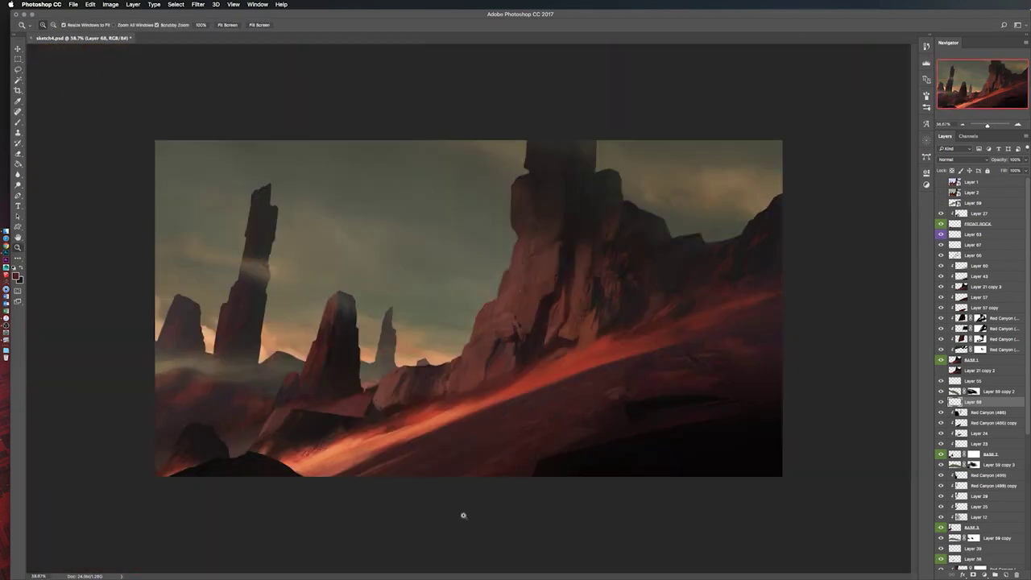
pyautogui.hotkey('ctrl', 'shift', 'h')
pyautogui.press('b')
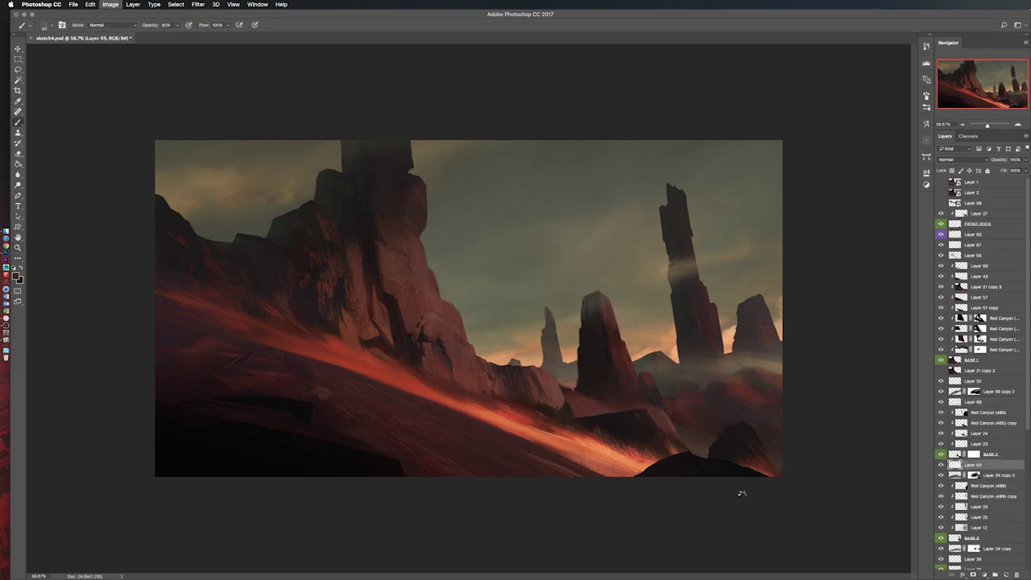
# Step: Check the left rocks and mist at 100% and 200%, and set brush opacity to 100%
pyautogui.hotkey('ctrl', 'shift', 'h')
pyautogui.hotkey('ctrl', '1')
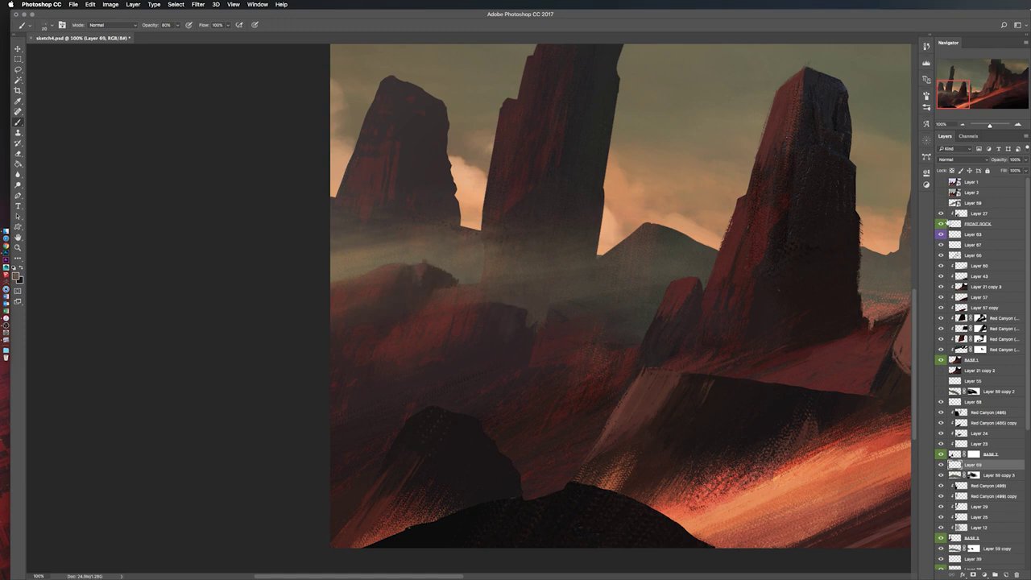
pyautogui.hotkey('ctrl', 'shift', 'h')
pyautogui.hotkey('ctrl', '=')
pyautogui.hotkey('ctrl', '=')
pyautogui.hotkey('ctrl', '=')
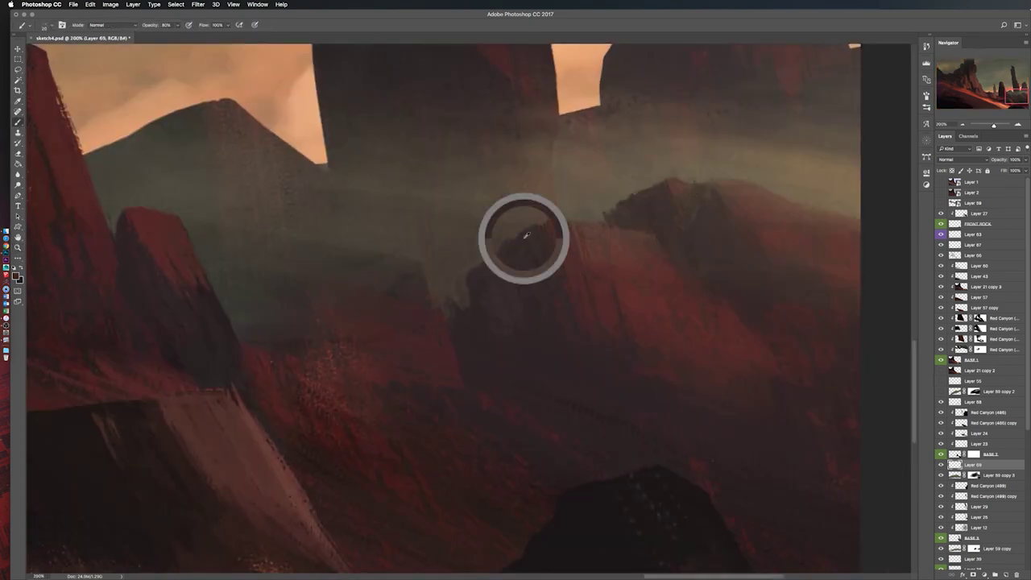
pyautogui.scroll(-3, 525, 236)
pyautogui.hotkey('ctrl', '0')
pyautogui.press('z')
pyautogui.hotkey('ctrl', '1')
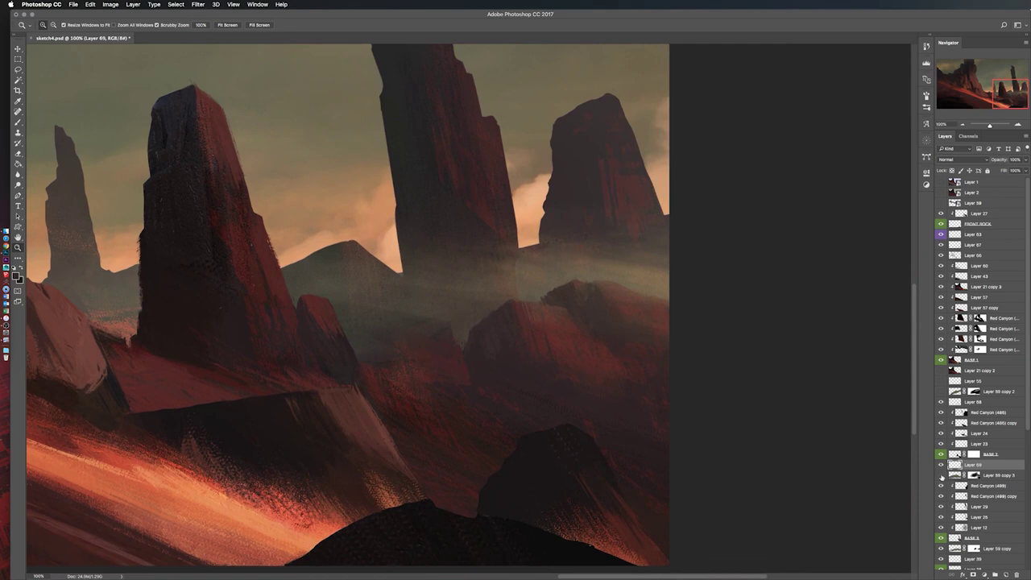
pyautogui.press('b')
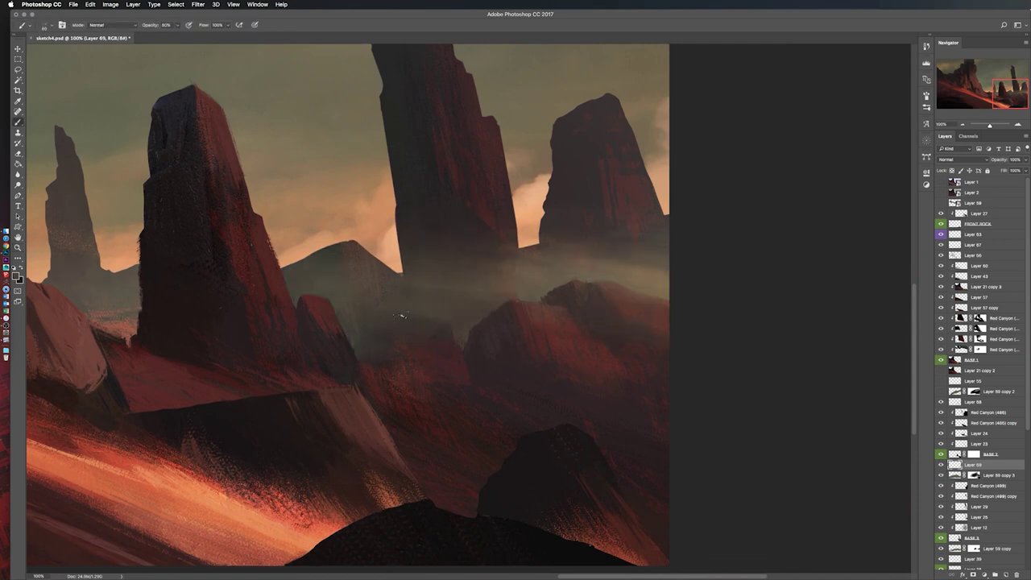
pyautogui.press('0')
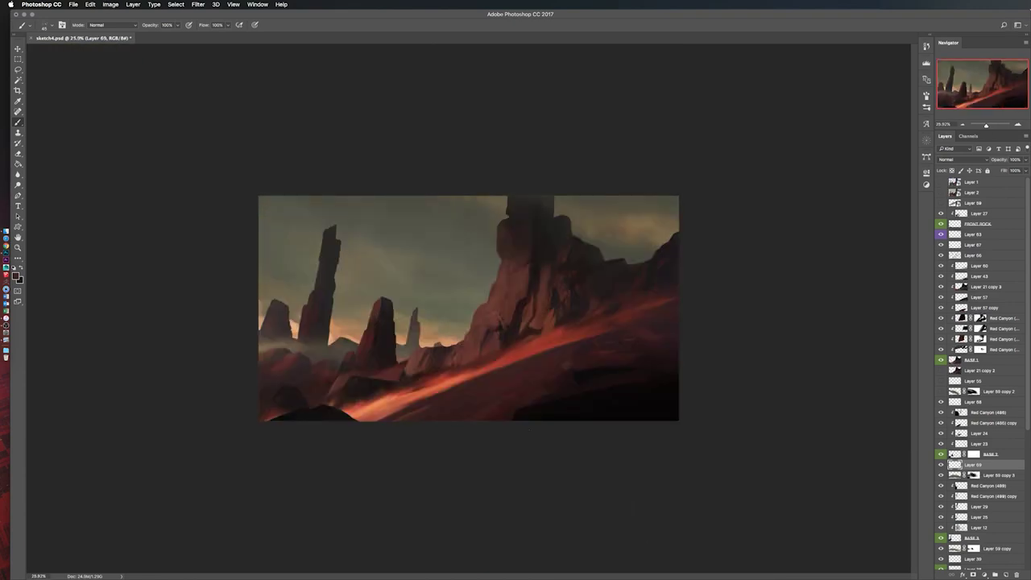
pyautogui.moveTo(617, 352); pyautogui.dragTo(387, 351)
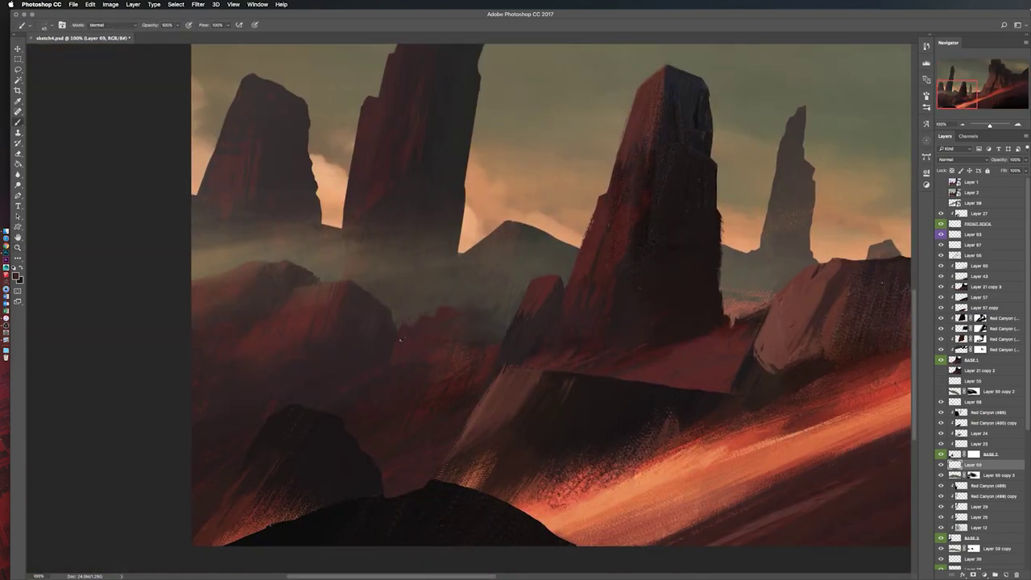
# Step: Toggle a spire layer's visibility to compare, then target the BASE 3 layer mask
pyautogui.keyDown('ctrl'); pyautogui.click(416, 328); pyautogui.keyUp('ctrl')
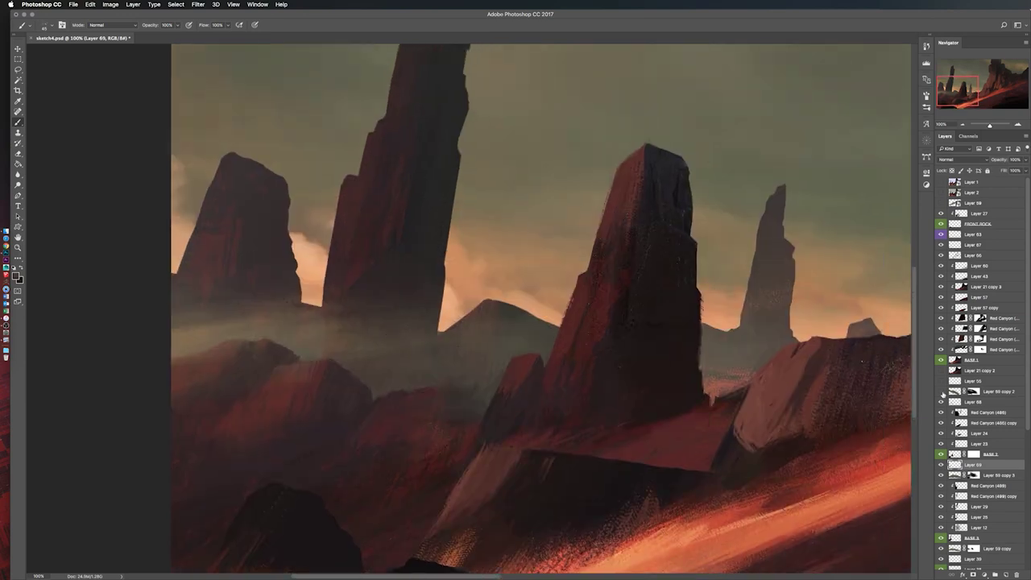
pyautogui.hotkey('ctrl', '-')
pyautogui.hotkey('ctrl', '-')
pyautogui.hotkey('ctrl', '-')
pyautogui.scroll(-5, 940, 415)
pyautogui.click(941, 412)
pyautogui.click(941, 412)
pyautogui.hotkey('ctrl', '+')
pyautogui.hotkey('ctrl', '+')
pyautogui.hotkey('ctrl', '+')
pyautogui.click(955, 401)
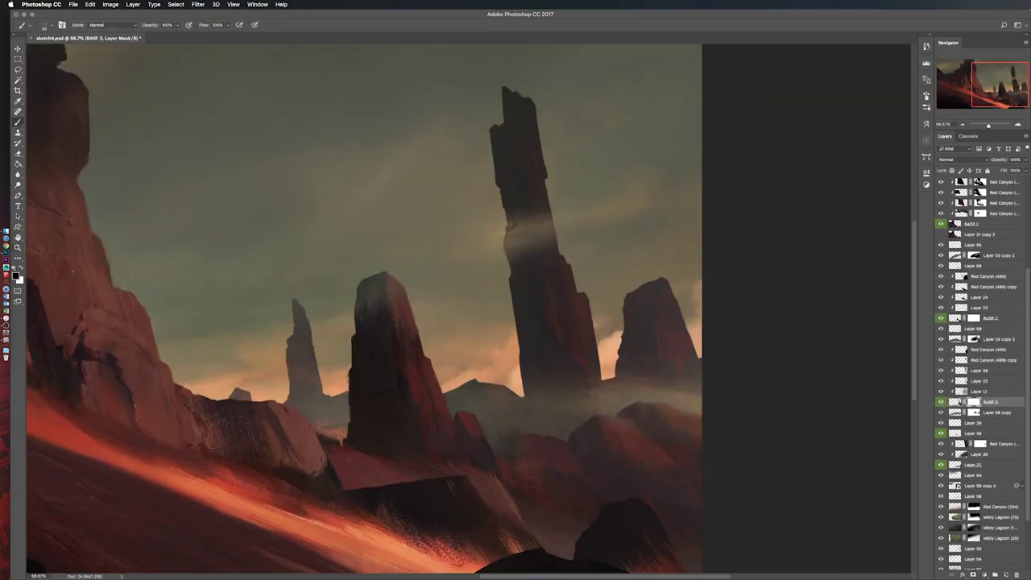
pyautogui.press('h')
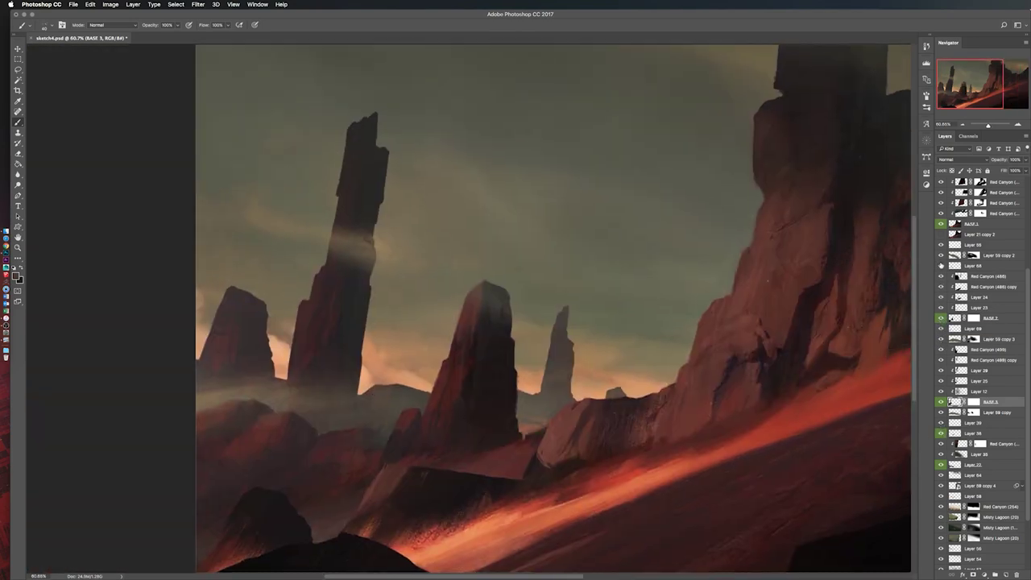
# Step: On a new layer above Layer 69, paint sampled dark rock over the spire's mist band
pyautogui.click(967, 328)
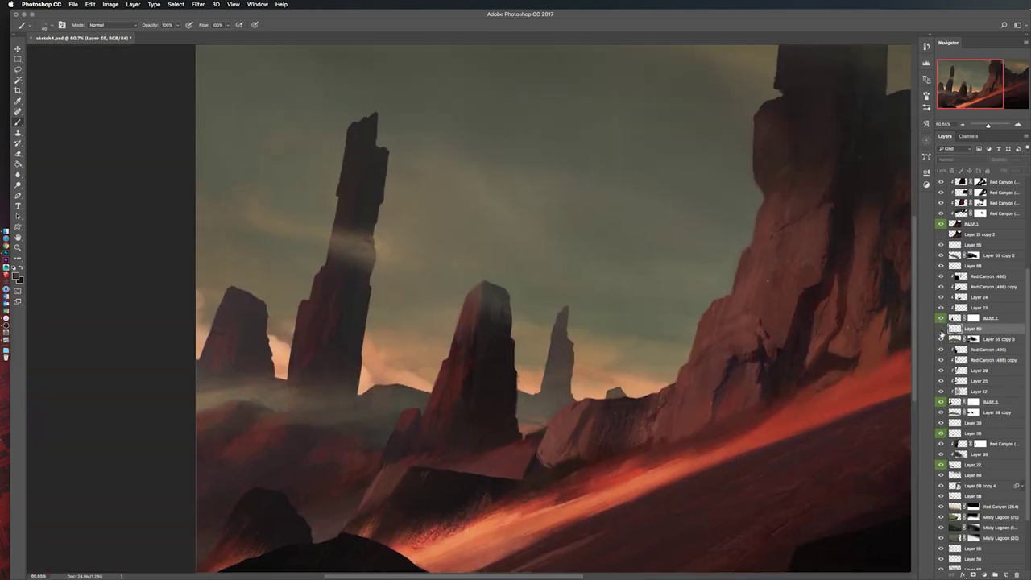
pyautogui.hotkey('ctrl', 'shift', 'alt', 'n')
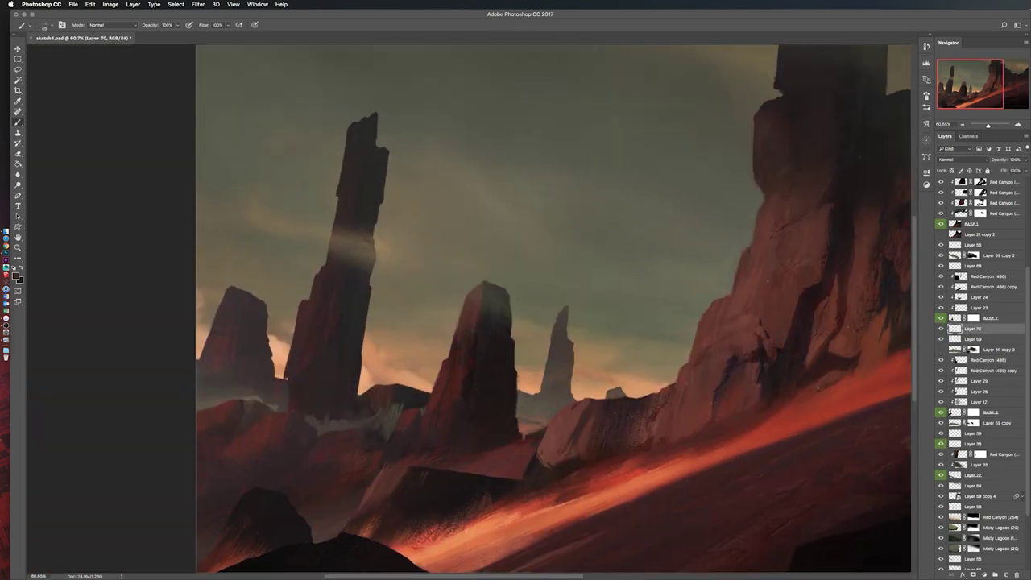
pyautogui.keyDown('alt'); pyautogui.click(305, 287); pyautogui.keyUp('alt')
pyautogui.moveTo(330, 256); pyautogui.dragTo(395, 246)
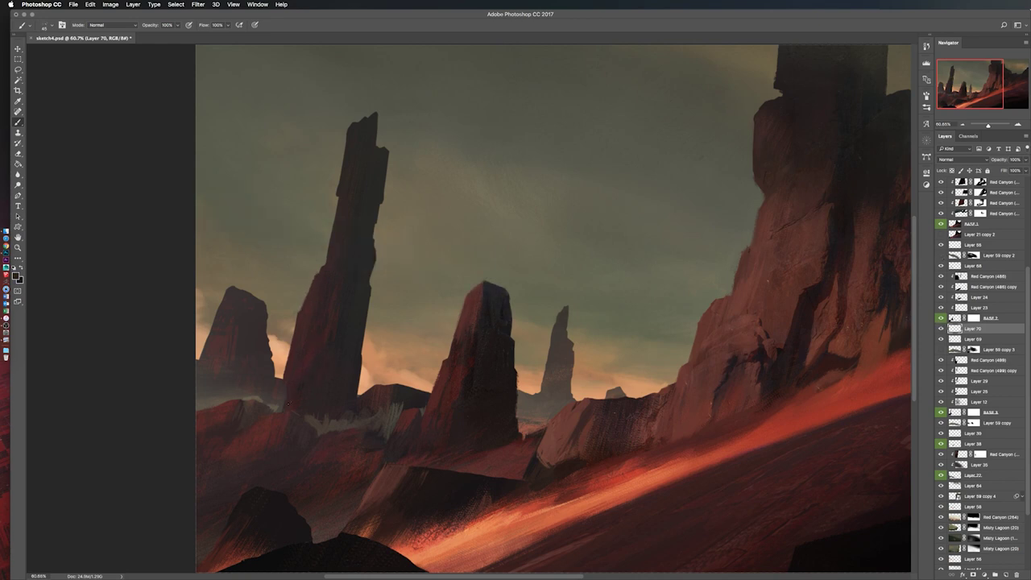
pyautogui.scroll(2, 331, 216)
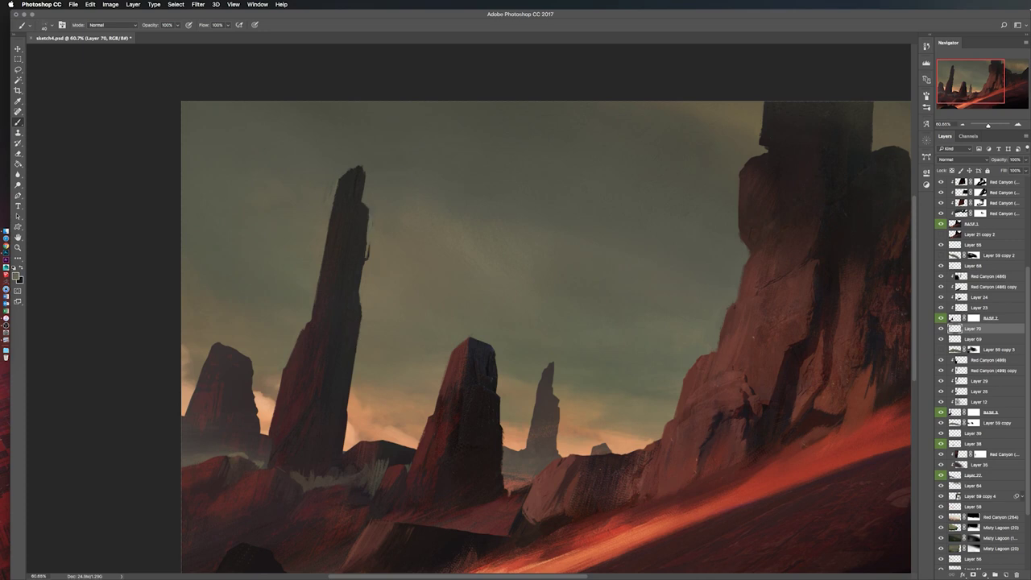
pyautogui.scroll(-5, 347, 262)
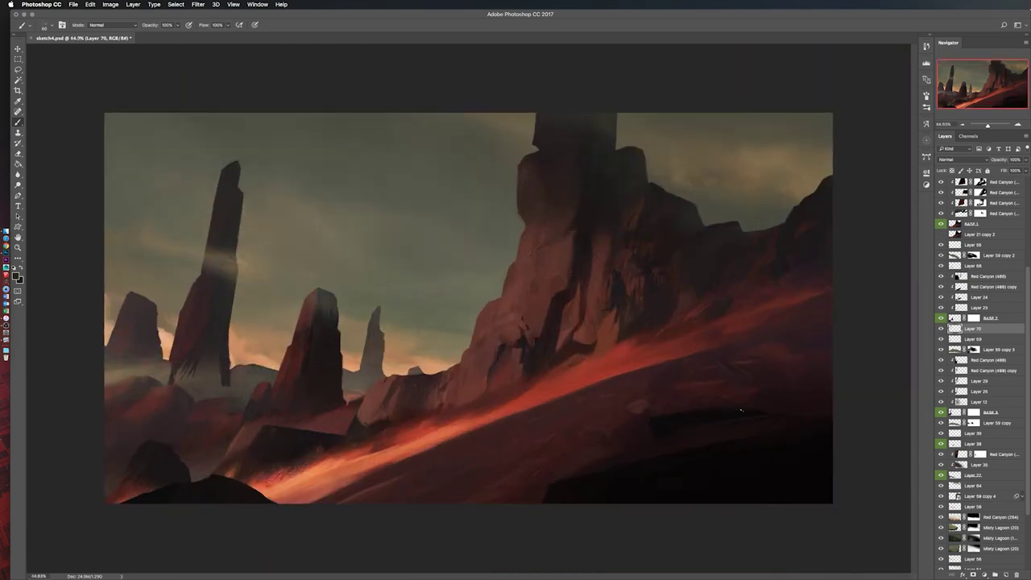
pyautogui.hotkey('ctrl', 'alt', 'z')
pyautogui.hotkey('ctrl', 'alt', 'z')
pyautogui.hotkey('ctrl', 'shift', 'h')
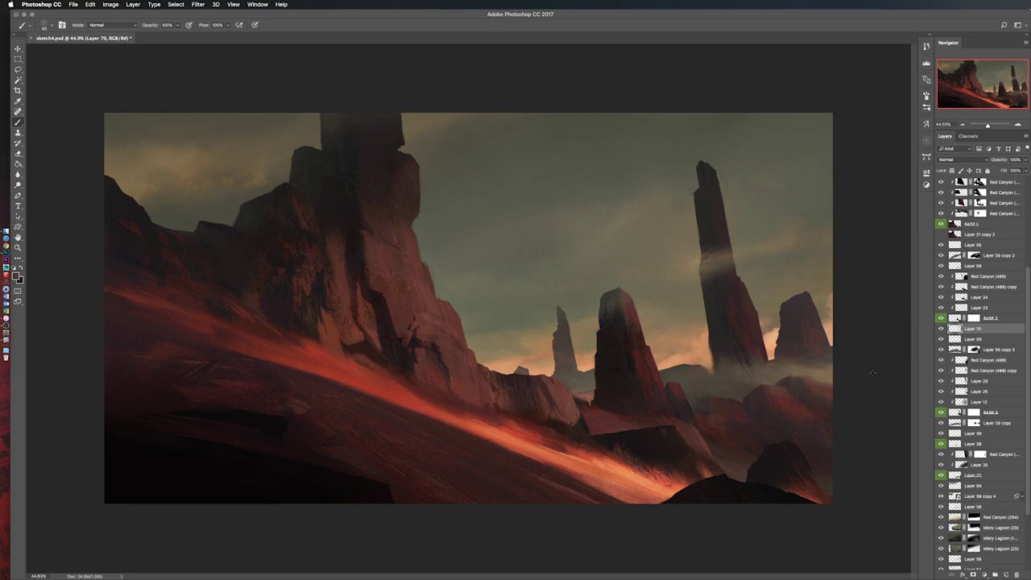
# Step: Duplicate the fog layer and distort the copy across the canvas
pyautogui.hotkey('ctrl', 'j')
pyautogui.hotkey('ctrl', 't')
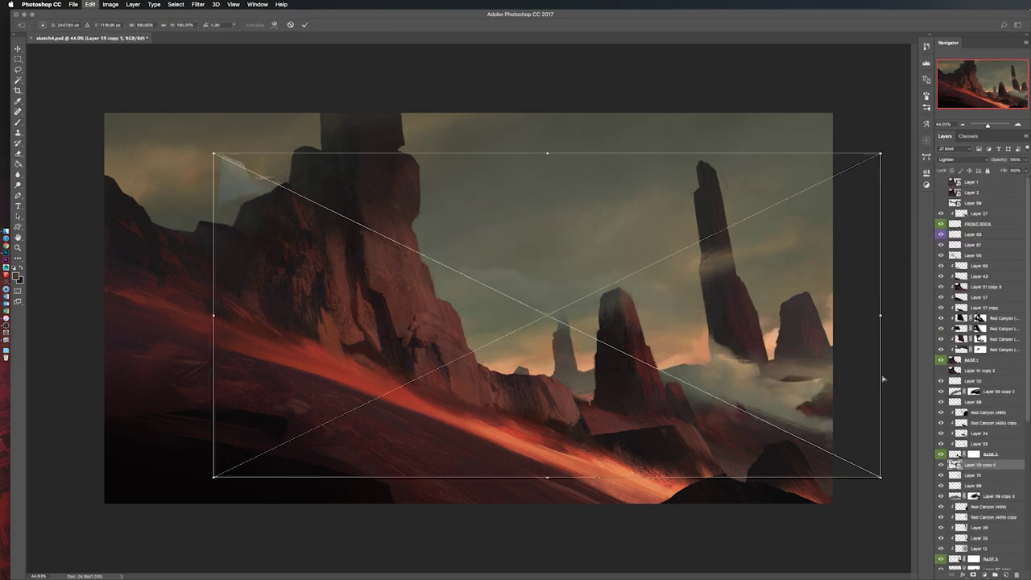
pyautogui.hotkey('ctrl', '-')
pyautogui.moveTo(676, 278); pyautogui.dragTo(644, 306)
pyautogui.press('Return')
# Step: Tone down the fog copy's brightness with Levels and apply a Color Balance adjustment
pyautogui.hotkey('ctrl', 'shift', 'h')
pyautogui.hotkey('ctrl', 'l')
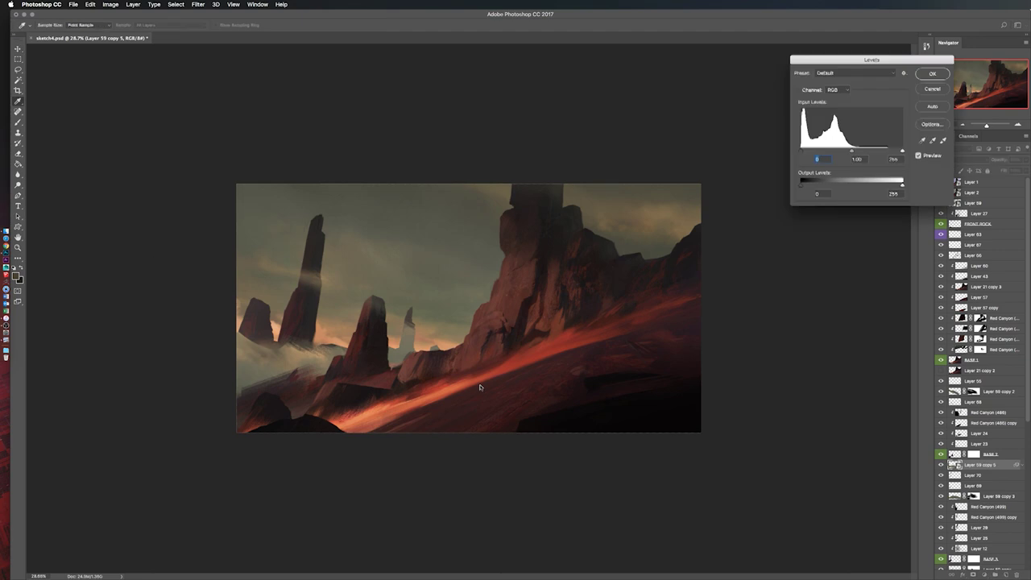
pyautogui.moveTo(903, 187); pyautogui.dragTo(873, 187)
pyautogui.press('Return')
pyautogui.hotkey('ctrl', 'b')
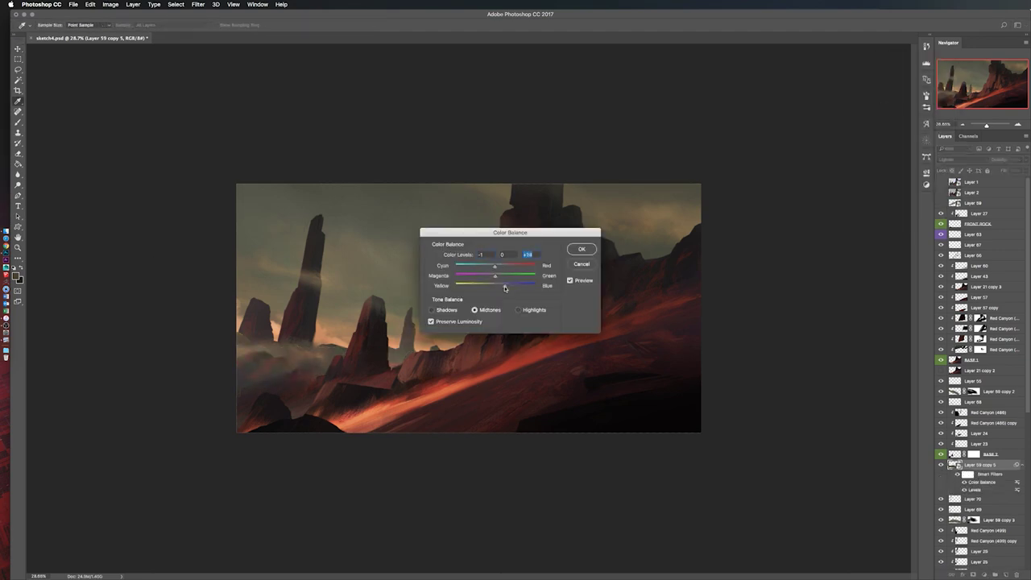
pyautogui.press('Return')
# Step: Add another Levels adjustment to the new fog copy, Layer 59 copy 5
pyautogui.press('v')
pyautogui.hotkey('ctrl', 'shift', 'h')
pyautogui.keyDown('ctrl'); pyautogui.click(628, 336); pyautogui.keyUp('ctrl')
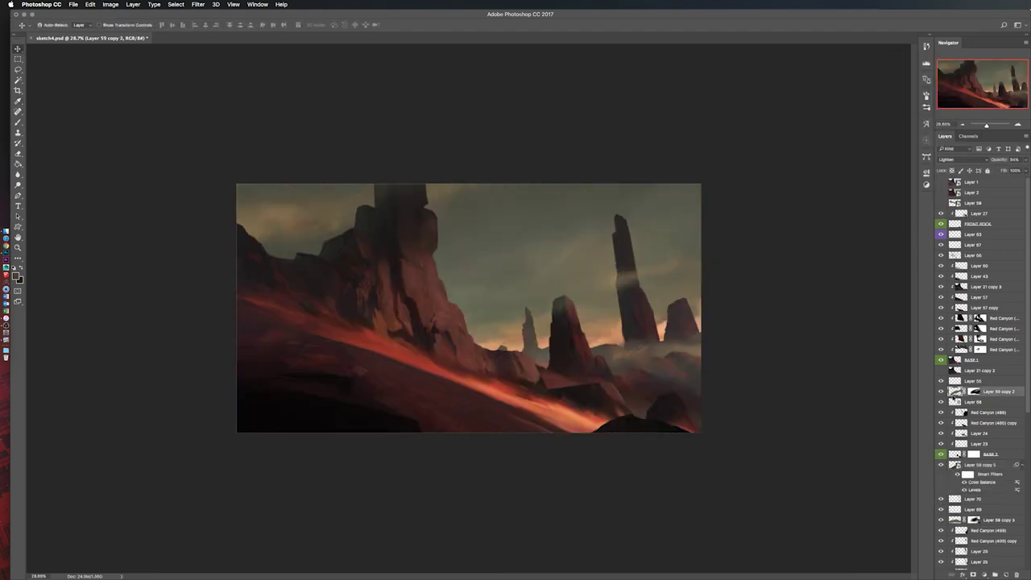
pyautogui.press('Escape')
pyautogui.hotkey('ctrl', 'shift', 'h')
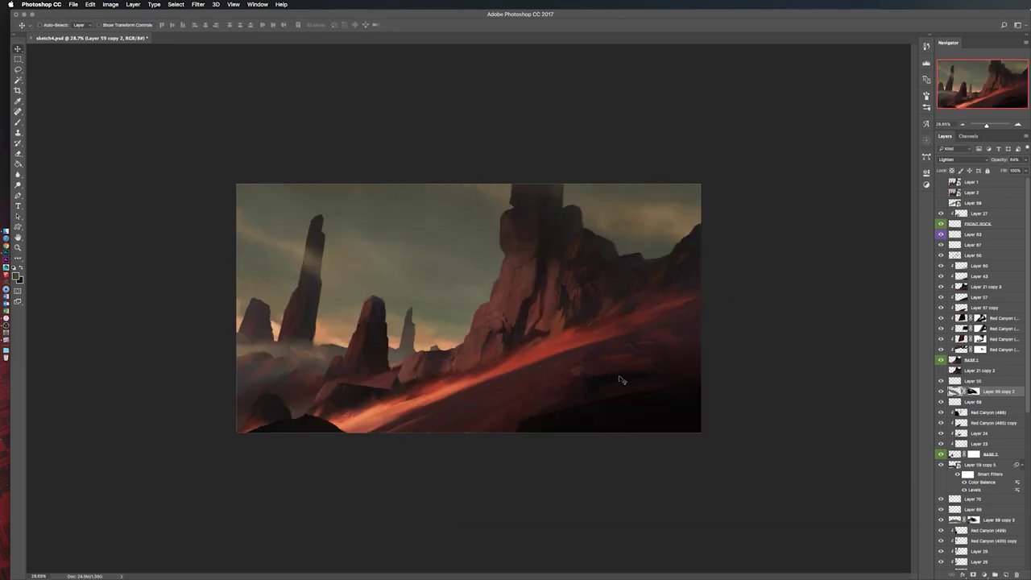
pyautogui.keyDown('ctrl'); pyautogui.click(621, 378); pyautogui.keyUp('ctrl')
pyautogui.hotkey('ctrl', 'l')
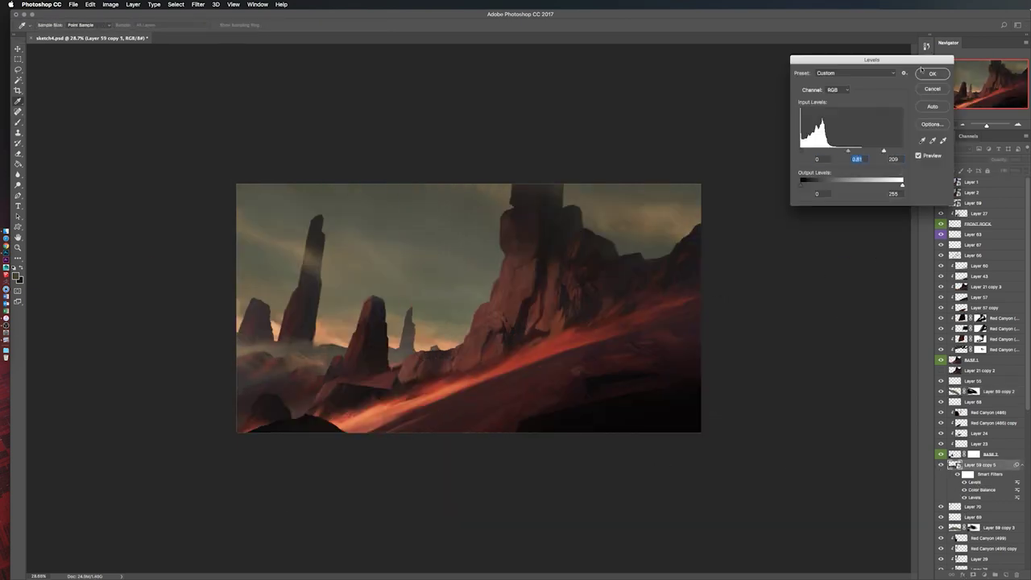
pyautogui.press('Return')
# Step: Move the fog copy higher in the stack, mask it, and paint back part of the mist
pyautogui.hotkey('ctrl', 'shift', 'h')
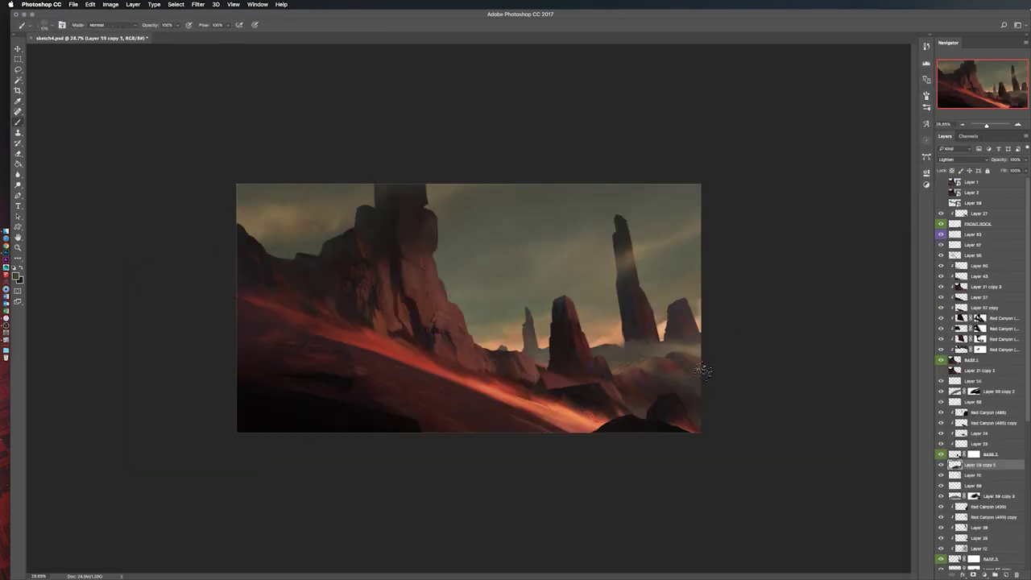
pyautogui.moveTo(967, 465); pyautogui.dragTo(967, 377)
pyautogui.click(975, 575)
pyautogui.moveTo(551, 359)
pyautogui.mouseDown()
pyautogui.moveTo(592, 374)
pyautogui.moveTo(598, 409)
pyautogui.mouseUp()
pyautogui.hotkey('ctrl', 'shift', 'h')
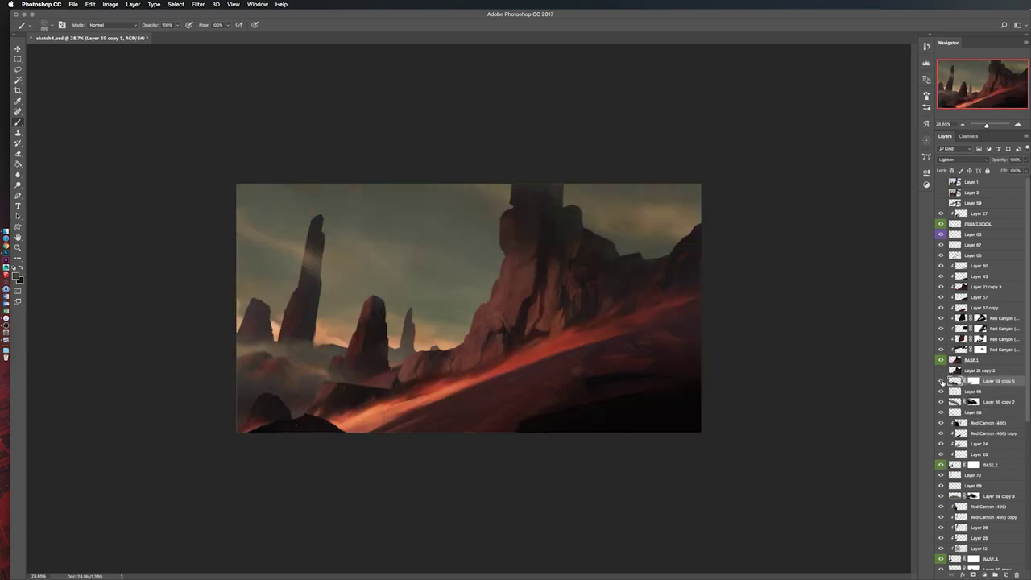
pyautogui.hotkey('ctrl', 'l')
# Step: Add a new layer above the fog copy, then delete it unused
pyautogui.click(871, 55)
pyautogui.hotkey('ctrl', 'shift', 'alt', 'n')
pyautogui.hotkey('ctrl', 'shift', 'h')
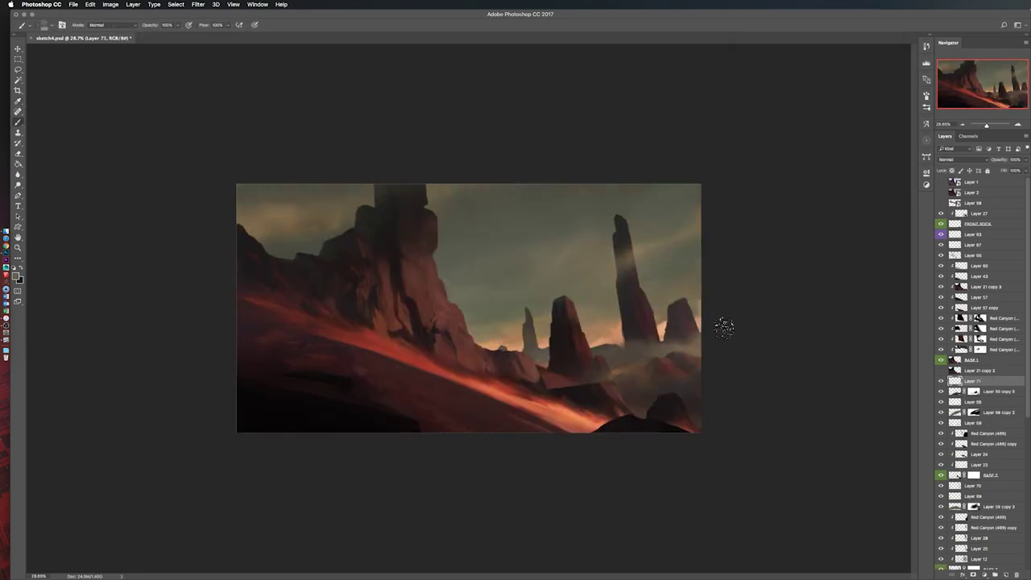
pyautogui.press('e')
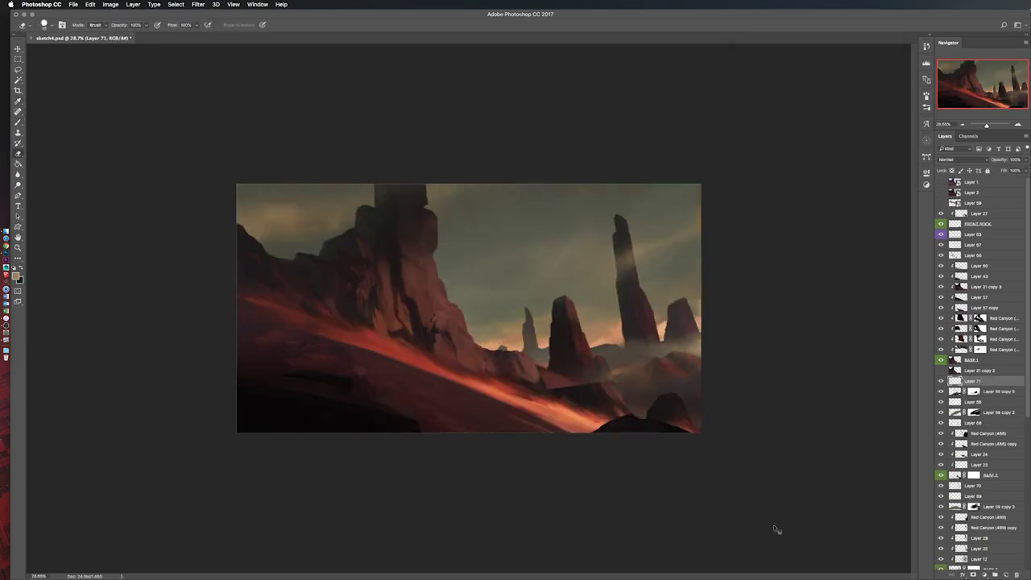
pyautogui.hotkey('ctrl', 'shift', 'h')
pyautogui.press('Delete')
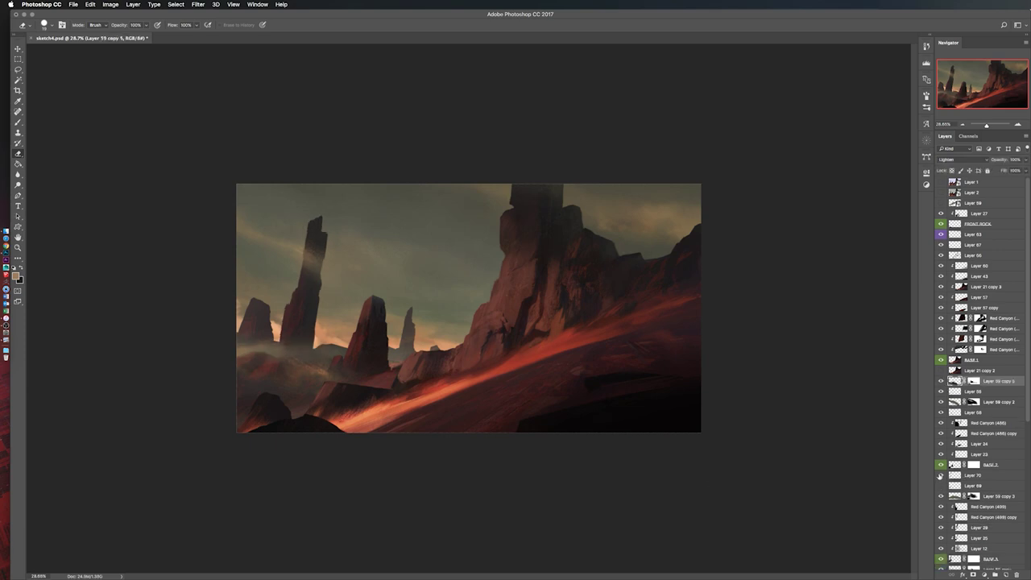
# Step: Place a Red Canyon photo copy above Layer 38, adjust its levels and mask out an area on the right
pyautogui.press('b')
pyautogui.keyDown('ctrl'); pyautogui.click(435, 428); pyautogui.keyUp('ctrl')
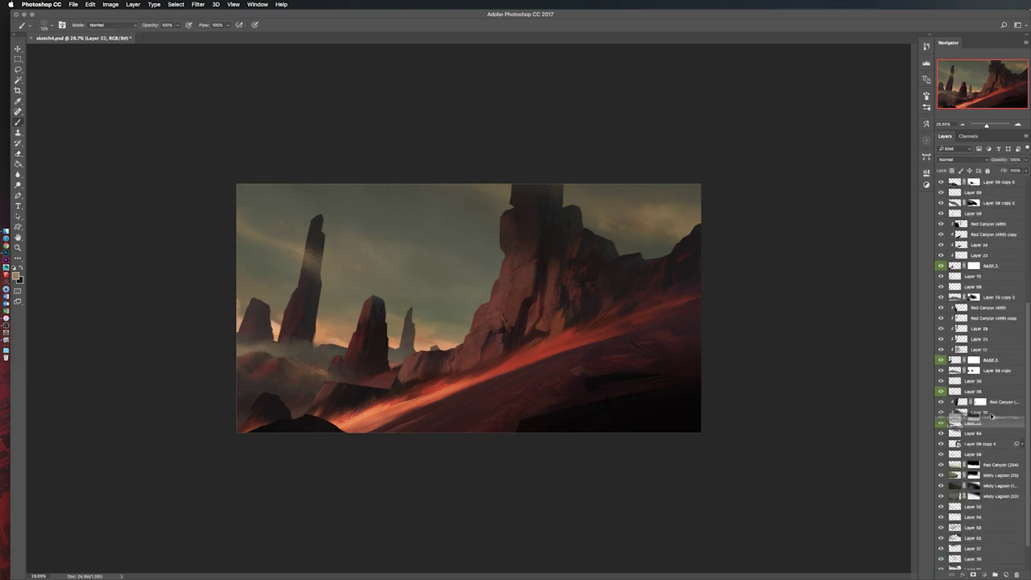
pyautogui.moveTo(967, 465); pyautogui.dragTo(967, 398)
pyautogui.hotkey('ctrl', 't')
pyautogui.press('Return')
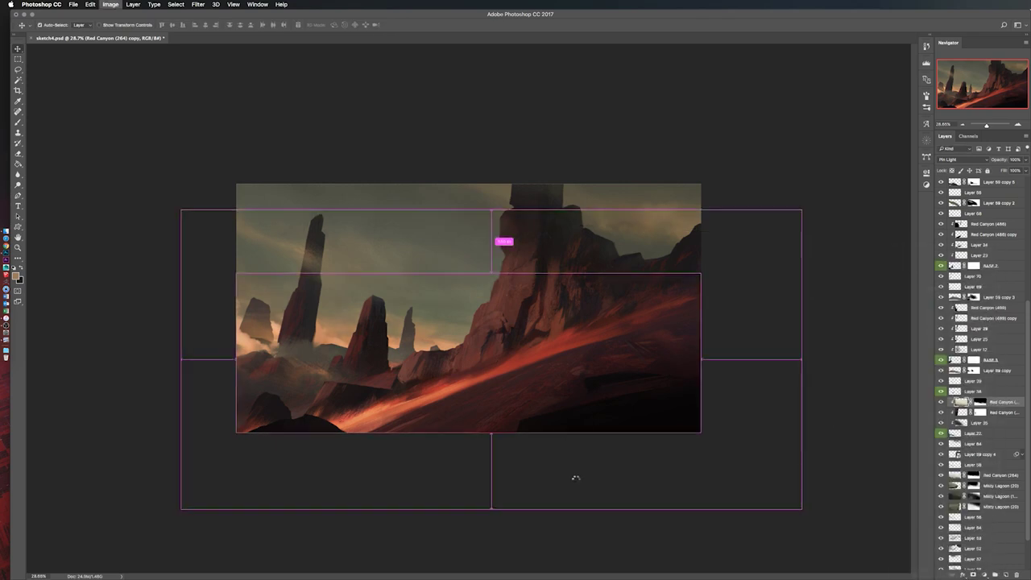
pyautogui.hotkey('ctrl', 'shift', 'h')
pyautogui.hotkey('ctrl', 'l')
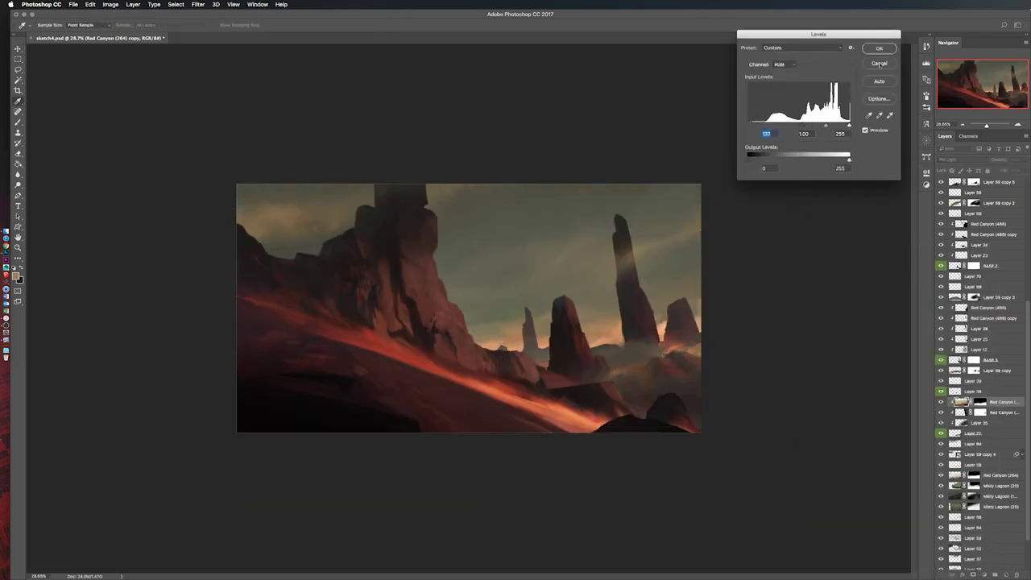
pyautogui.press('Return')
pyautogui.moveTo(701, 194); pyautogui.dragTo(693, 347)
pyautogui.press('b')
pyautogui.press('m')
pyautogui.hotkey('ctrl', 'shift', 'h')
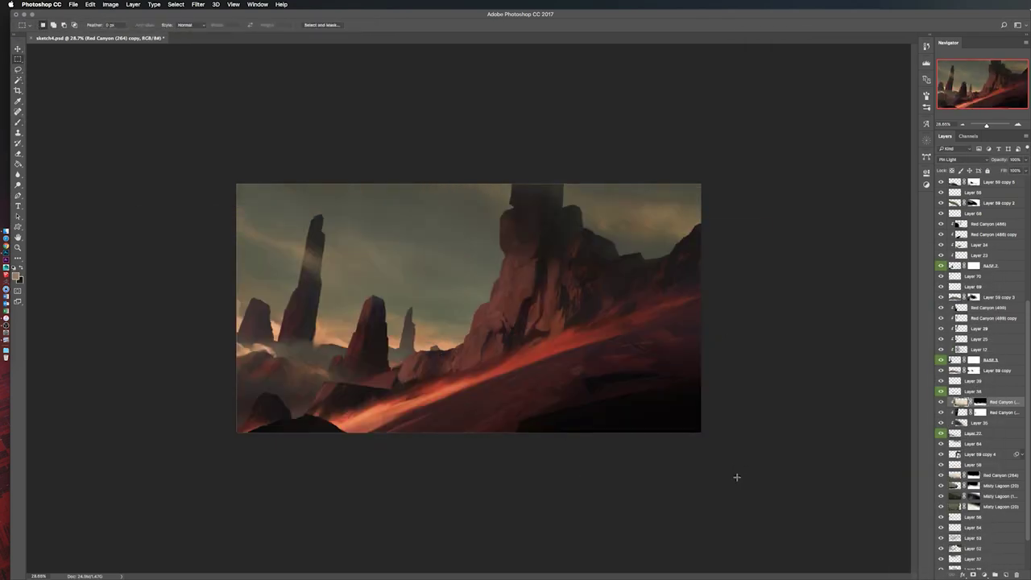
# Step: Duplicate the canyon copy, then rotate, scale and warp it to fit the slope
pyautogui.hotkey('ctrl', 'j')
pyautogui.hotkey('ctrl', 't')
pyautogui.moveTo(605, 362)
pyautogui.mouseDown()
pyautogui.moveTo(753, 257)
pyautogui.moveTo(460, 361)
pyautogui.mouseUp()
pyautogui.press('Escape')
pyautogui.hotkey('ctrl', 't')
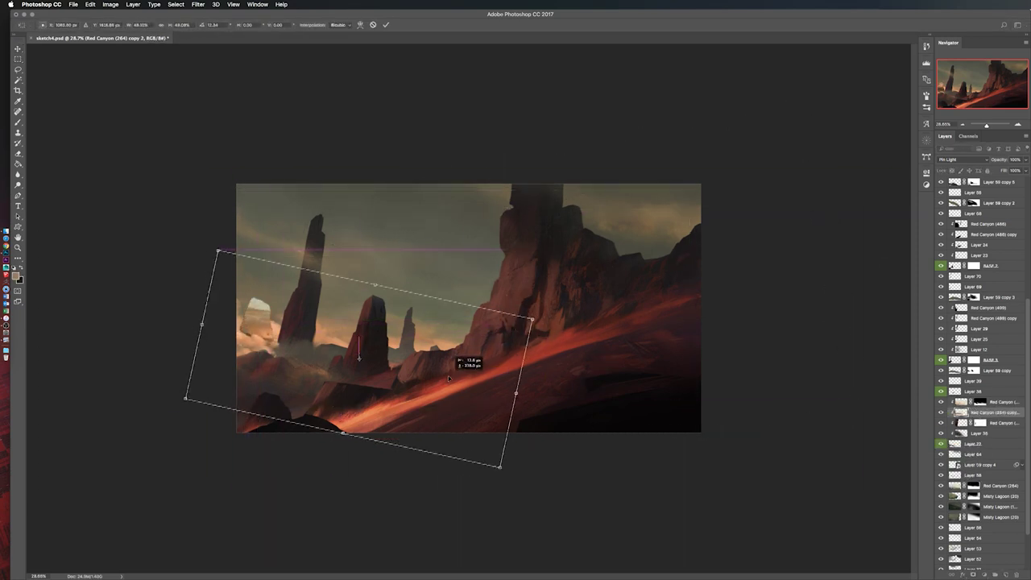
pyautogui.moveTo(268, 366)
pyautogui.mouseDown()
pyautogui.moveTo(241, 339)
pyautogui.moveTo(274, 342)
pyautogui.mouseUp()
pyautogui.press('Return')
pyautogui.press('e')
pyautogui.rightClick(258, 326)
pyautogui.hotkey('ctrl', 'shift', 'h')
# Step: Select BASE 3 and add Layer 71 above Layer 59 copy 3 for spire mist
pyautogui.press('v')
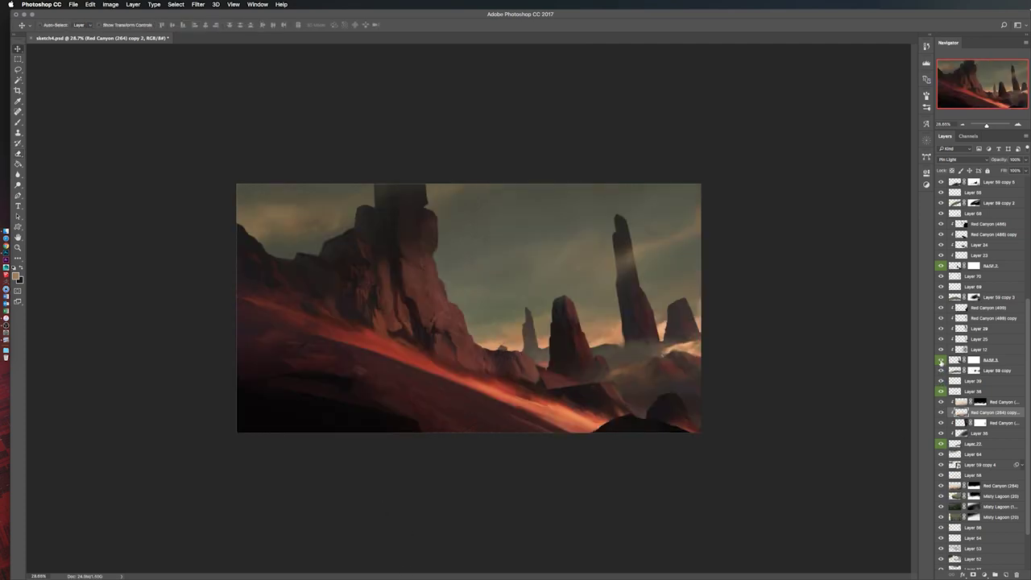
pyautogui.click(976, 276)
pyautogui.press('e')
pyautogui.hotkey('ctrl', 'shift', 'h')
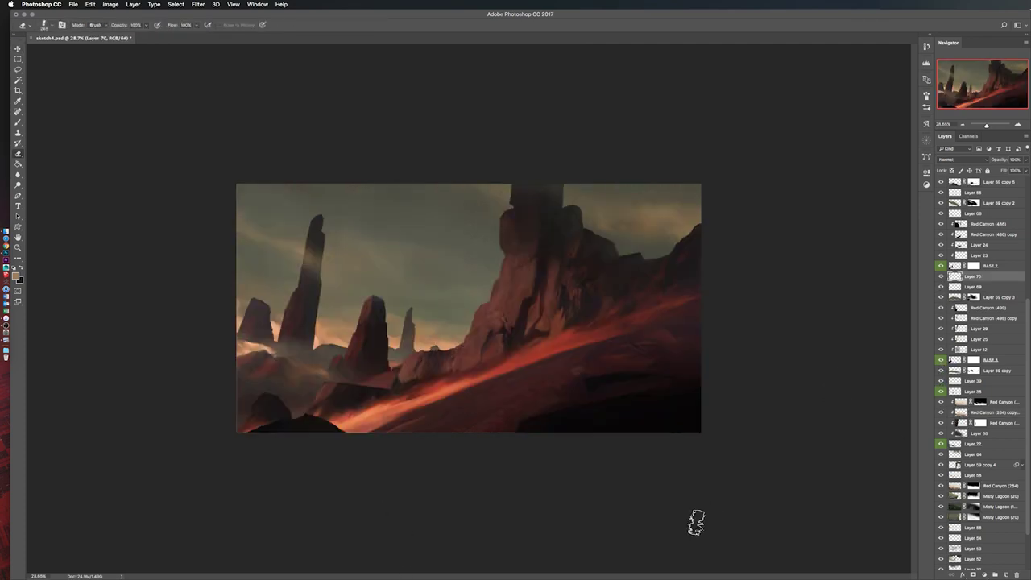
pyautogui.click(951, 361)
pyautogui.press('l')
pyautogui.hotkey('ctrl', 'shift', 'alt', 'n')
pyautogui.press('b')
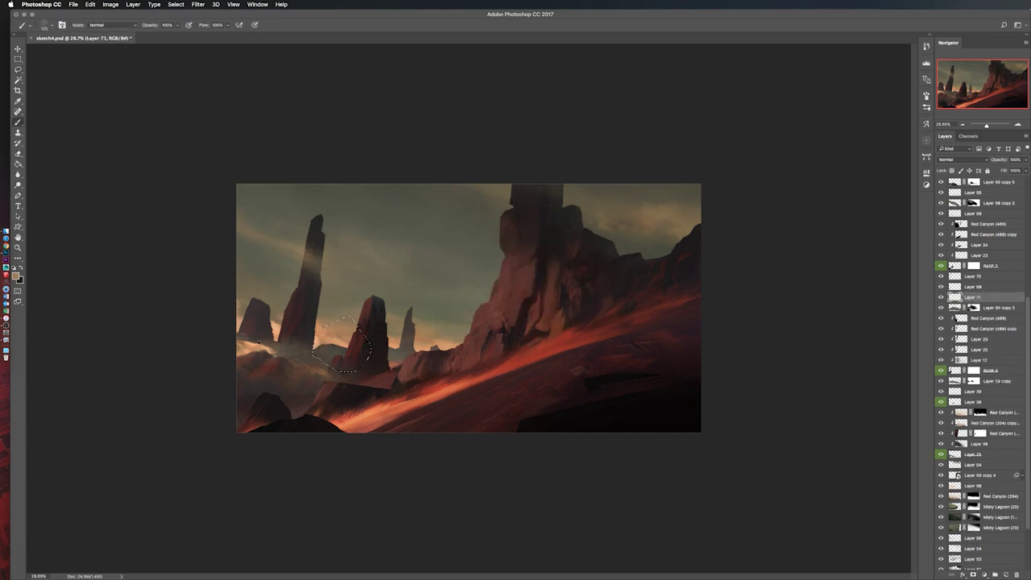
pyautogui.hotkey('ctrl', 'd')
pyautogui.press('m')
pyautogui.hotkey('ctrl', 'shift', 'h')
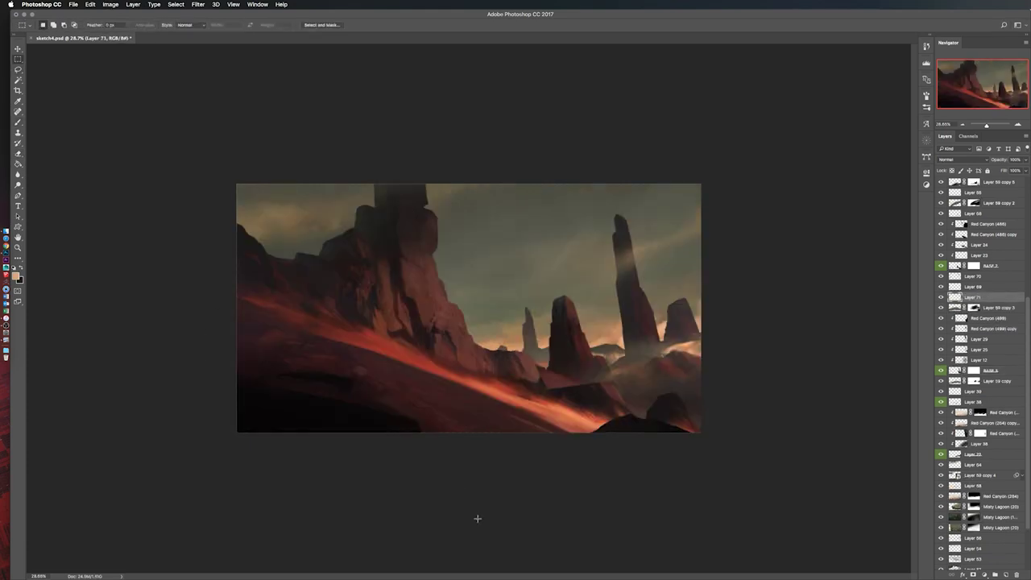
pyautogui.press('l')
# Step: Outline the distant rocks beside the spires and place new Layer 72 below Layer 21 copy 2
pyautogui.moveTo(625, 373); pyautogui.dragTo(651, 380)
pyautogui.press('b')
pyautogui.hotkey('ctrl', 'shift', 'alt', 'n')
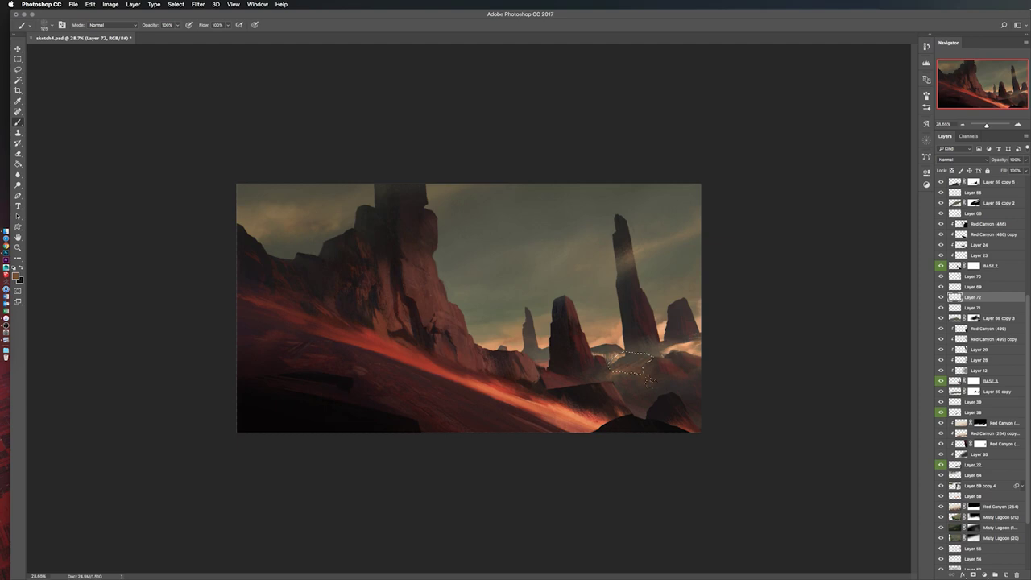
pyautogui.hotkey('ctrl', 'shift', ']')
pyautogui.press('m')
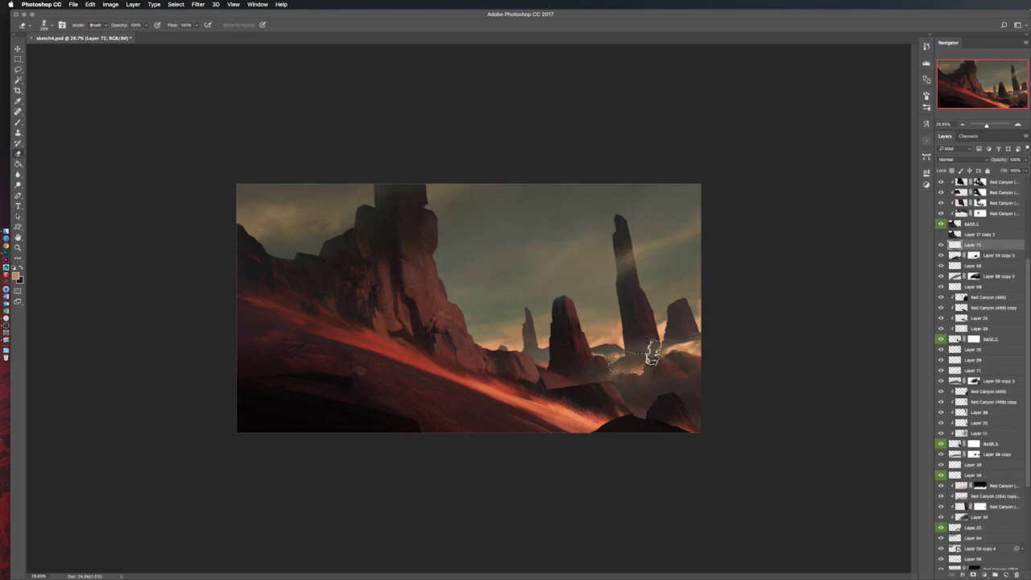
pyautogui.hotkey('ctrl', 'shift', 'h')
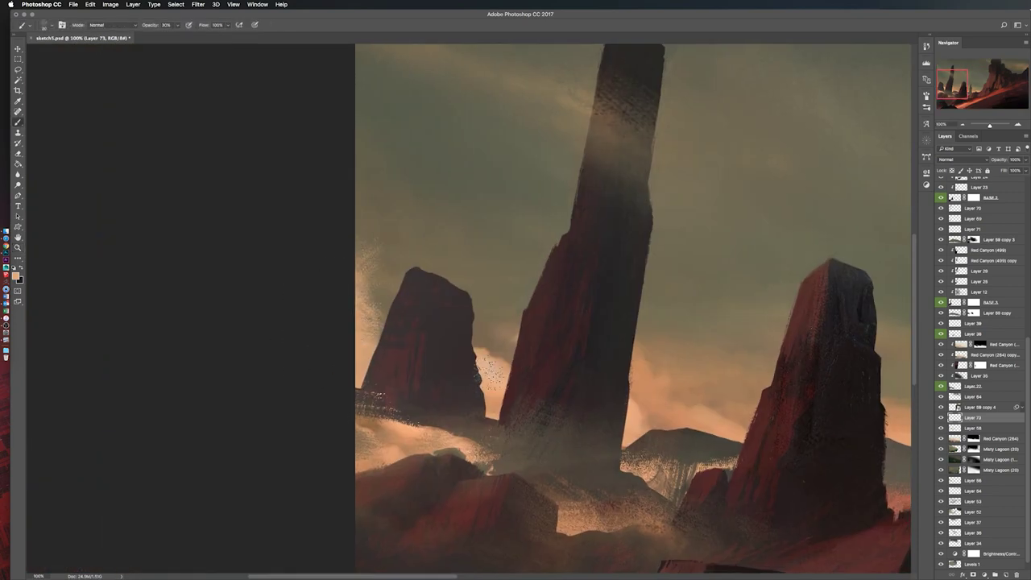
pyautogui.press('e')
pyautogui.rightClick(427, 201)
pyautogui.doubleClick(381, 274)
pyautogui.hotkey('ctrl', '0')
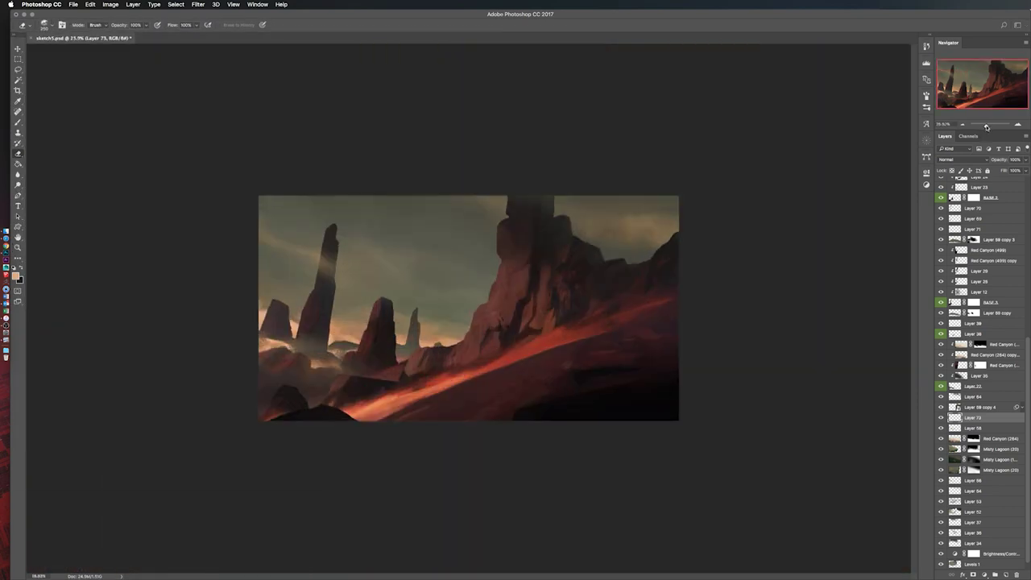
pyautogui.hotkey('ctrl', 'shift', 'h')
pyautogui.scroll(-1, 1025, 372)
# Step: Fill a selection on Layer 74 to darken and widen the big rock pillar, then move Layer 74 below Layer 63
pyautogui.scroll(5, 983, 363)
pyautogui.click(974, 234)
pyautogui.press('l')
pyautogui.press('m')
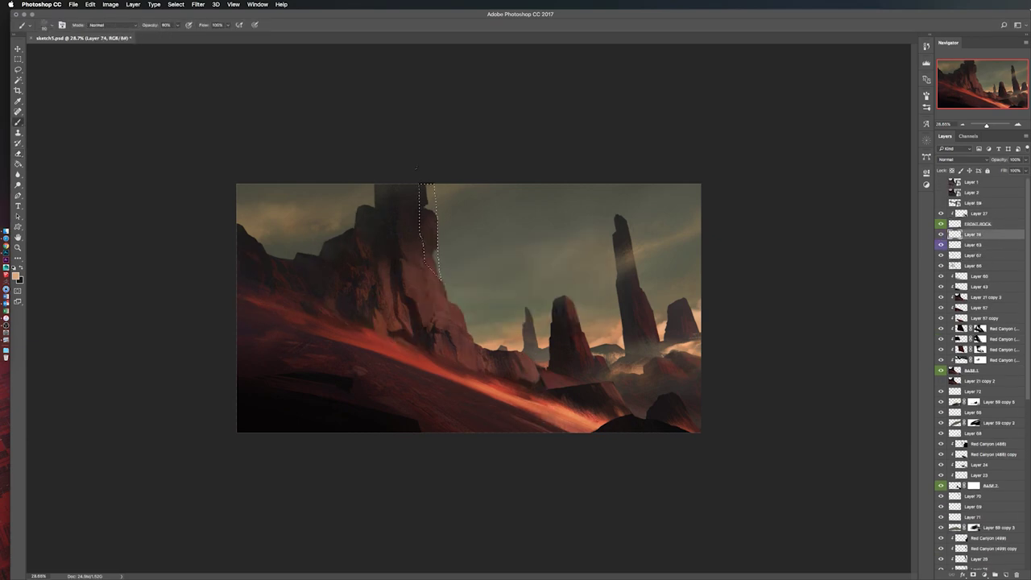
pyautogui.hotkey('alt', 'BackSpace')
pyautogui.press('Return')
pyautogui.hotkey('ctrl', 'shift', 'h')
pyautogui.hotkey('ctrl', 'shift', 'h')
pyautogui.hotkey('ctrl', '+')
pyautogui.hotkey('ctrl', '+')
pyautogui.hotkey('ctrl', '+')
pyautogui.scroll(3, 483, 322)
pyautogui.hotkey('ctrl', '[')
pyautogui.keyDown('ctrl'); pyautogui.click(955, 244); pyautogui.keyUp('ctrl')
pyautogui.press('b')
pyautogui.hotkey('ctrl', 'd')
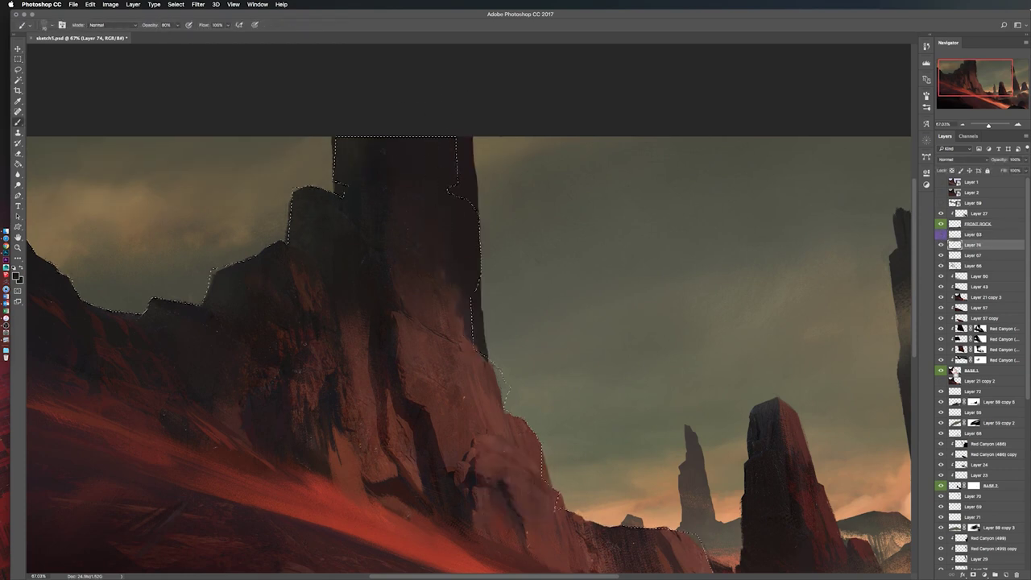
# Step: Duplicate Layer 74, undo the copy, and return to the brush
pyautogui.press('l')
pyautogui.scroll(-3, 604, 299)
pyautogui.scroll(3, 604, 298)
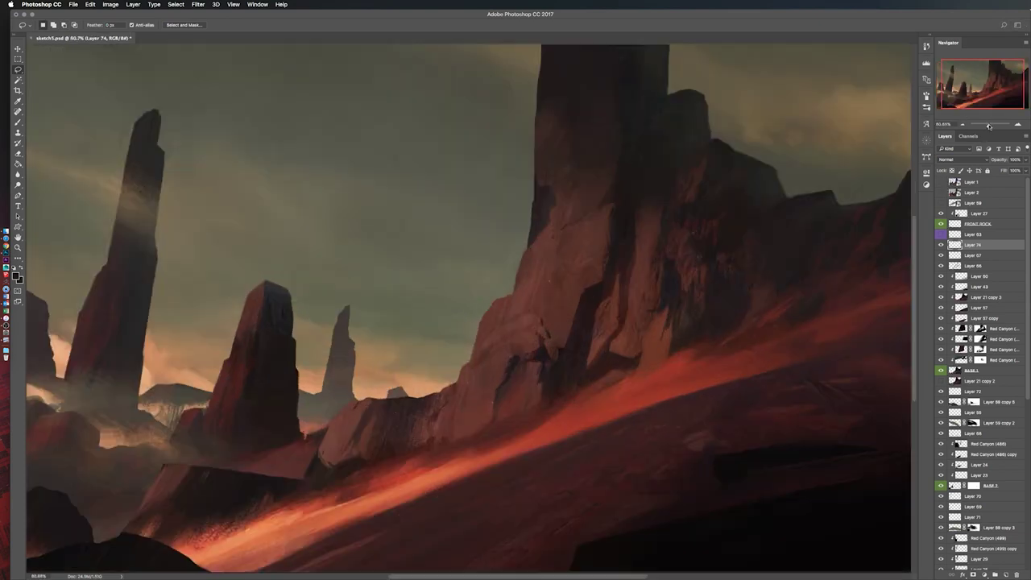
pyautogui.press('e')
pyautogui.hotkey('ctrl', 'j')
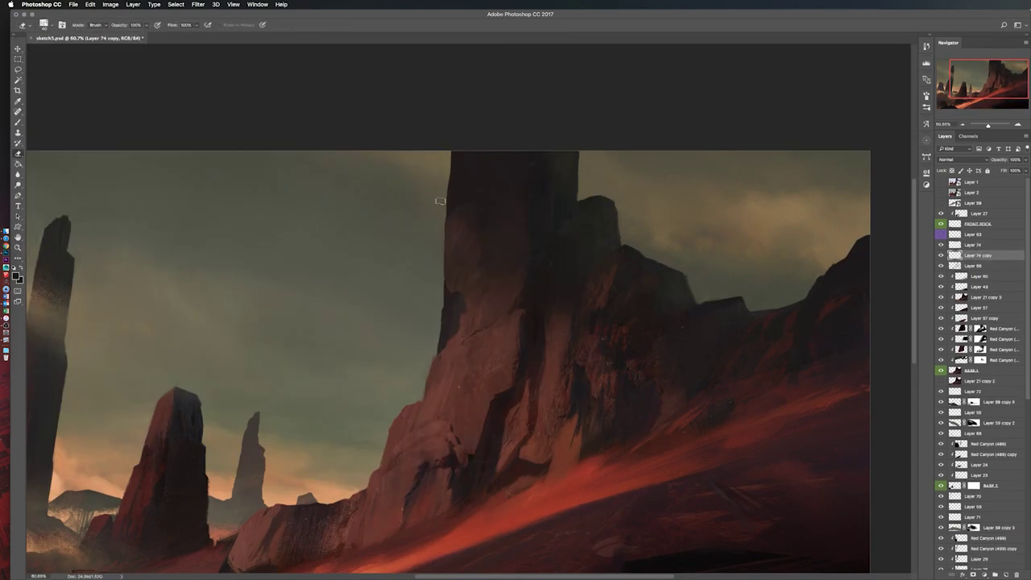
pyautogui.hotkey('ctrl', 'z')
pyautogui.press('b')
pyautogui.rightClick(464, 199)
pyautogui.press('Escape')
pyautogui.scroll(1, 464, 199)
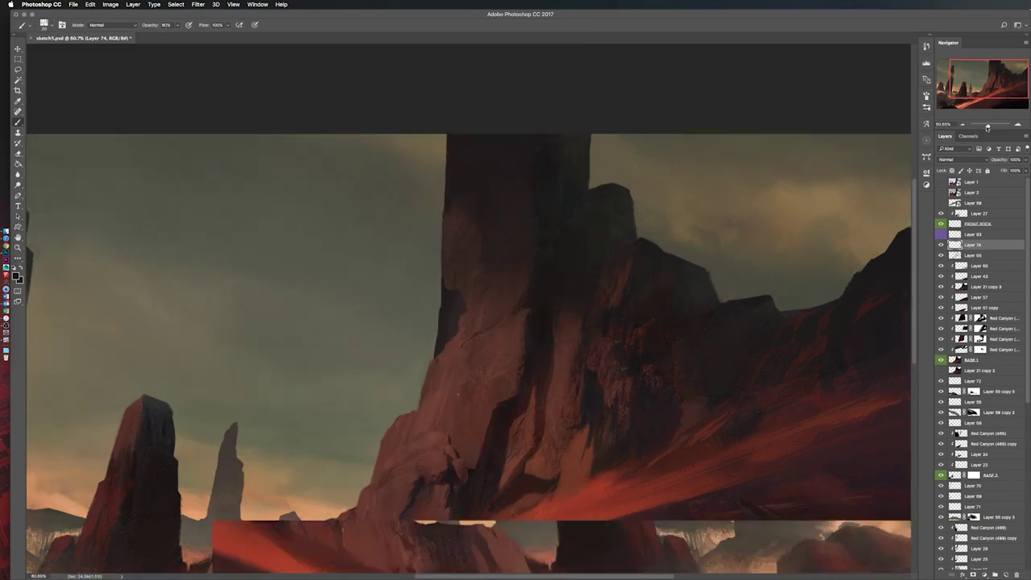
pyautogui.moveTo(988, 126); pyautogui.dragTo(989, 127)
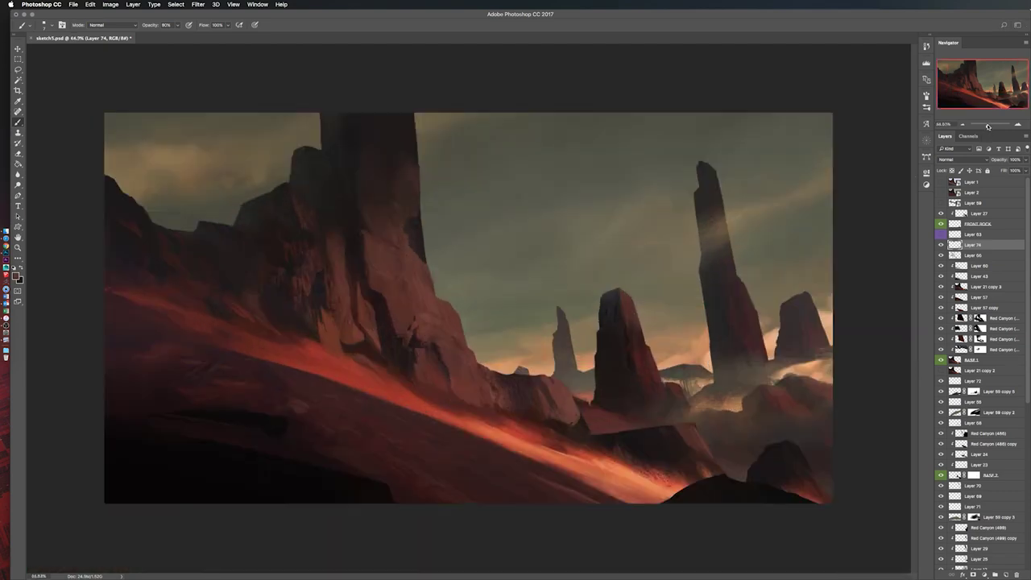
# Step: Mirror the whole painting back and forth to check the tall rock's silhouette
pyautogui.hotkey('ctrl', '0')
pyautogui.press('m')
pyautogui.hotkey('ctrl', 'shift', 'h')
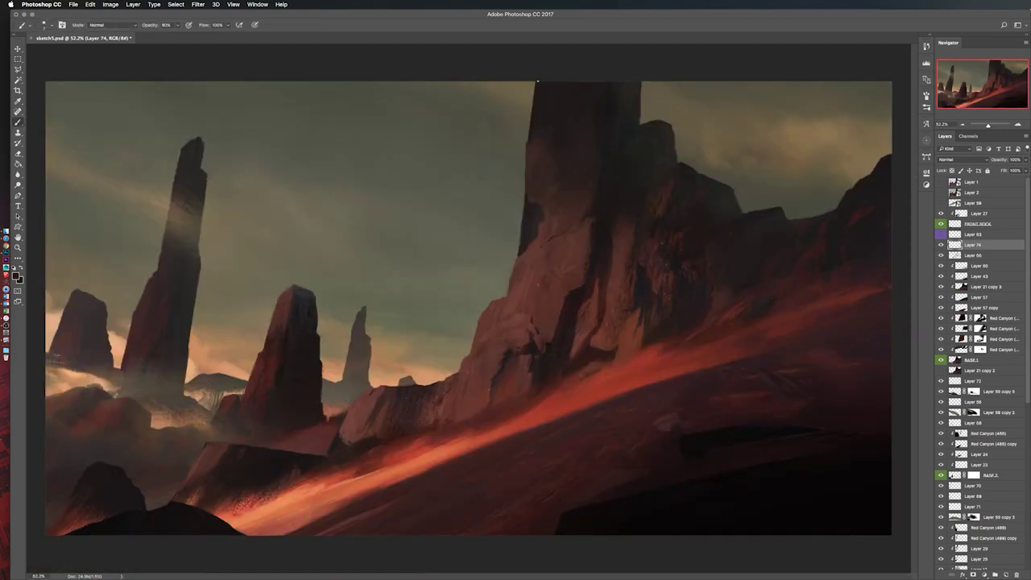
pyautogui.scroll(5, 404, 151)
pyautogui.press('b')
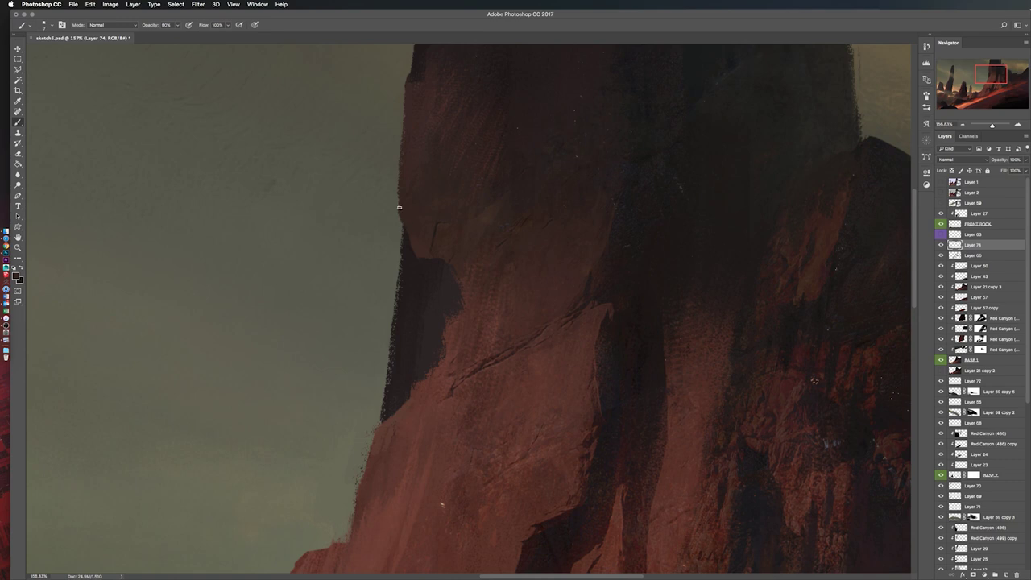
pyautogui.scroll(-2, 323, 231)
pyautogui.scroll(-3, 341, 224)
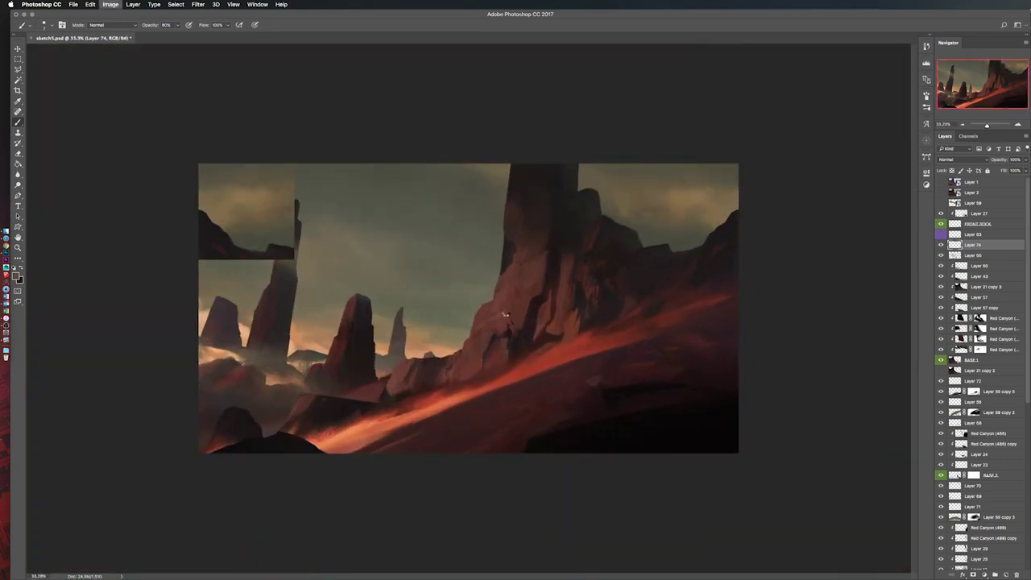
pyautogui.scroll(3, 505, 314)
pyautogui.scroll(2, 430, 196)
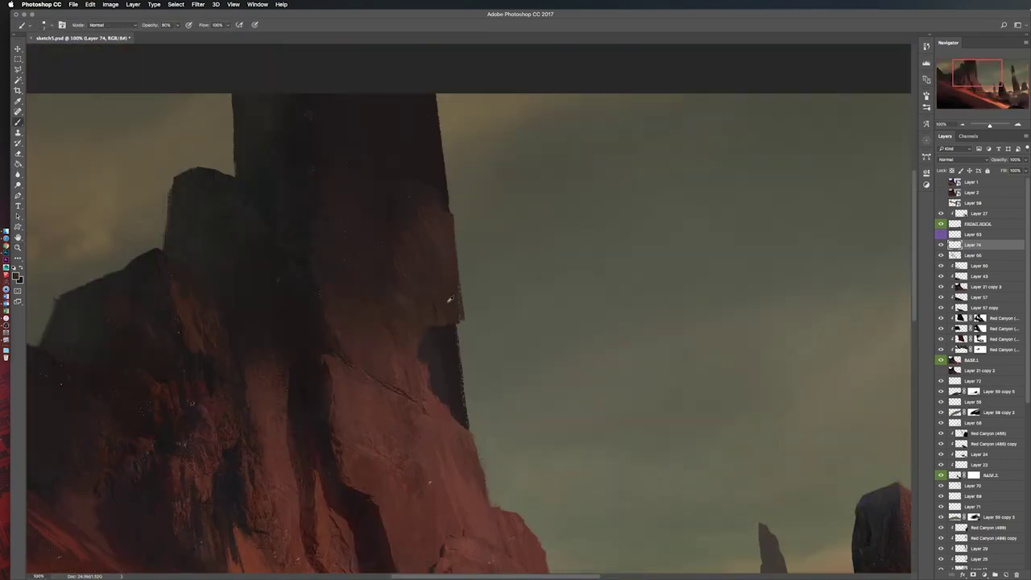
pyautogui.scroll(2, 691, 172)
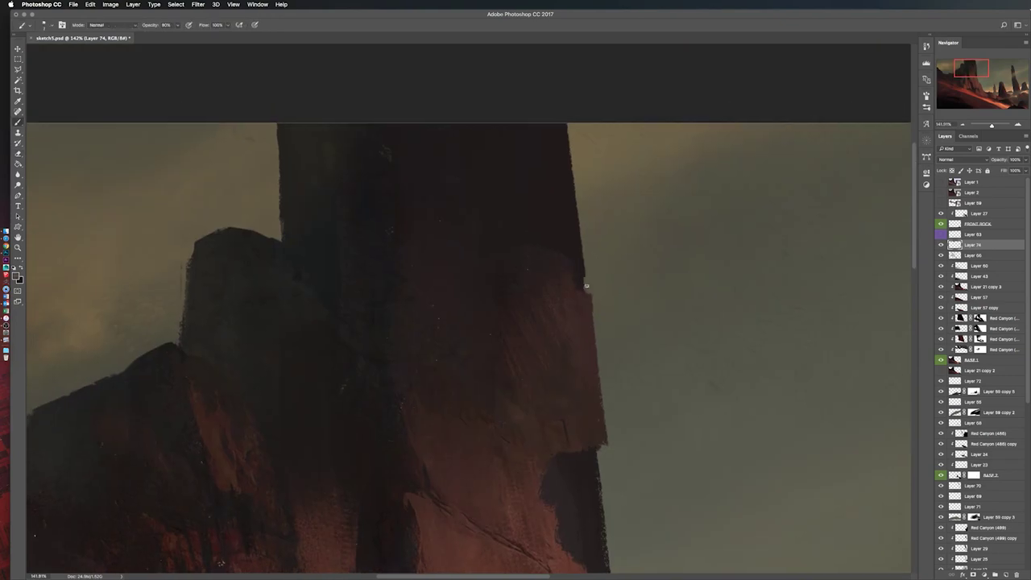
pyautogui.scroll(-10, 587, 285)
pyautogui.hotkey('ctrl', 'shift', 'h')
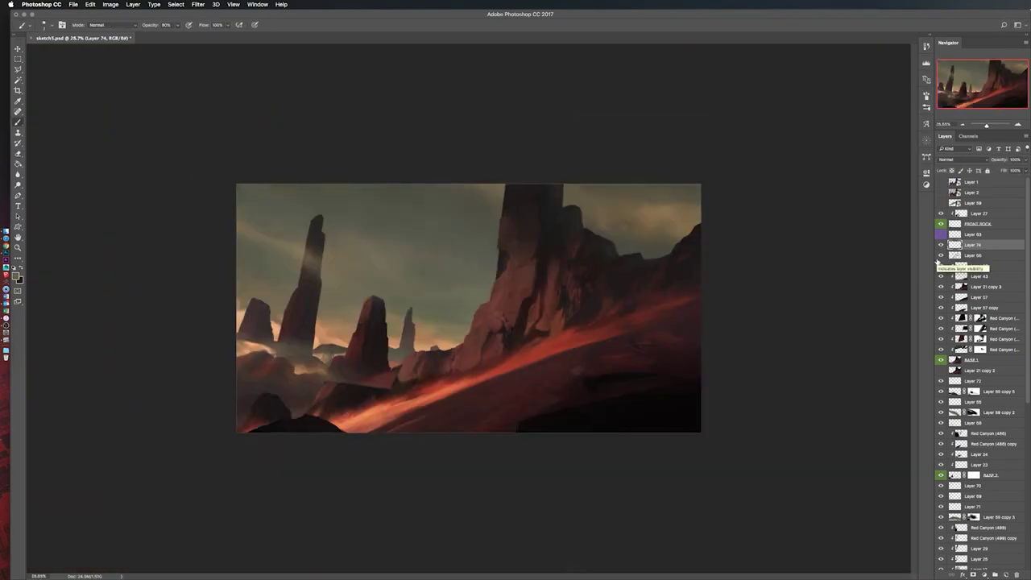
pyautogui.scroll(4, 457, 396)
# Step: Add Layer 75 above Layer 74 and frame the lower slope and spires
pyautogui.hotkey('ctrl', 'shift', 'alt', 'n')
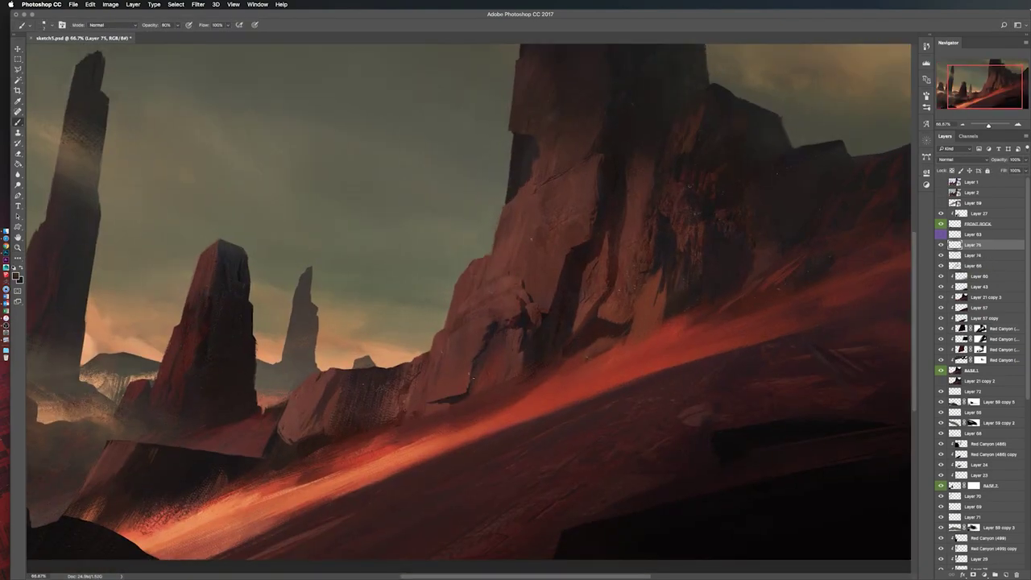
pyautogui.scroll(-5, 797, 310)
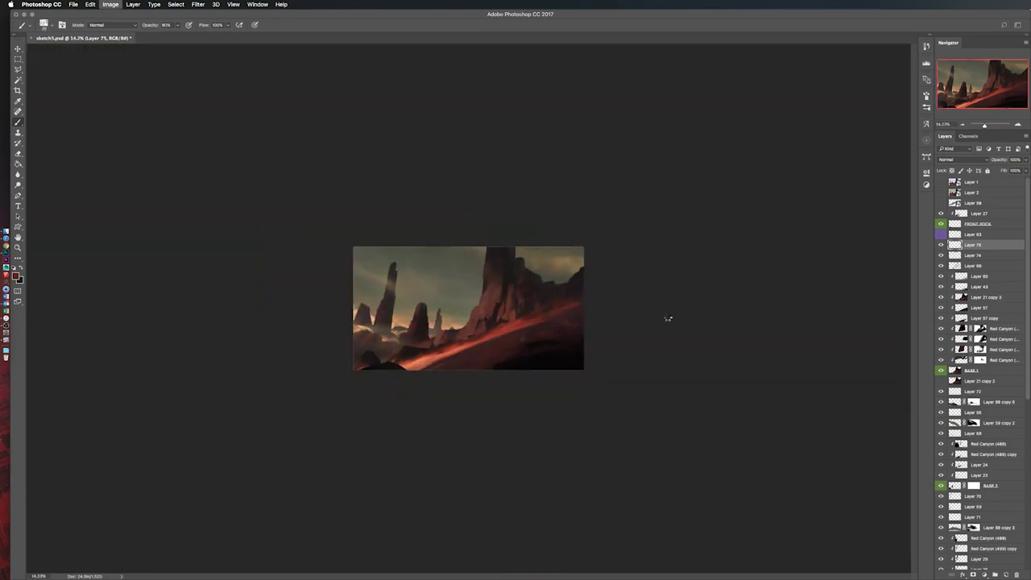
pyautogui.hotkey('ctrl', 'shift', 'h')
pyautogui.scroll(5, 310, 224)
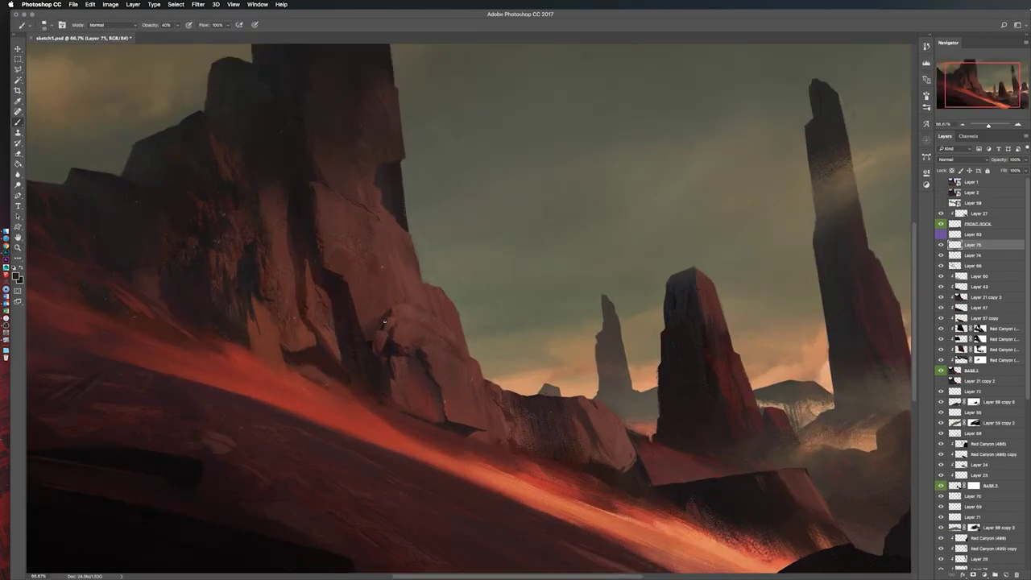
pyautogui.scroll(2, 511, 297)
pyautogui.scroll(-4, 554, 331)
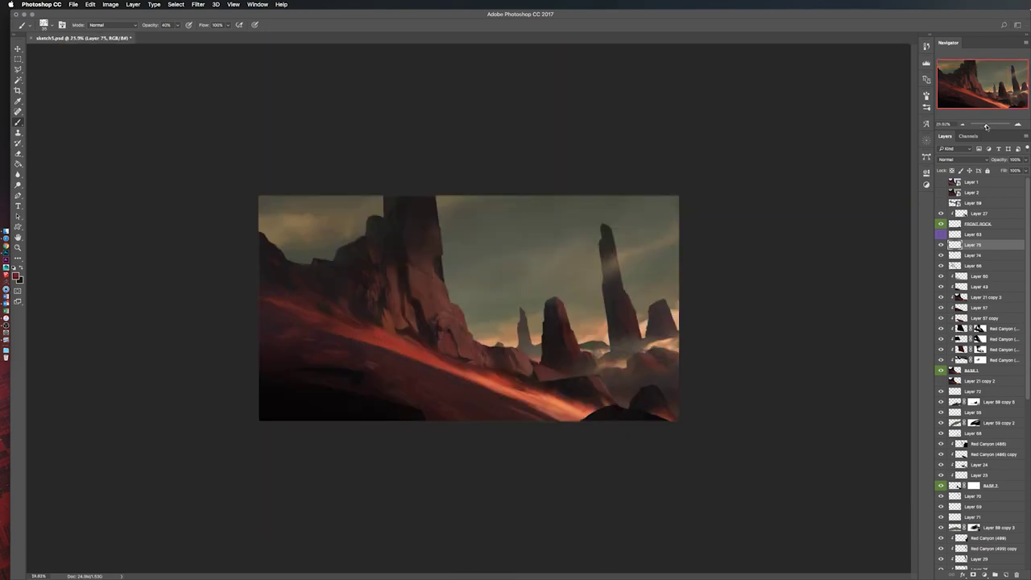
pyautogui.scroll(4, 499, 479)
pyautogui.moveTo(514, 487); pyautogui.dragTo(380, 323)
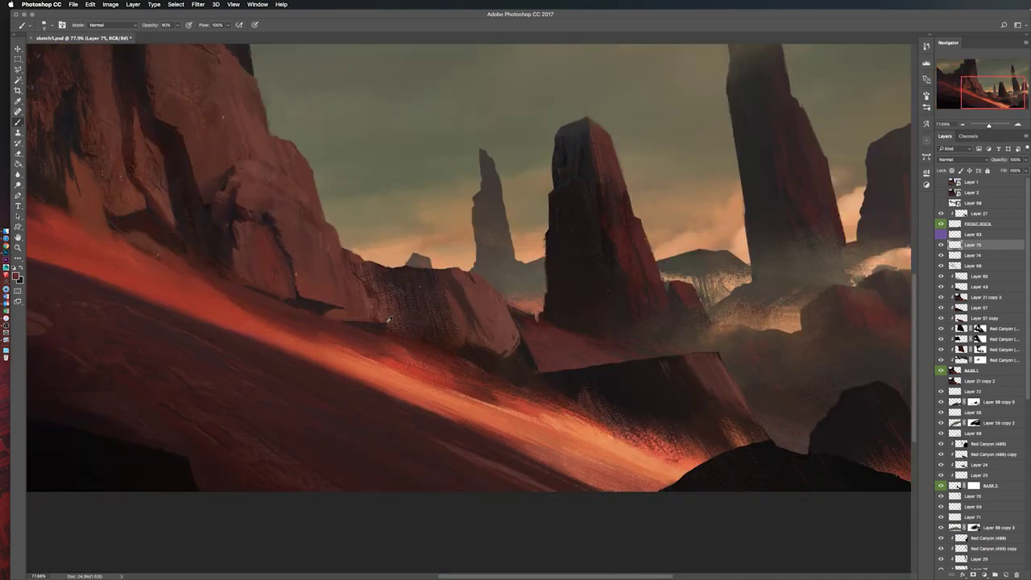
# Step: Move between the central cliff and lit slope, mirroring the painting to check composition
pyautogui.scroll(-4, 597, 485)
pyautogui.scroll(5, 495, 409)
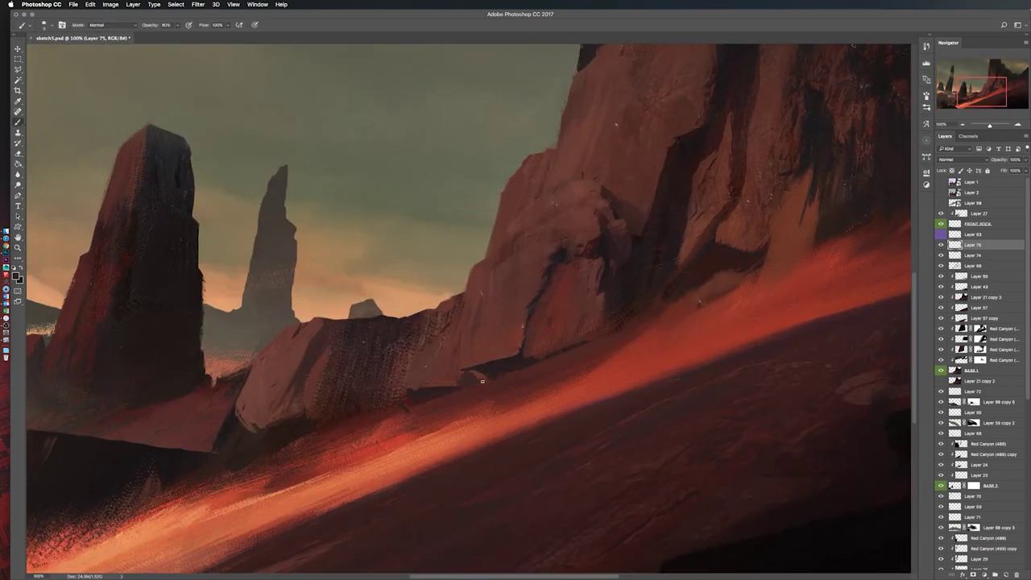
pyautogui.scroll(-2, 637, 281)
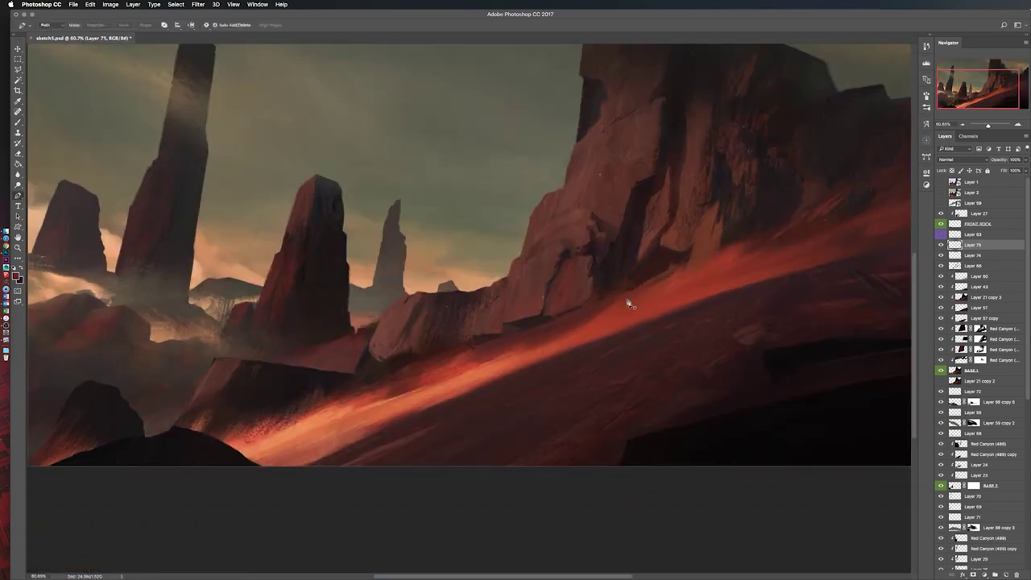
pyautogui.moveTo(652, 287); pyautogui.dragTo(551, 393)
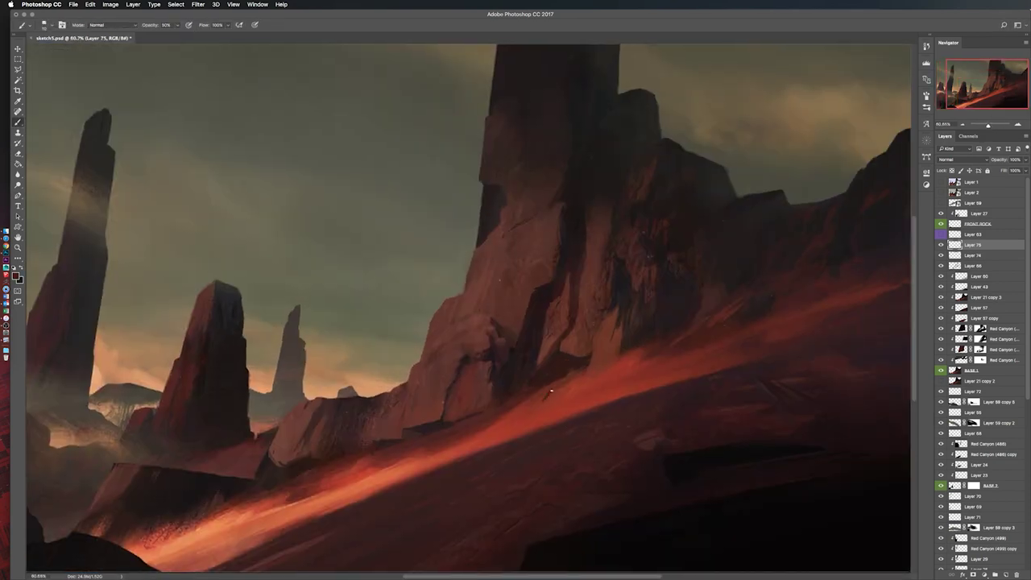
pyautogui.scroll(1, 541, 400)
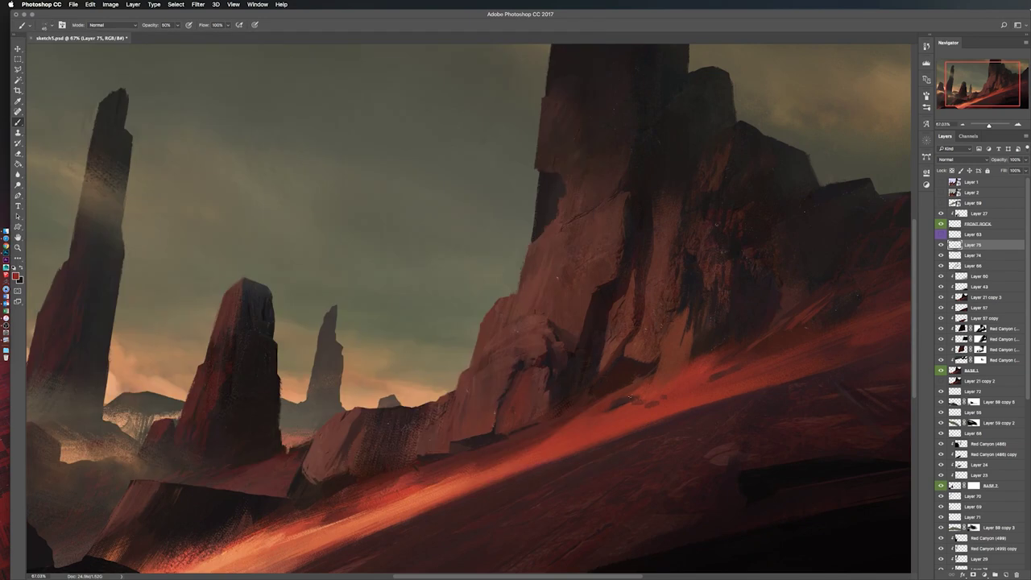
pyautogui.hotkey('ctrl', '0')
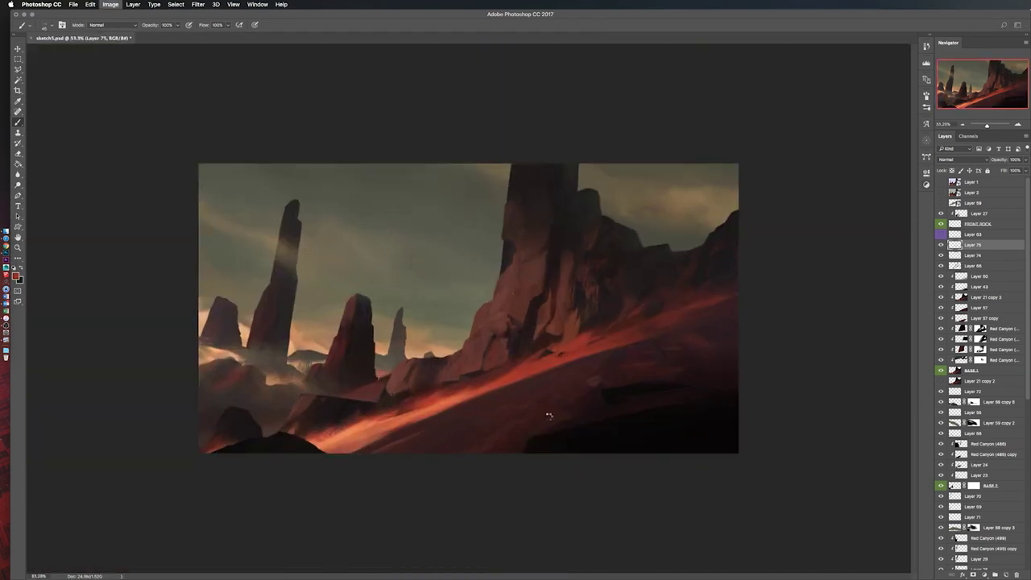
pyautogui.hotkey('ctrl', 'shift', 'h')
pyautogui.scroll(2, 352, 381)
pyautogui.moveTo(339, 374)
pyautogui.mouseDown()
pyautogui.moveTo(464, 306)
pyautogui.moveTo(480, 341)
pyautogui.mouseUp()
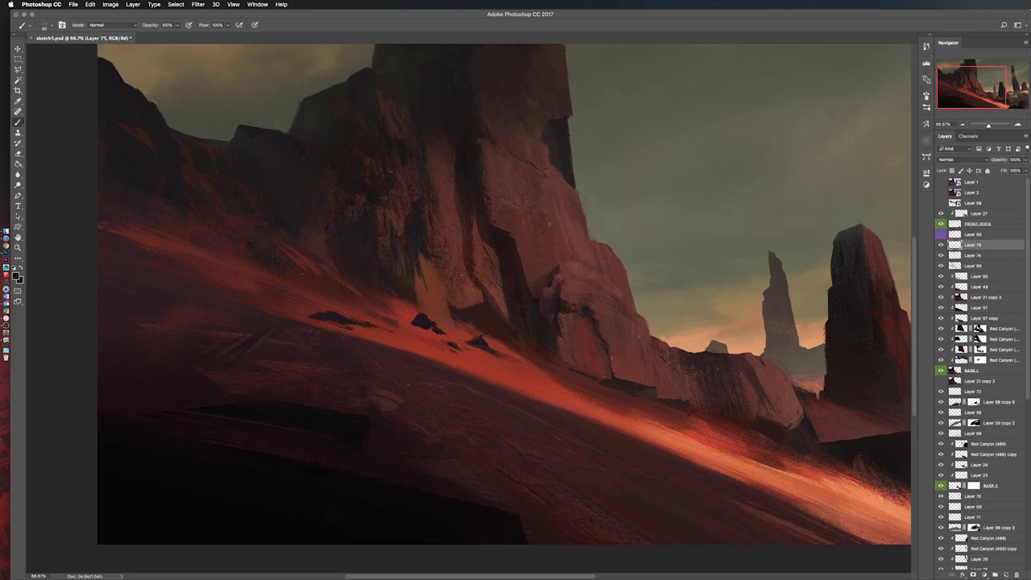
# Step: Paint small dark rocks on the lit slope below the cliff and at its left edge
pyautogui.hotkey('ctrl', '0')
pyautogui.hotkey('ctrl', 'shift', 'h')
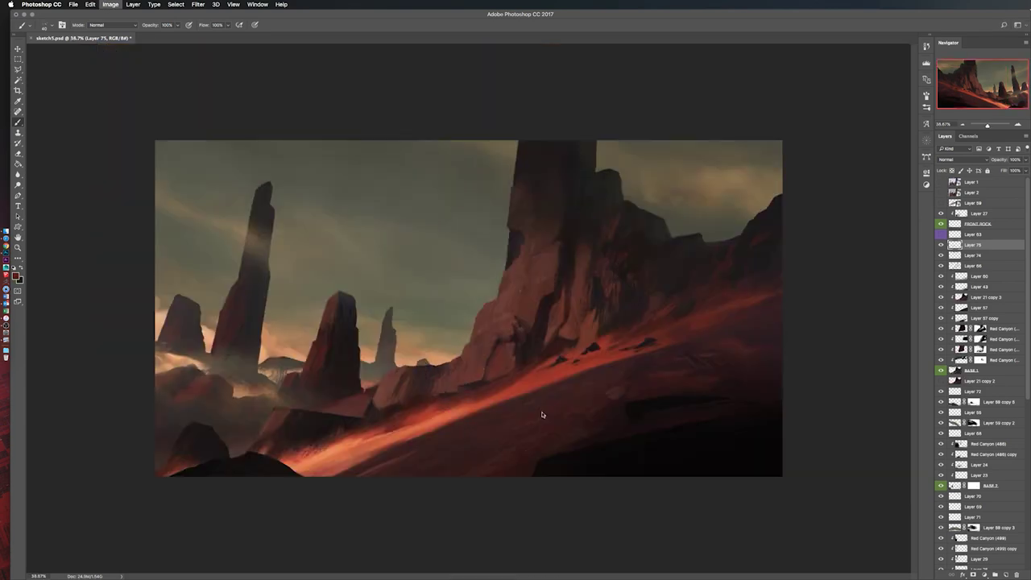
pyautogui.scroll(3, 540, 417)
pyautogui.moveTo(707, 376); pyautogui.dragTo(620, 355)
pyautogui.moveTo(782, 203); pyautogui.dragTo(763, 238)
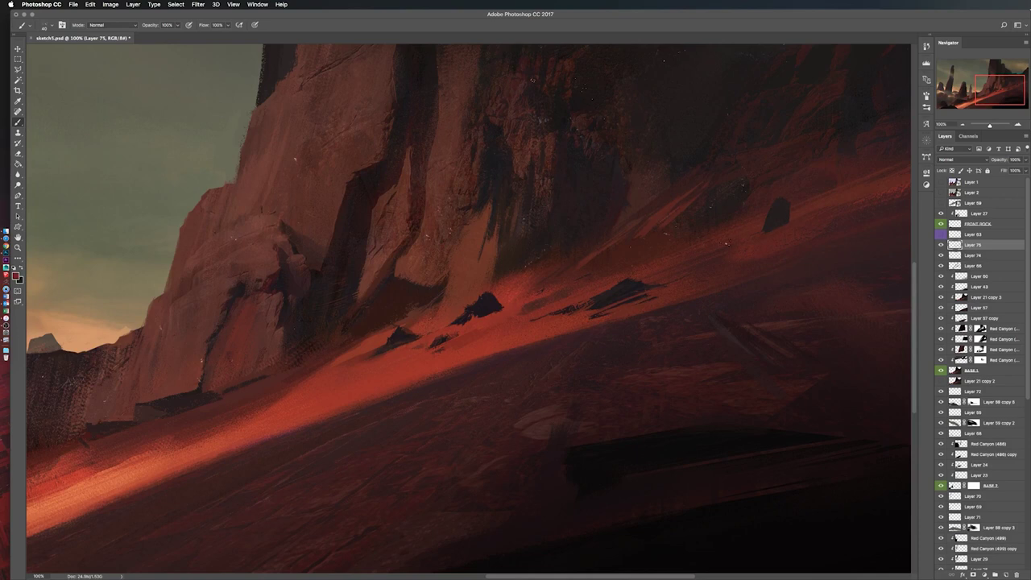
pyautogui.hotkey('ctrl', '0')
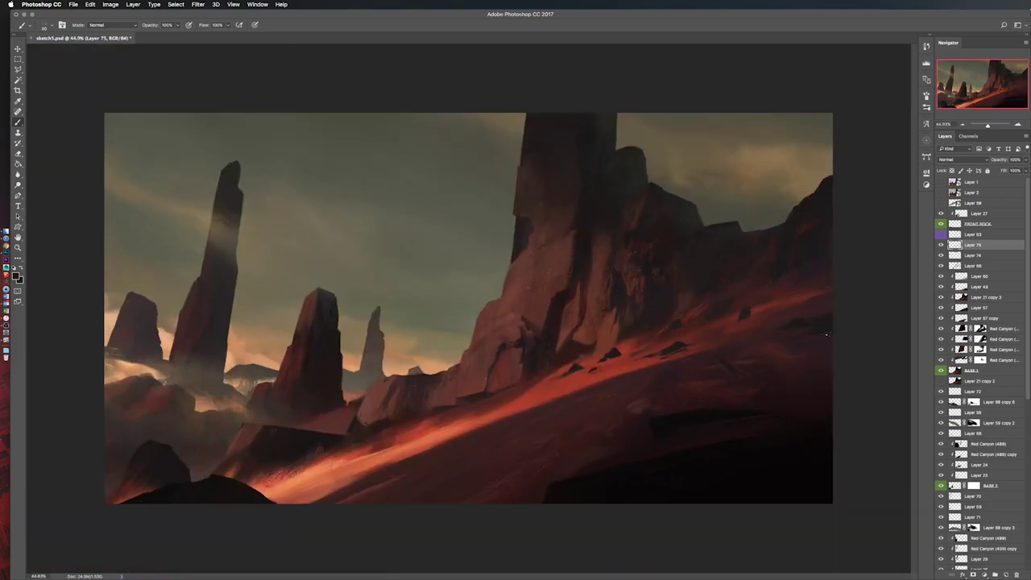
pyautogui.hotkey('ctrl', 'shift', 'h')
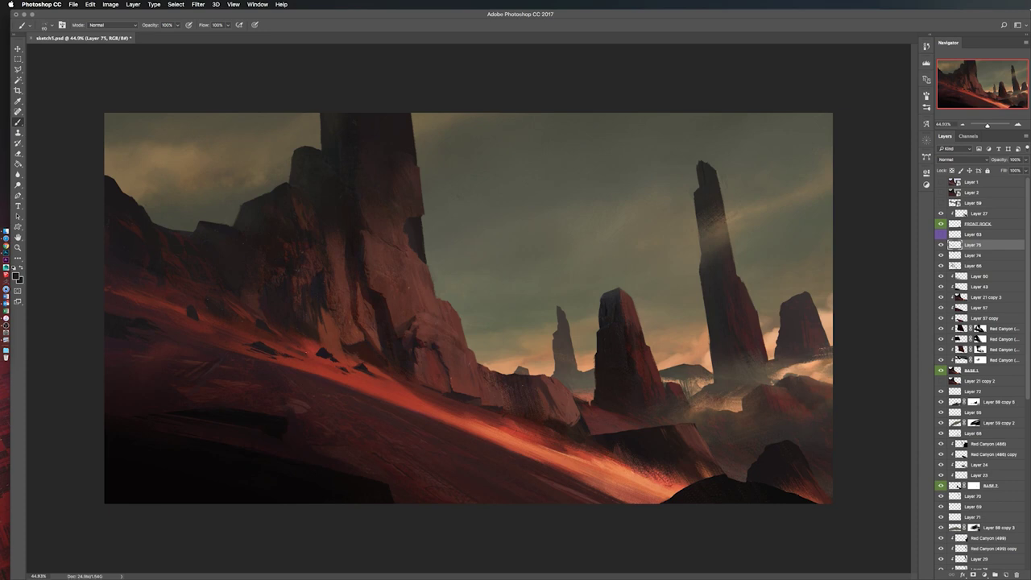
pyautogui.moveTo(139, 375); pyautogui.dragTo(116, 326)
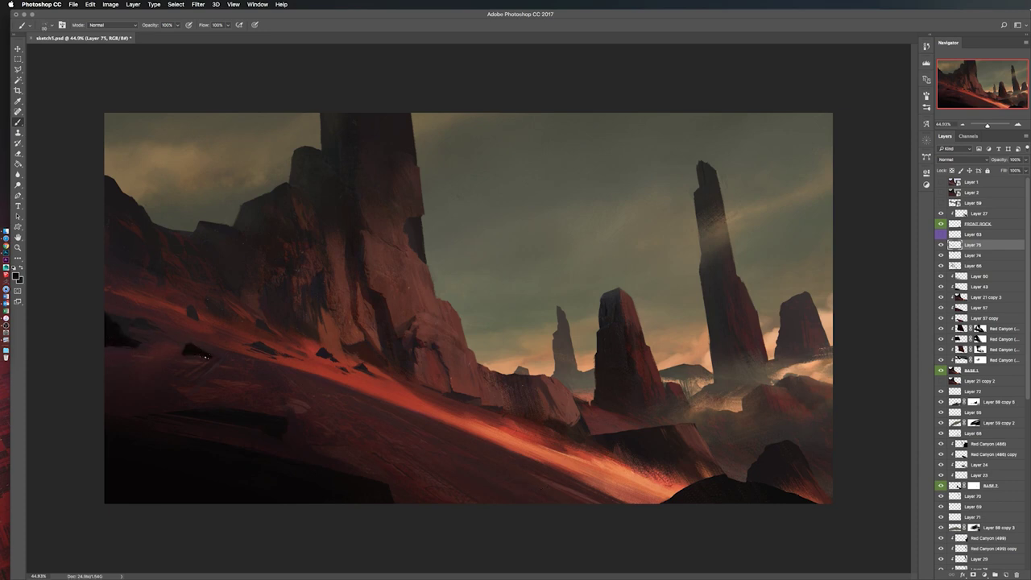
pyautogui.hotkey('ctrl', 'shift', 'h')
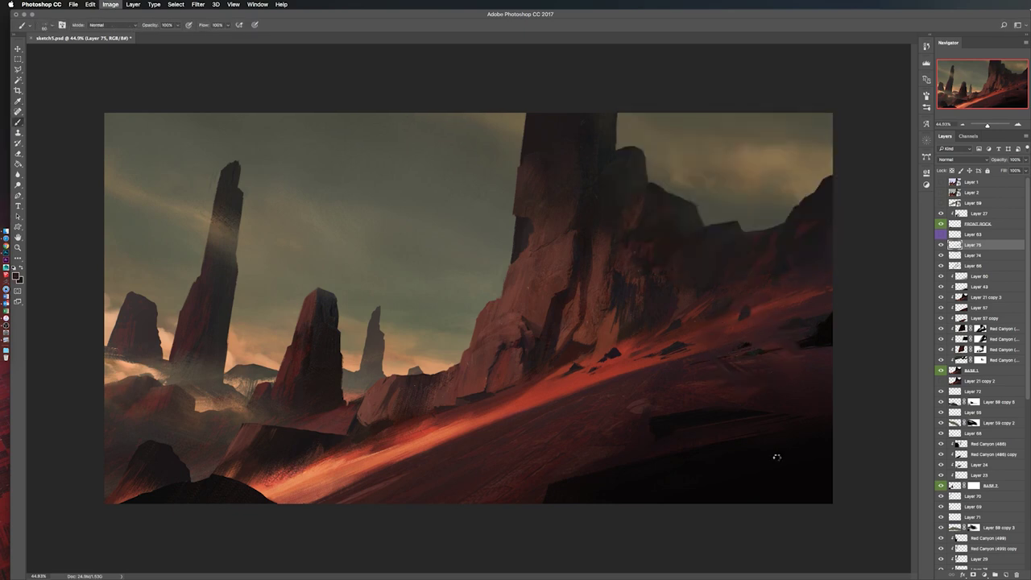
pyautogui.hotkey('ctrl', 'shift', 'h')
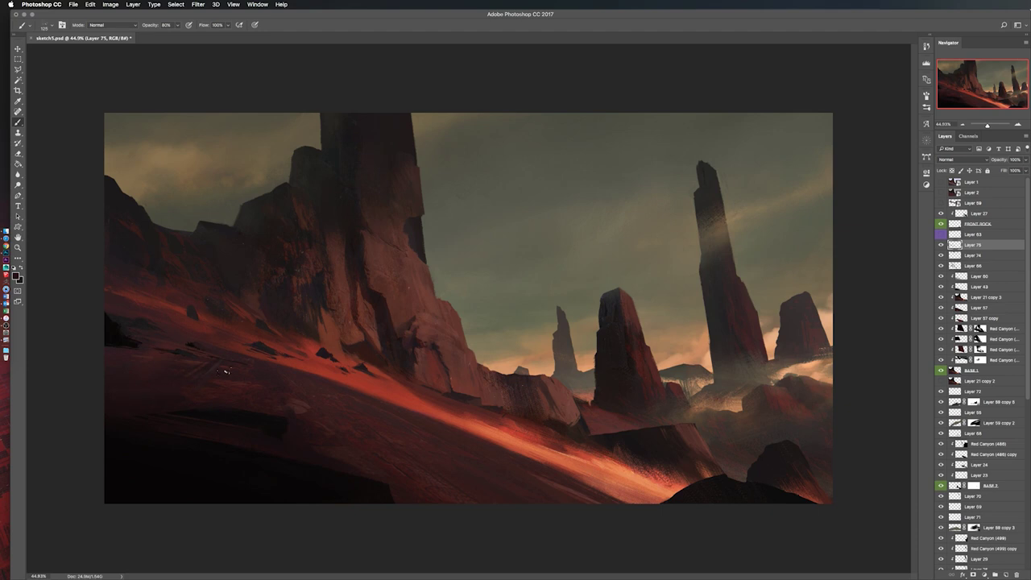
# Step: Alternate erasing and brushing the slope rocks while flipping the canvas to compare
pyautogui.press('e')
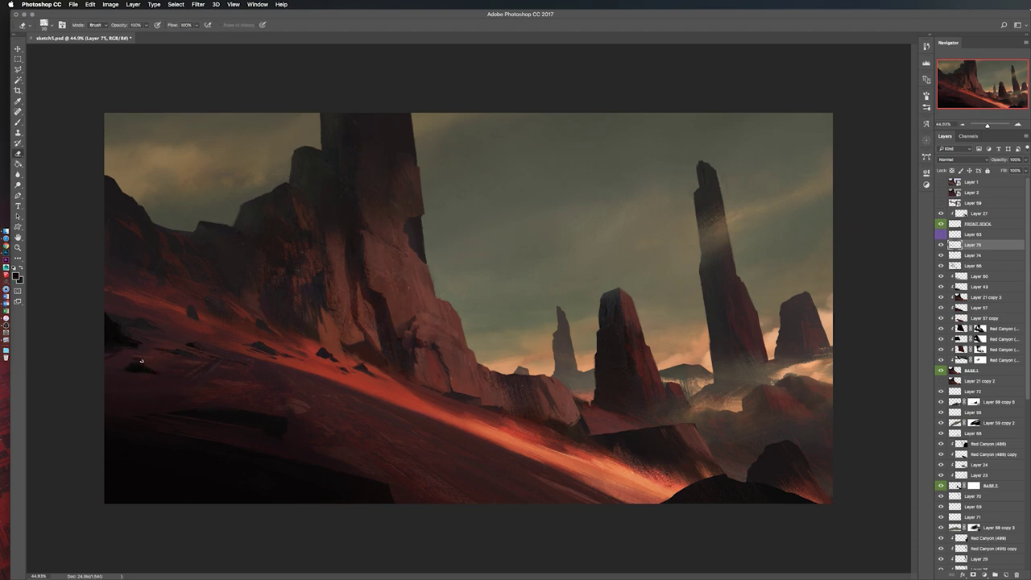
pyautogui.hotkey('ctrl', 'shift', 'h')
pyautogui.press('b')
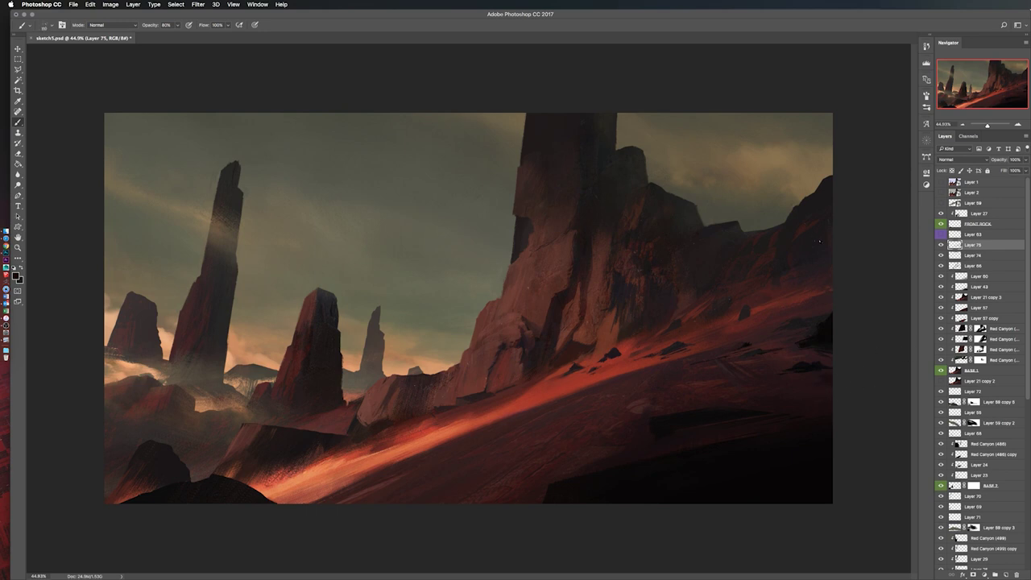
pyautogui.hotkey('ctrl', 'shift', 'h')
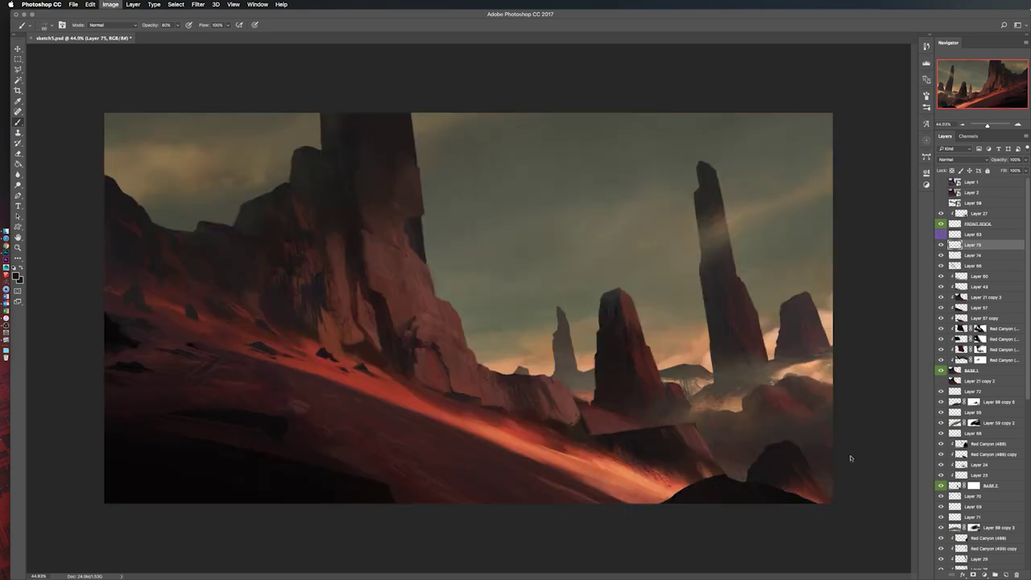
pyautogui.scroll(4, 272, 360)
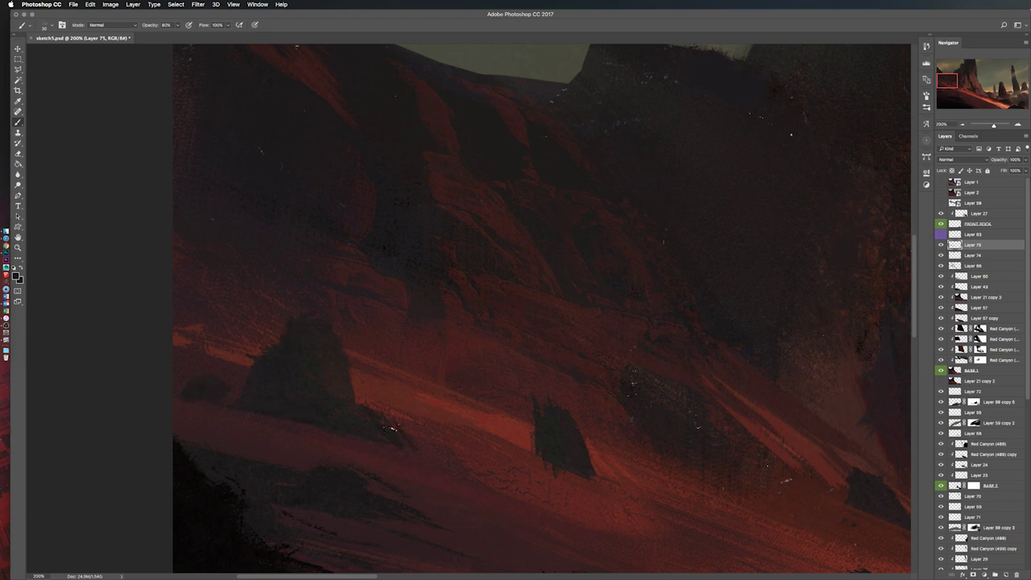
pyautogui.scroll(-5, 510, 480)
pyautogui.press('e')
pyautogui.press('b')
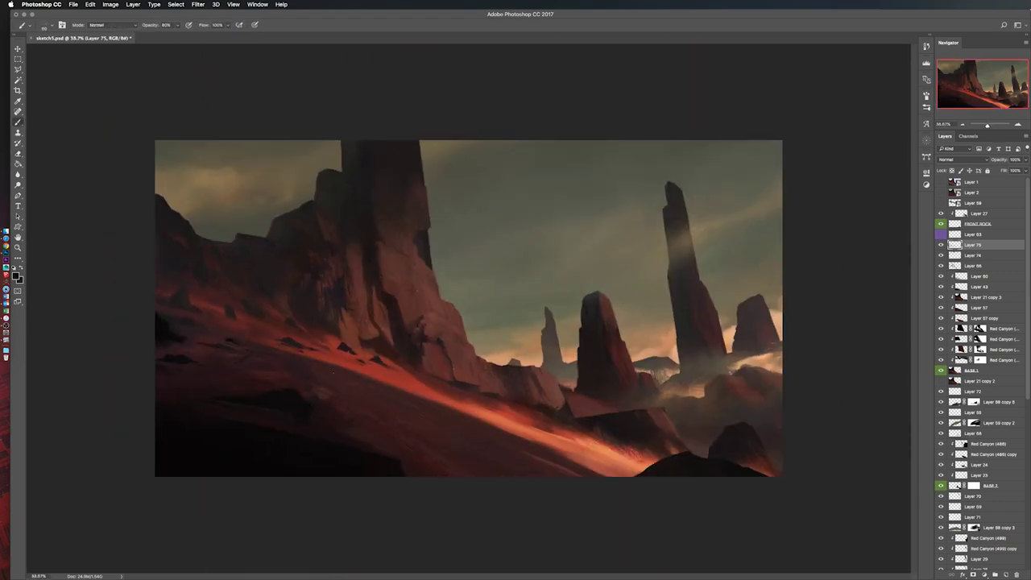
pyautogui.hotkey('ctrl', 'shift', 'h')
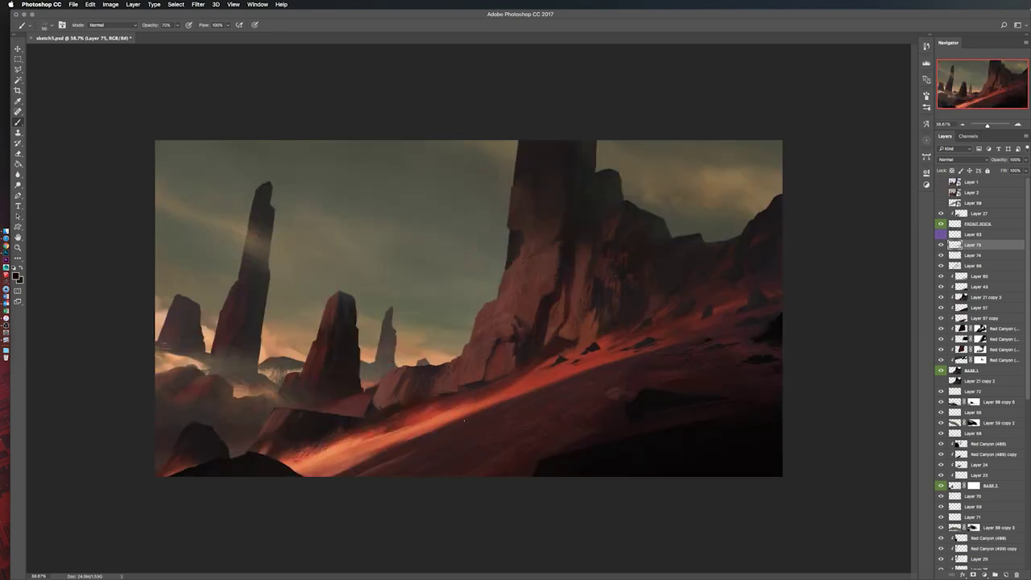
pyautogui.hotkey('ctrl', '=')
pyautogui.hotkey('ctrl', '=')
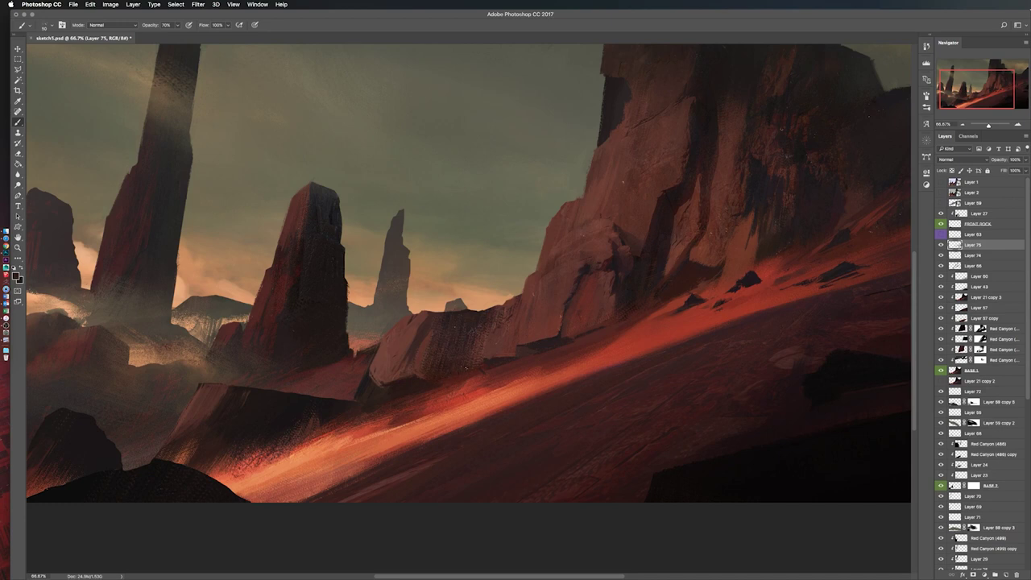
# Step: Sample slope colours and paint a faint brighter stroke across the red slope
pyautogui.moveTo(479, 342); pyautogui.dragTo(499, 249)
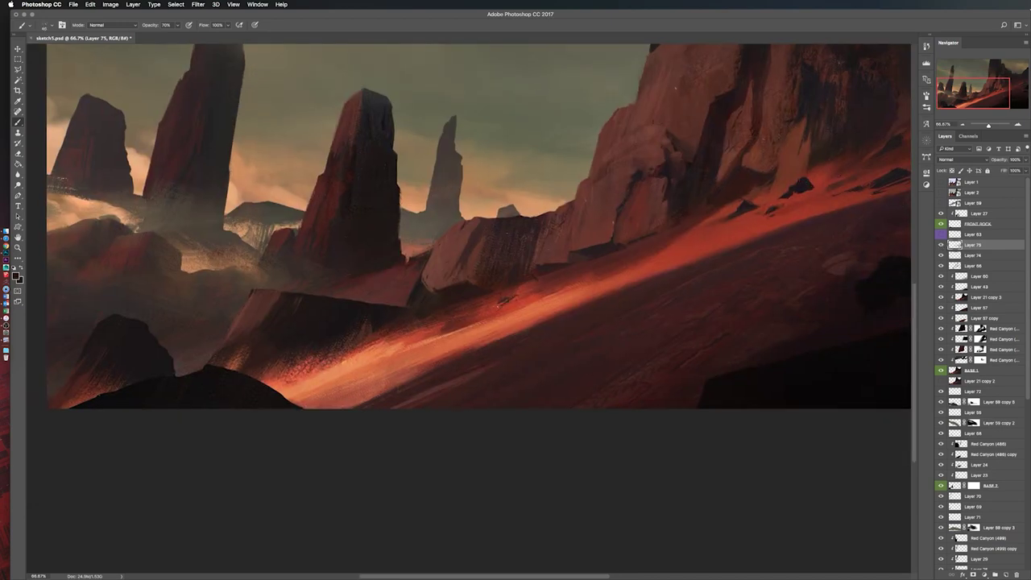
pyautogui.scroll(-3, 506, 301)
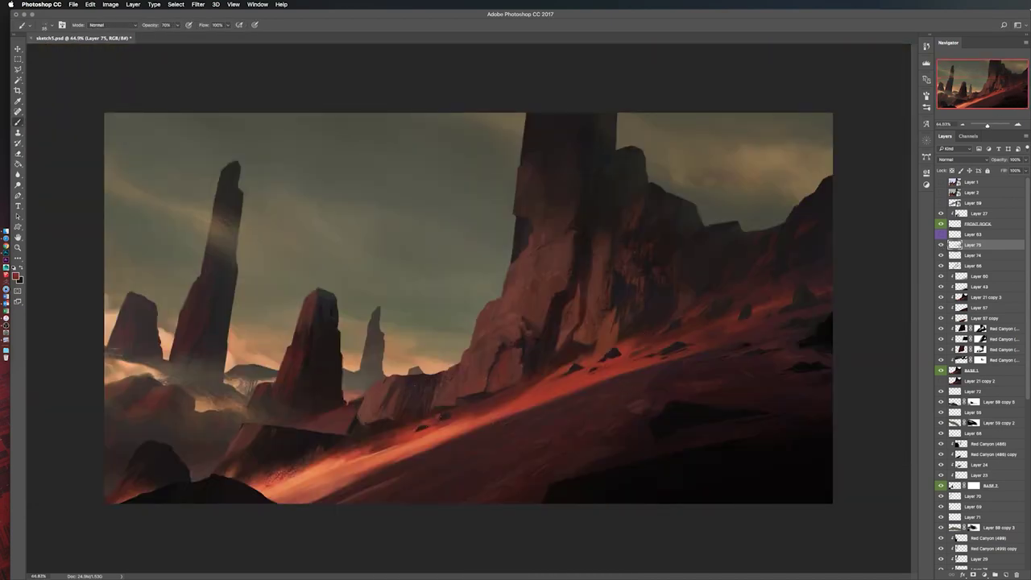
pyautogui.press('h')
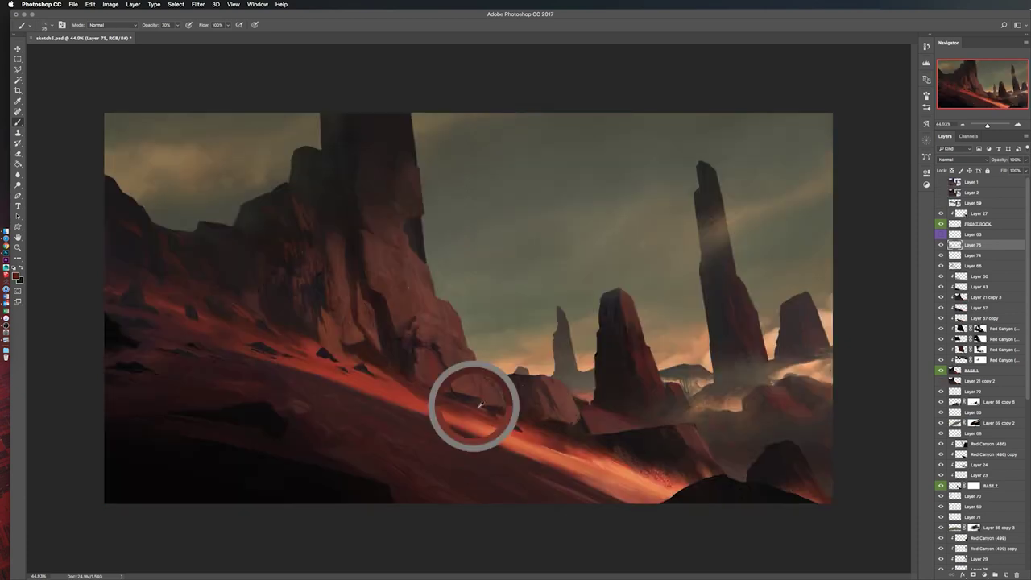
pyautogui.keyDown('alt'); pyautogui.click(327, 347); pyautogui.keyUp('alt')
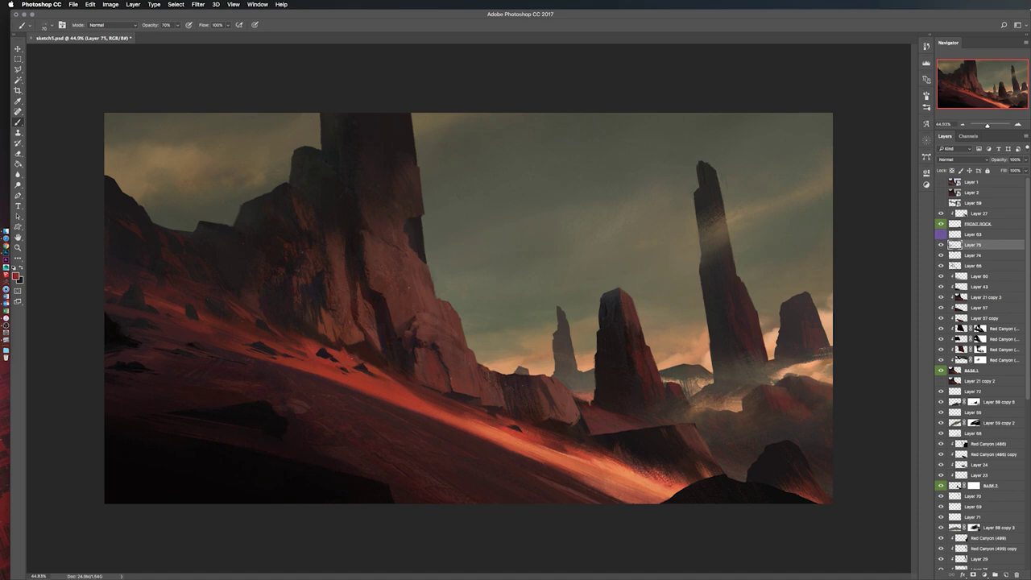
pyautogui.keyDown('alt'); pyautogui.click(403, 378); pyautogui.keyUp('alt')
pyautogui.press('h')
pyautogui.moveTo(435, 427); pyautogui.dragTo(539, 388)
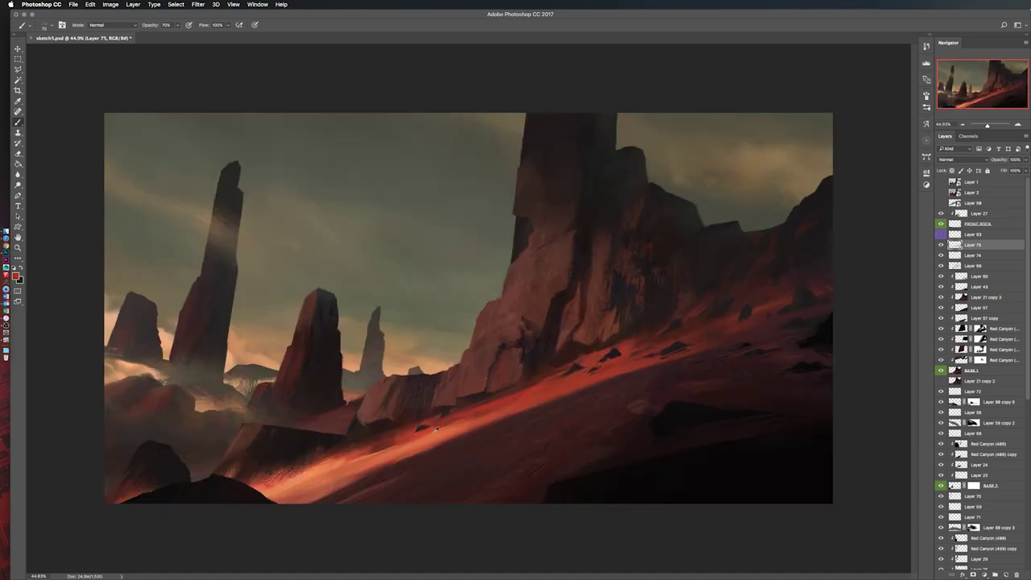
# Step: Outline a small spire shape on the ridge right of the tall cliff and fill it dark
pyautogui.press('h')
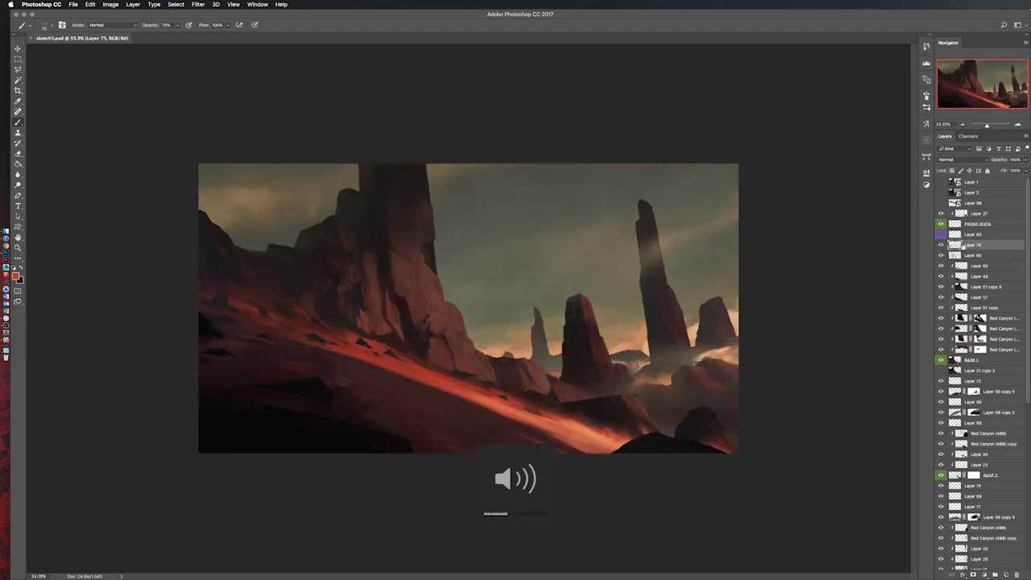
pyautogui.moveTo(495, 327); pyautogui.dragTo(743, 419)
pyautogui.press('l')
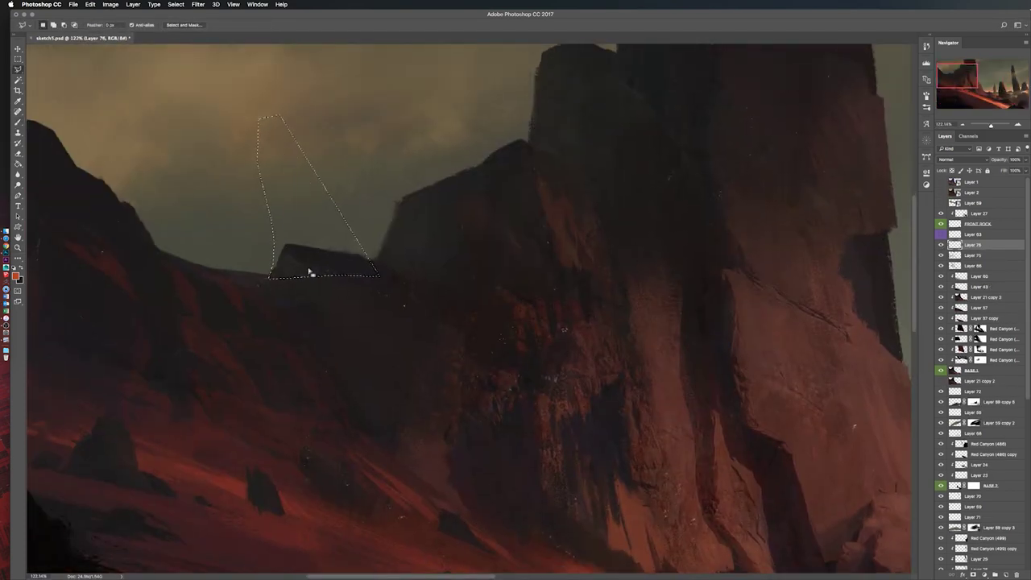
pyautogui.press('b')
pyautogui.moveTo(296, 204)
pyautogui.mouseDown()
pyautogui.moveTo(378, 276)
pyautogui.moveTo(250, 76)
pyautogui.mouseUp()
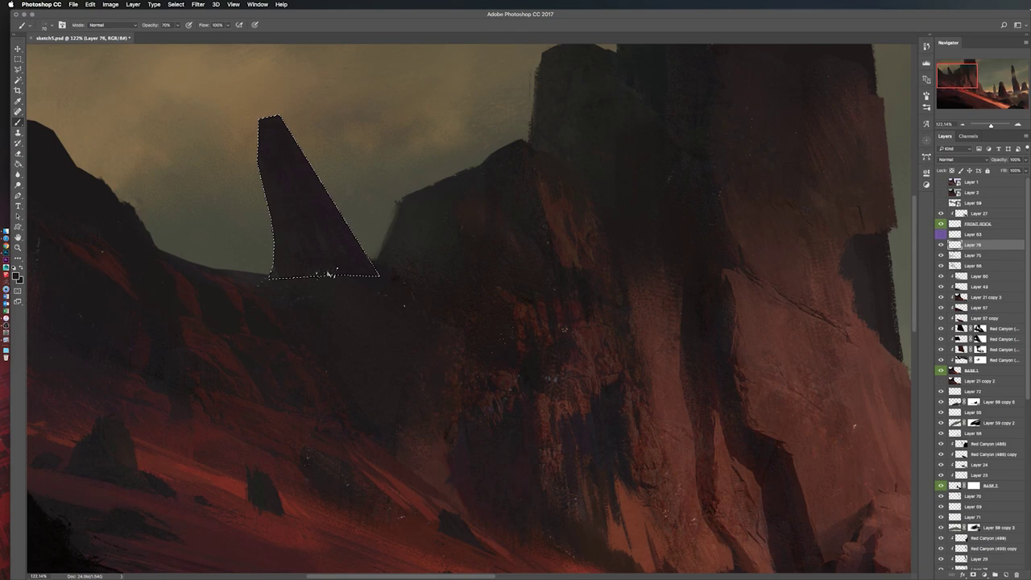
# Step: Rotate and position the new spire, then paint out the bump on its edge with sky colour
pyautogui.hotkey('ctrl', 'd')
pyautogui.scroll(-5, 632, 216)
pyautogui.press('h')
pyautogui.press('h')
pyautogui.press('m')
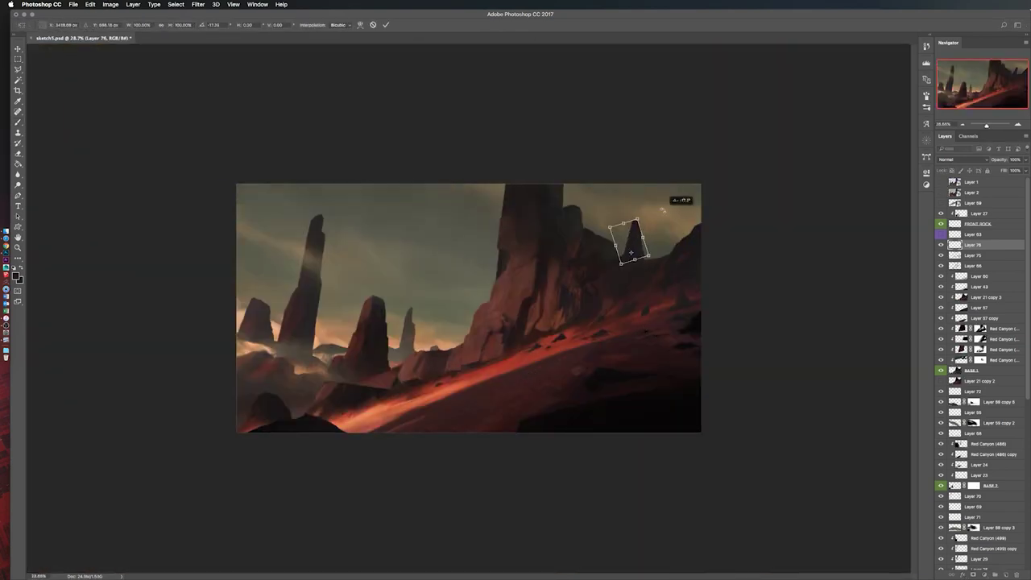
pyautogui.scroll(6, 633, 216)
pyautogui.press('b')
pyautogui.moveTo(578, 415); pyautogui.dragTo(597, 393)
# Step: Switch to a different brush tip and mirror the canvas to check the rocks
pyautogui.scroll(-5, 583, 327)
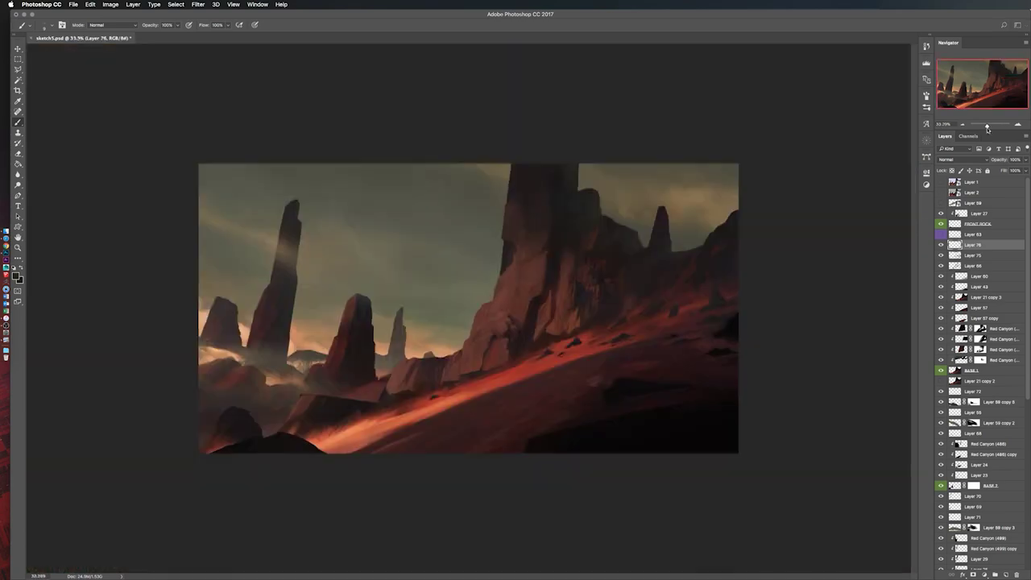
pyautogui.scroll(4, 583, 327)
pyautogui.click(43, 25)
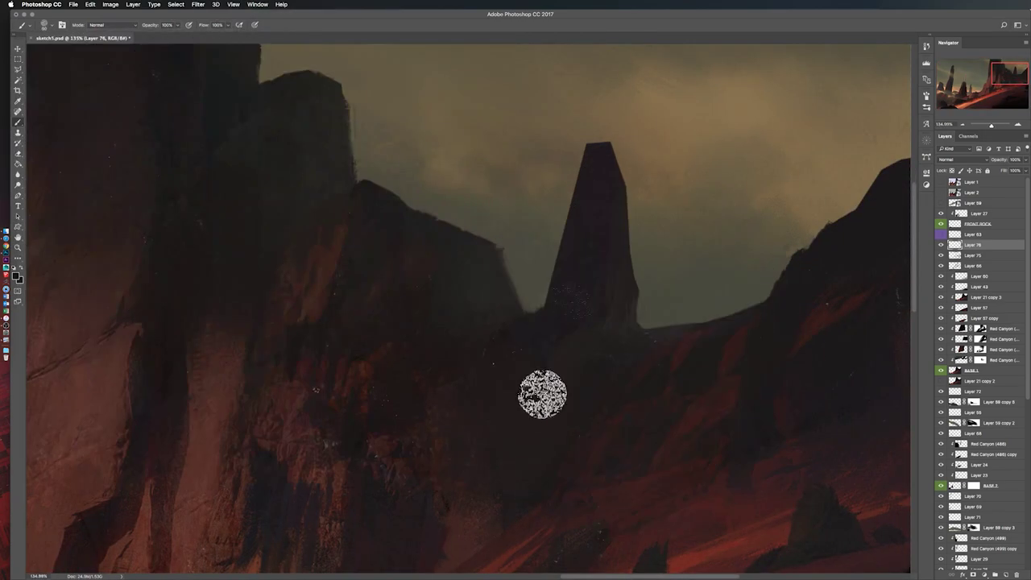
pyautogui.moveTo(992, 125); pyautogui.dragTo(988, 126)
pyautogui.hotkey('ctrl', 'shift', 'h')
pyautogui.scroll(5, 444, 233)
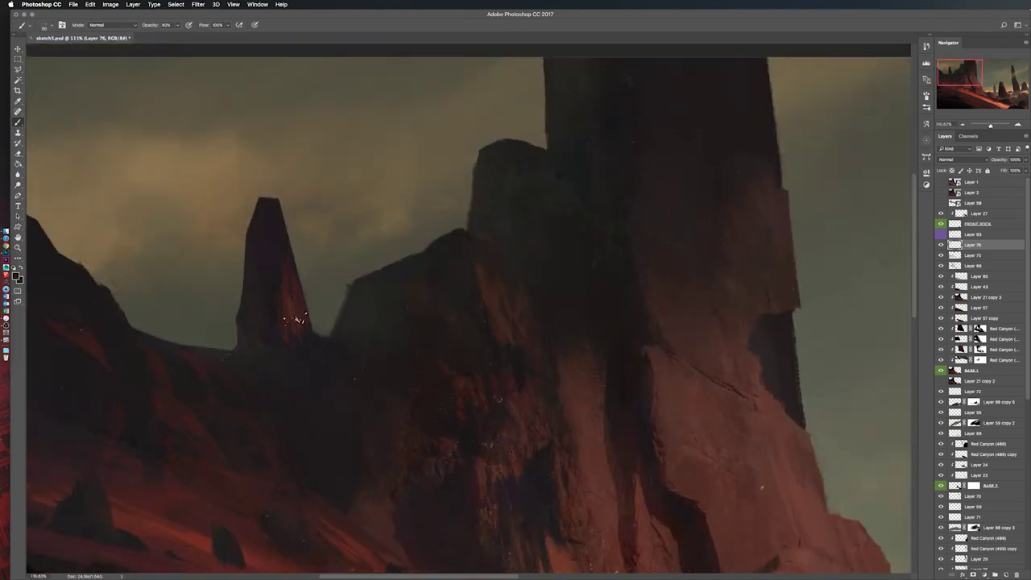
pyautogui.scroll(-5, 297, 320)
pyautogui.scroll(6, 355, 266)
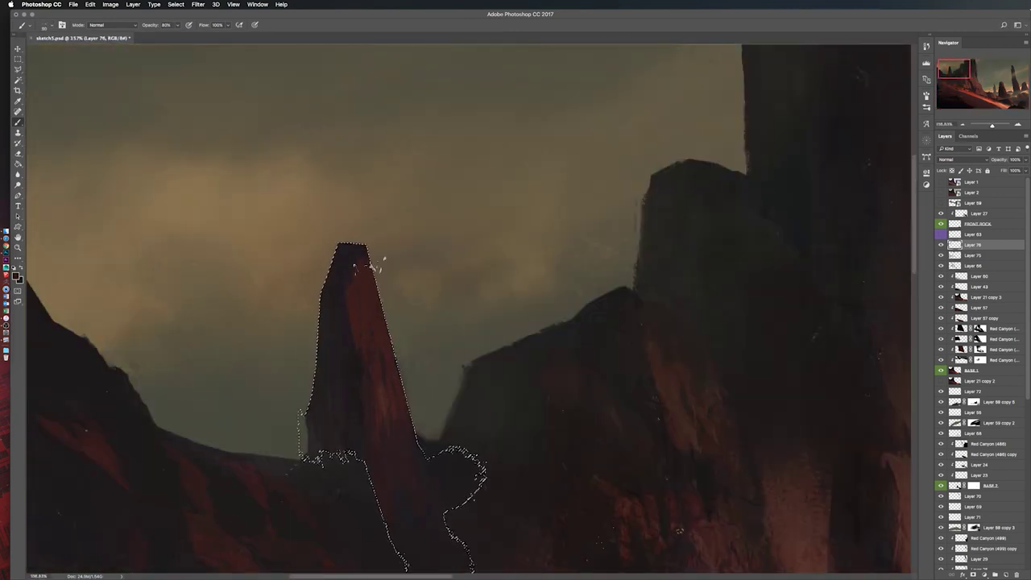
# Step: Restore the canvas orientation, drop the spire selection and resume brushing reddish detail
pyautogui.hotkey('ctrl', '0')
pyautogui.hotkey('ctrl', 'shift', 'h')
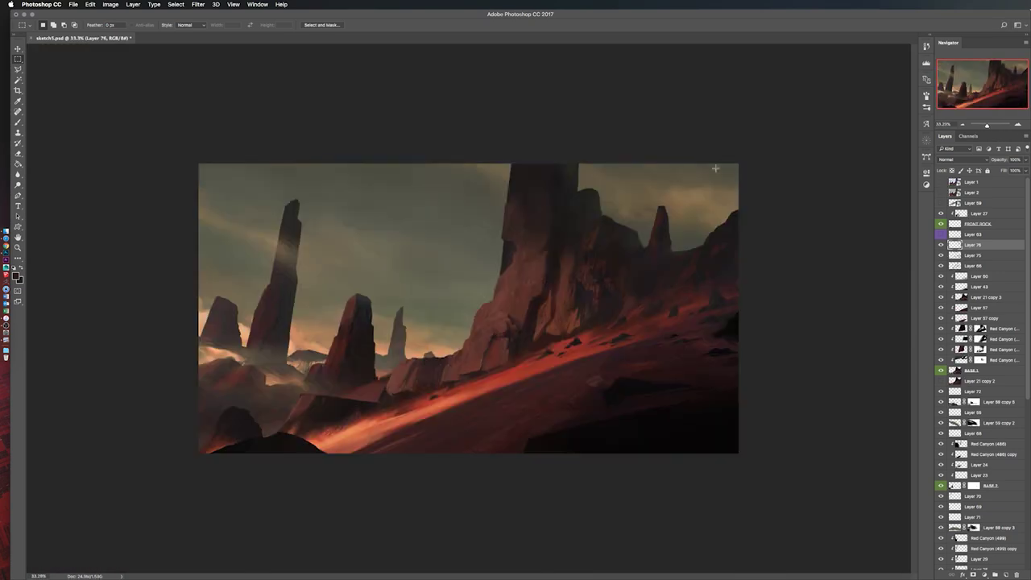
pyautogui.press('b')
pyautogui.scroll(3, 672, 228)
pyautogui.scroll(-3, 641, 246)
pyautogui.scroll(3, 677, 194)
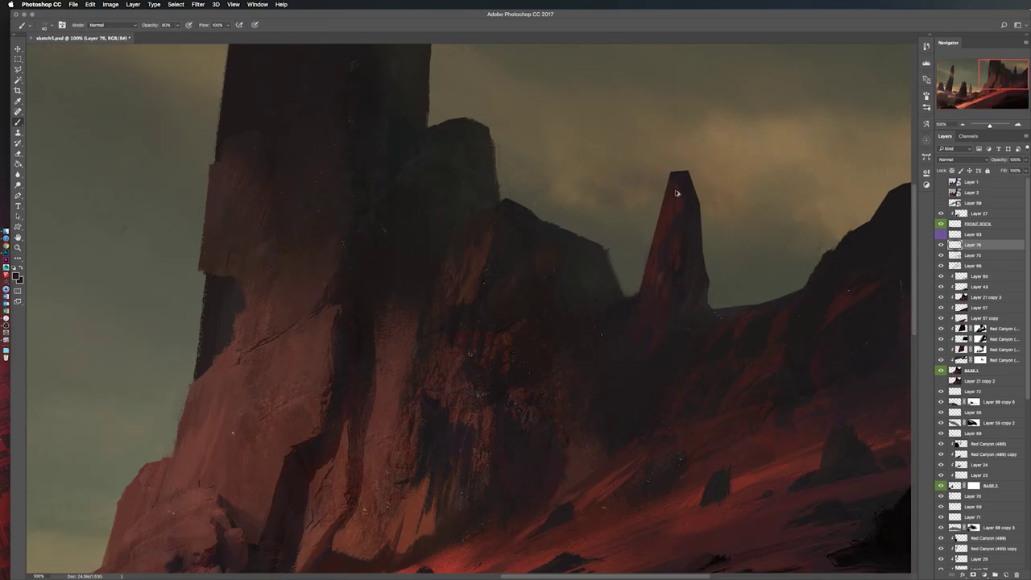
# Step: Make Layer 75 active and review the whole painting mirrored and zoomed out
pyautogui.press('e')
pyautogui.press('b')
pyautogui.hotkey('ctrl', '-')
pyautogui.hotkey('ctrl', '-')
pyautogui.hotkey('ctrl', '-')
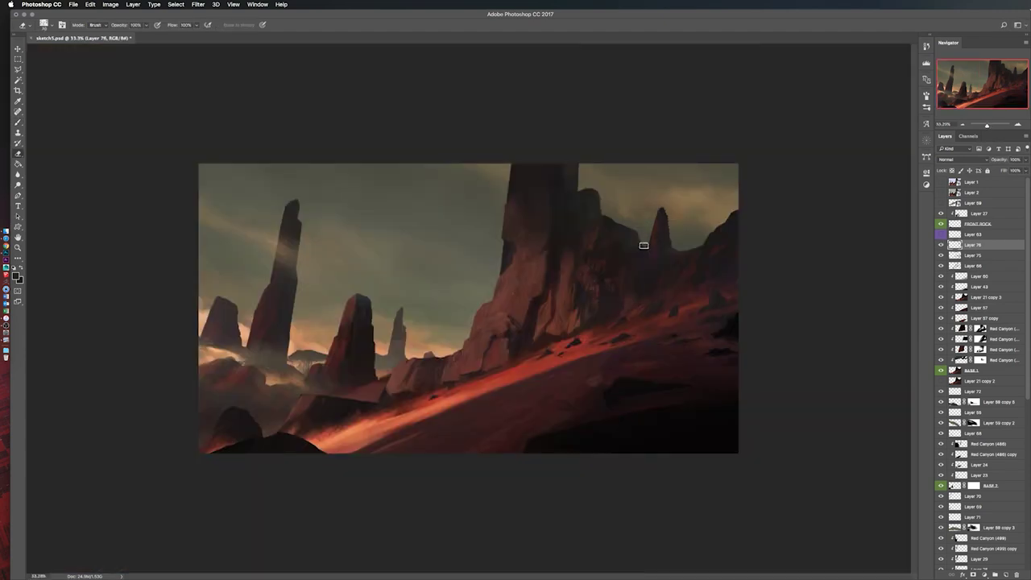
pyautogui.press('h')
pyautogui.click(973, 257)
pyautogui.scroll(2, 225, 301)
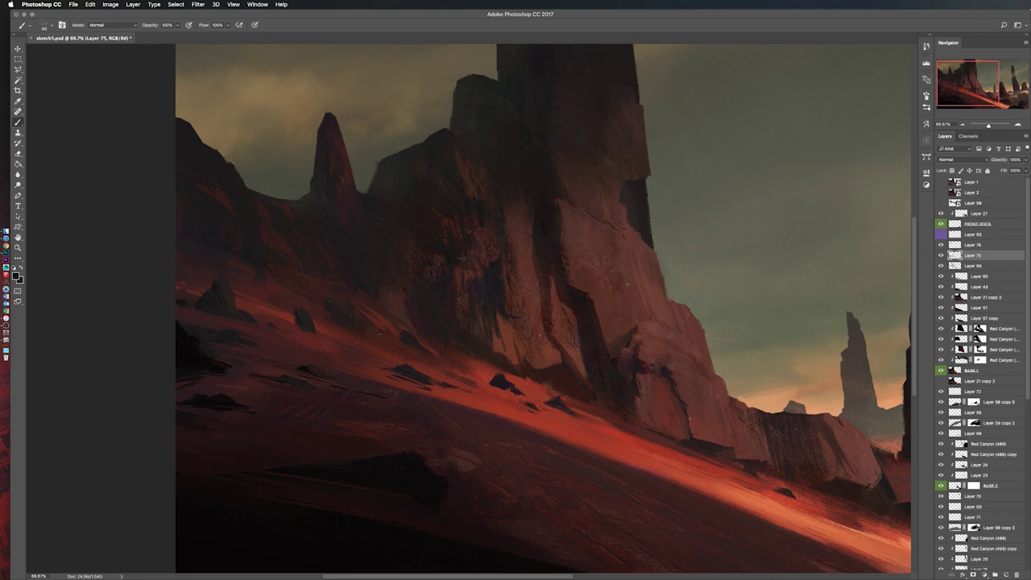
pyautogui.hotkey('ctrl', '-')
pyautogui.hotkey('ctrl', '-')
pyautogui.press('h')
pyautogui.scroll(3, 633, 486)
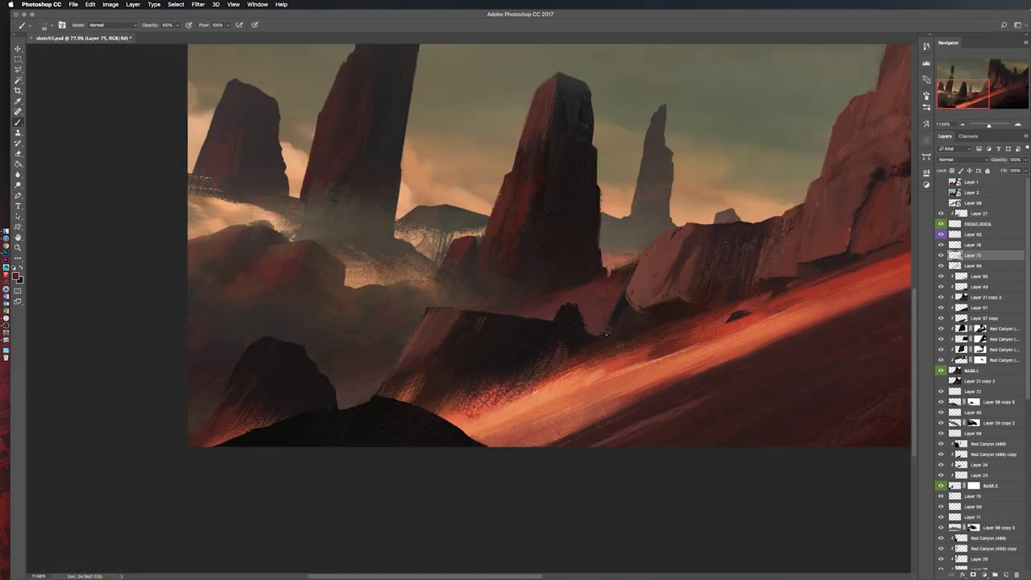
# Step: Paint a dark pointed rock peak into the midground, checking it mirrored at full view
pyautogui.moveTo(992, 107); pyautogui.dragTo(998, 109)
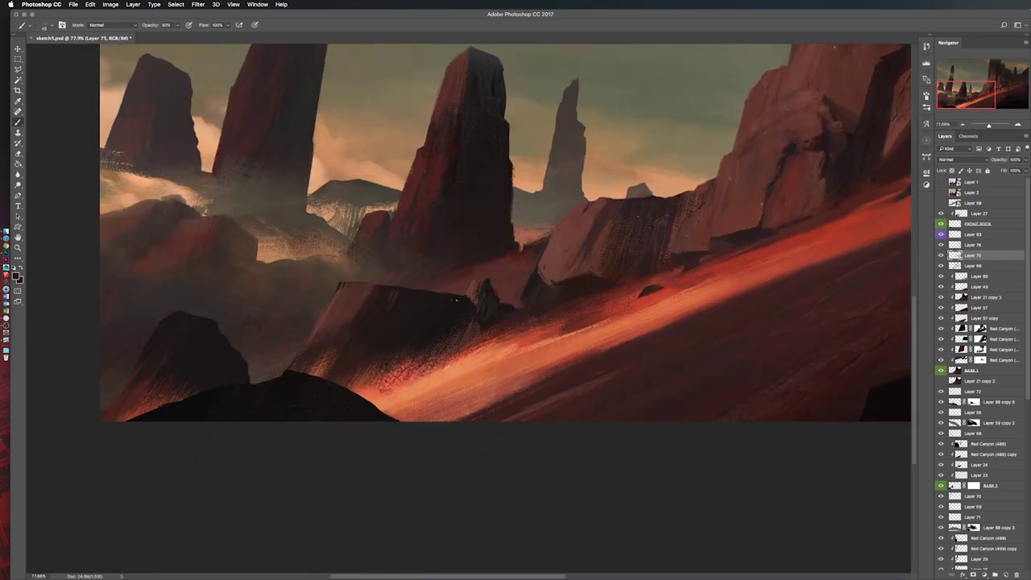
pyautogui.hotkey('ctrl', '-')
pyautogui.press('h')
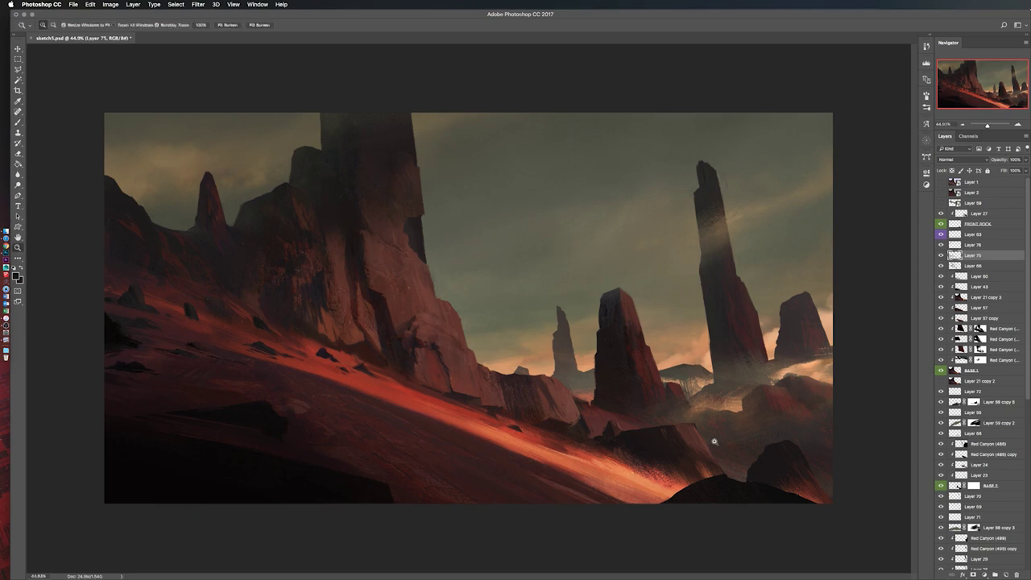
pyautogui.hotkey('ctrl', '1')
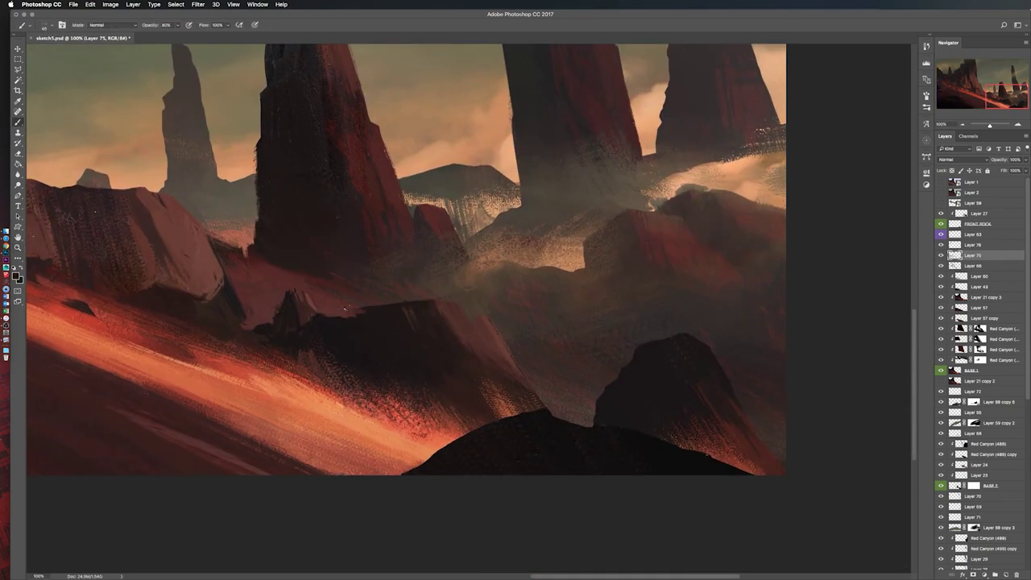
pyautogui.moveTo(374, 318)
pyautogui.mouseDown()
pyautogui.moveTo(411, 295)
pyautogui.moveTo(439, 315)
pyautogui.mouseUp()
pyautogui.hotkey('ctrl', '-')
pyautogui.press('h')
pyautogui.hotkey('ctrl', '1')
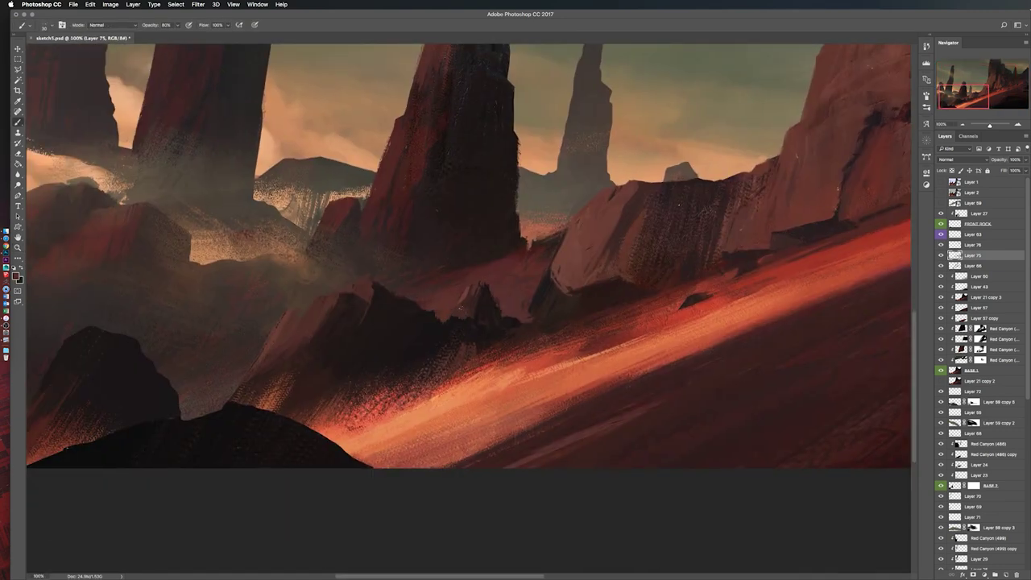
# Step: On Layer 72, work the speckled haze around the bases of the upper-left spires
pyautogui.moveTo(990, 124); pyautogui.dragTo(987, 127)
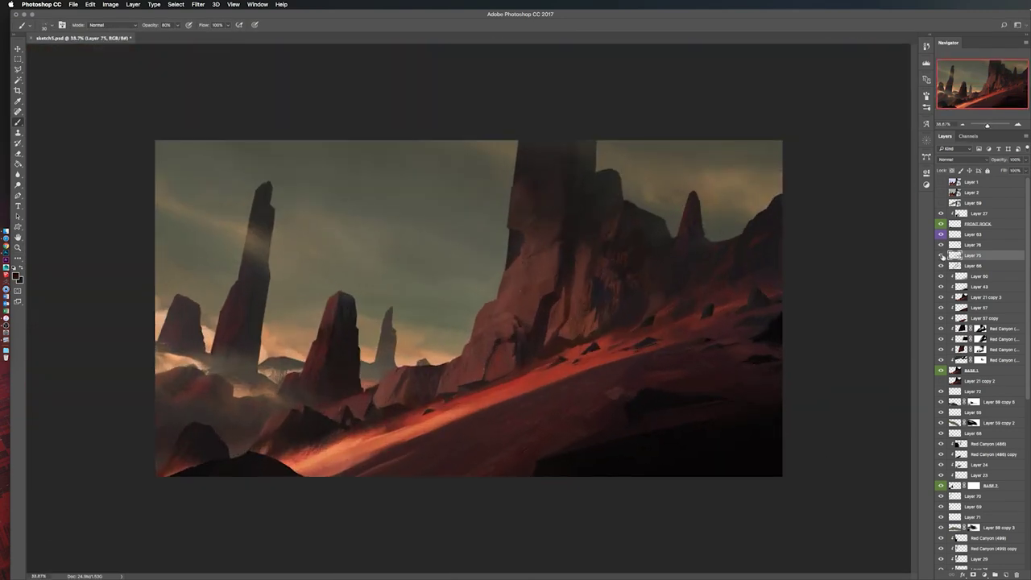
pyautogui.click(974, 391)
pyautogui.hotkey('ctrl', '1')
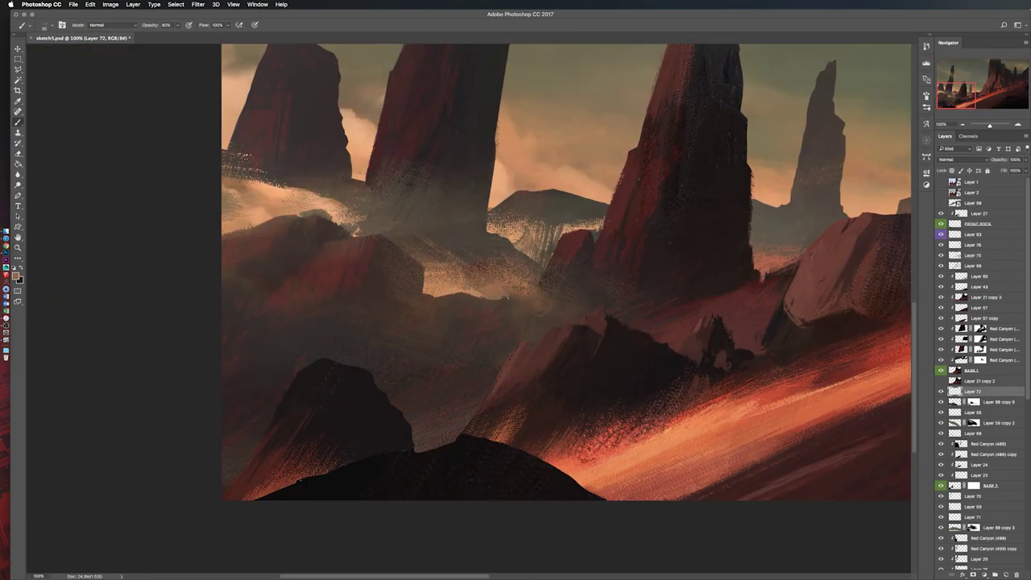
pyautogui.moveTo(486, 338); pyautogui.dragTo(522, 372)
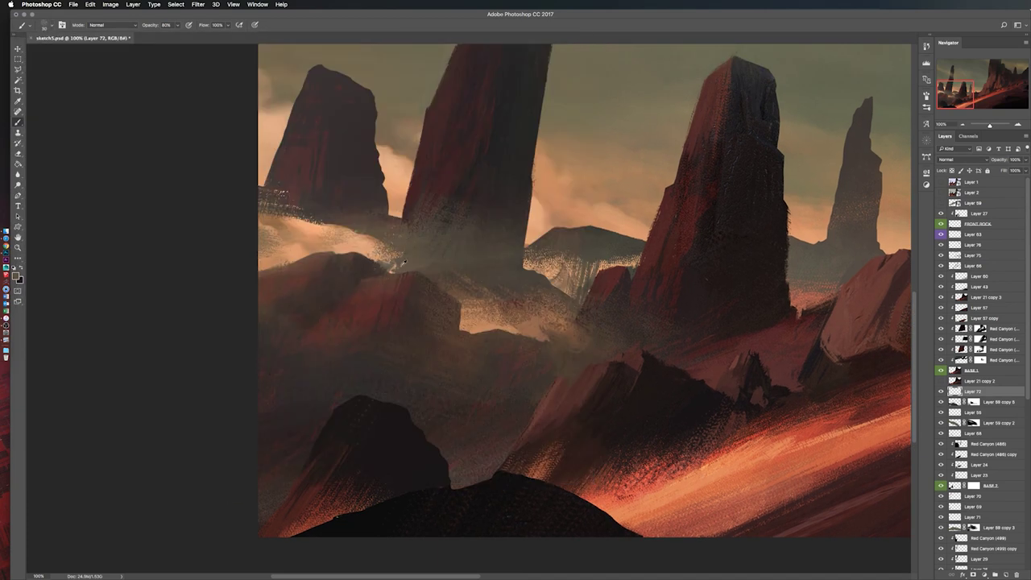
pyautogui.moveTo(445, 320); pyautogui.dragTo(470, 358)
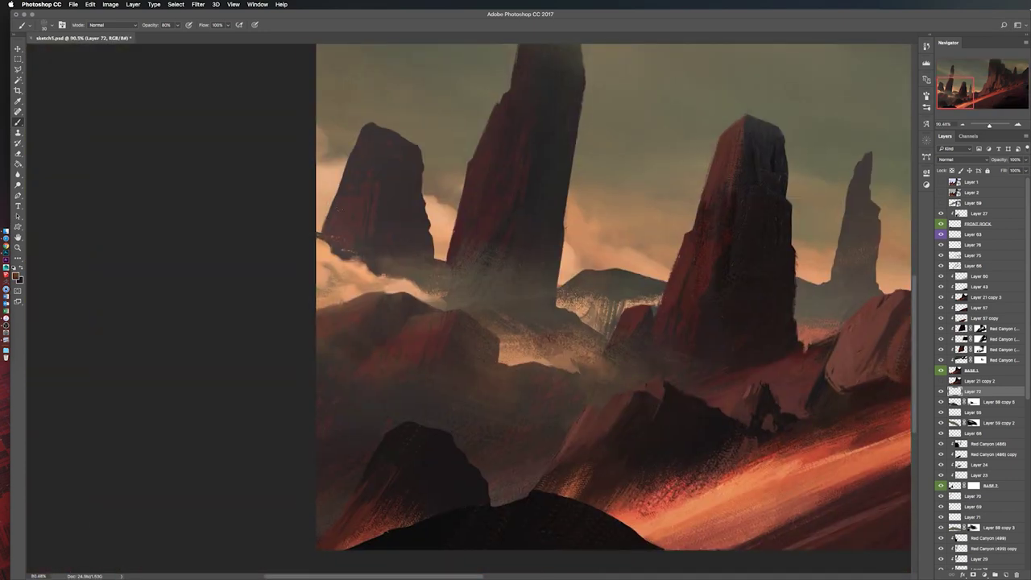
# Step: Flip the canvas and zoom out to 33.3% to review the whole composition
pyautogui.hotkey('ctrl', '0')
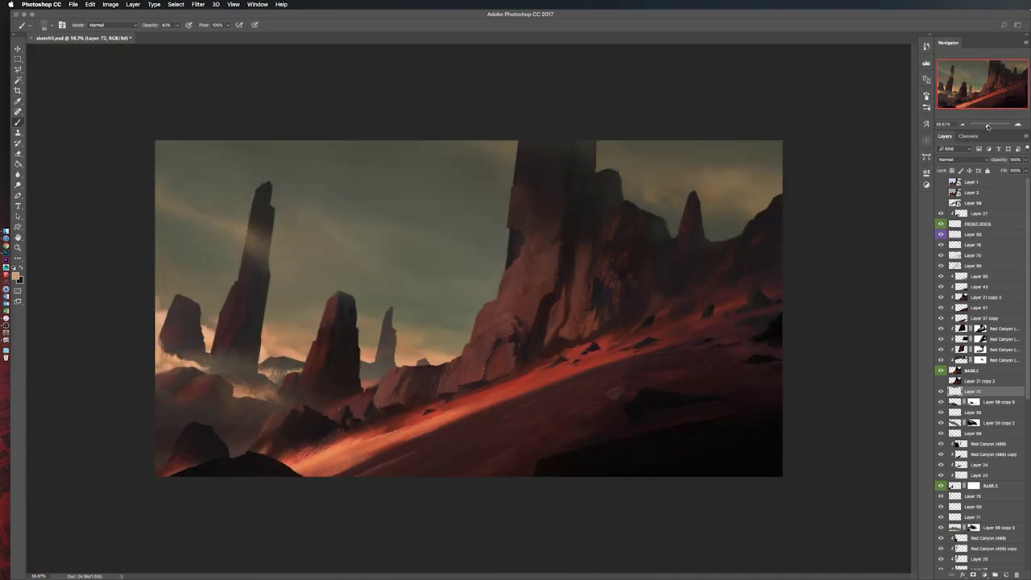
pyautogui.press('h')
pyautogui.hotkey('ctrl', '+')
pyautogui.hotkey('ctrl', '+')
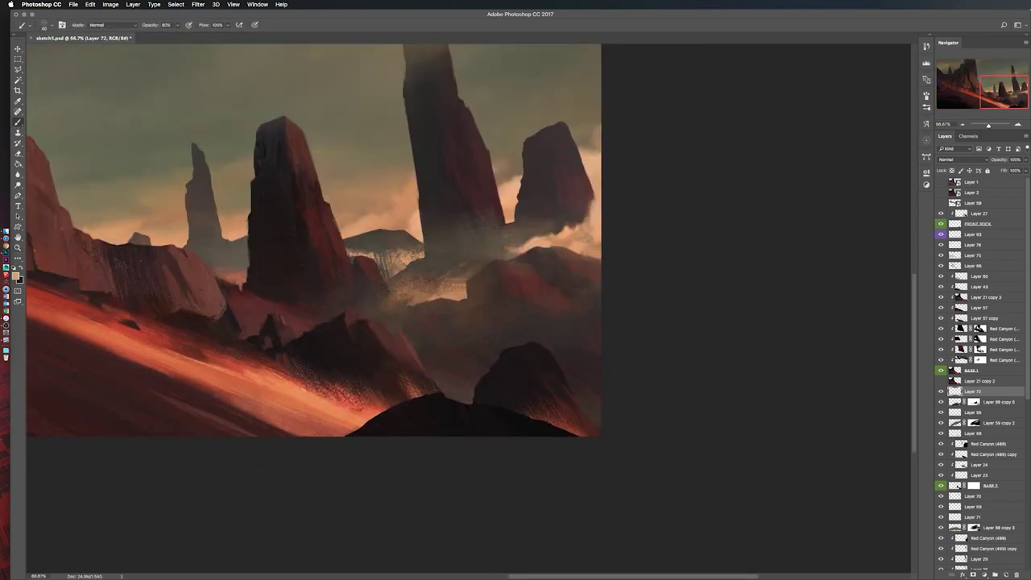
pyautogui.moveTo(989, 125); pyautogui.dragTo(988, 126)
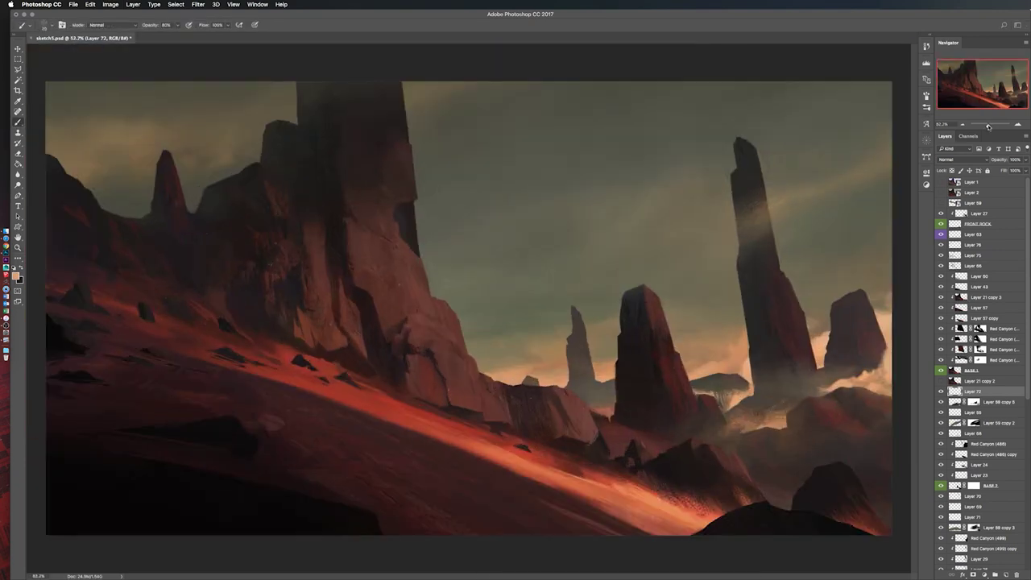
pyautogui.hotkey('ctrl', '-')
pyautogui.hotkey('ctrl', '-')
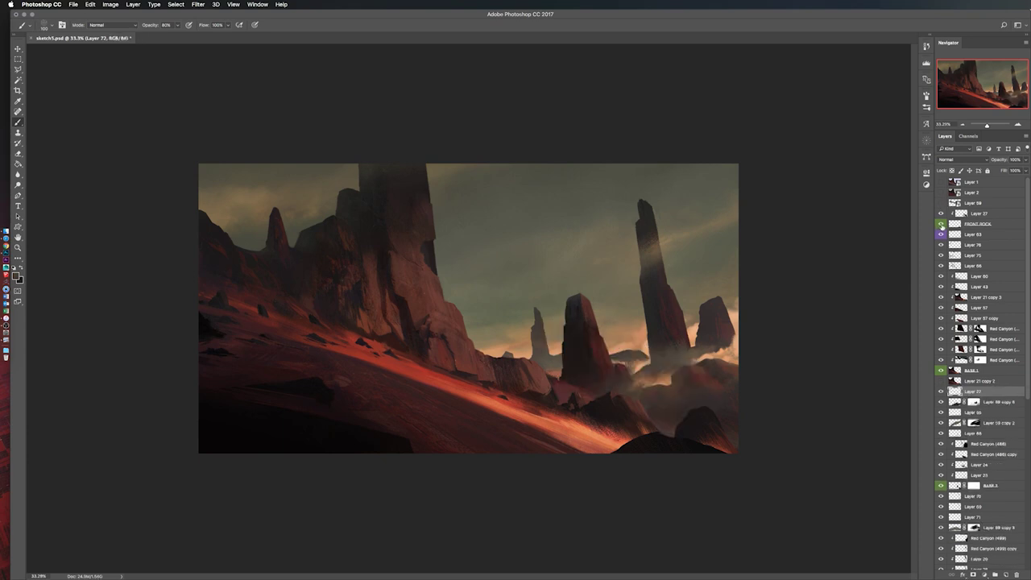
# Step: Brighten the layer copy with Levels (white input 213) and shift its colour balance
pyautogui.hotkey('ctrl', 'l')
pyautogui.moveTo(903, 151); pyautogui.dragTo(886, 152)
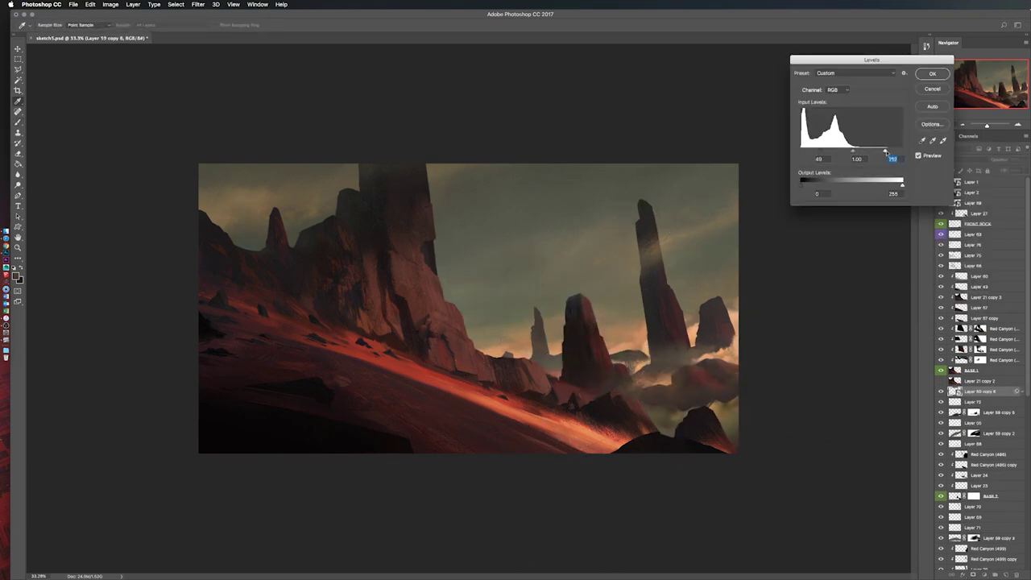
pyautogui.press('Return')
pyautogui.hotkey('ctrl', 'b')
pyautogui.press('Return')
pyautogui.hotkey('ctrl', 'b')
pyautogui.click(583, 250)
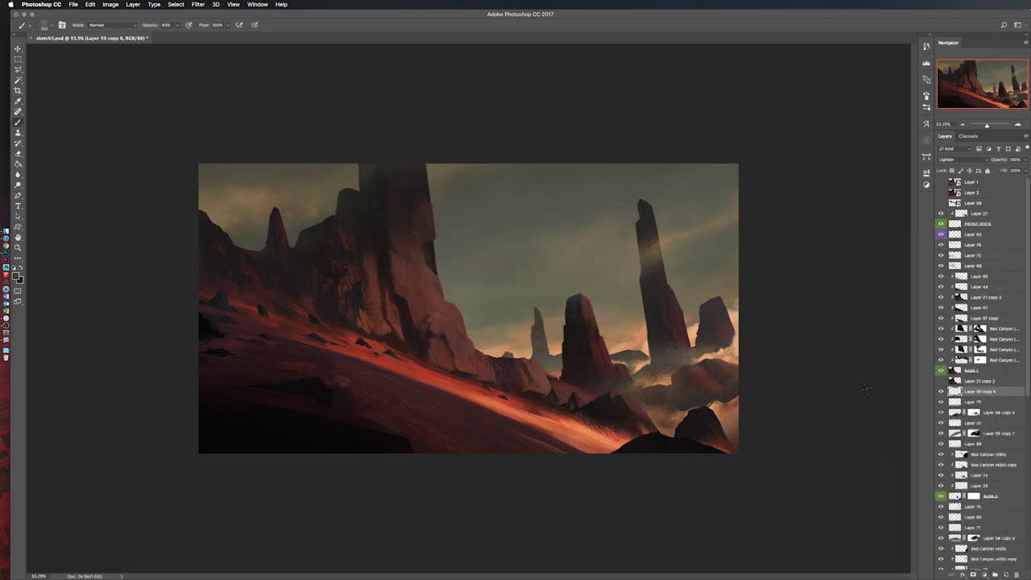
# Step: Rotate the layer copy to match the slope and mirror the canvas to check it
pyautogui.hotkey('ctrl', 't')
pyautogui.moveTo(815, 380)
pyautogui.mouseDown()
pyautogui.moveTo(848, 471)
pyautogui.moveTo(797, 384)
pyautogui.mouseUp()
pyautogui.press('Return')
pyautogui.press('h')
# Step: Pick a cloud-shaped brush tip and create a new layer above Layer 59 copy 6
pyautogui.press('b')
pyautogui.click(46, 25)
pyautogui.doubleClick(260, 353)
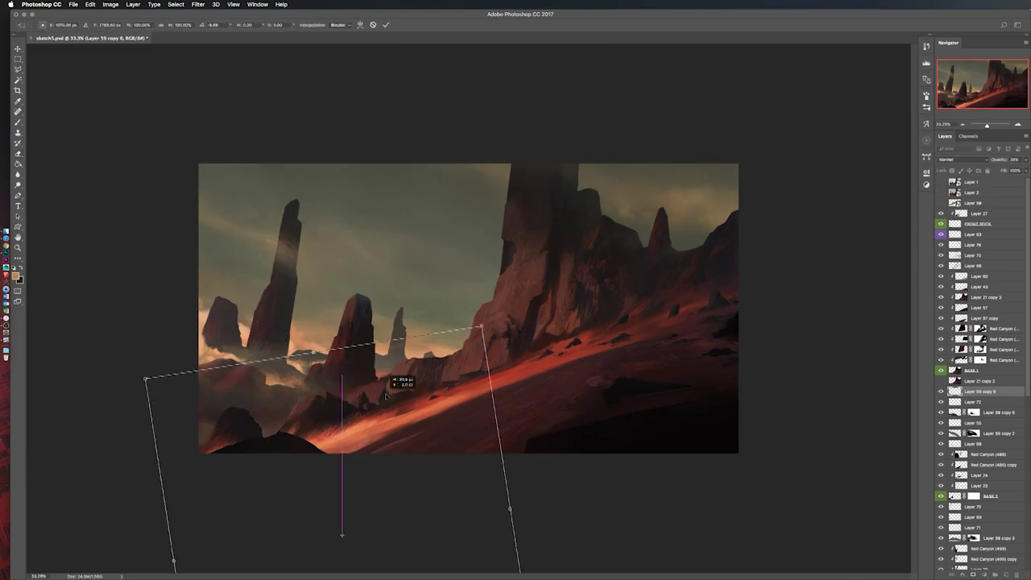
pyautogui.press('h')
pyautogui.press('b')
pyautogui.click(927, 46)
pyautogui.click(927, 46)
pyautogui.hotkey('ctrl', 'shift', 'alt', 'n')
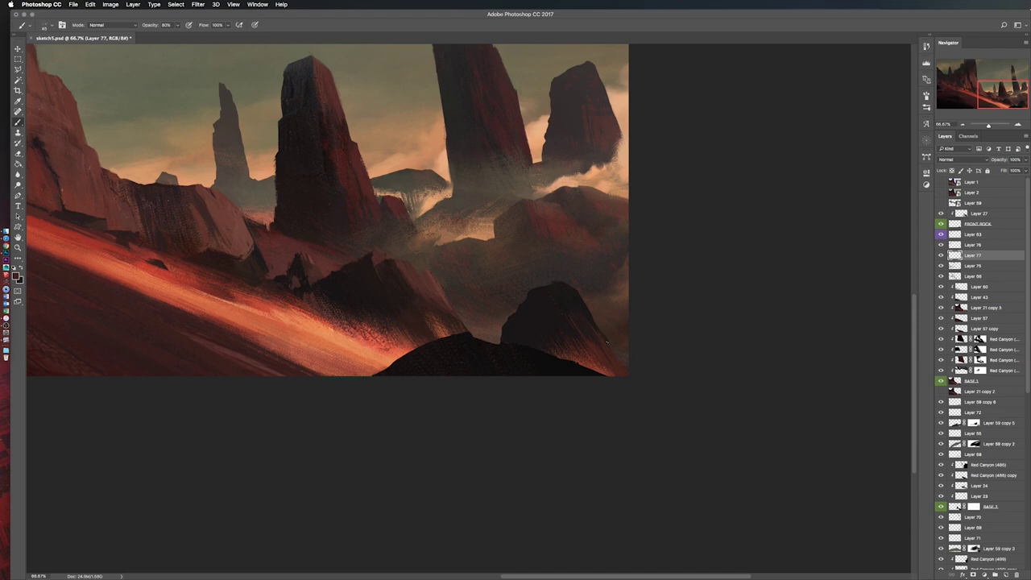
# Step: Merge the FRONT ROCK layer down into Layer 27
pyautogui.click(975, 224)
pyautogui.hotkey('ctrl', 'e')
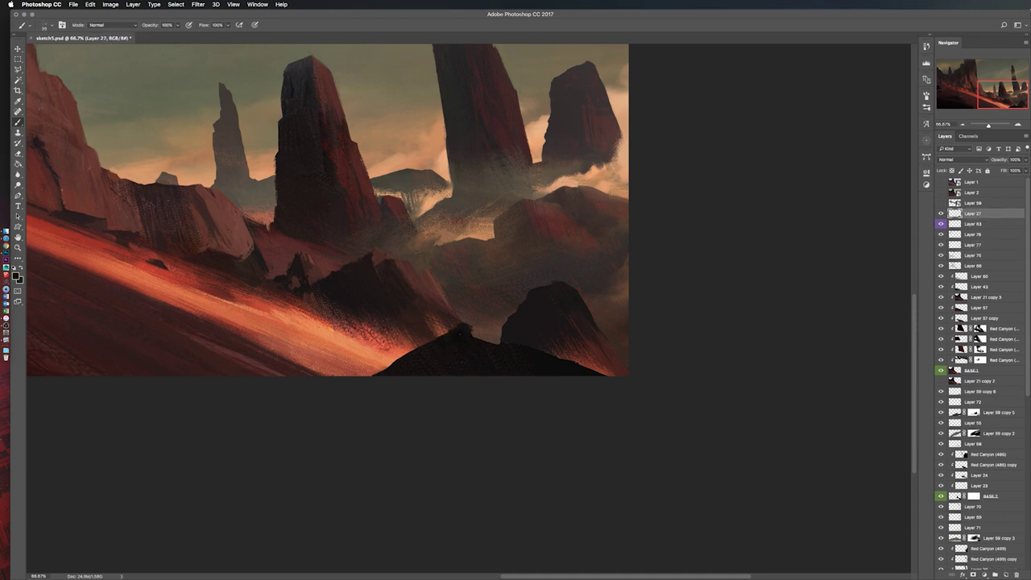
pyautogui.scroll(-3, 467, 306)
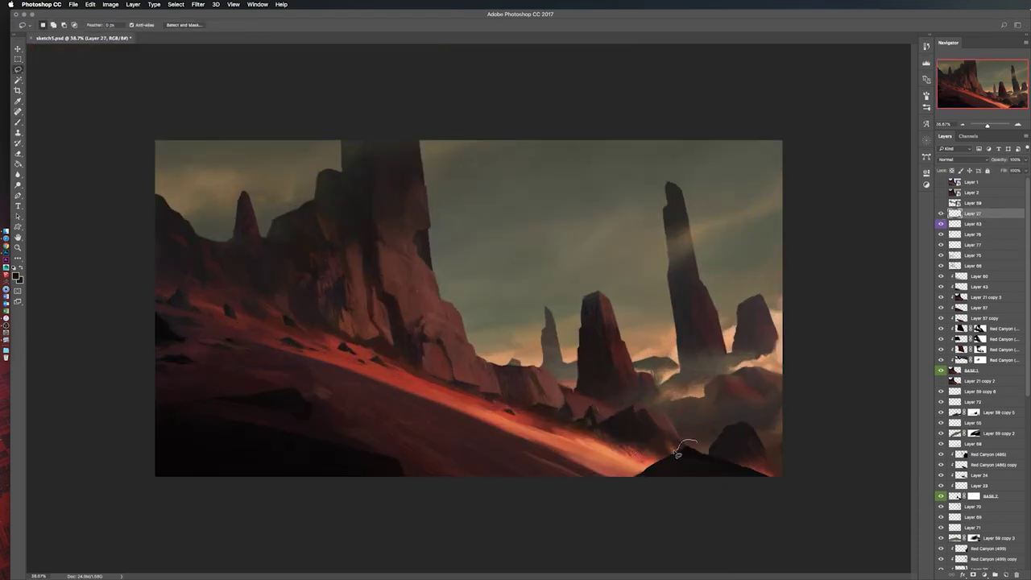
# Step: Brush the dark foreground rock up into a sharp angular peak, then deselect
pyautogui.press('b')
pyautogui.scroll(3, 779, 504)
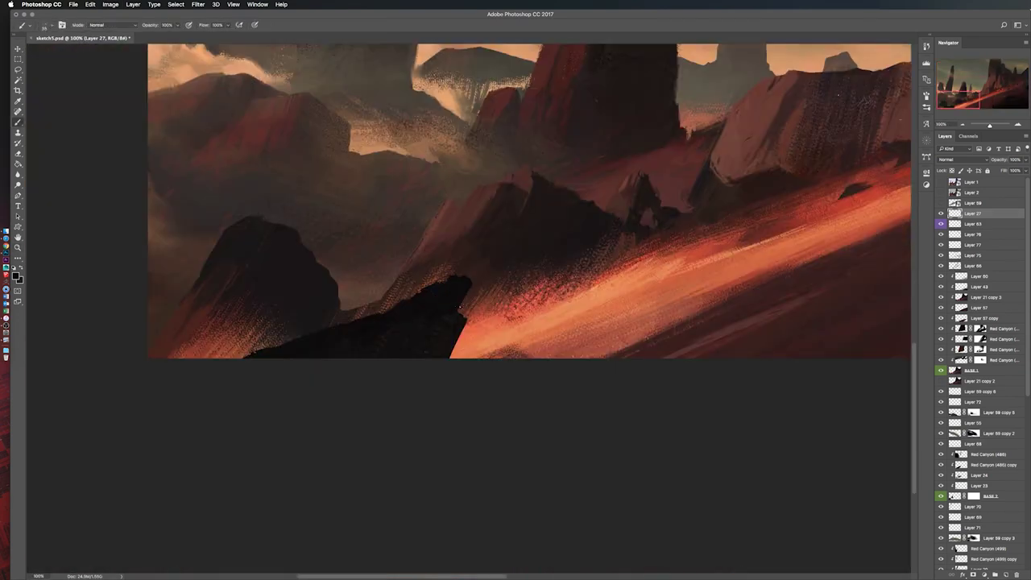
pyautogui.moveTo(461, 288); pyautogui.dragTo(472, 354)
pyautogui.hotkey('ctrl', 'd')
pyautogui.click(50, 25)
pyautogui.click(473, 309)
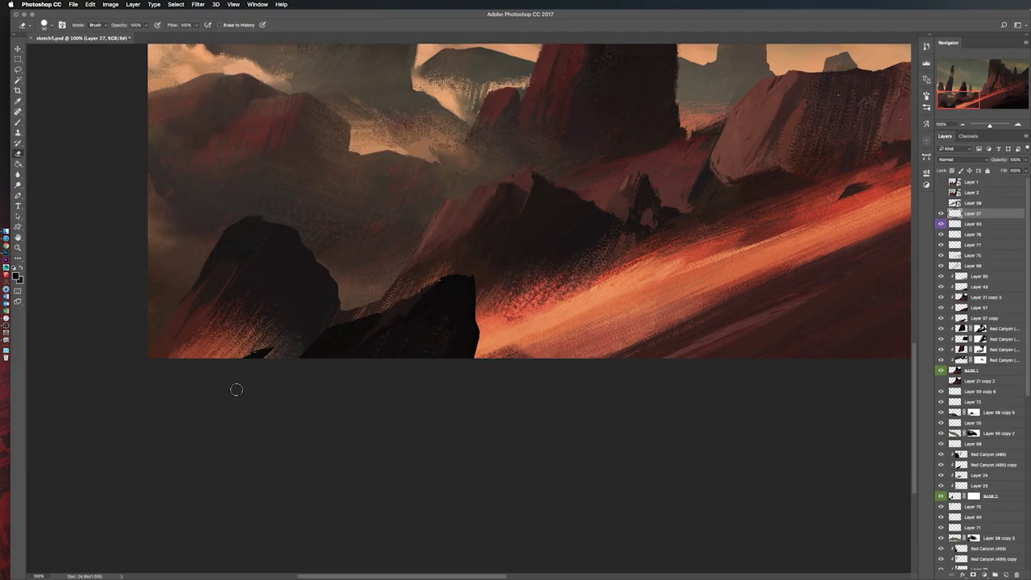
pyautogui.scroll(-5, 234, 389)
# Step: Place the Misty Lagoon photo enlarged behind the rocks and match its colours to the painting
pyautogui.moveTo(622, 448); pyautogui.dragTo(869, 360)
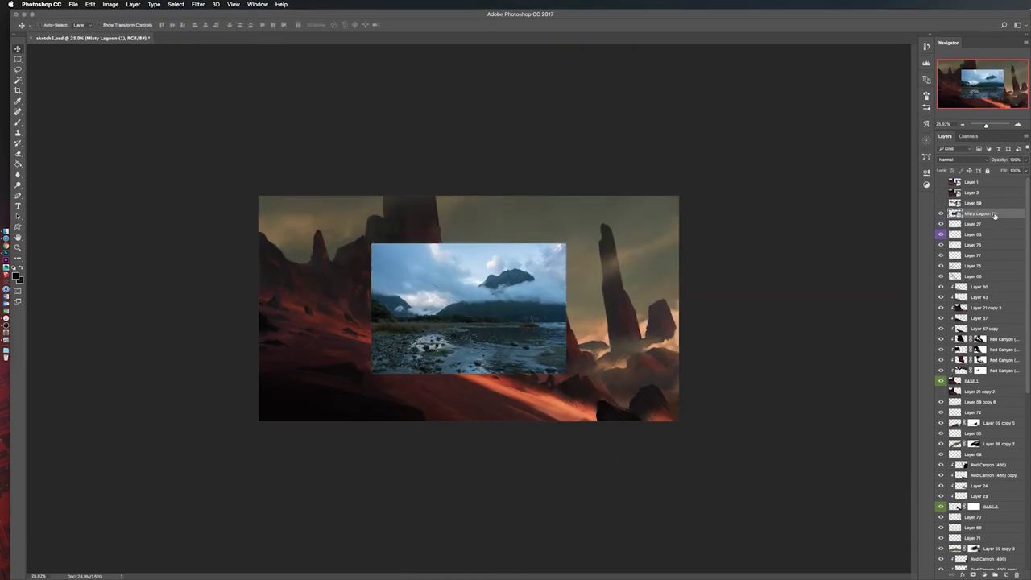
pyautogui.moveTo(980, 214); pyautogui.dragTo(981, 372)
pyautogui.moveTo(567, 274)
pyautogui.mouseDown()
pyautogui.moveTo(687, 322)
pyautogui.moveTo(610, 214)
pyautogui.moveTo(628, 242)
pyautogui.mouseUp()
pyautogui.press('Return')
pyautogui.rightClick(980, 375)
pyautogui.click(892, 46)
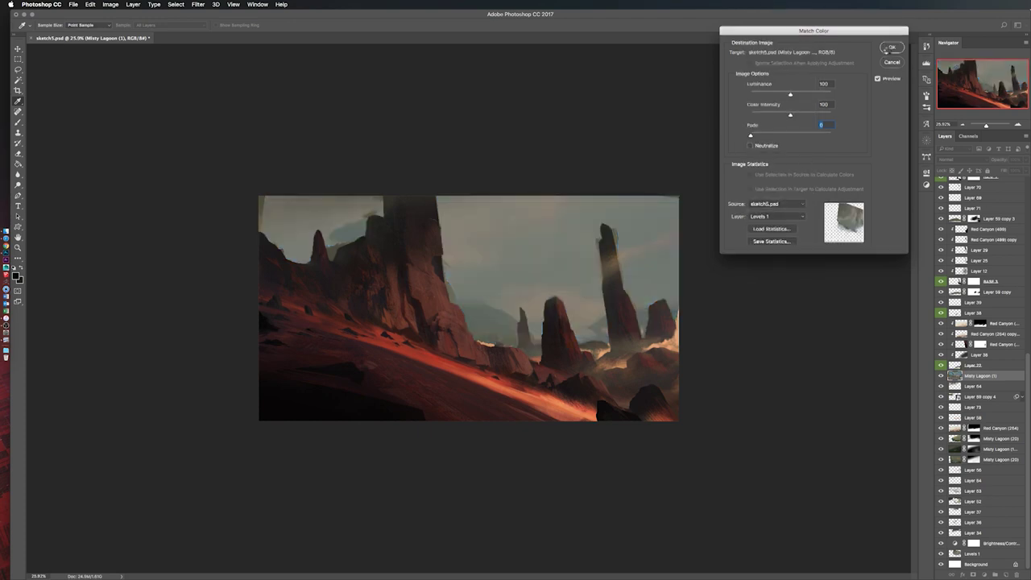
# Step: Tone the photo with Levels, tilt it about -3 degrees, and blend it in Lighten mode
pyautogui.hotkey('ctrl', 'l')
pyautogui.press('Return')
pyautogui.hotkey('ctrl', 't')
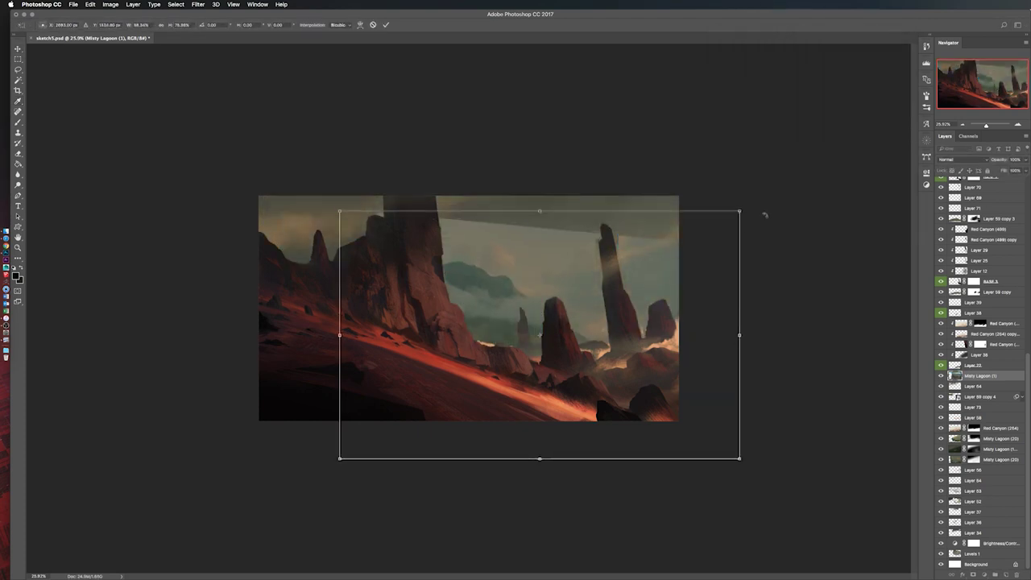
pyautogui.moveTo(763, 214); pyautogui.dragTo(662, 300)
pyautogui.press('Return')
pyautogui.hotkey('ctrl', 'l')
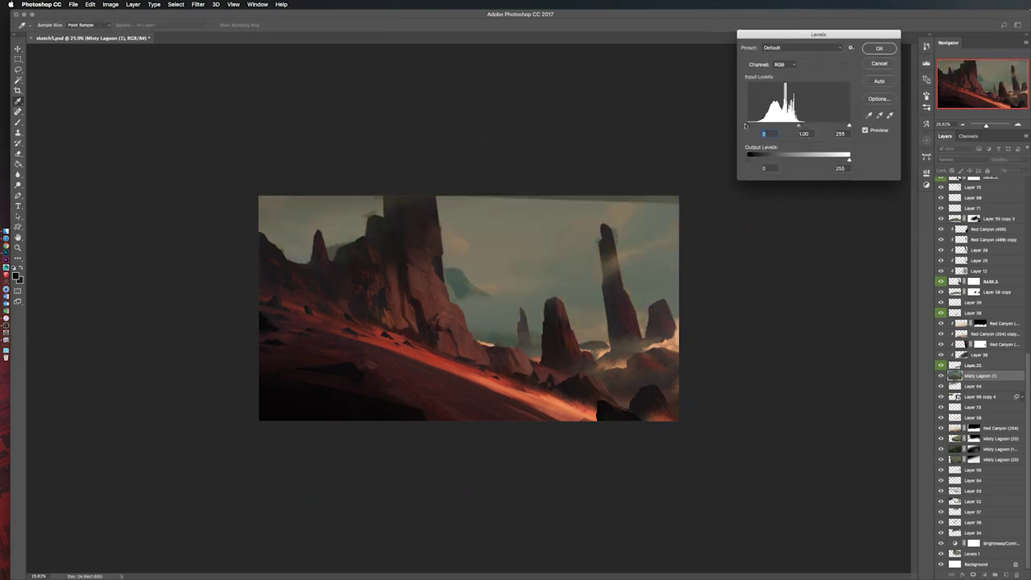
pyautogui.press('Return')
pyautogui.hotkey('shift', 'alt', 'g')
# Step: Rotate and warp the Misty Lagoon photo to follow the terrain, then pick a soft brush
pyautogui.hotkey('ctrl', 't')
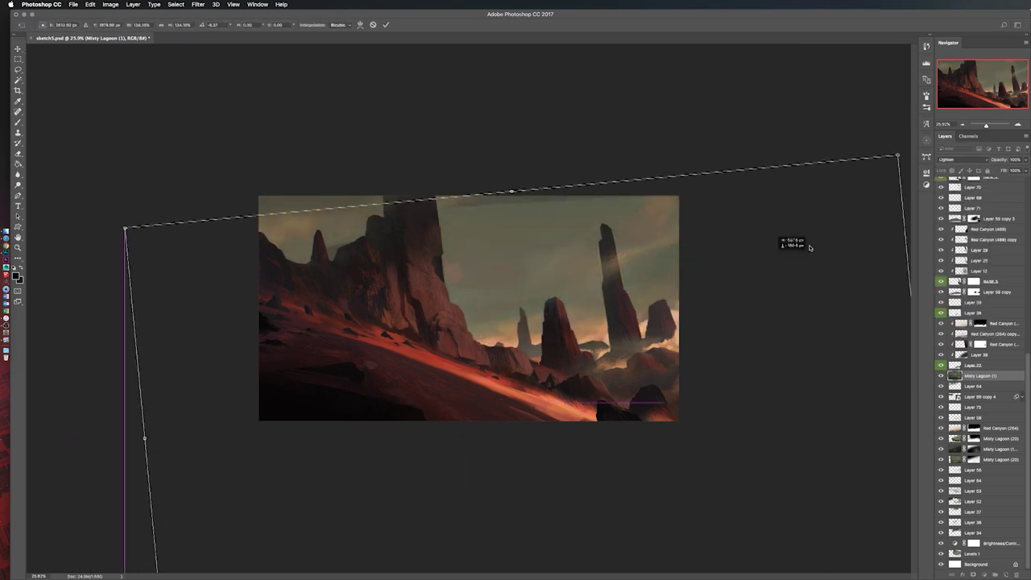
pyautogui.moveTo(679, 233); pyautogui.dragTo(852, 253)
pyautogui.rightClick(251, 458)
pyautogui.click(274, 387)
pyautogui.moveTo(250, 459)
pyautogui.mouseDown()
pyautogui.moveTo(267, 483)
pyautogui.moveTo(747, 381)
pyautogui.moveTo(681, 138)
pyautogui.mouseUp()
pyautogui.press('Return')
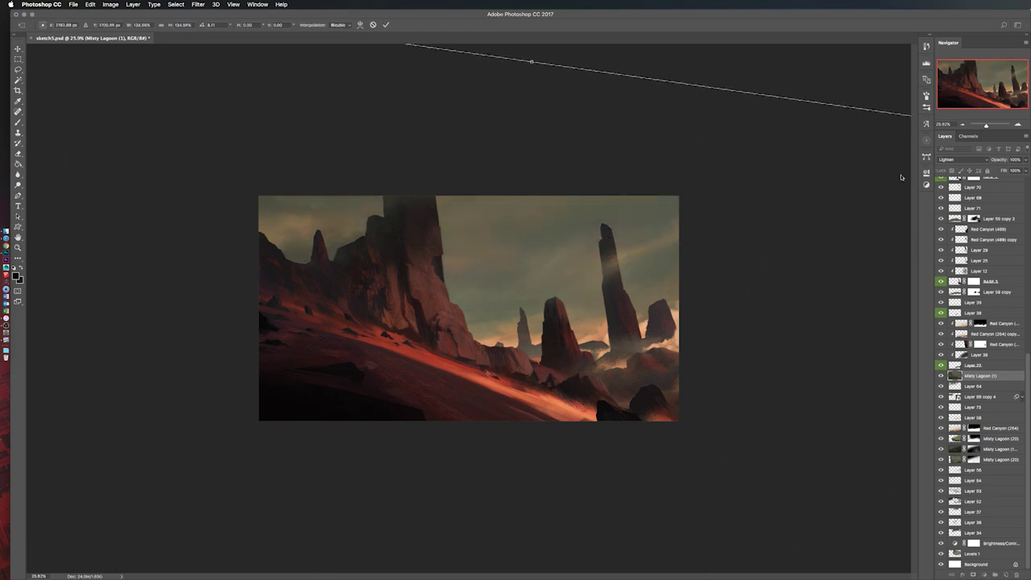
pyautogui.press('b')
pyautogui.rightClick(483, 324)
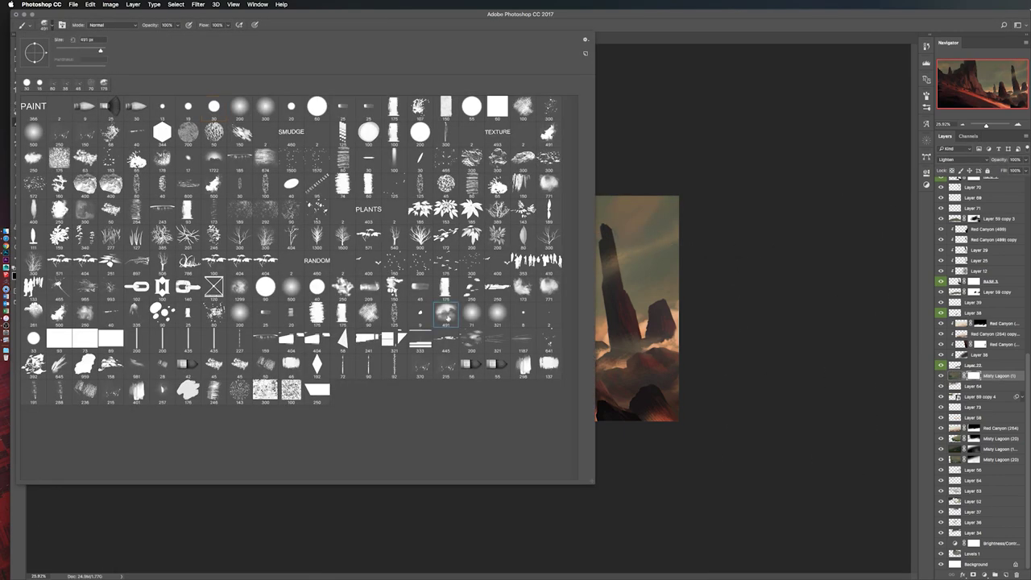
pyautogui.doubleClick(447, 316)
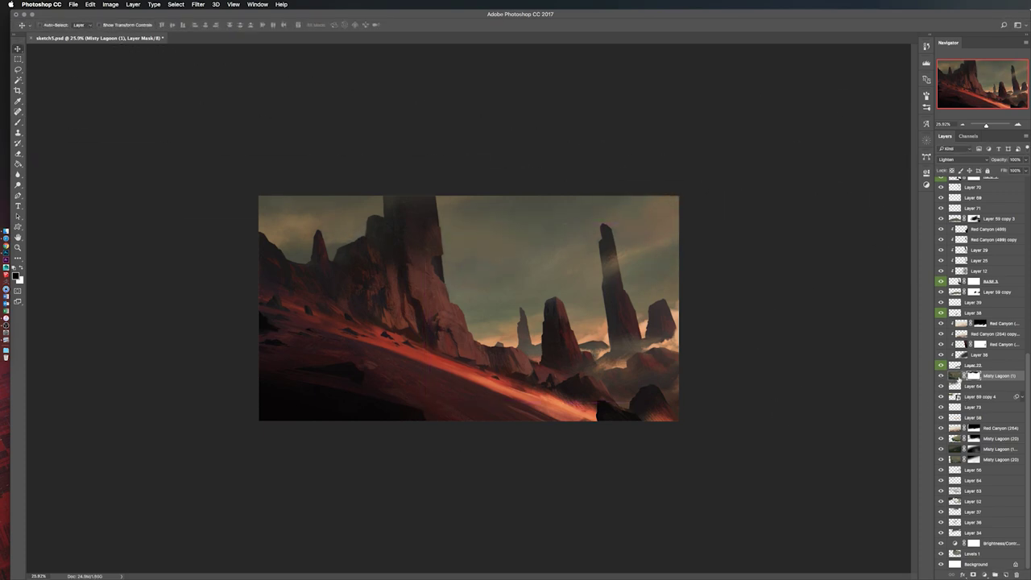
# Step: Duplicate the Misty Lagoon layer on the mirrored canvas and mask it to the upper rock area
pyautogui.hotkey('ctrl', 'shift', 'h')
pyautogui.hotkey('ctrl', 'j')
pyautogui.hotkey('ctrl', 't')
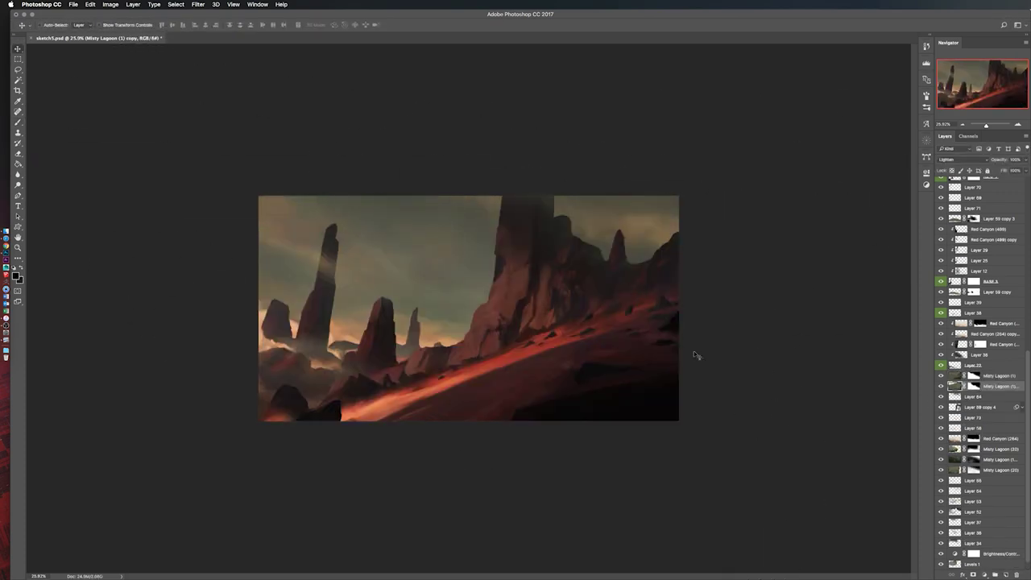
pyautogui.press('Return')
pyautogui.press('l')
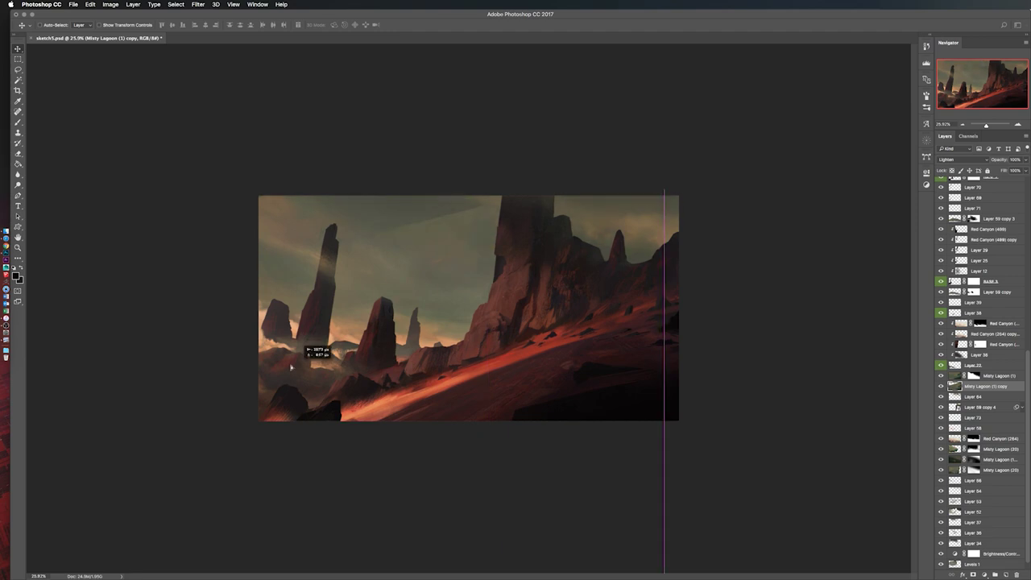
pyautogui.moveTo(318, 266); pyautogui.dragTo(568, 278)
pyautogui.press('b')
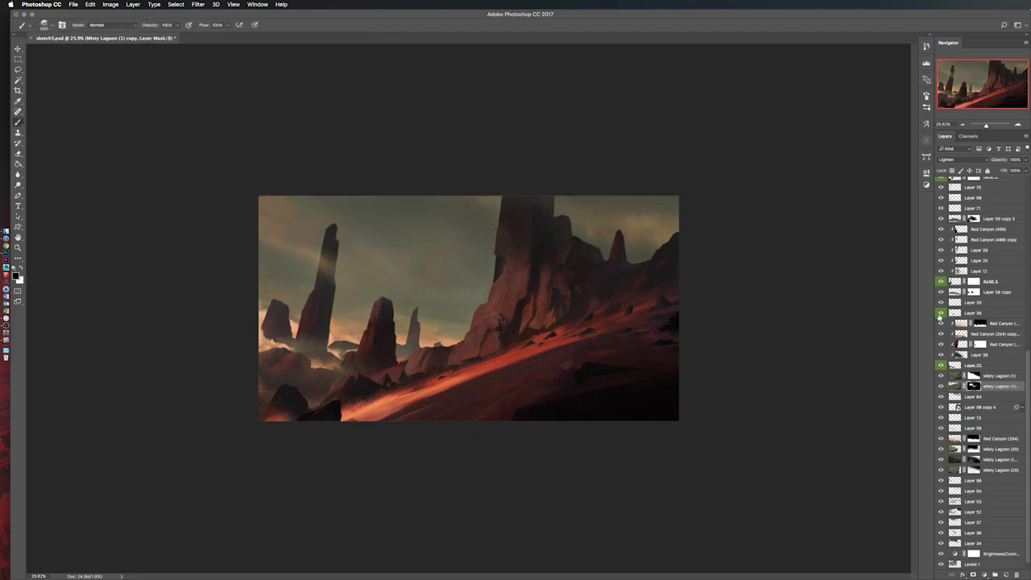
# Step: Select Layer 59 copy 2 from the canvas and flip the canvas back to normal
pyautogui.press('v')
pyautogui.rightClick(311, 253)
pyautogui.click(339, 273)
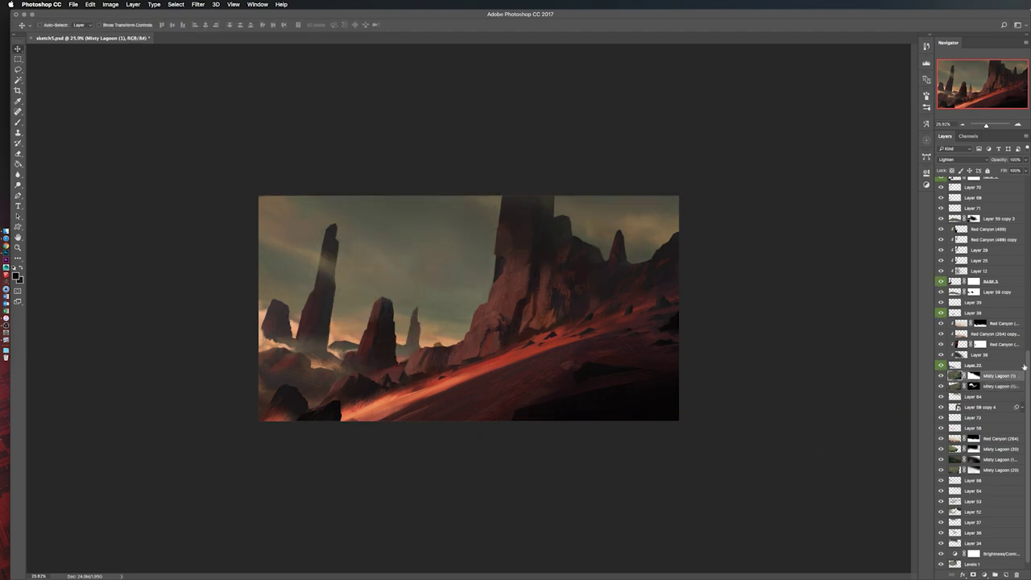
pyautogui.hotkey('ctrl', 'shift', 'h')
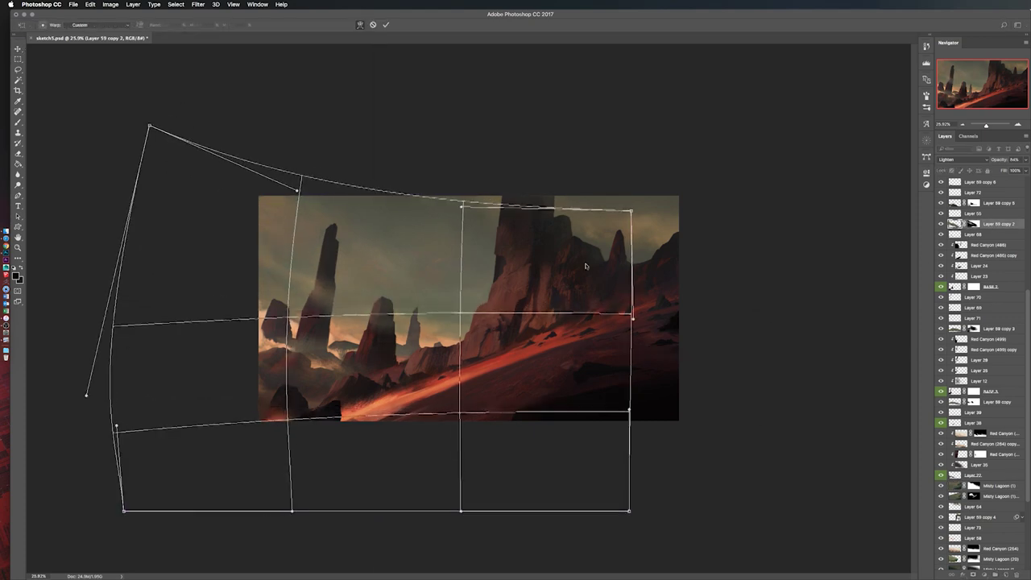
# Step: Add empty Layer 78 above Layer 59 copy 6 and enlarge the brush for spire detail
pyautogui.press('b')
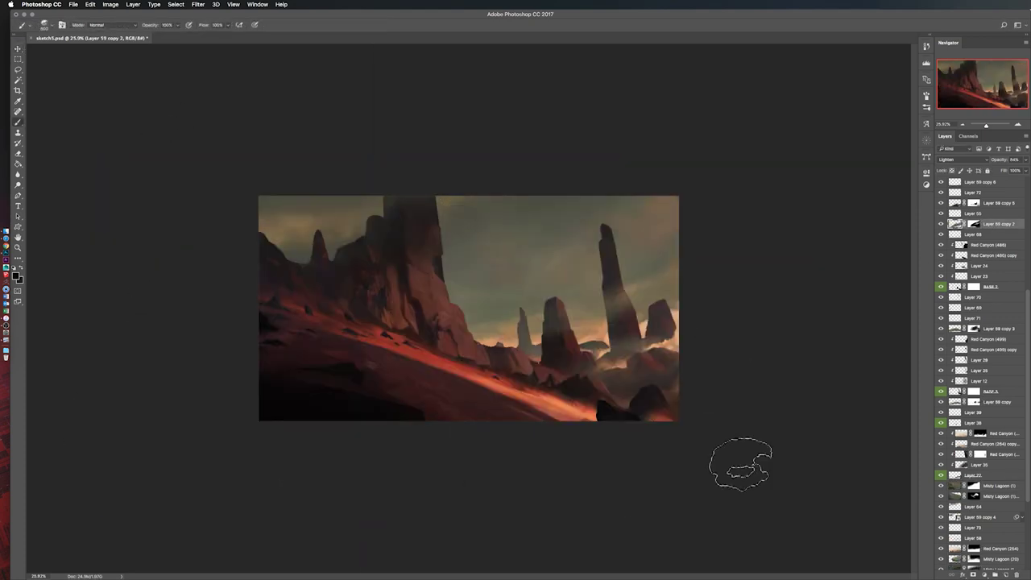
pyautogui.click(953, 288)
pyautogui.hotkey('ctrl', 'shift', 'alt', 'n')
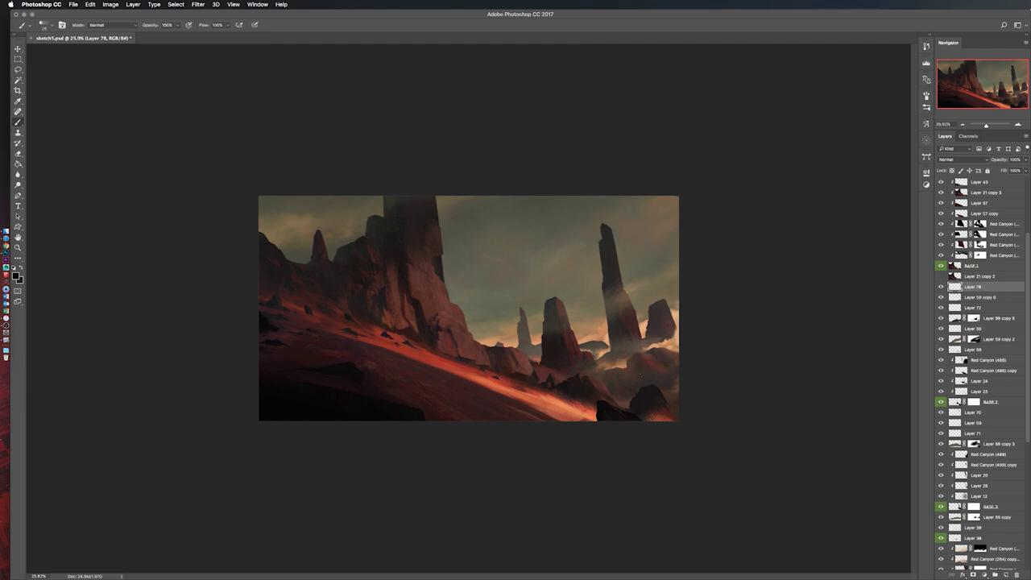
pyautogui.scroll(5, 577, 291)
pyautogui.scroll(-5, 799, 469)
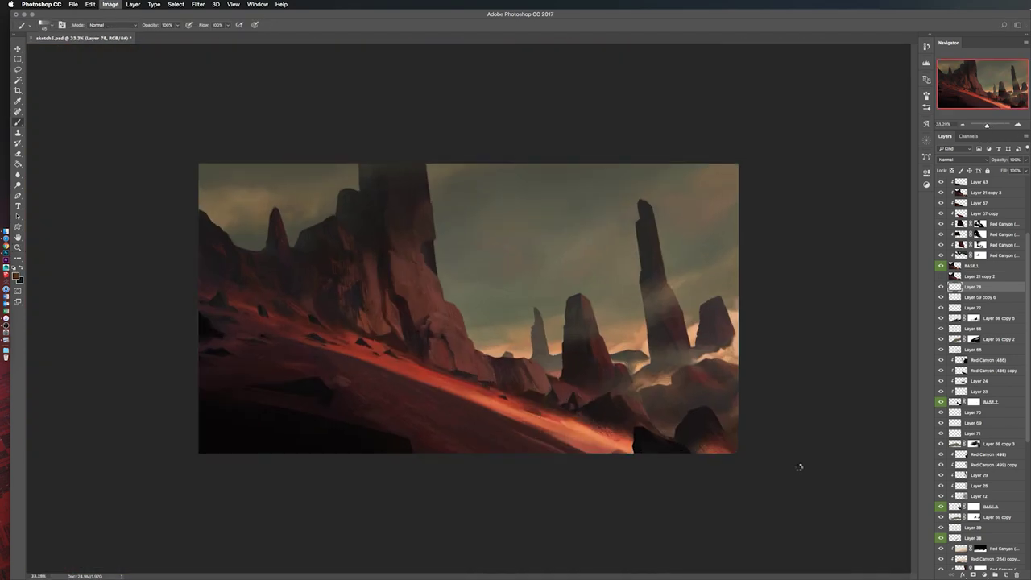
pyautogui.scroll(3, 353, 375)
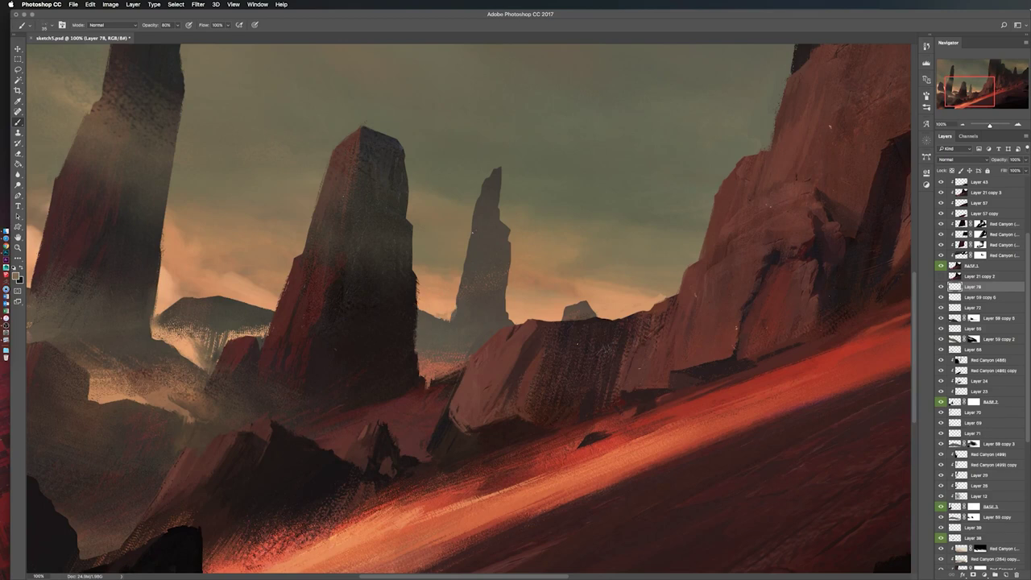
pyautogui.press(']')
pyautogui.press(']')
pyautogui.press(']')
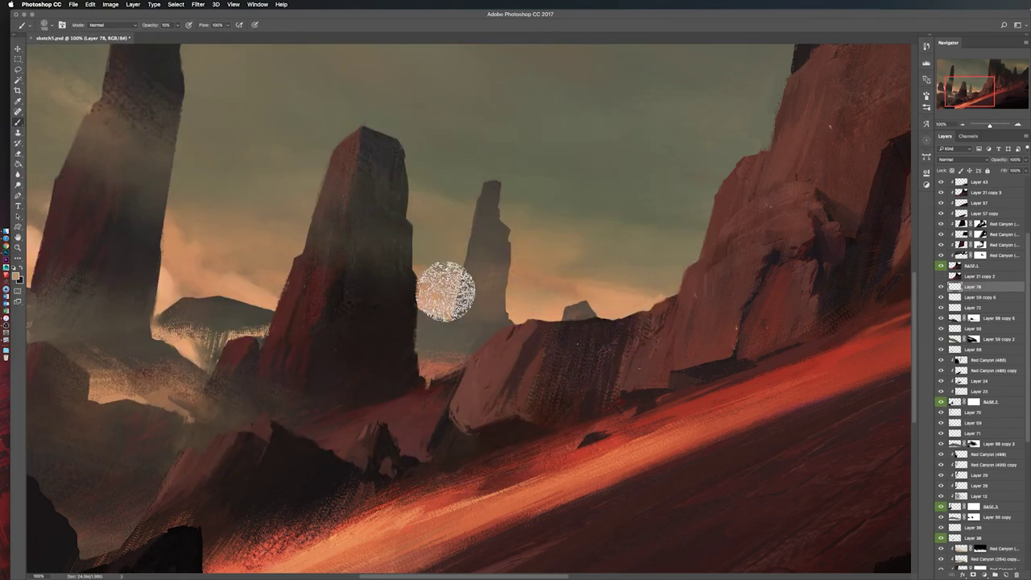
pyautogui.scroll(2, 504, 268)
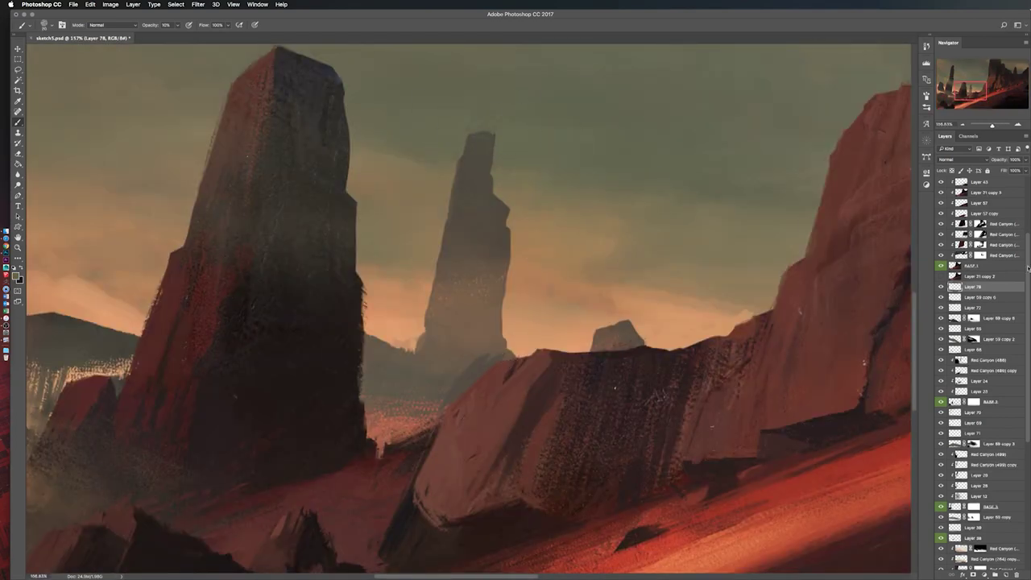
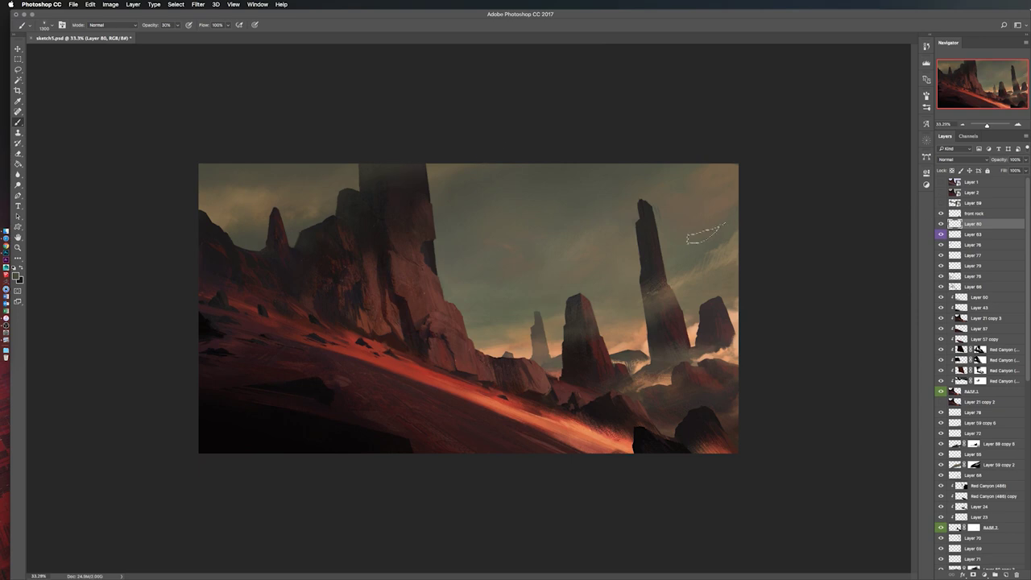
# Step: Mirror the canvas, paint soft sky beside the tall spire at 20% brush opacity, and merge it into Layer 80
pyautogui.hotkey('ctrl', 'shift', 'h')
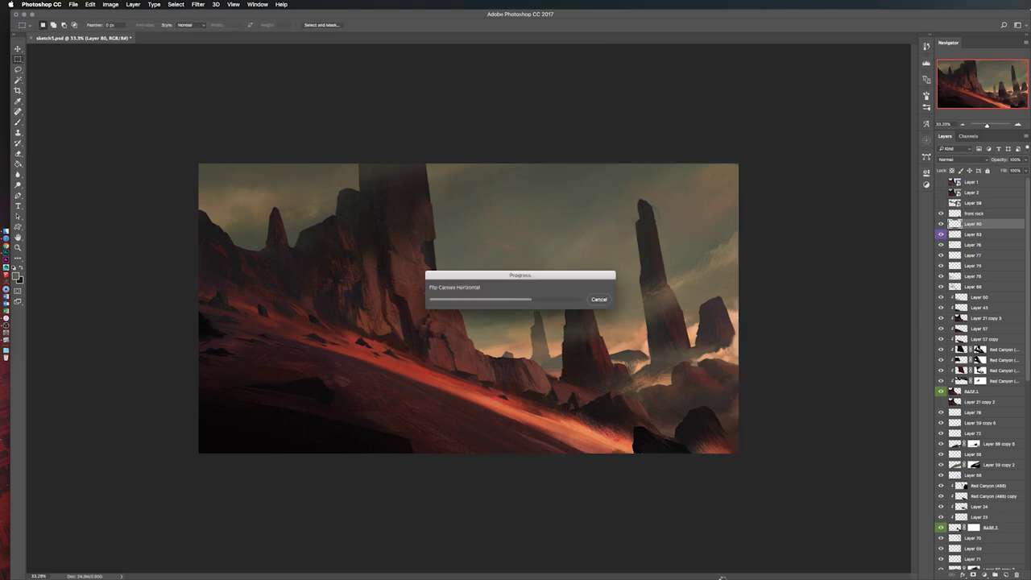
pyautogui.press('8')
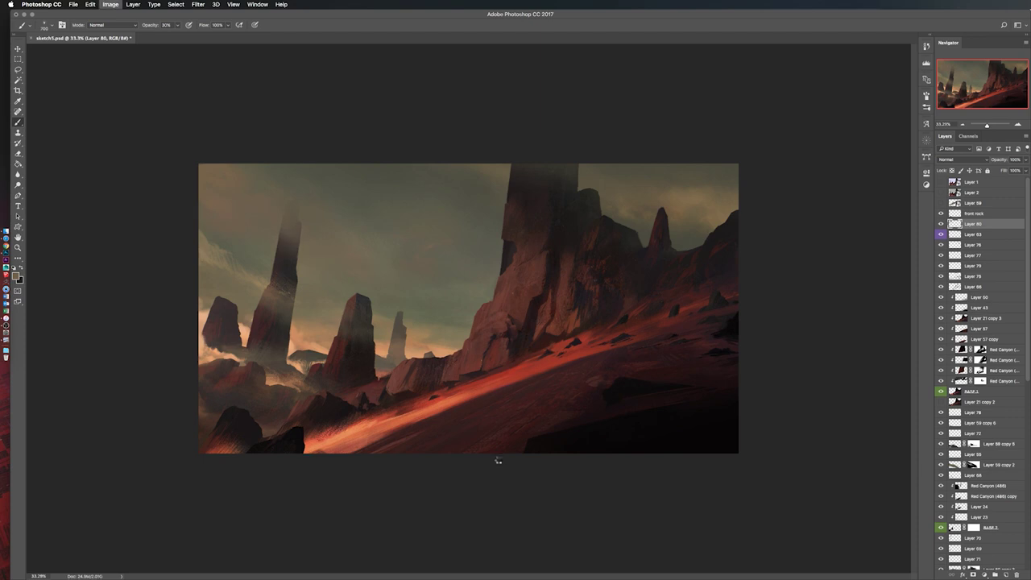
pyautogui.press('2')
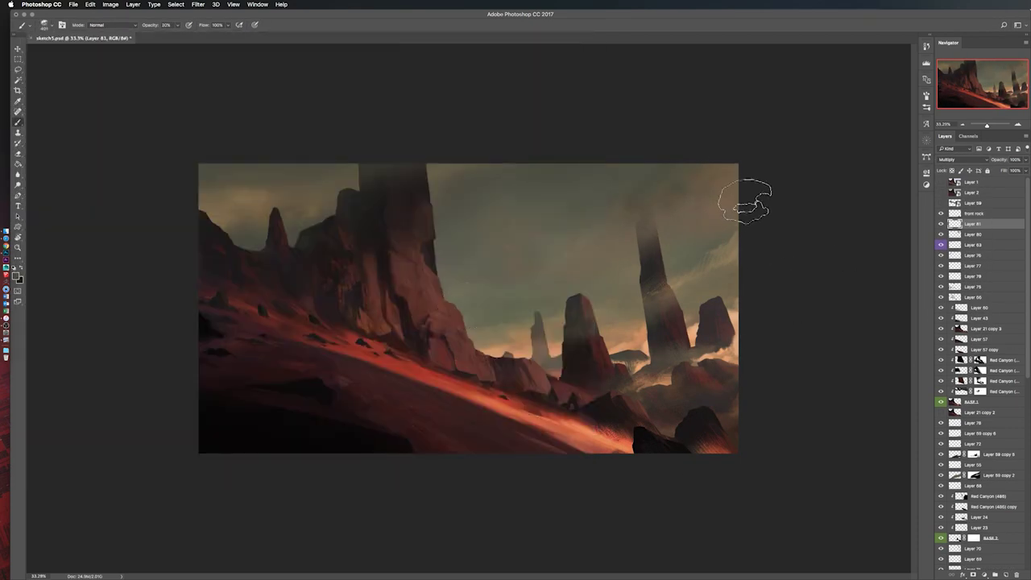
pyautogui.hotkey('ctrl', 'e')
# Step: Flip the canvas back horizontally and zoom out to view the whole painting
pyautogui.press('e')
pyautogui.hotkey('ctrl', 'shift', 'h')
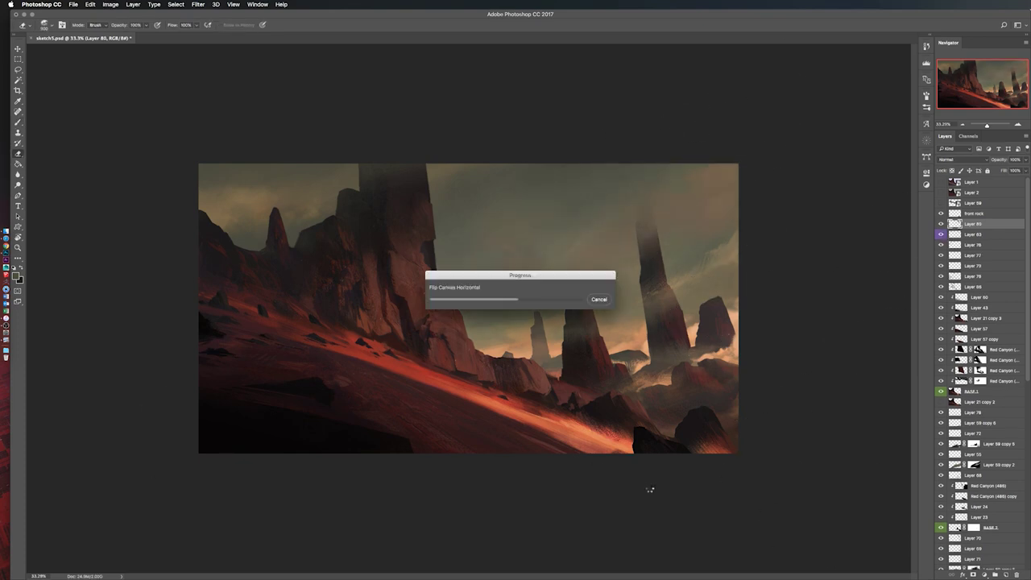
pyautogui.press('b')
pyautogui.hotkey('ctrl', '-')
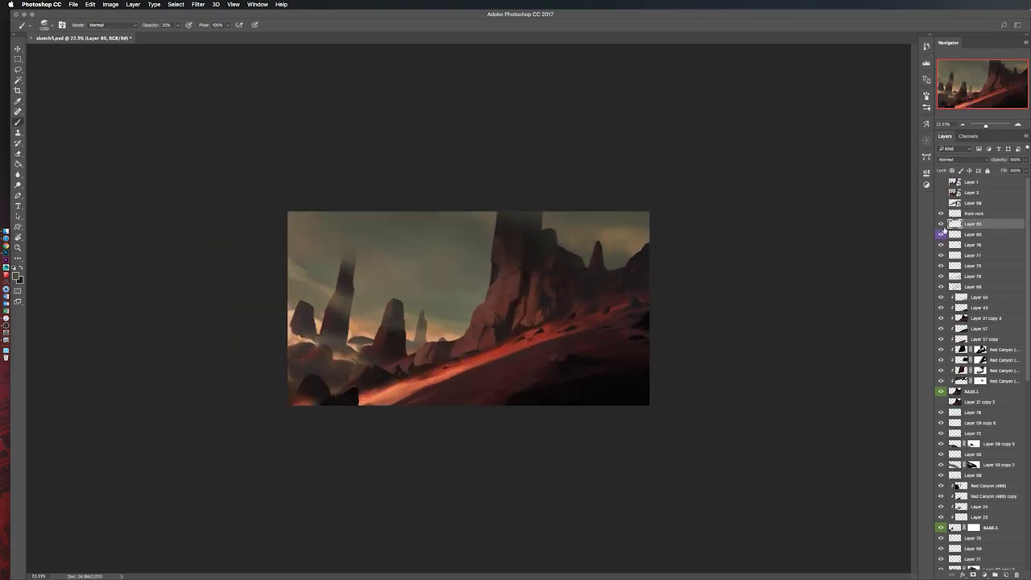
# Step: Pick the Misty Lagoon (1) haze layer from the canvas and place a copy near the top of the layers
pyautogui.press('v')
pyautogui.rightClick(295, 217)
pyautogui.click(322, 242)
pyautogui.rightClick(295, 218)
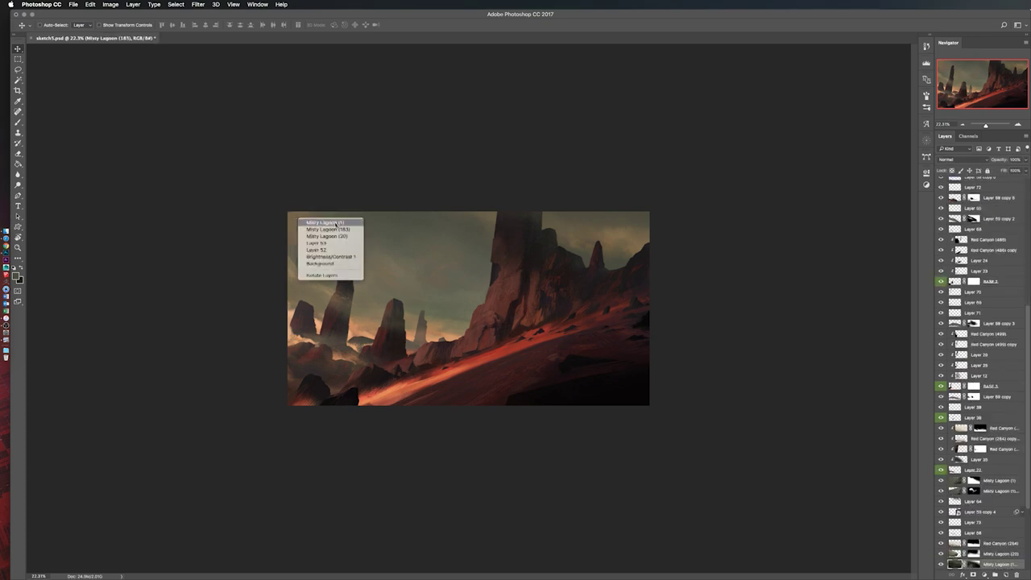
pyautogui.click(322, 242)
pyautogui.moveTo(999, 188); pyautogui.dragTo(999, 185)
# Step: Transform the haze copy and hide it with an inverted black layer mask
pyautogui.hotkey('ctrl', 't')
pyautogui.hotkey('ctrl', '-')
pyautogui.press('Escape')
pyautogui.moveTo(990, 123); pyautogui.dragTo(993, 124)
pyautogui.press('b')
pyautogui.hotkey('ctrl', 'i')
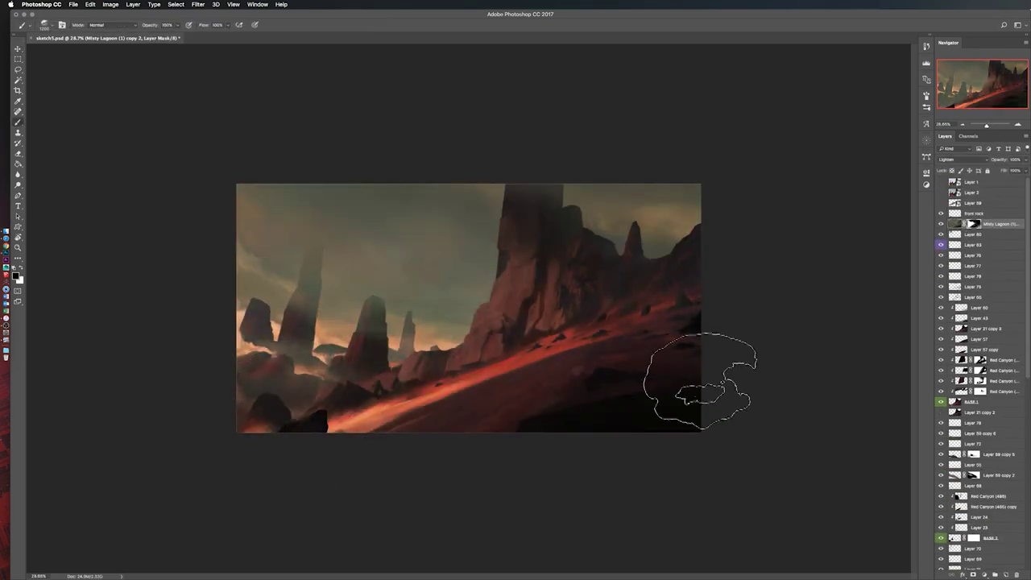
# Step: Check the masked haze copy in mirrored view and add a new empty layer above Layer 80
pyautogui.hotkey('ctrl', 'shift', 'h')
pyautogui.hotkey('alt', '[')
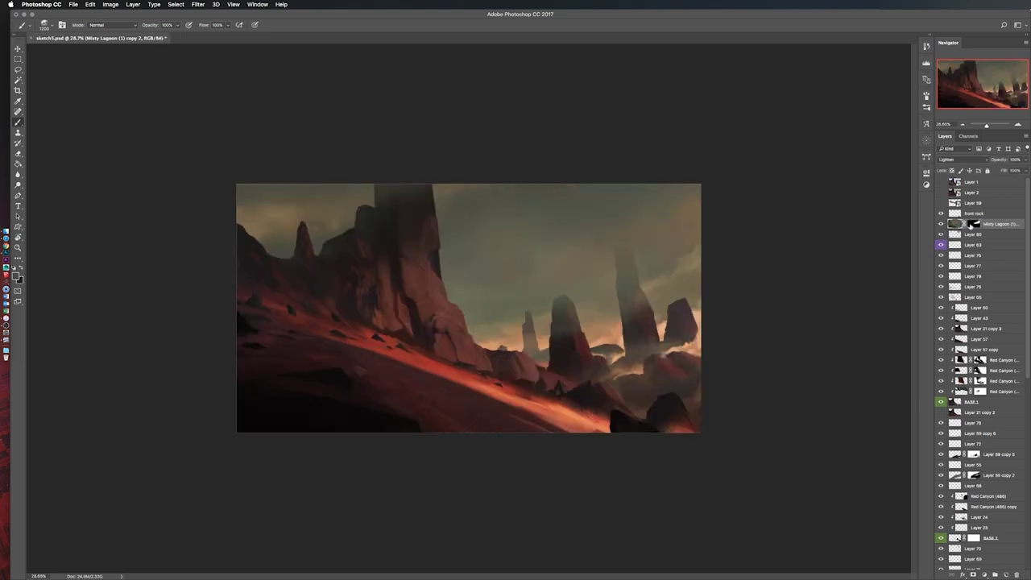
pyautogui.press('e')
pyautogui.hotkey('alt', ']')
pyautogui.press('b')
pyautogui.hotkey('ctrl', 'shift', 'h')
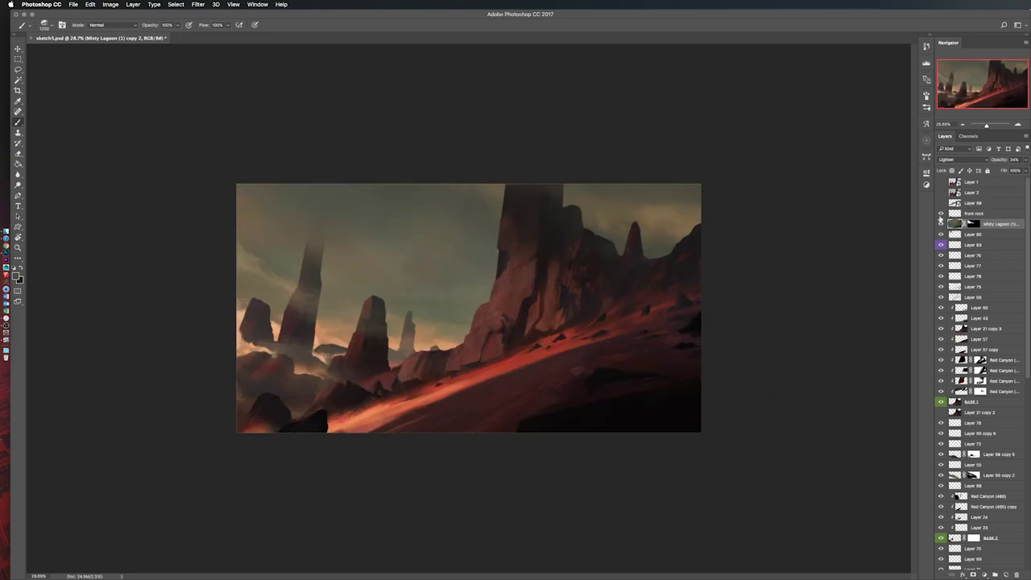
pyautogui.hotkey('alt', '[')
pyautogui.hotkey('ctrl', 'shift', 'n')
# Step: Lasso a sky region beside the tall spire and paint a warm tan cloud wisp with a larger brush
pyautogui.press('Return')
pyautogui.moveTo(238, 307); pyautogui.dragTo(388, 297)
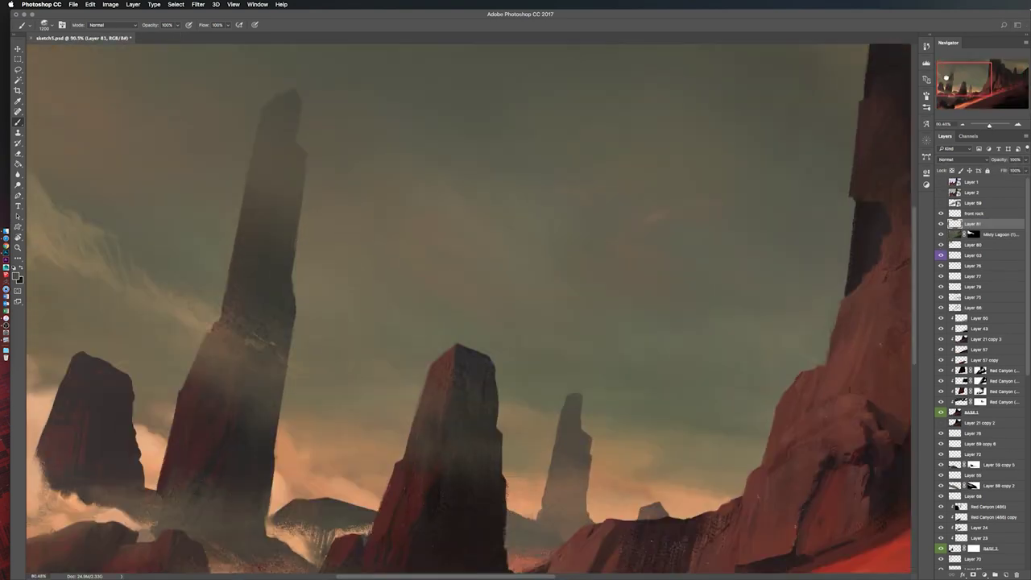
pyautogui.press('l')
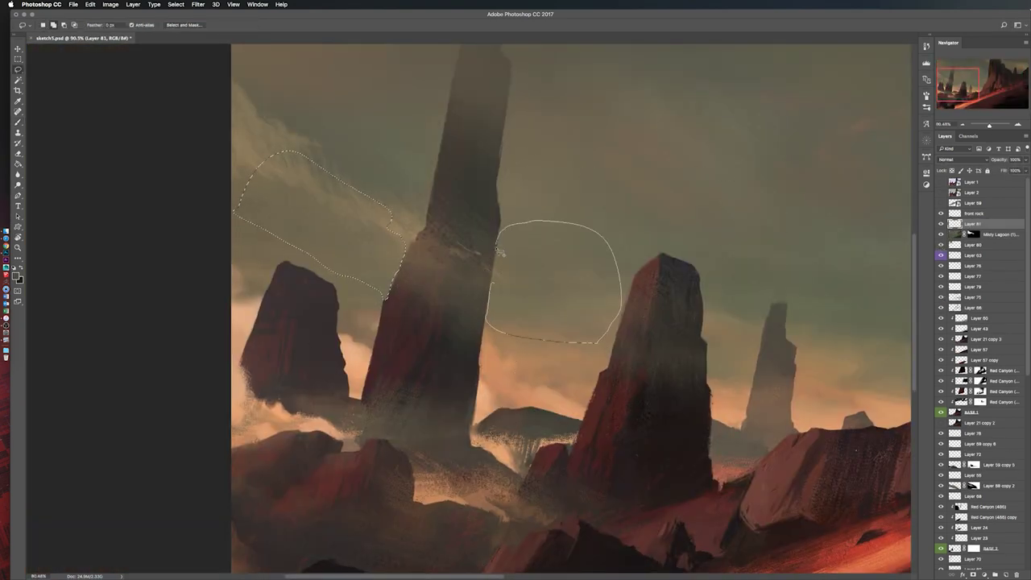
pyautogui.moveTo(500, 253); pyautogui.dragTo(496, 242)
pyautogui.scroll(-3, 265, 253)
pyautogui.press('b')
pyautogui.keyDown('alt'); pyautogui.click(299, 230); pyautogui.keyUp('alt')
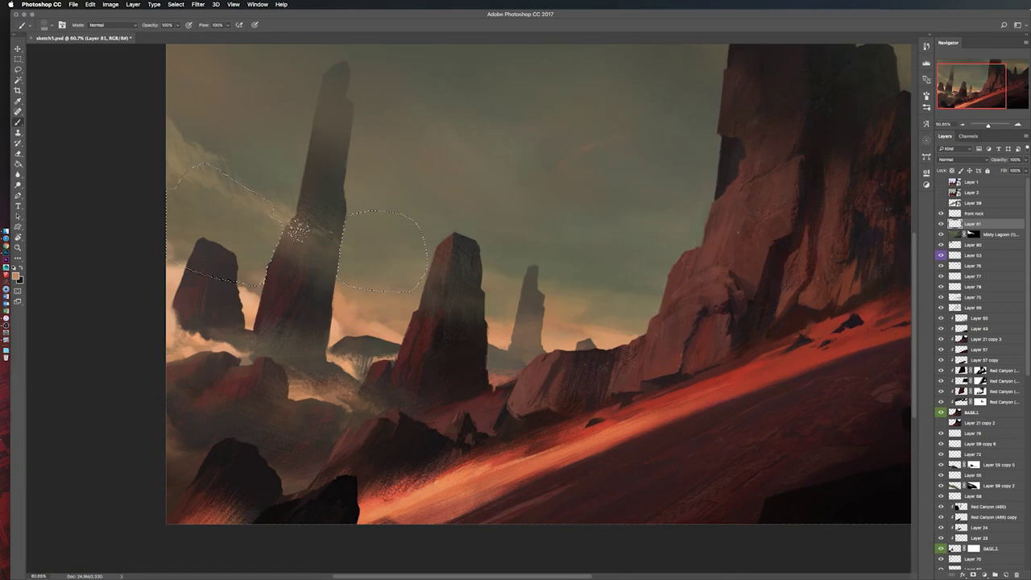
pyautogui.rightClick(311, 240)
pyautogui.moveTo(246, 227); pyautogui.dragTo(213, 198)
# Step: Deselect, review the wisp in mirrored view, and erase its edges
pyautogui.press('m')
pyautogui.hotkey('ctrl', 'd')
pyautogui.scroll(-2, 582, 425)
pyautogui.press('h')
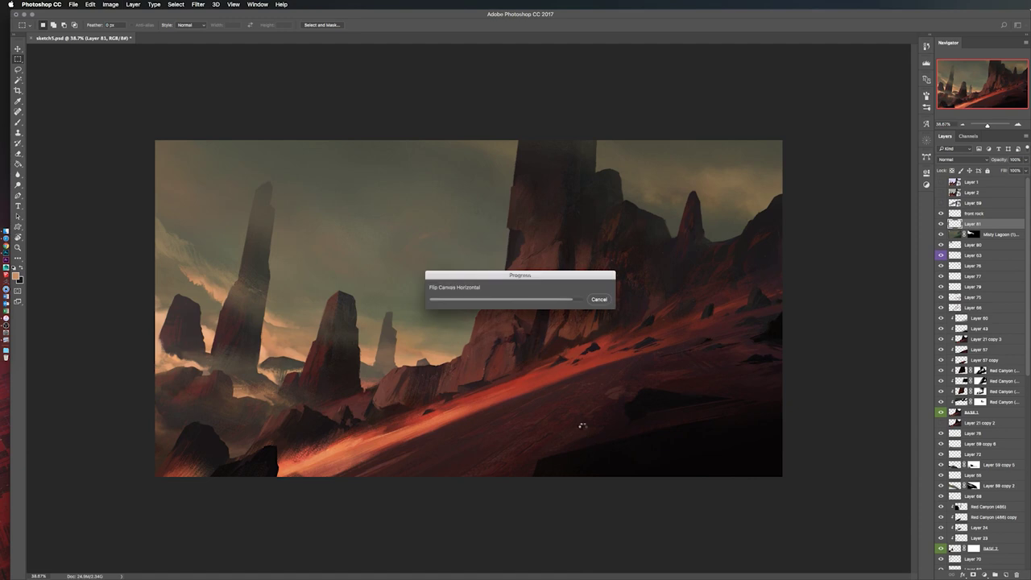
pyautogui.scroll(3, 531, 258)
pyautogui.press('l')
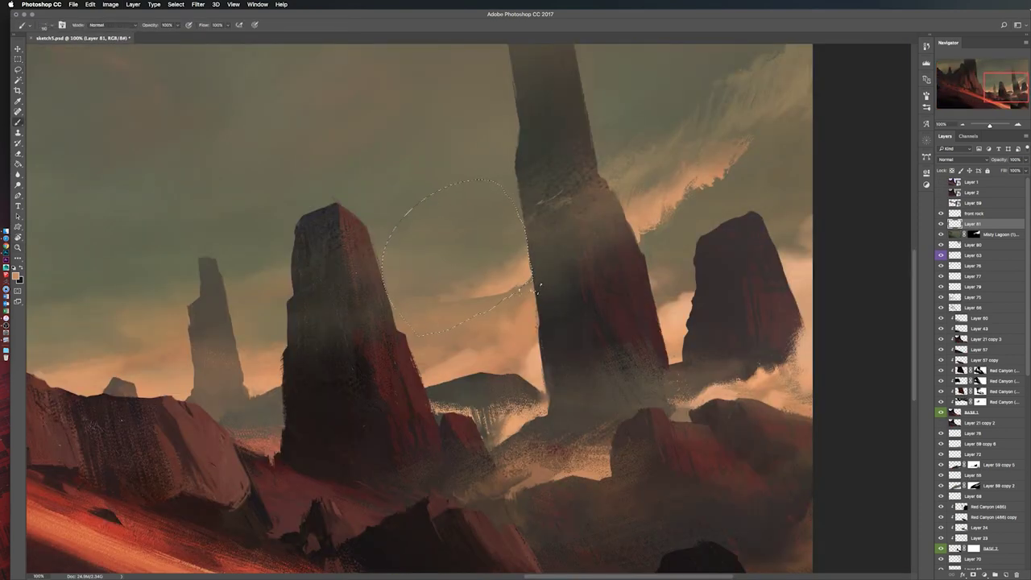
pyautogui.hotkey('ctrl', 'd')
pyautogui.press('e')
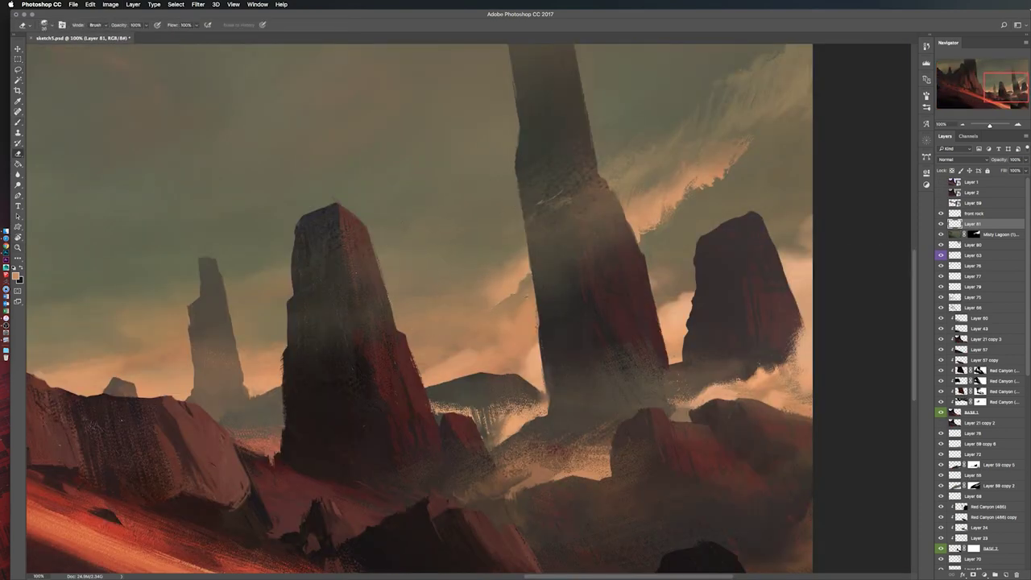
pyautogui.scroll(-3, 528, 273)
pyautogui.scroll(4, 693, 226)
# Step: Lasso the cloud area and warp the wisps to bend around the spire
pyautogui.press('l')
pyautogui.moveTo(820, 159); pyautogui.dragTo(488, 197)
pyautogui.press('b')
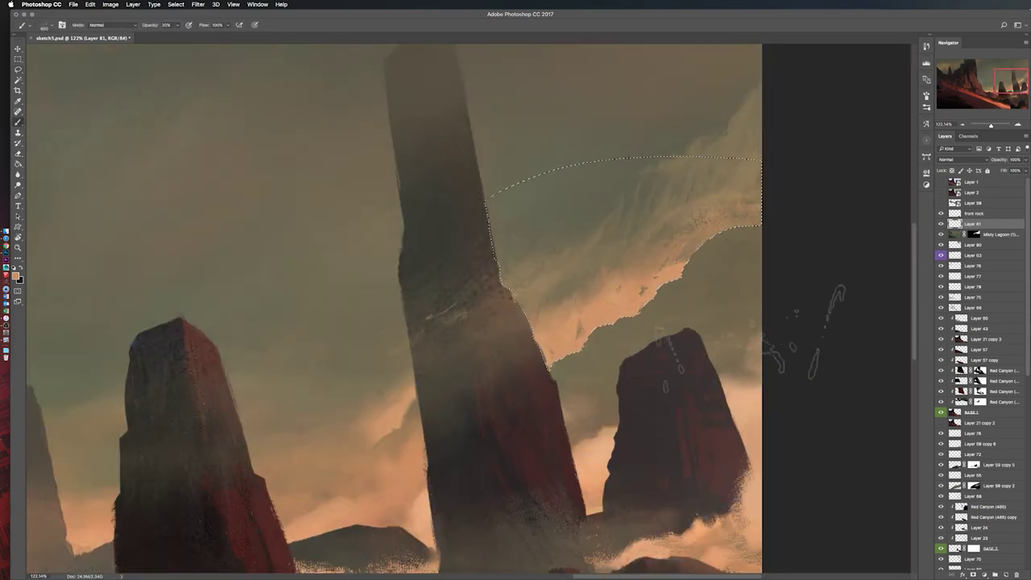
pyautogui.scroll(-3, 773, 323)
pyautogui.hotkey('ctrl', 't')
pyautogui.moveTo(757, 310); pyautogui.dragTo(750, 332)
pyautogui.press('Return')
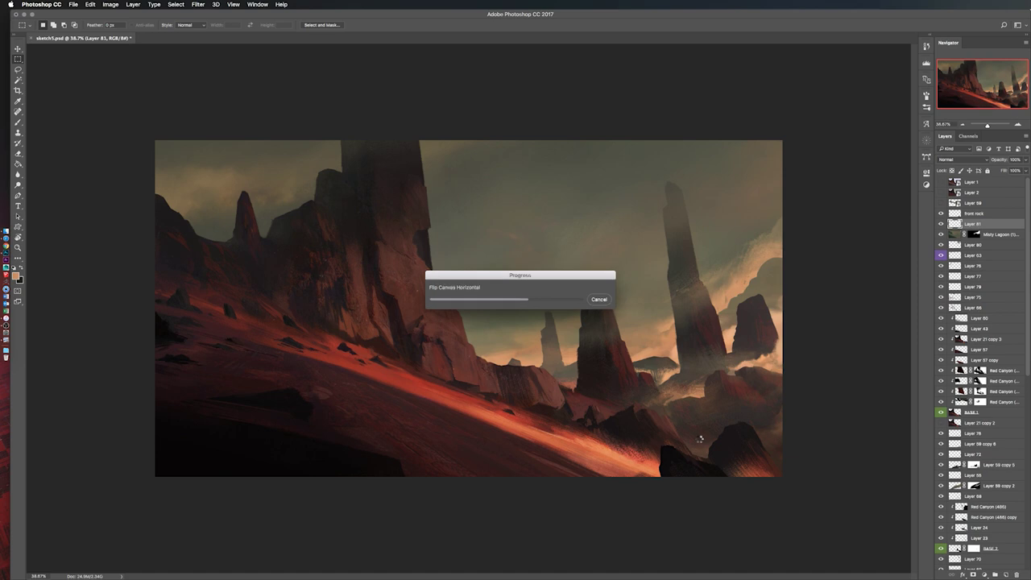
# Step: Erase and transform the fog around the spire again, checking it mirrored
pyautogui.press('h')
pyautogui.press('e')
pyautogui.hotkey('ctrl', 'shift', 't')
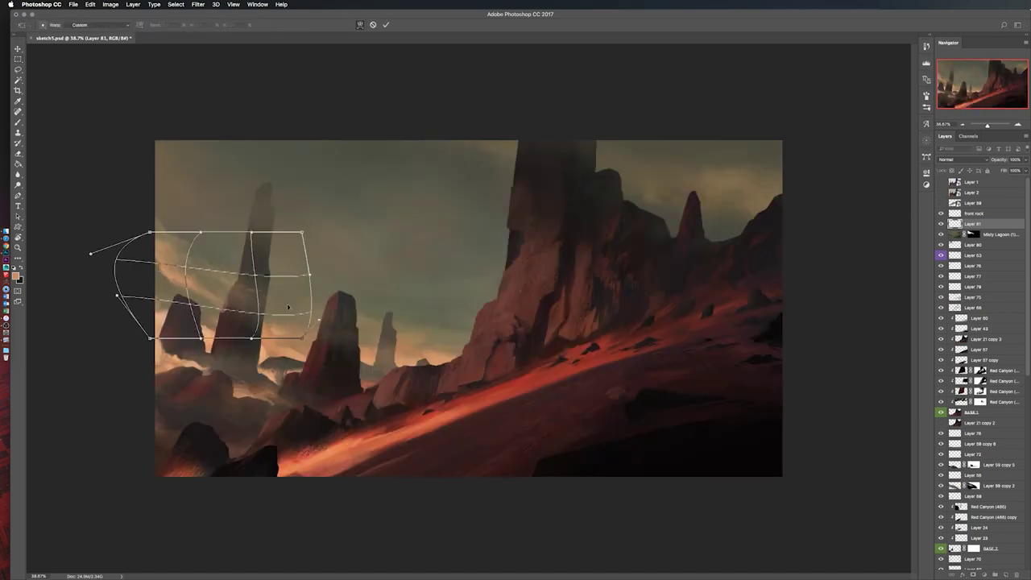
pyautogui.hotkey('ctrl', 'shift', 't')
pyautogui.press('Return')
pyautogui.press('h')
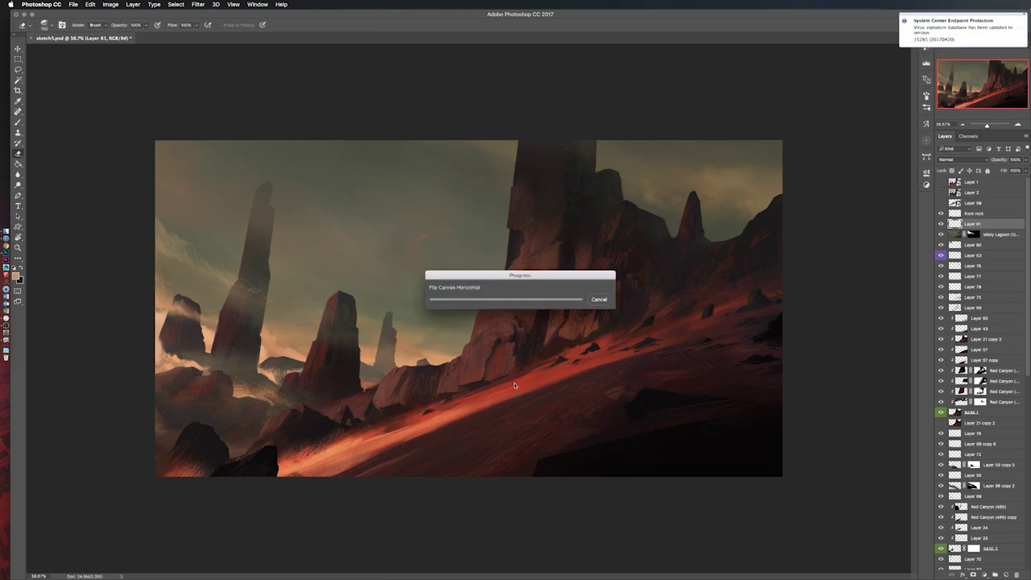
pyautogui.scroll(4, 761, 306)
# Step: Flip the canvas horizontally and fit the whole painting on screen
pyautogui.press('b')
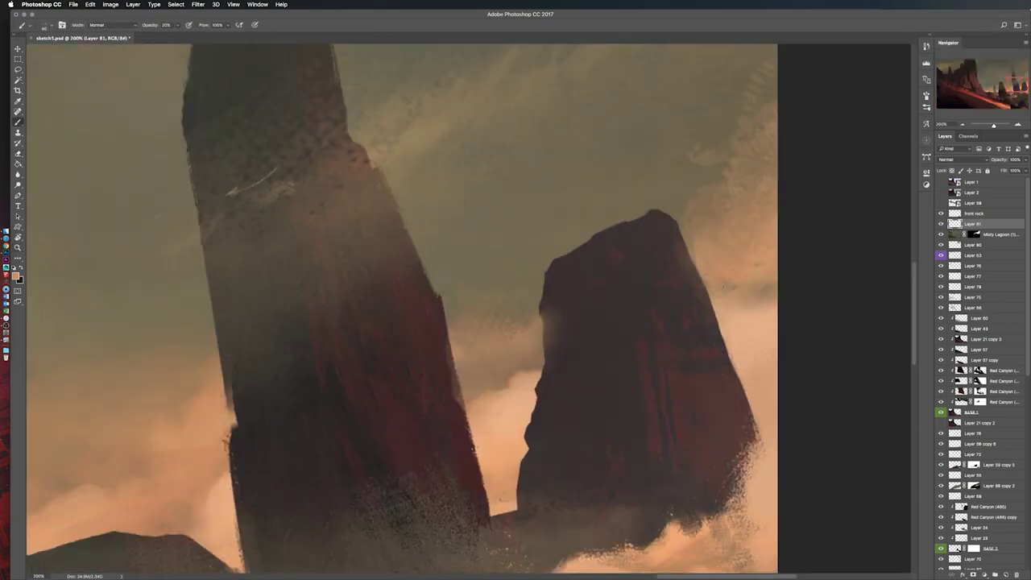
pyautogui.press('e')
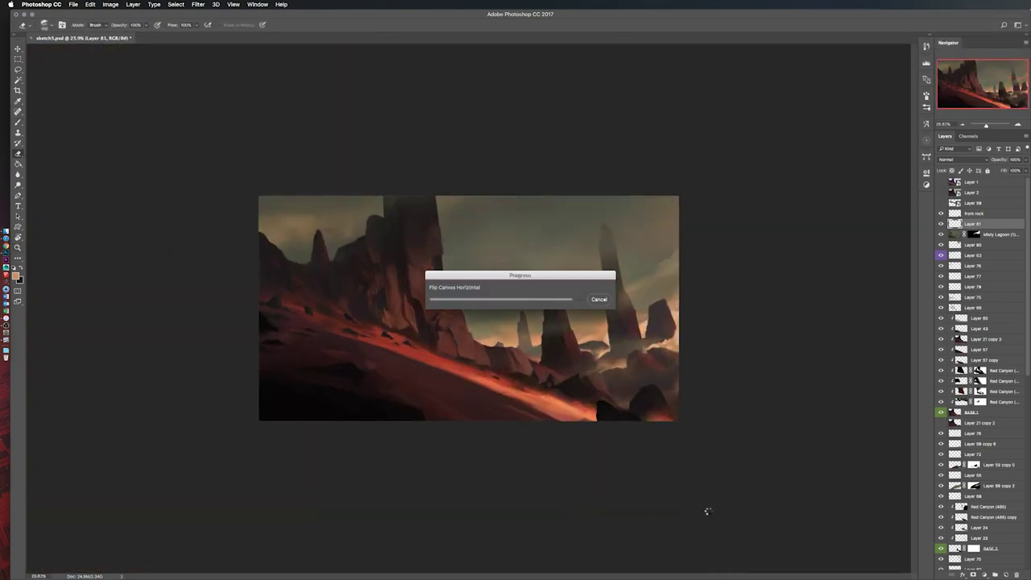
pyautogui.hotkey('ctrl', '1')
pyautogui.press('b')
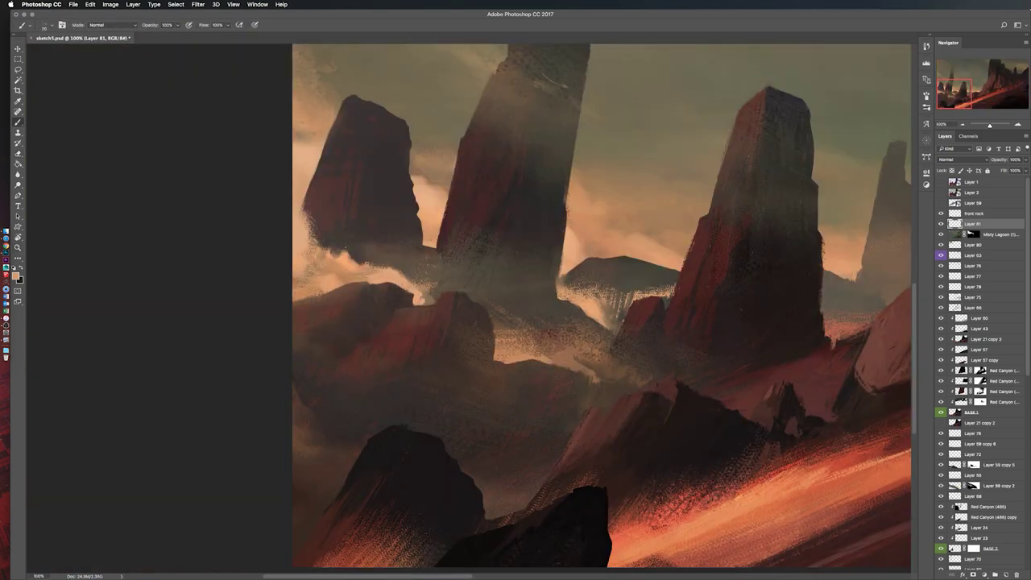
pyautogui.scroll(4, 435, 295)
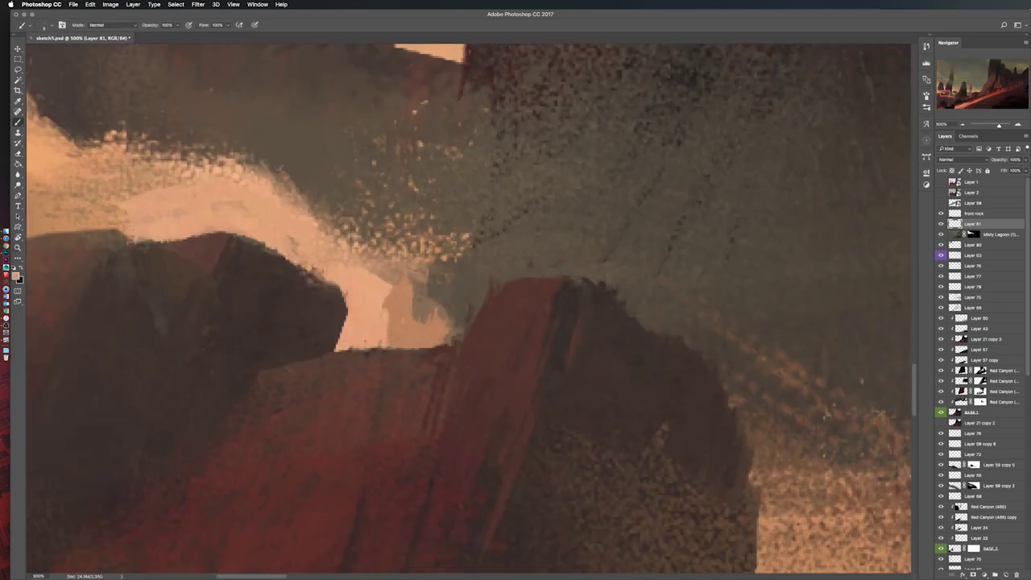
pyautogui.hotkey('ctrl', '0')
pyautogui.scroll(5, 368, 348)
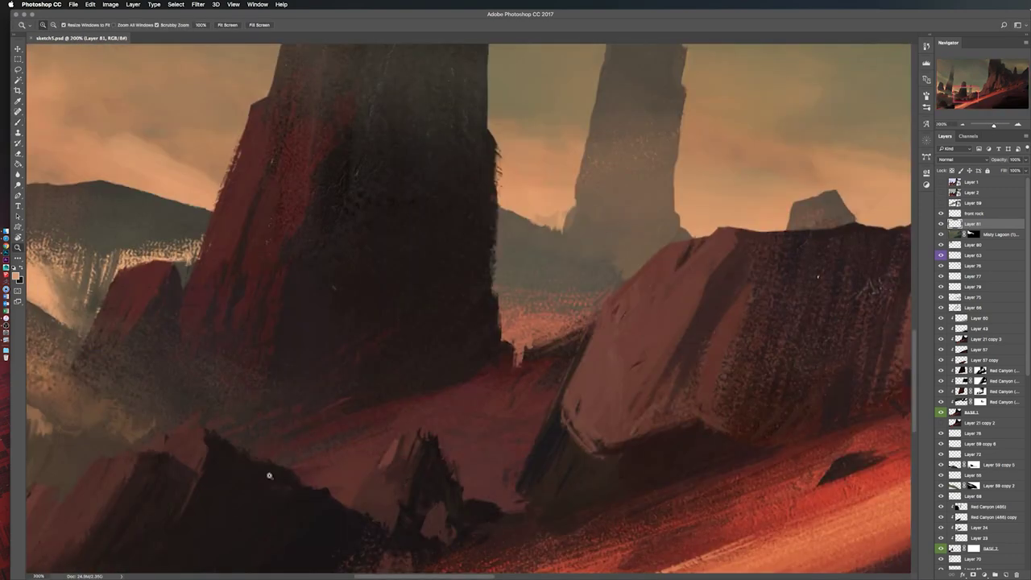
# Step: Mirror the painting again and zoom to 100% on the right-hand rocks
pyautogui.moveTo(998, 125); pyautogui.dragTo(994, 125)
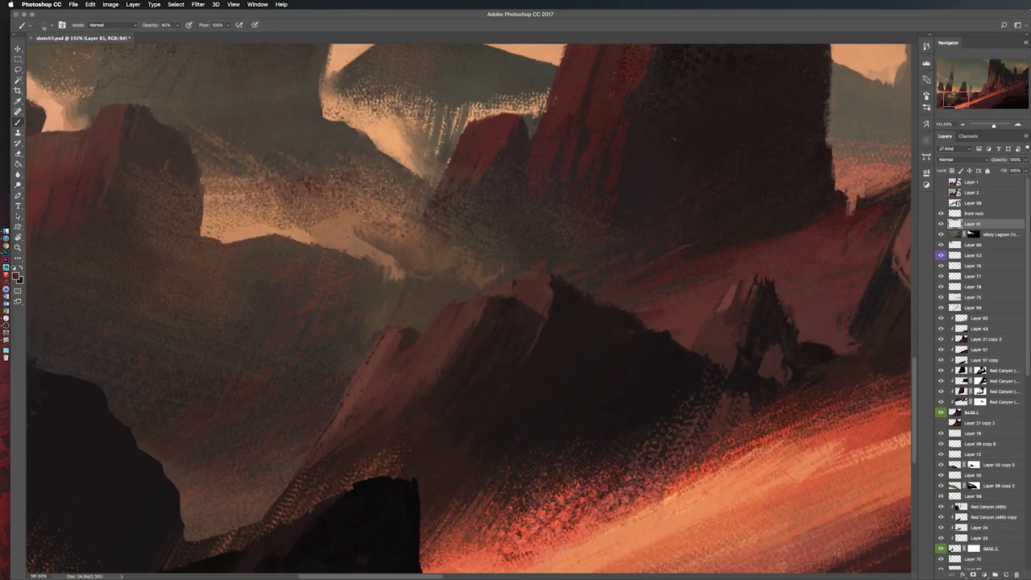
pyautogui.hotkey('ctrl', '0')
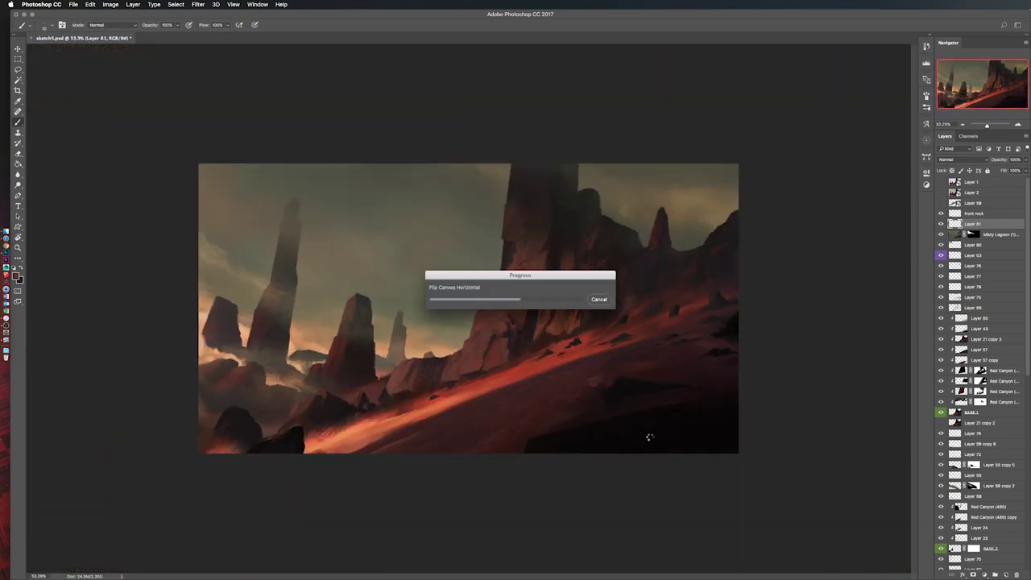
pyautogui.press('h')
pyautogui.press('z')
pyautogui.click(499, 311)
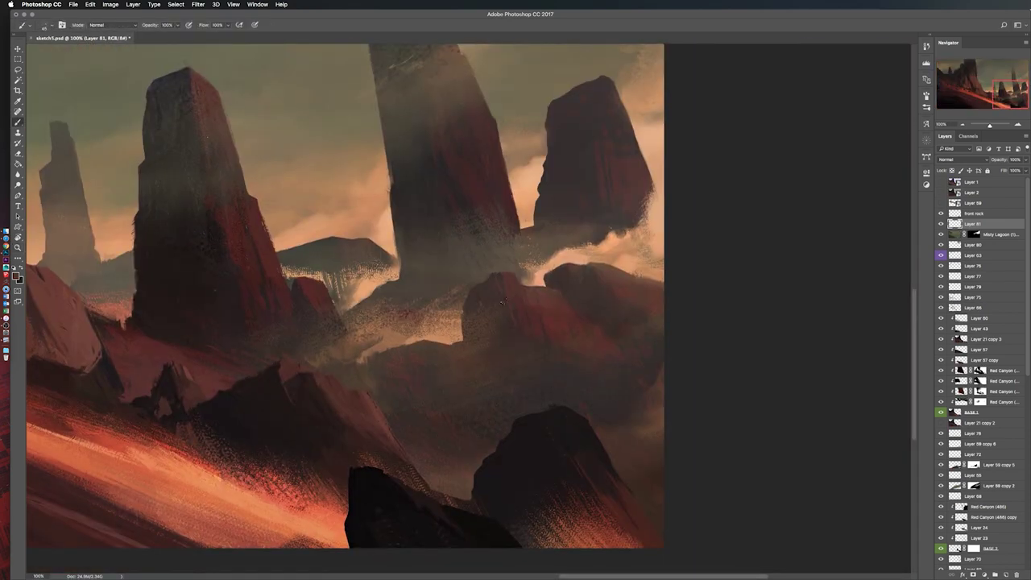
pyautogui.scroll(-5, 501, 303)
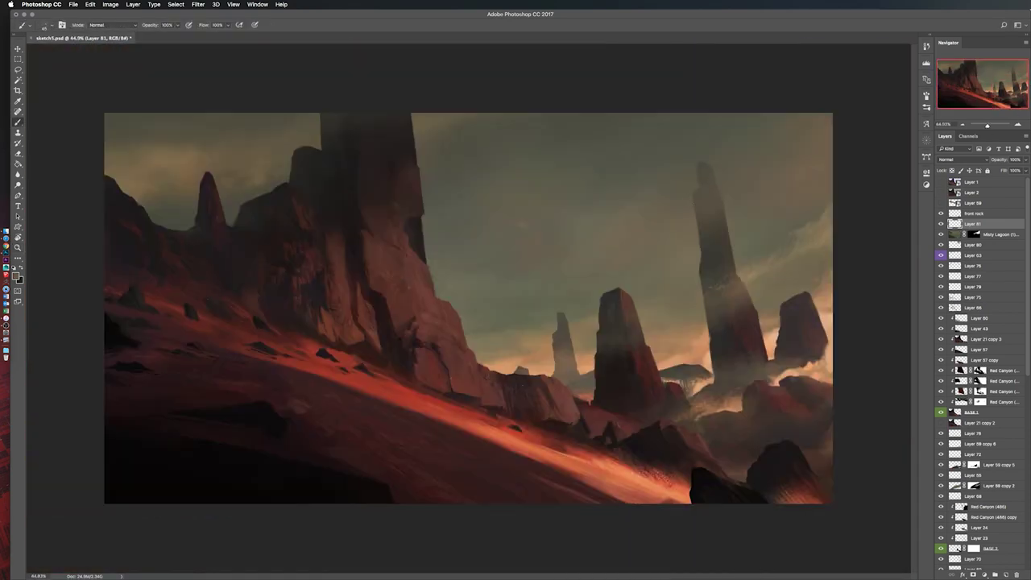
# Step: Check the composition by mirroring and rotating the canvas view, then restore it upright
pyautogui.moveTo(980, 124); pyautogui.dragTo(976, 125)
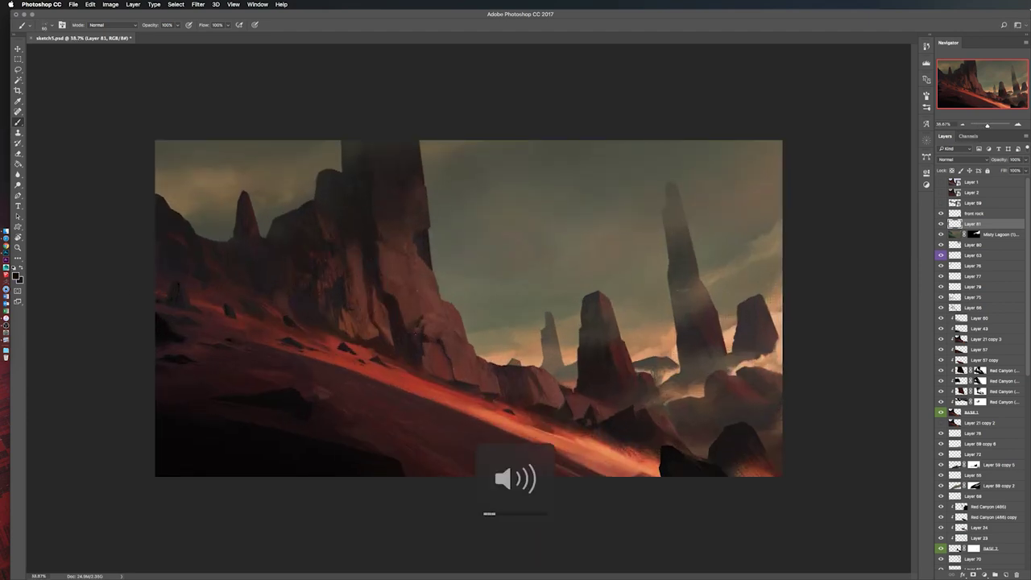
pyautogui.press('h')
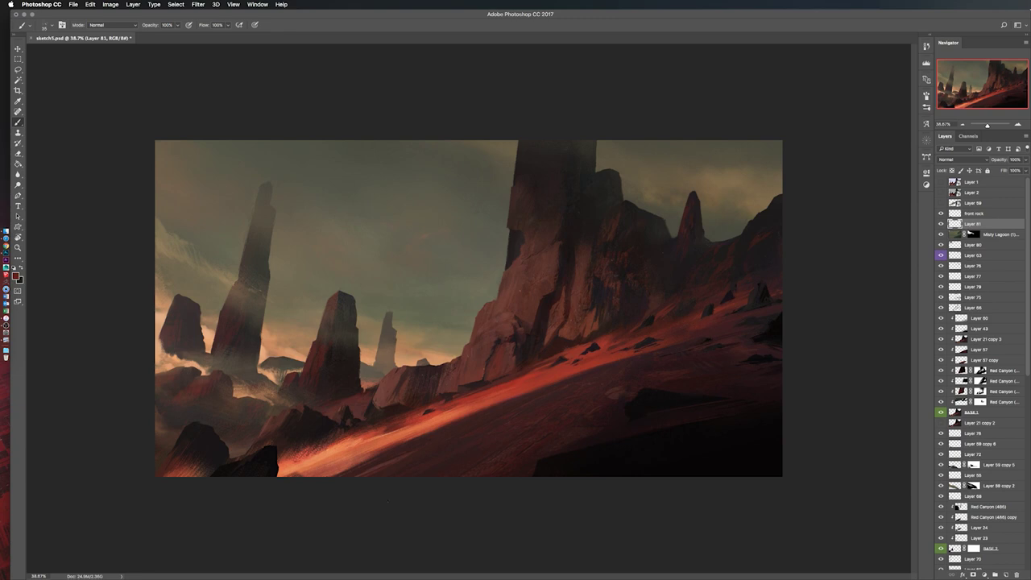
pyautogui.press('r')
pyautogui.moveTo(710, 378); pyautogui.dragTo(698, 286)
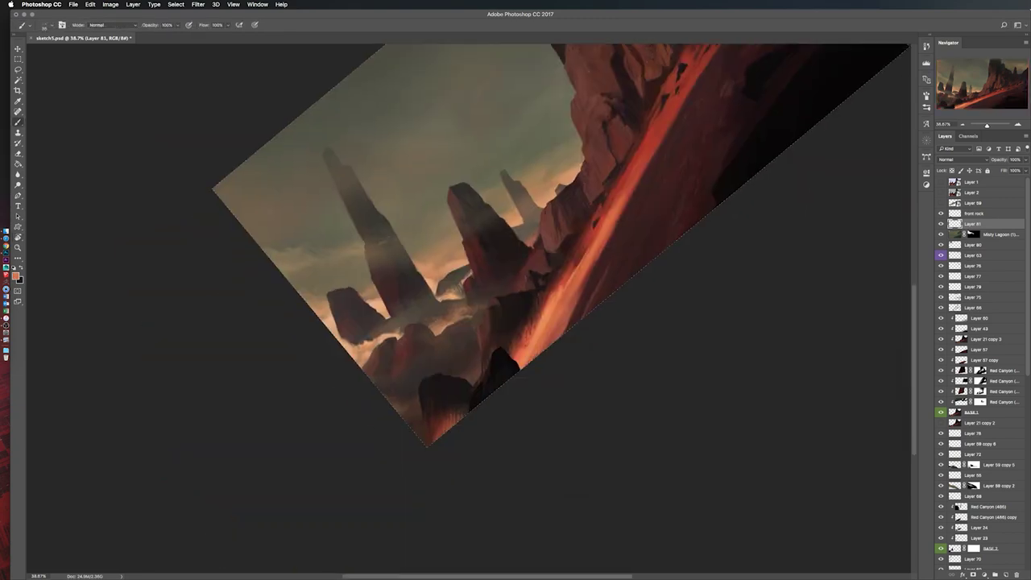
pyautogui.press('Escape')
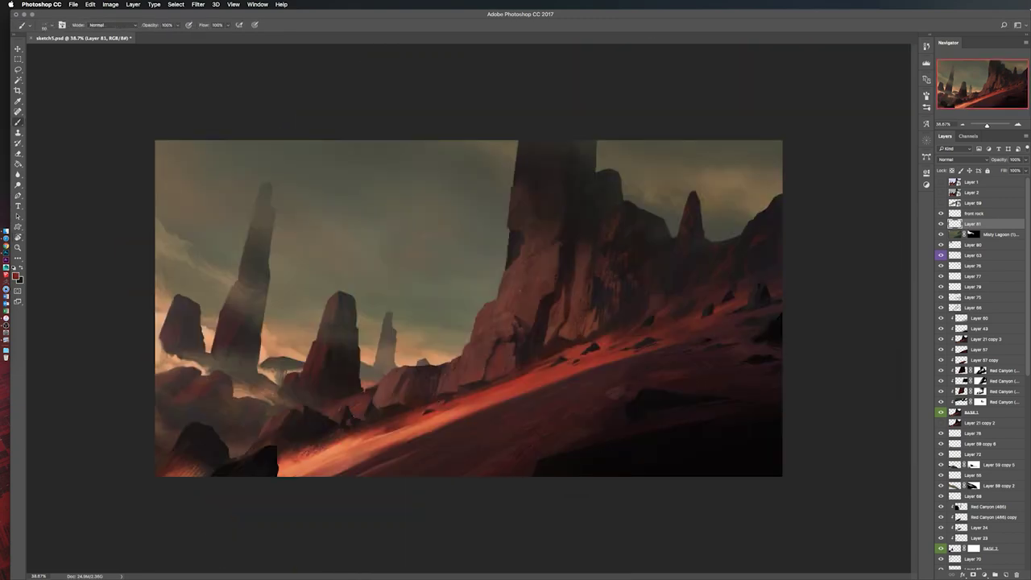
pyautogui.press('h')
# Step: Add an Overlay layer and paint a brighter orange glow along the lit slope
pyautogui.hotkey('ctrl', 'shift', 'alt', 'n')
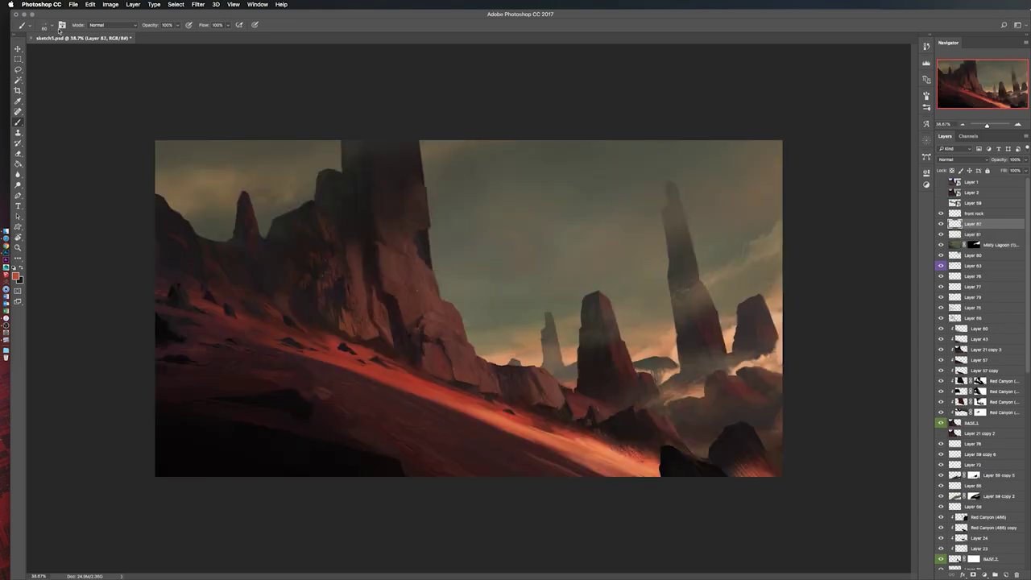
pyautogui.press('l')
pyautogui.moveTo(306, 344); pyautogui.dragTo(310, 346)
pyautogui.click(963, 159)
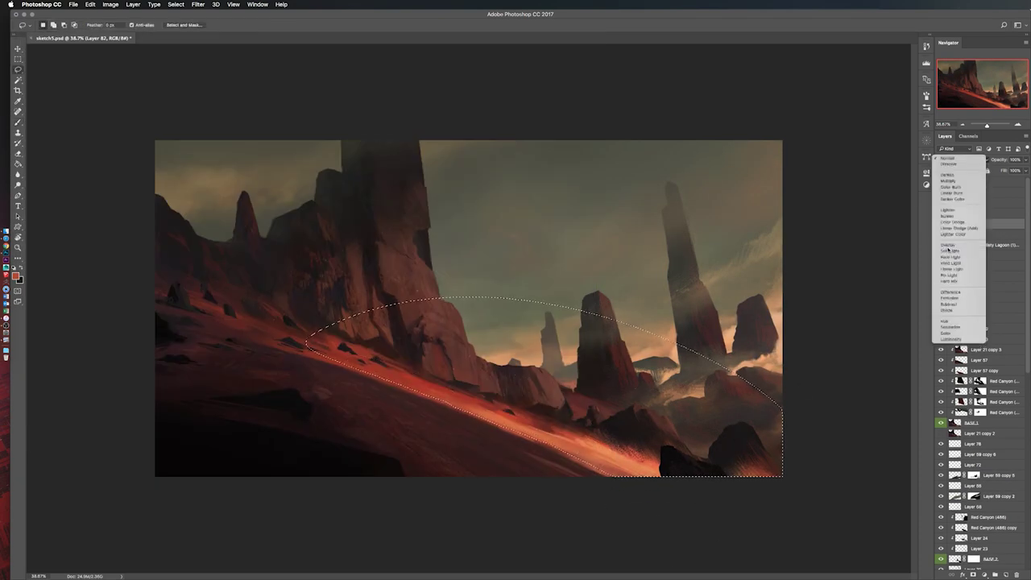
pyautogui.click(955, 234)
pyautogui.click(15, 276)
pyautogui.press('Return')
pyautogui.hotkey('ctrl', 'h')
pyautogui.moveTo(760, 495); pyautogui.dragTo(733, 494)
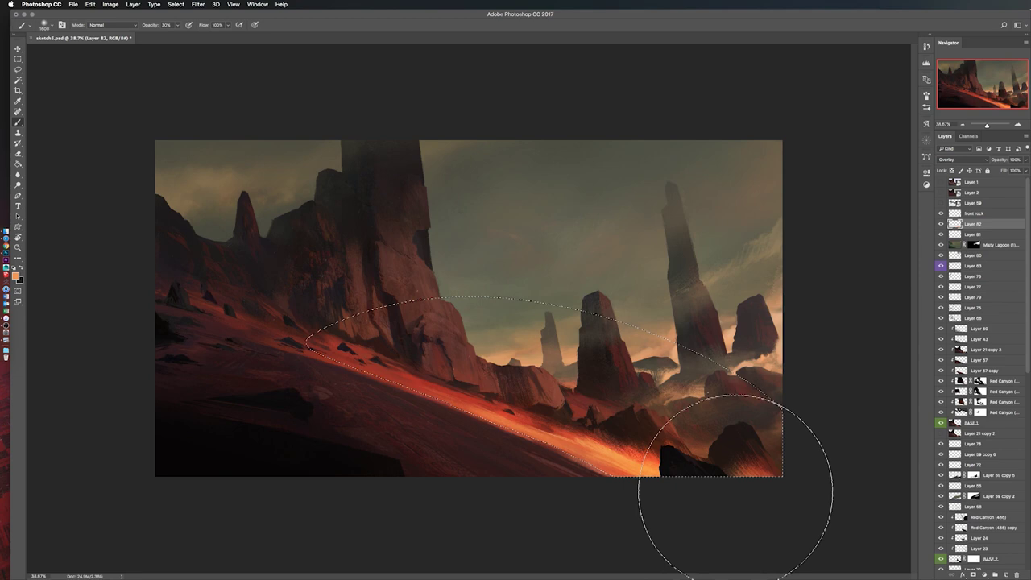
# Step: Adjust the glow with Hue/Saturation and Levels, checking it in mirrored view
pyautogui.hotkey('ctrl', 'u')
pyautogui.press('Return')
pyautogui.hotkey('ctrl', 'l')
pyautogui.press('Return')
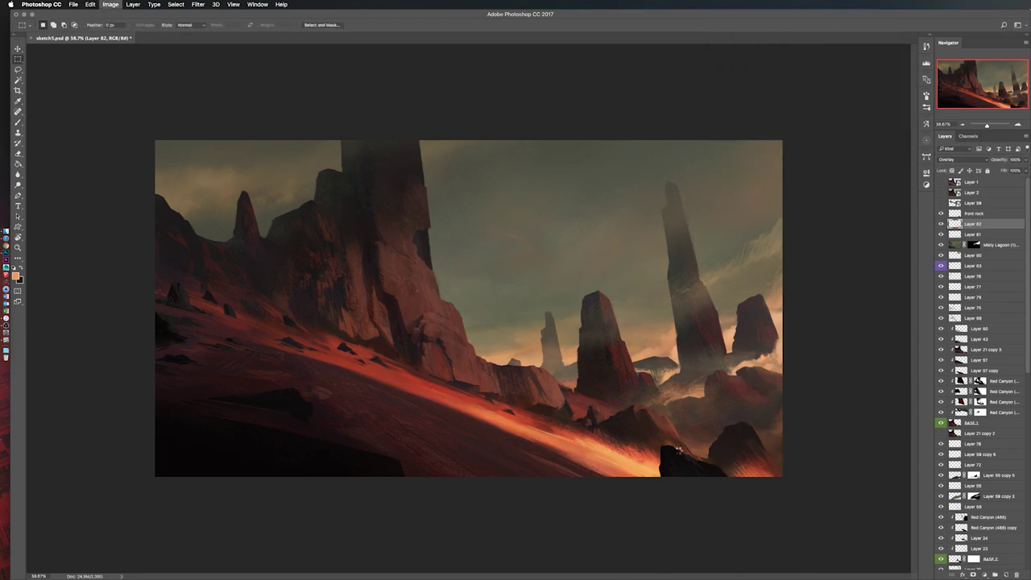
pyautogui.press('h')
pyautogui.press('b')
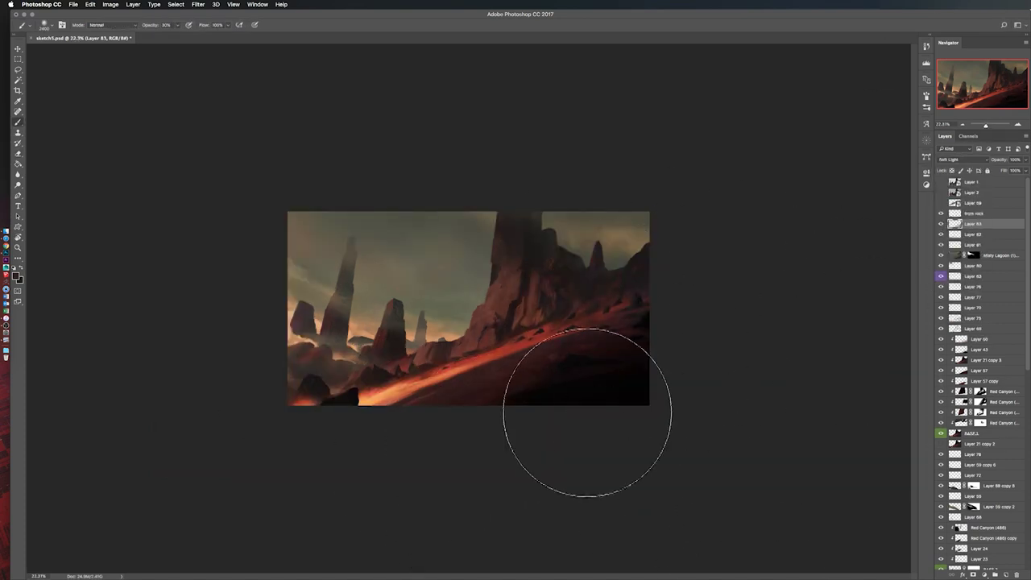
pyautogui.press('h')
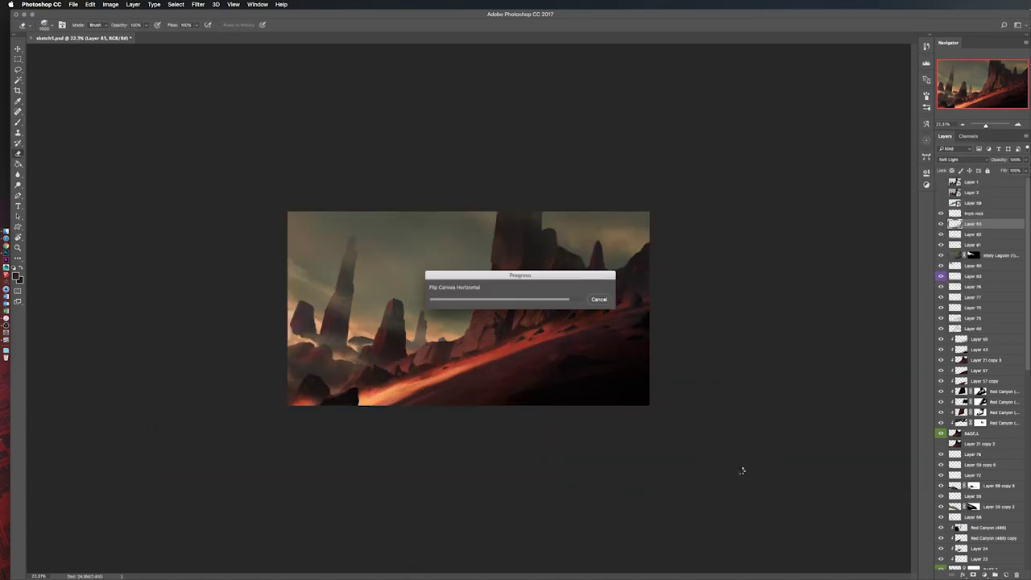
# Step: Duplicate Layer 83 and create a new Layer 84
pyautogui.rightClick(987, 223)
pyautogui.click(959, 88)
pyautogui.click(988, 223)
pyautogui.click(954, 234)
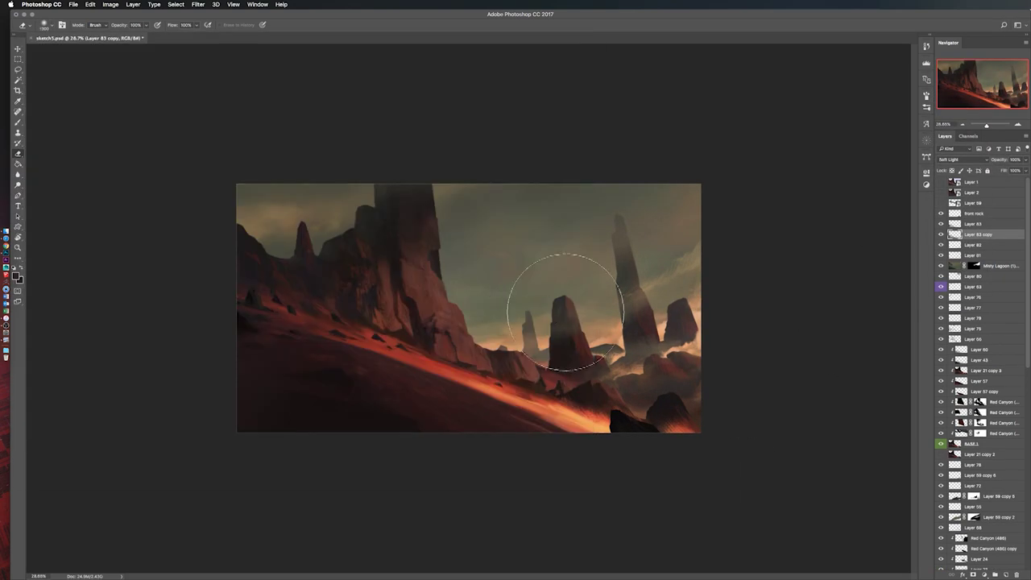
pyautogui.hotkey('ctrl', 'shift', 'n')
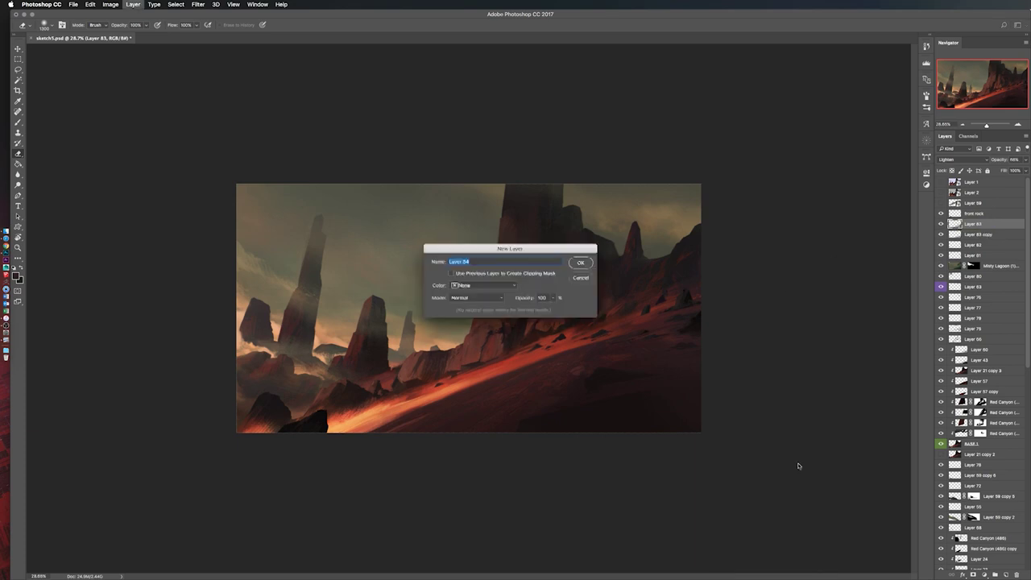
pyautogui.press('Return')
# Step: Pick a new colour and paint dark shading over the shadowed lower slope on Layer 84
pyautogui.rightClick(191, 410)
pyautogui.press('Escape')
pyautogui.hotkey('ctrl', '0')
pyautogui.scroll(3, 711, 437)
pyautogui.press('0')
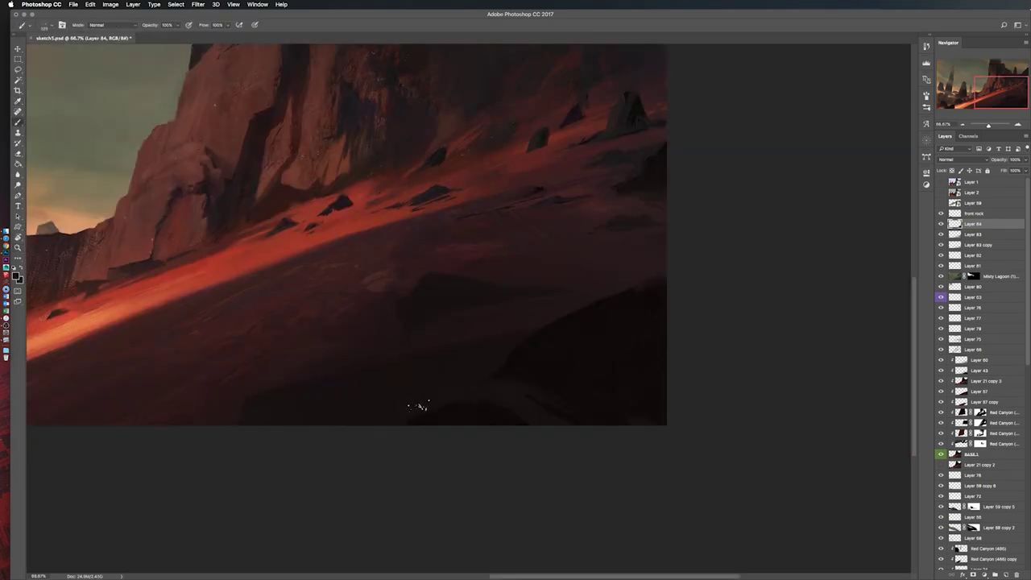
pyautogui.scroll(-5, 582, 413)
pyautogui.scroll(4, 685, 439)
pyautogui.press('e')
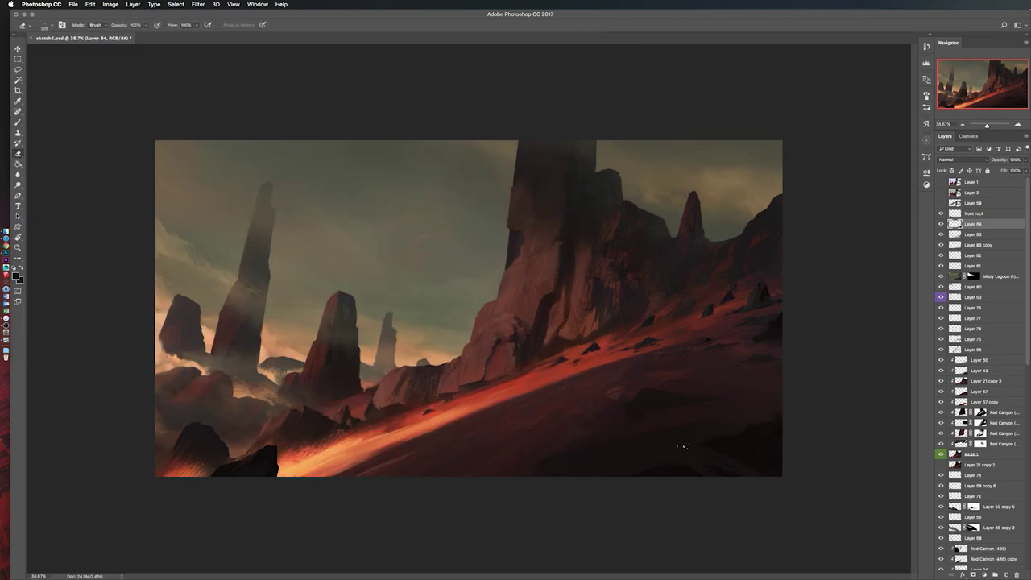
# Step: Try skewing the dark lower-left shape leftward, cancel it, and add Layer 85
pyautogui.hotkey('ctrl', 'shift', 'h')
pyautogui.hotkey('ctrl', 't')
pyautogui.moveTo(277, 411); pyautogui.dragTo(229, 424)
pyautogui.press('Escape')
pyautogui.press('b')
pyautogui.hotkey('ctrl', 'alt', 'shift', 'n')
# Step: Save the painting, nudge the new layer's content up-right, flip the canvas and choose a large brush
pyautogui.hotkey('ctrl', 's')
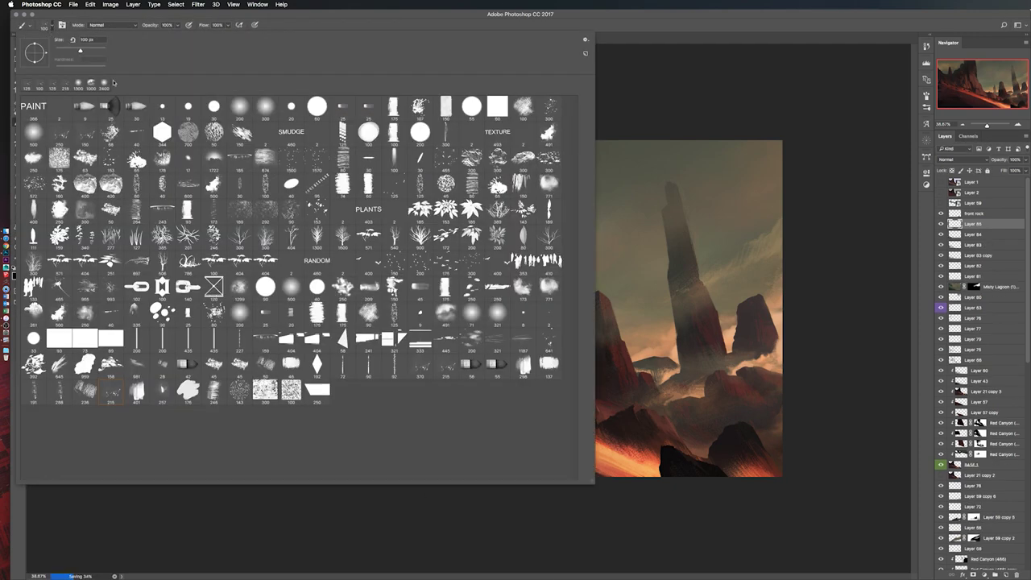
pyautogui.press('v')
pyautogui.moveTo(651, 203); pyautogui.dragTo(674, 176)
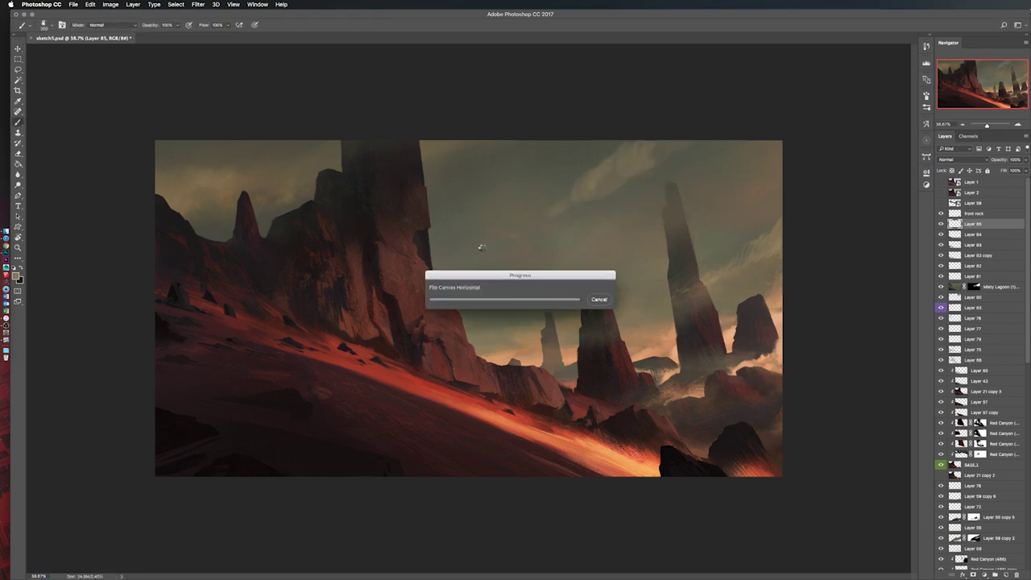
pyautogui.hotkey('ctrl', 'shift', 'h')
pyautogui.press('b')
pyautogui.click(36, 24)
pyautogui.doubleClick(299, 105)
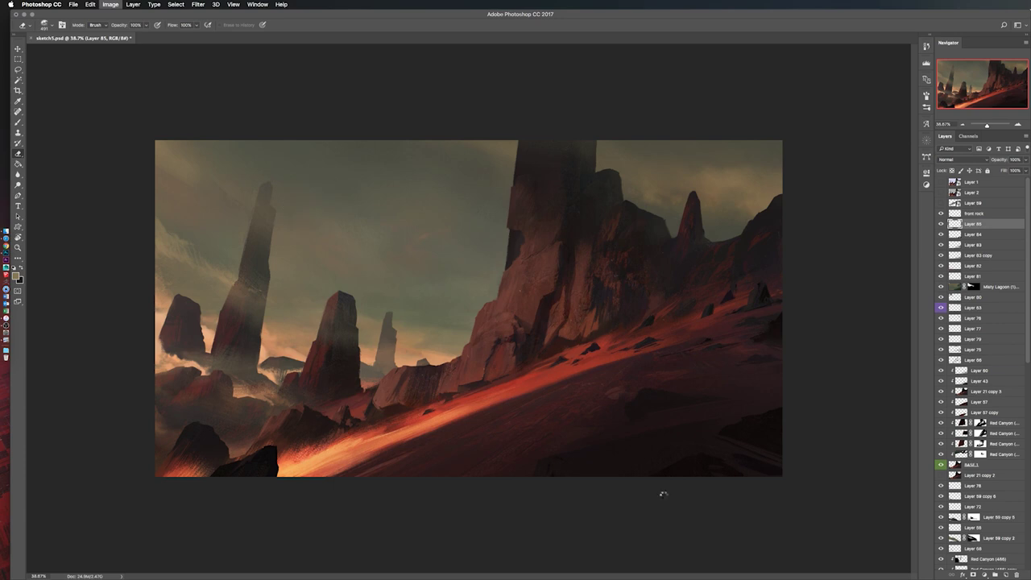
# Step: On a new layer, paint light and darker cloud strokes across the sky with a sampled colour
pyautogui.hotkey('ctrl', 'shift', 'n')
pyautogui.press('Return')
pyautogui.press('i')
pyautogui.click(15, 276)
pyautogui.press('Return')
pyautogui.press('b')
pyautogui.moveTo(433, 260)
pyautogui.mouseDown()
pyautogui.moveTo(524, 238)
pyautogui.moveTo(467, 242)
pyautogui.mouseUp()
pyautogui.press('h')
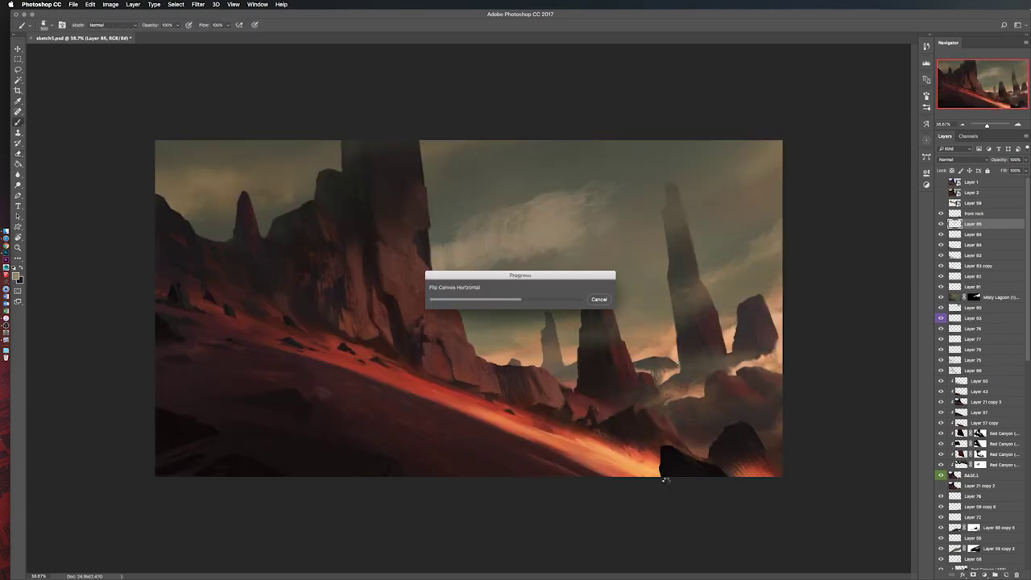
pyautogui.moveTo(347, 206); pyautogui.dragTo(414, 180)
pyautogui.moveTo(338, 233); pyautogui.dragTo(502, 237)
# Step: Warp the cloud strokes to curve up across the sky and apply Color Balance
pyautogui.hotkey('ctrl', 't')
pyautogui.click(361, 24)
pyautogui.moveTo(346, 177); pyautogui.dragTo(349, 89)
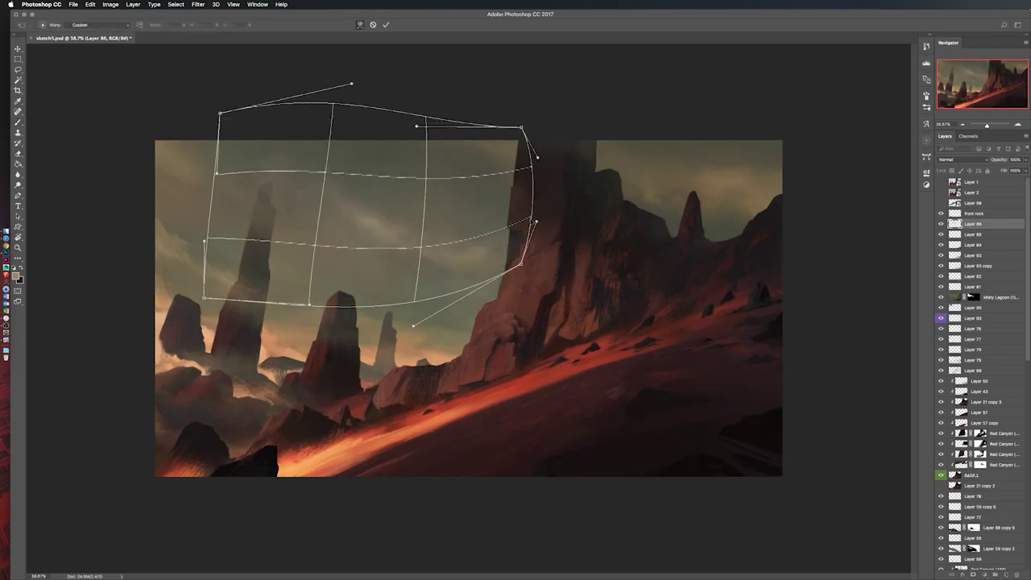
pyautogui.press('Return')
pyautogui.hotkey('ctrl', 'b')
pyautogui.press('Return')
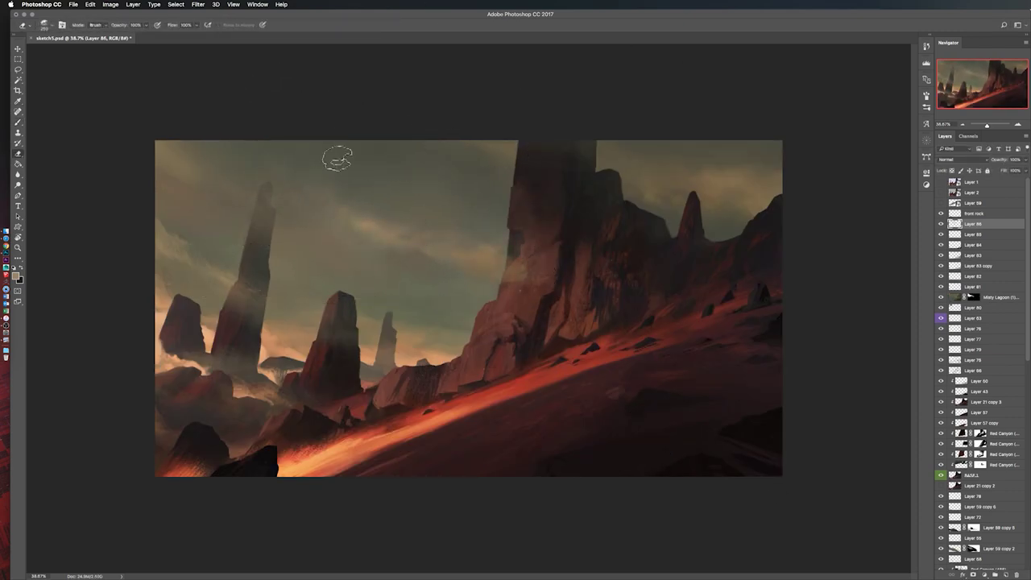
# Step: Slant the layer by dragging its top-left corner down, commit, and flip the canvas
pyautogui.hotkey('ctrl', 't')
pyautogui.moveTo(263, 105); pyautogui.dragTo(249, 137)
pyautogui.moveTo(575, 218); pyautogui.dragTo(603, 202)
pyautogui.press('Return')
pyautogui.press('h')
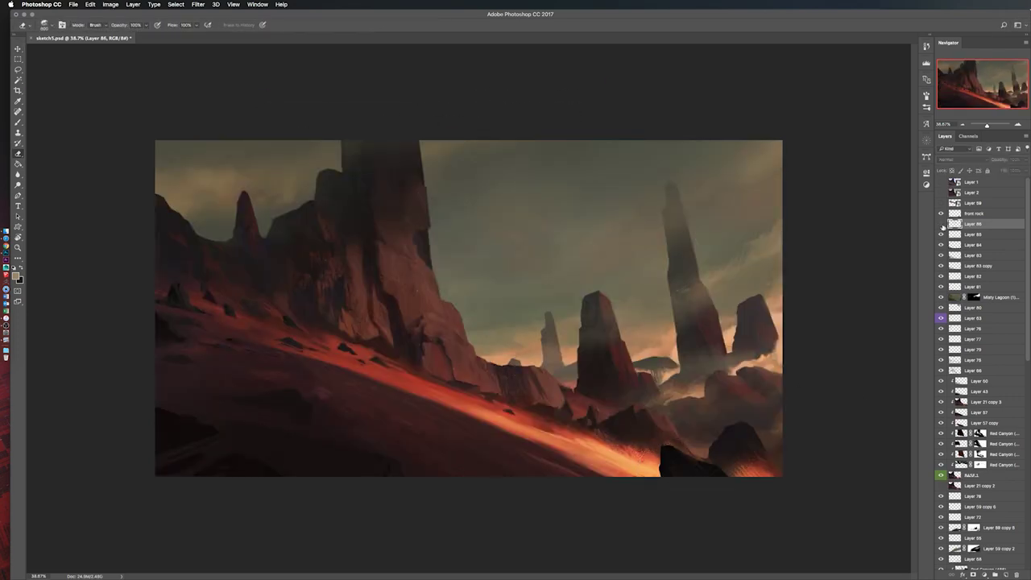
# Step: Paint a pointed top on the tall rock spire, switch to a soft low-opacity brush, and open Levels
pyautogui.press('b')
pyautogui.rightClick(534, 249)
pyautogui.press('Escape')
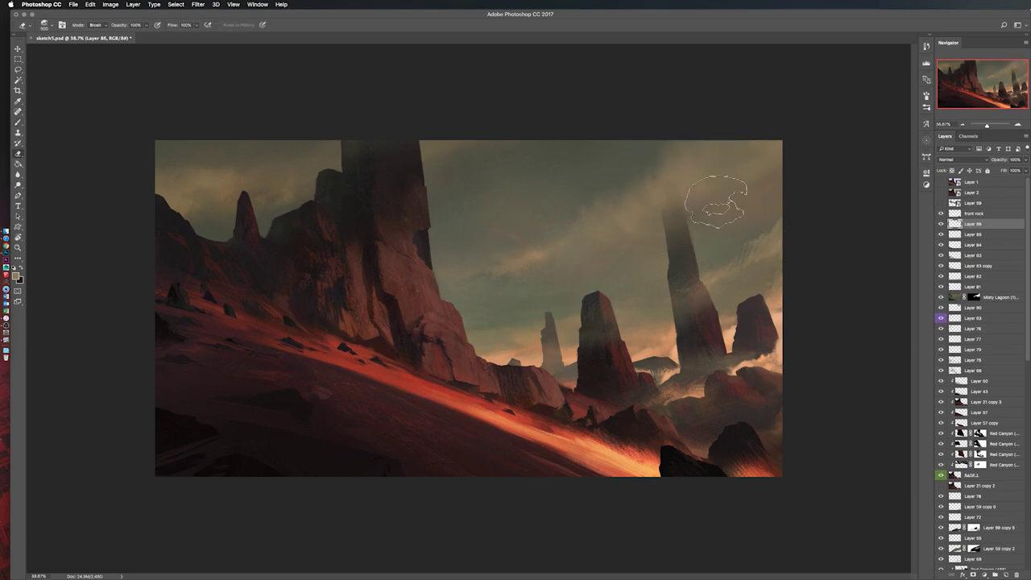
pyautogui.moveTo(713, 193); pyautogui.dragTo(669, 184)
pyautogui.click(44, 25)
pyautogui.doubleClick(80, 137)
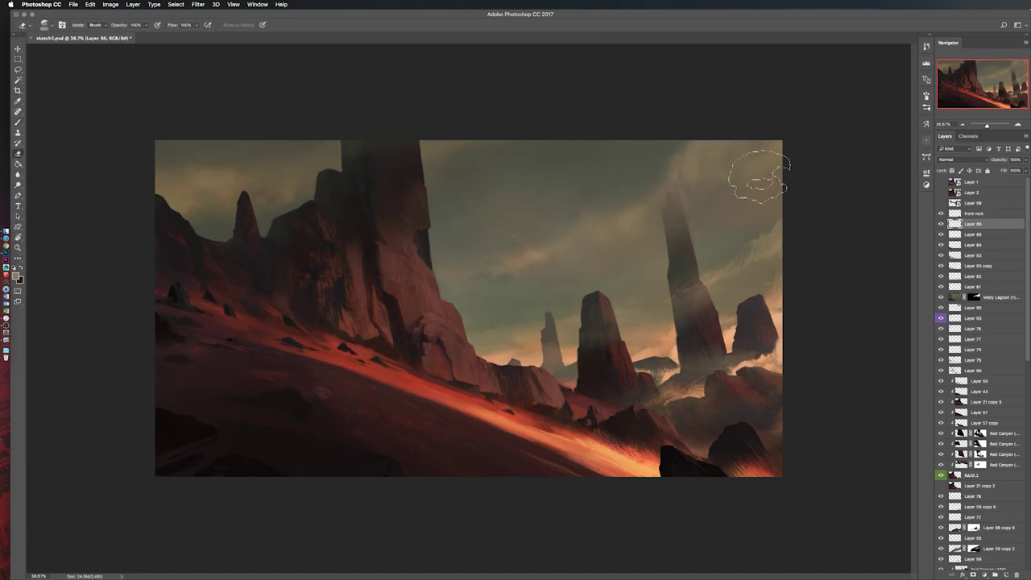
pyautogui.hotkey('ctrl', '-')
pyautogui.hotkey('ctrl', '-')
pyautogui.hotkey('ctrl', 'l')
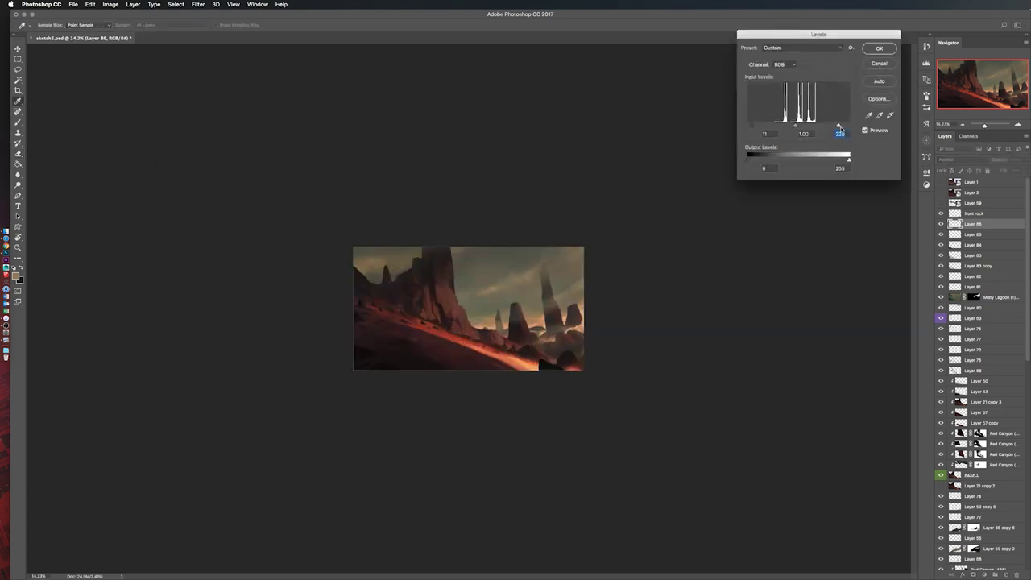
# Step: Apply the Levels tweak, flip the canvas back, and add a new Color Dodge layer
pyautogui.press('Return')
pyautogui.hotkey('ctrl', 'shift', 'h')
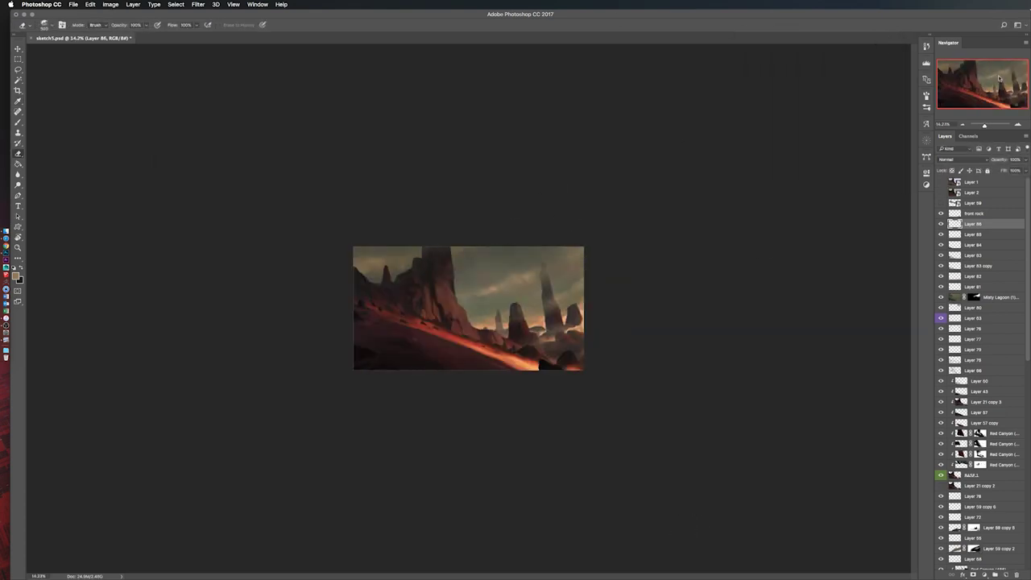
pyautogui.hotkey('ctrl', '+')
pyautogui.hotkey('ctrl', '+')
pyautogui.press('b')
pyautogui.hotkey('ctrl', 'shift', 'n')
pyautogui.press('Return')
pyautogui.click(963, 159)
pyautogui.click(964, 224)
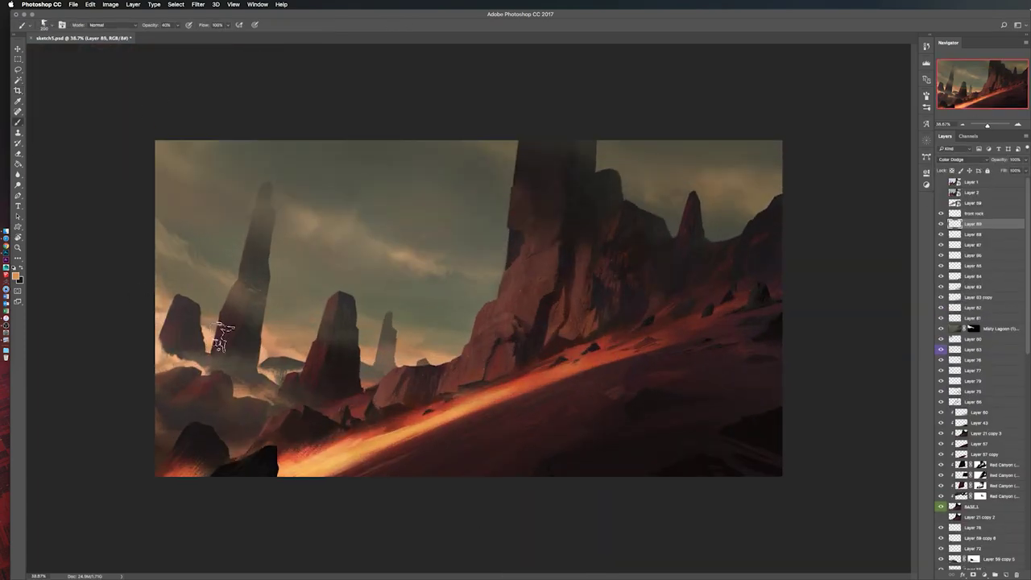
# Step: Pick a warm colour, move the glow layer above the front rock and lower it to about 70% opacity
pyautogui.press('F5')
pyautogui.press('Escape')
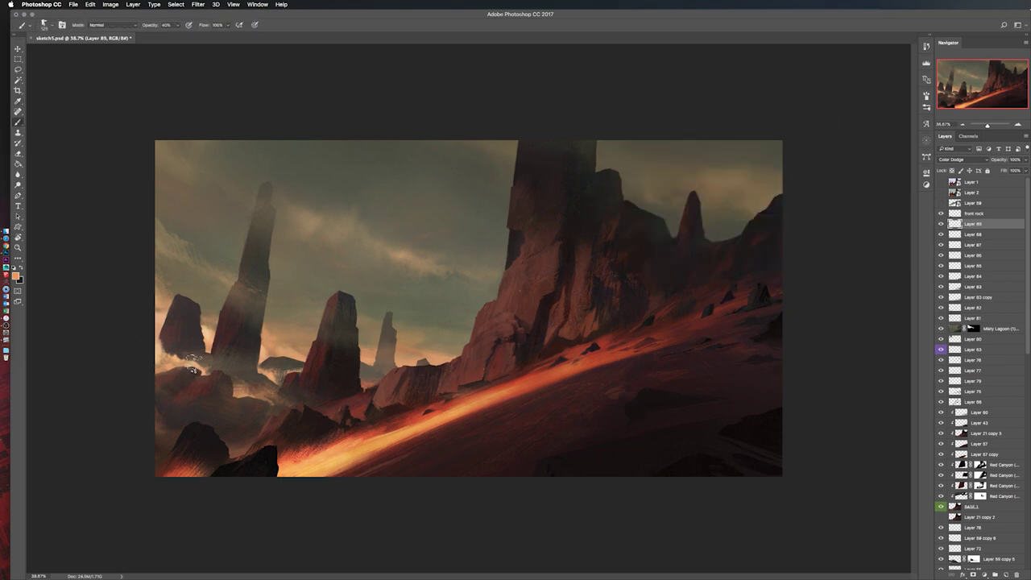
pyautogui.press('h')
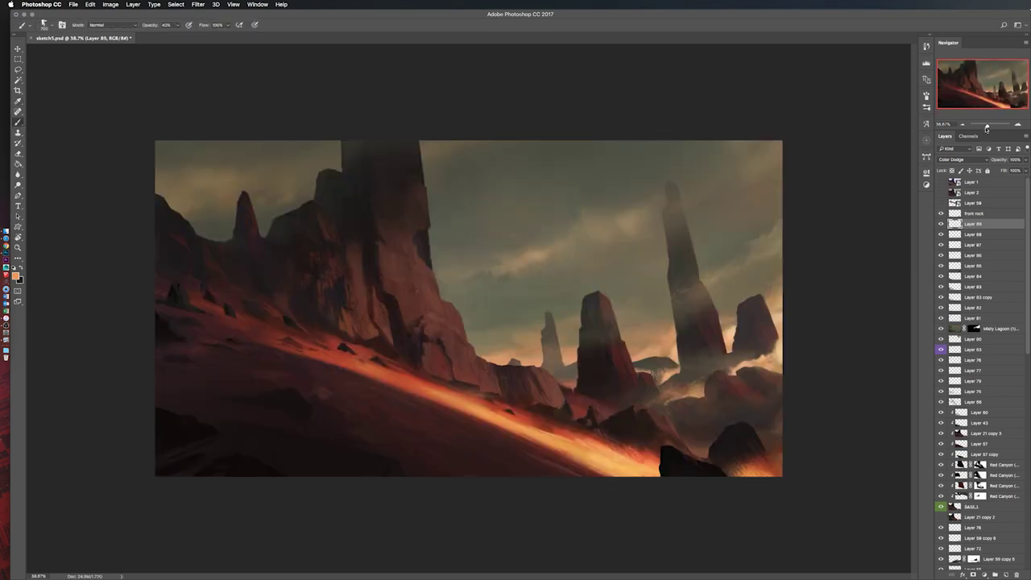
pyautogui.scroll(-2, 693, 322)
pyautogui.scroll(2, 469, 306)
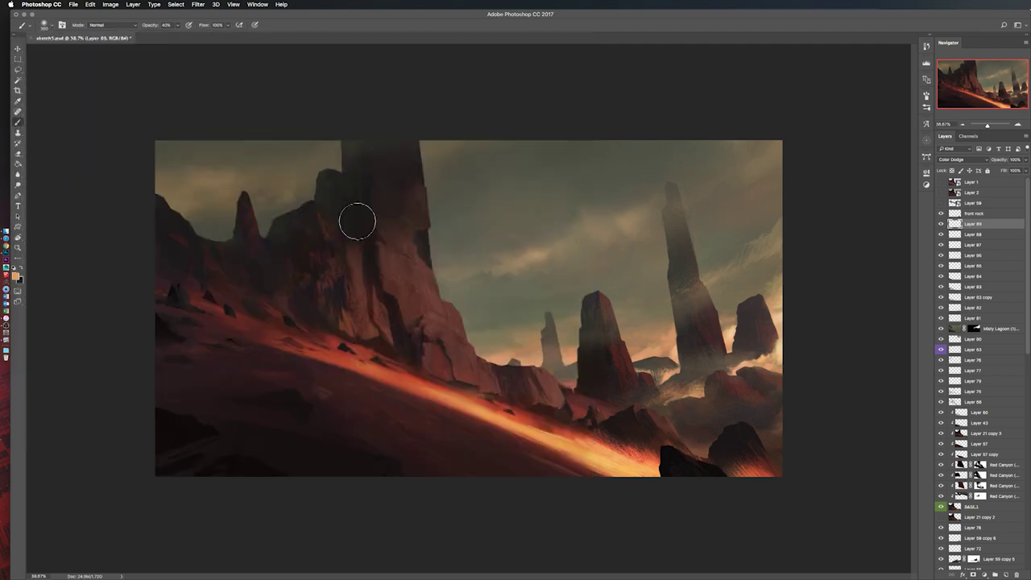
pyautogui.hotkey('ctrl', ']')
pyautogui.press('8')
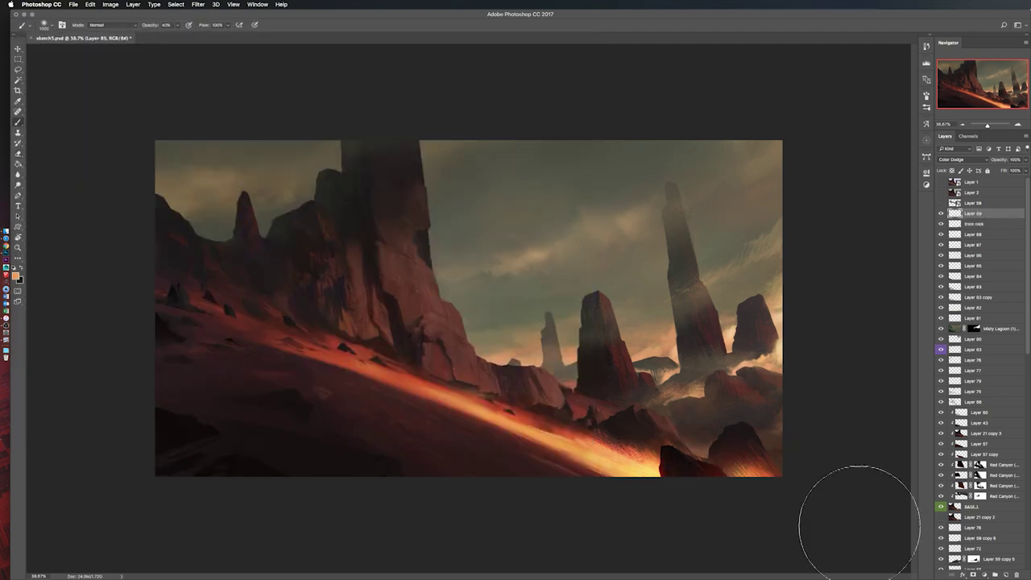
pyautogui.hotkey('ctrl', 'z')
pyautogui.press('1')
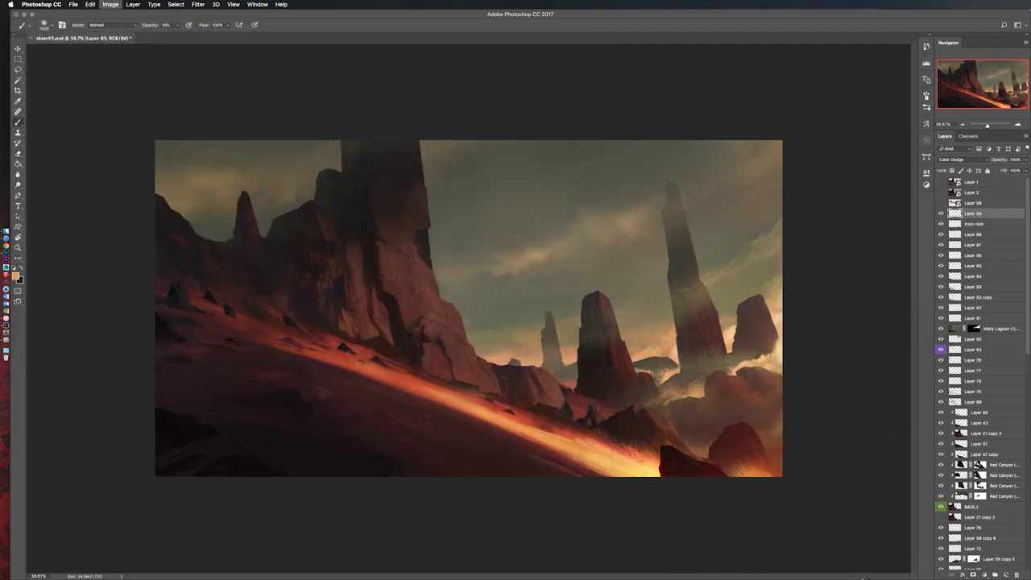
pyautogui.press('h')
pyautogui.moveTo(1015, 170); pyautogui.dragTo(1011, 171)
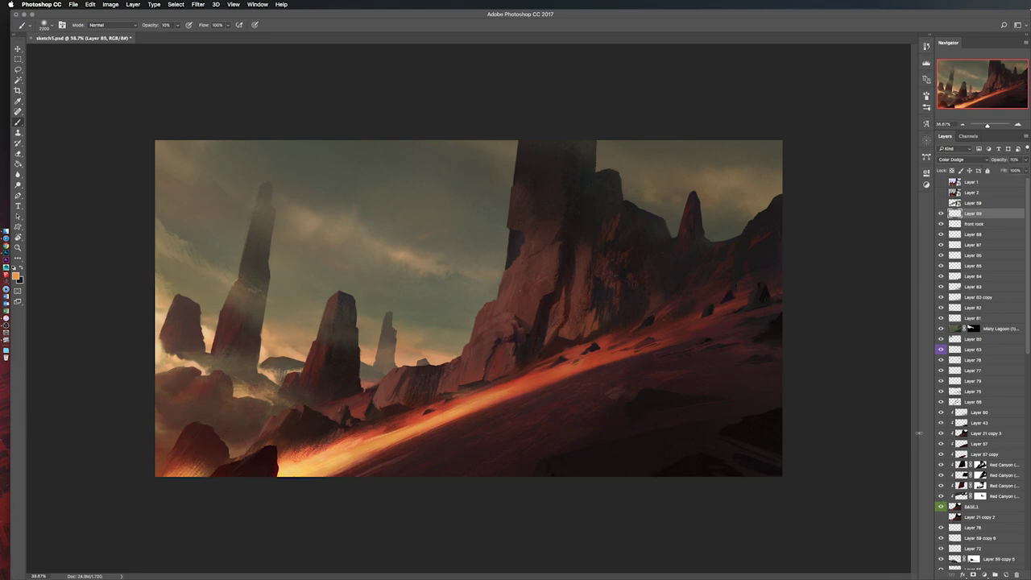
pyautogui.press('h')
# Step: Add a Color Burn layer at roughly half opacity, then create another new layer
pyautogui.hotkey('ctrl', 'shift', 'alt', 'n')
pyautogui.click(963, 159)
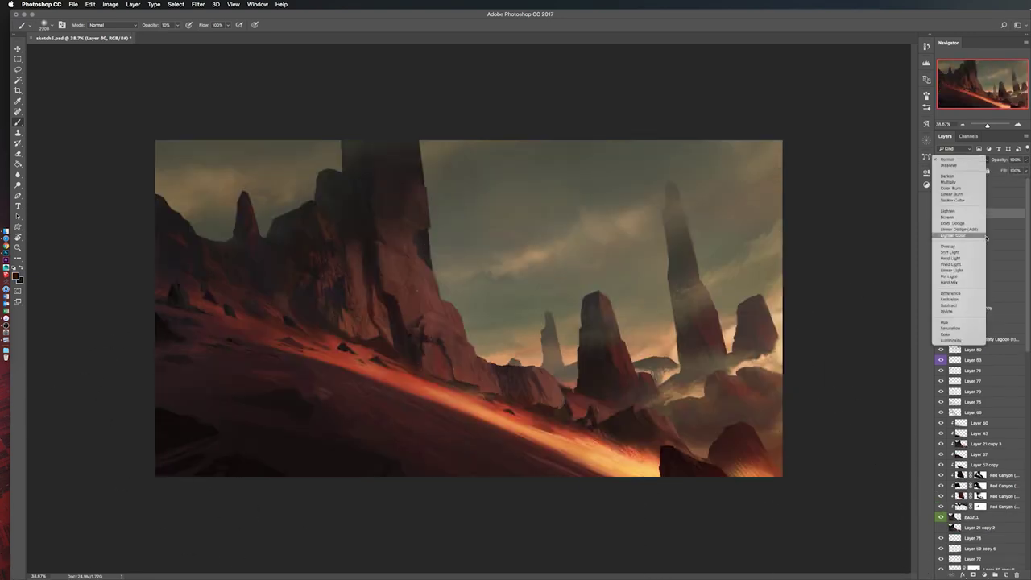
pyautogui.click(963, 158)
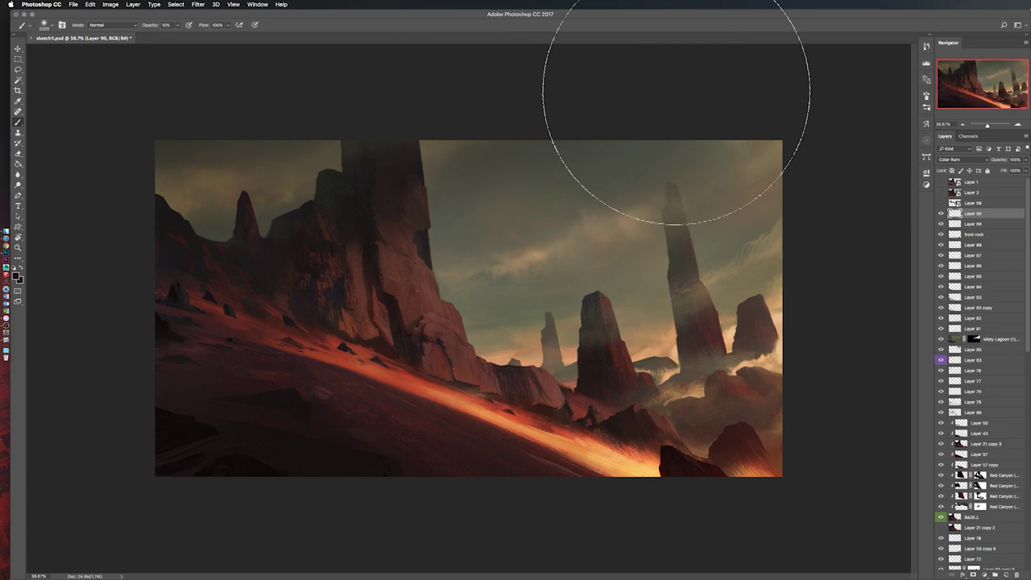
pyautogui.hotkey('ctrl', '-')
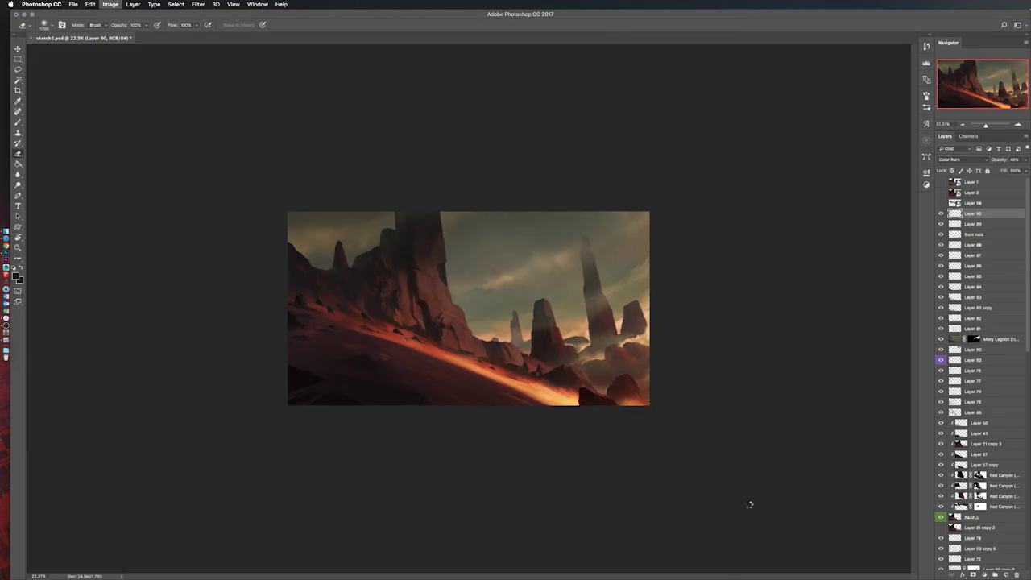
pyautogui.press('h')
pyautogui.hotkey('ctrl', '+')
pyautogui.hotkey('ctrl', 'shift', 'alt', 'n')
# Step: Fill the new layer, set the moon to Screen, rasterize it and adjust its Levels
pyautogui.press('g')
pyautogui.hotkey('alt', 'BackSpace')
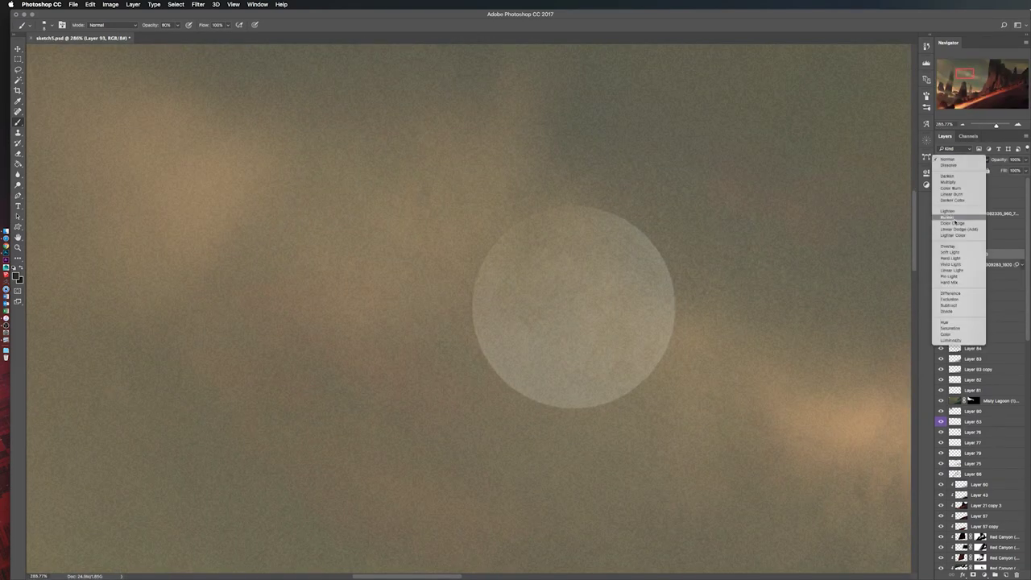
pyautogui.click(951, 217)
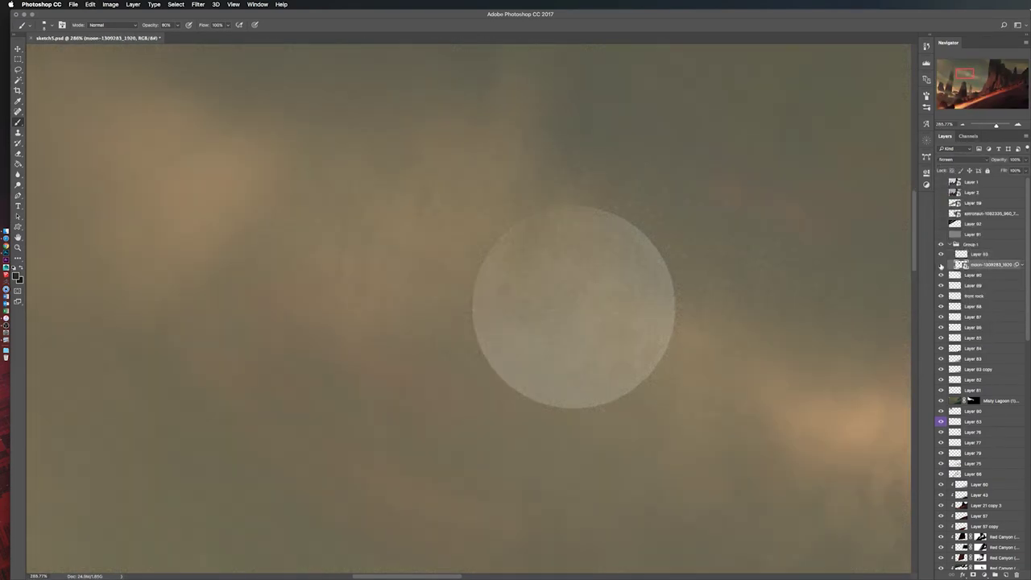
pyautogui.keyDown('alt'); pyautogui.click(941, 265); pyautogui.keyUp('alt')
pyautogui.click(578, 186)
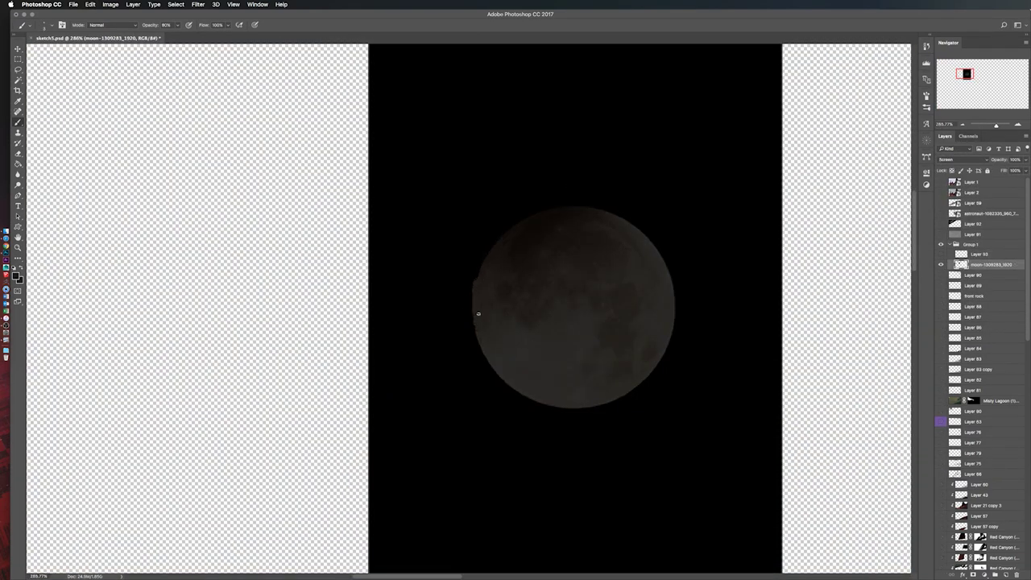
pyautogui.keyDown('alt'); pyautogui.click(941, 265); pyautogui.keyUp('alt')
pyautogui.hotkey('ctrl', '0')
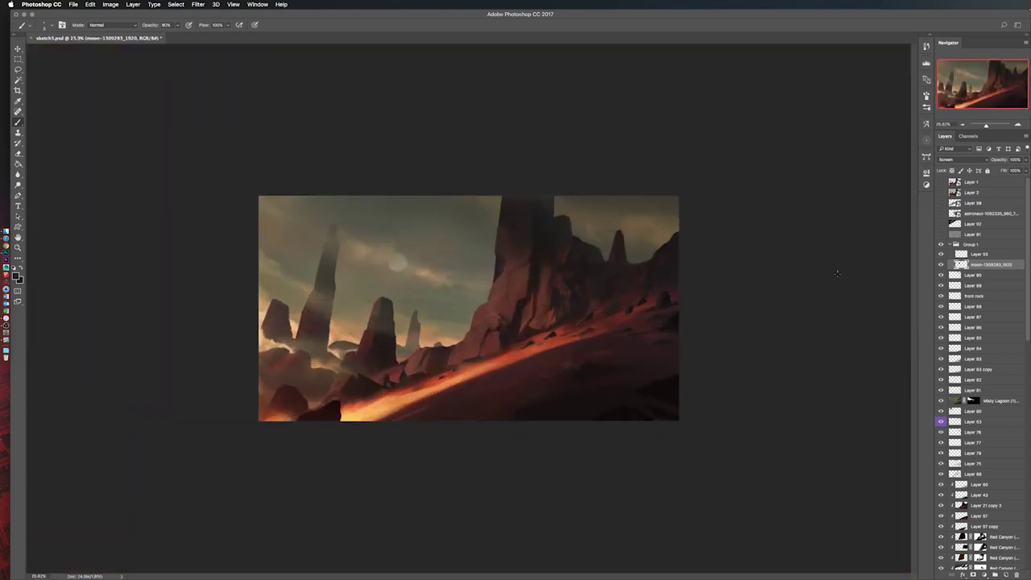
pyautogui.hotkey('ctrl', 'l')
pyautogui.press('Return')
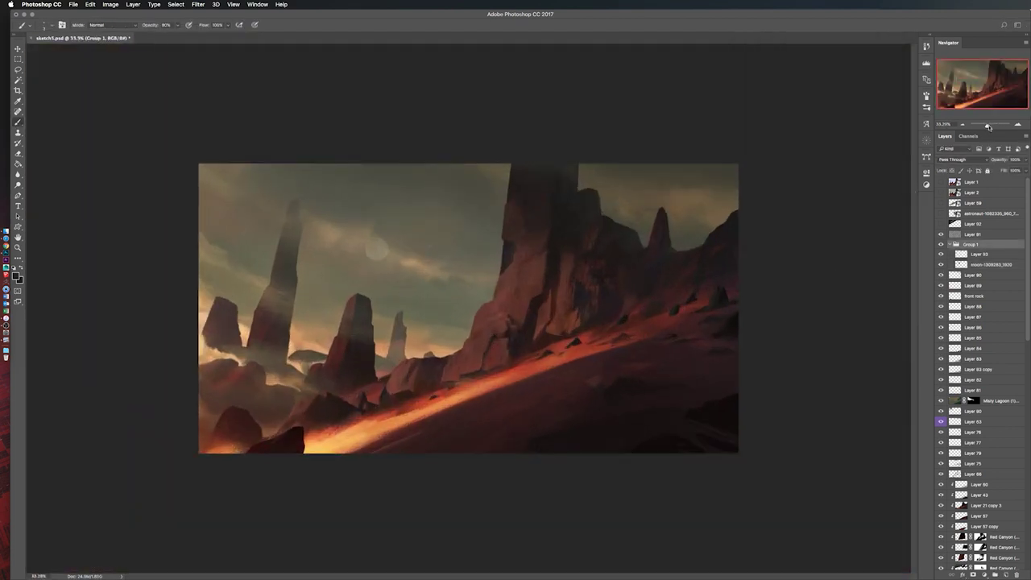
# Step: Add the signature, colour it red and move it to the lower-right corner
pyautogui.moveTo(990, 126); pyautogui.dragTo(988, 126)
pyautogui.press('v')
pyautogui.hotkey('alt', 'shift', 'BackSpace')
pyautogui.moveTo(523, 282); pyautogui.dragTo(881, 526)
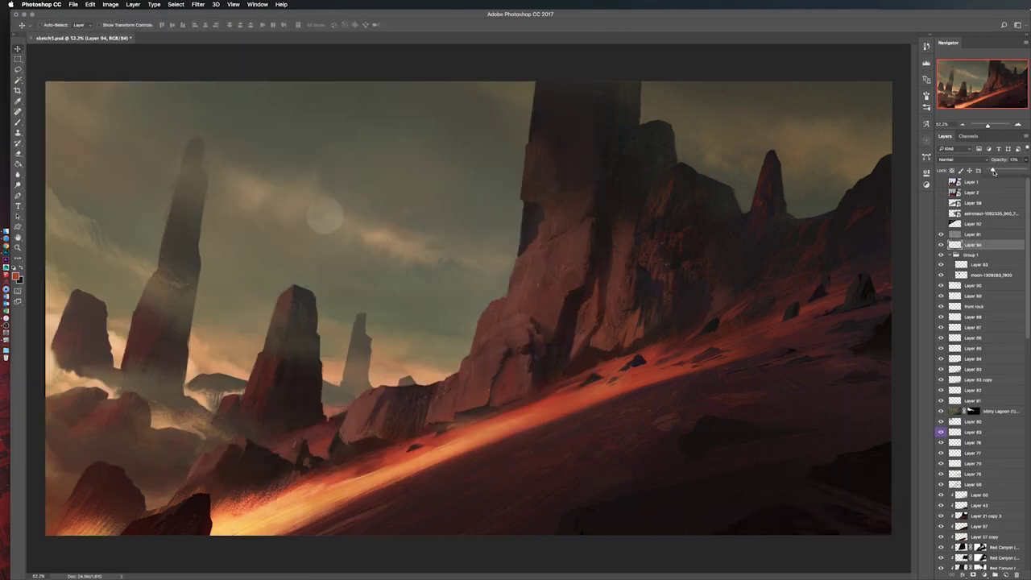